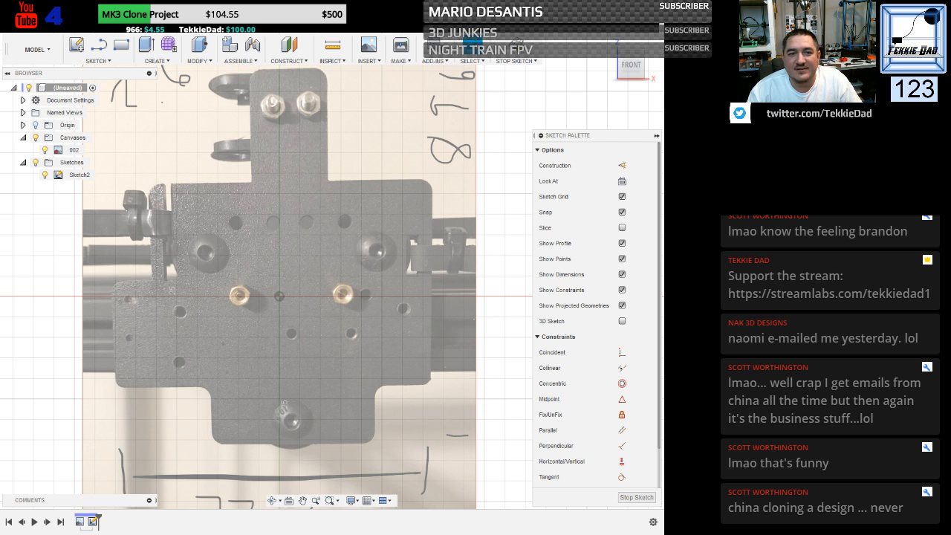
Save the unsaved design in My Stuff under the name "2E - Cyclops".
key("ctrl+s")
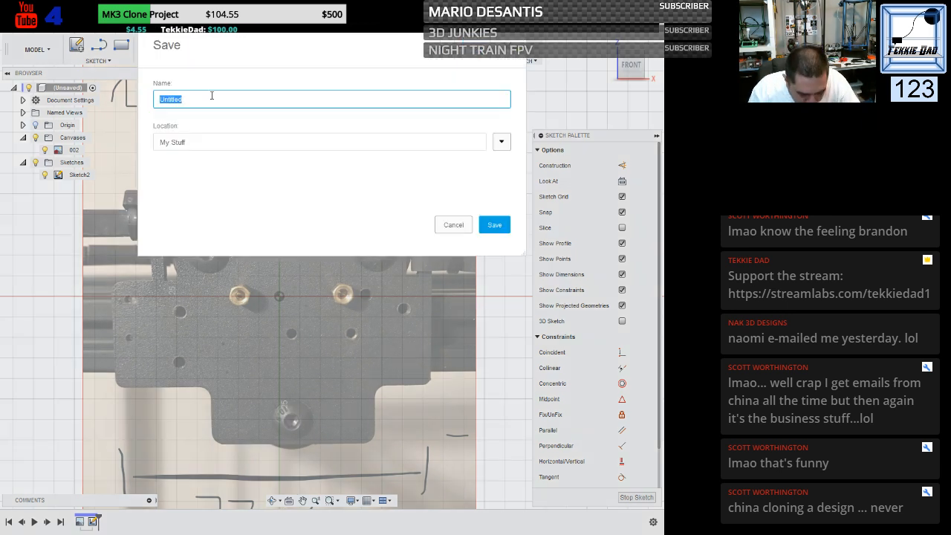
type("2E")
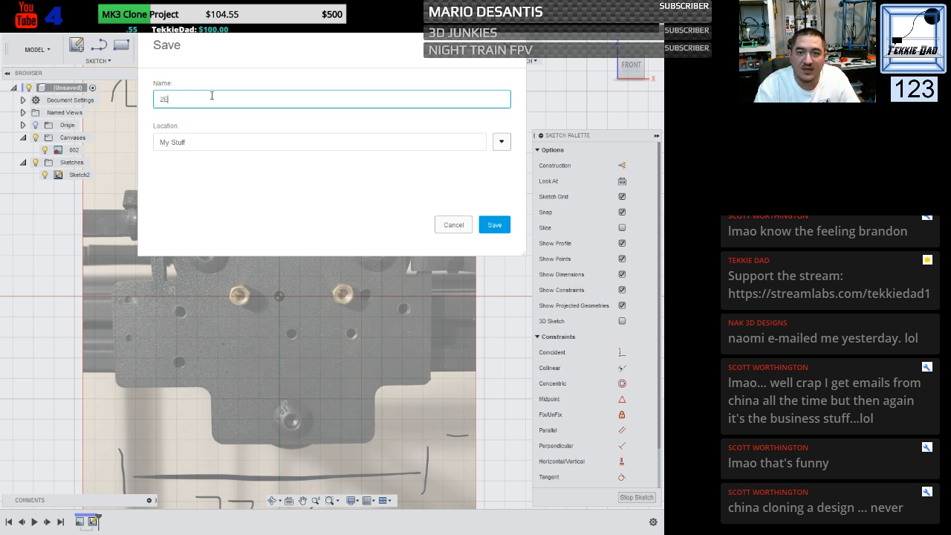
type(" - C")
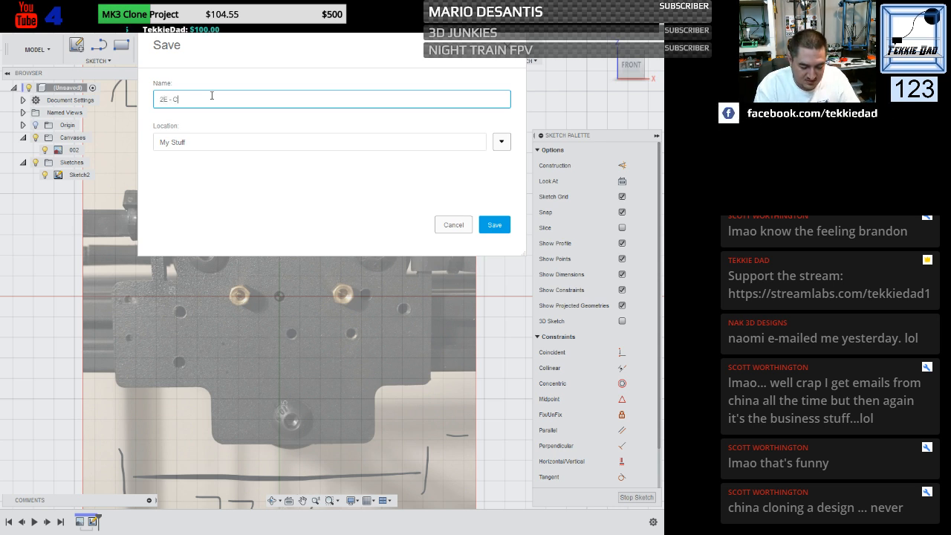
type("yclo")
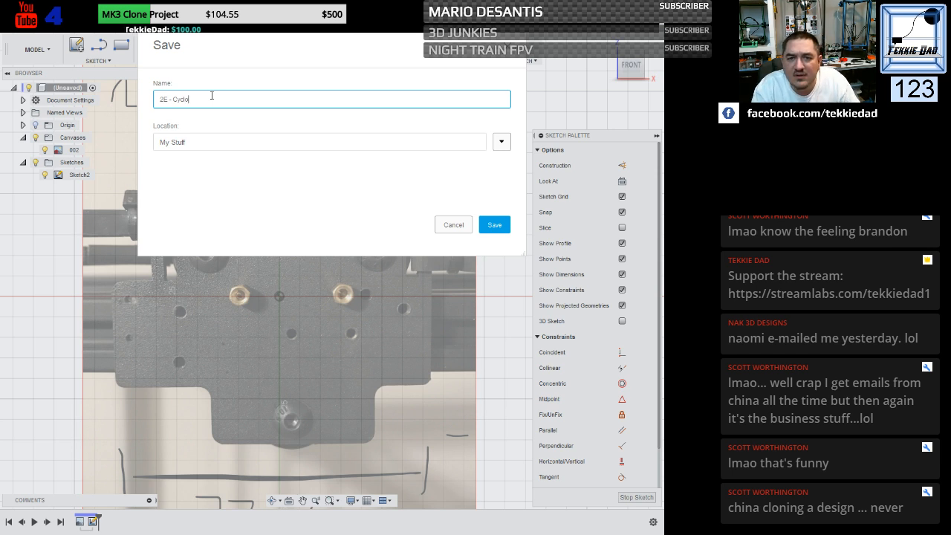
type("ps")
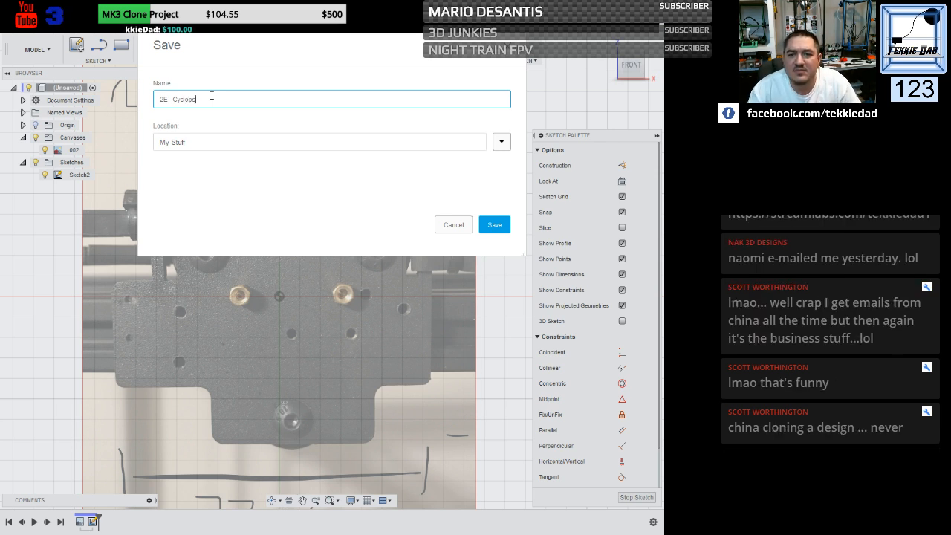
left_click(495, 226)
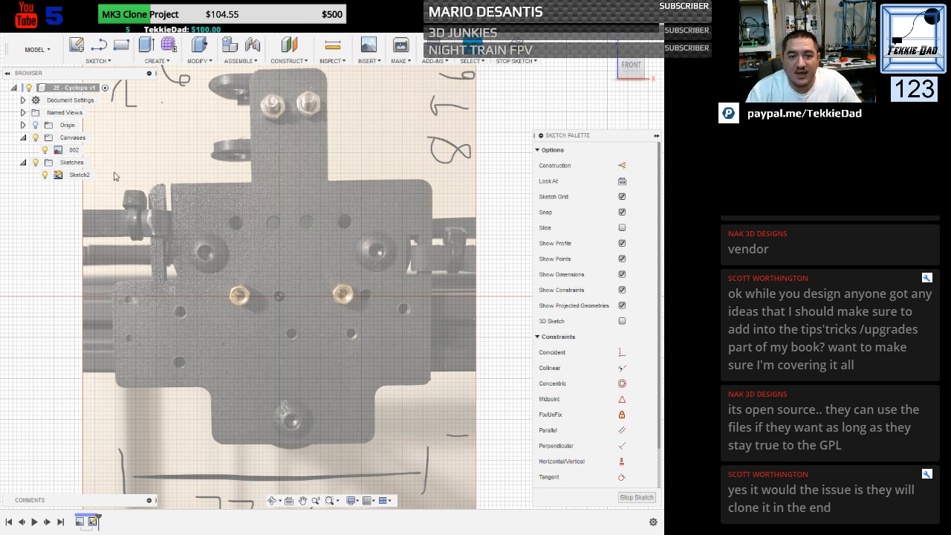
Edit canvas 002 and rotate the reference photo to a Z angle of 1 degree.
right_click(76, 152)
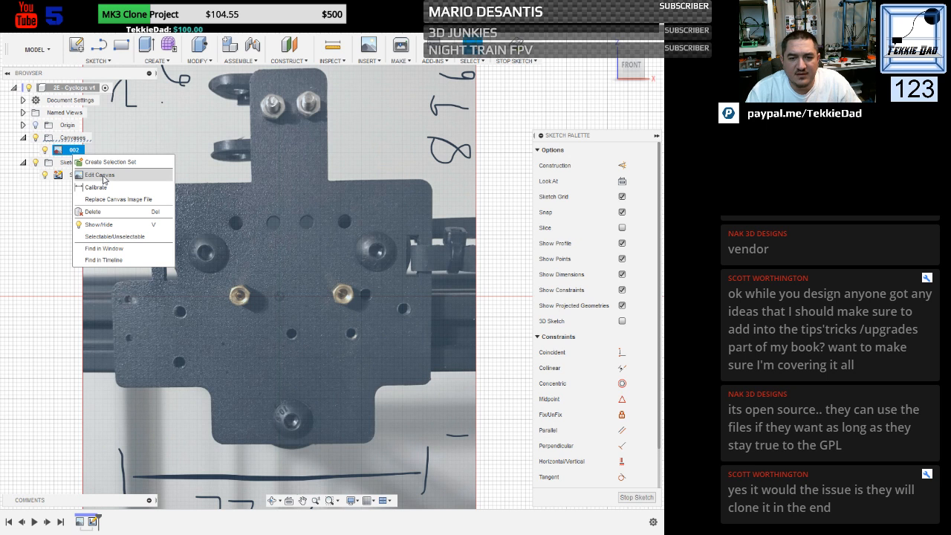
left_click(104, 176)
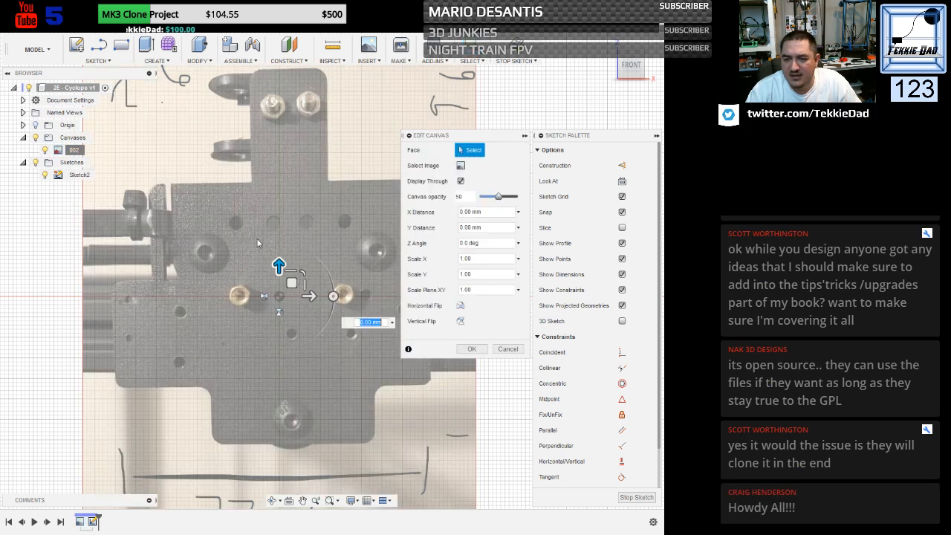
left_click(332, 296)
left_click_drag(333, 295, 333, 296)
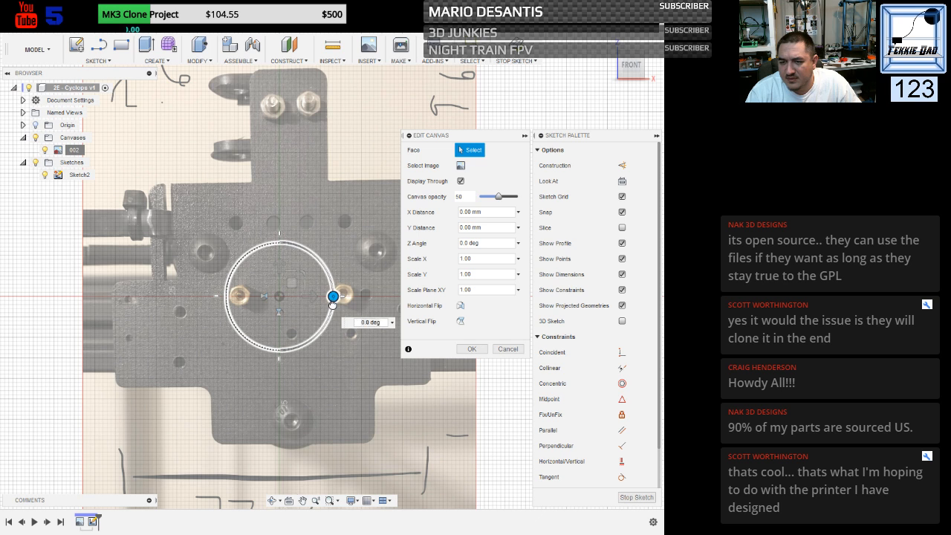
left_click_drag(332, 298, 332, 303)
left_click(462, 244)
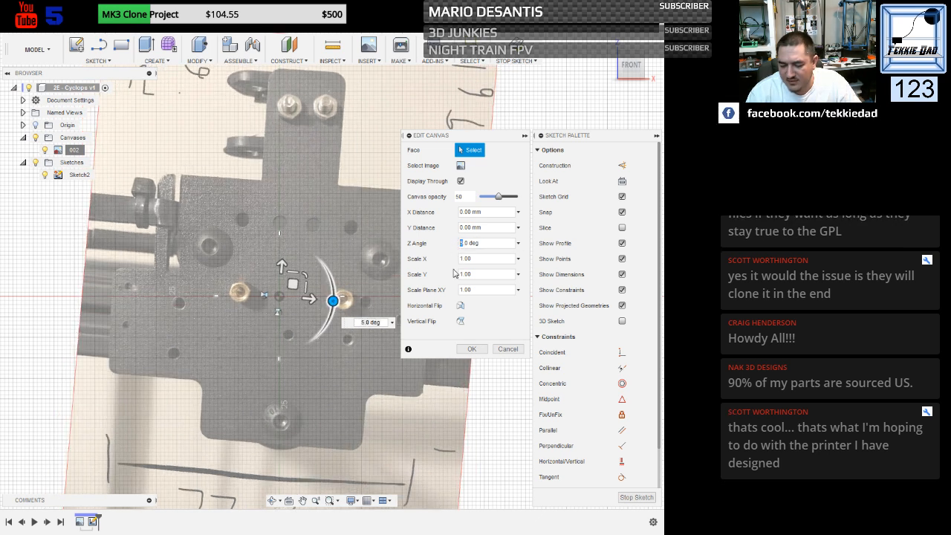
type("2")
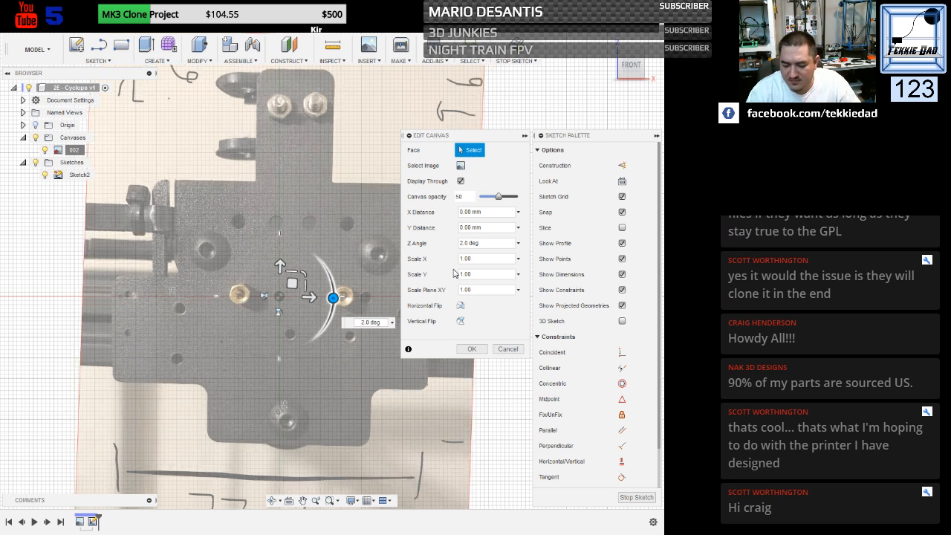
key("BackSpace")
type("1")
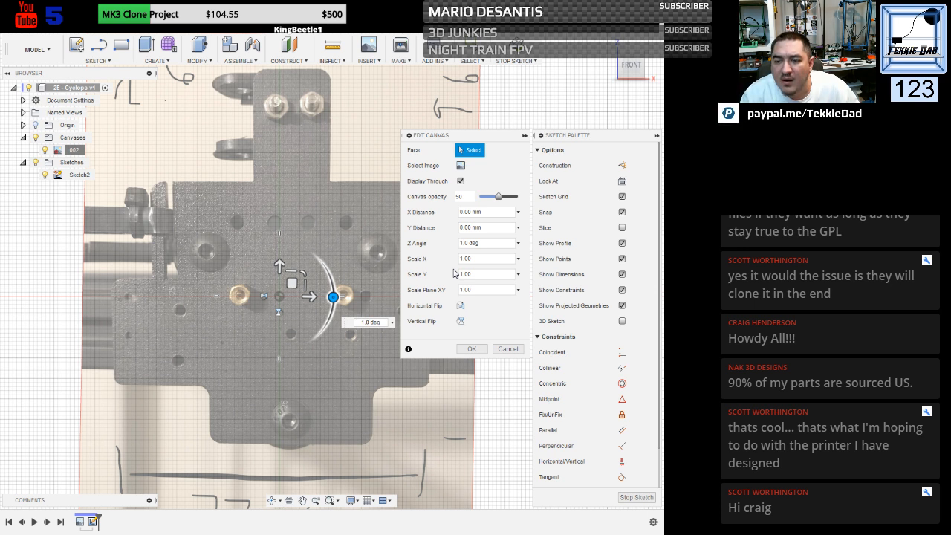
left_click(470, 350)
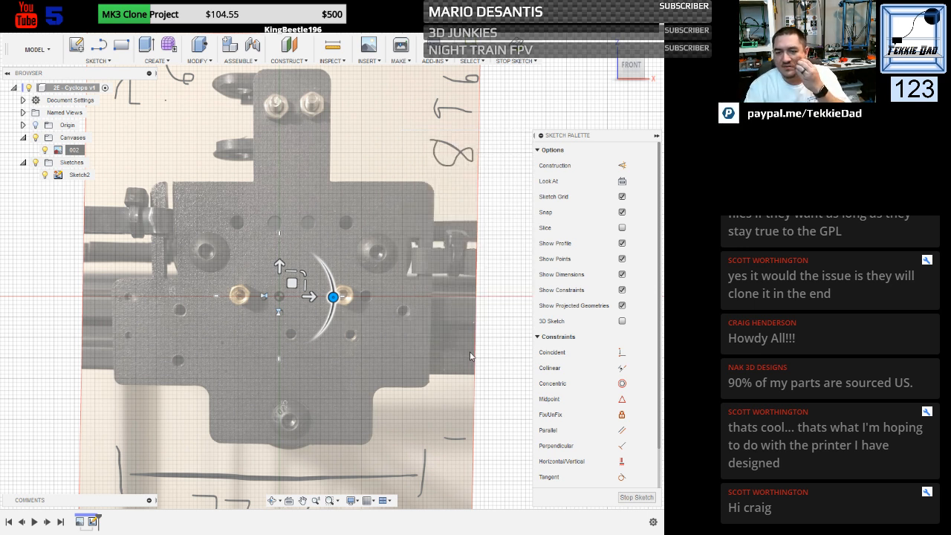
left_click(72, 176)
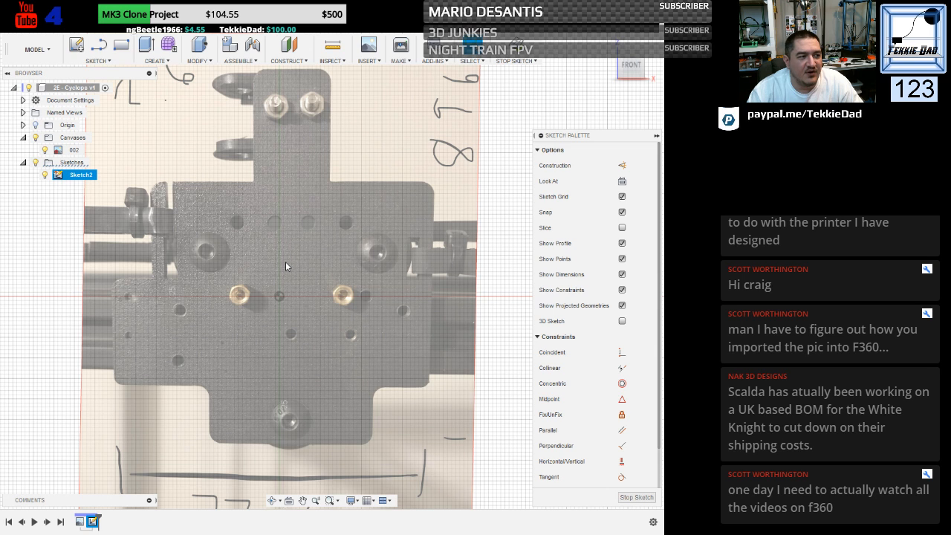
left_click(369, 62)
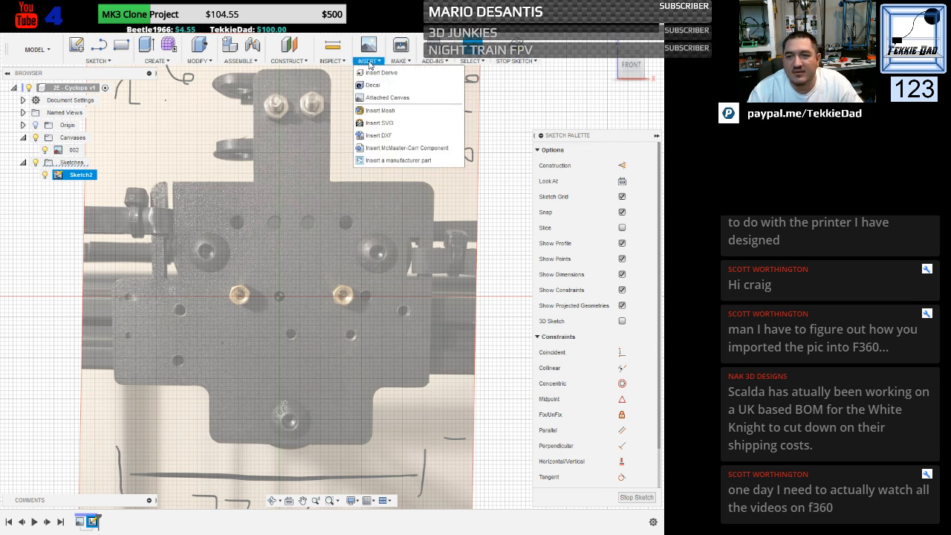
left_click(390, 98)
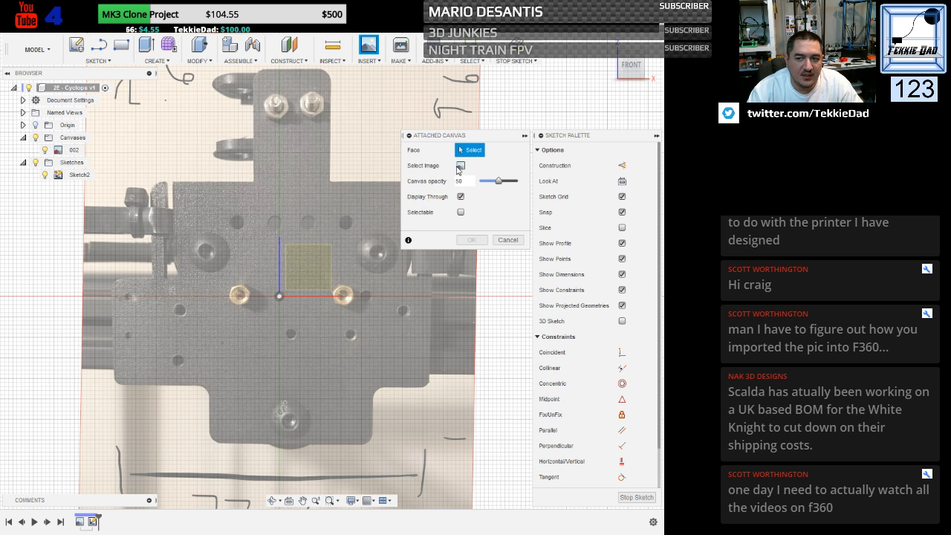
left_click(509, 240)
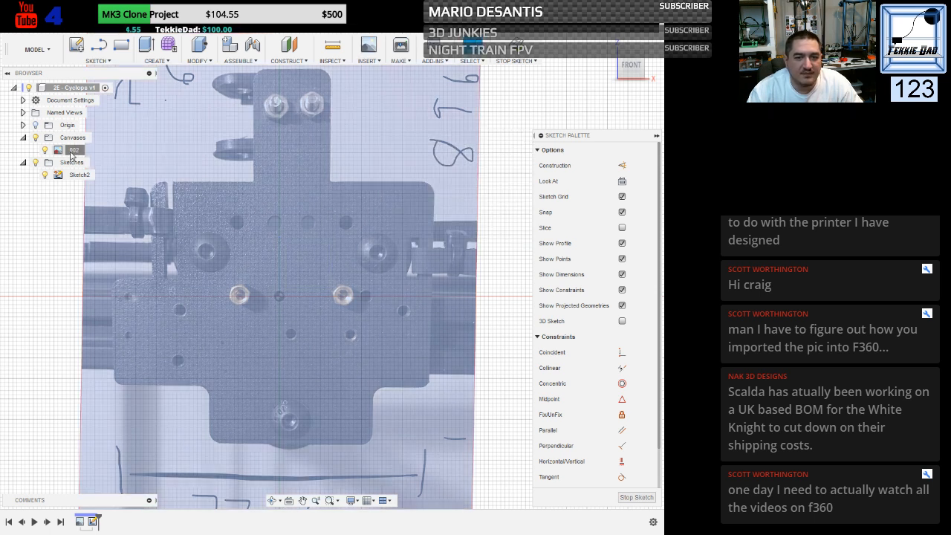
right_click(73, 152)
left_click(98, 172)
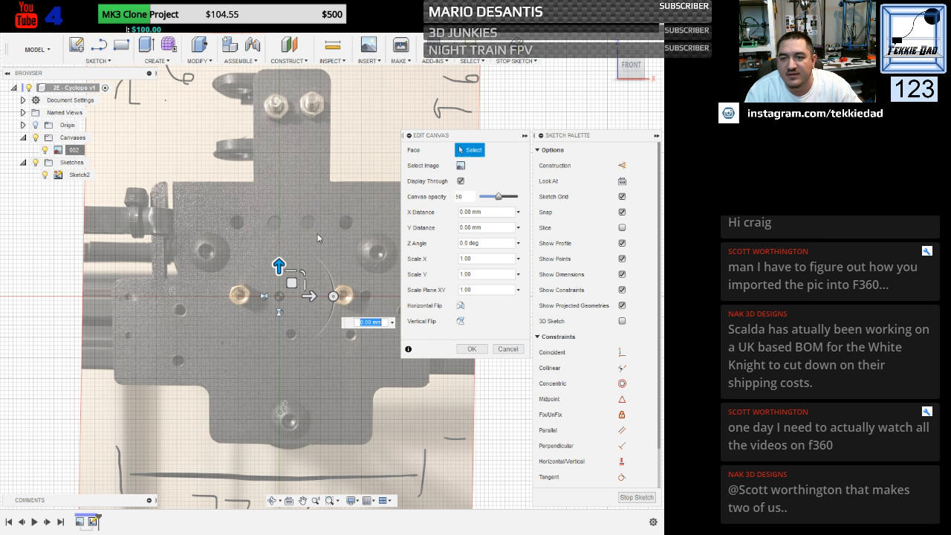
left_click(511, 351)
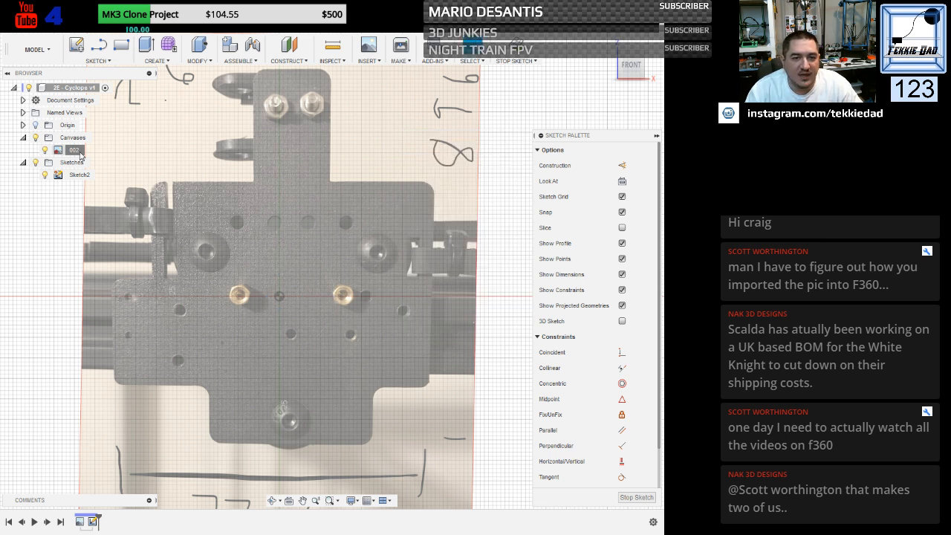
right_click(79, 153)
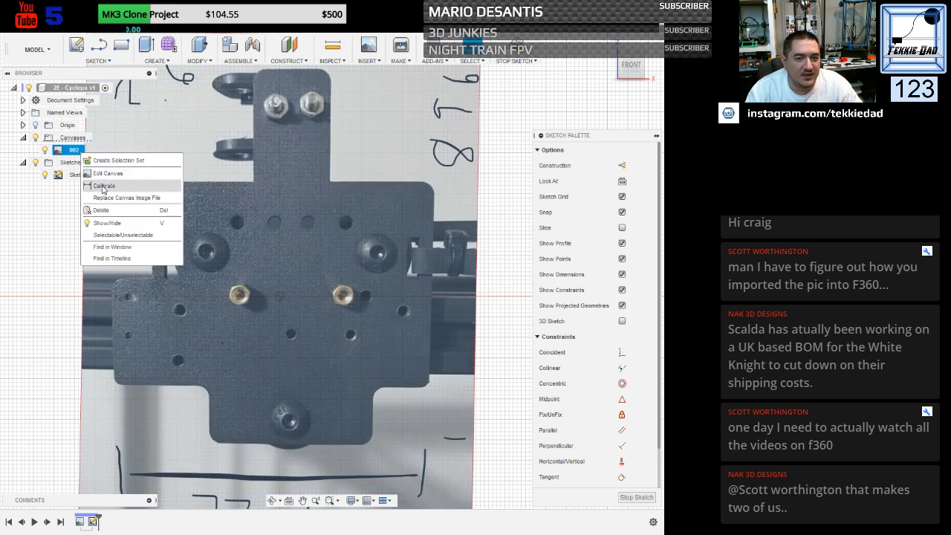
left_click(70, 310)
scroll(46, 284, "down", 1)
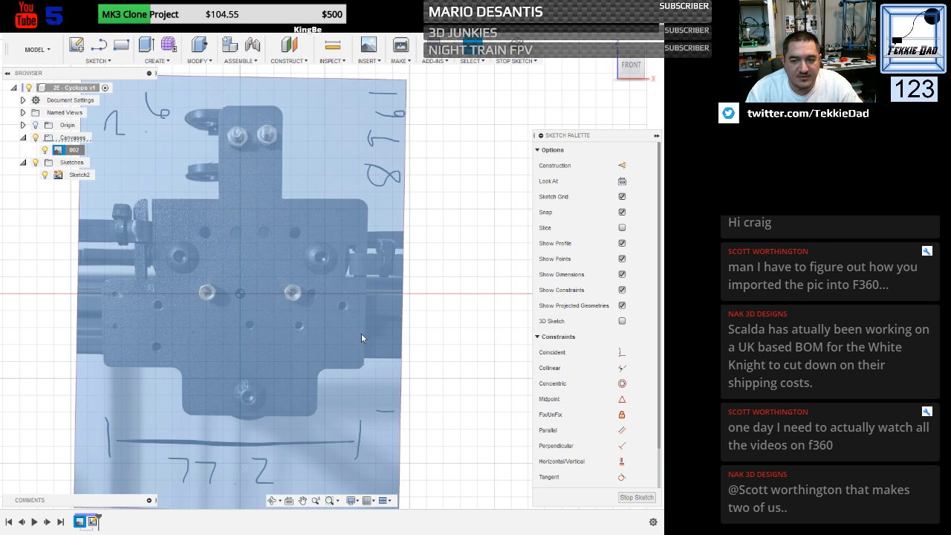
left_click(382, 355)
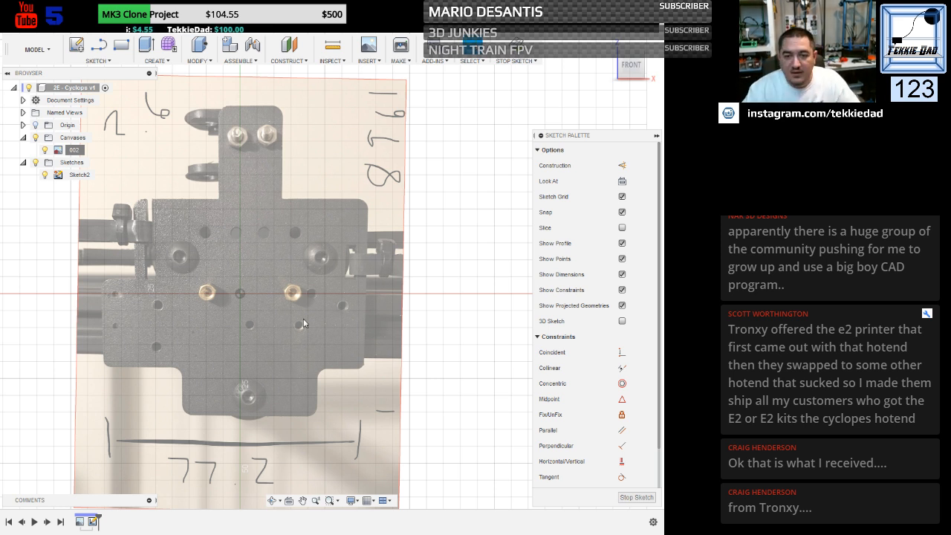
Draw a center rectangle on the sketch origin, 24.9 mm wide and 24.7 mm high.
key("s")
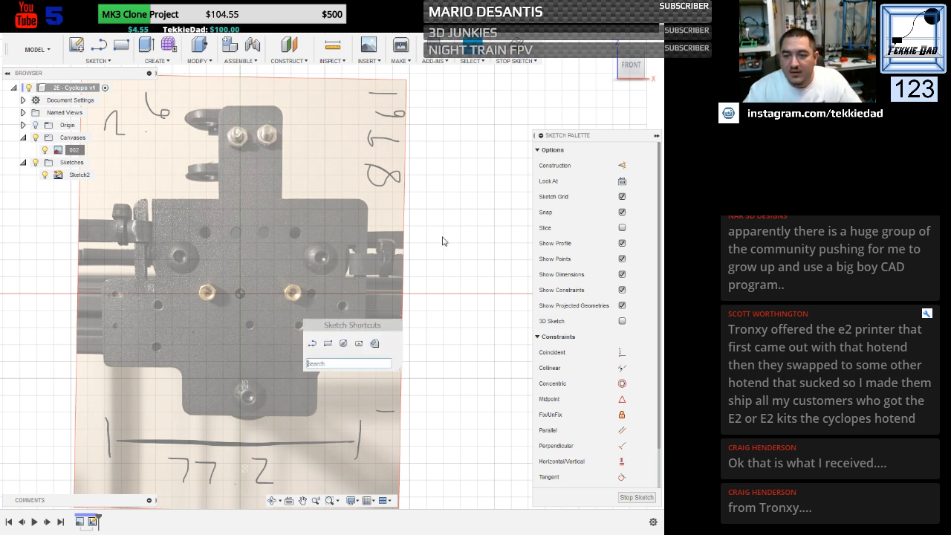
left_click(359, 343)
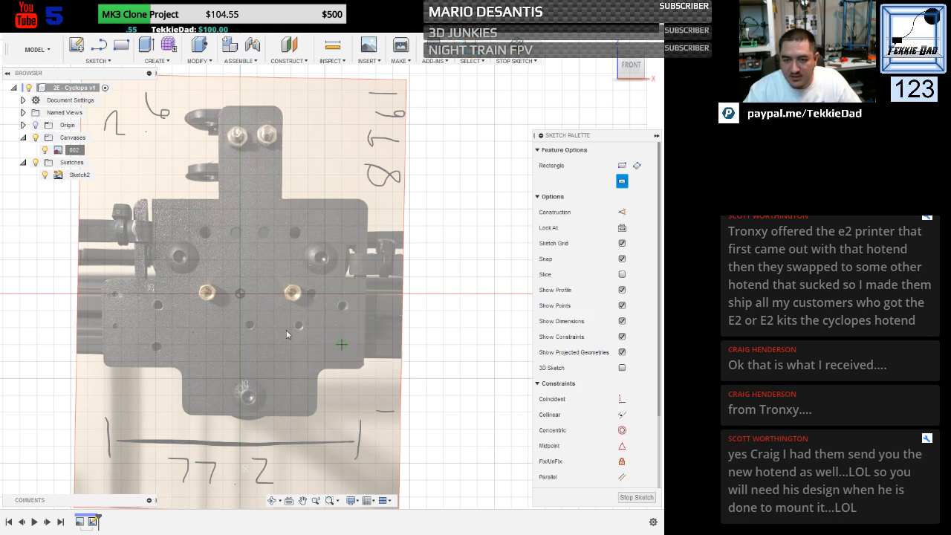
left_click(241, 294)
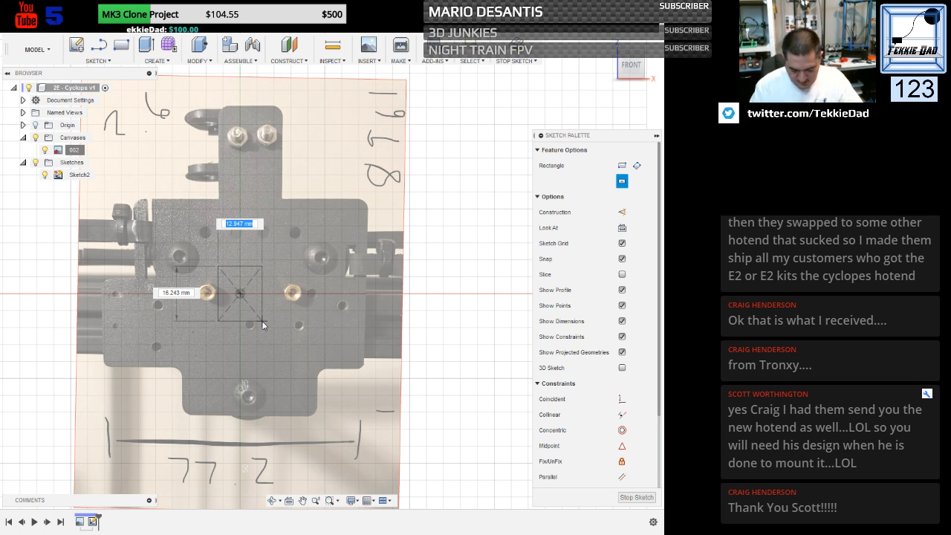
type("24.9")
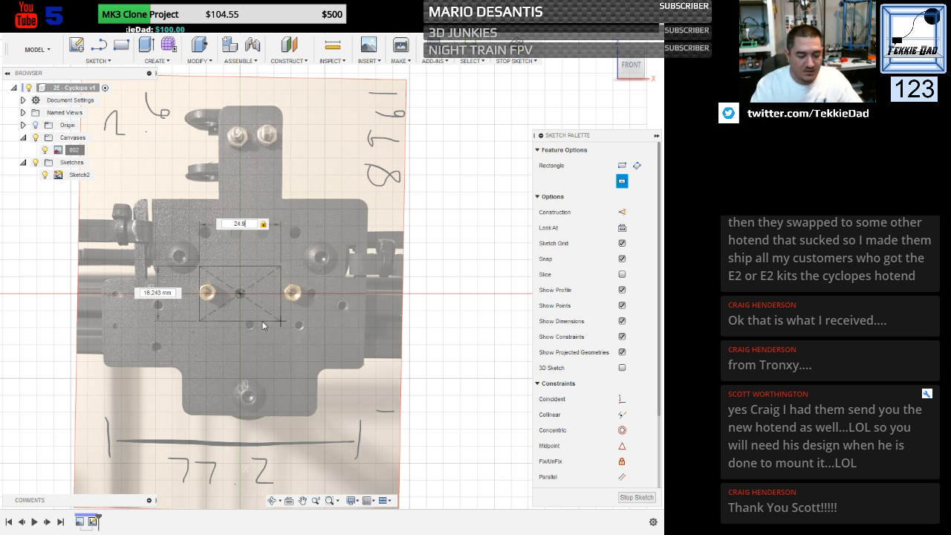
key("Tab")
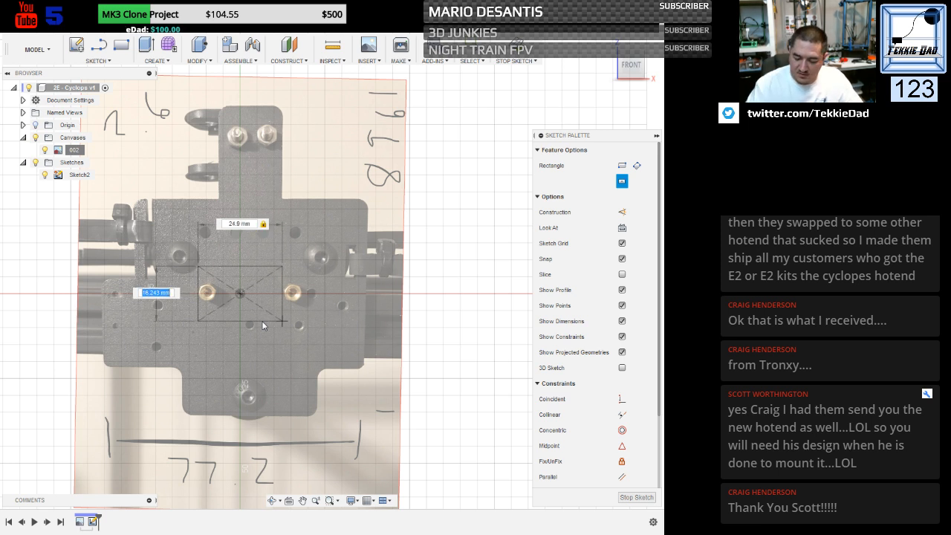
type("24.7")
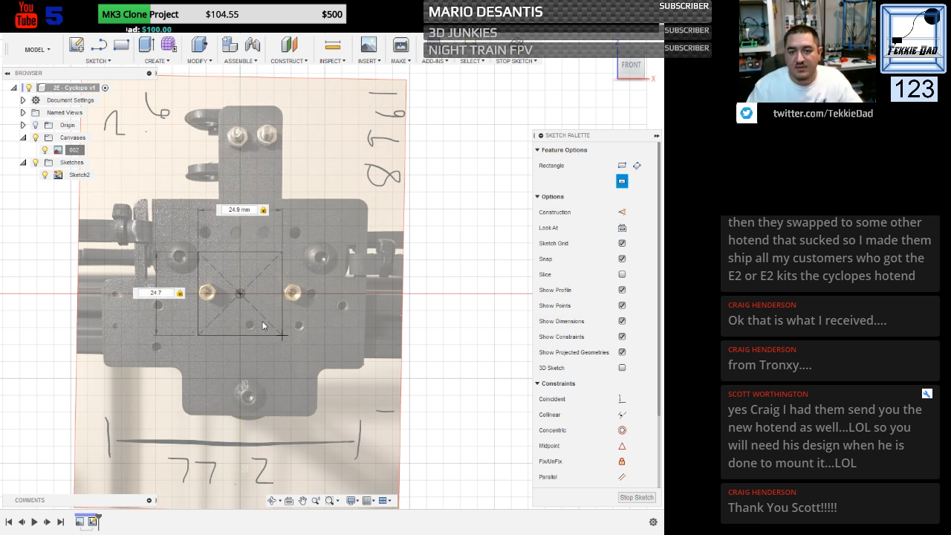
key("Return")
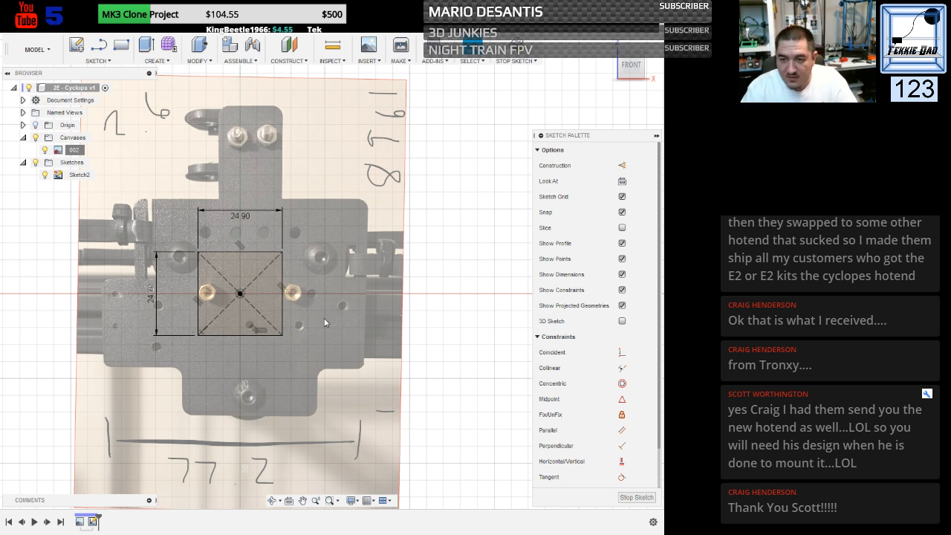
Draw a 56 mm vertical line straight down from the center of the left brass nozzle in the photo.
key("l")
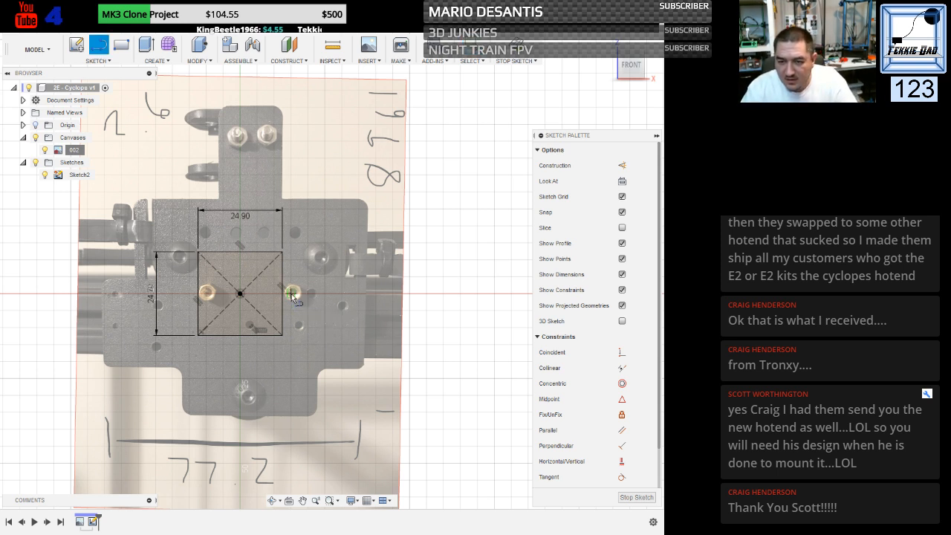
left_click(206, 294)
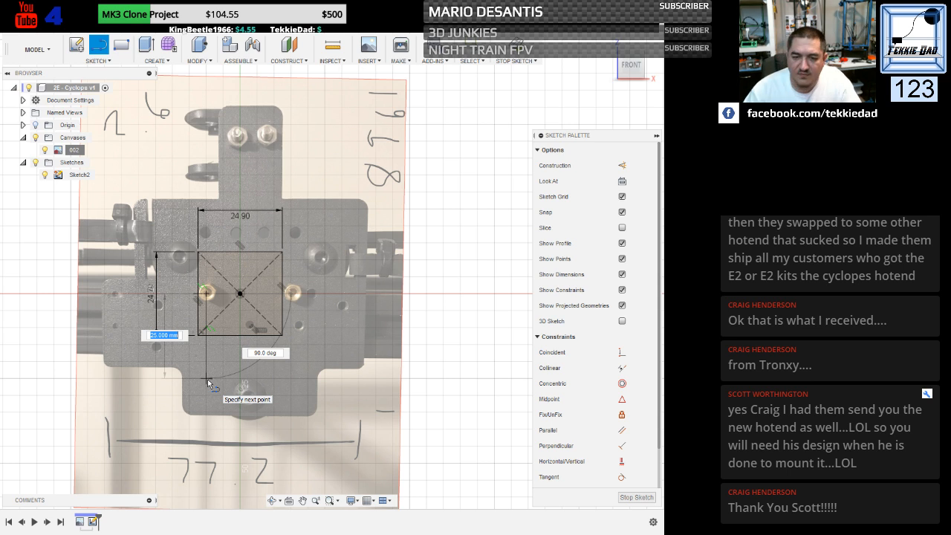
type("56")
key("Tab")
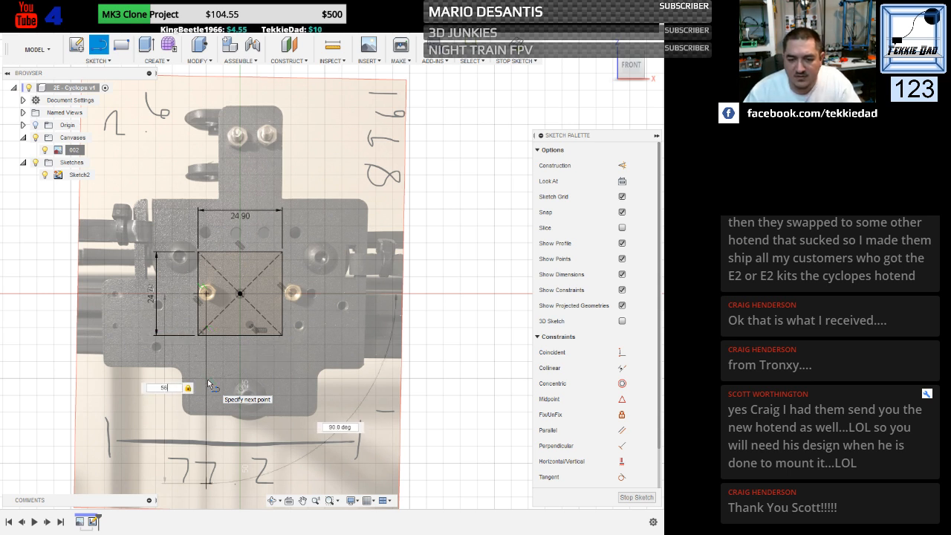
key("Return")
key("Escape")
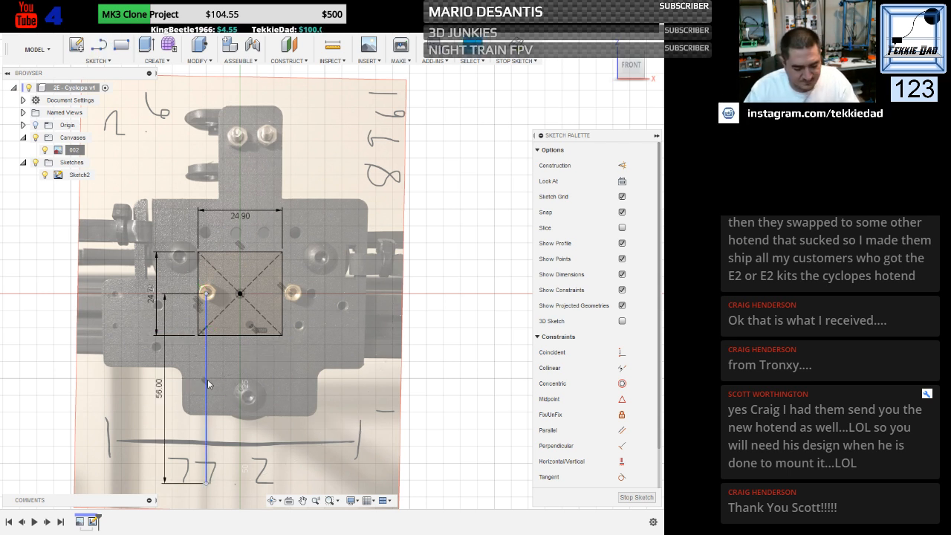
Convert the 56 mm vertical line below the left brass nozzle into a construction line.
key("x")
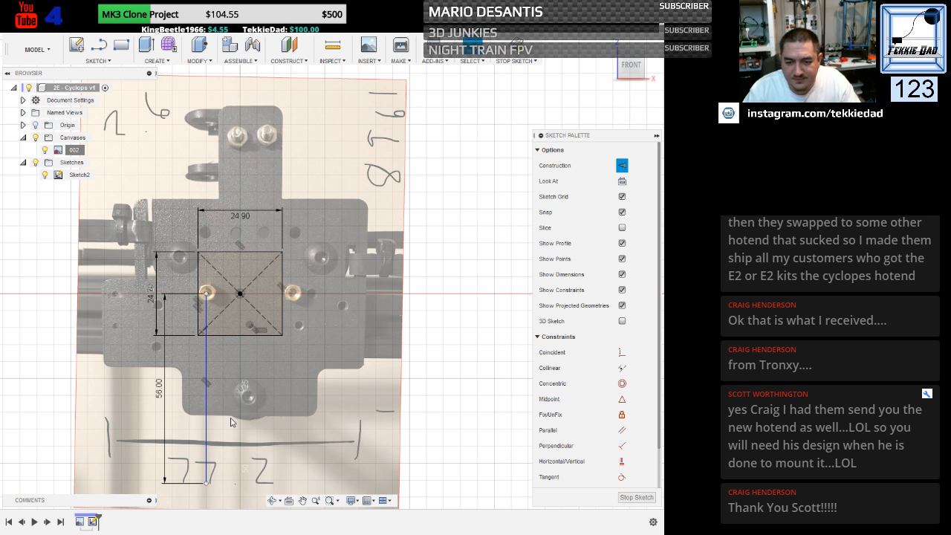
left_click(207, 413)
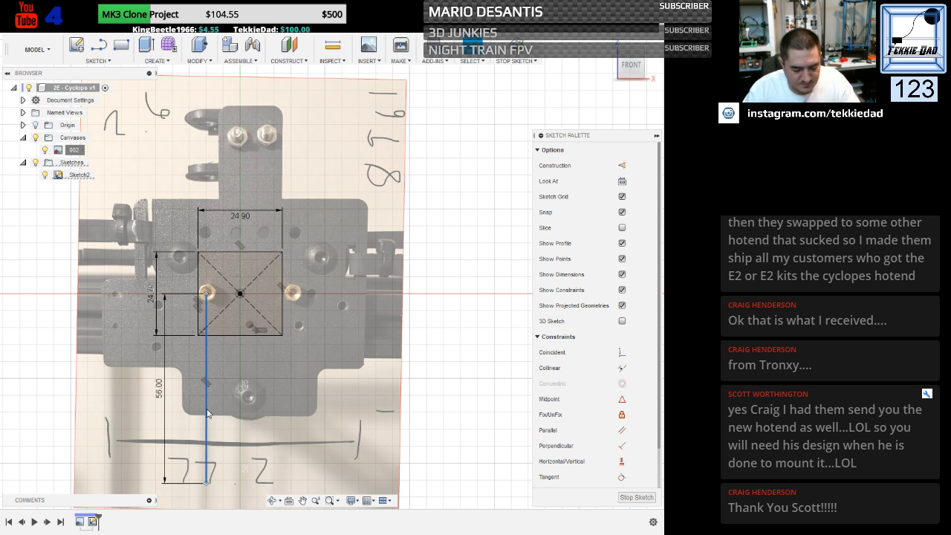
key("x")
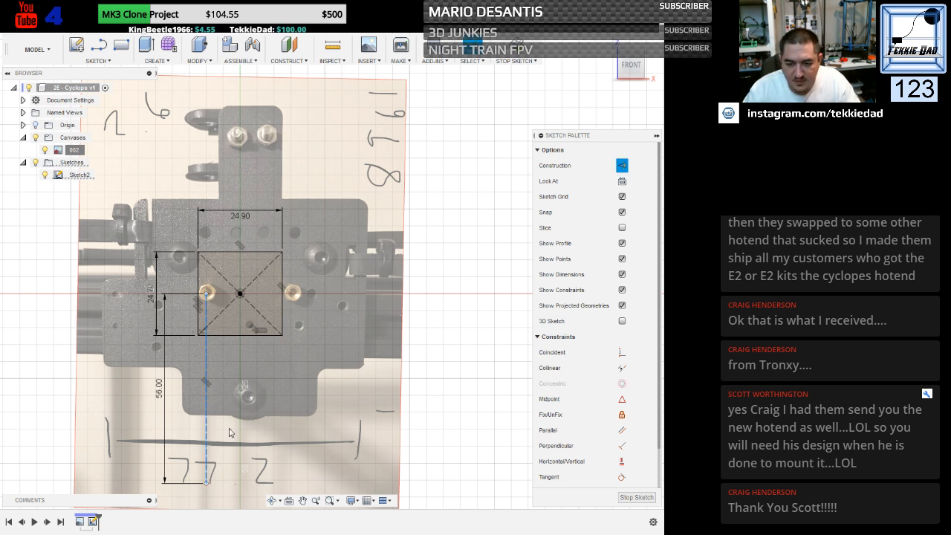
left_click(90, 391)
Save the current state of the 2E - Cyclops design as a new version.
scroll(91, 391, "down", 1)
mouse_move(90, 395)
middle_mouse_down("shift")
mouse_move(137, 354)
mouse_move(107, 413)
middle_mouse_up("shift")
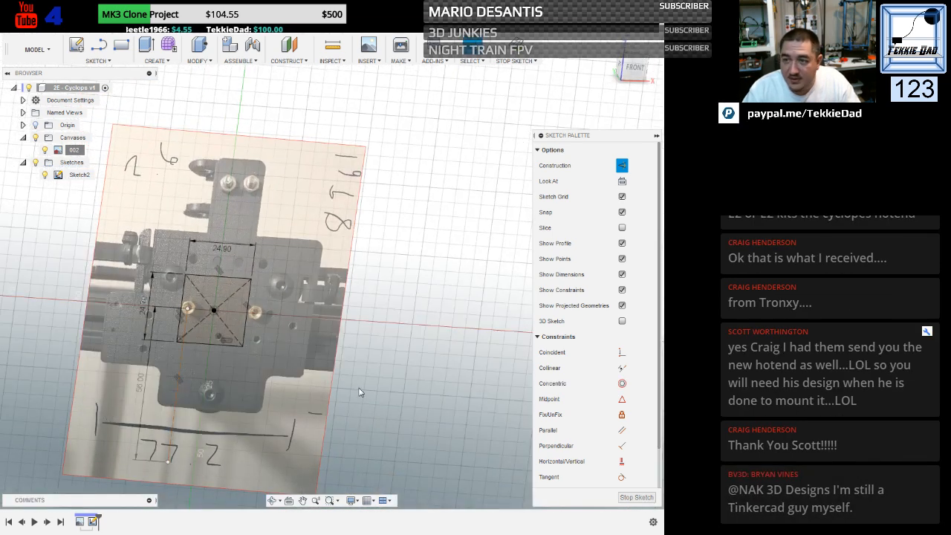
left_click(634, 68)
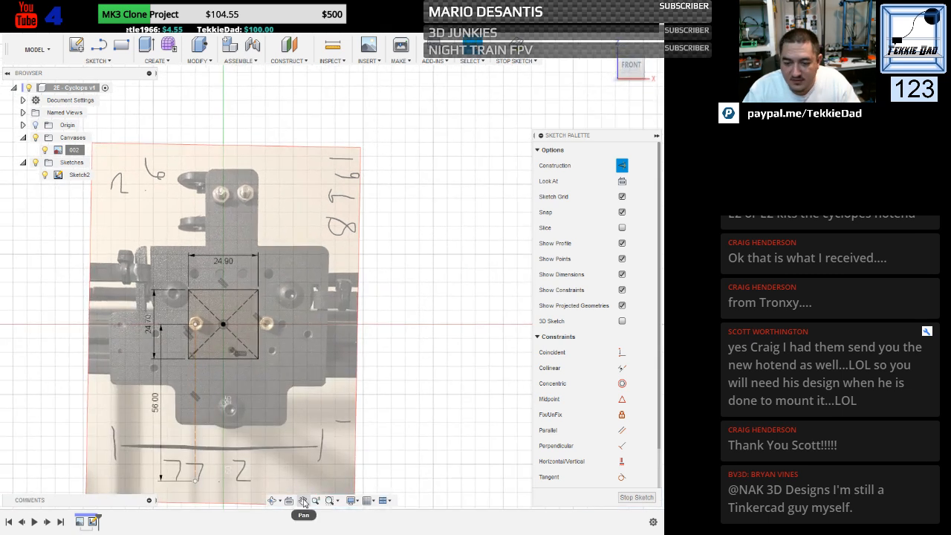
left_click(302, 500)
left_click_drag(364, 393, 434, 307)
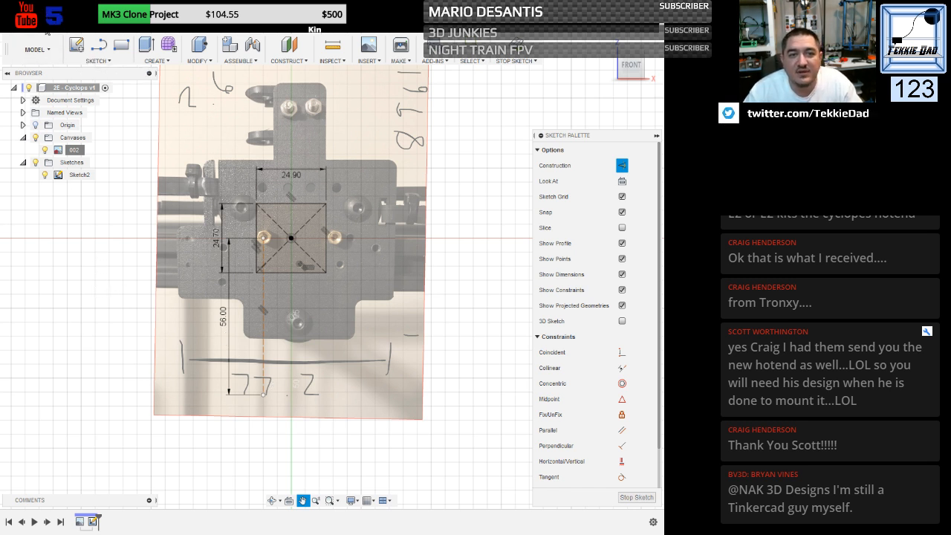
key("ctrl+s")
left_click(326, 285)
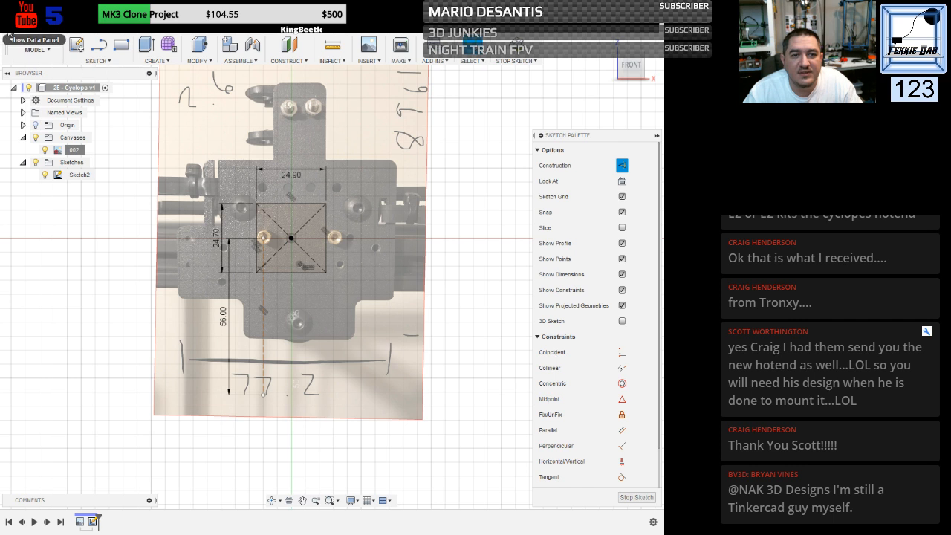
Open the X5ST-2E Cooler design from the project files and examine its frame from the front and back.
left_click(9, 35)
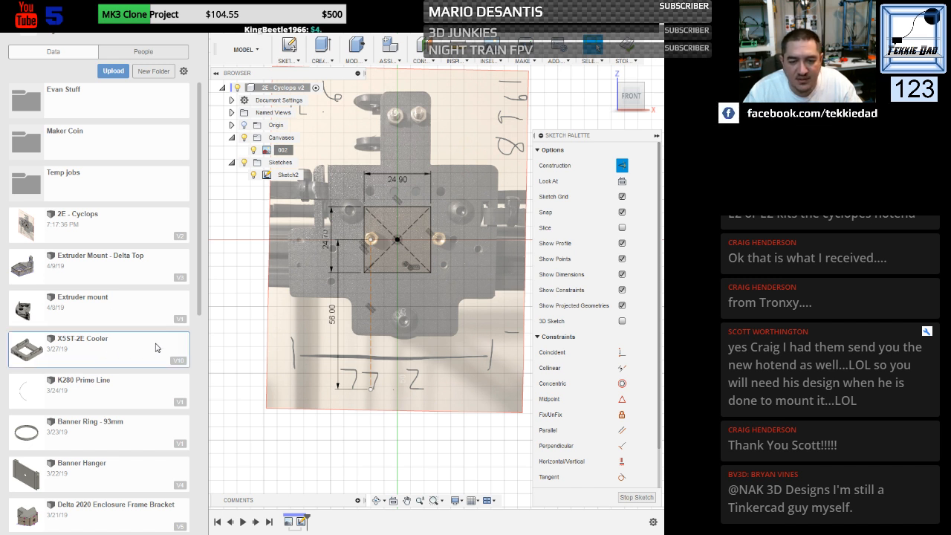
double_click(105, 352)
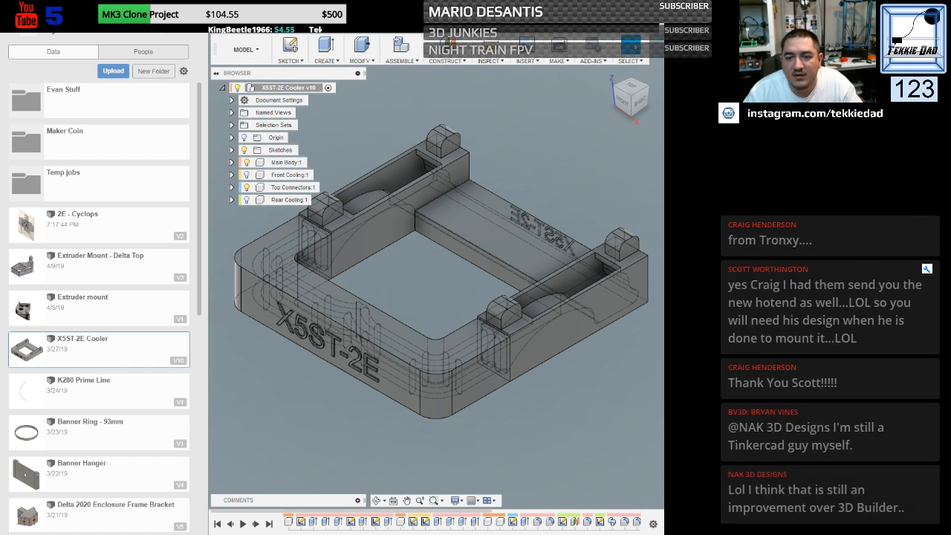
left_click(195, 34)
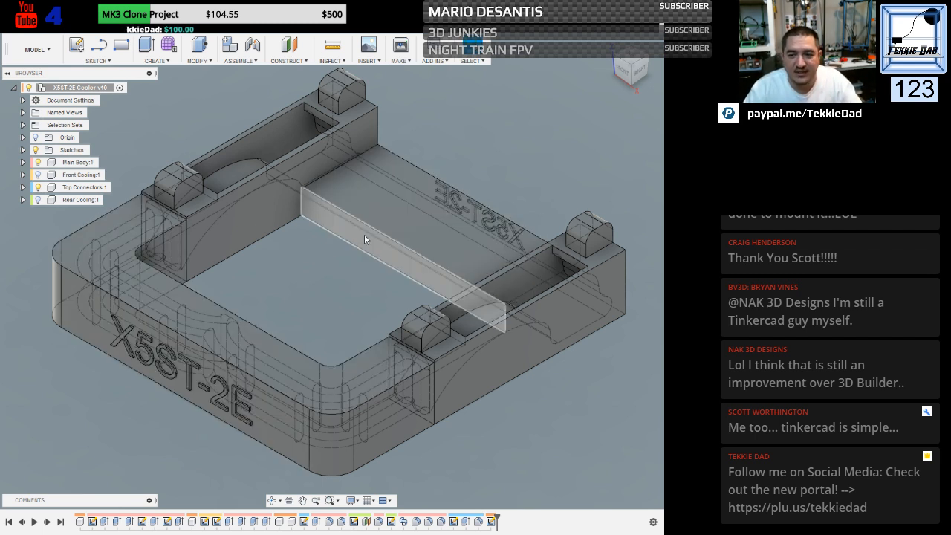
middle_click_drag(527, 477, 408, 466, "shift")
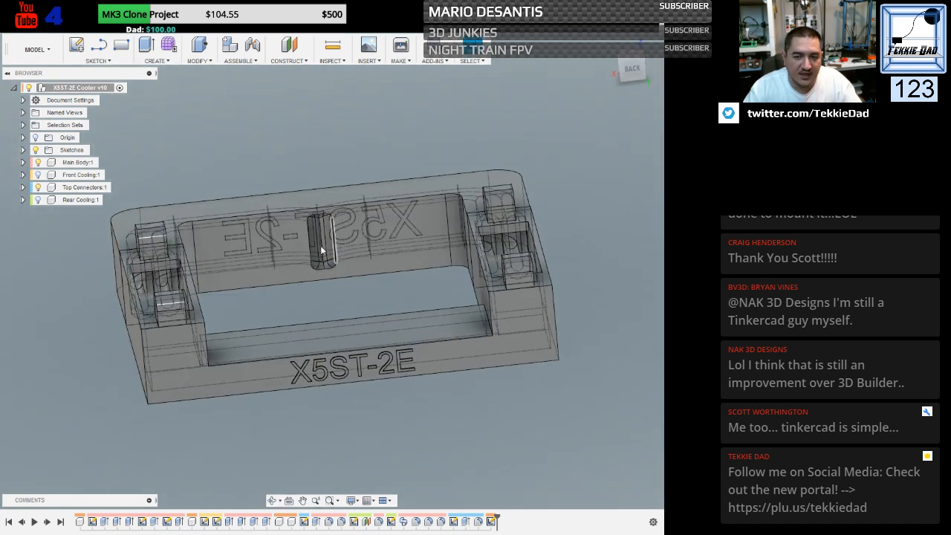
middle_click_drag(332, 366, 201, 331, "shift")
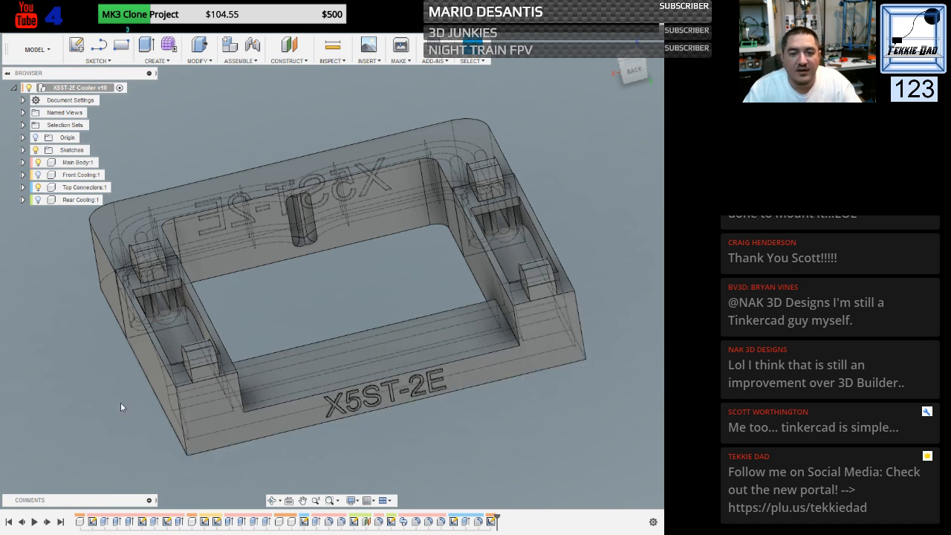
middle_click_drag(121, 402, 154, 347, "shift")
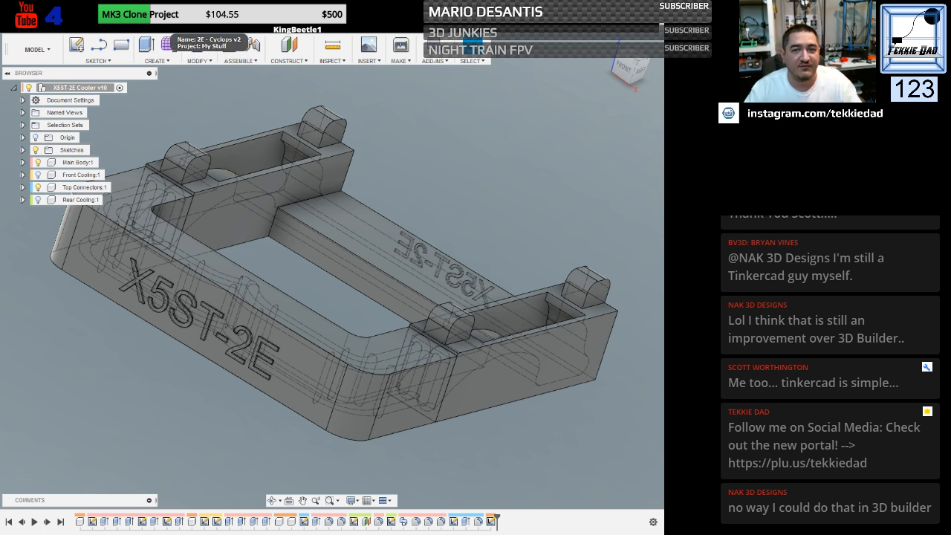
Switch back to the 2E - Cyclops design and draw a 54.2 mm vertical construction line upward, starting beside the 56 mm line's lower end.
left_click(170, 30)
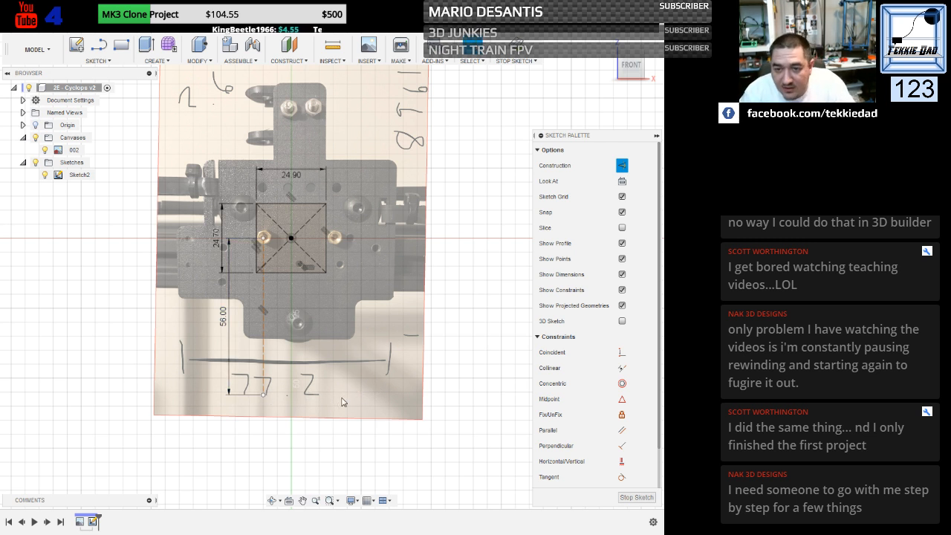
key("l")
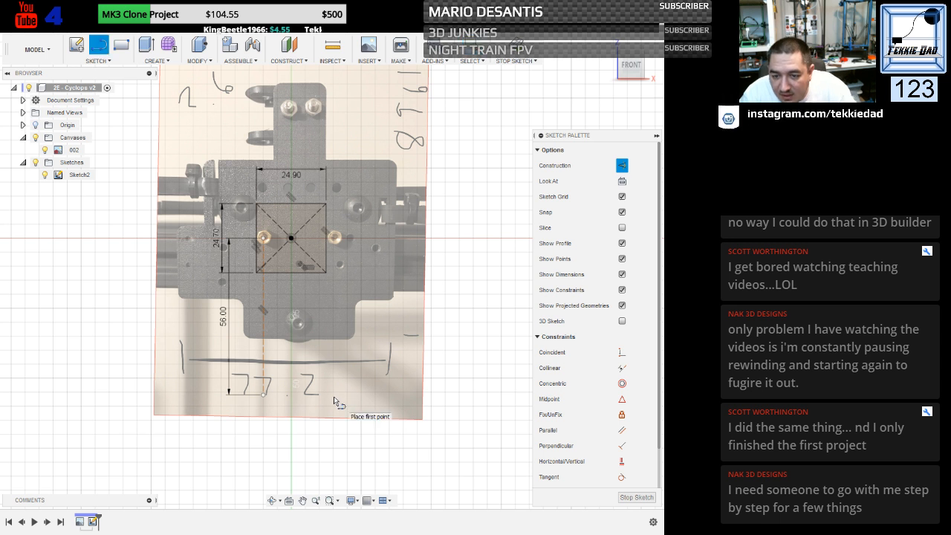
left_click(282, 394)
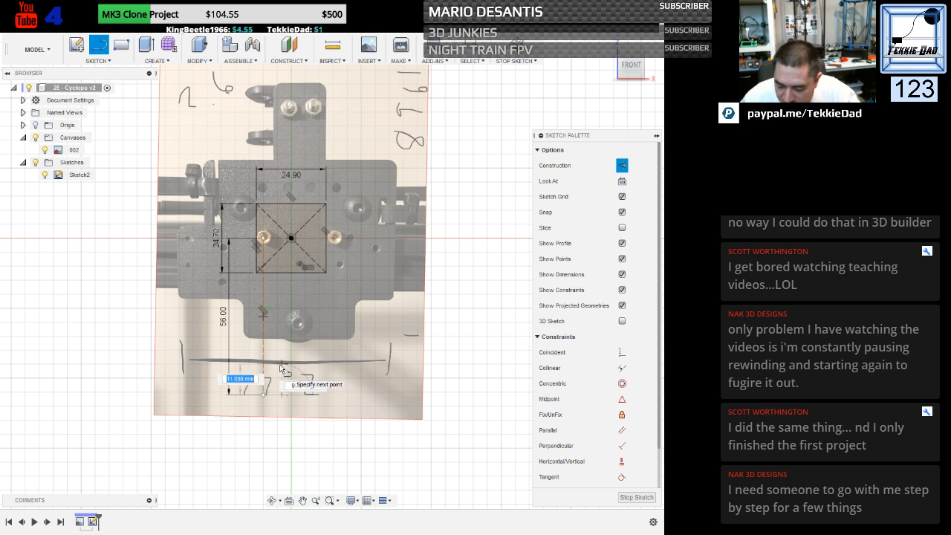
type("54.2")
key("Tab")
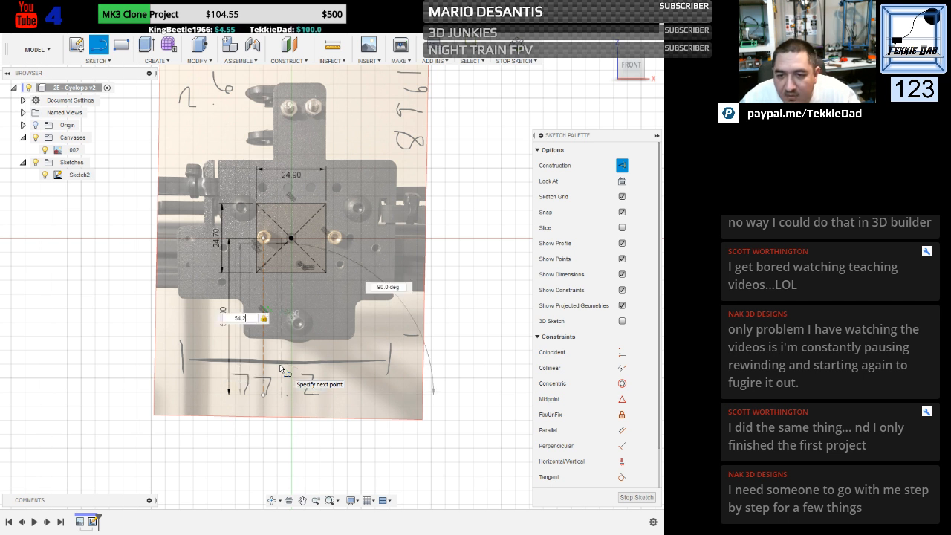
key("Return")
key("Escape")
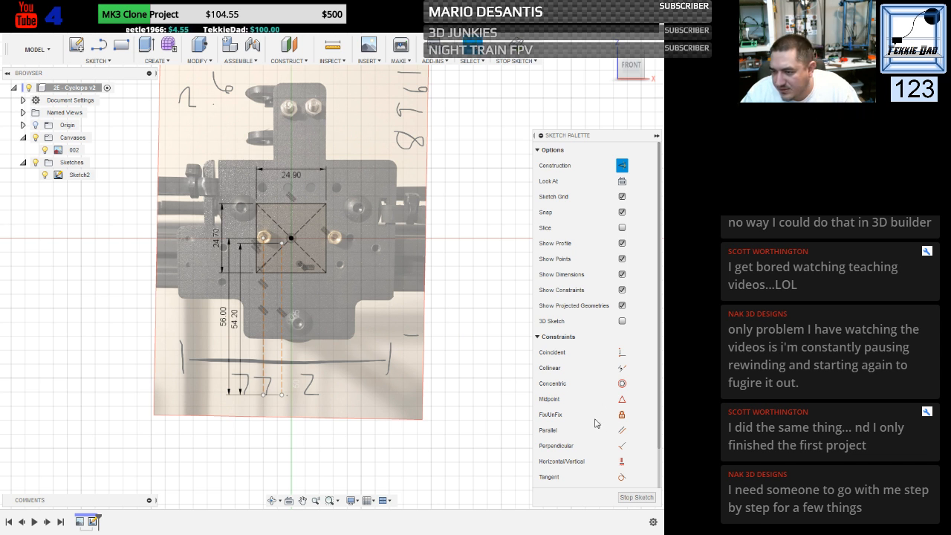
Apply a coincident constraint between the upper endpoint of the 54.2 mm construction line and the rectangle's top edge.
left_click(622, 354)
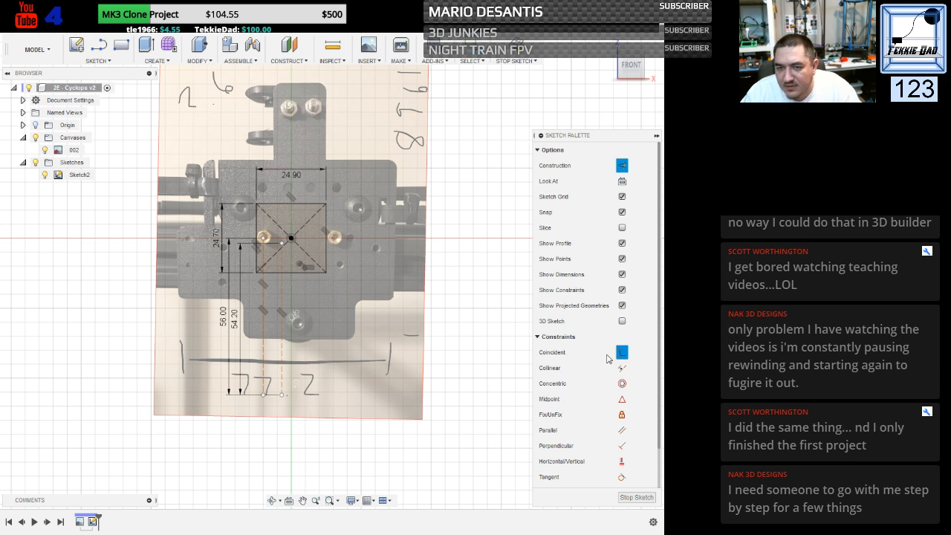
left_click(282, 245)
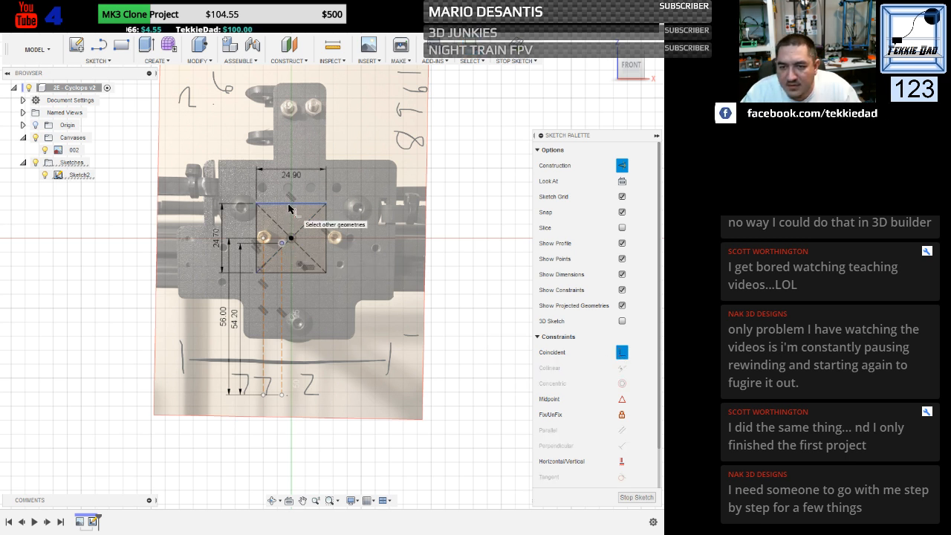
left_click(289, 211)
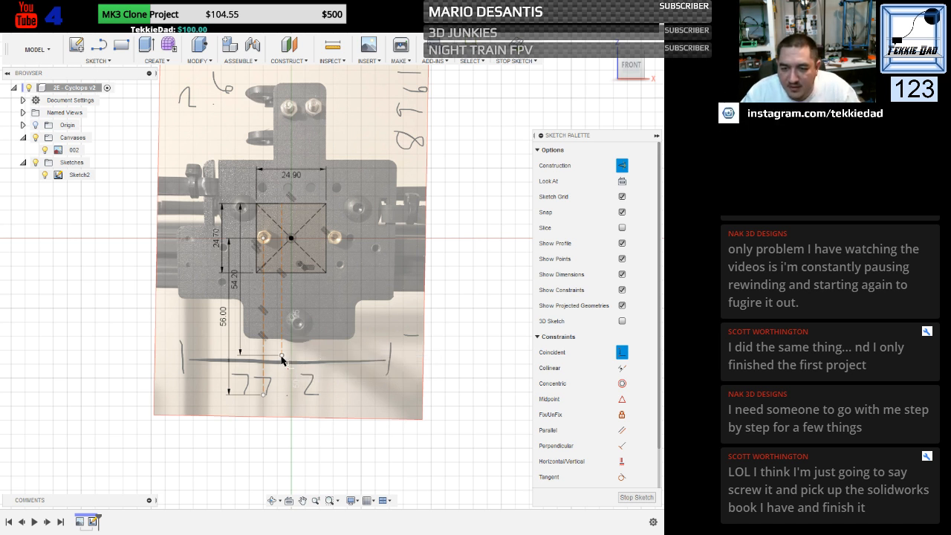
Try to apply a parallel constraint between the 54.2 mm and 56 mm construction lines.
left_click(622, 430)
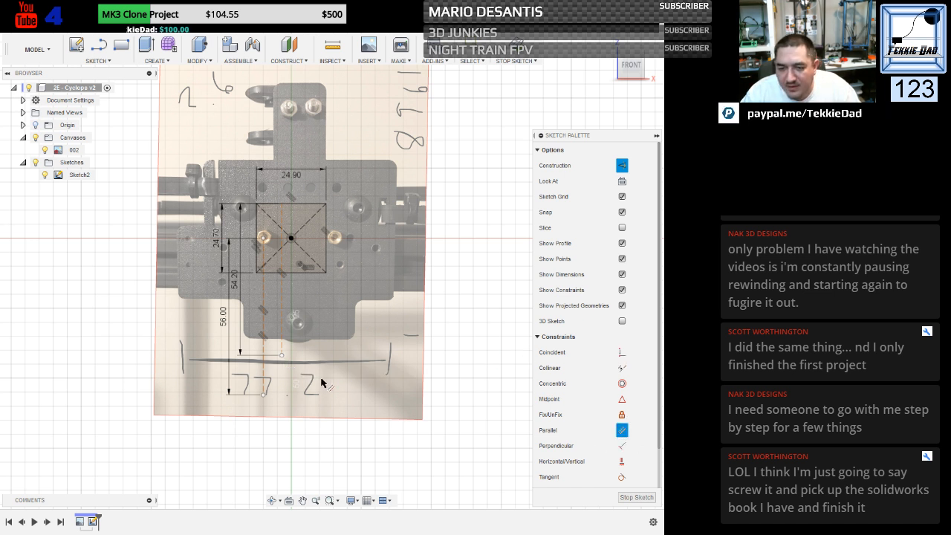
left_click(282, 357)
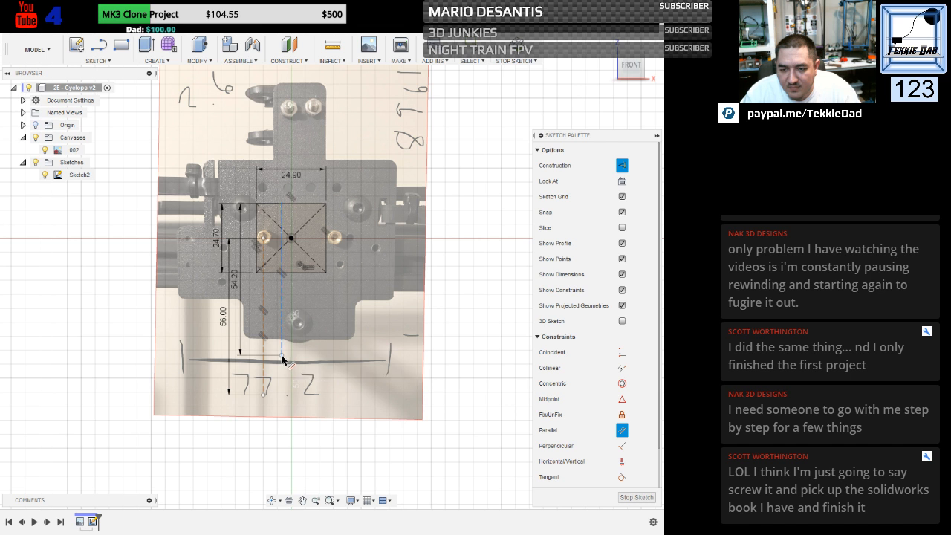
left_click(264, 396)
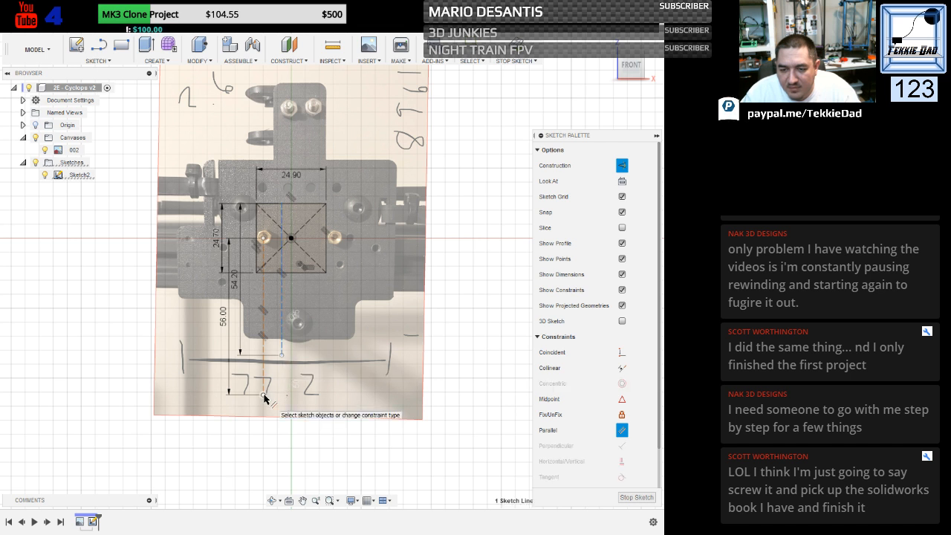
left_click(318, 404)
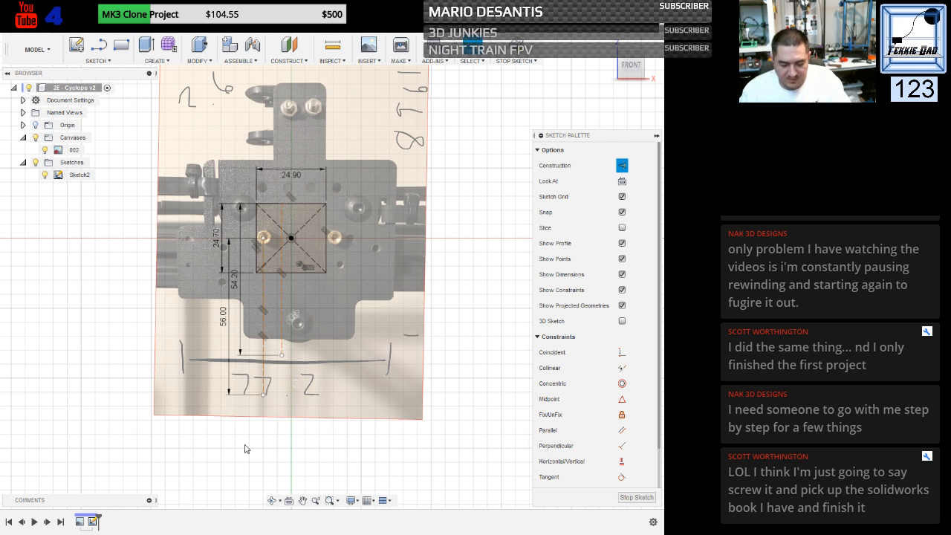
Draw a horizontal construction line from the lower end of the 56 mm line to beyond the photo's right edge.
key("l")
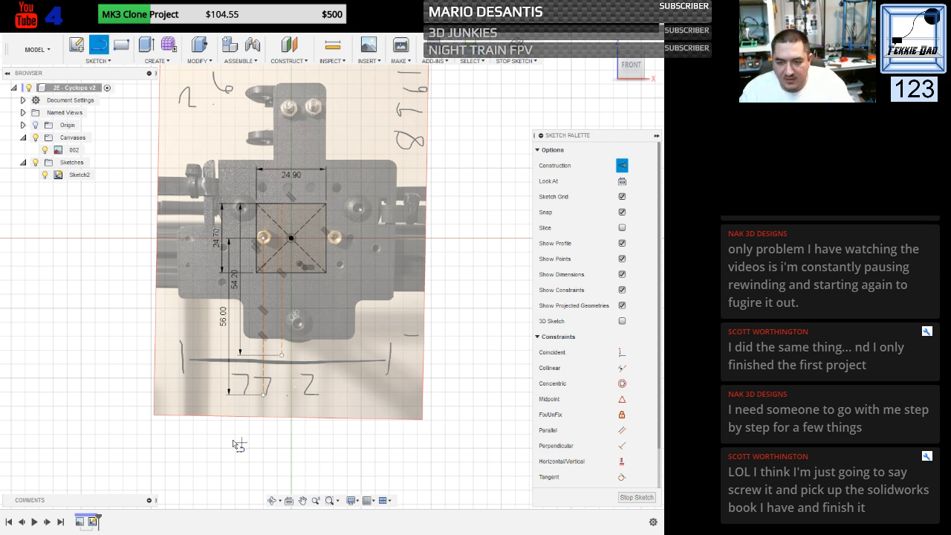
left_click(263, 395)
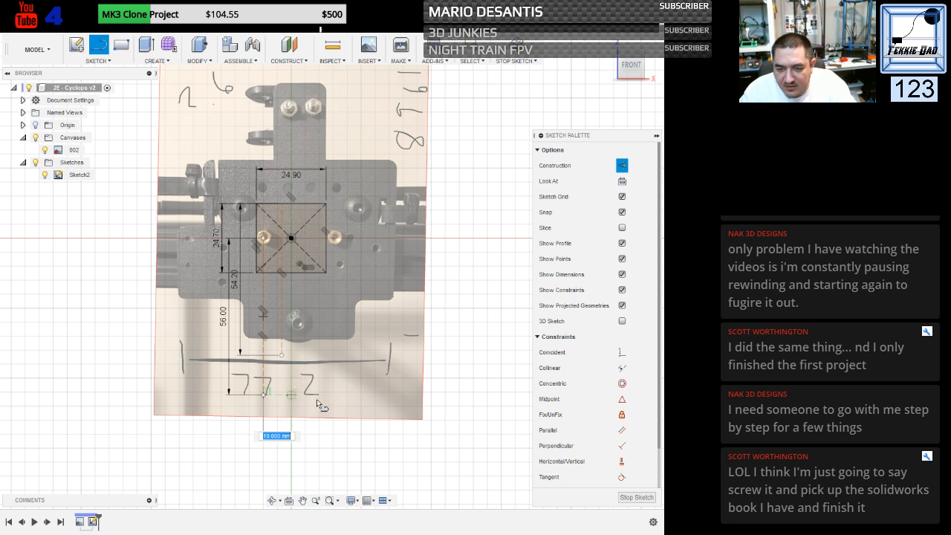
left_click(463, 396)
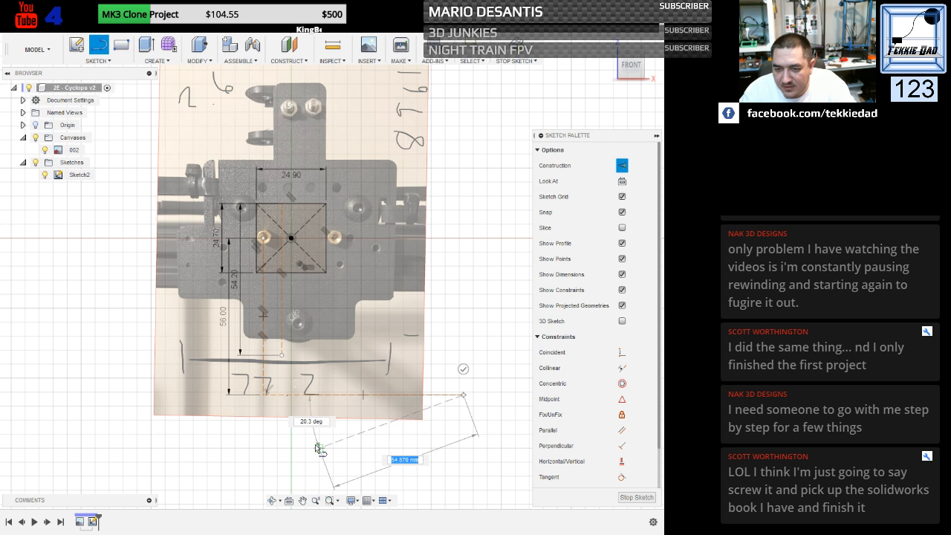
key("Escape")
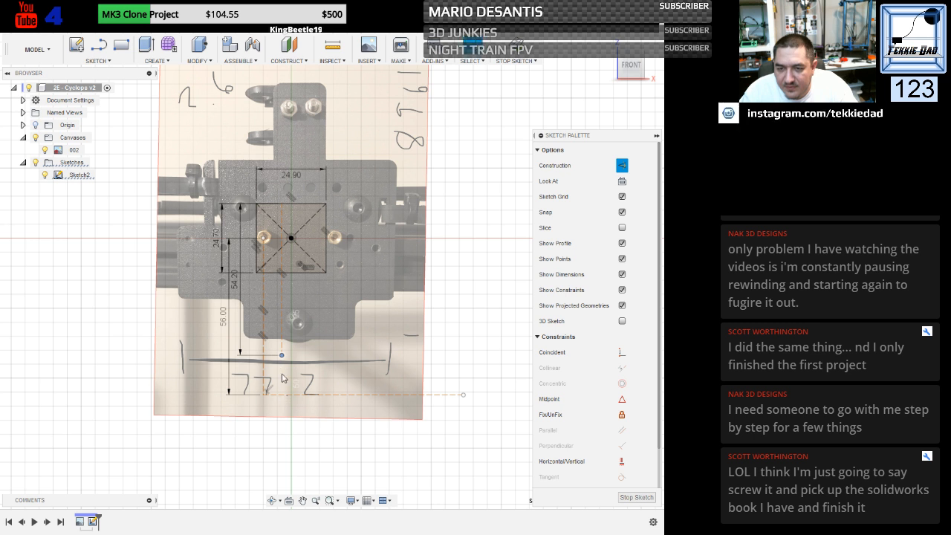
Try to move the lower endpoint of the 54.2 mm construction line downward with Move/Copy.
right_click(291, 239)
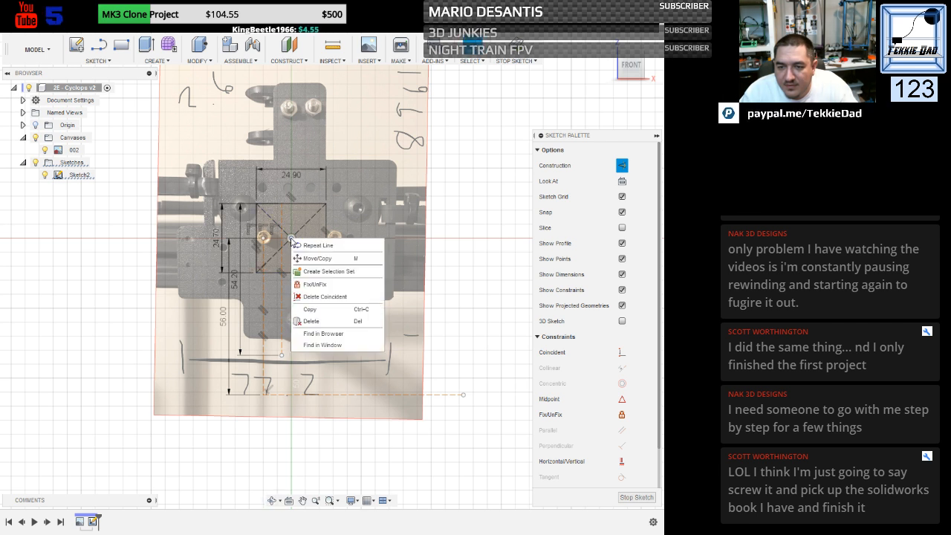
left_click(282, 357)
left_click(282, 356)
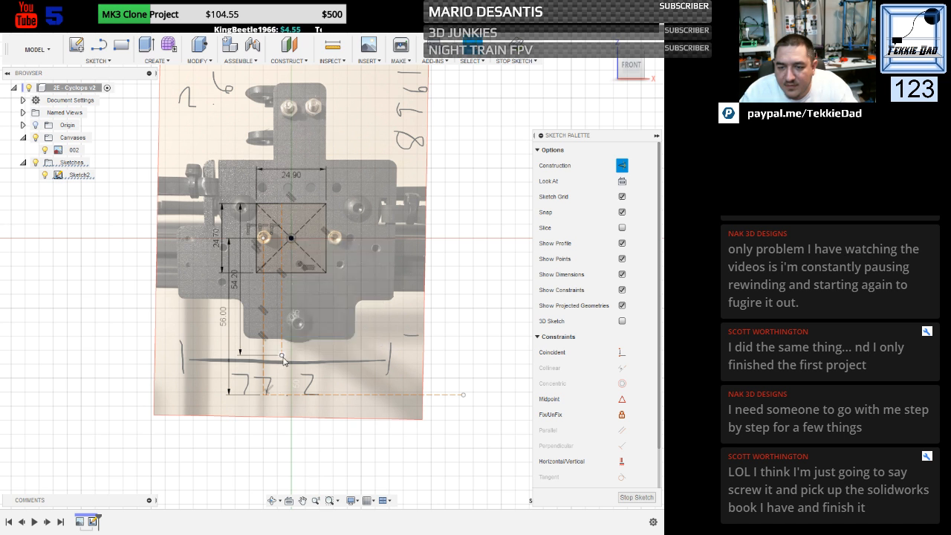
middle_click_drag(282, 356, 283, 356, "shift")
right_click(282, 355)
left_click(295, 377)
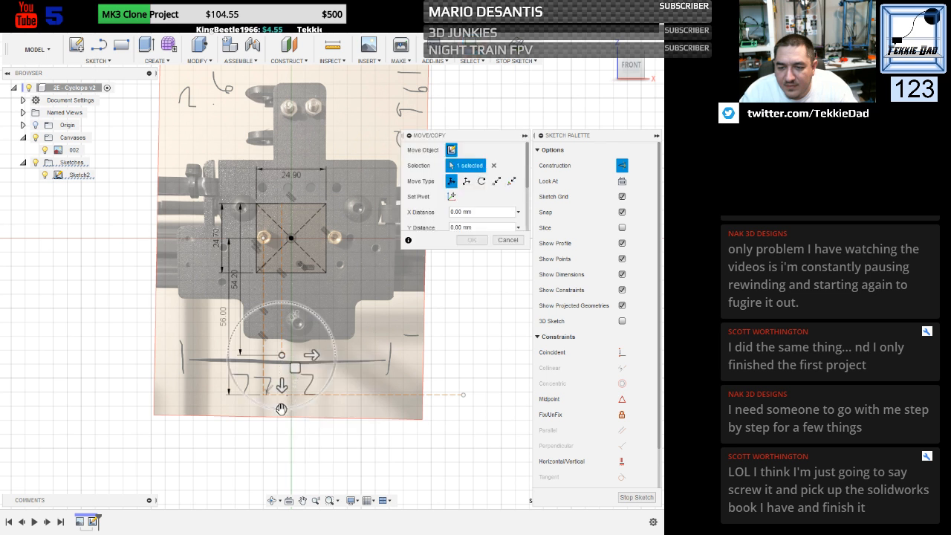
left_click_drag(281, 387, 280, 428)
key("Return")
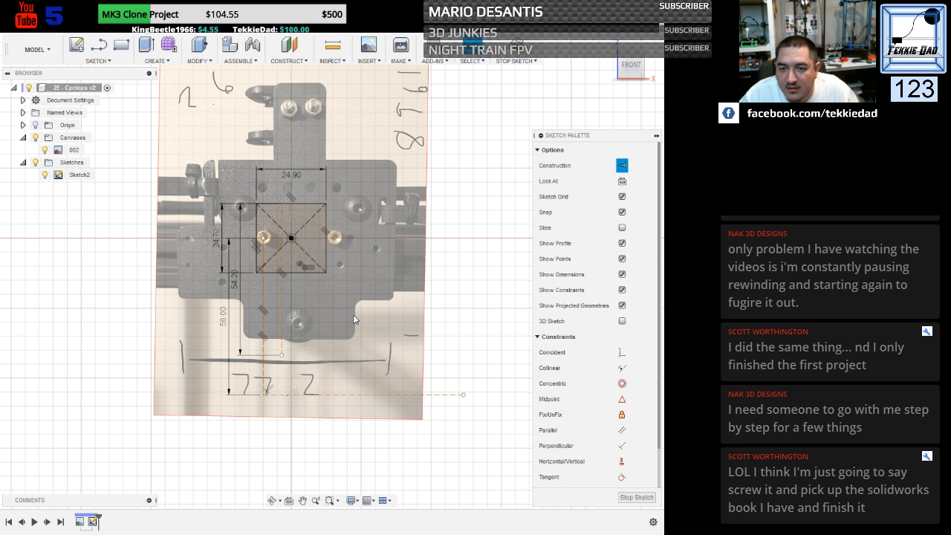
Undo the horizontal construction line and the coincident constraint on the 54.2 mm line.
key("ctrl+z")
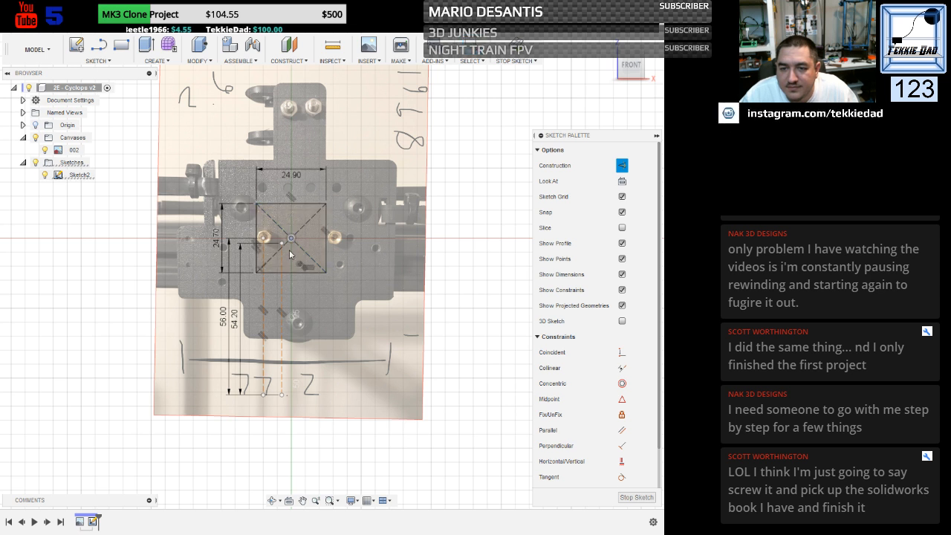
left_click_drag(292, 209, 294, 238)
right_click(292, 215)
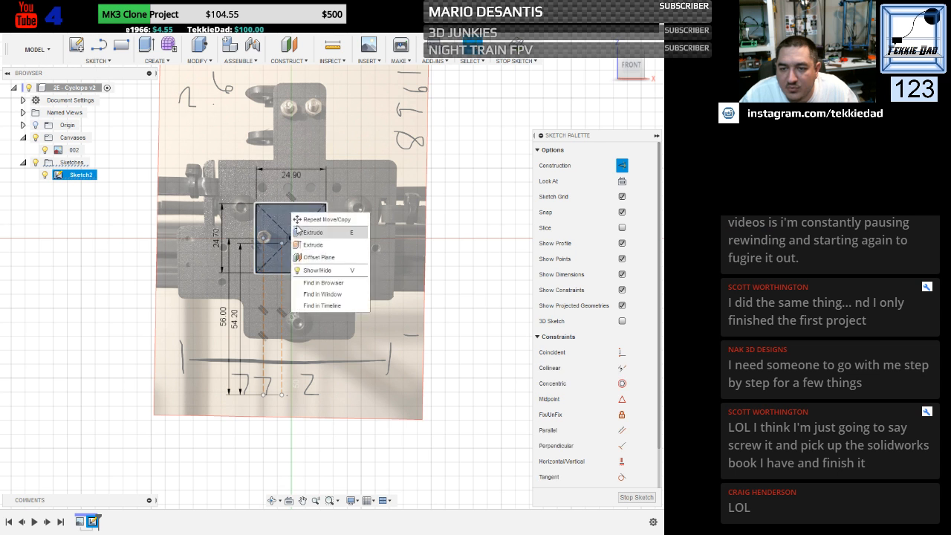
Try to move the centre rectangle's diagonals and centre point 25 mm downward with a Translate Move/Copy.
left_click(307, 219)
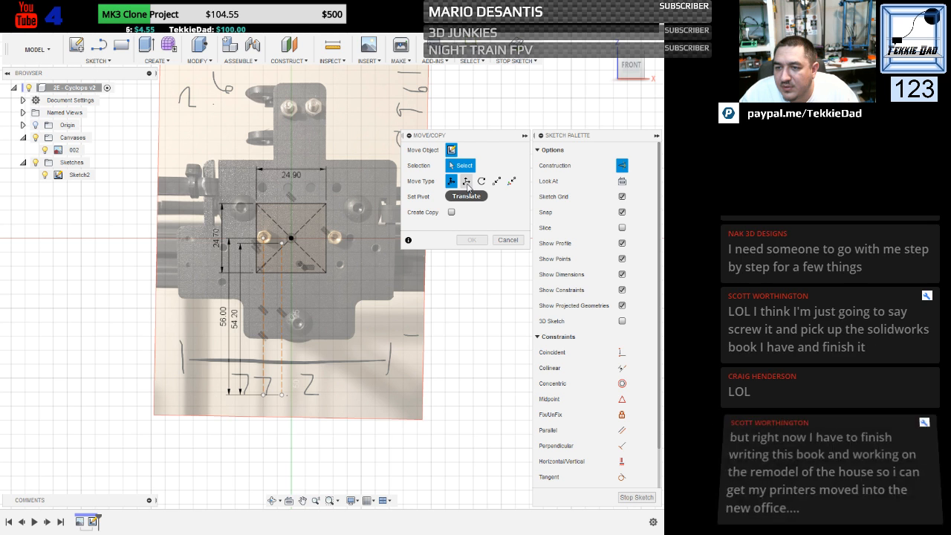
left_click(467, 181)
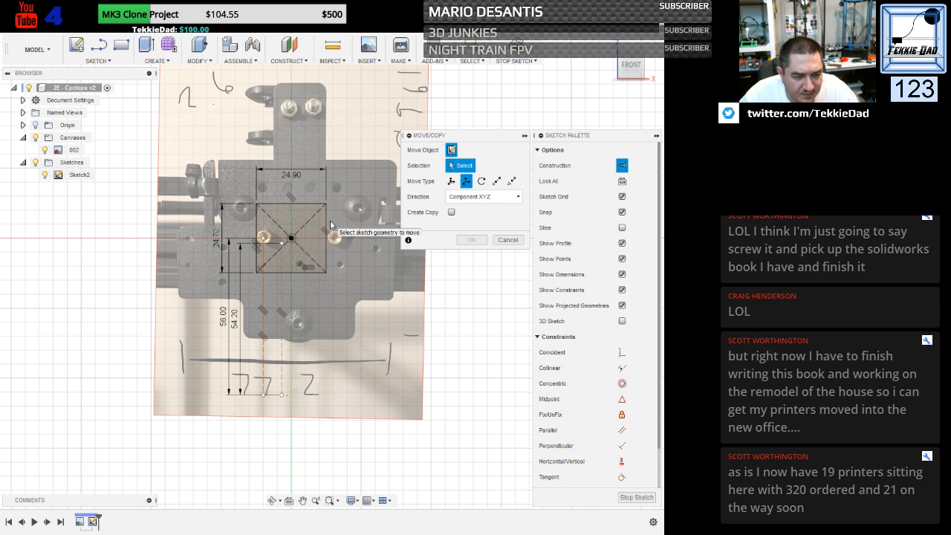
left_click(290, 244)
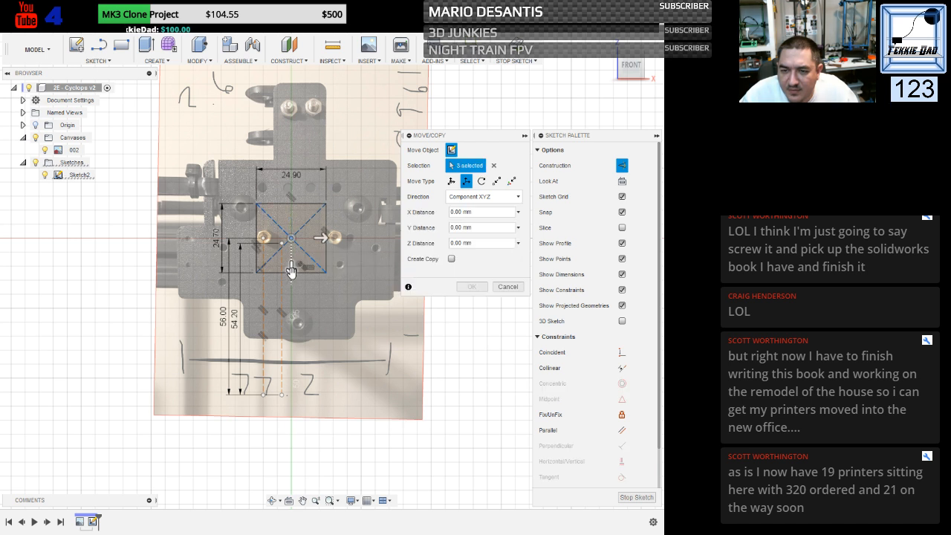
left_click_drag(290, 276, 291, 339)
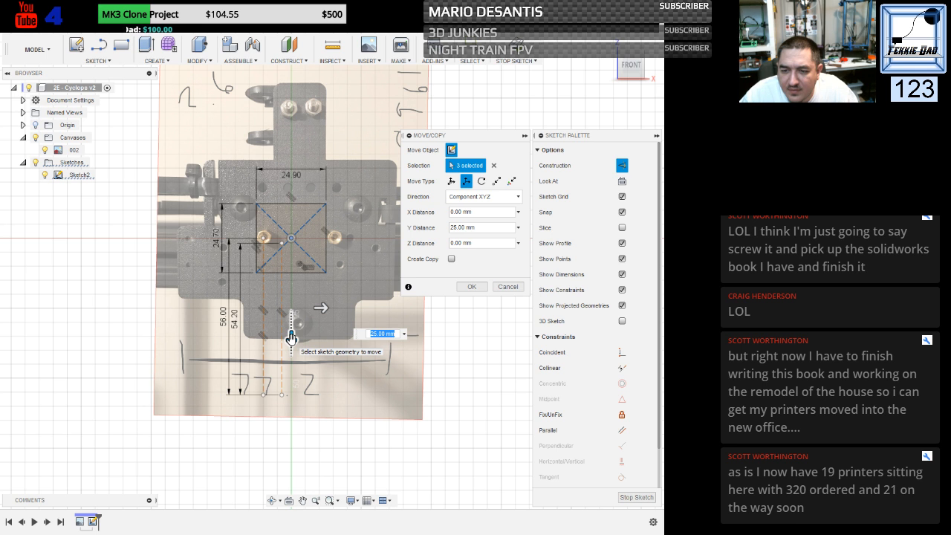
key("Escape")
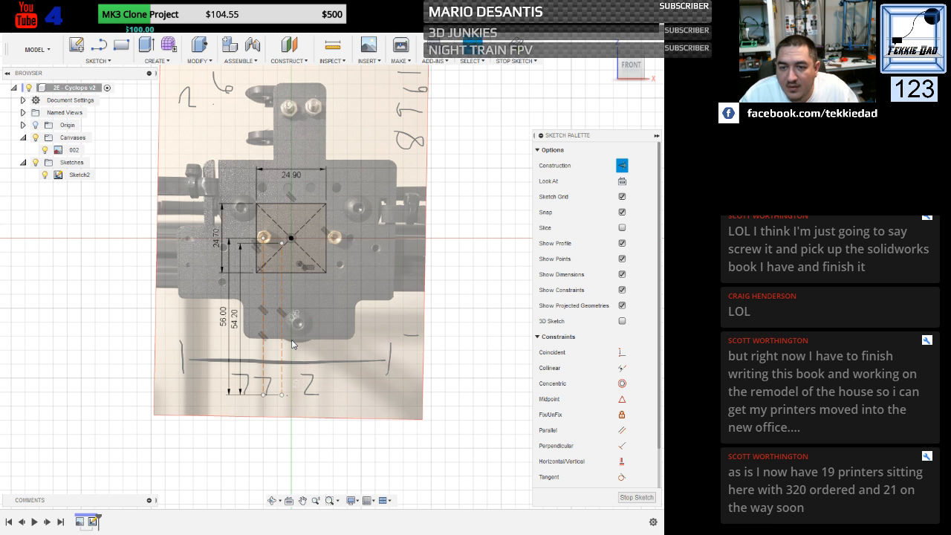
Undo the 54.2 mm construction line together with its dimension.
key("ctrl+z")
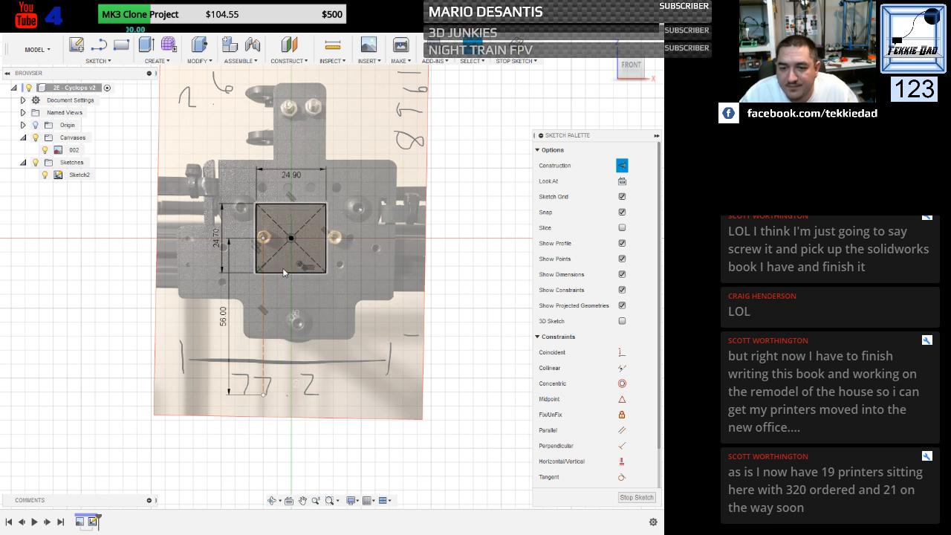
Try a Point to Position move of the rectangle's top edge, using the lower endpoint of the 56 mm construction line as the point.
left_click(284, 263)
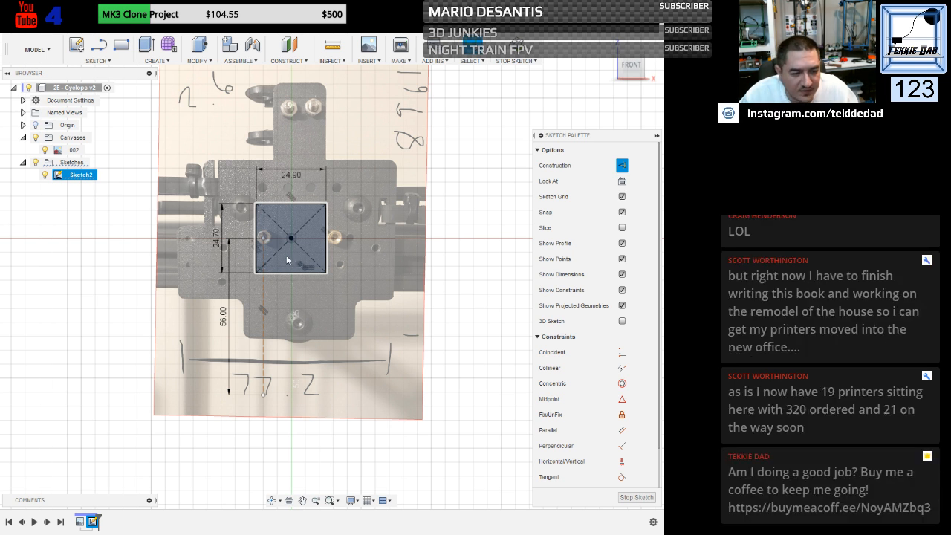
right_click(288, 260)
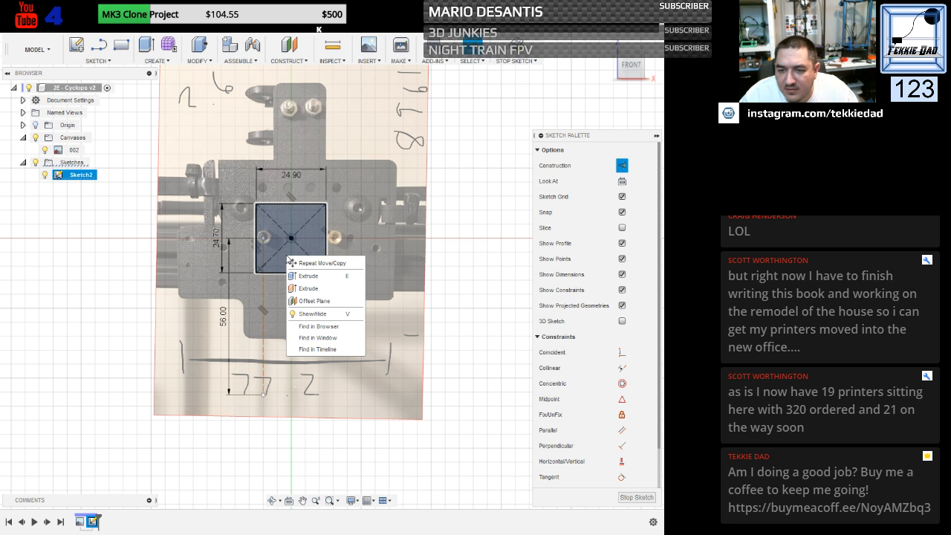
left_click(327, 264)
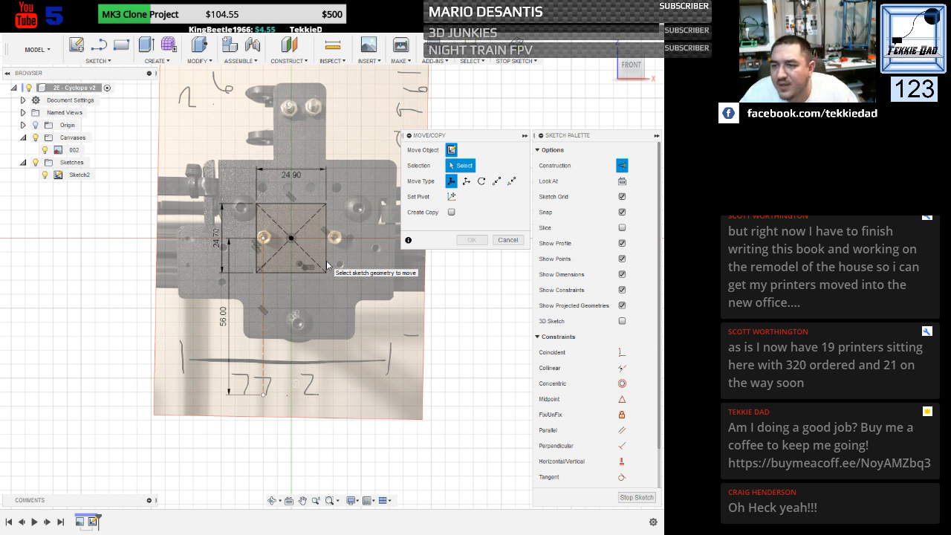
left_click(509, 183)
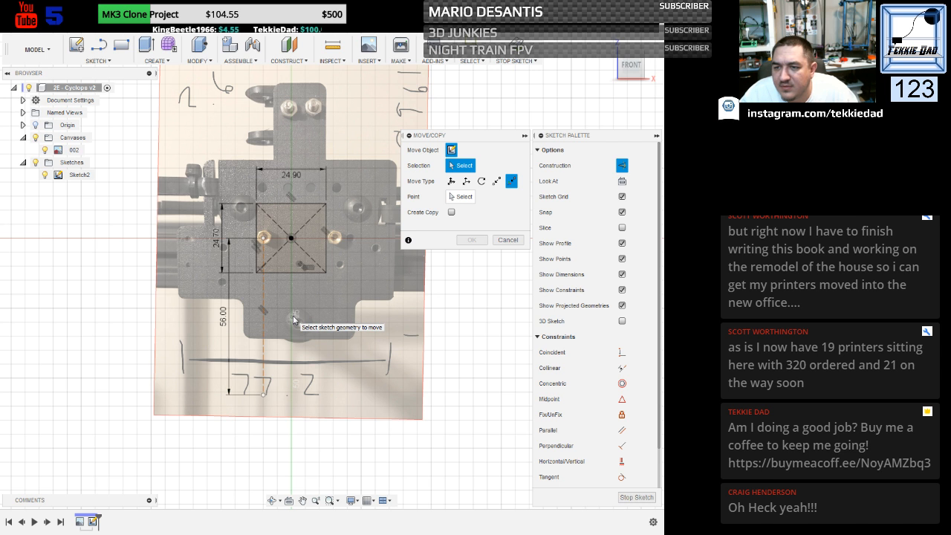
left_click(460, 196)
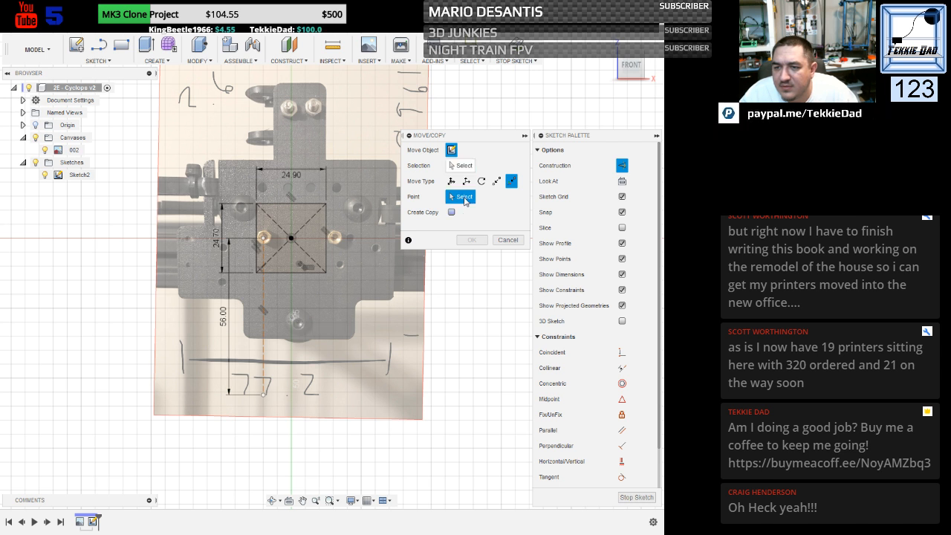
left_click(263, 396)
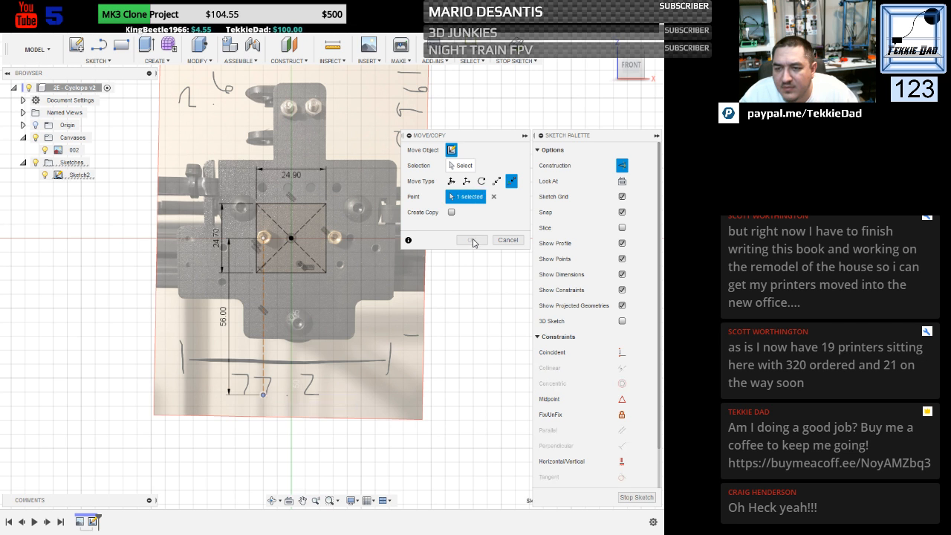
left_click(457, 166)
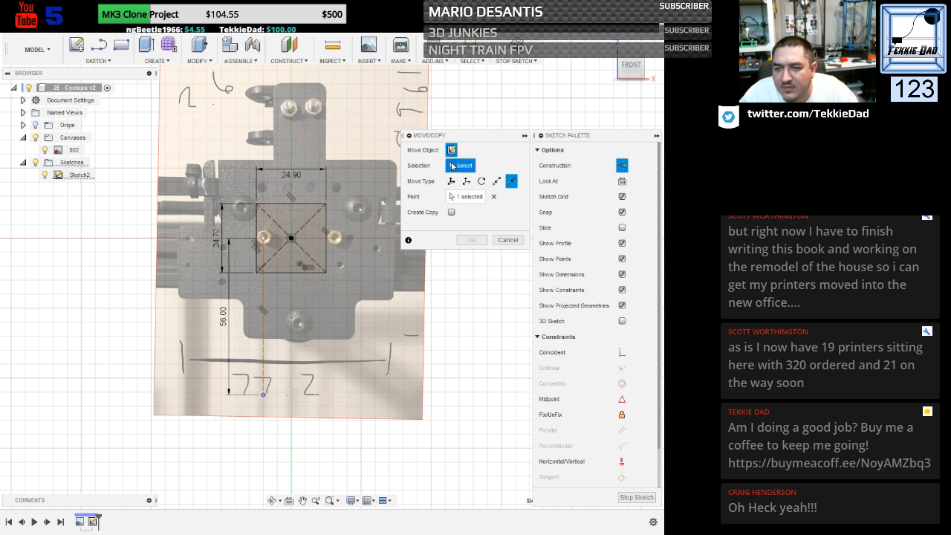
left_click(295, 203)
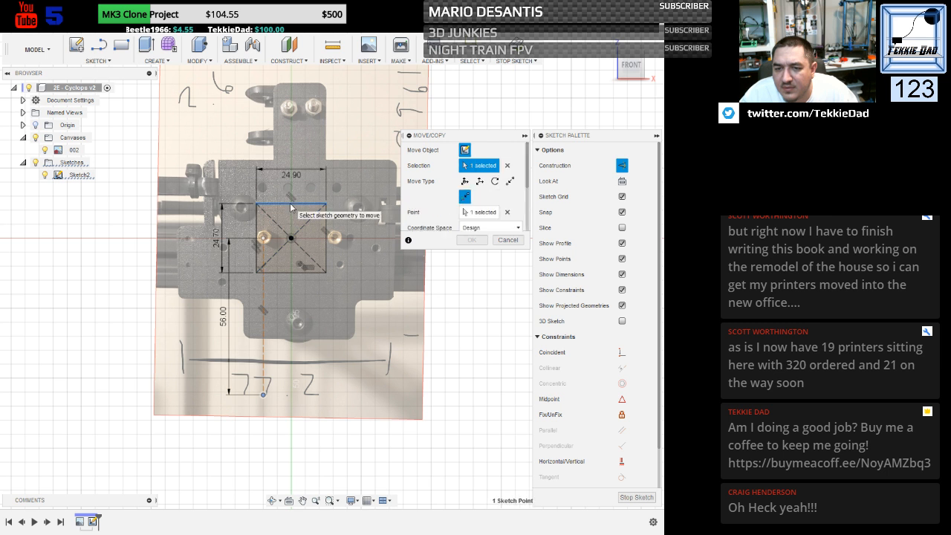
left_click(479, 212)
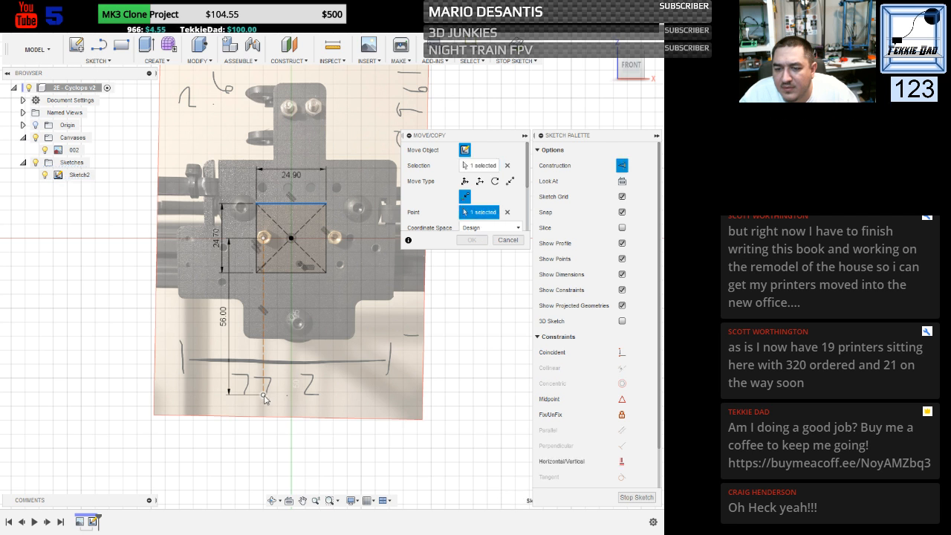
left_click(263, 394)
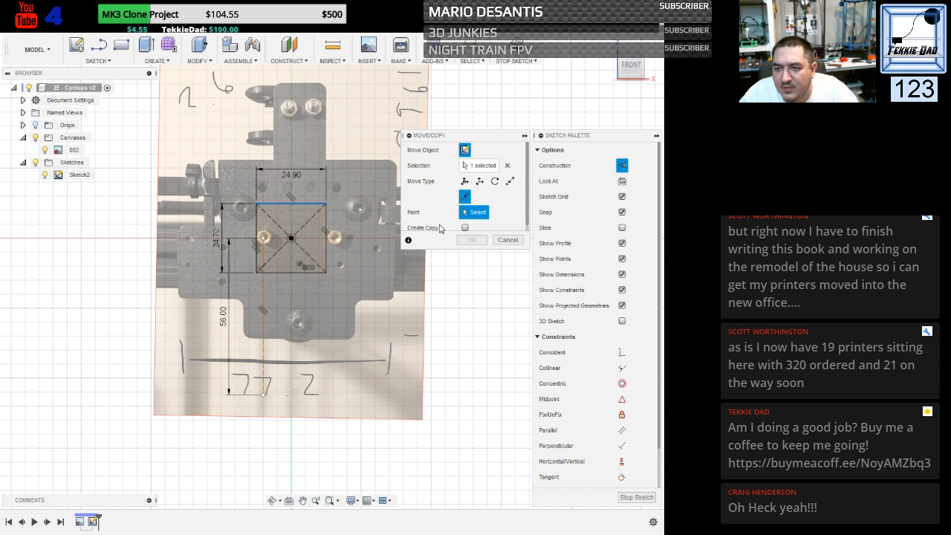
left_click(508, 239)
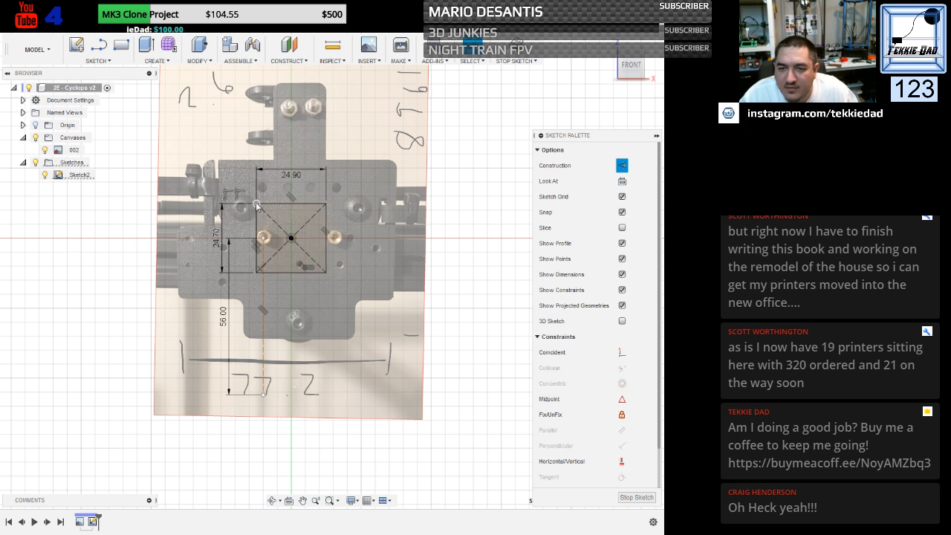
Try a Point to Point move of the rectangle's upper-left corner onto the upper endpoint of the 56 mm construction line.
right_click(256, 207)
left_click(266, 220)
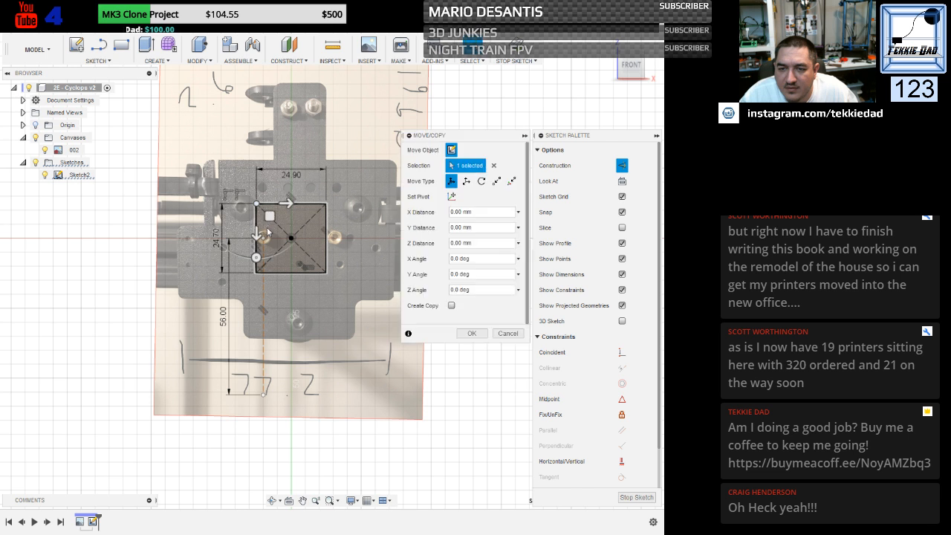
left_click(497, 181)
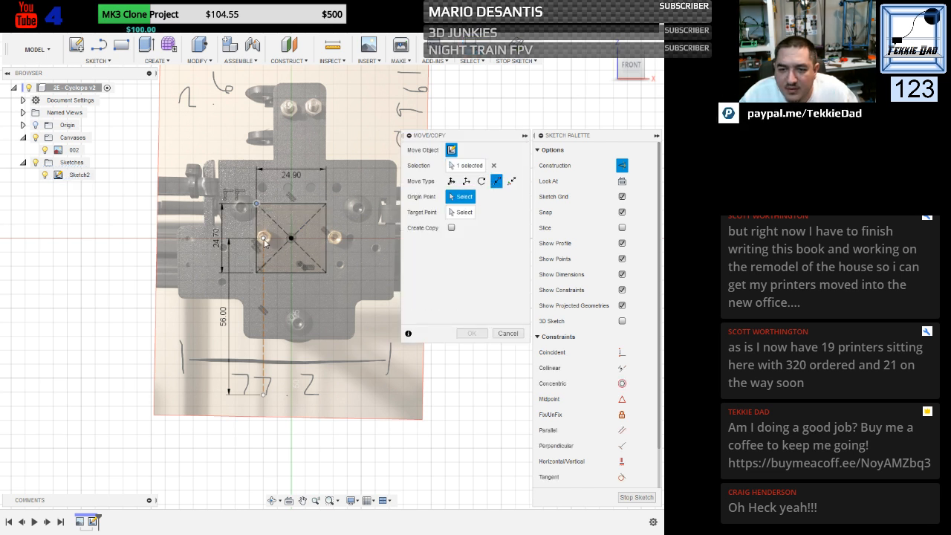
left_click(263, 239)
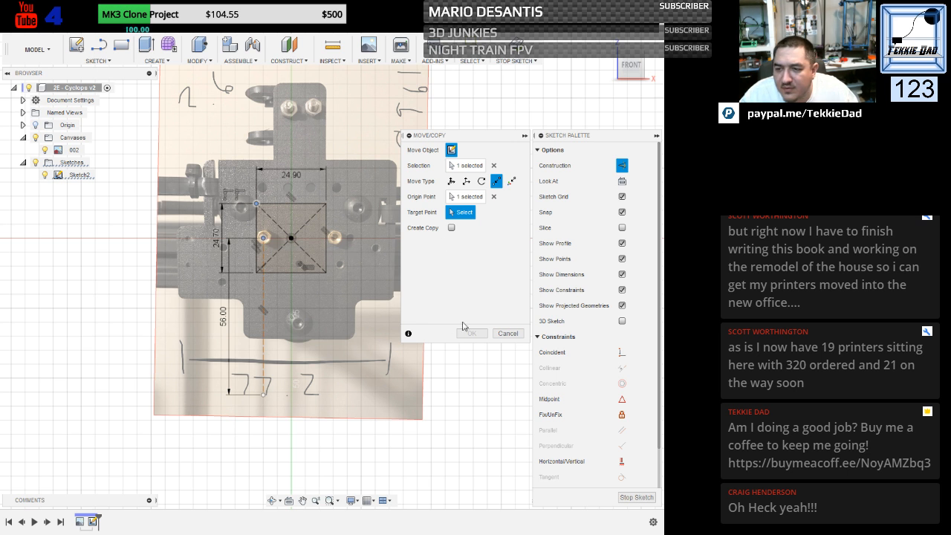
left_click(451, 229)
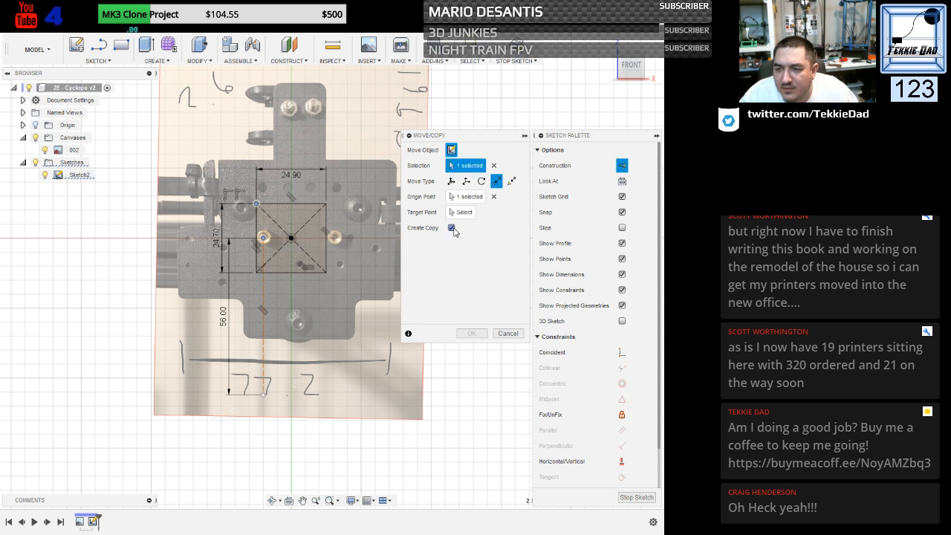
left_click(452, 229)
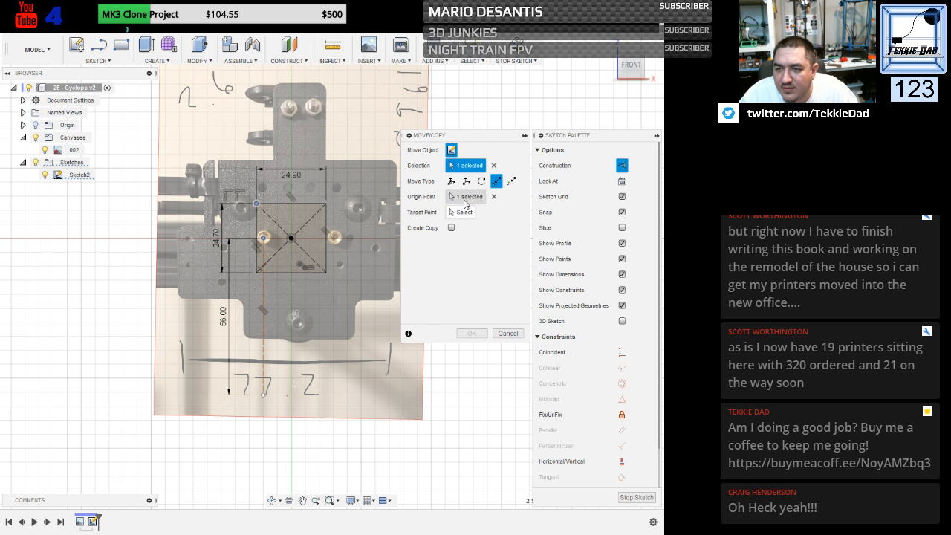
left_click(457, 196)
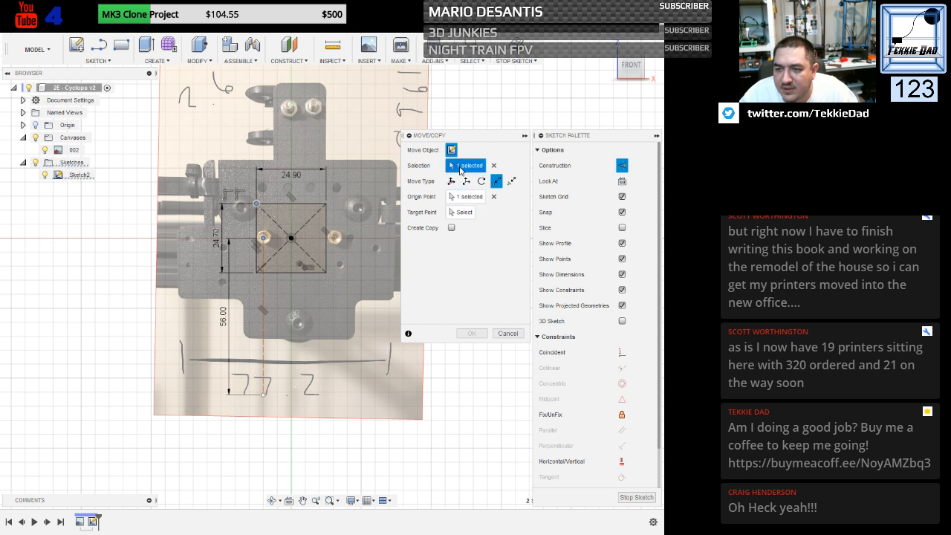
left_click(493, 196)
left_click(464, 213)
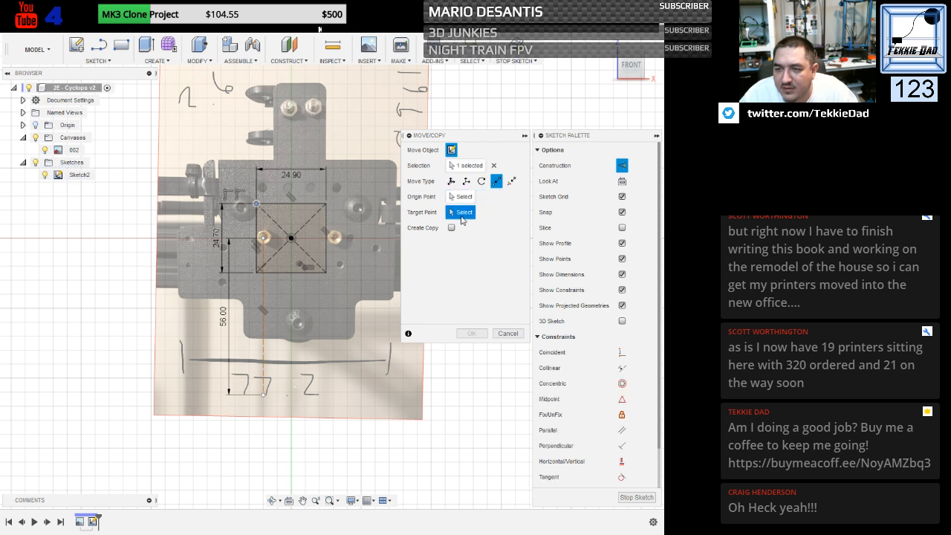
left_click(263, 239)
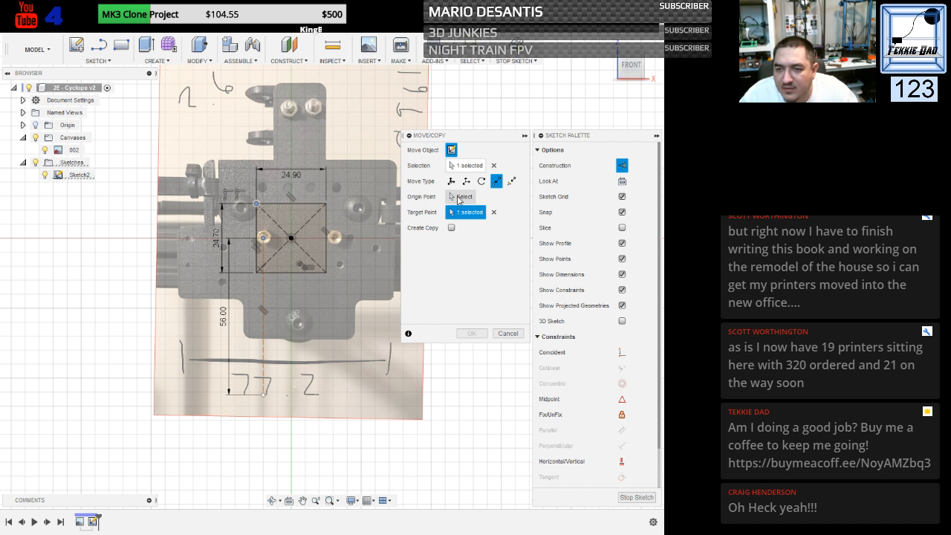
left_click(461, 197)
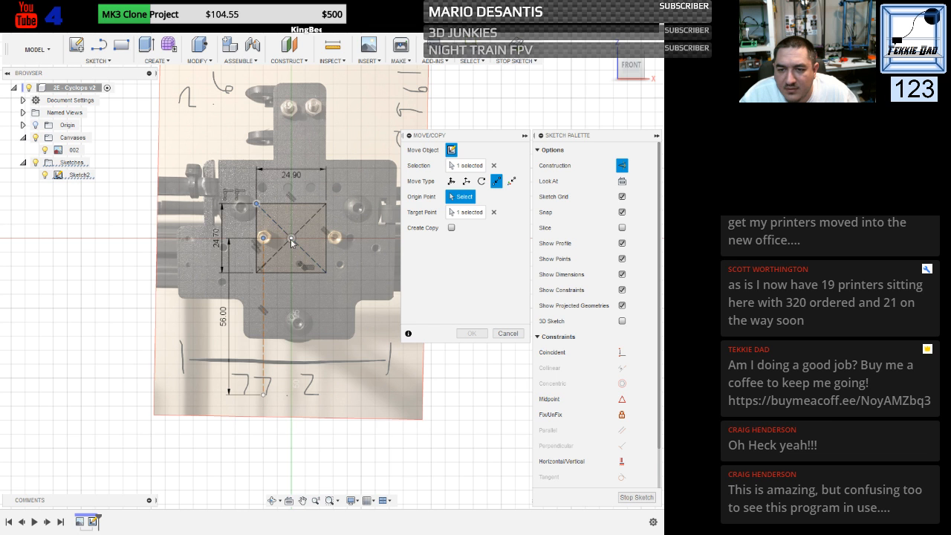
left_click(257, 205)
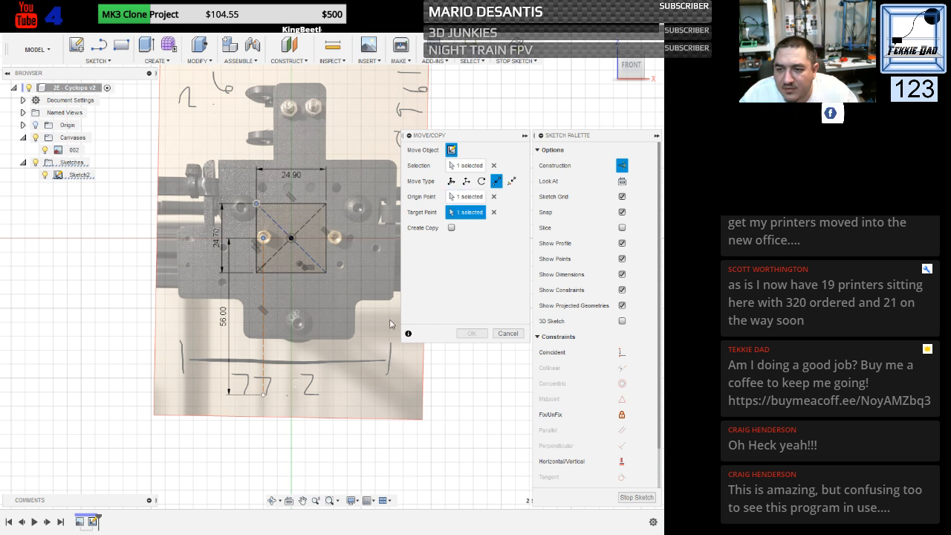
left_click(467, 334)
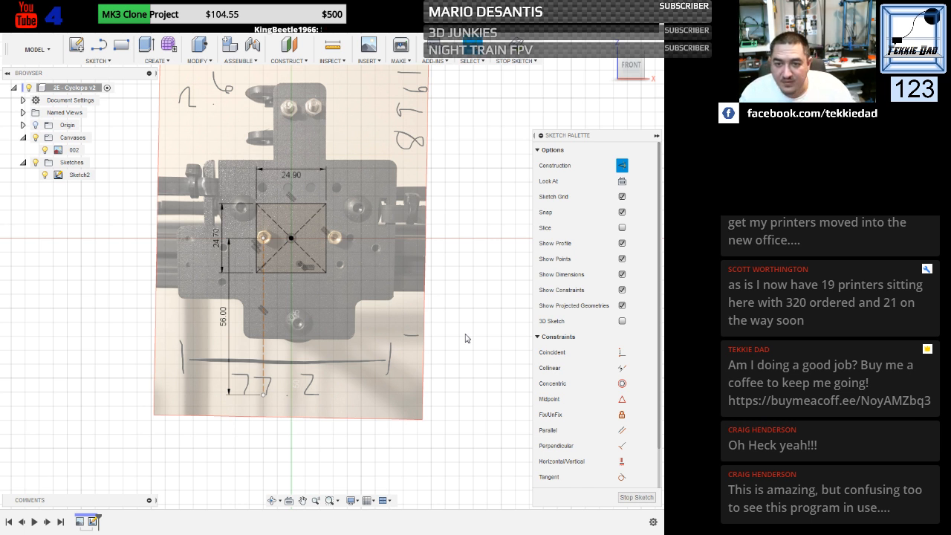
Undo the 56 mm construction line and its dimension, and redo them.
key("ctrl+z")
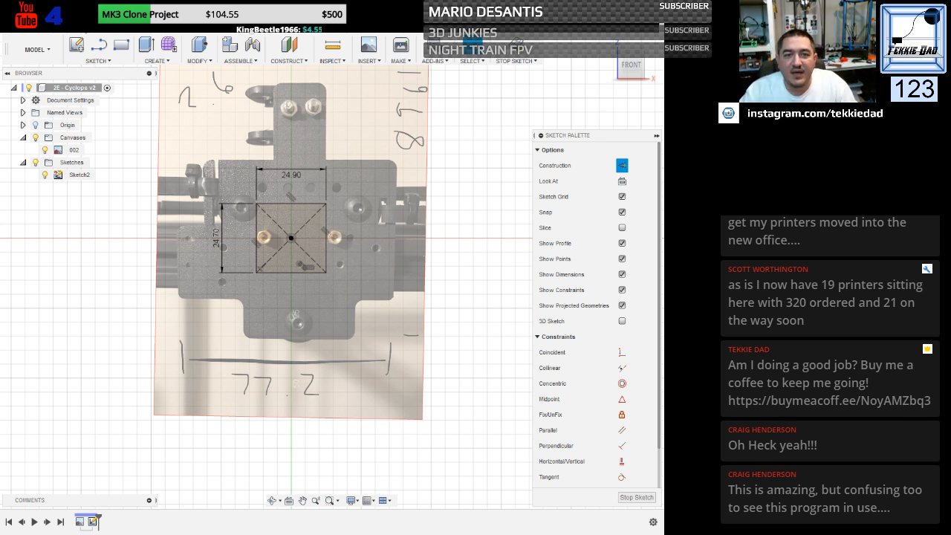
left_click(83, 20)
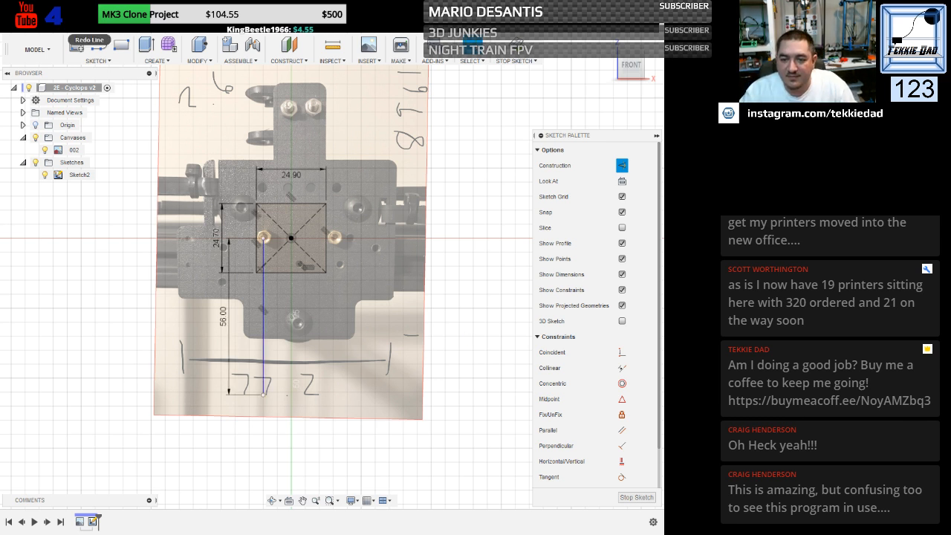
left_click(83, 21)
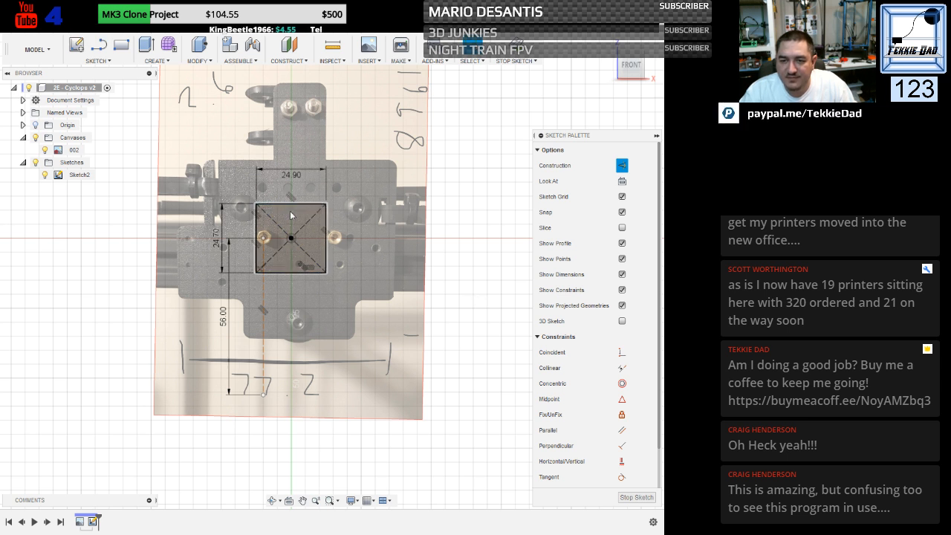
left_click(291, 214)
key("Escape")
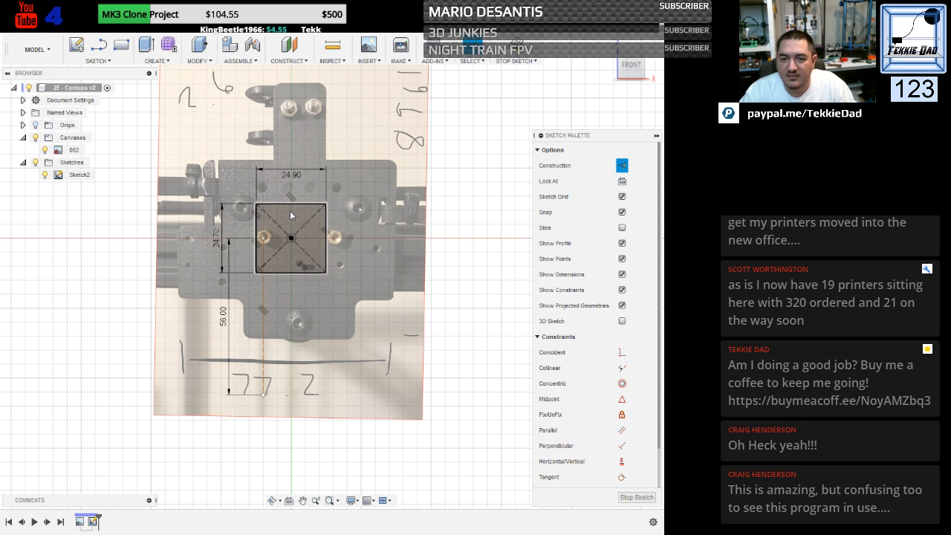
right_click(290, 215)
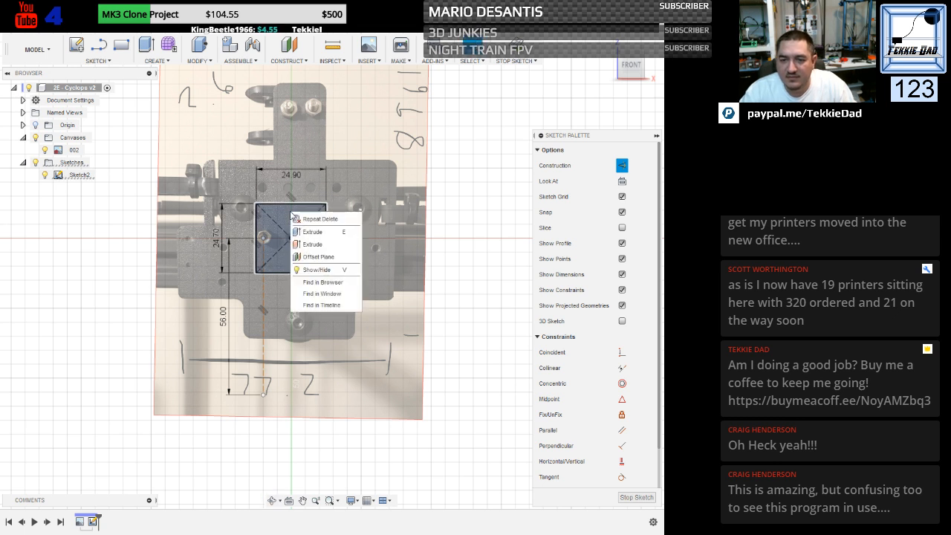
left_click(301, 221)
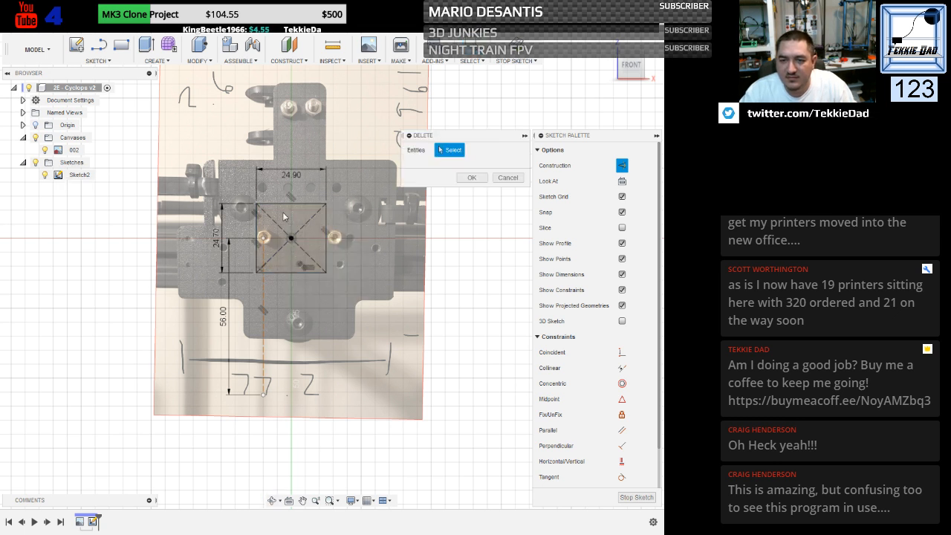
left_click(276, 205)
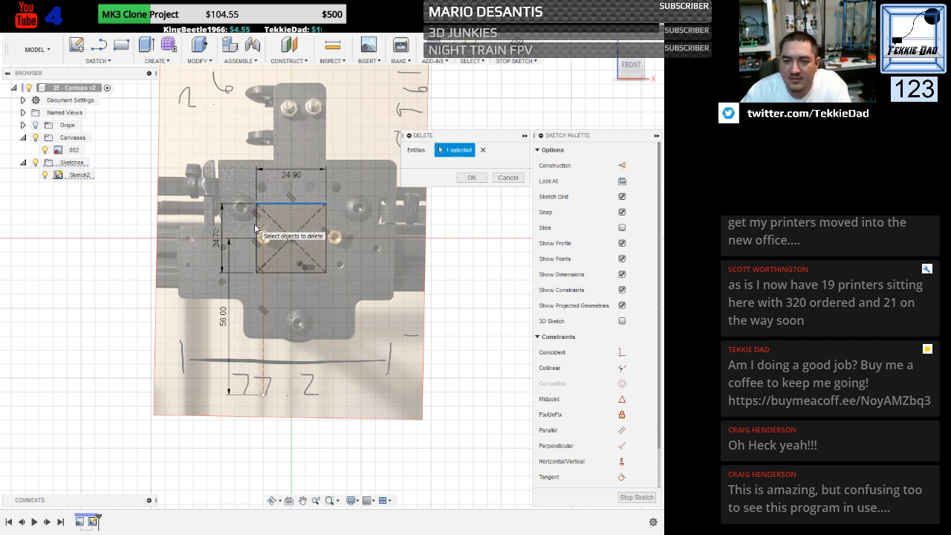
left_click(256, 229)
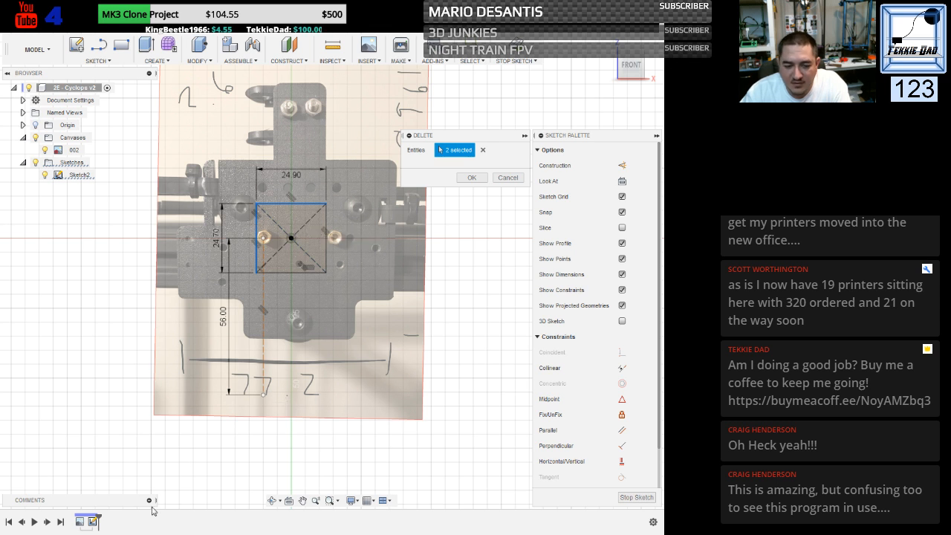
left_click(92, 523)
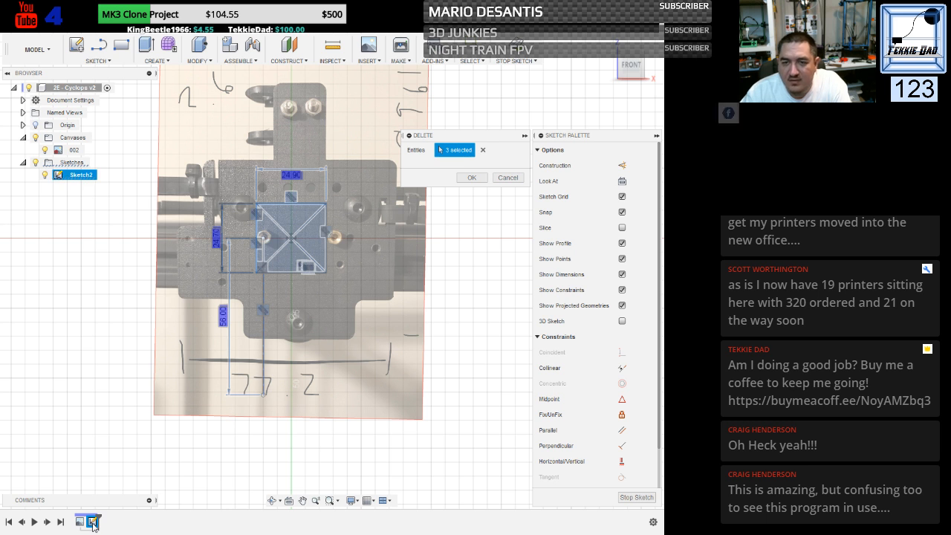
left_click(266, 273)
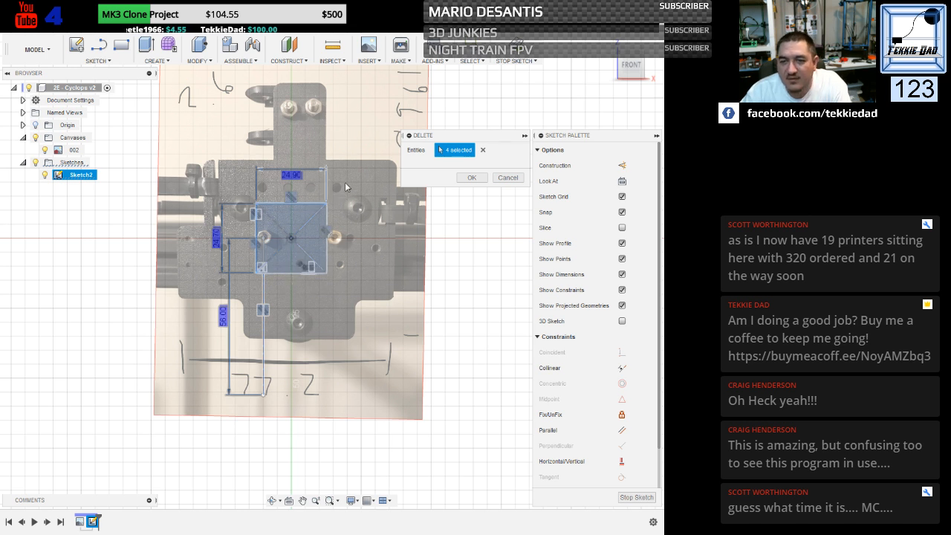
left_click(503, 179)
Delete the 24.9 × 24.7 mm rectangle and the 56 mm construction line together with their dimensions.
key("x")
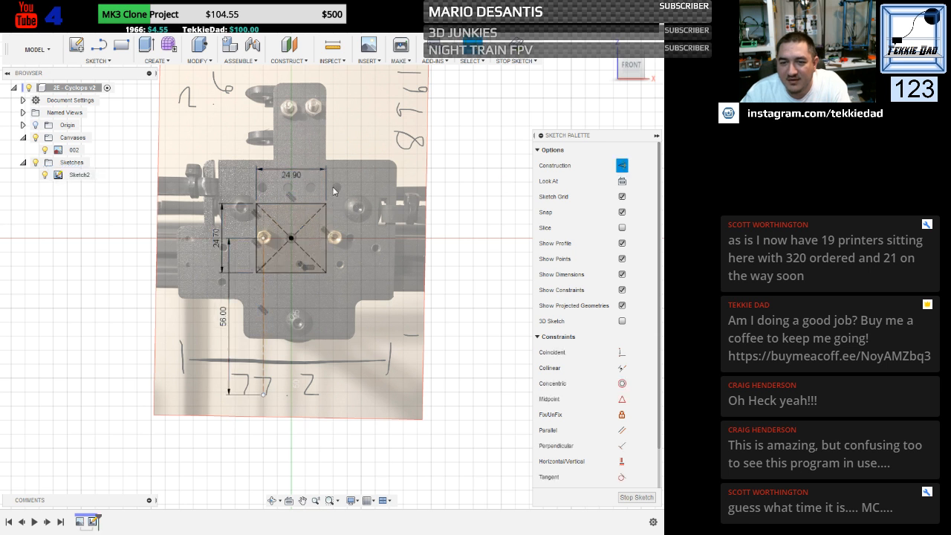
left_click_drag(334, 185, 248, 281)
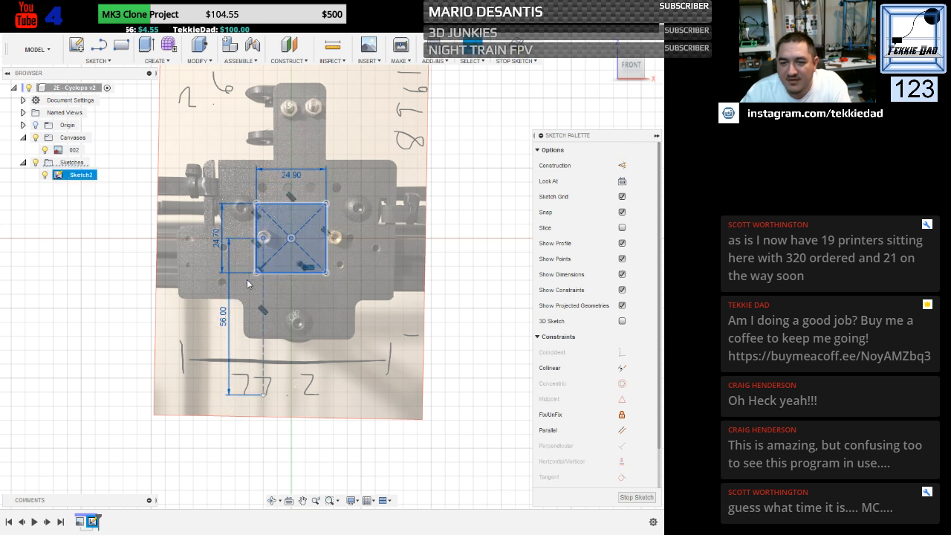
key("Delete")
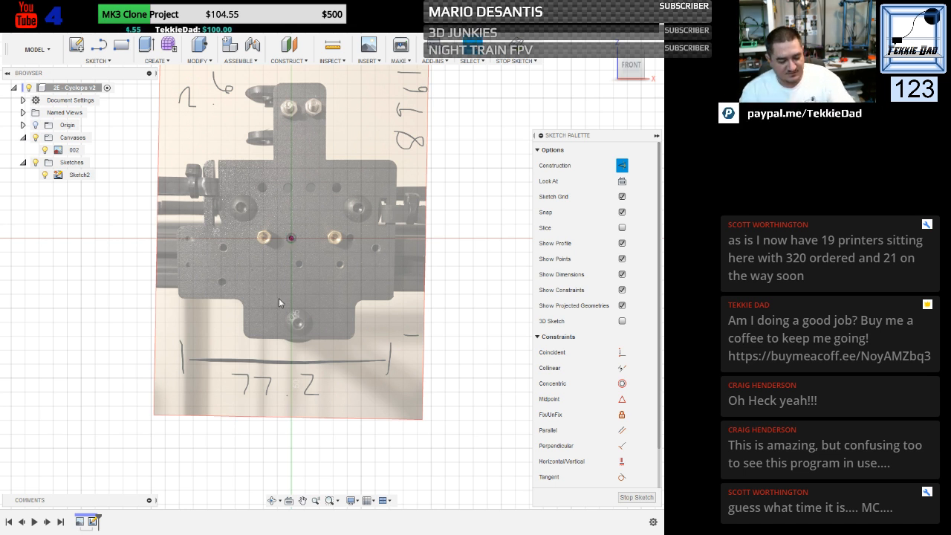
Sketch a vertical construction line 60 mm downward from the centre of the left brass nut.
key("l")
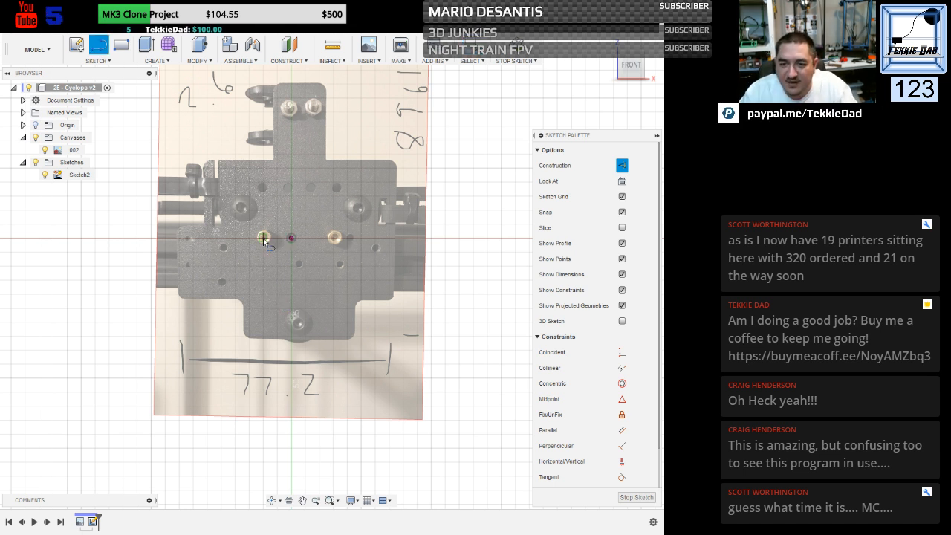
left_click(263, 238)
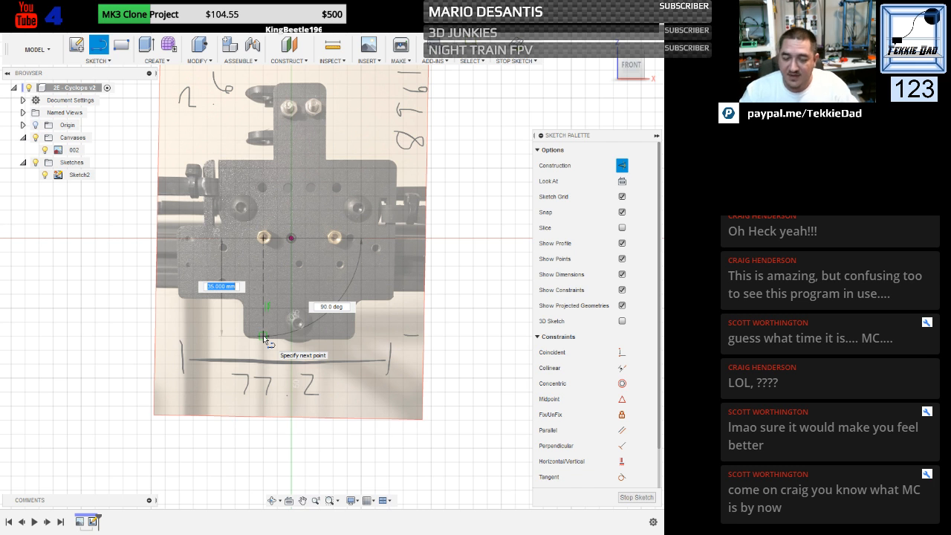
type("60")
key("Return")
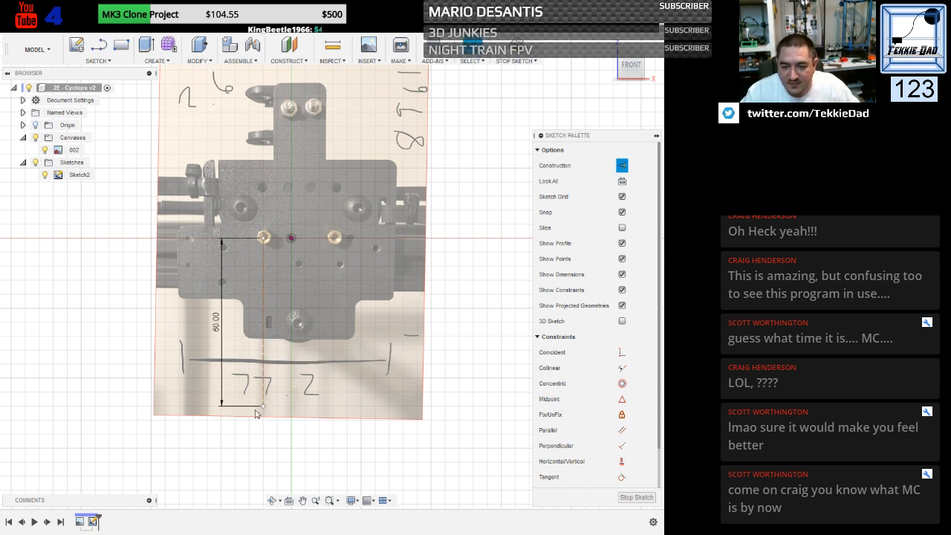
Sketch a horizontal construction line about 80 mm long to the right from the lower endpoint of the 60 mm line.
key("l")
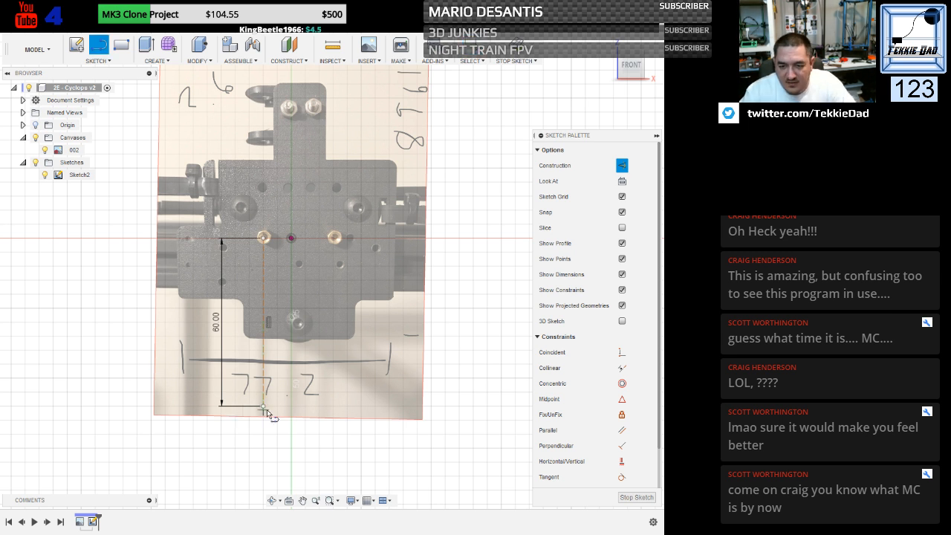
left_click(265, 407)
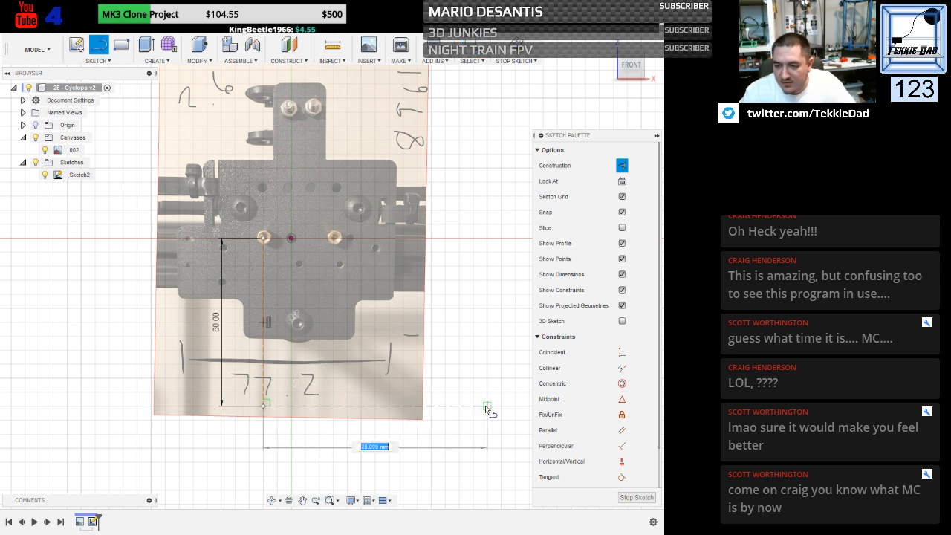
left_click(486, 406)
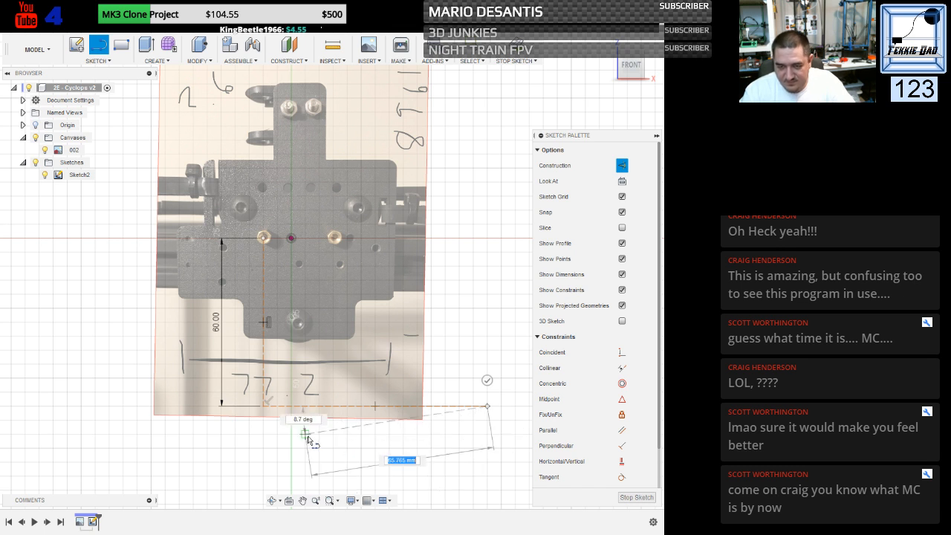
key("Escape")
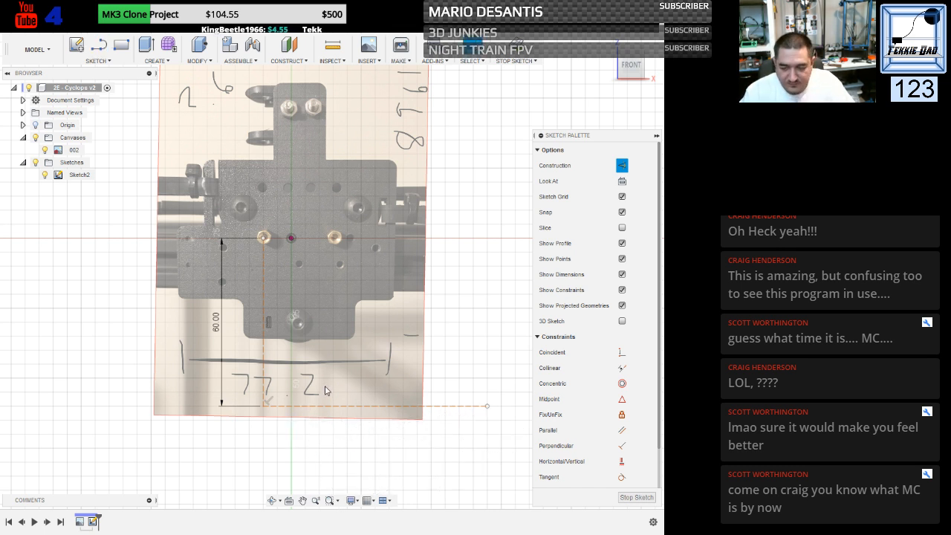
Sketch a vertical construction line 54.2 mm upward from where the horizontal construction line meets the vertical axis.
key("l")
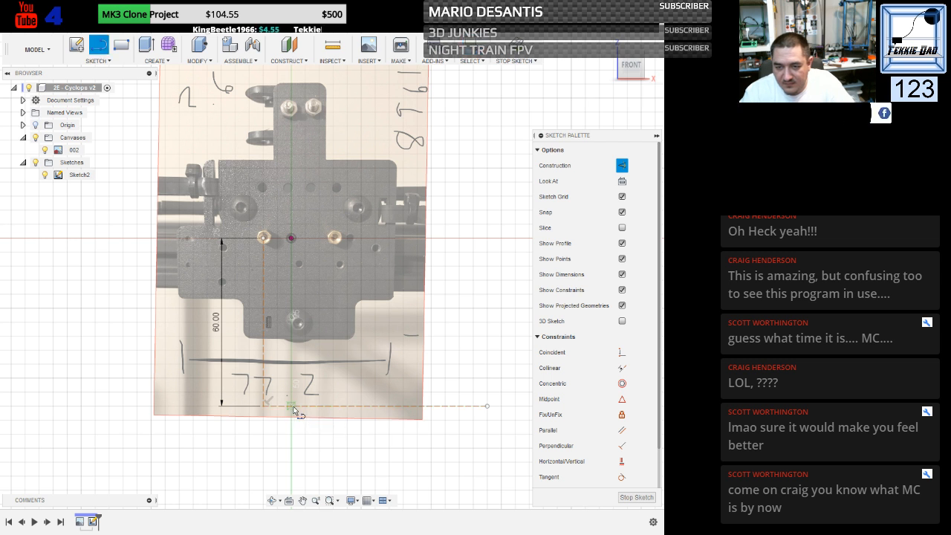
left_click(292, 406)
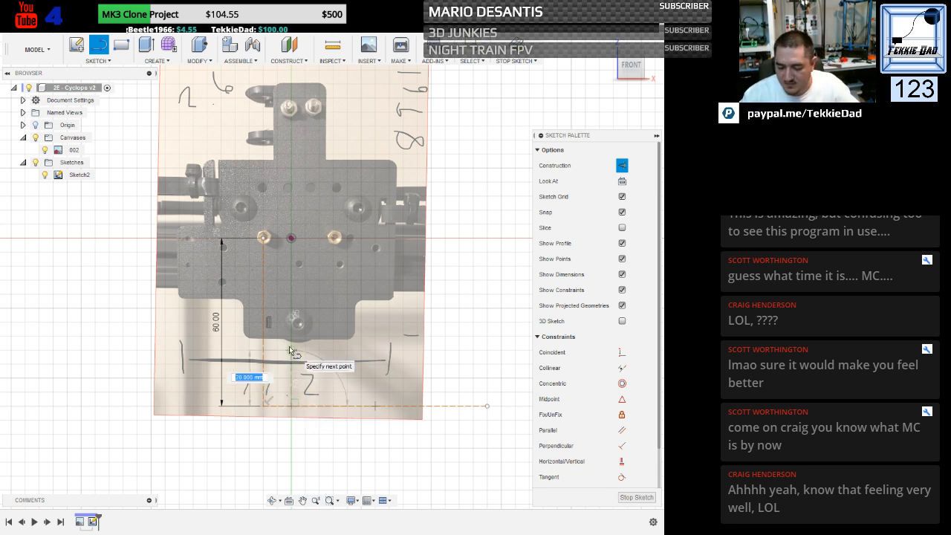
type("54.1")
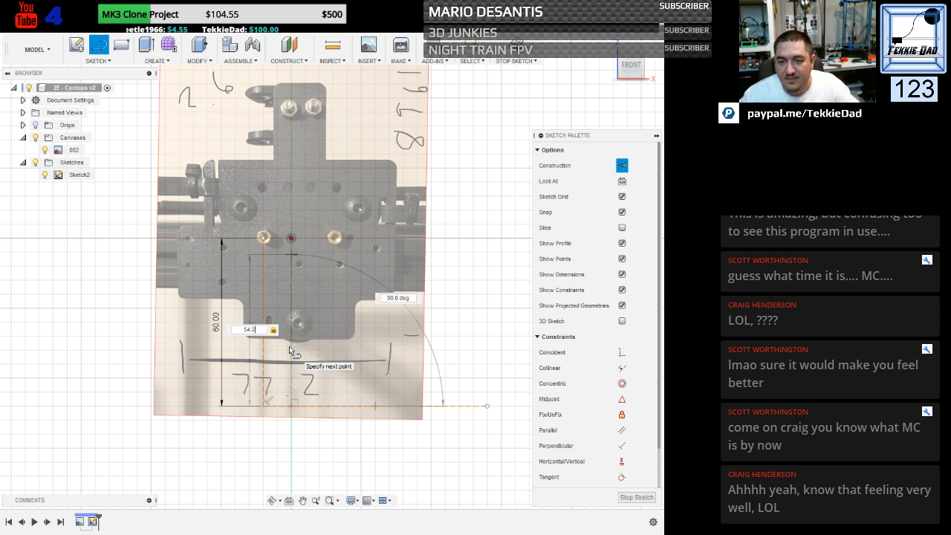
key("Return")
key("Escape")
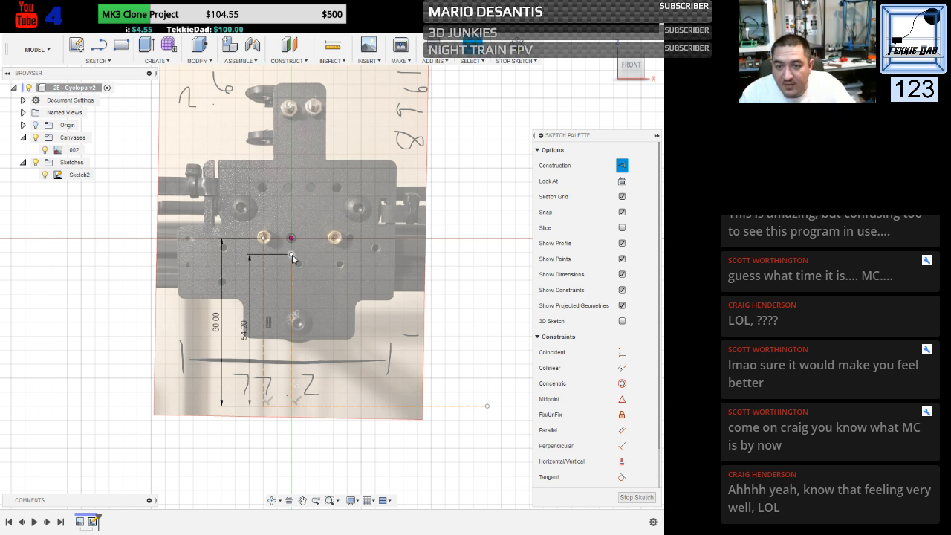
Sketch a two-point construction rectangle 30 mm wide and 29.8 mm high from the 60 mm line, its top level with the 54.2 mm line's upper endpoint.
key("c")
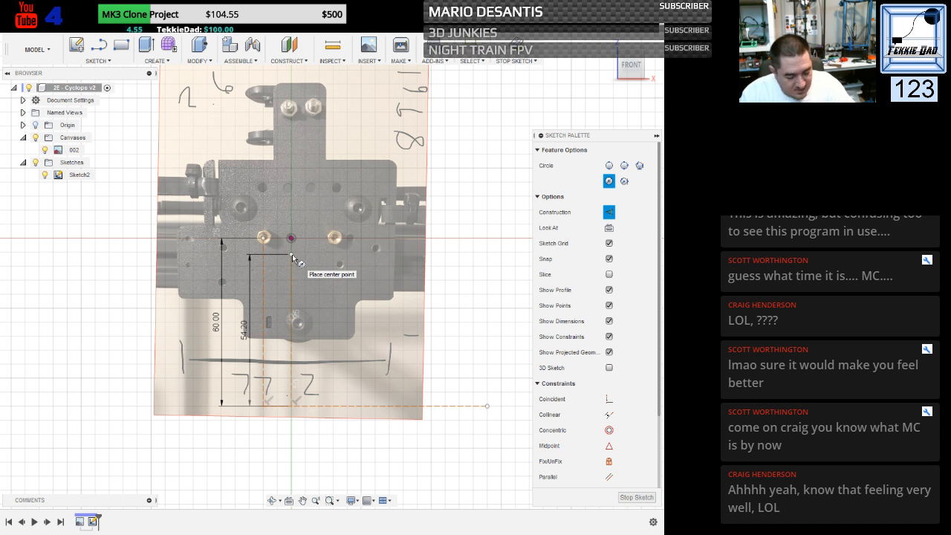
key("Escape")
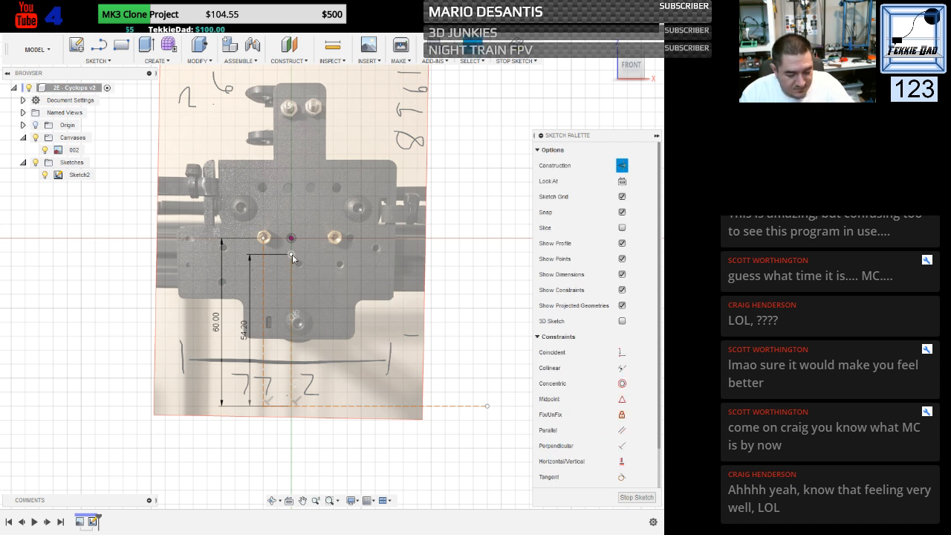
key("s")
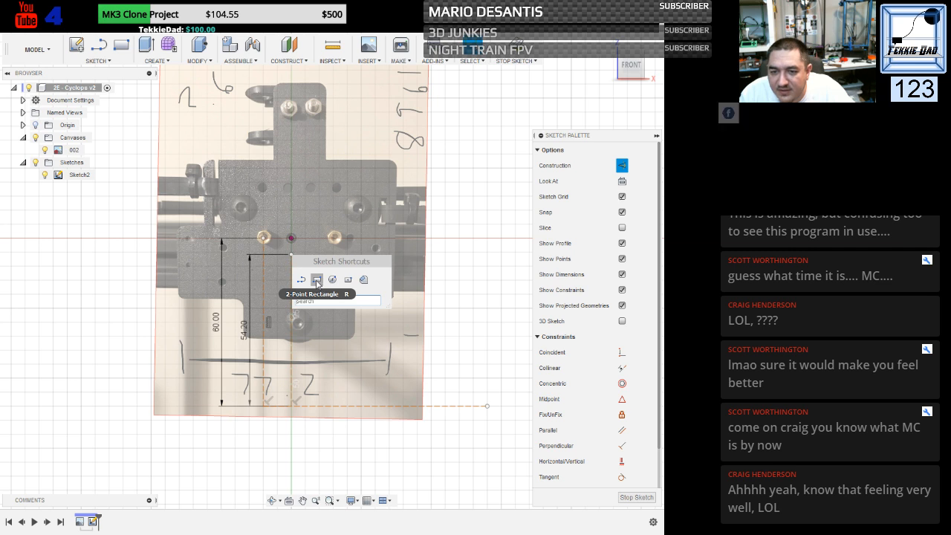
left_click(317, 281)
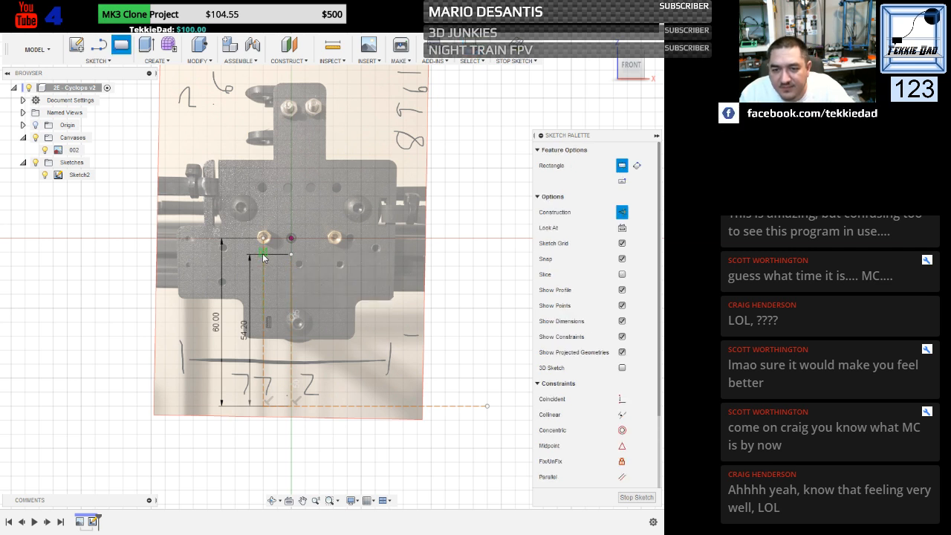
scroll(263, 257, "up", 5)
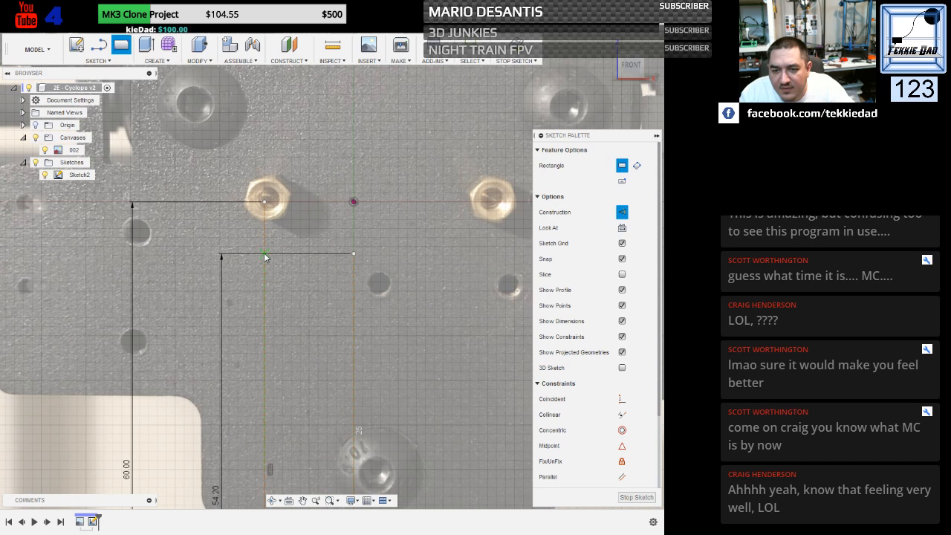
left_click(354, 254)
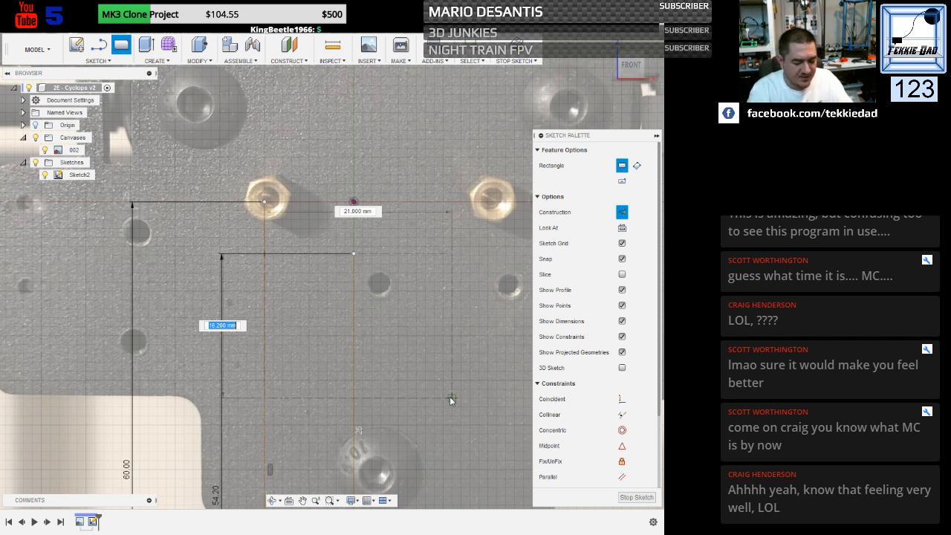
key("Tab")
type("30")
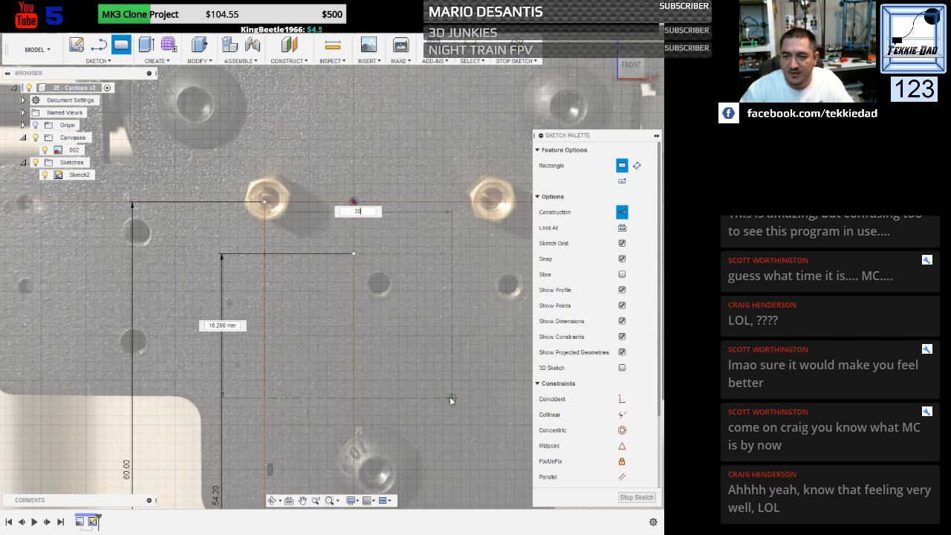
key("Tab")
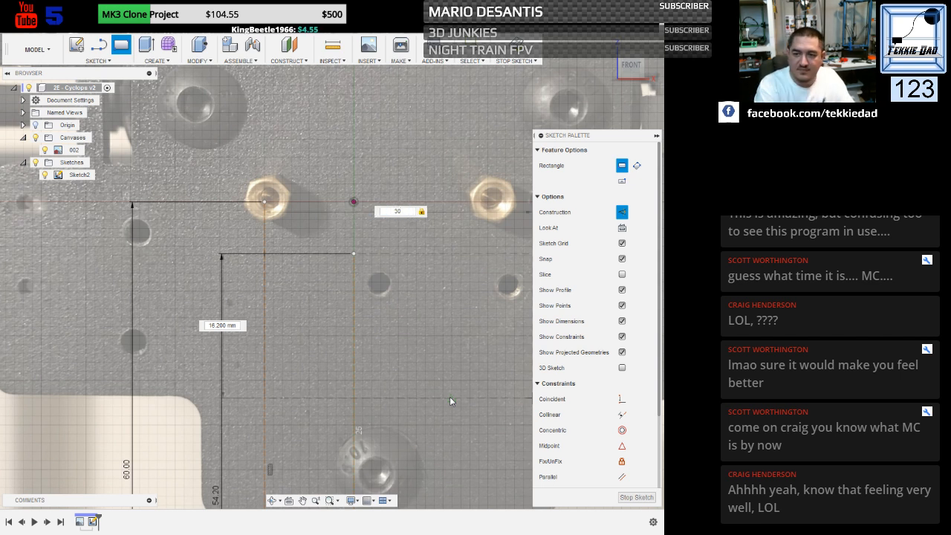
key("Tab")
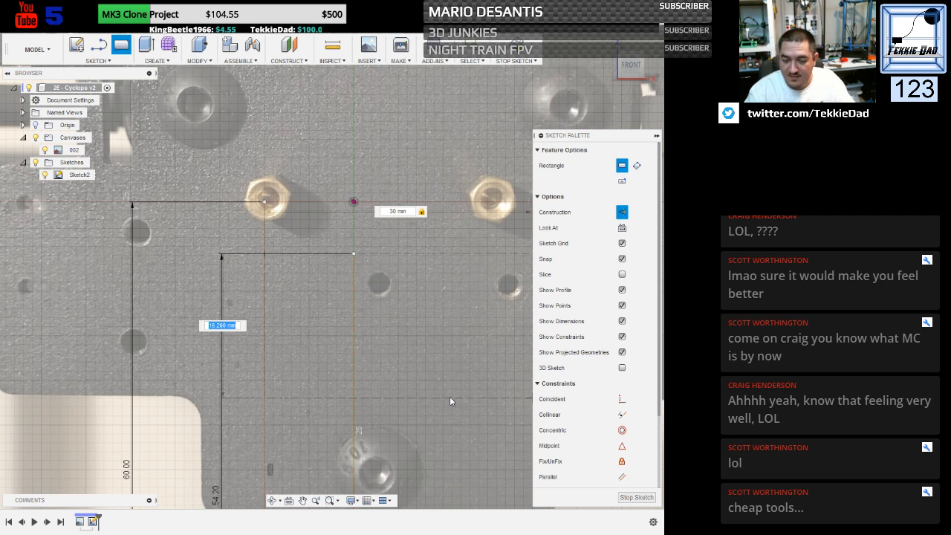
type("29.8")
key("Return")
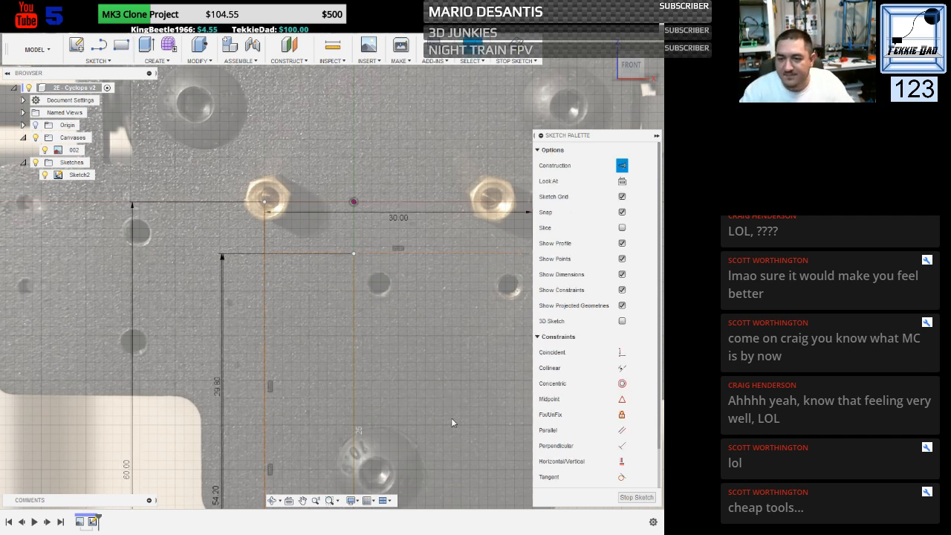
Convert the rectangle's right, top and bottom edges from construction lines to regular sketch lines.
scroll(451, 418, "down", 6)
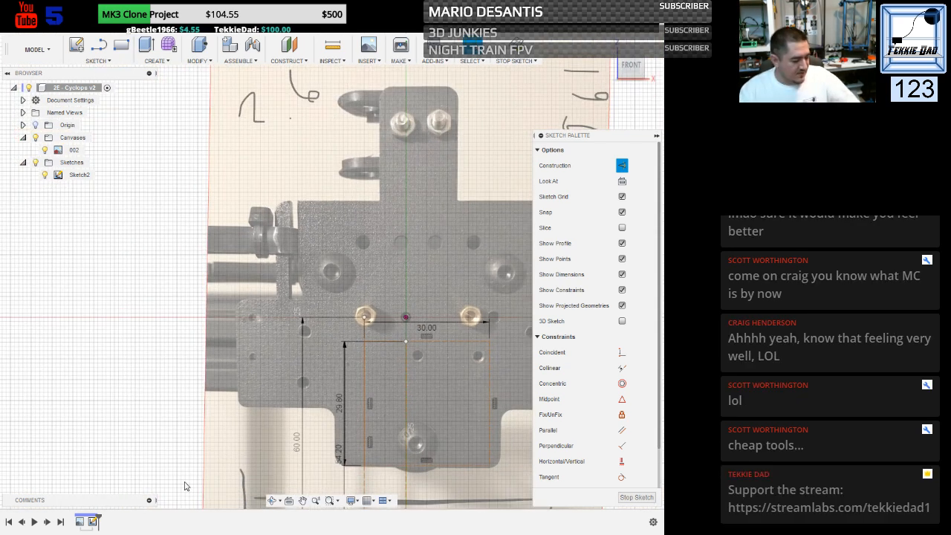
left_click(303, 500)
left_click_drag(240, 460, 91, 334)
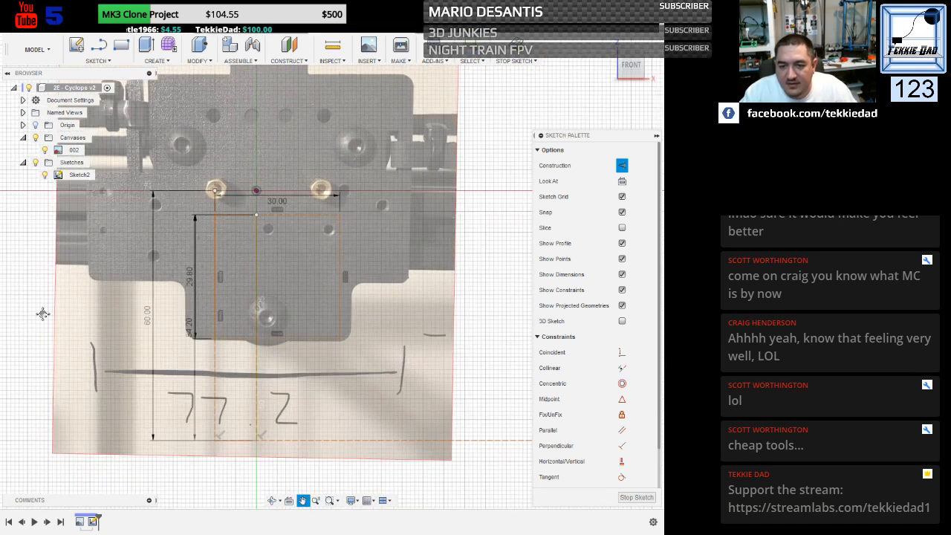
left_click(341, 255)
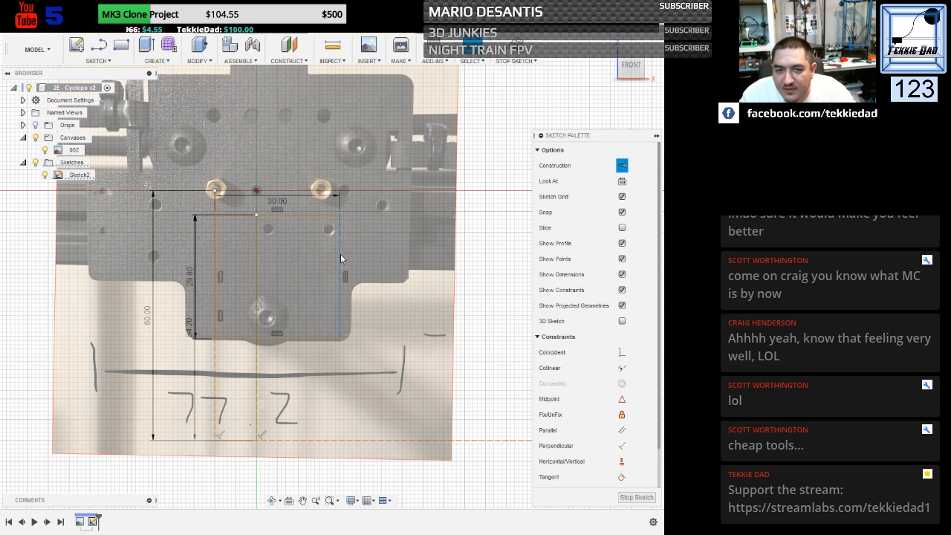
key("x")
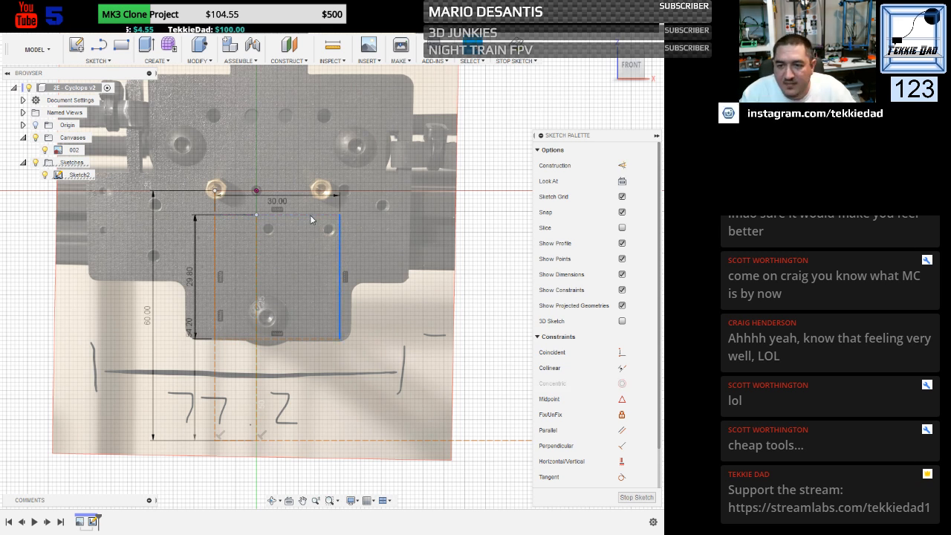
left_click(310, 216)
key("x")
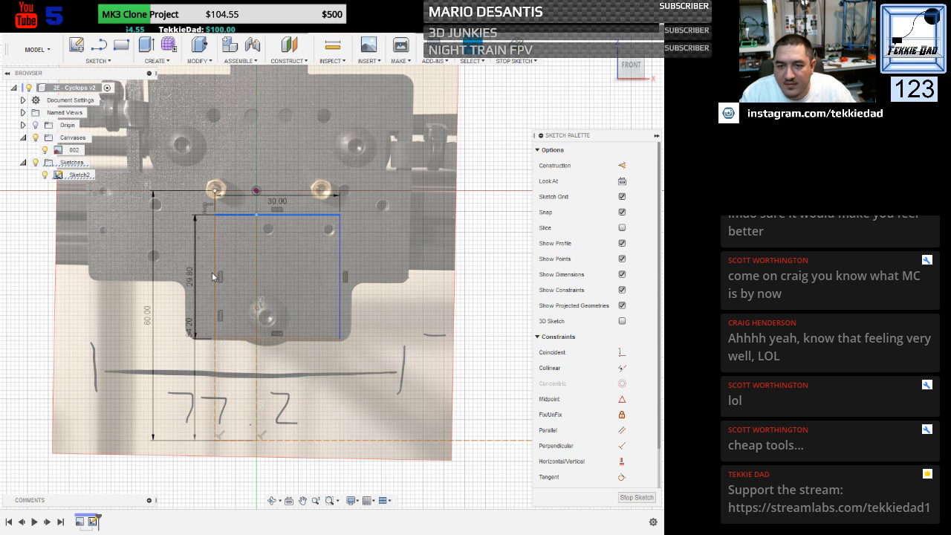
left_click(234, 340)
key("x")
Try to convert the rectangle's left edge, overlapped by the 60 mm construction line, to a regular line.
scroll(214, 286, "up", 5)
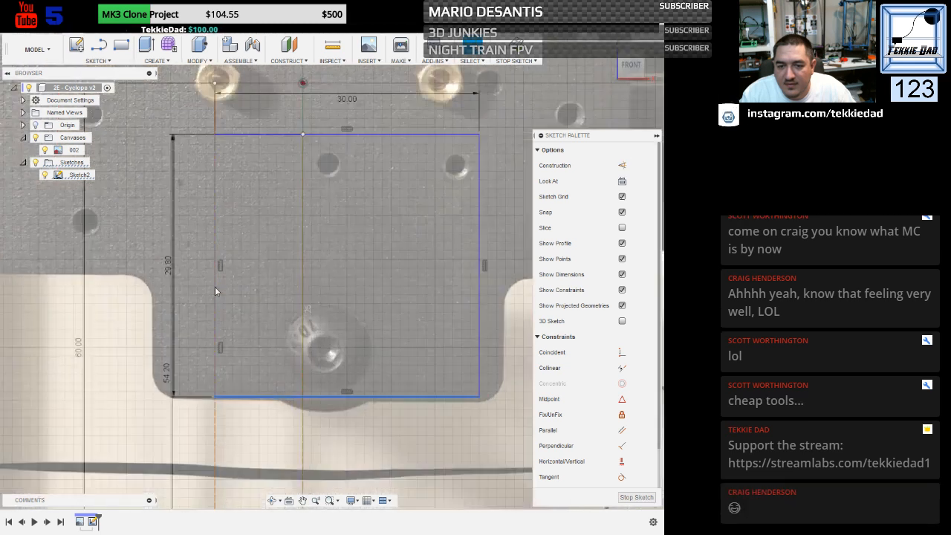
left_click(215, 281)
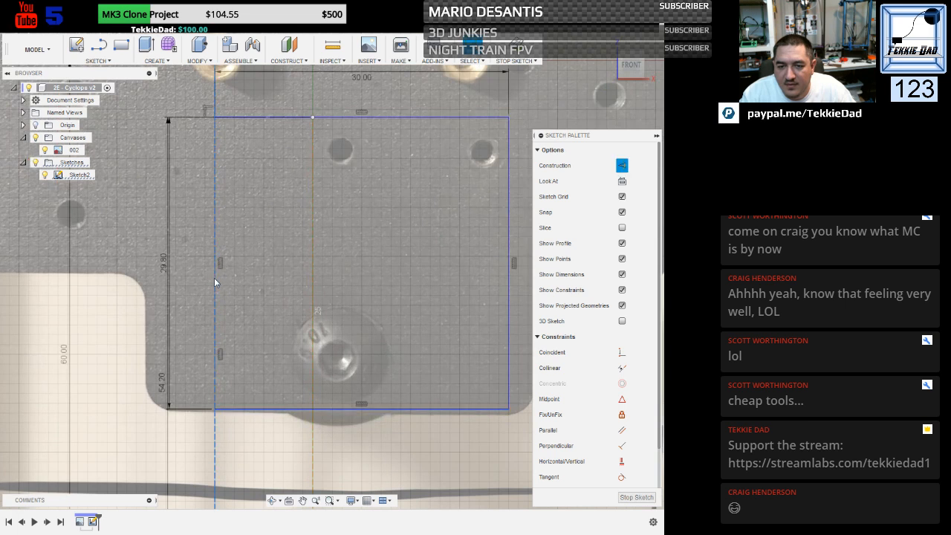
key("x")
key("x")
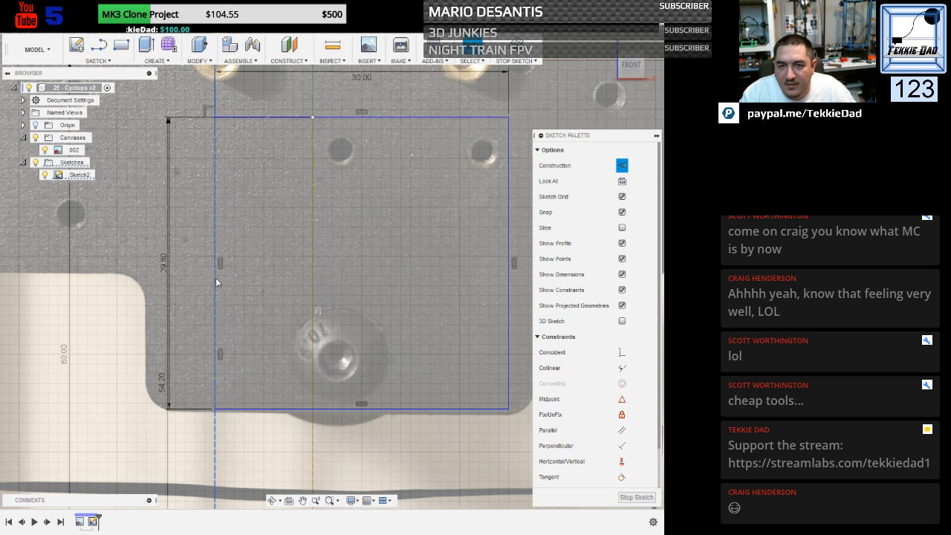
scroll(264, 347, "down", 3)
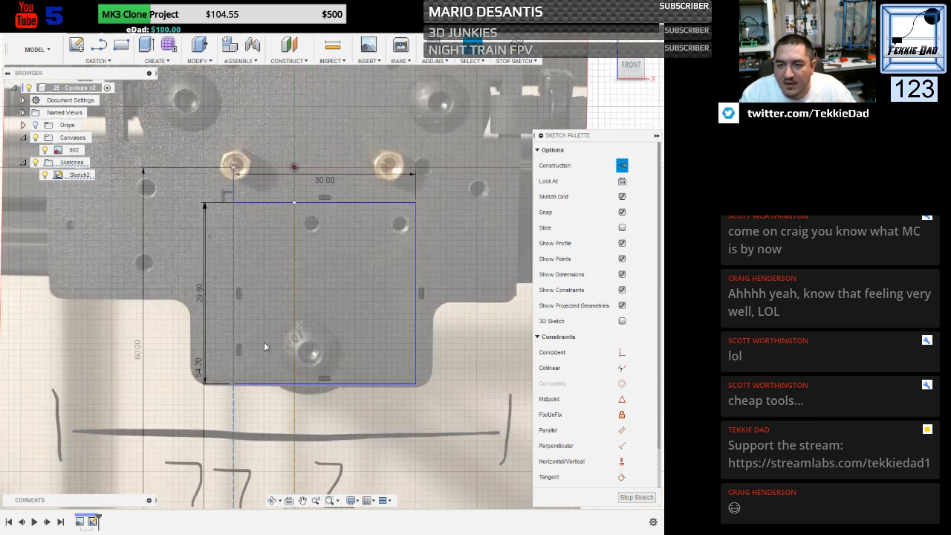
left_click(363, 276)
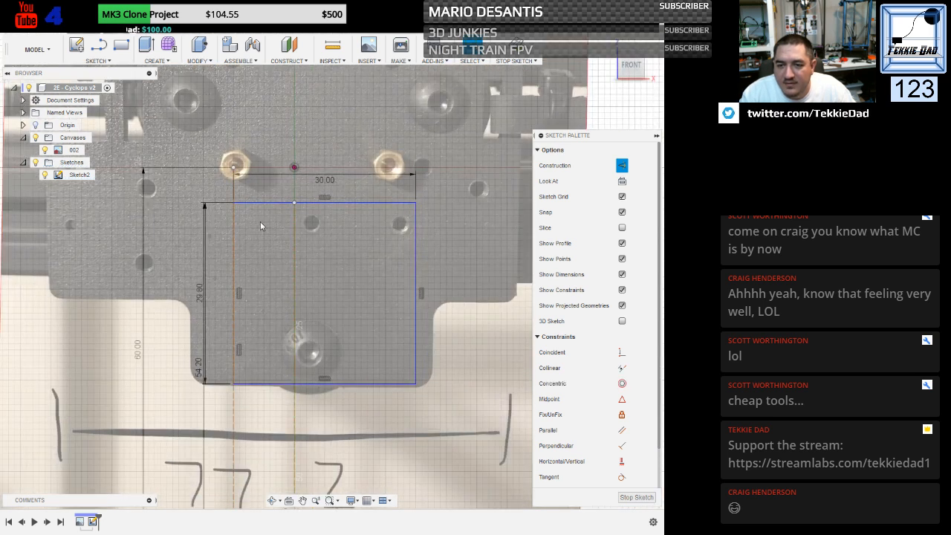
Move the 60 mm construction line's upper endpoint slightly left along the horizontal axis, shifting the attached rectangle with it.
left_click(234, 188)
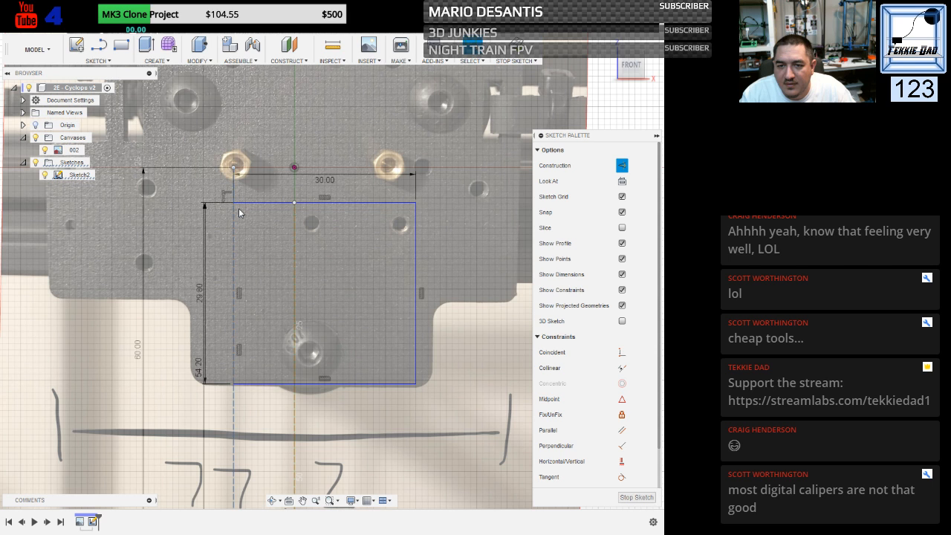
left_click(232, 168)
mouse_move(227, 168)
left_mouse_down()
mouse_move(216, 170)
mouse_move(239, 172)
mouse_move(221, 174)
left_mouse_up()
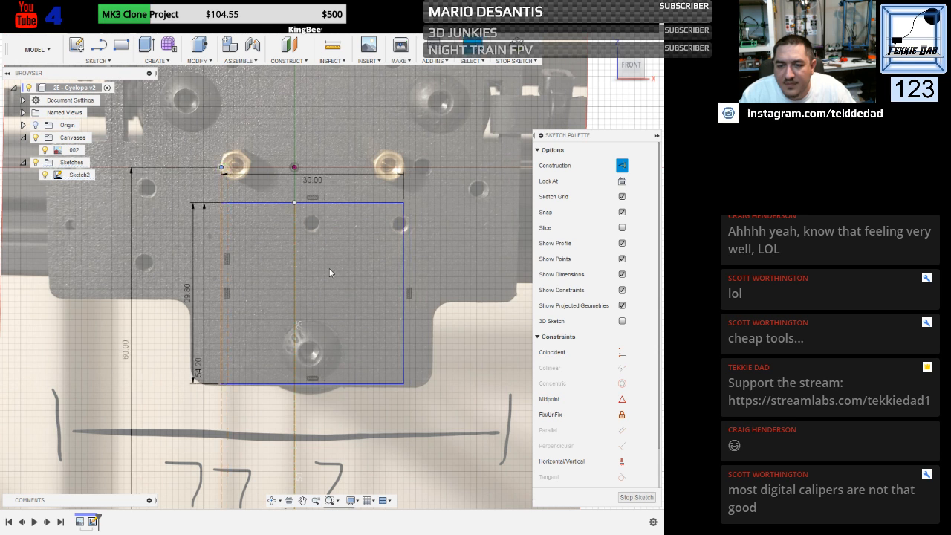
Delete the 60 mm vertical construction line and convert the rectangle's left edge to a regular line.
scroll(331, 349, "down", 4)
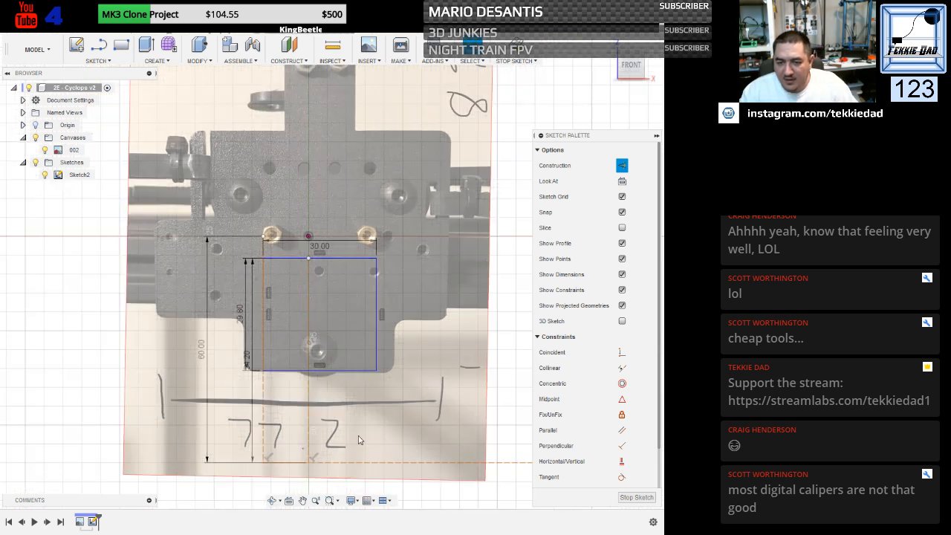
left_click(263, 409)
key("Delete")
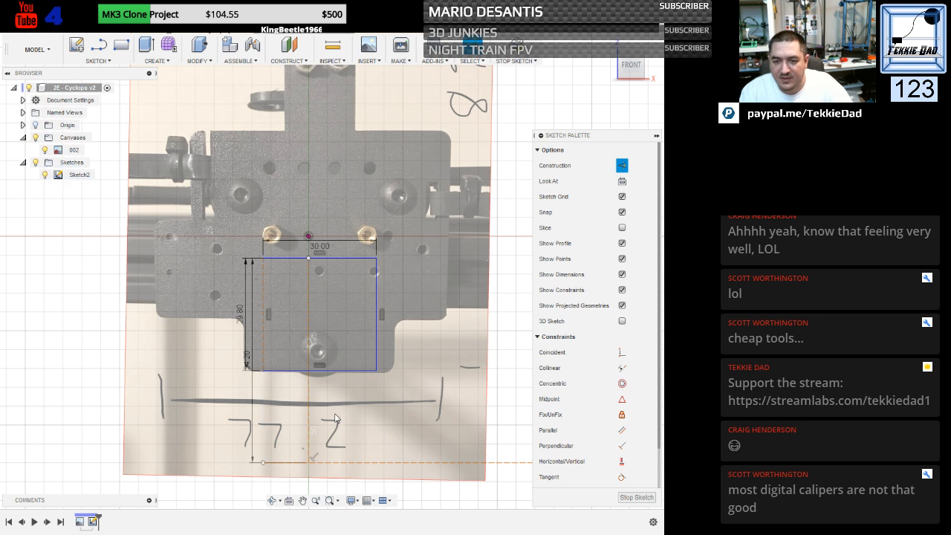
left_click(263, 292)
key("x")
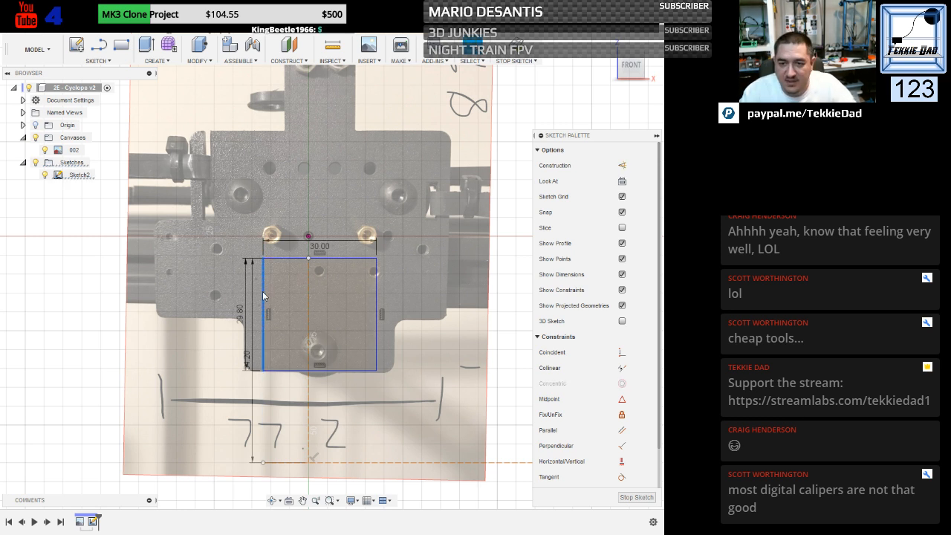
Extrude the rectangle profile by -18 mm as a new body.
left_click(285, 302)
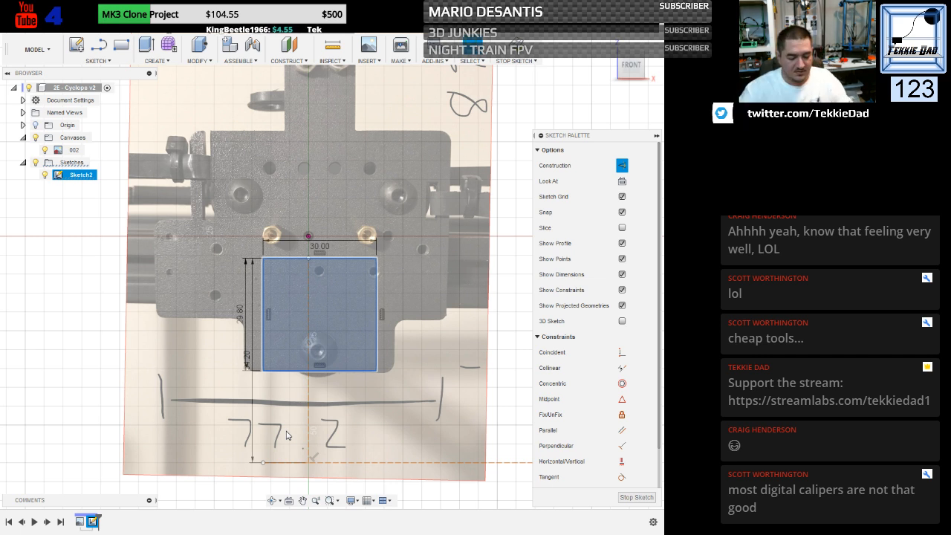
key("e")
left_click(278, 301)
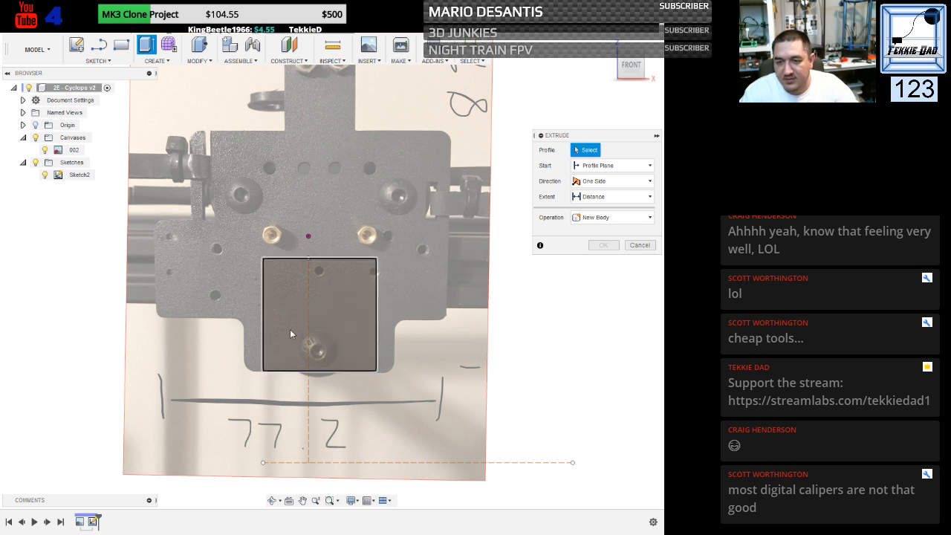
left_click(297, 316)
type("18")
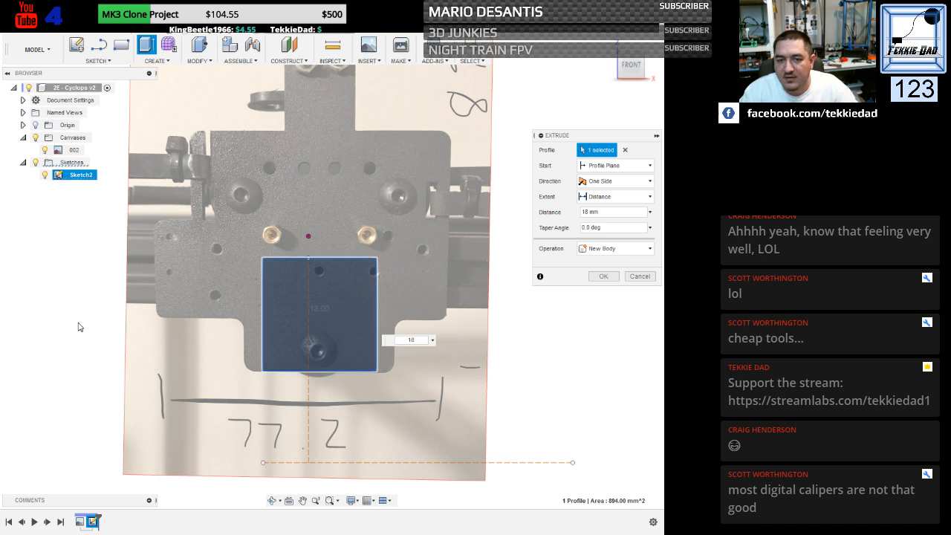
mouse_move(79, 329)
middle_mouse_down("shift")
mouse_move(111, 331)
mouse_move(75, 317)
middle_mouse_up("shift")
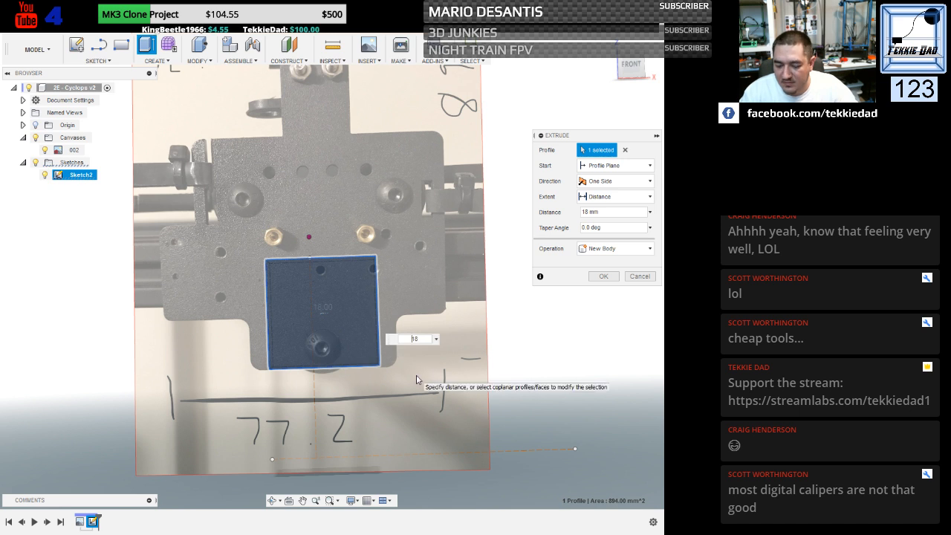
type("-")
key("Return")
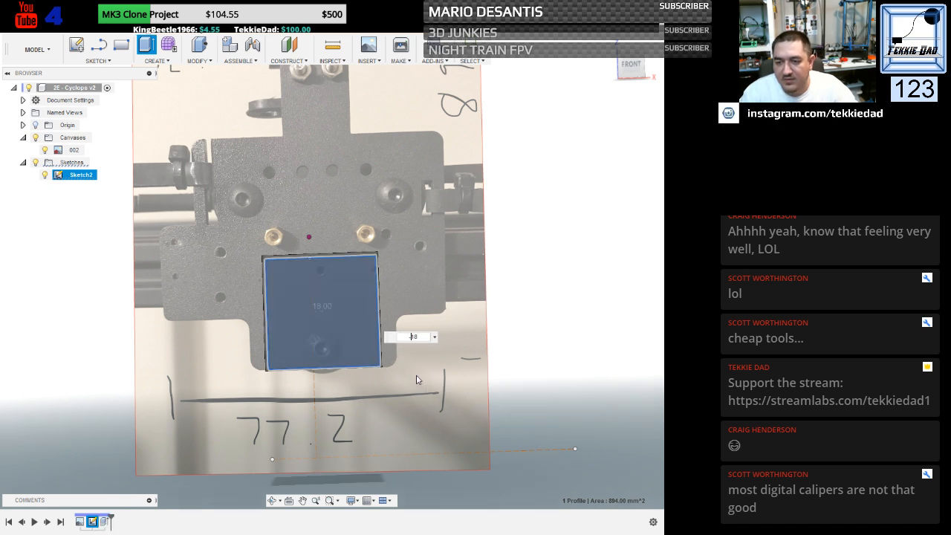
Examine the extruded block against the carriage plate photo from the front and the side.
mouse_move(74, 321)
middle_mouse_down("shift")
mouse_move(98, 316)
mouse_move(96, 410)
mouse_move(74, 333)
middle_mouse_up("shift")
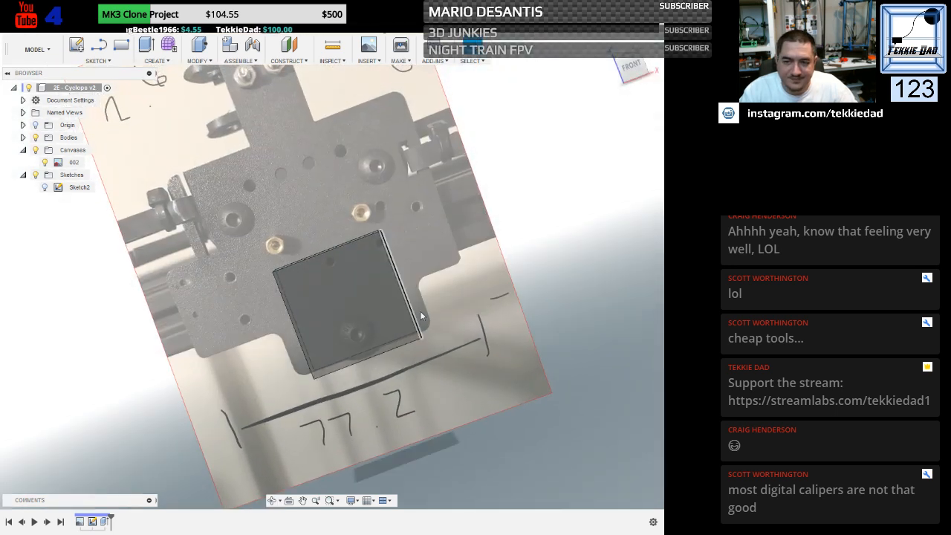
left_click(626, 64)
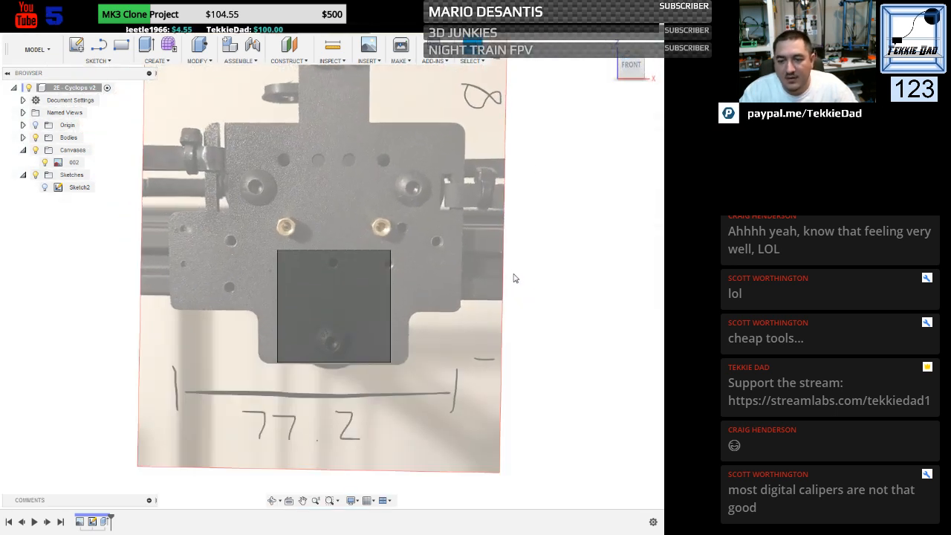
scroll(427, 299, "down", 2)
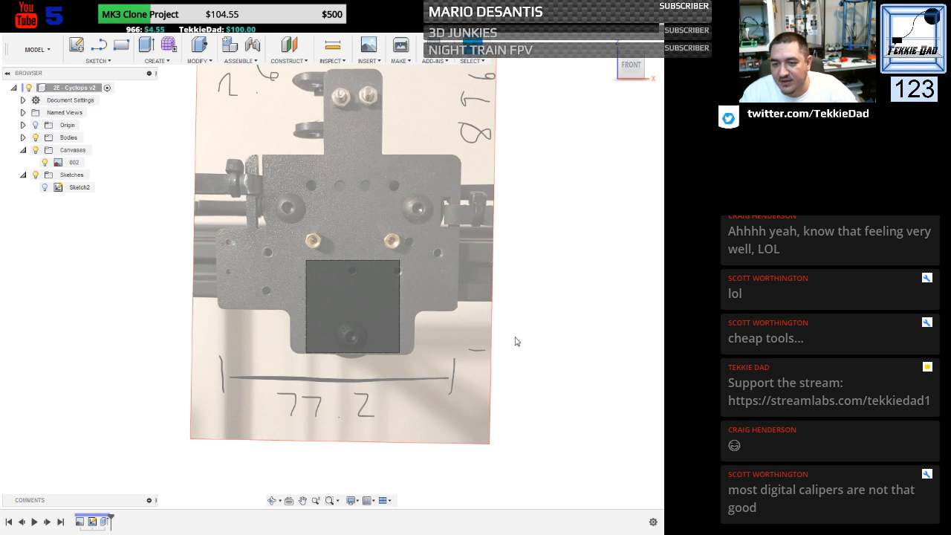
scroll(513, 338, "up", 3)
scroll(506, 333, "up", 2)
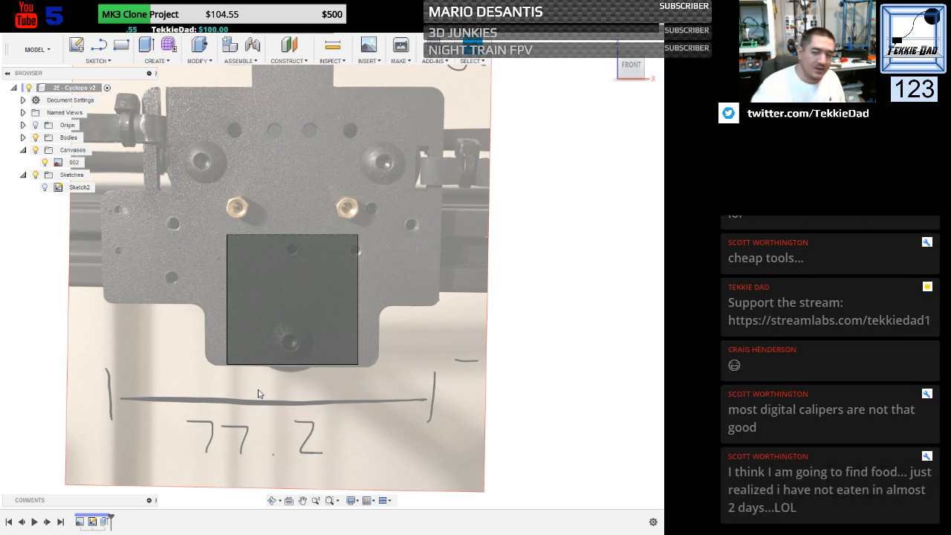
left_click(267, 281)
mouse_move(52, 327)
middle_mouse_down("shift")
mouse_move(47, 319)
mouse_move(64, 312)
mouse_move(136, 315)
middle_mouse_up("shift")
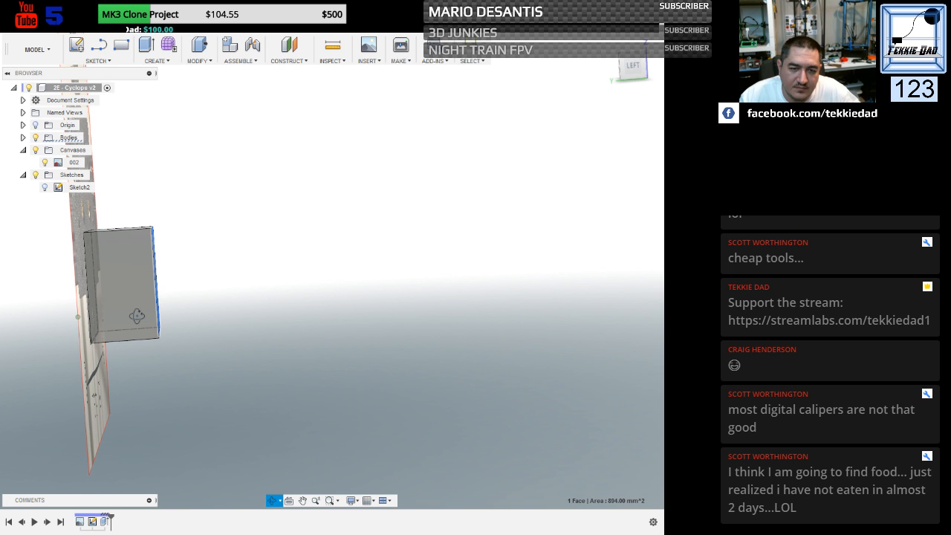
middle_click_drag(137, 315, 82, 318, "shift")
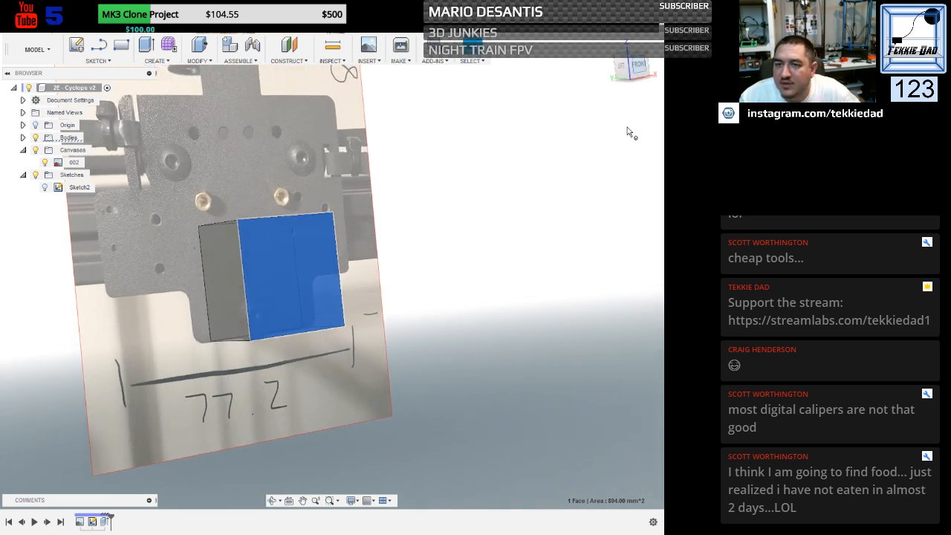
left_click(639, 64)
left_click(303, 501)
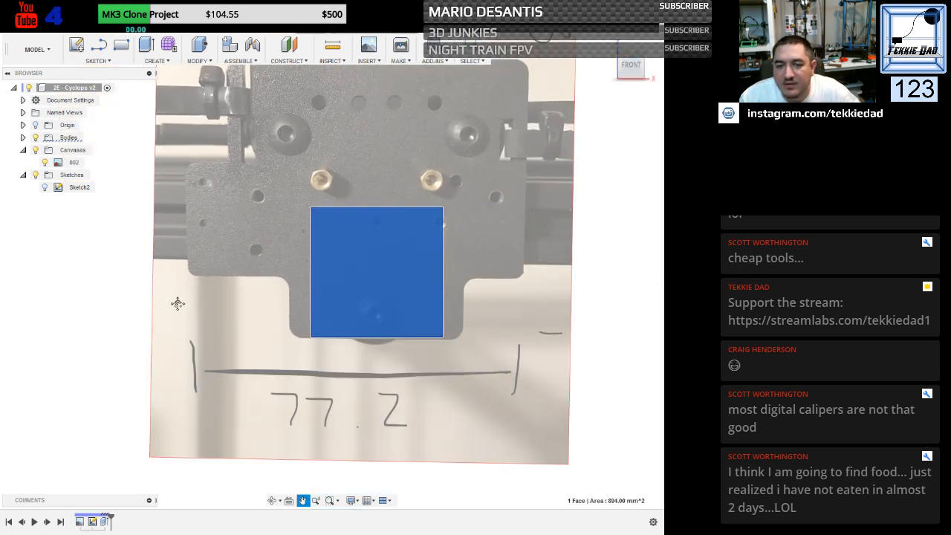
left_click_drag(118, 214, 106, 263)
right_click(99, 348)
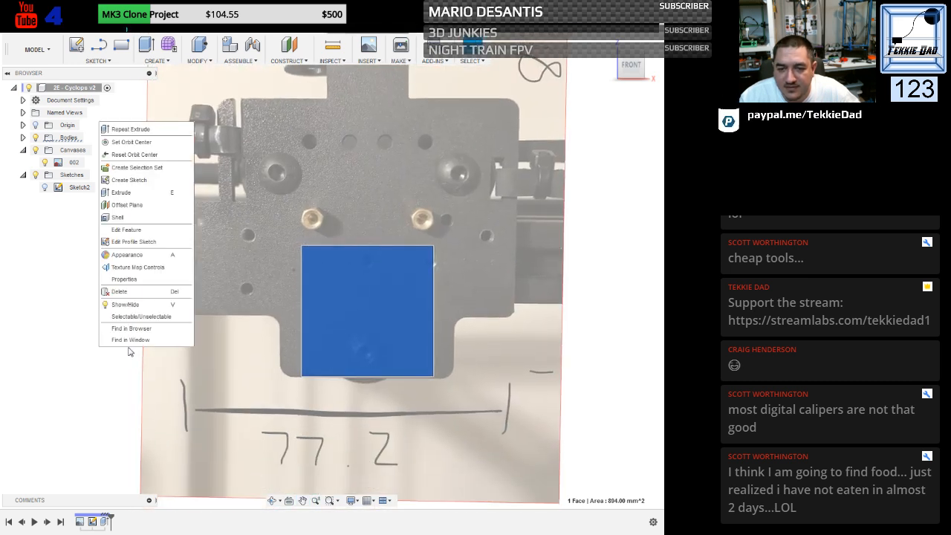
left_click(77, 362)
middle_click_drag(78, 341, 156, 338, "shift")
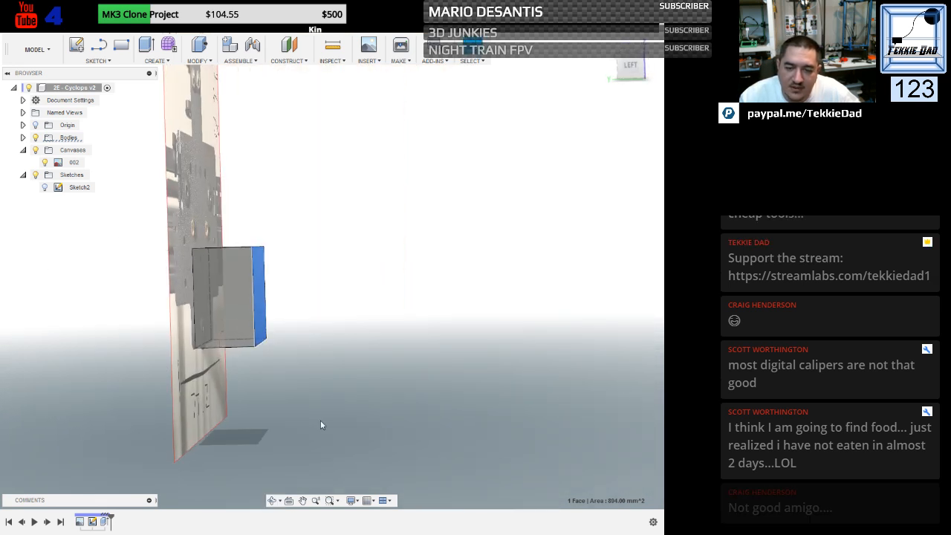
middle_click_drag(321, 421, 340, 410, "shift")
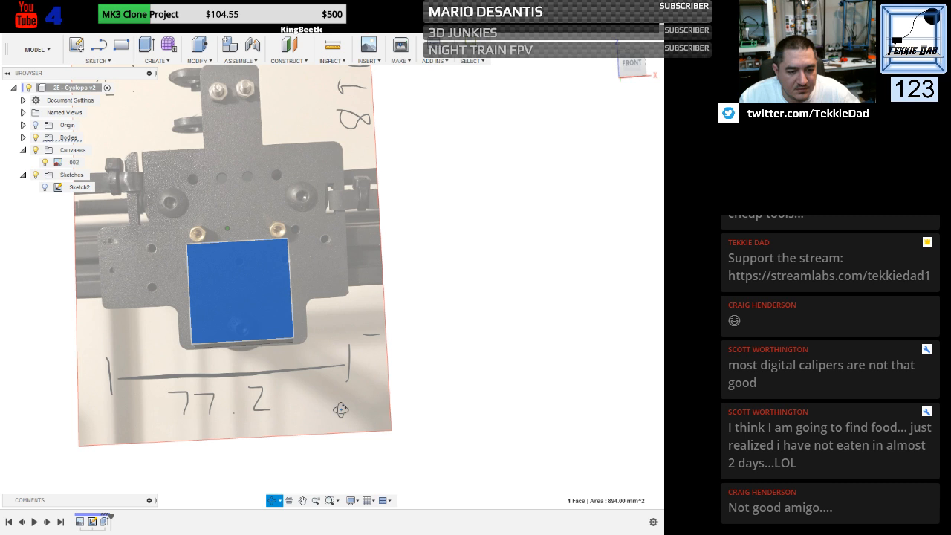
middle_click_drag(341, 409, 341, 414, "shift")
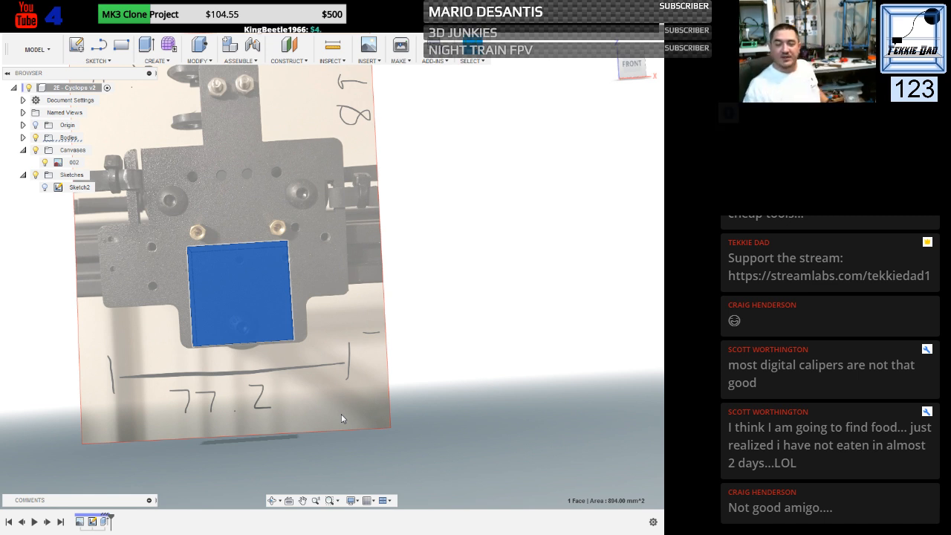
left_click(631, 66)
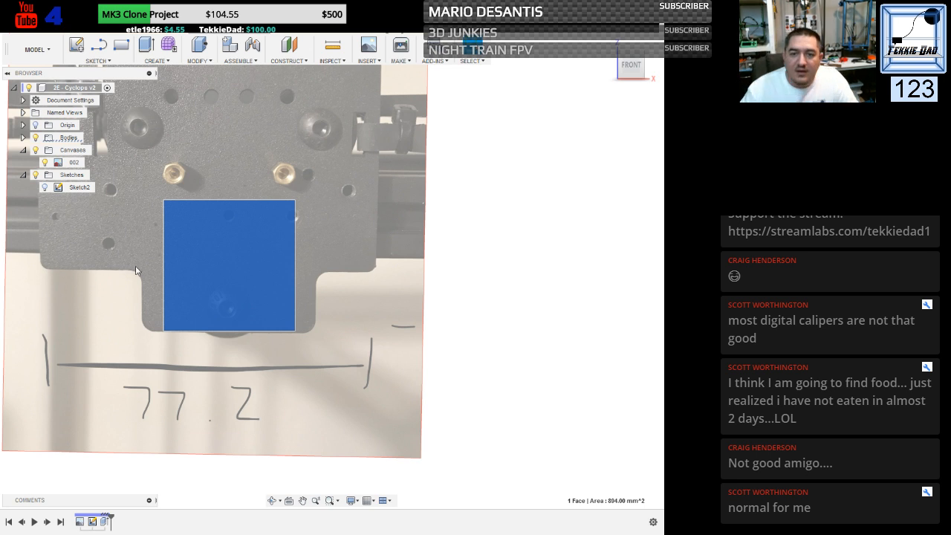
Sketch a two-point rectangle about 39 mm by 39 mm on the front plane, enclosing the block and the two brass nuts.
left_click(173, 178)
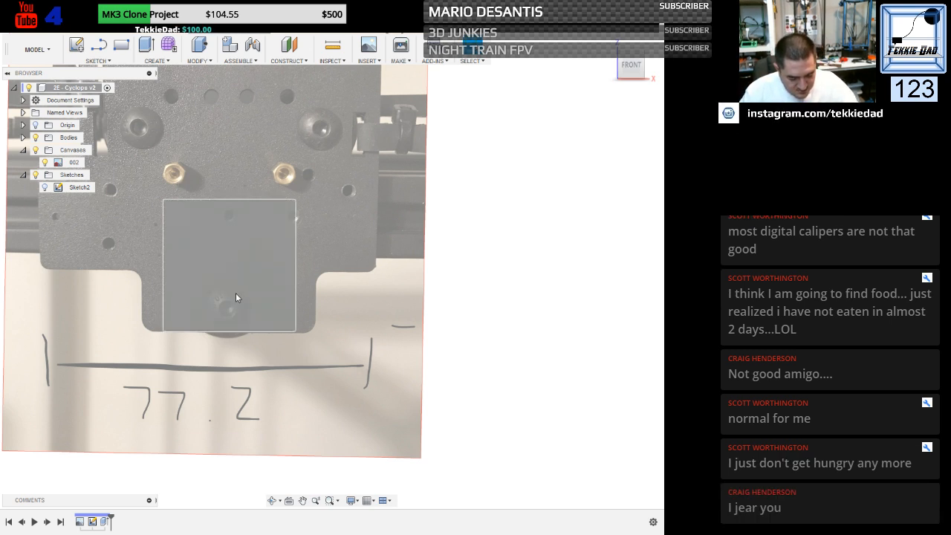
key("s")
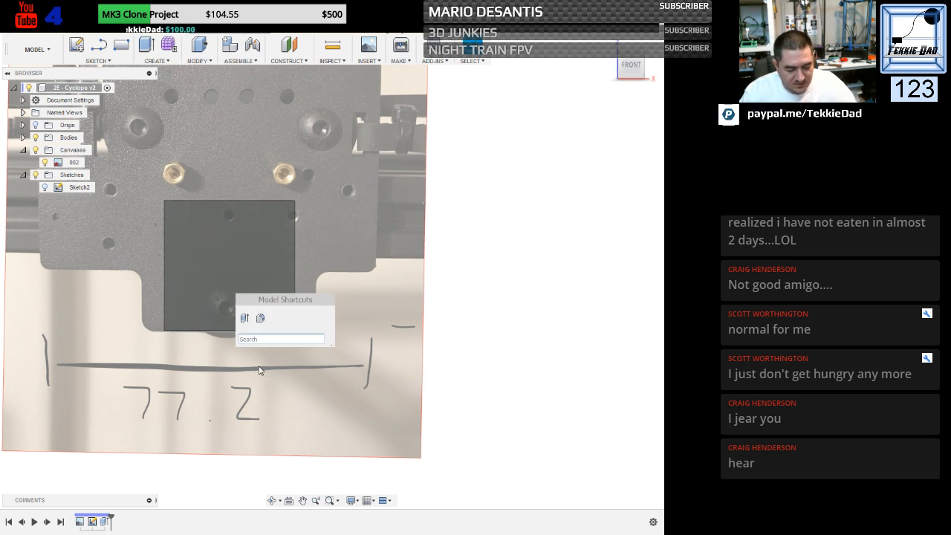
type("r")
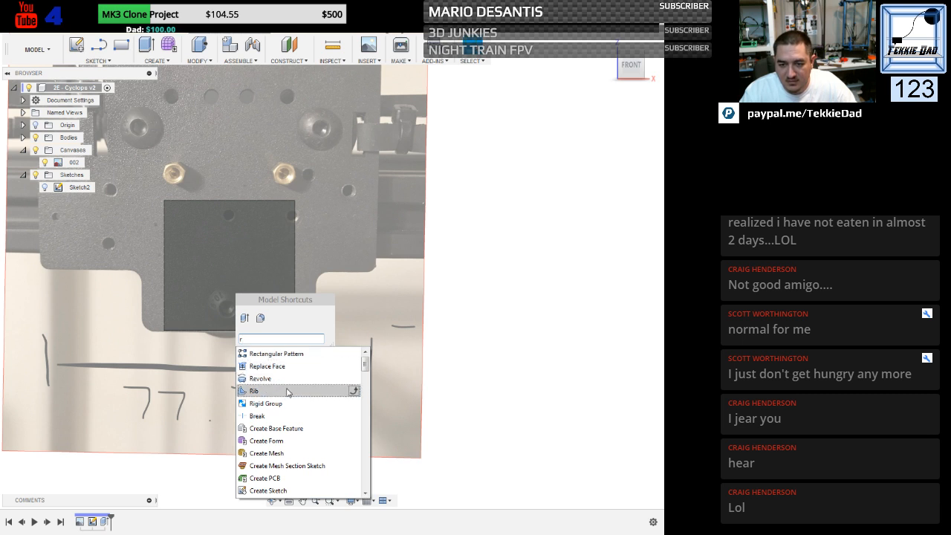
type("ec")
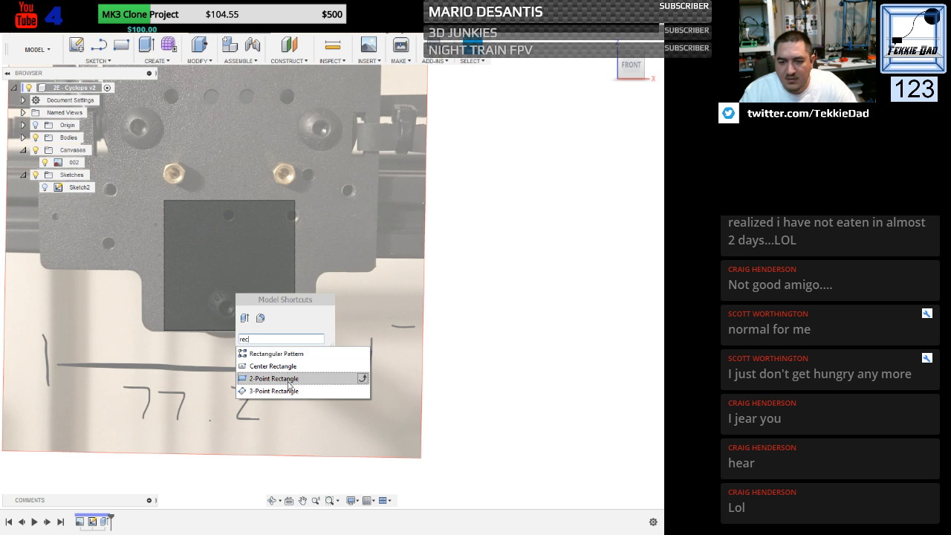
left_click(289, 381)
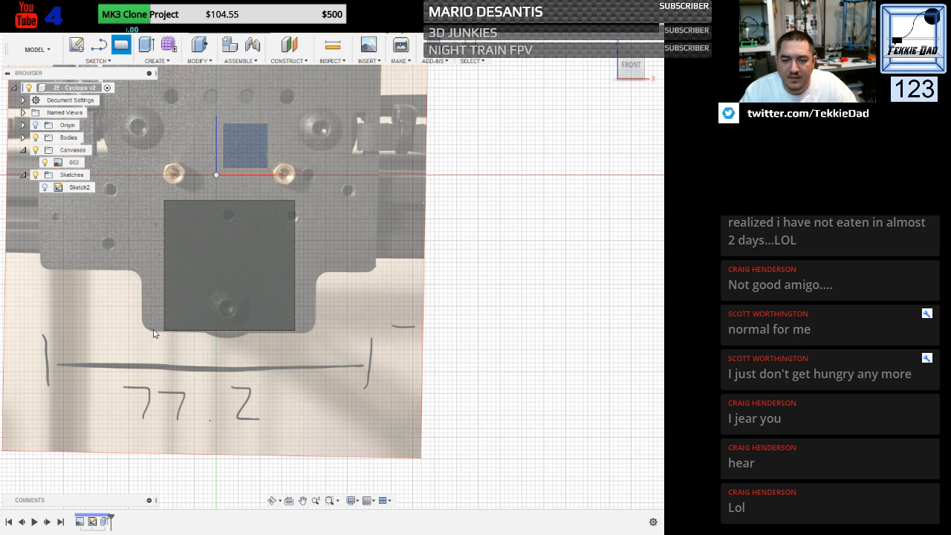
left_click(247, 149)
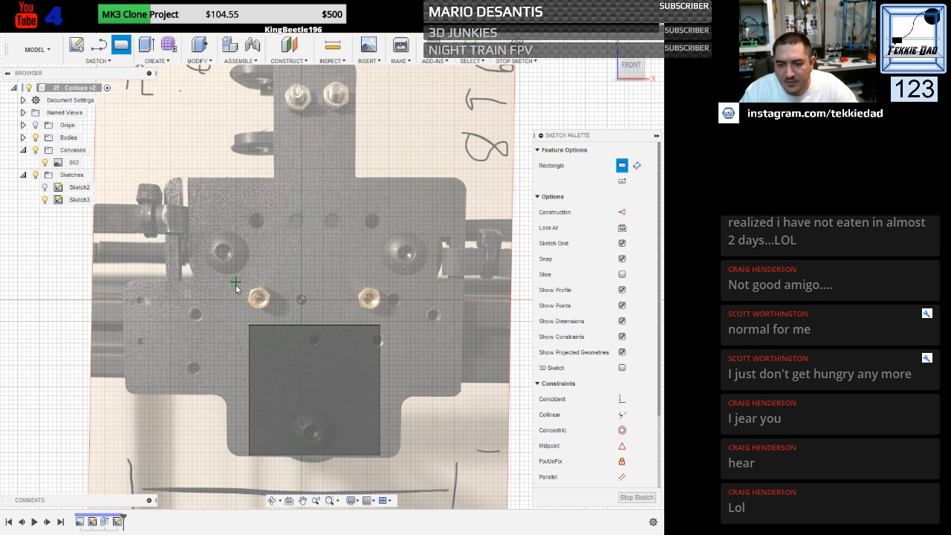
left_click(235, 283)
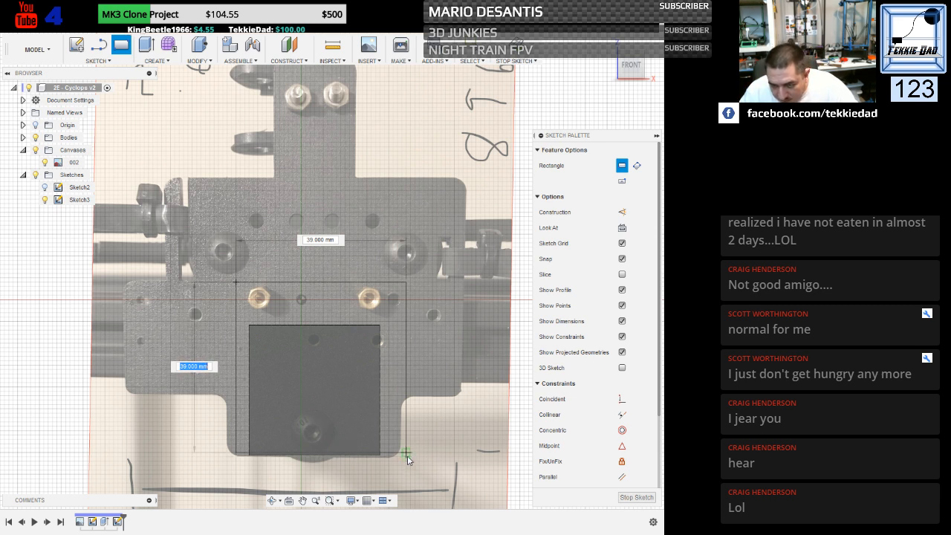
left_click(407, 455)
Adjust the rectangle's corners to align its bottom edge with the block's bottom edge and raise its top edge slightly above the brass nuts.
scroll(362, 464, "up", 1)
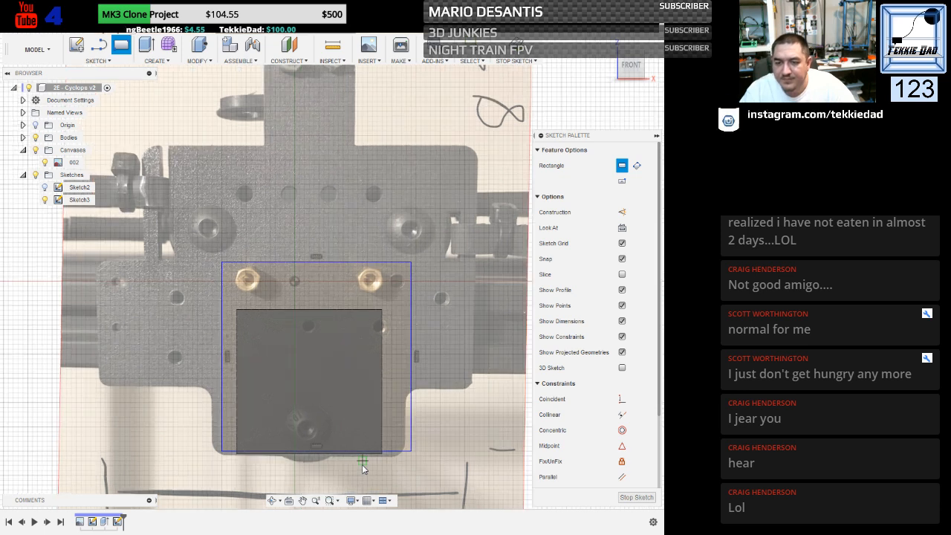
scroll(362, 465, "up", 4)
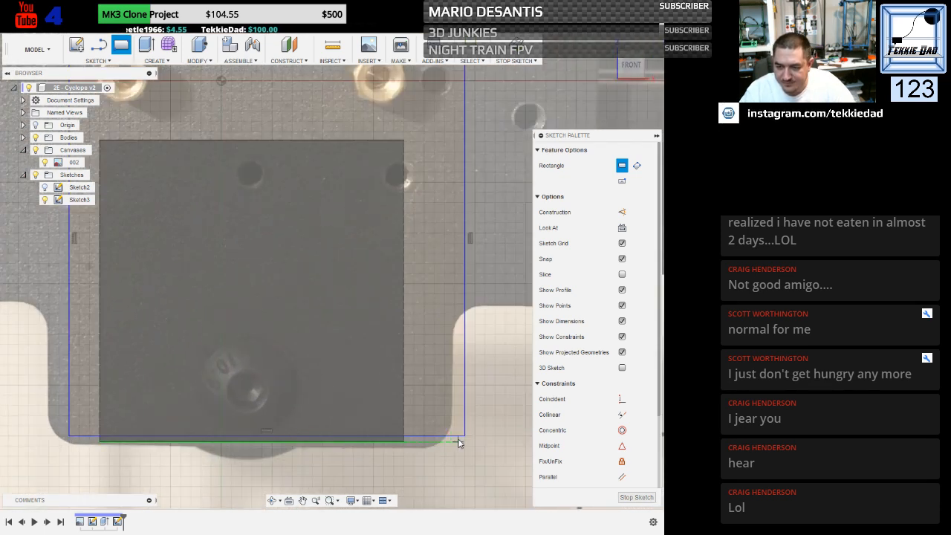
key("Escape")
left_click_drag(465, 437, 463, 446)
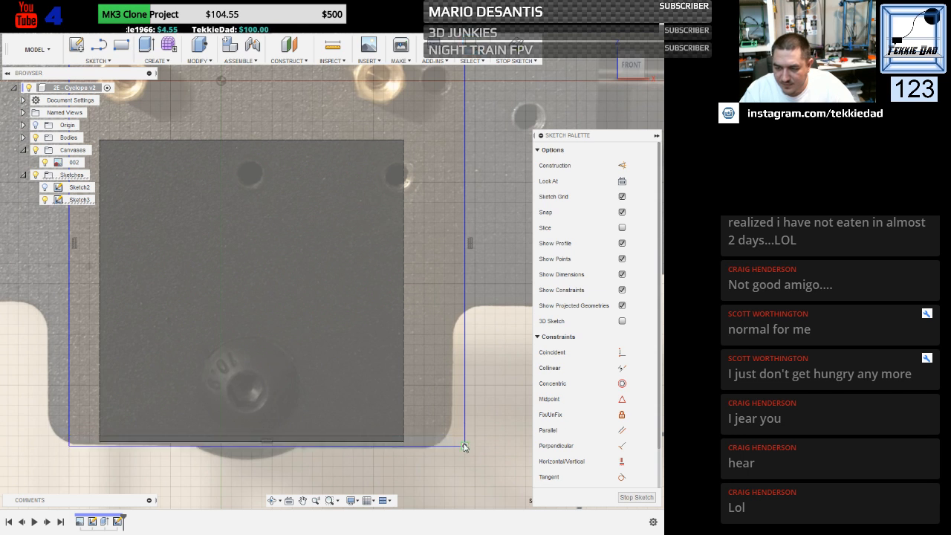
left_click(465, 447)
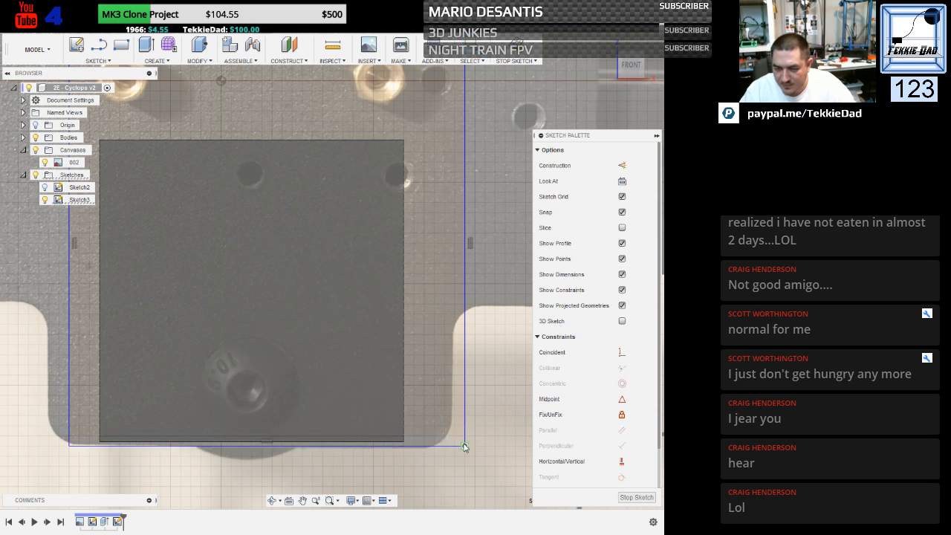
left_click_drag(464, 445, 464, 444)
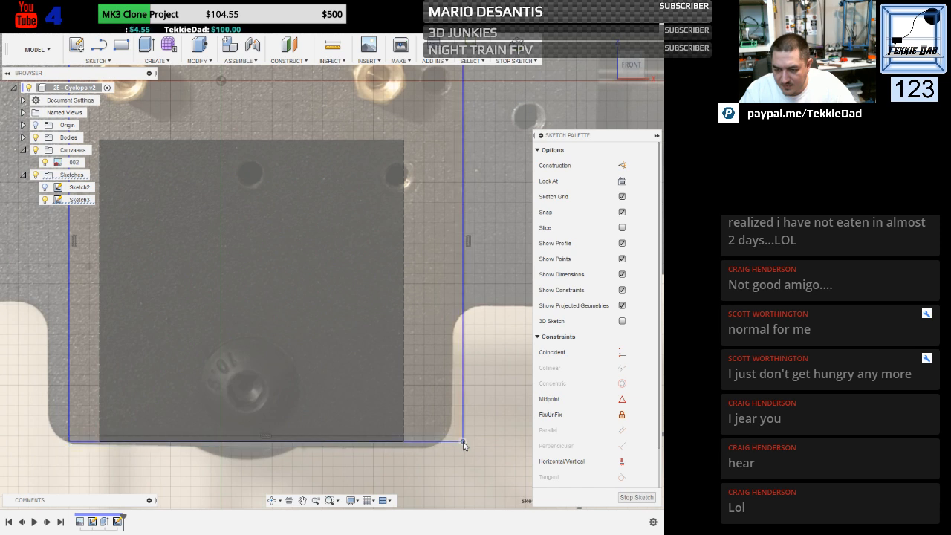
scroll(299, 417, "up", 2)
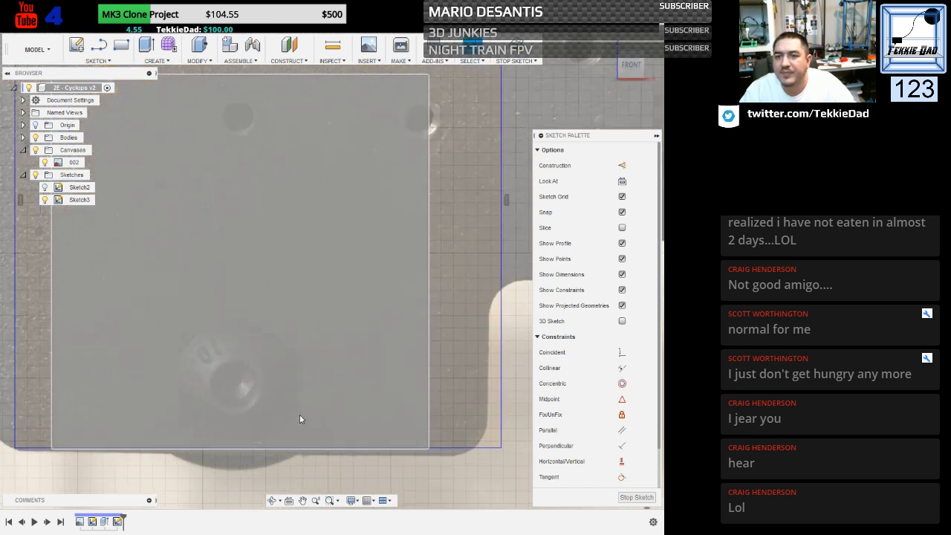
scroll(300, 413, "down", 5)
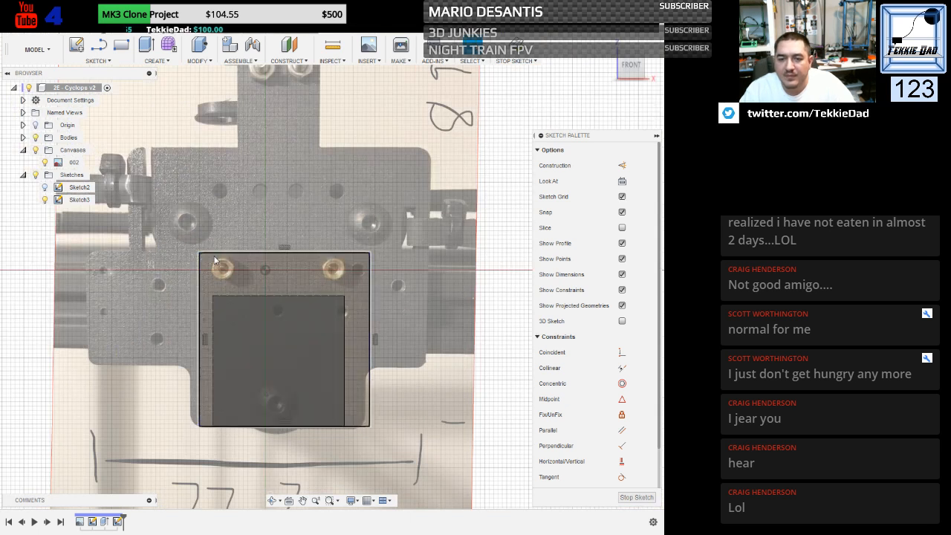
left_click(273, 253)
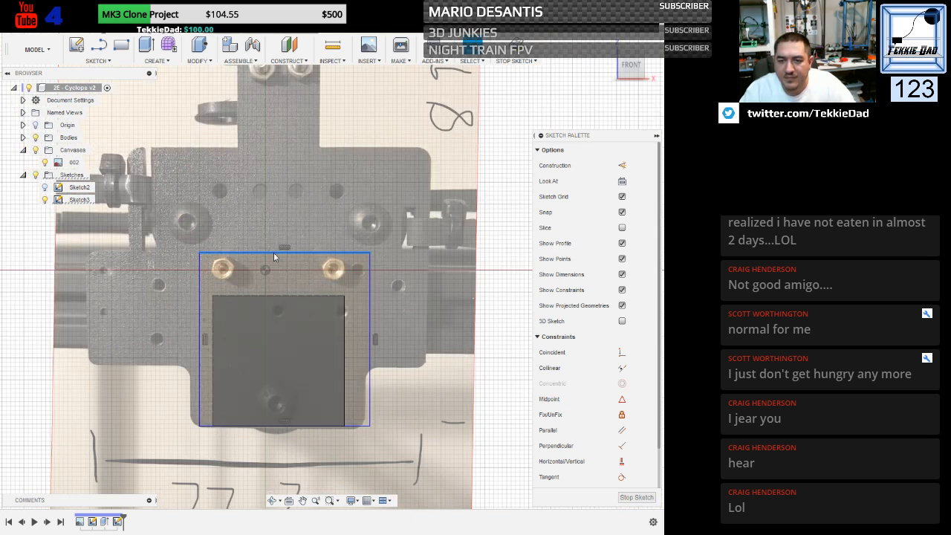
left_click(273, 253)
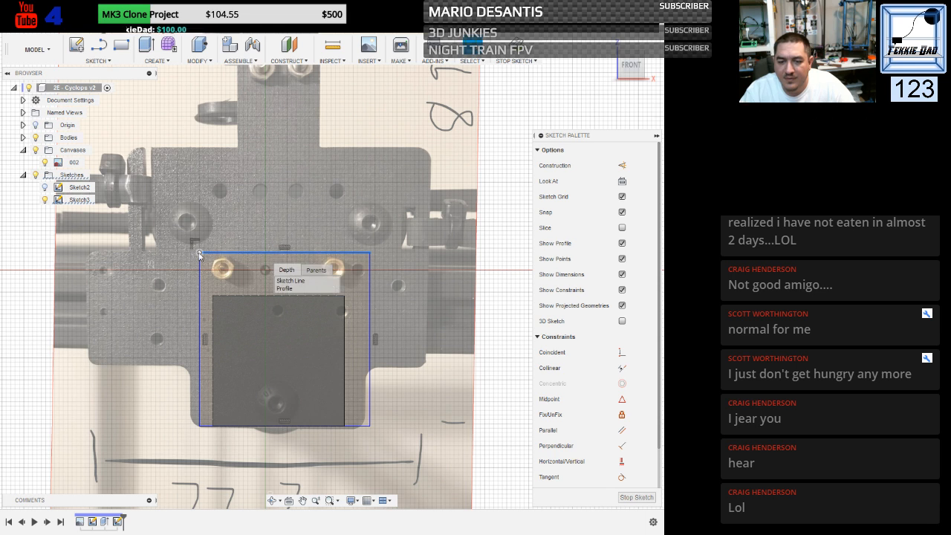
left_click_drag(199, 255, 202, 252)
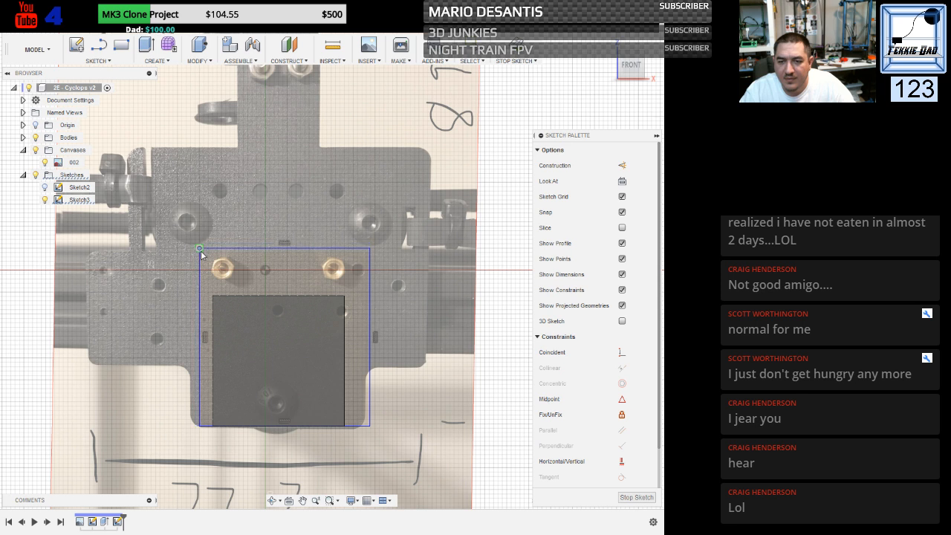
left_click(172, 288)
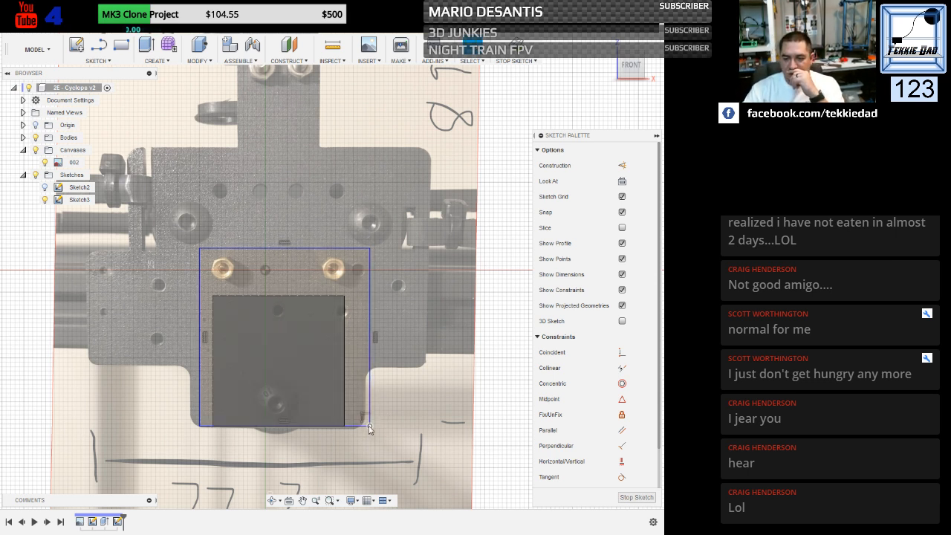
Move the rectangle's lower corners to match the width of the plate's lower tab, keeping the bottom edge level with the block's bottom.
left_click_drag(370, 426, 364, 426)
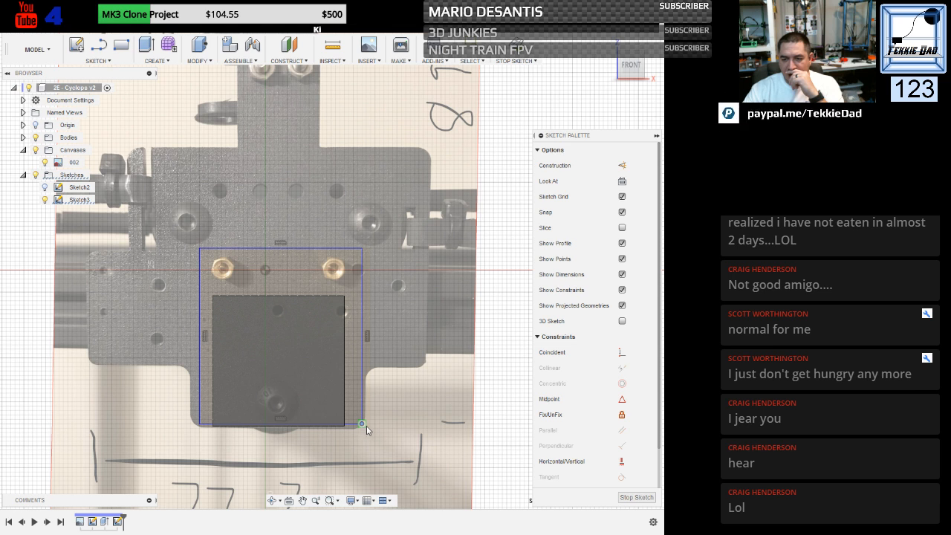
left_click_drag(364, 429, 368, 429)
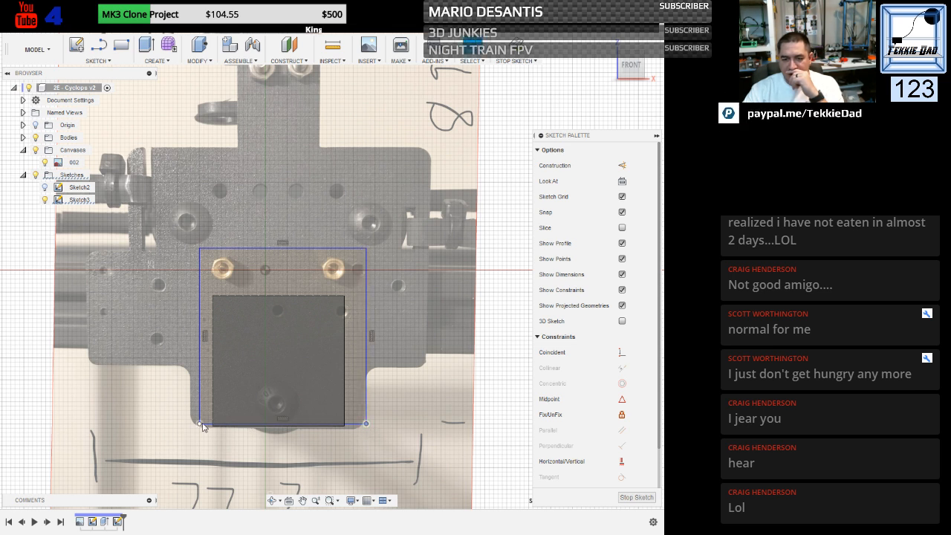
left_click_drag(199, 425, 193, 432)
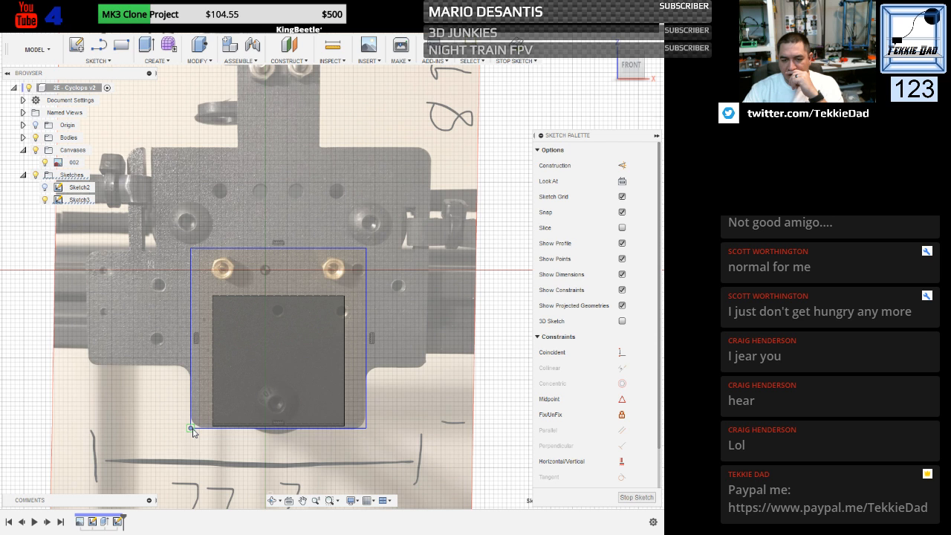
scroll(193, 432, "up", 5)
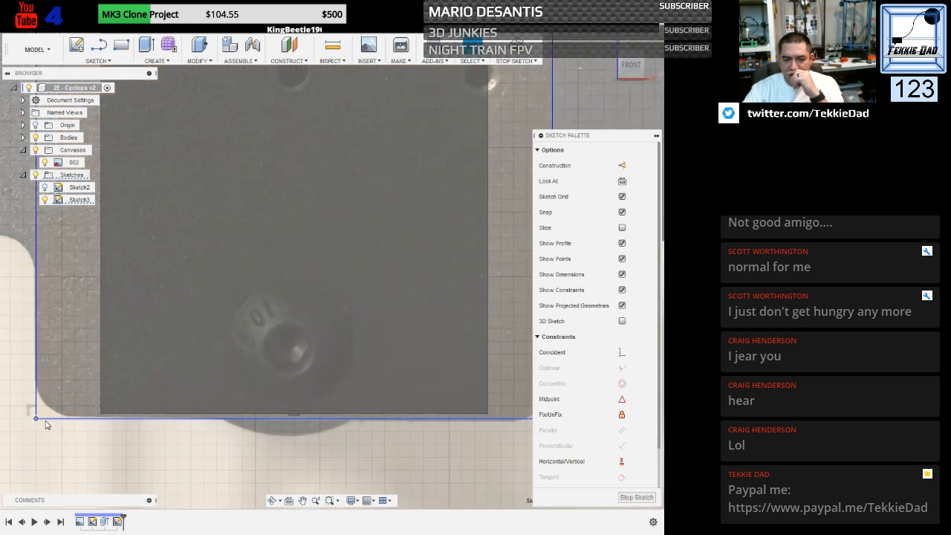
left_click_drag(36, 418, 37, 413)
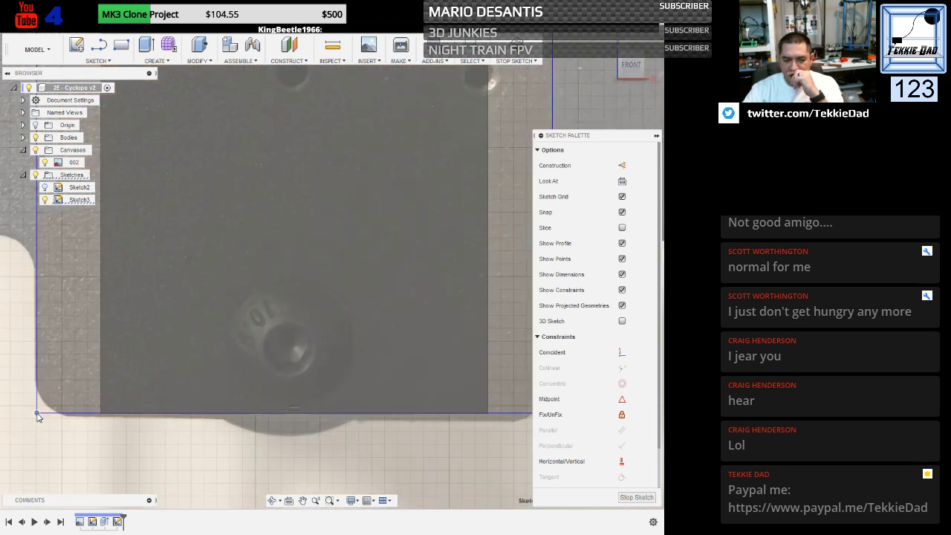
scroll(253, 420, "down", 3)
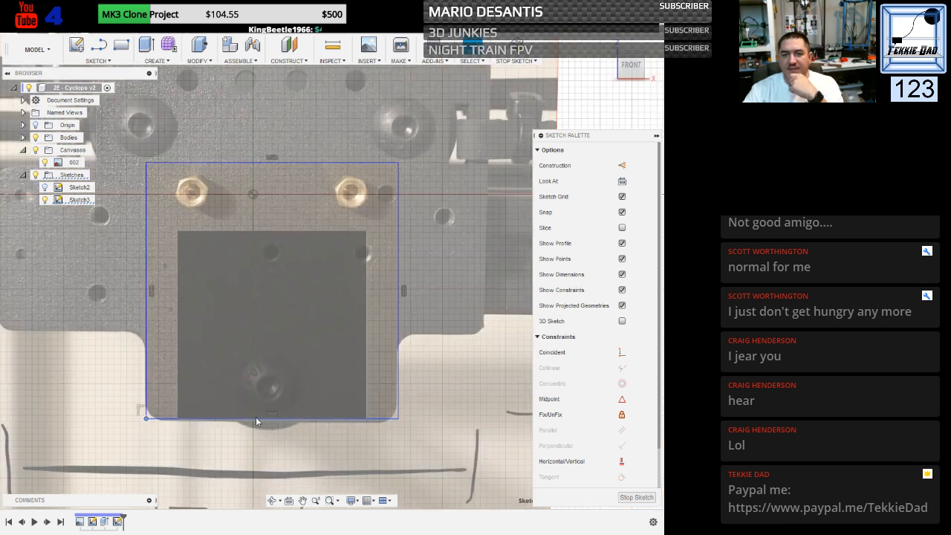
left_click(483, 291)
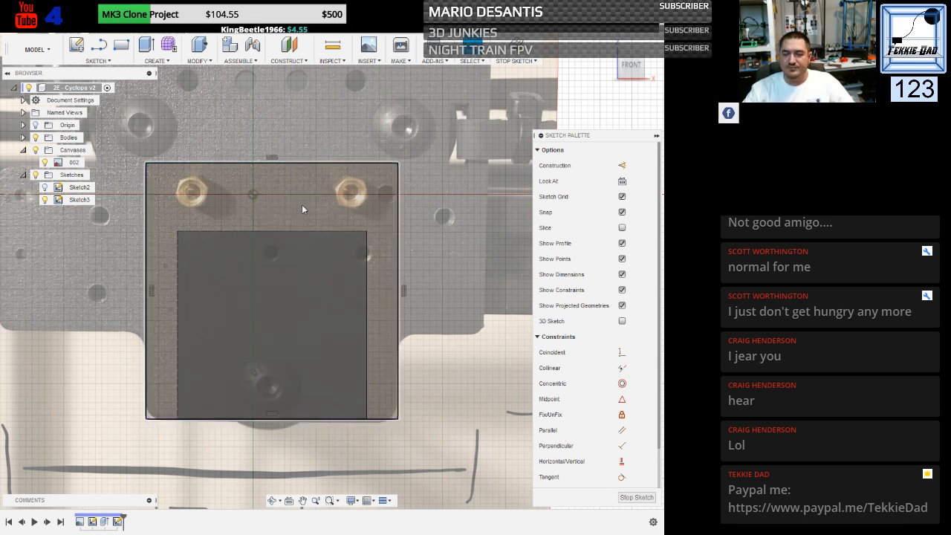
Sketch two circles about 7.2 mm in diameter, one centred on each brass nut.
key("c")
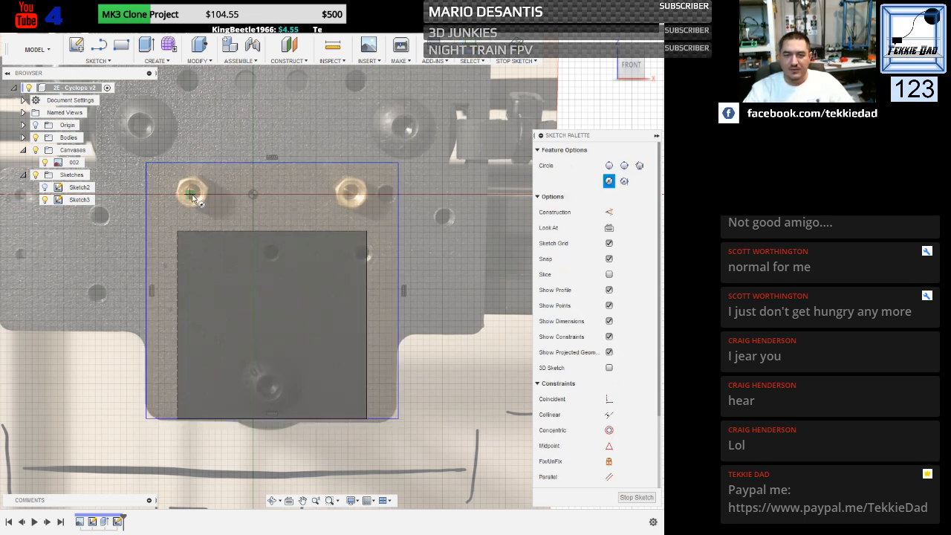
left_click(190, 195)
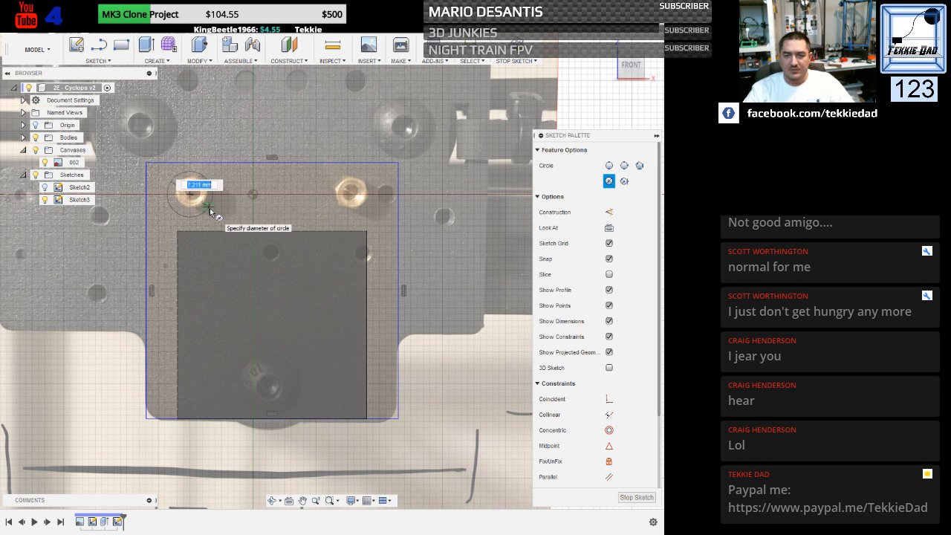
left_click(209, 208)
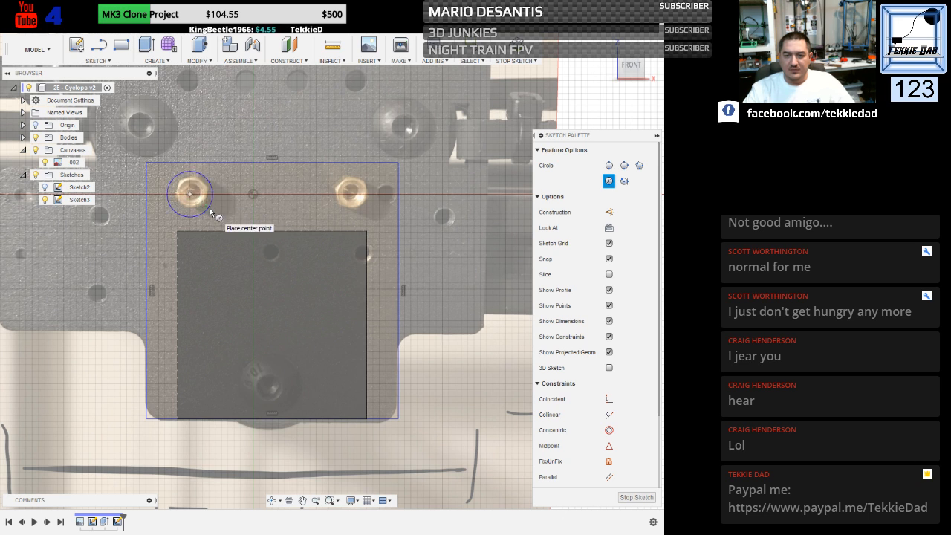
left_click(354, 195)
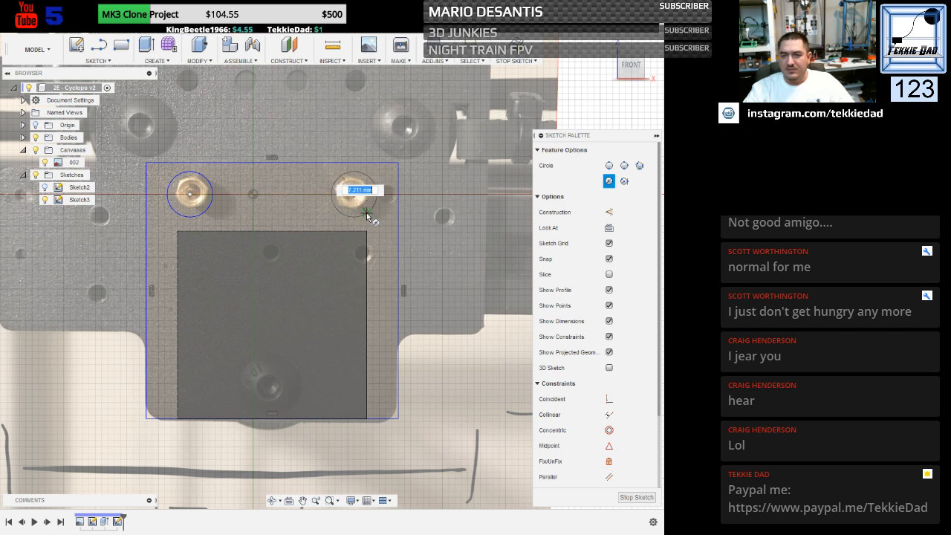
left_click(367, 215)
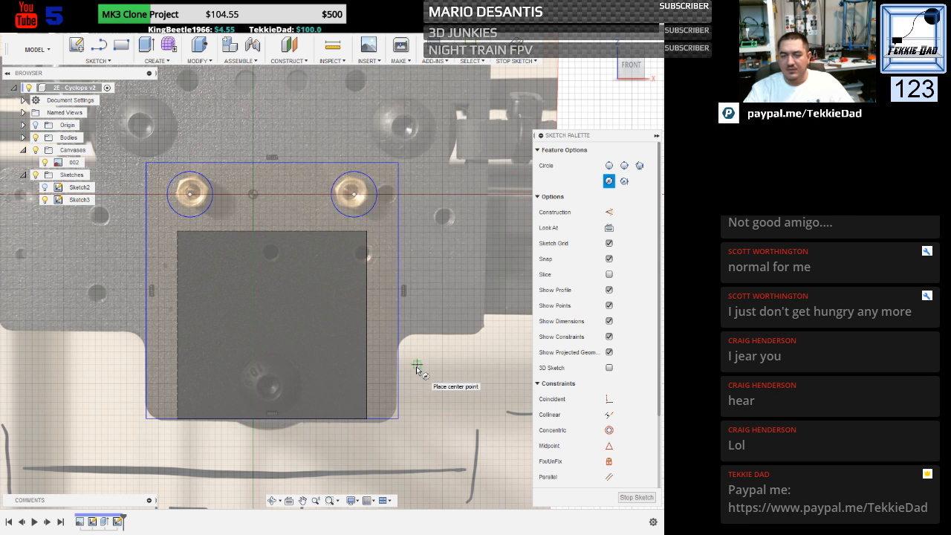
Sketch a circle about 13.1 mm in diameter around the screw head near the rectangle's bottom edge.
left_click(270, 386)
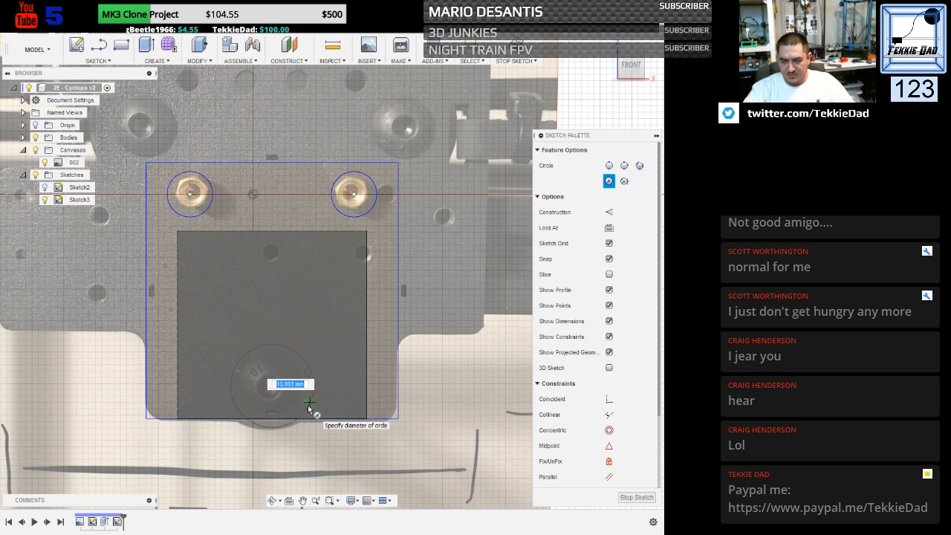
left_click(309, 403)
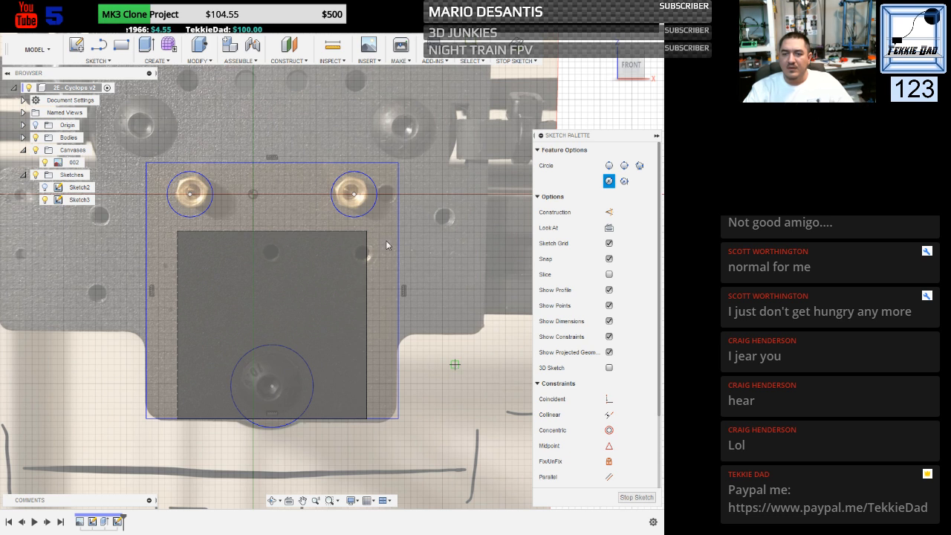
key("Escape")
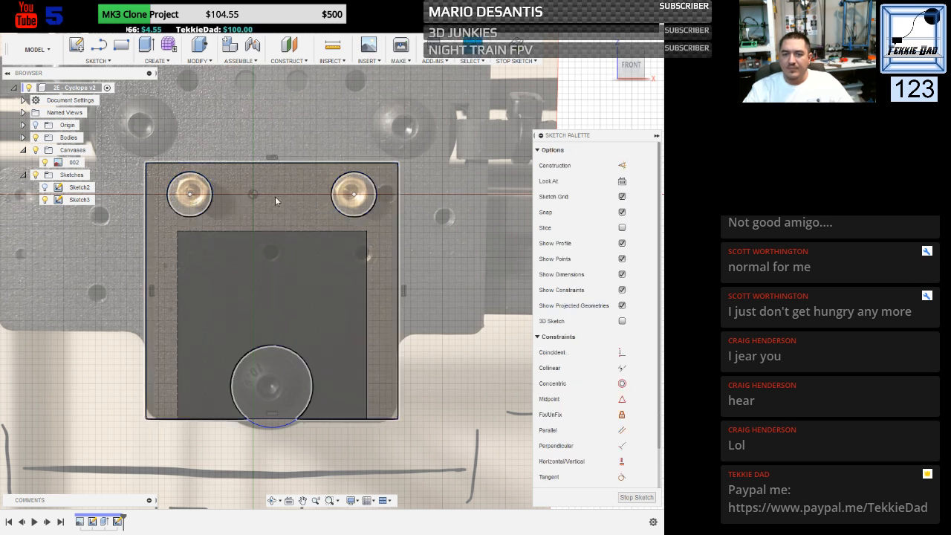
Extrude the rectangle profile around the three circles by -30 mm as a new body.
left_click(275, 196)
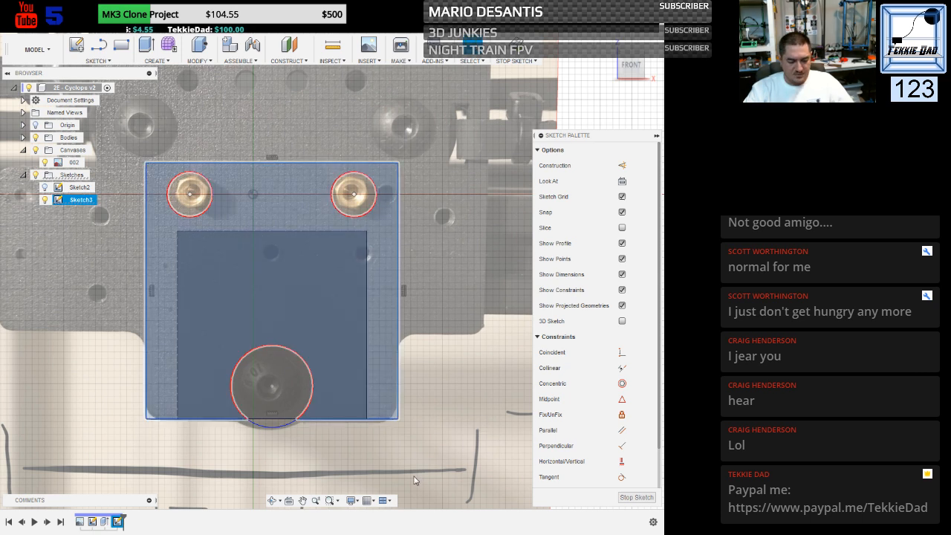
key("e")
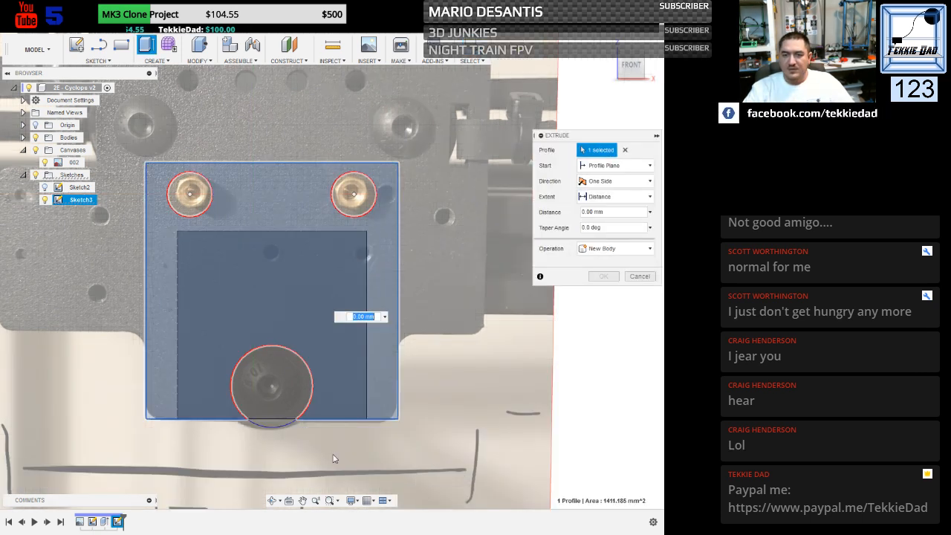
middle_click_drag(78, 414, 76, 411, "shift")
mouse_move(130, 410)
middle_mouse_down("shift")
mouse_move(160, 417)
mouse_move(126, 416)
middle_mouse_up("shift")
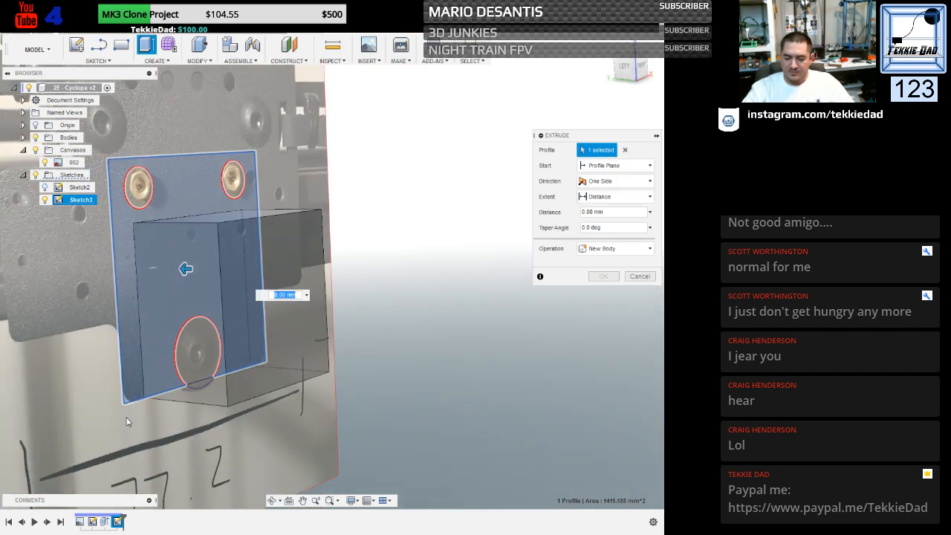
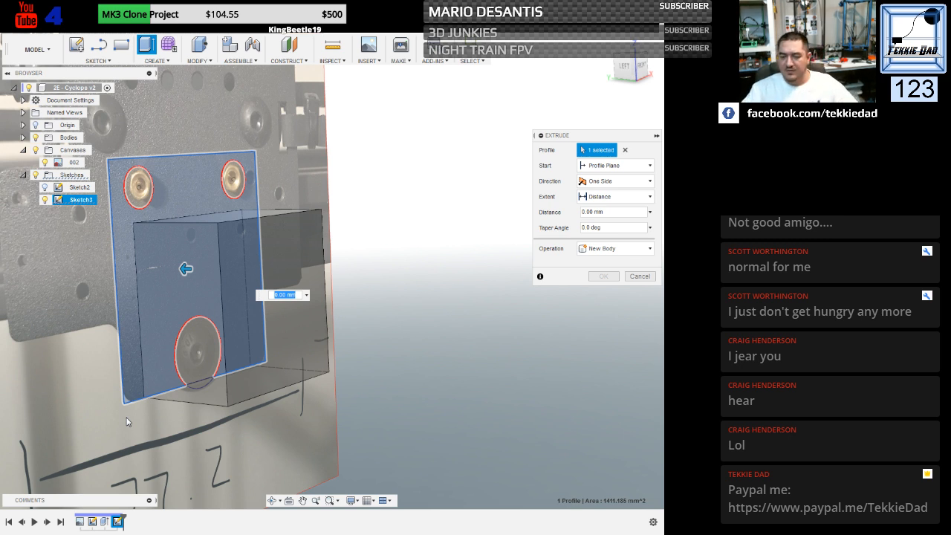
key("Return")
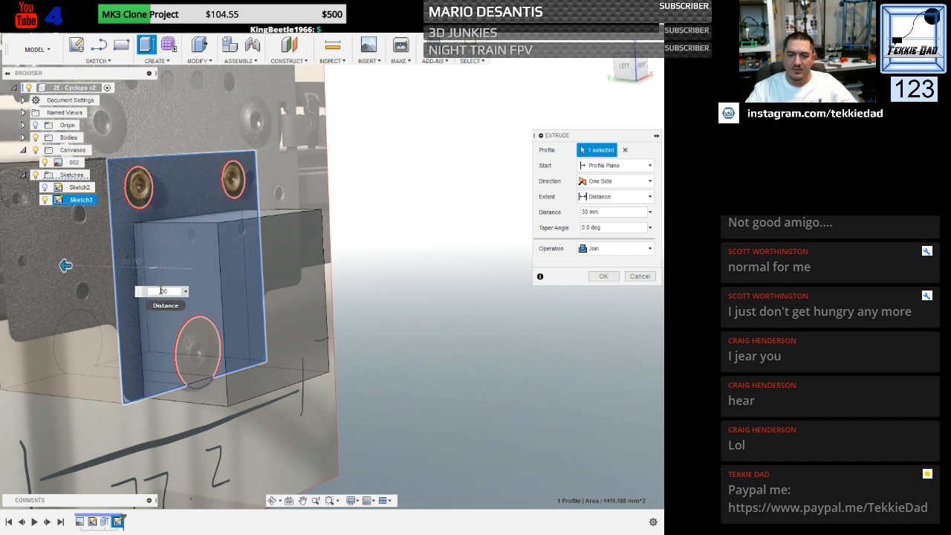
type("-")
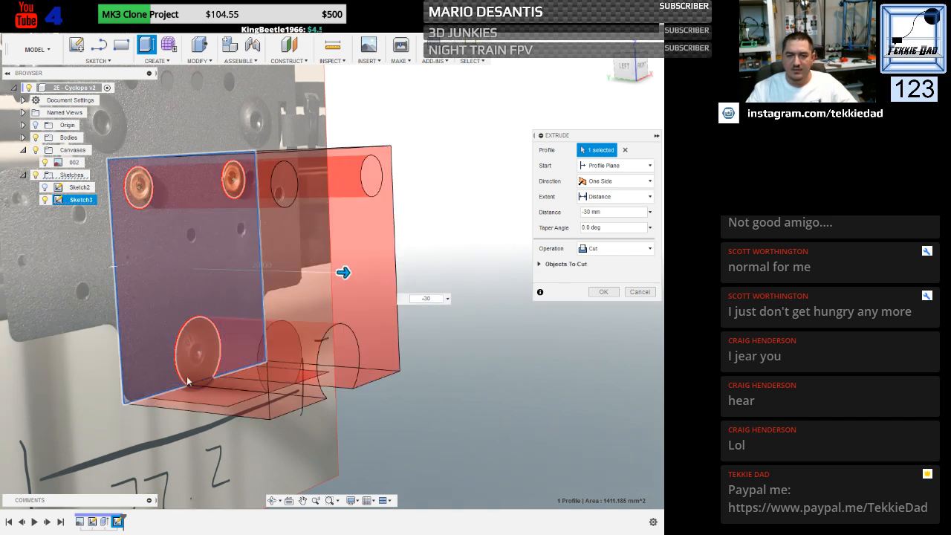
left_click(606, 248)
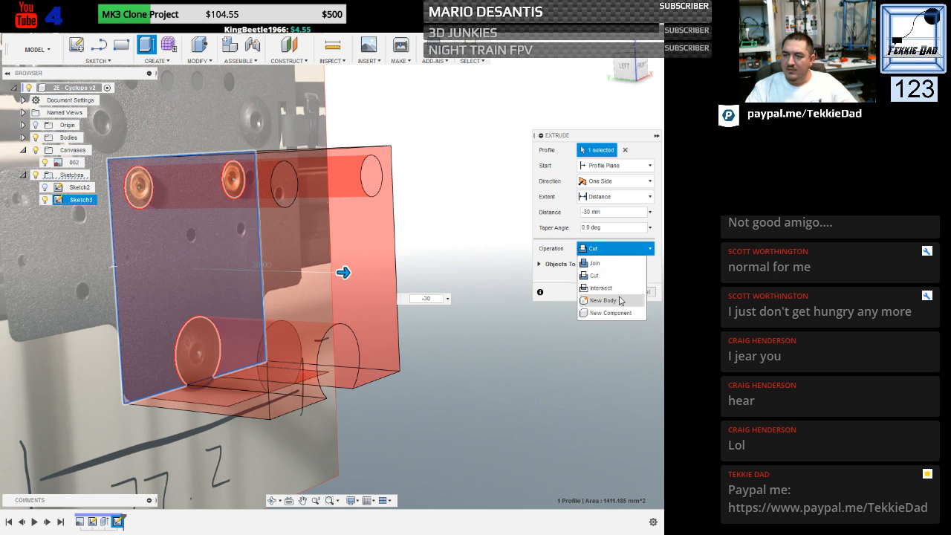
left_click(620, 300)
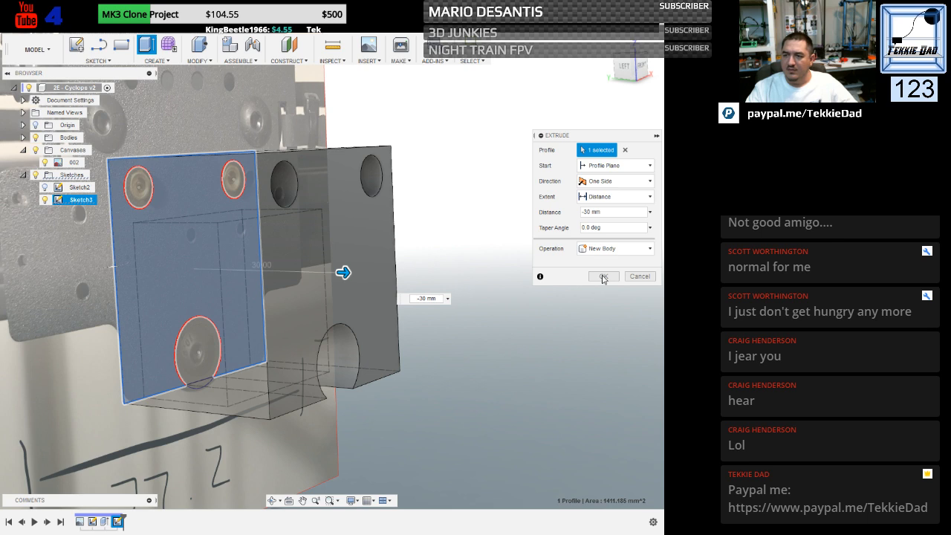
left_click(603, 276)
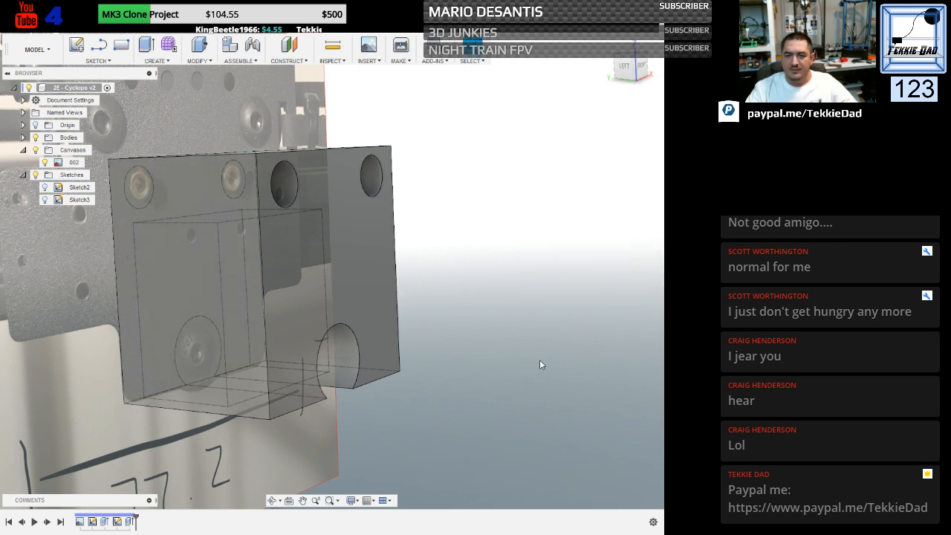
Edit the inner block's extrusion to start from an offset plane at -5 mm.
middle_click_drag(541, 365, 529, 321, "shift")
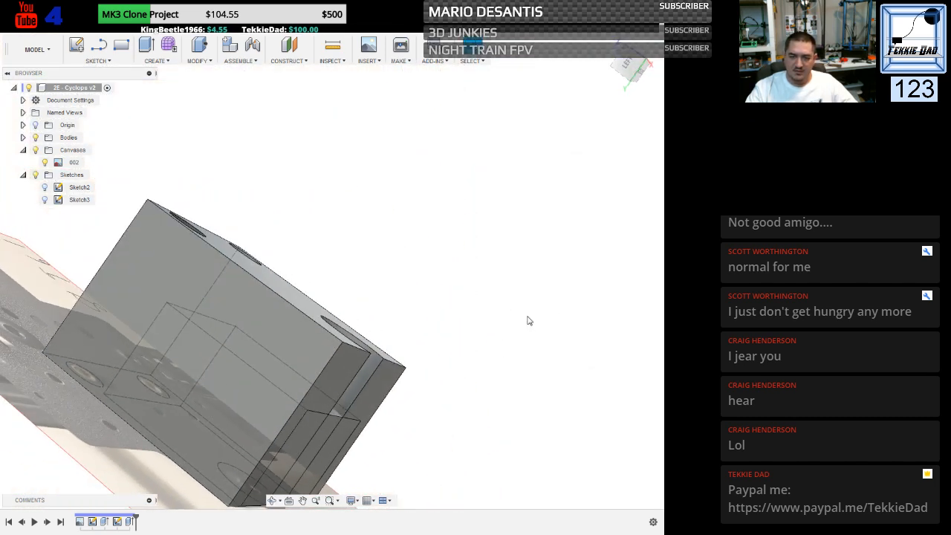
left_click(104, 523)
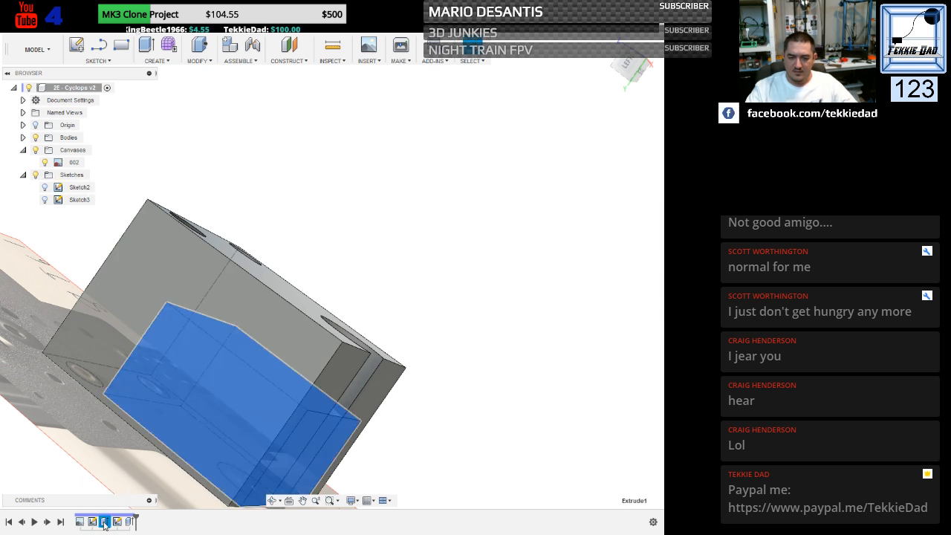
right_click(104, 523)
left_click(126, 423)
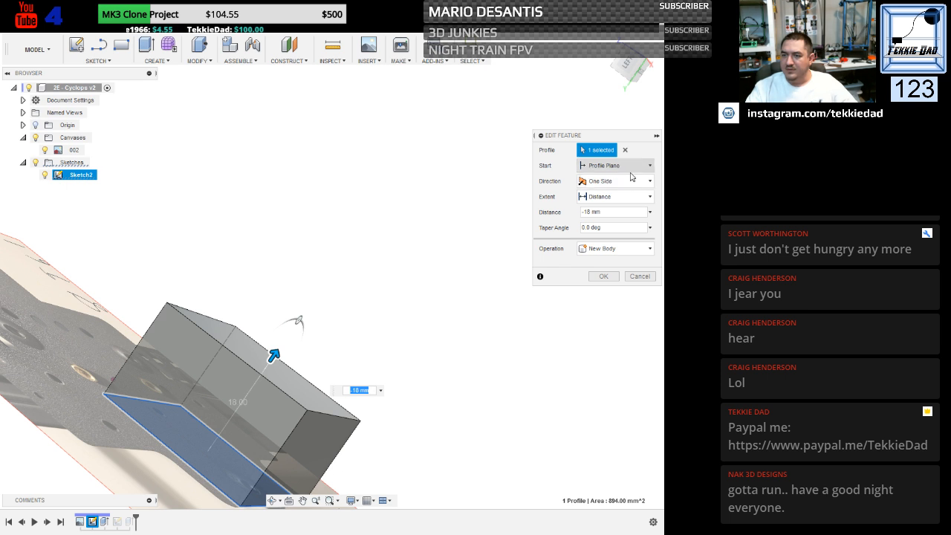
left_click(632, 167)
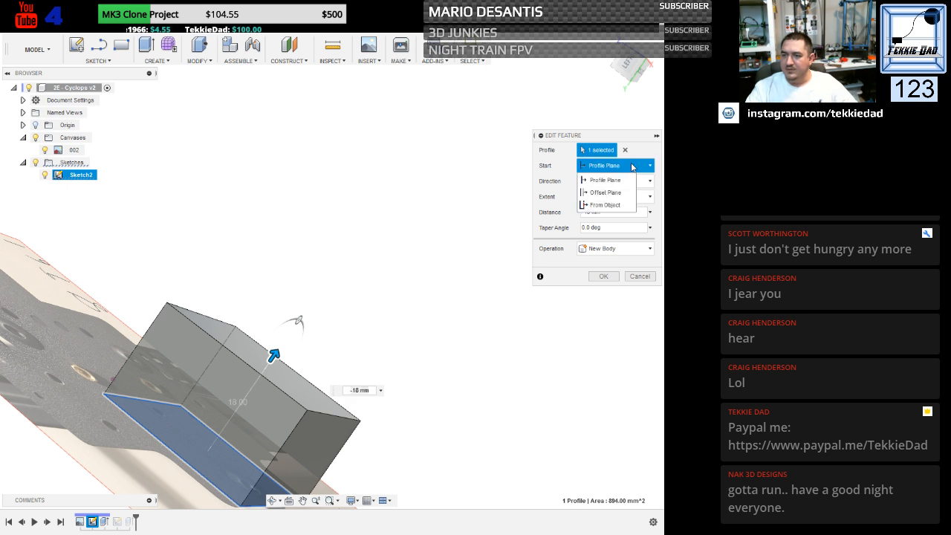
left_click(612, 195)
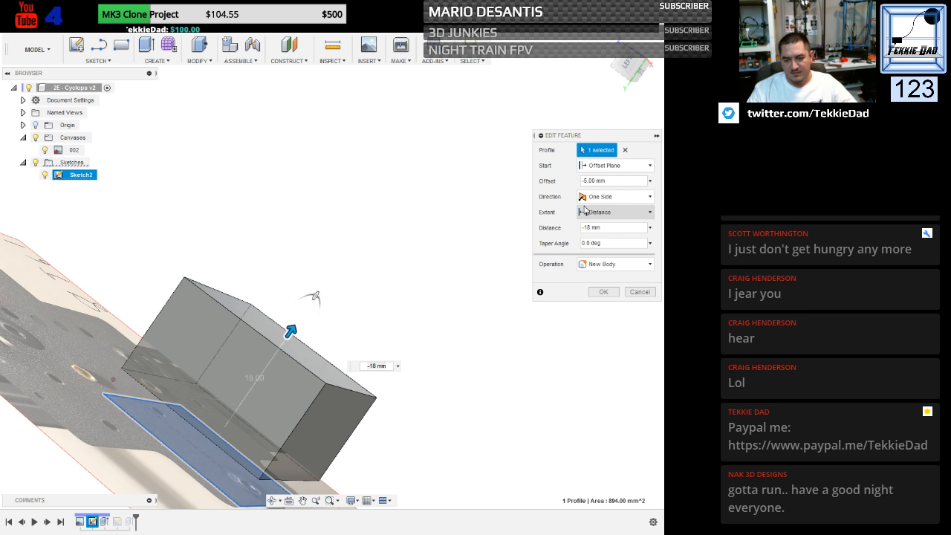
left_click(603, 293)
right_click(591, 307)
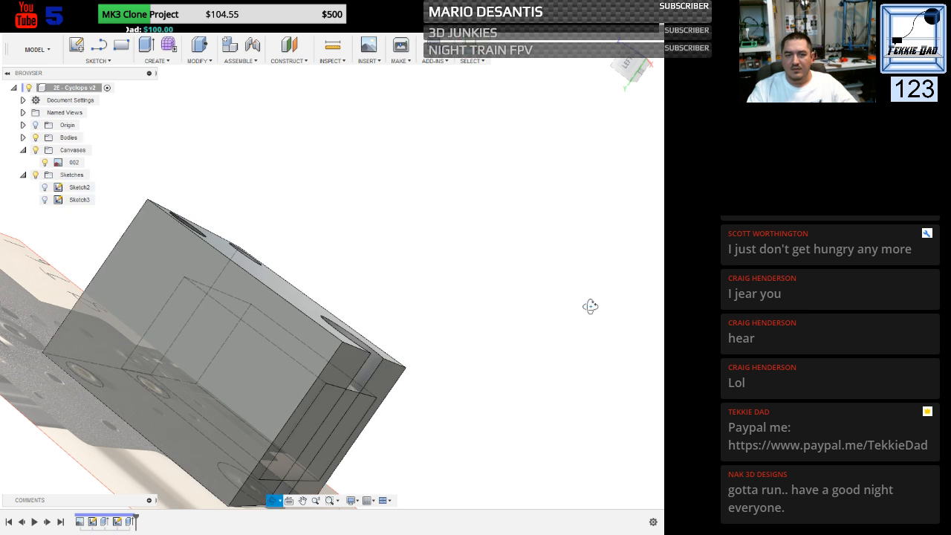
right_click(529, 205)
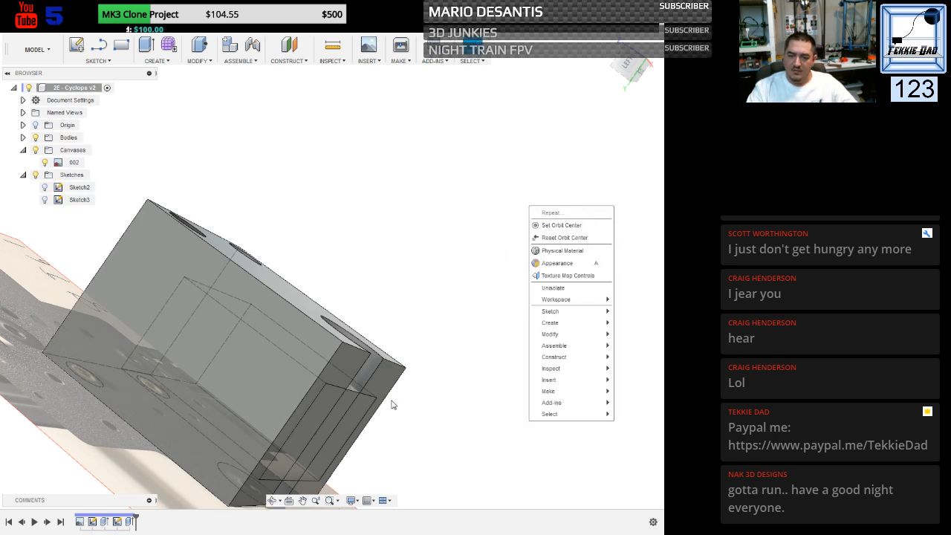
left_click(348, 391)
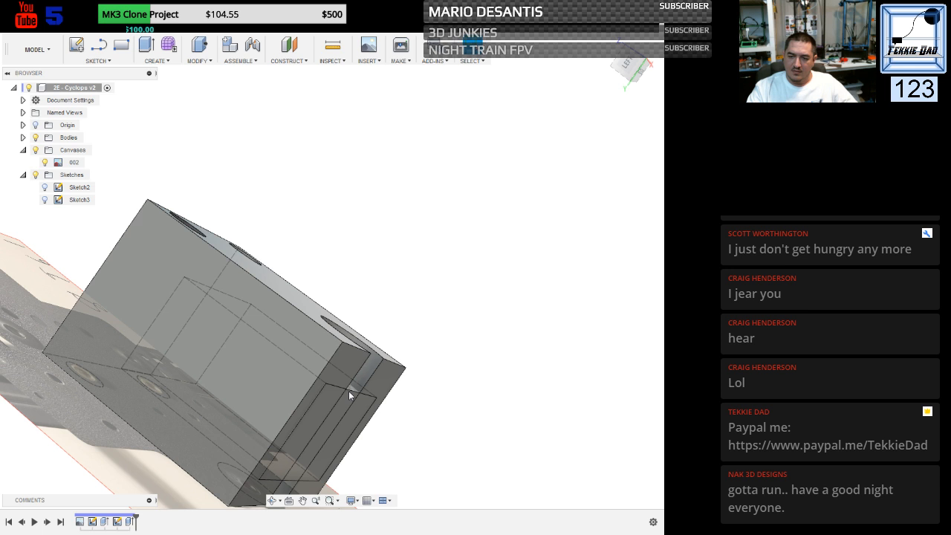
left_click(105, 521)
right_click(105, 524)
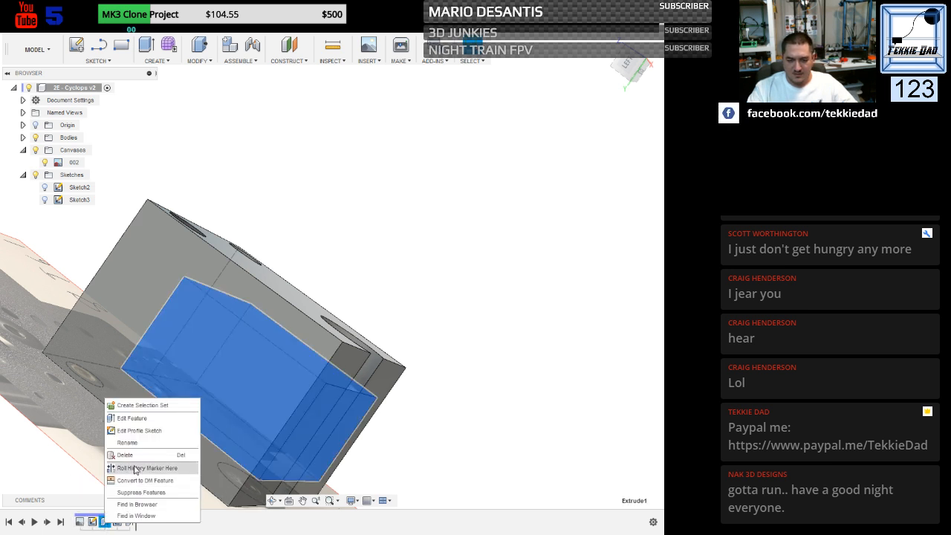
left_click(168, 428)
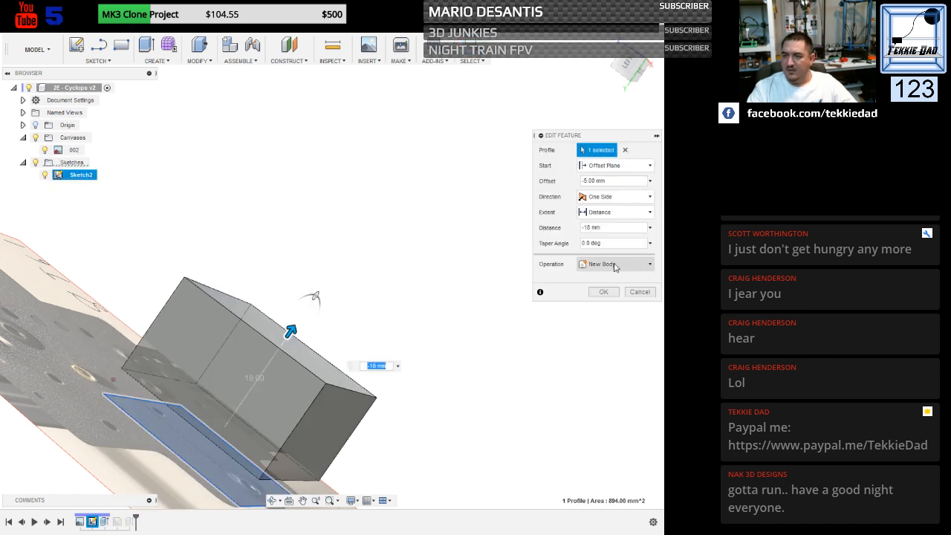
left_click(617, 264)
left_click(605, 291)
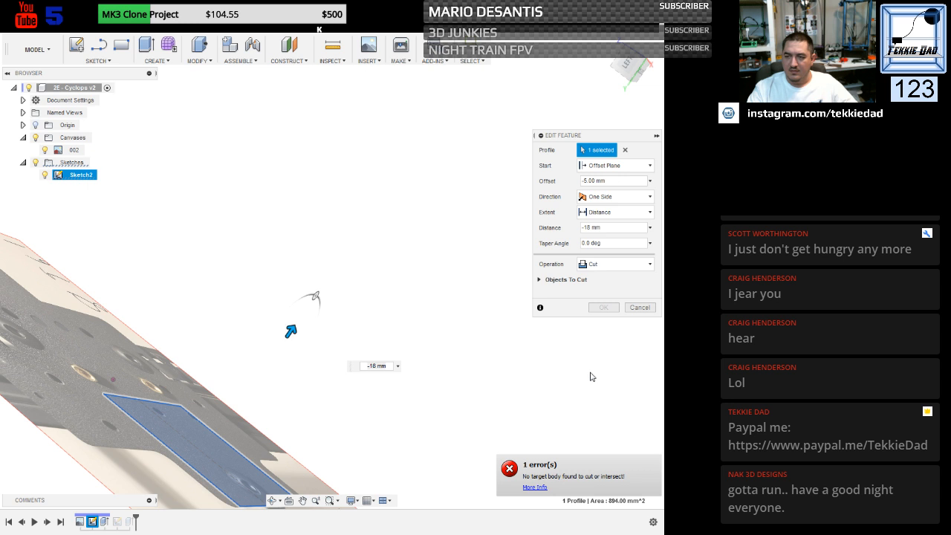
left_click(640, 307)
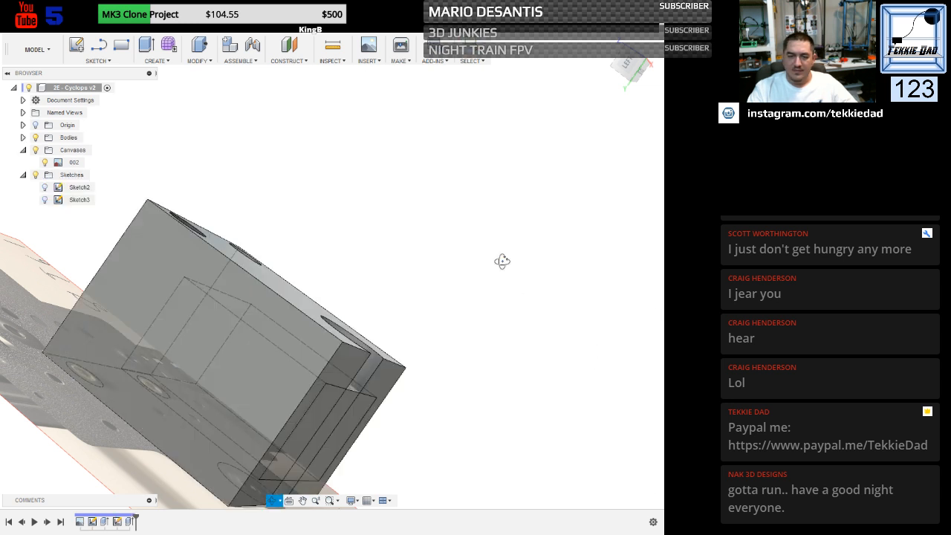
Reorder the inner block's extrusion in the design history so it comes after the outer block's extrusion.
left_click_drag(502, 261, 520, 308)
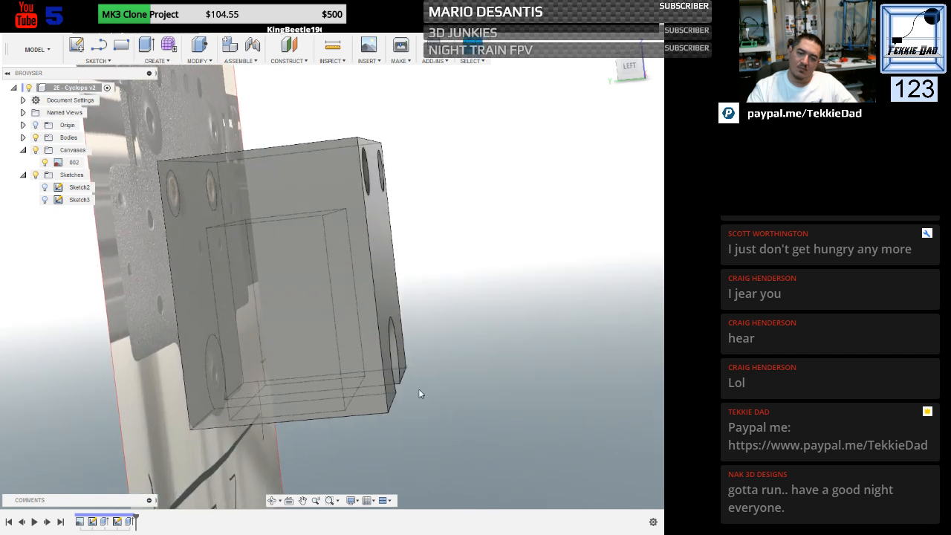
left_click(129, 523)
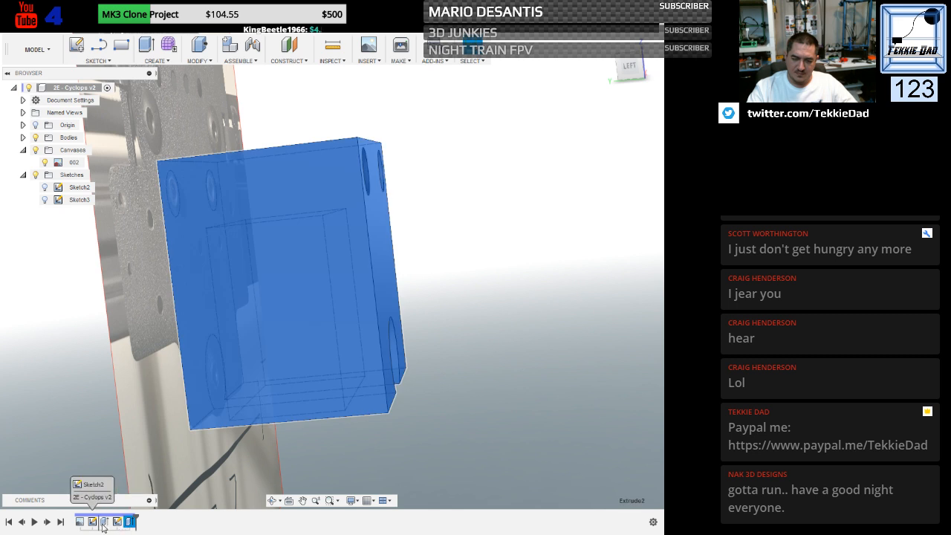
left_click_drag(102, 524, 130, 523)
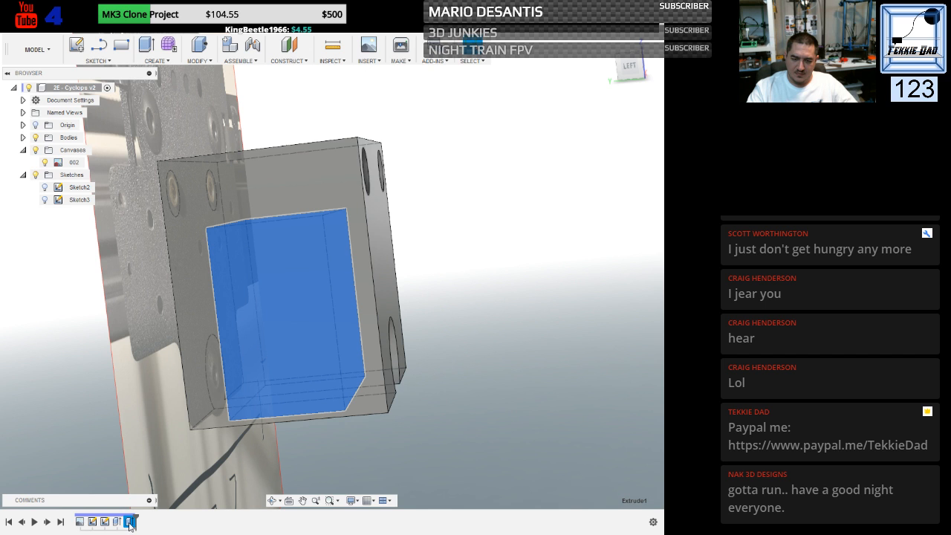
Change the inner block's extrusion operation to Cut so it hollows a pocket in the outer block.
right_click(130, 523)
left_click(158, 417)
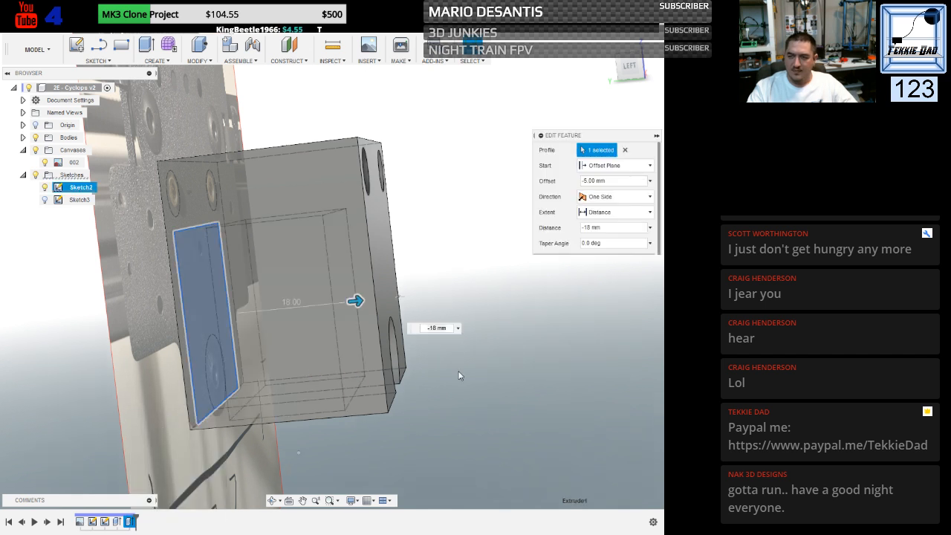
left_click(602, 266)
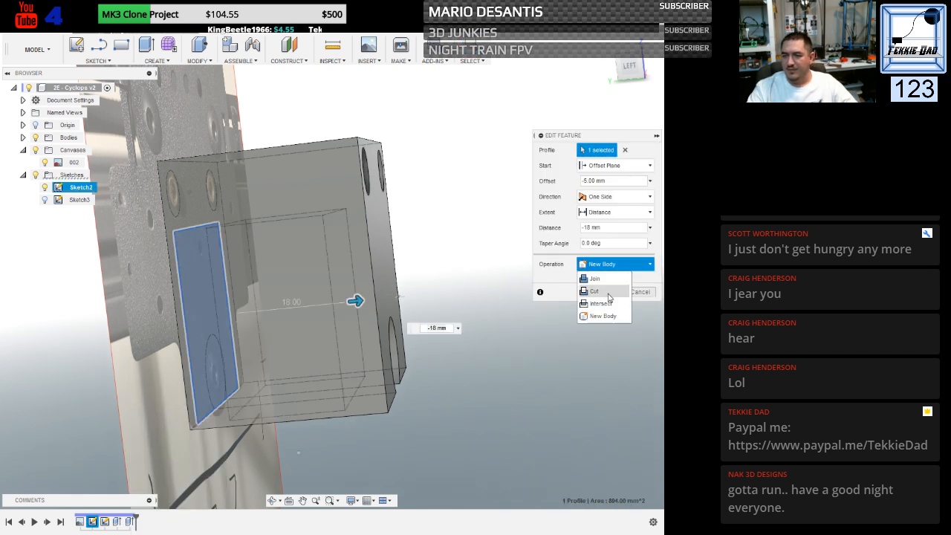
left_click(608, 295)
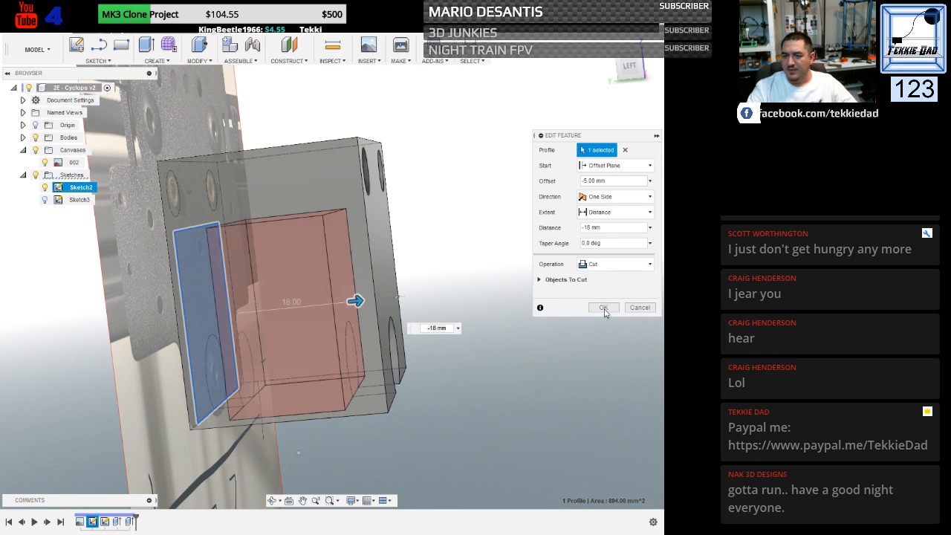
left_click(604, 308)
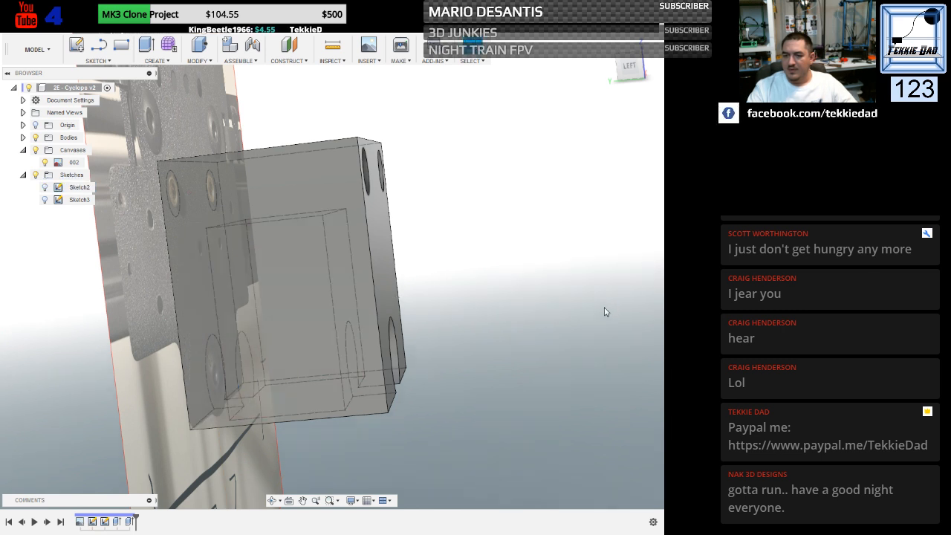
Inspect the block's hollowed pocket and its clearance holes from below, from the side and from the front against the carriage photo.
middle_click_drag(599, 329, 452, 314, "shift")
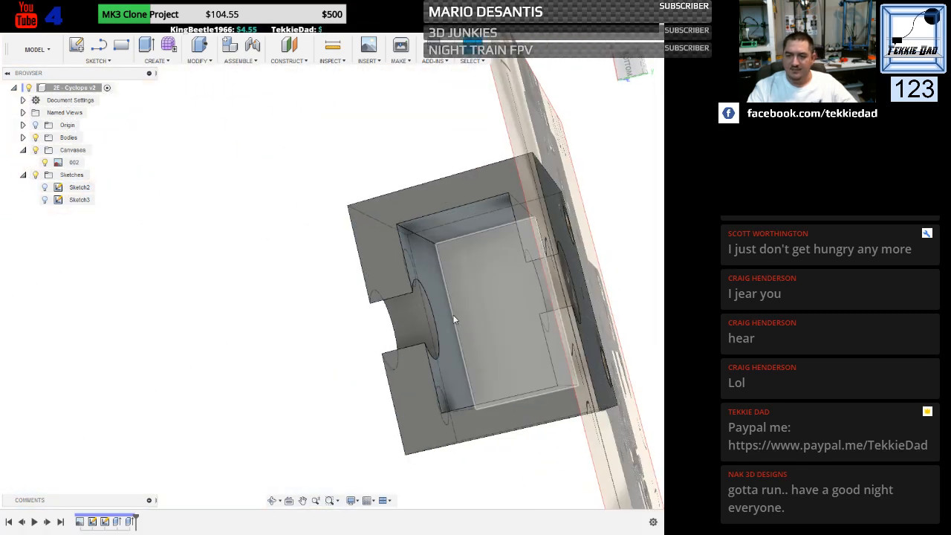
middle_click_drag(294, 381, 246, 383, "shift")
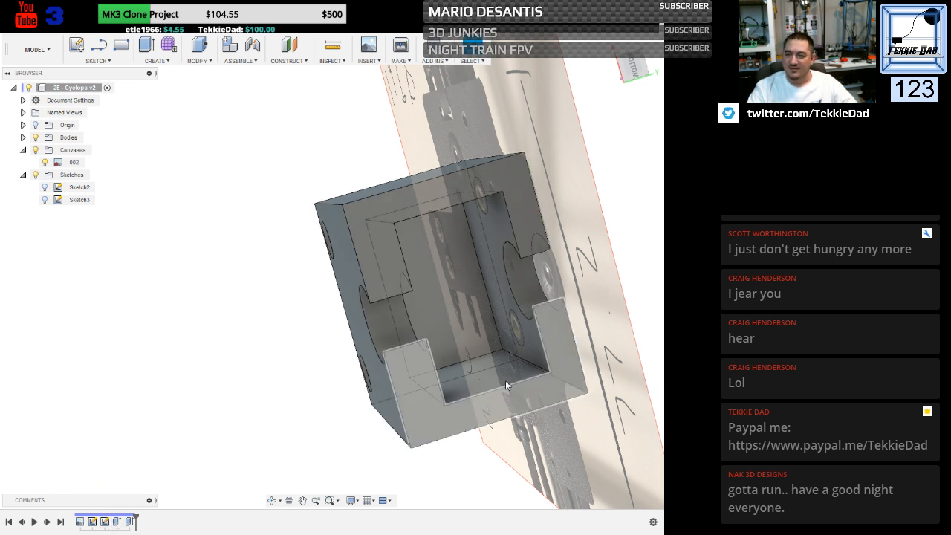
middle_click_drag(221, 310, 234, 312, "shift")
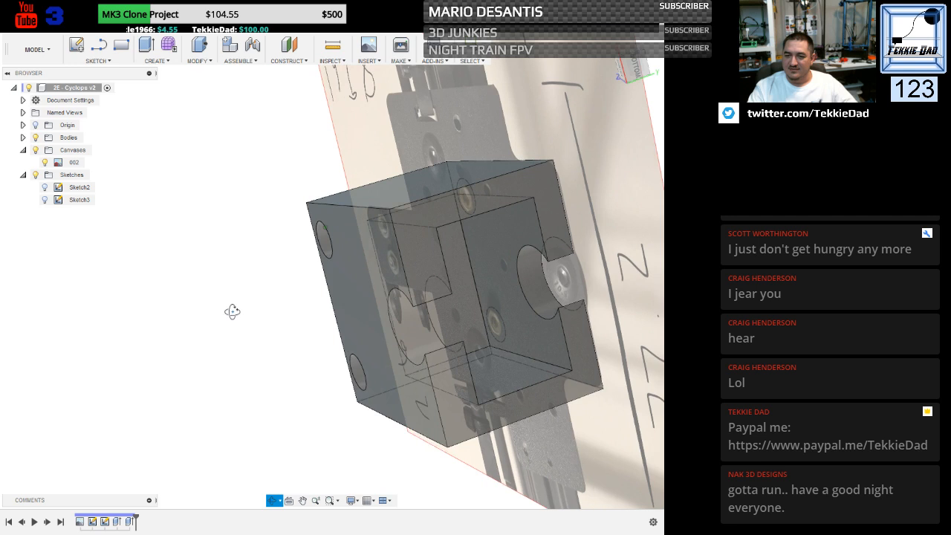
left_click(616, 58)
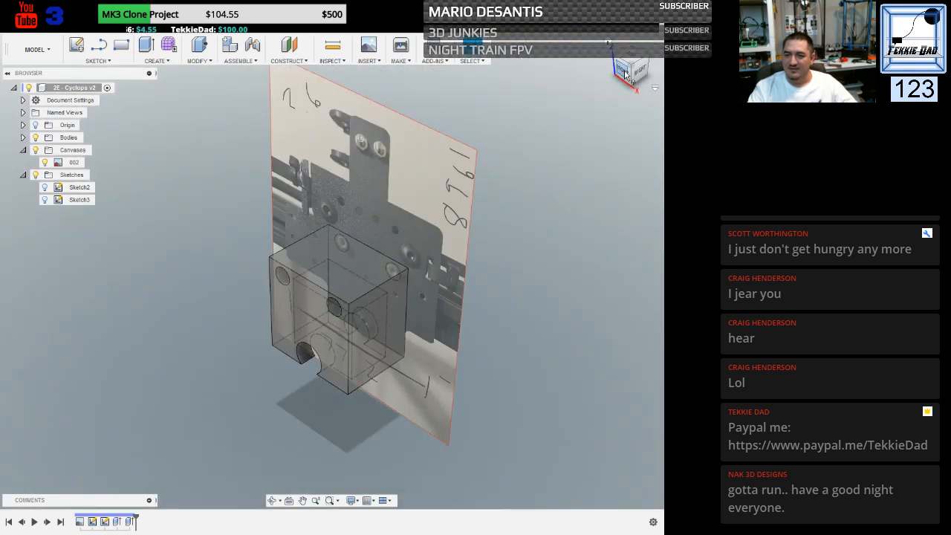
left_click(624, 72)
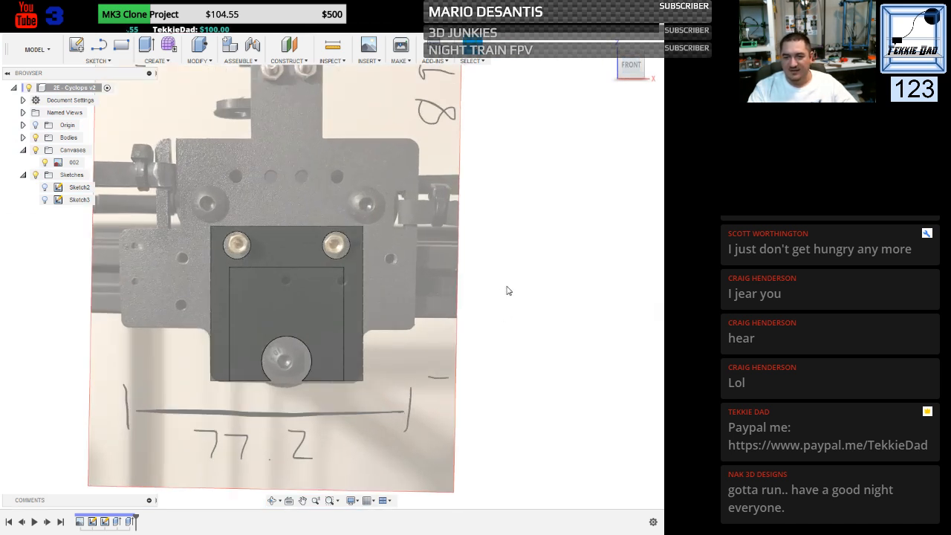
mouse_move(531, 283)
middle_mouse_down("shift")
mouse_move(506, 278)
mouse_move(541, 282)
mouse_move(537, 312)
mouse_move(534, 279)
middle_mouse_up("shift")
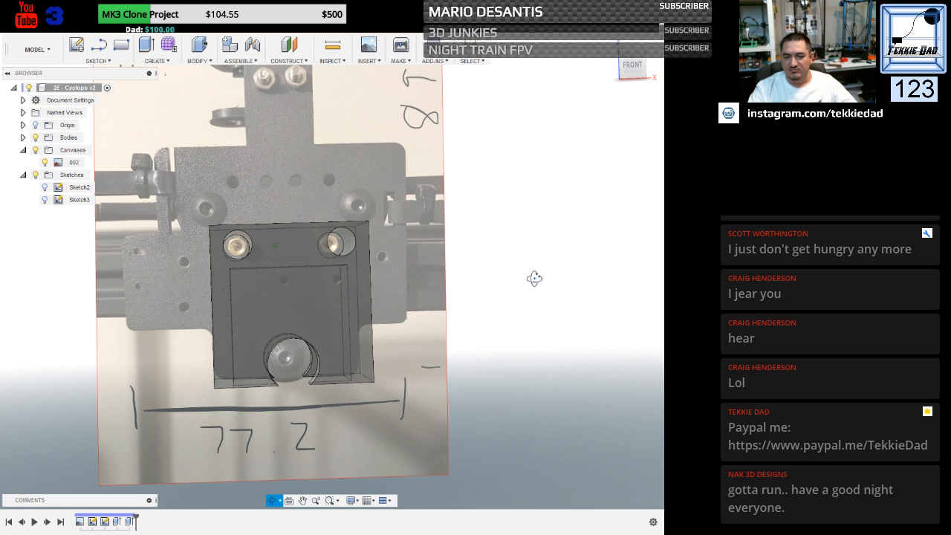
Edit the outer block's sketch and add a 4.5 mm diameter circle concentric with the upper-left screw circle.
left_click(105, 523)
right_click(105, 523)
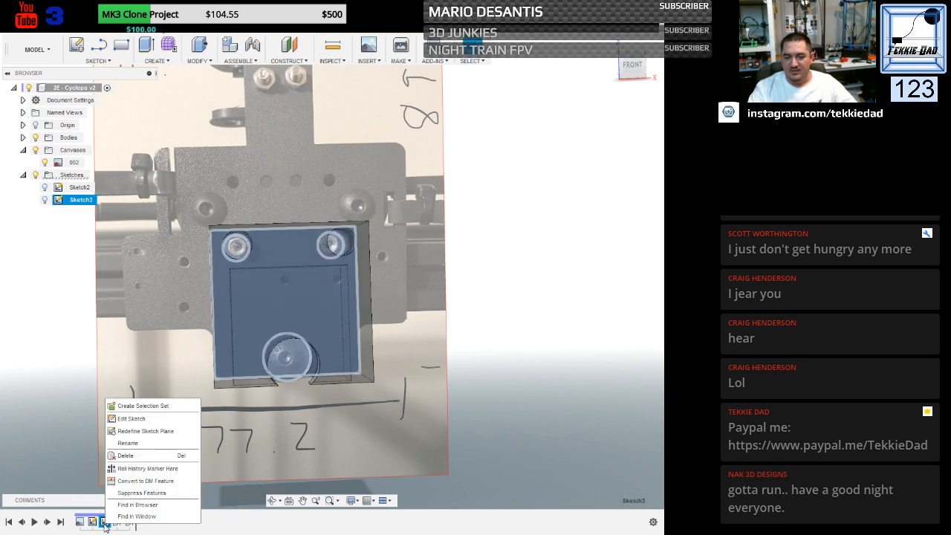
left_click(93, 522)
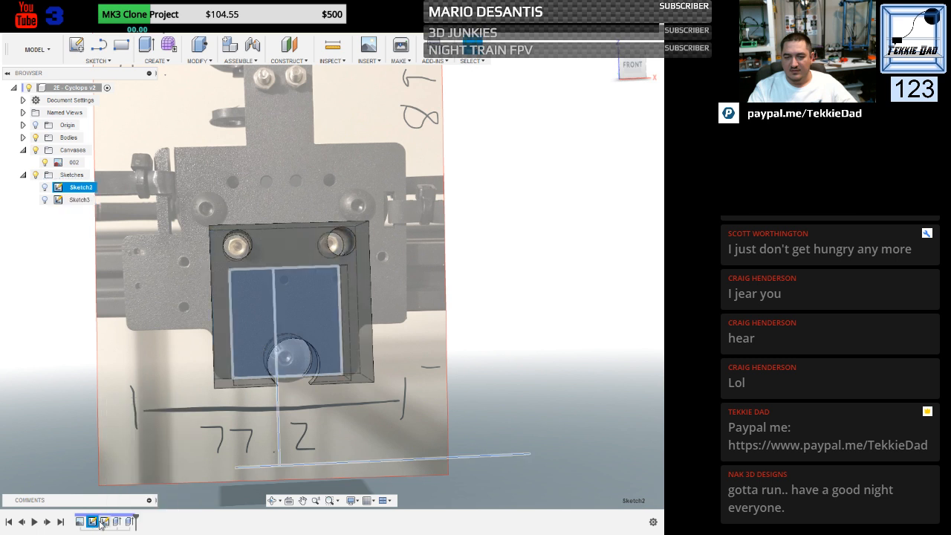
left_click(105, 522)
right_click(105, 523)
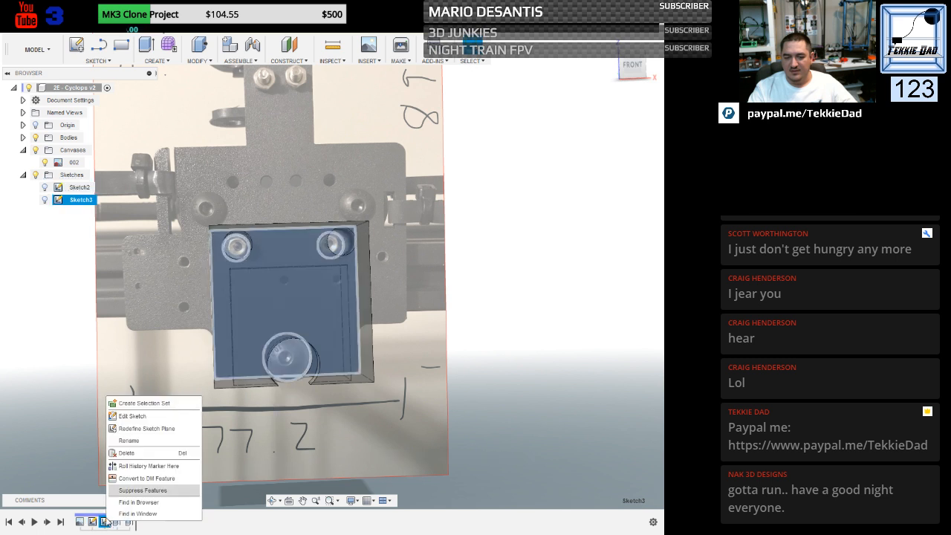
left_click(146, 418)
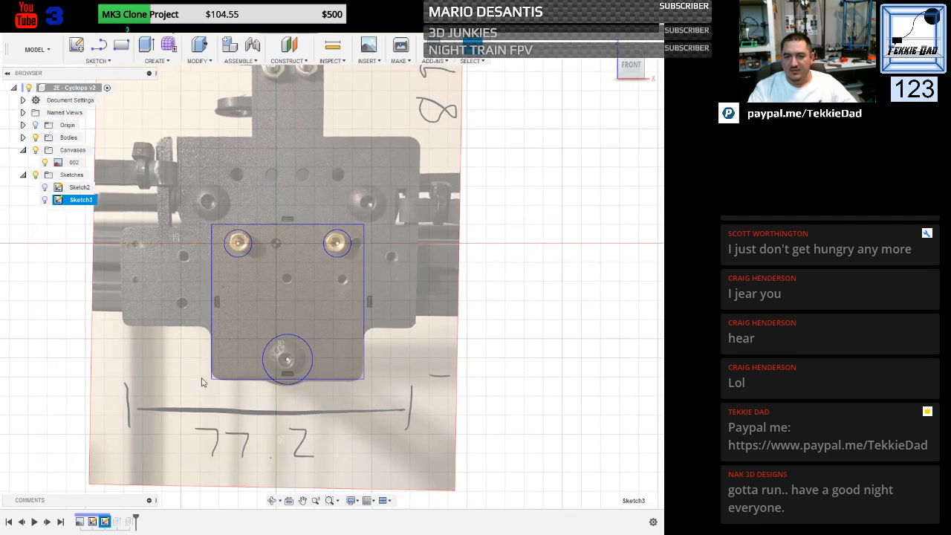
scroll(262, 265, "up", 3)
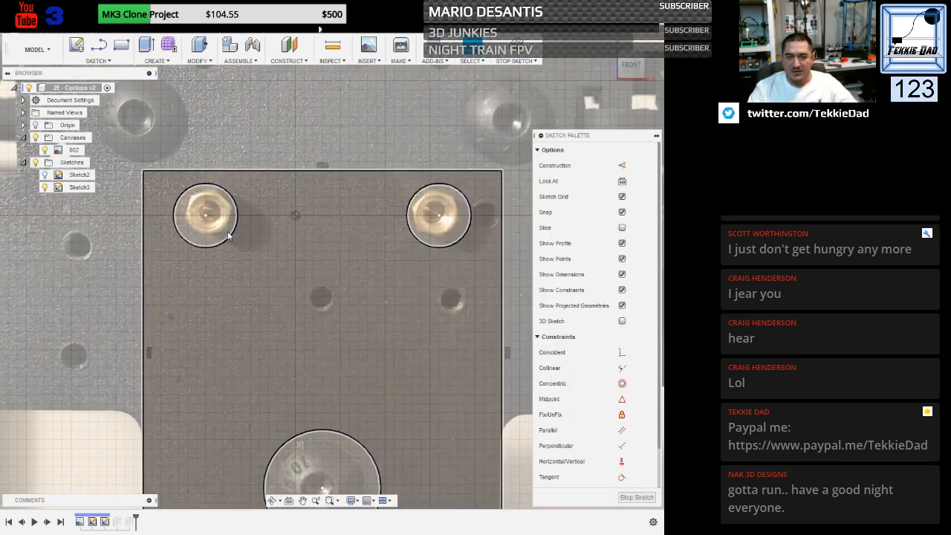
key("c")
left_click(206, 216)
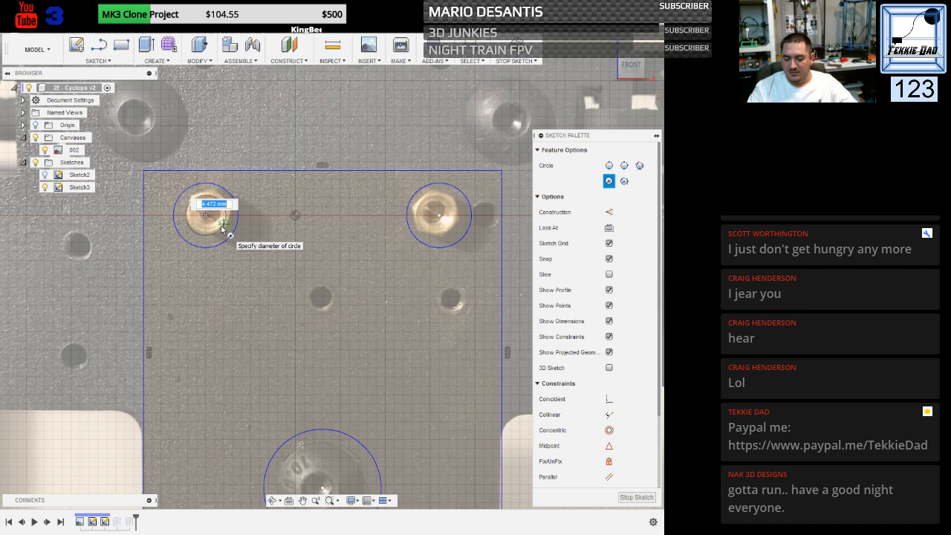
type("4.5")
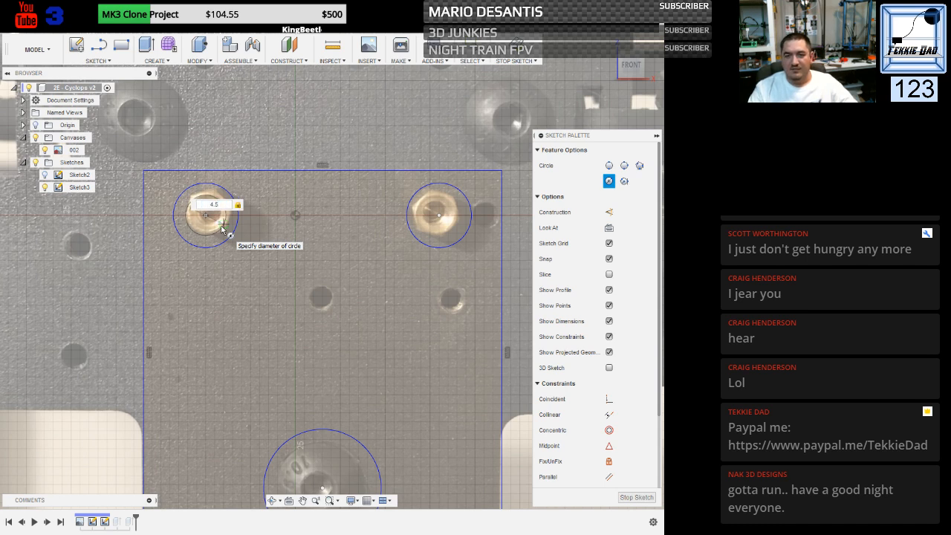
key("Return")
key("Escape")
Add a 4.5 mm diameter circle concentric with the upper-right screw circle and finish the sketch.
key("c")
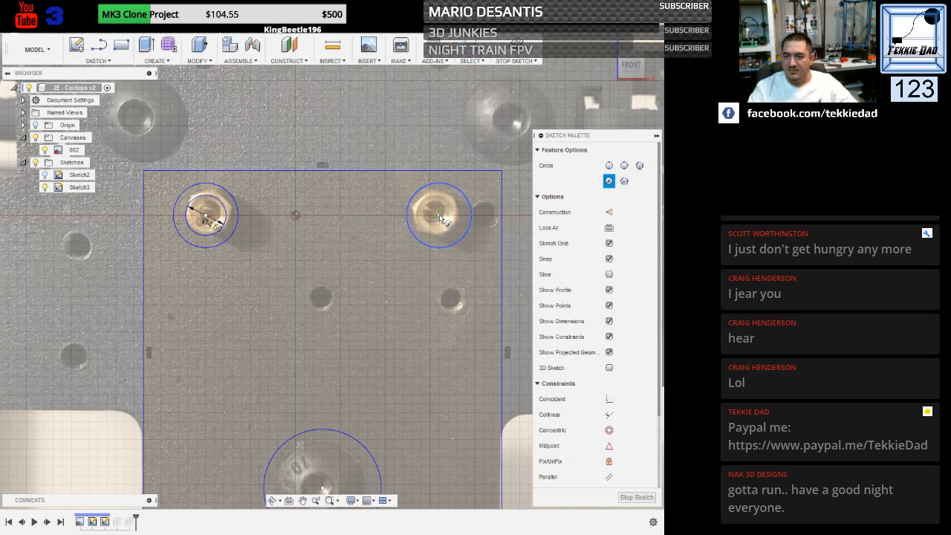
left_click(442, 216)
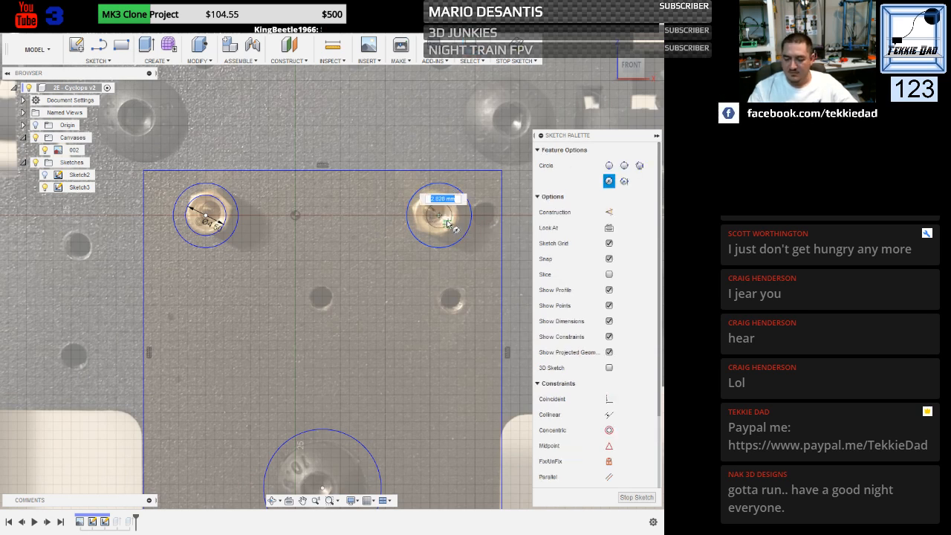
type("4.5")
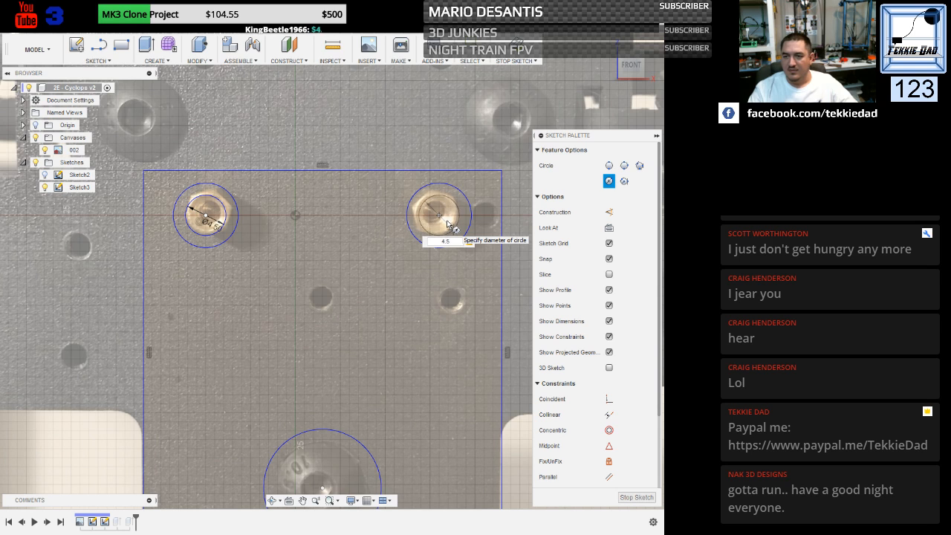
key("Return")
key("Escape")
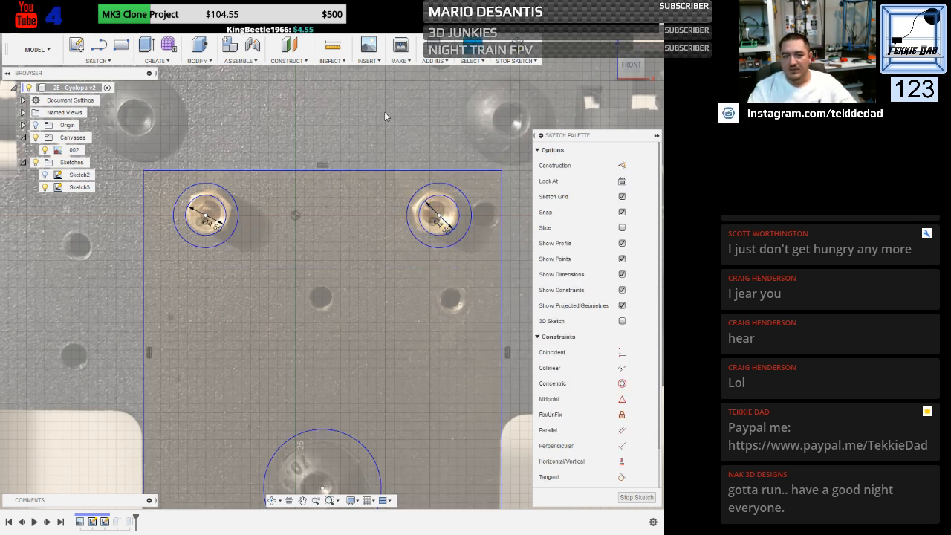
left_click(516, 49)
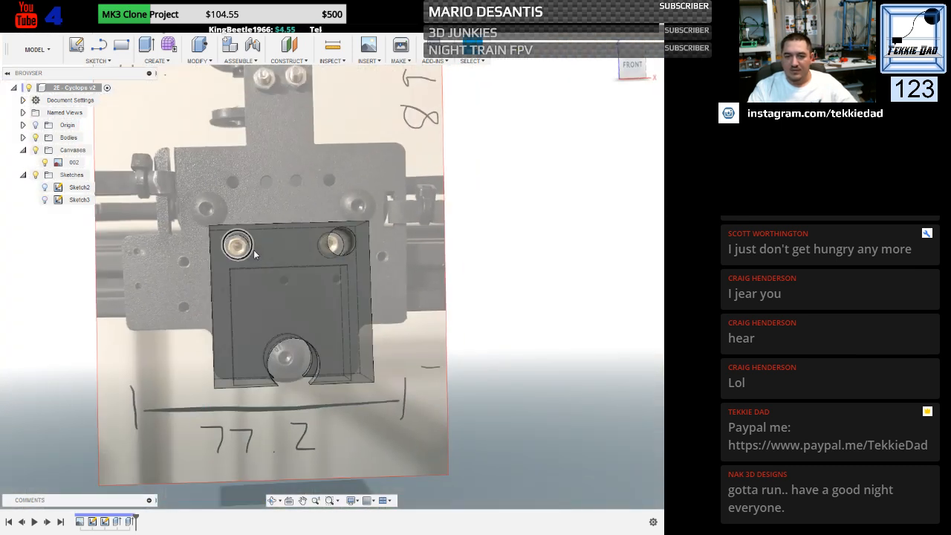
Start an extrusion of the two ring profiles around the upper screw holes from an offset plane at -5 mm.
mouse_move(59, 378)
middle_mouse_down("shift")
mouse_move(81, 378)
mouse_move(66, 384)
middle_mouse_up("shift")
scroll(260, 297, "up", 5)
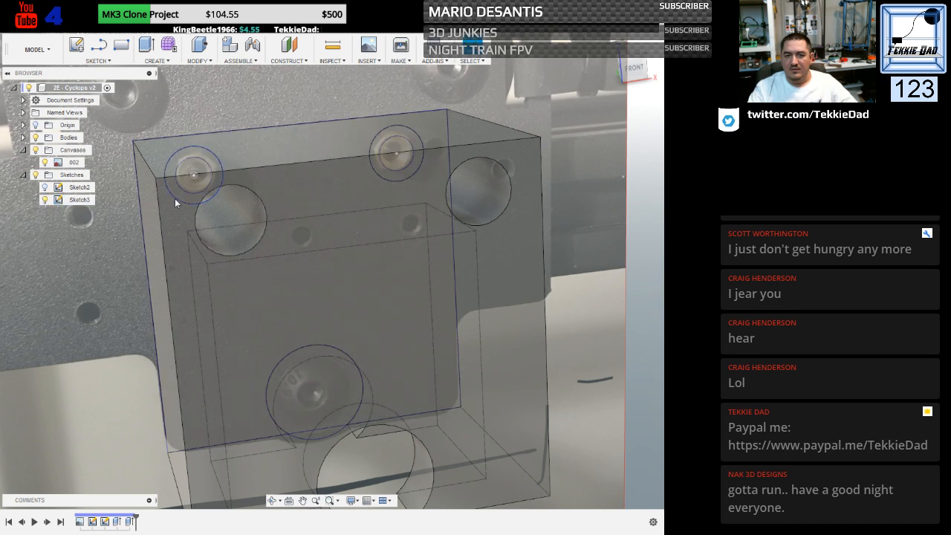
middle_click_drag(205, 196, 145, 243, "shift")
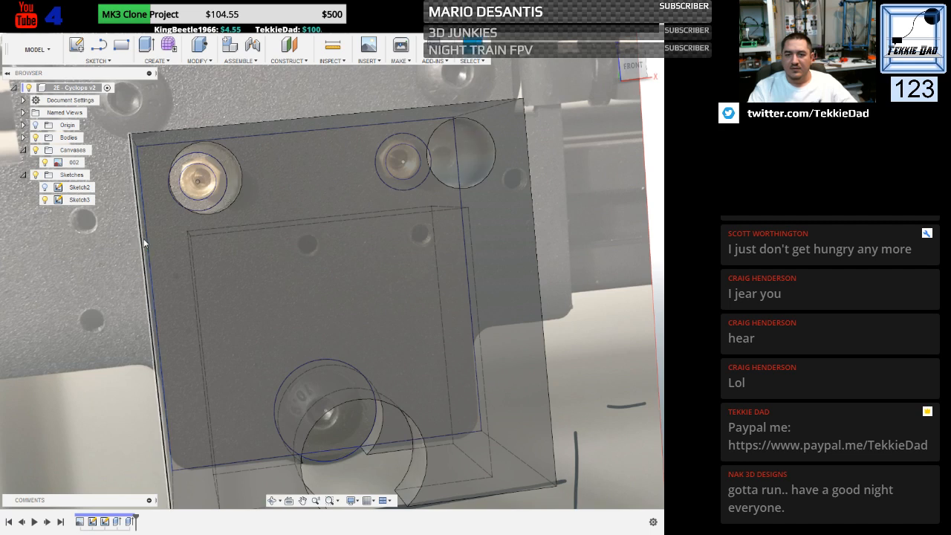
left_click(199, 207)
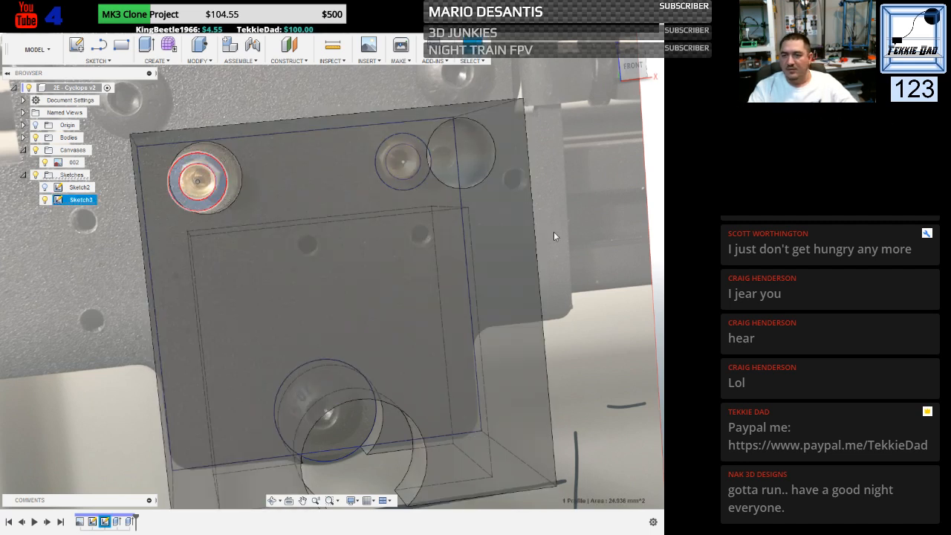
middle_click_drag(553, 232, 580, 274, "shift")
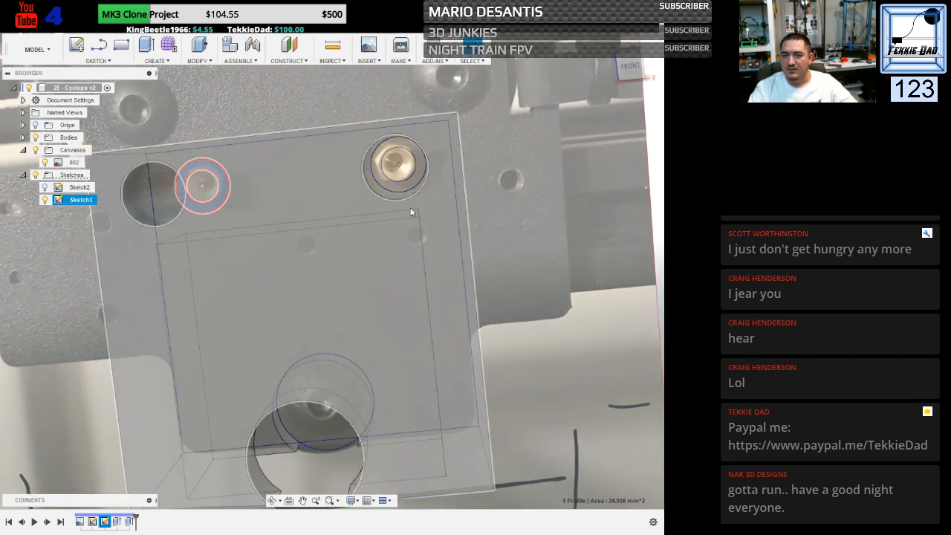
left_click(401, 192)
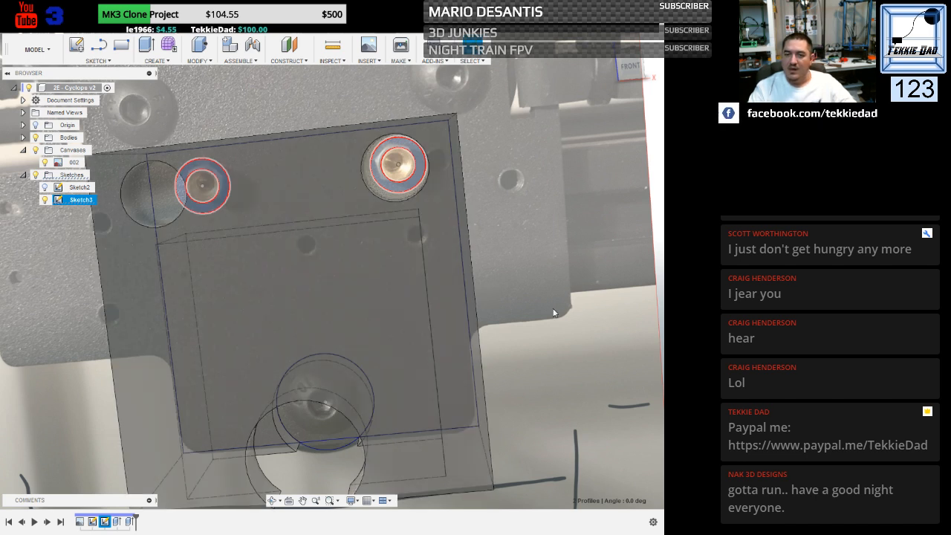
key("e")
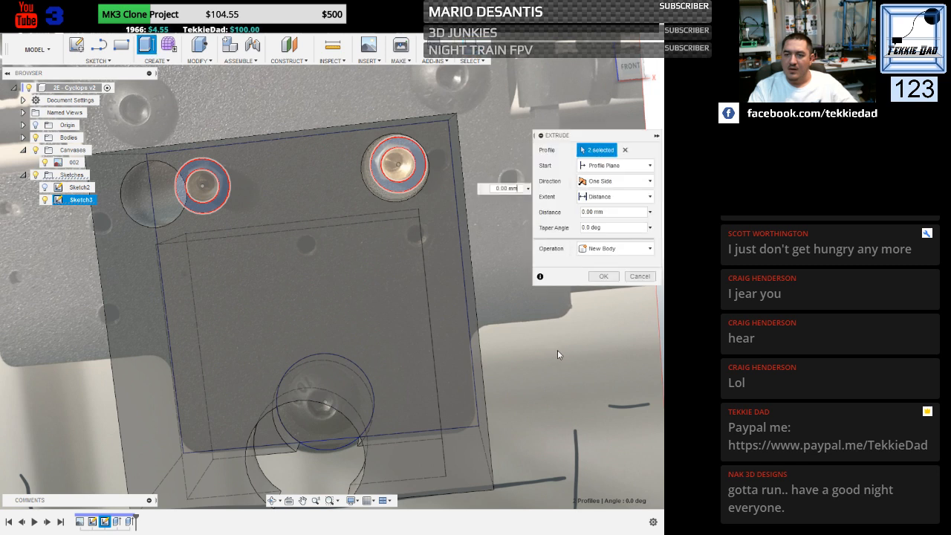
middle_click_drag(557, 350, 550, 362, "shift")
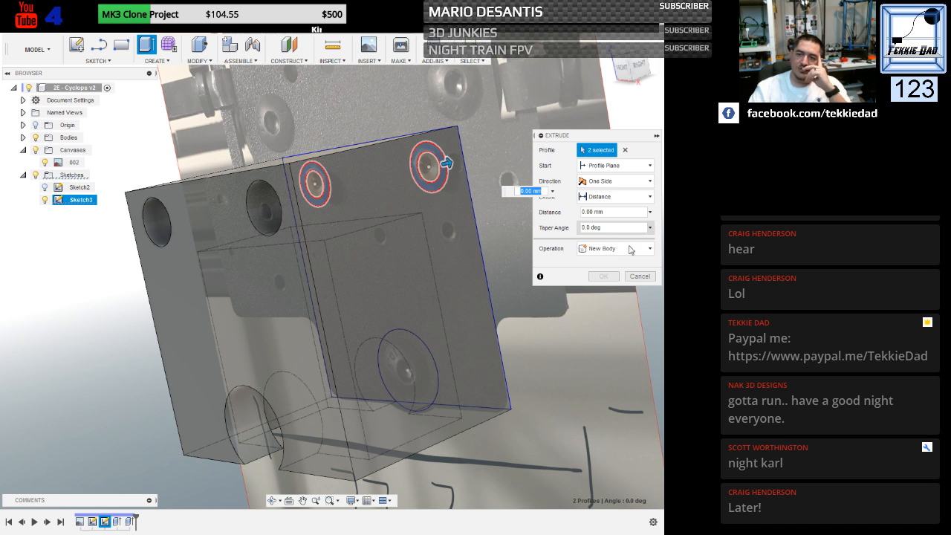
left_click(643, 166)
left_click(604, 184)
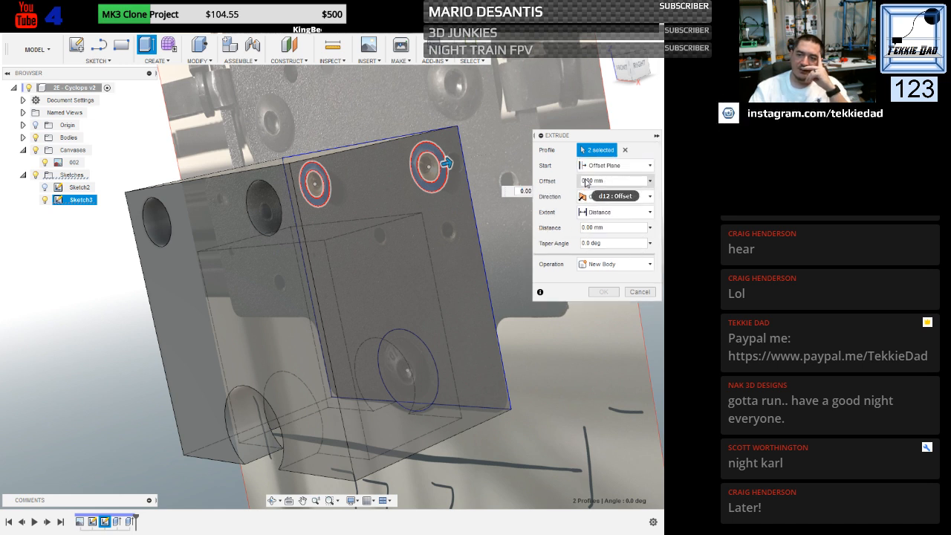
double_click(584, 181)
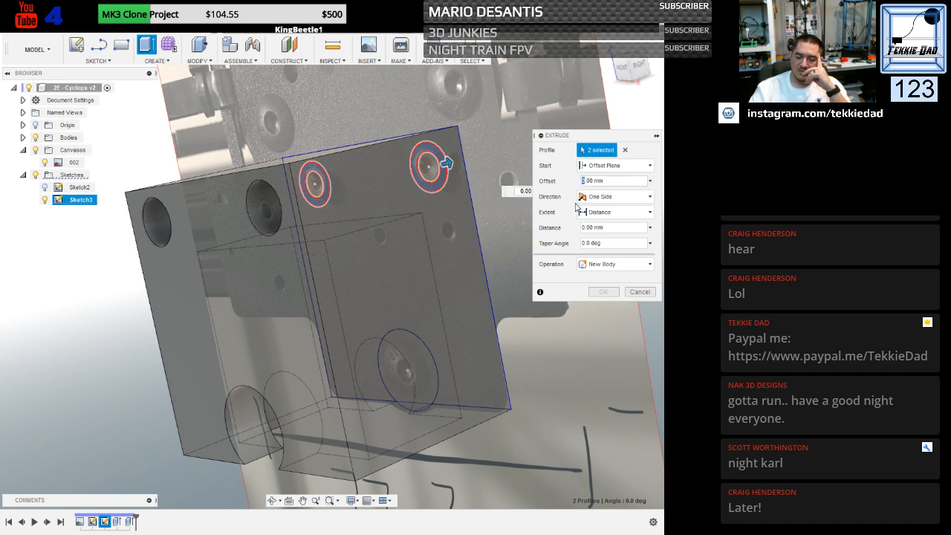
type("-")
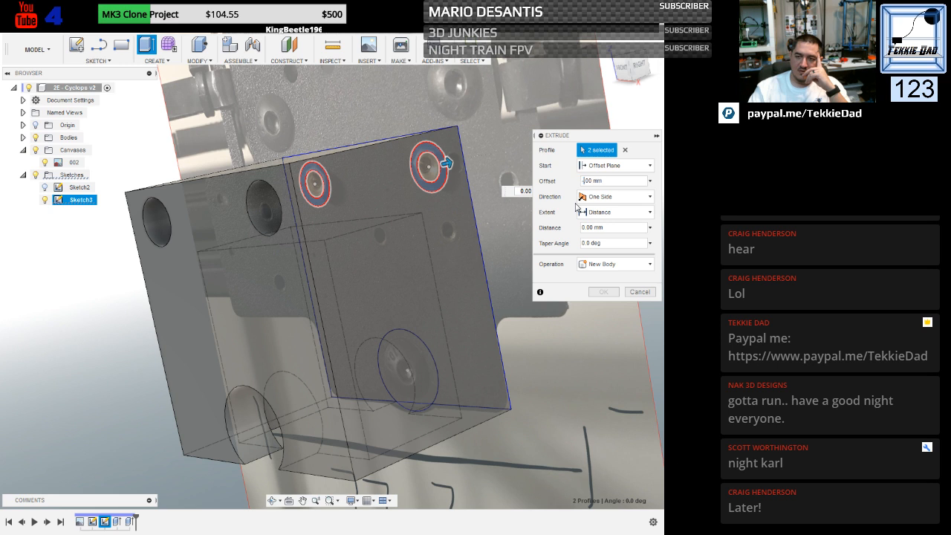
type("5")
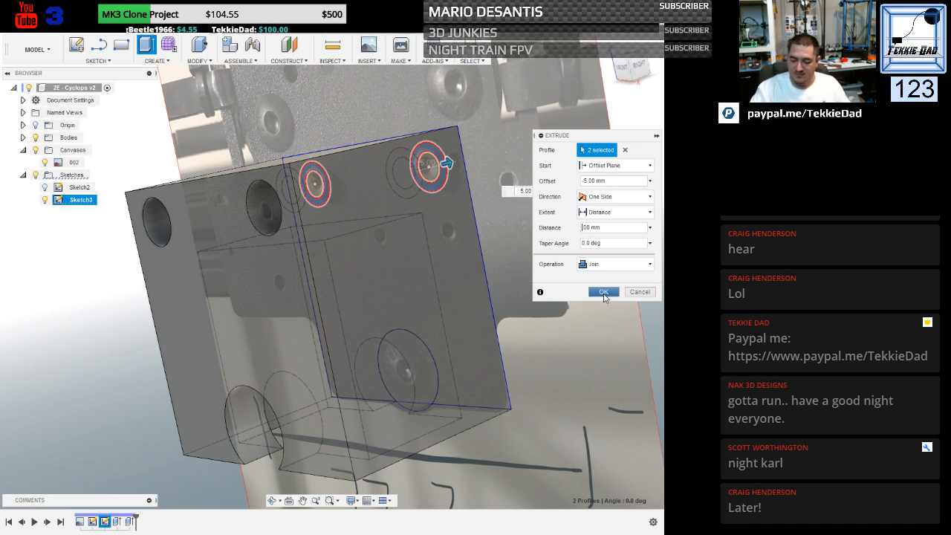
Set the ring extrusion's distance to 12 mm and complete it with the Join operation.
key("BackSpace")
type("12.")
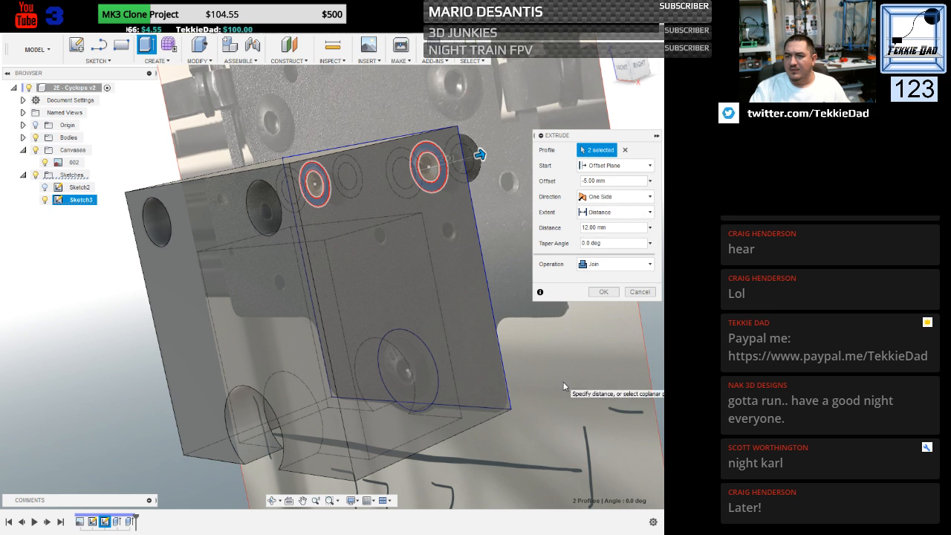
left_click(602, 292)
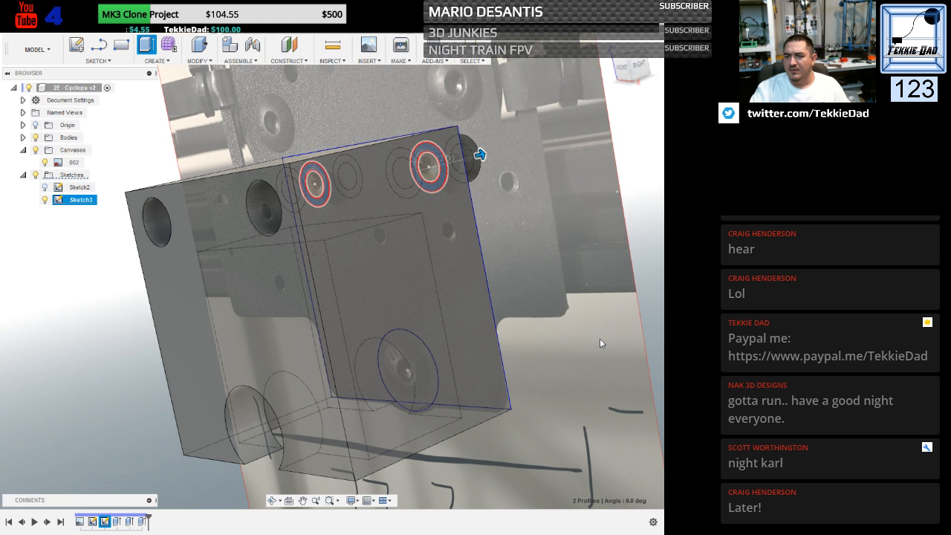
Edit the ring extrusion at the upper screw holes and set its distance to -12 mm, keeping the Join operation.
left_click(144, 418)
middle_click_drag(123, 418, 122, 418, "shift")
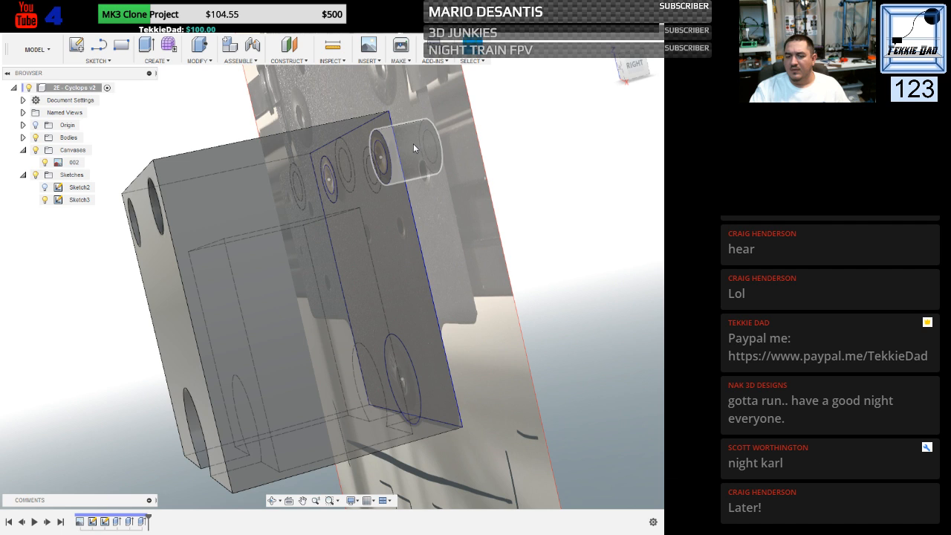
left_click(141, 522)
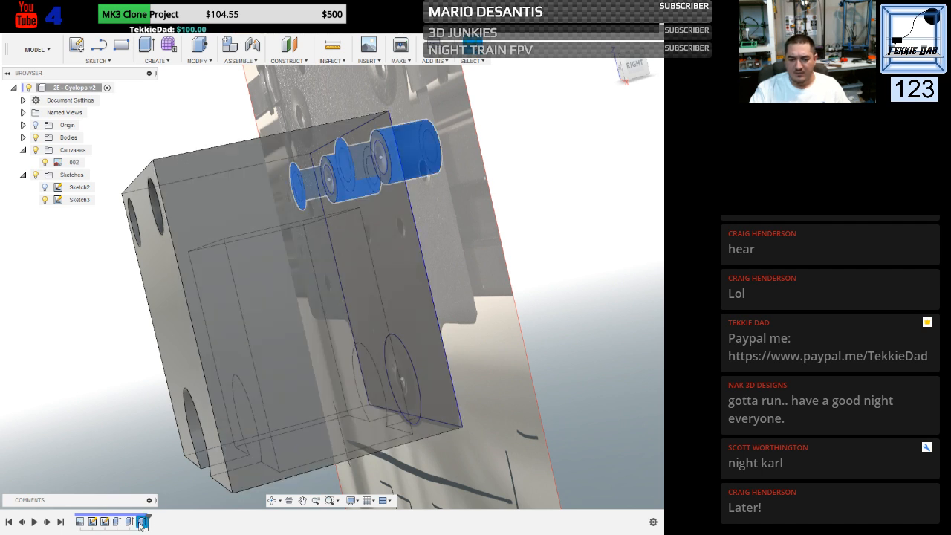
right_click(141, 523)
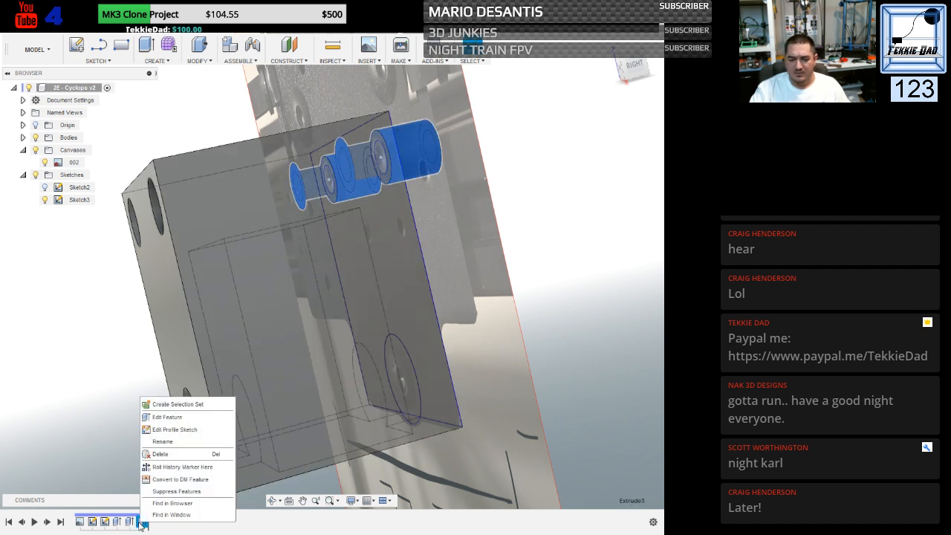
left_click(171, 417)
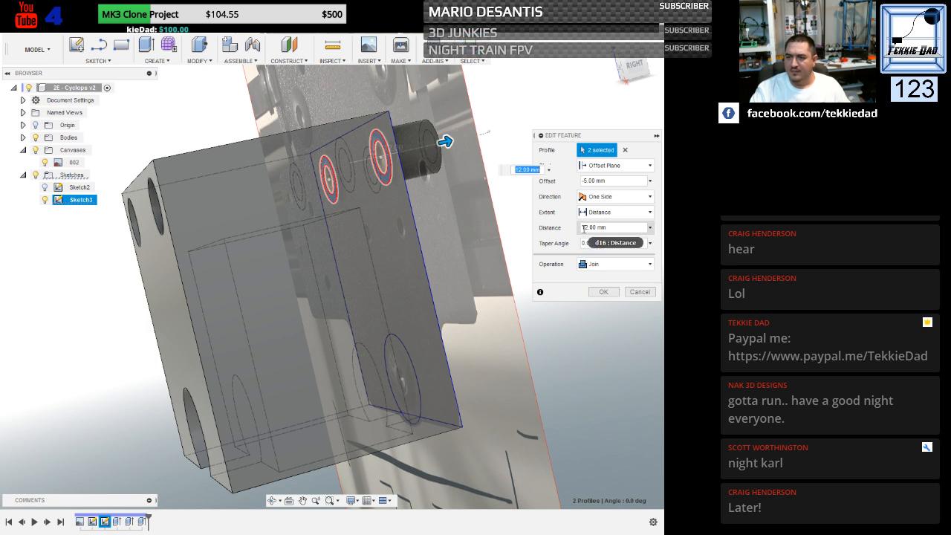
type("-")
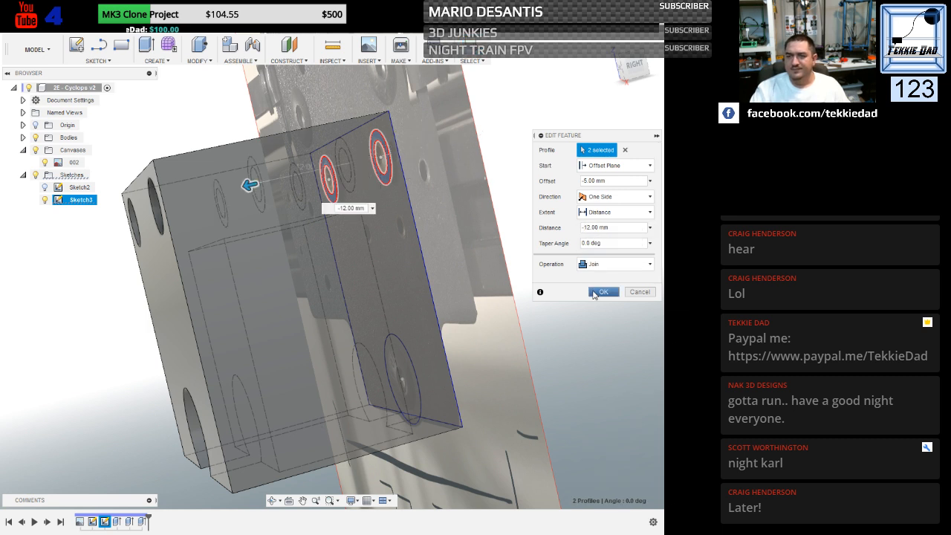
left_click(605, 265)
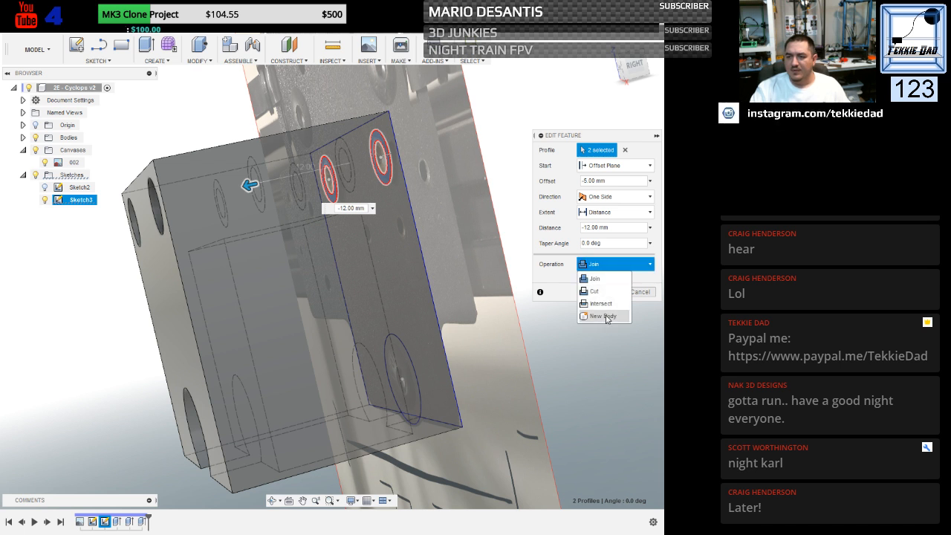
left_click(654, 358)
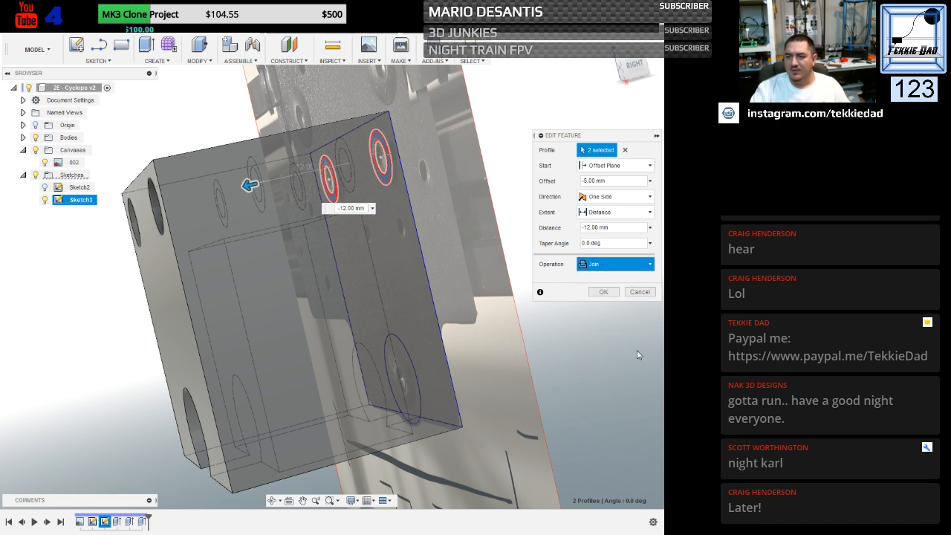
left_click(604, 293)
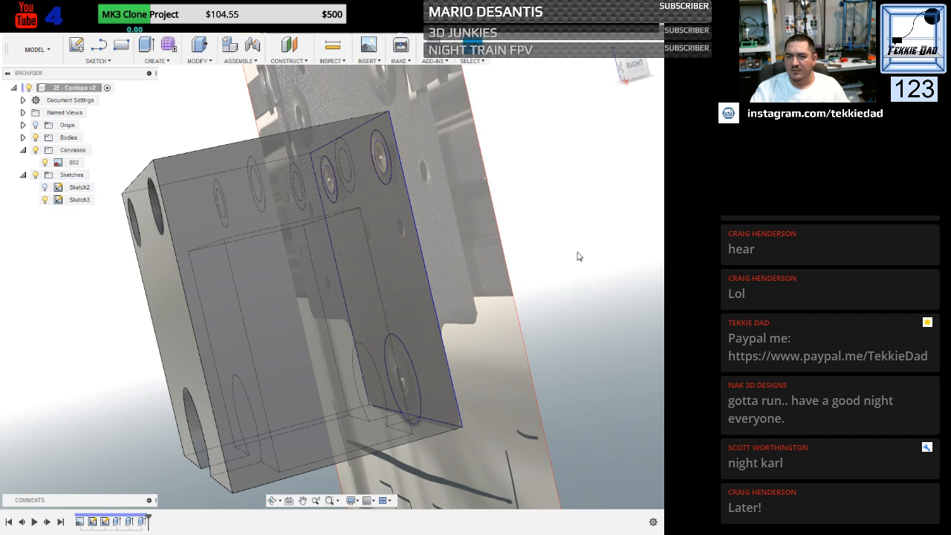
Start a new sketch on the top face of the mount block.
middle_click_drag(115, 361, 401, 222, "shift")
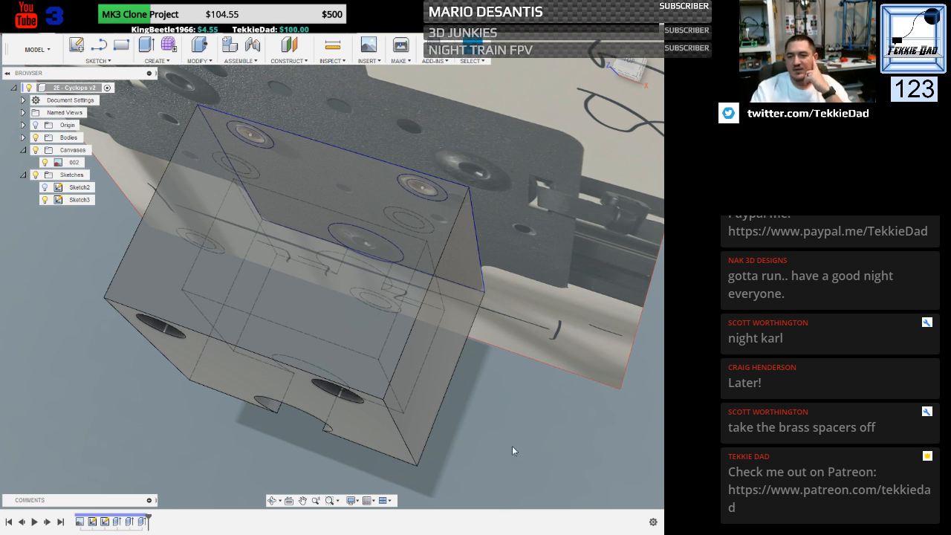
middle_click_drag(503, 447, 489, 246, "shift")
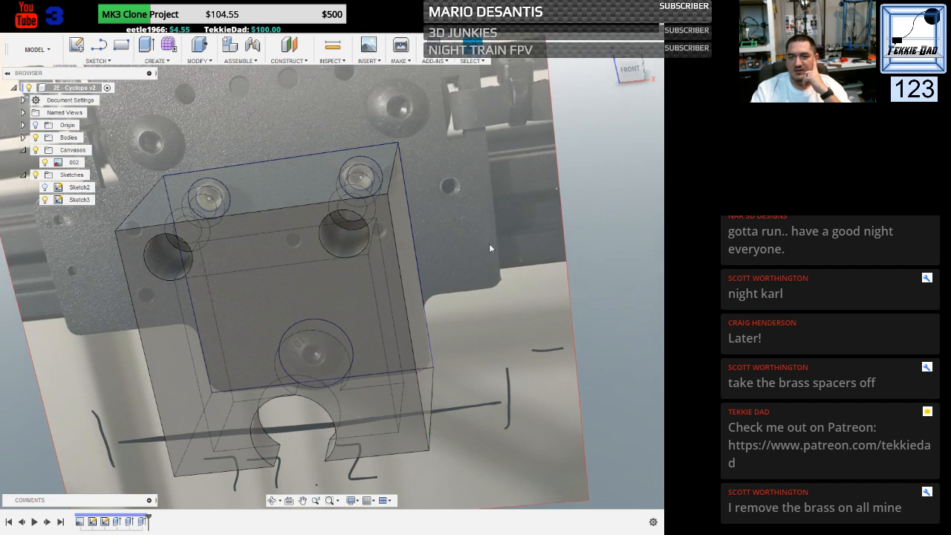
mouse_move(589, 197)
middle_mouse_down("shift")
mouse_move(607, 227)
mouse_move(439, 227)
middle_mouse_up("shift")
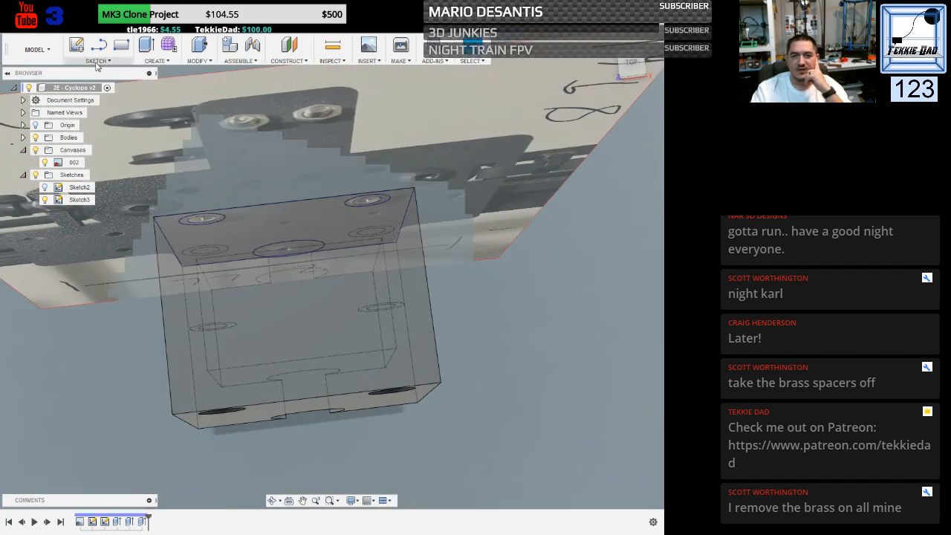
left_click(76, 46)
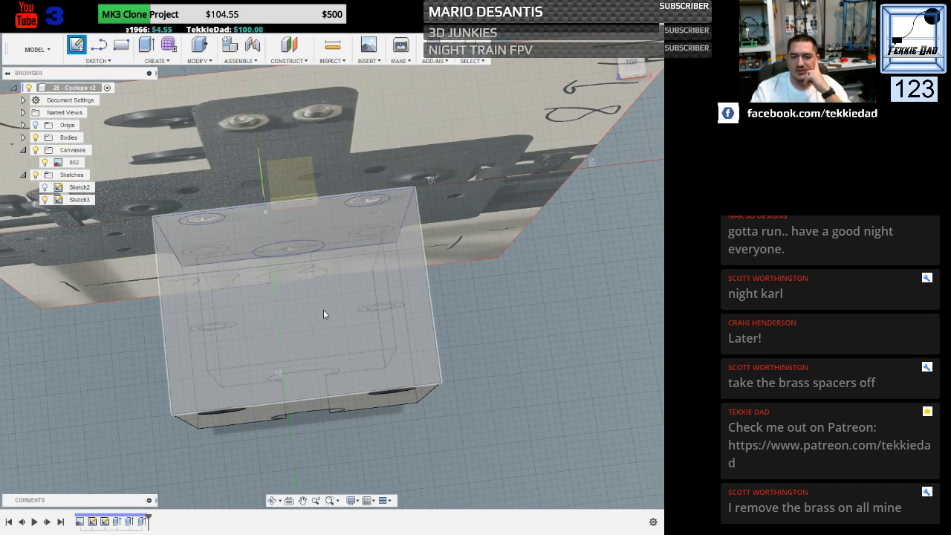
left_click(323, 309)
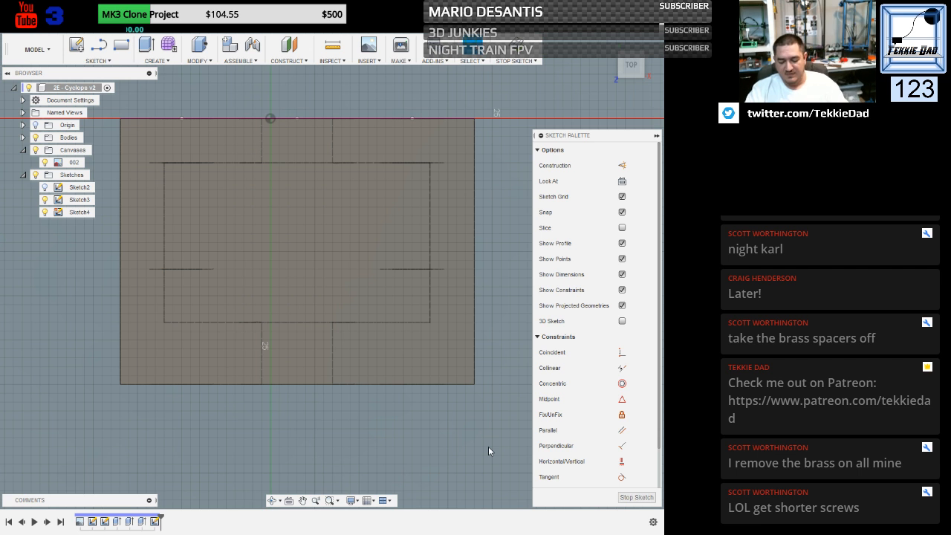
Draw a 5.5 mm line from the pocket outline's upper-right corner down along its right edge.
key("l")
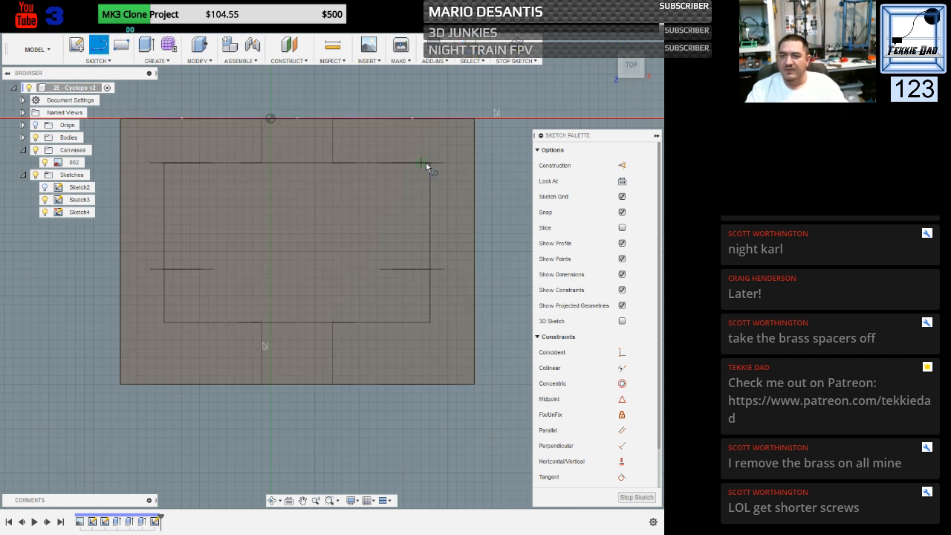
left_click(429, 163)
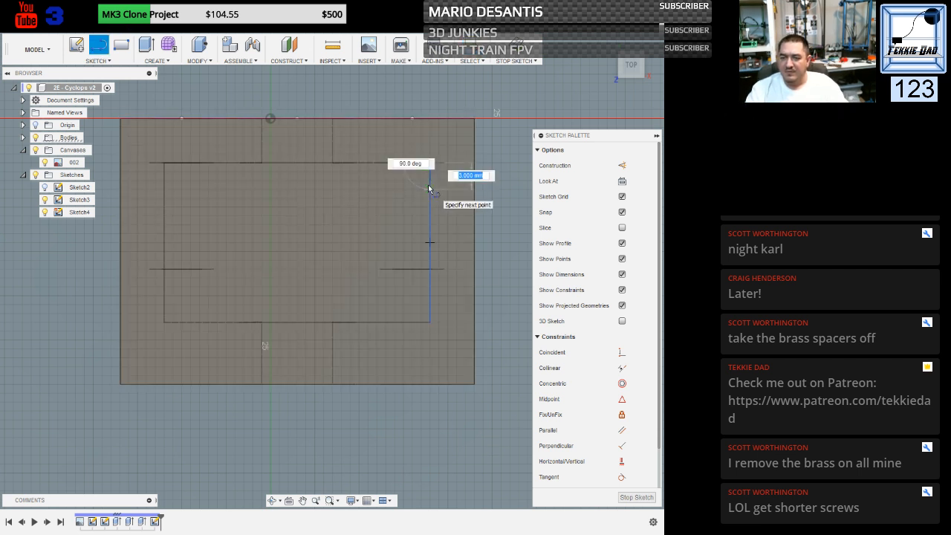
type("5.5")
key("Tab")
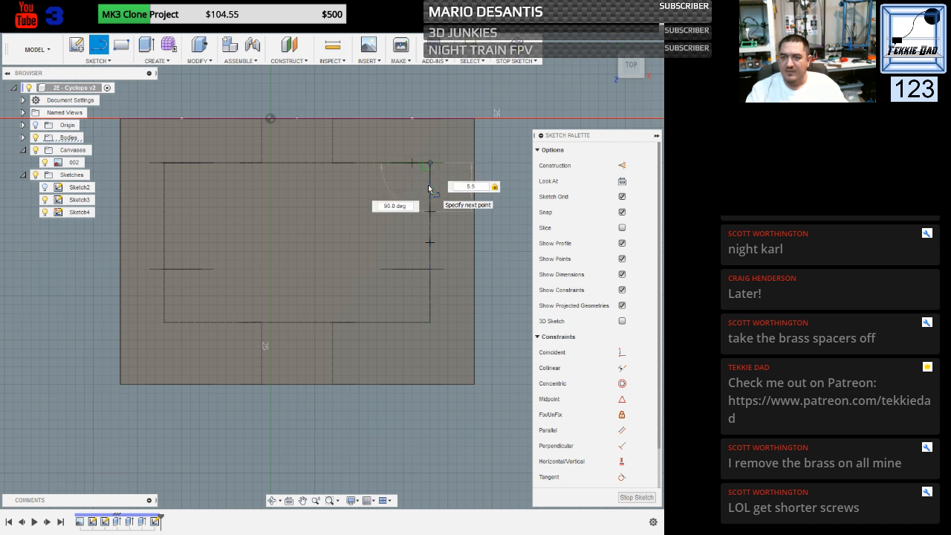
key("Return")
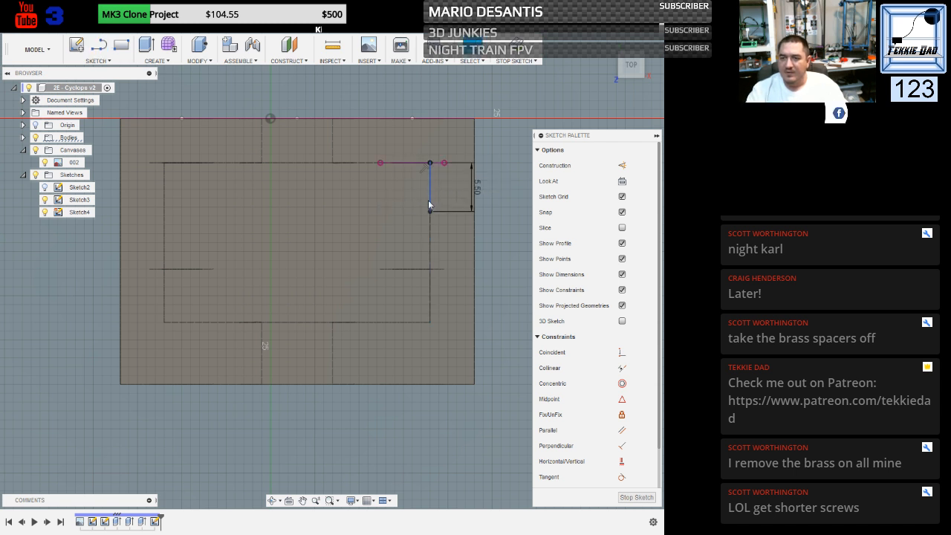
Draw a horizontal line from the short line's lower end to the pocket's left edge and make it a construction line.
key("l")
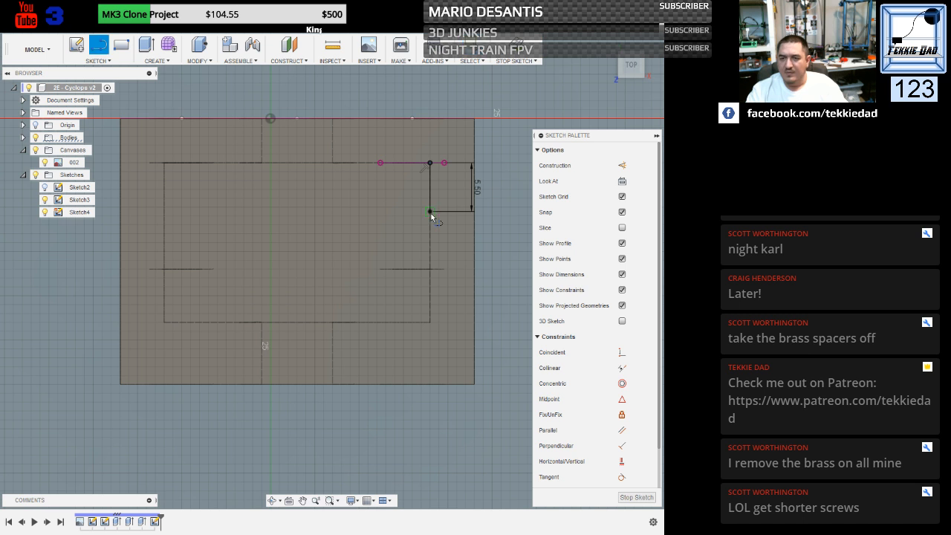
left_click(430, 211)
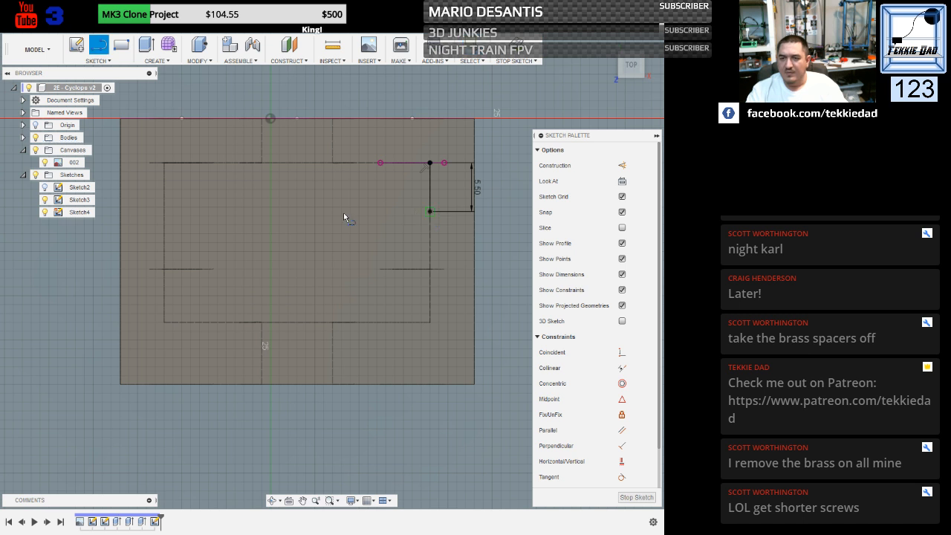
double_click(163, 212)
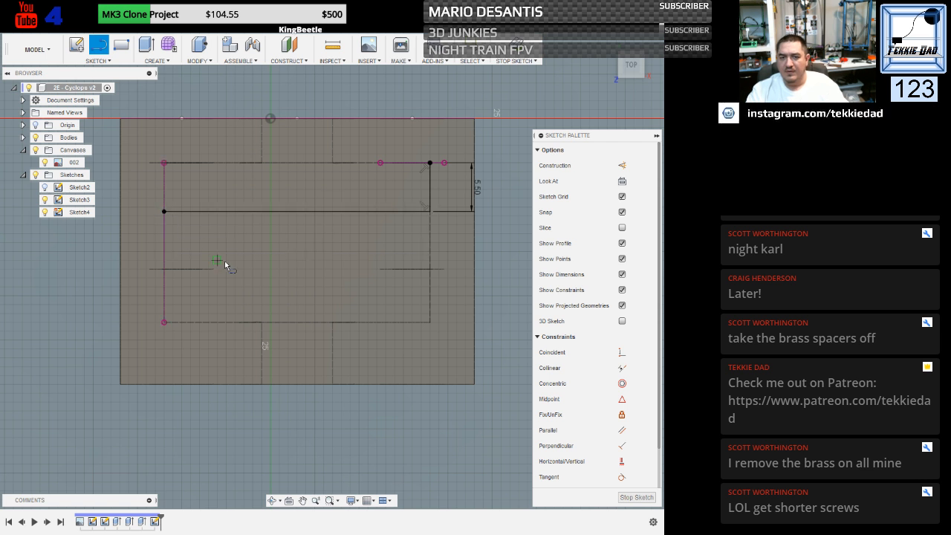
key("Escape")
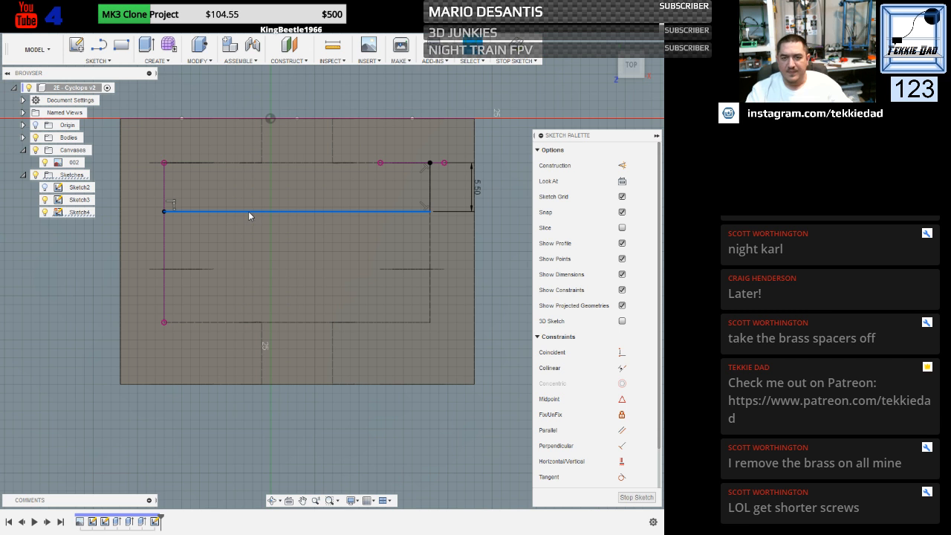
left_click(249, 211)
key("x")
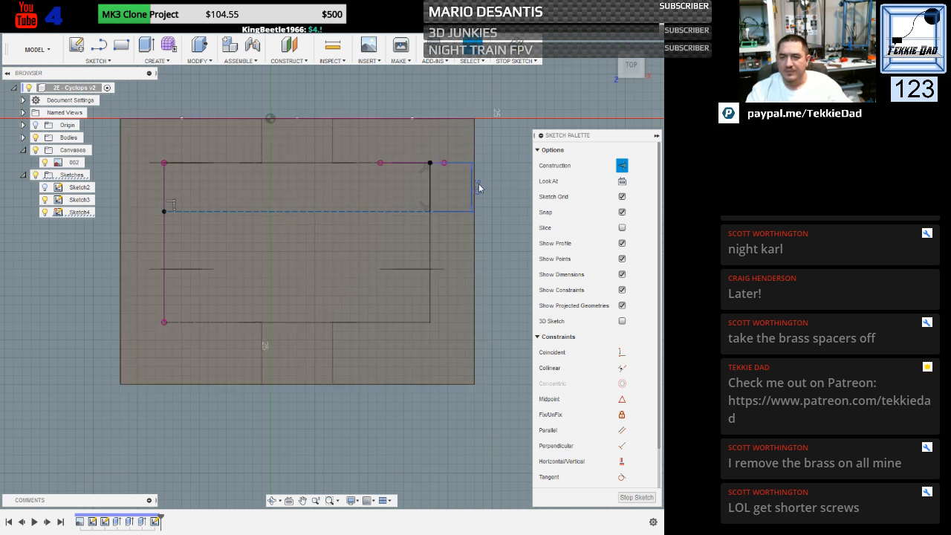
Move the vertical 5.5 mm dimension outside the block and convert the short vertical line to construction.
left_click(479, 184)
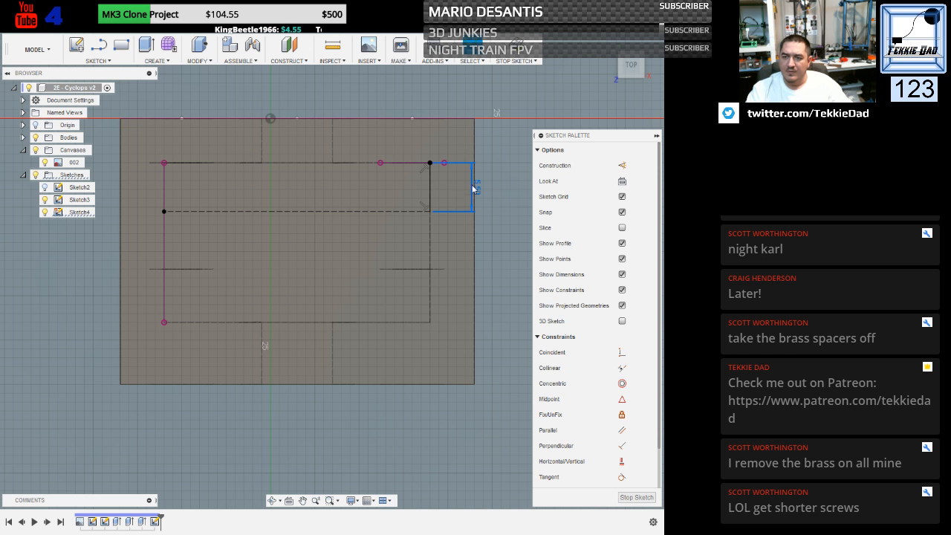
left_click_drag(473, 188, 509, 187)
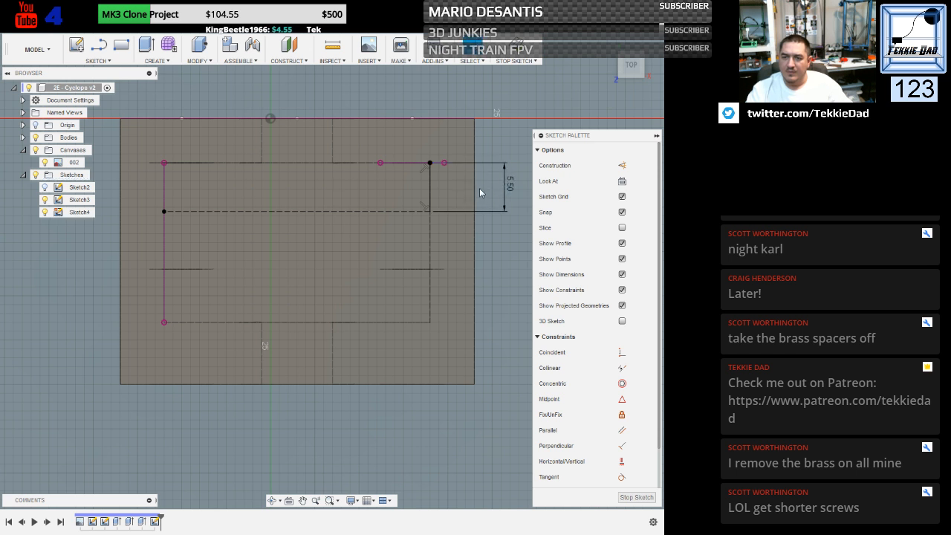
left_click(429, 189)
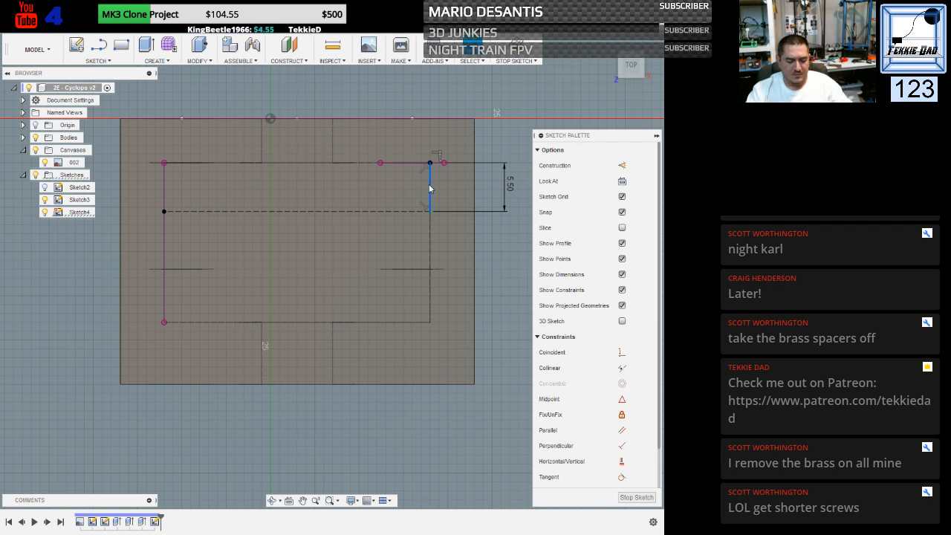
key("x")
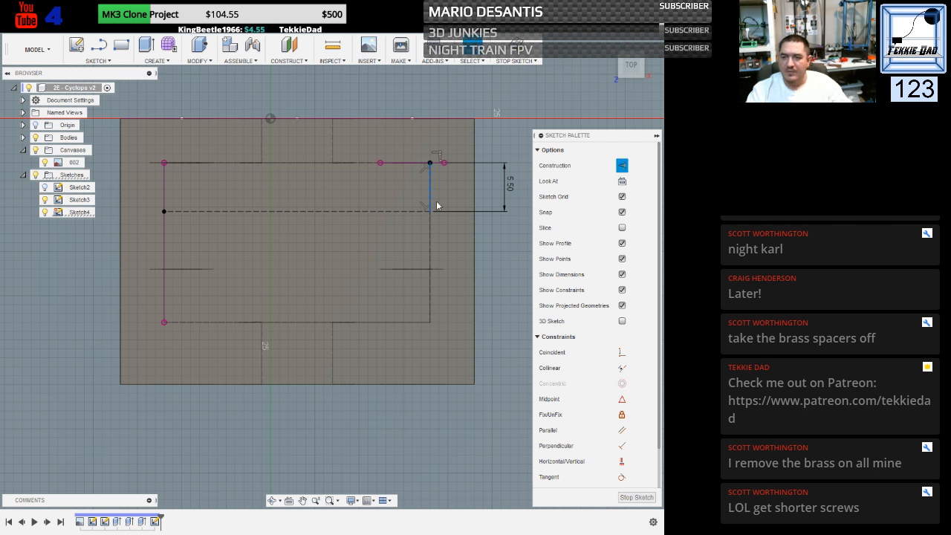
left_click(510, 247)
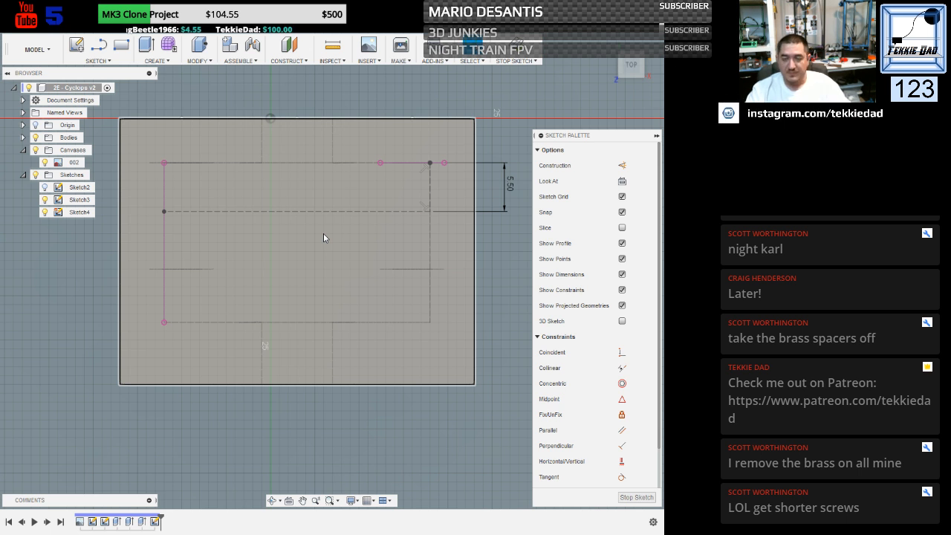
Draw a 5.5 mm line inward from the horizontal construction line's left end and convert it to construction.
key("l")
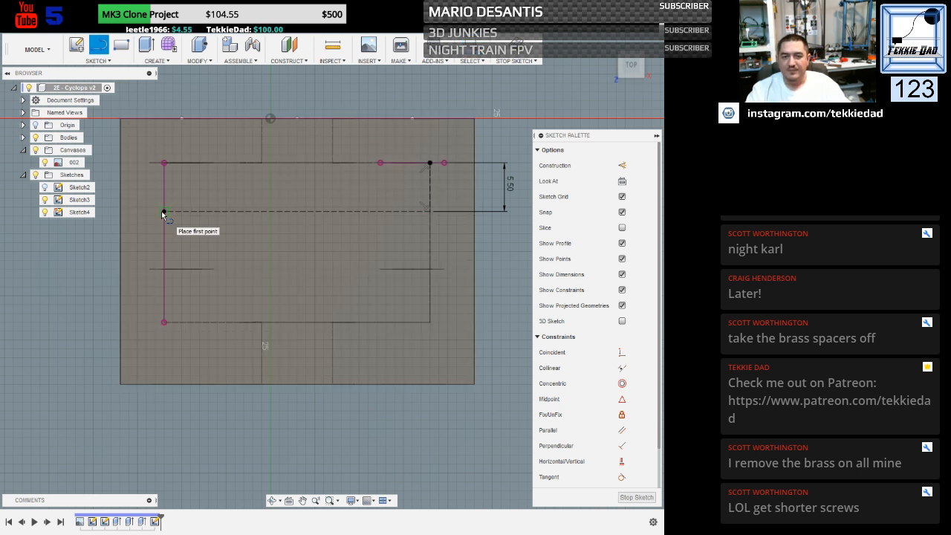
left_click(164, 212)
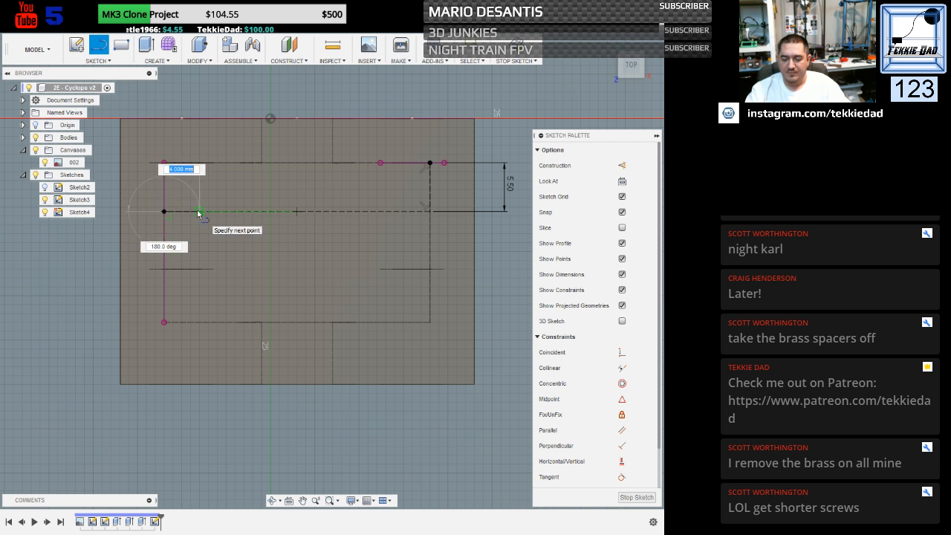
type("5.5")
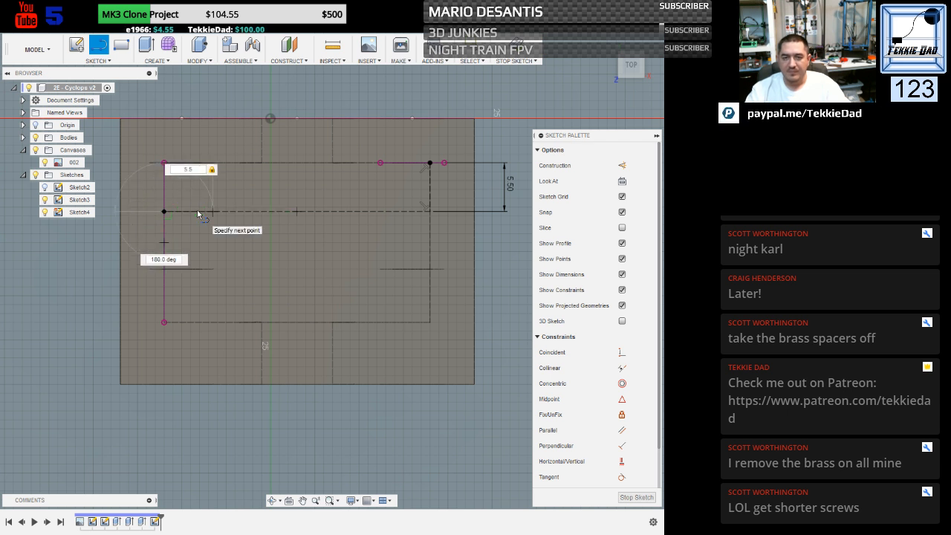
key("Return")
key("Escape")
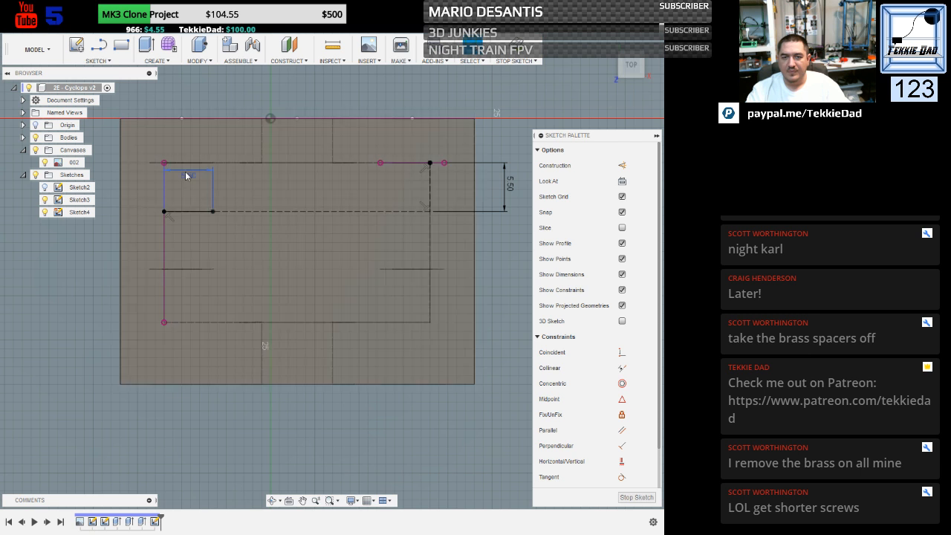
left_click(186, 176)
left_click(184, 214)
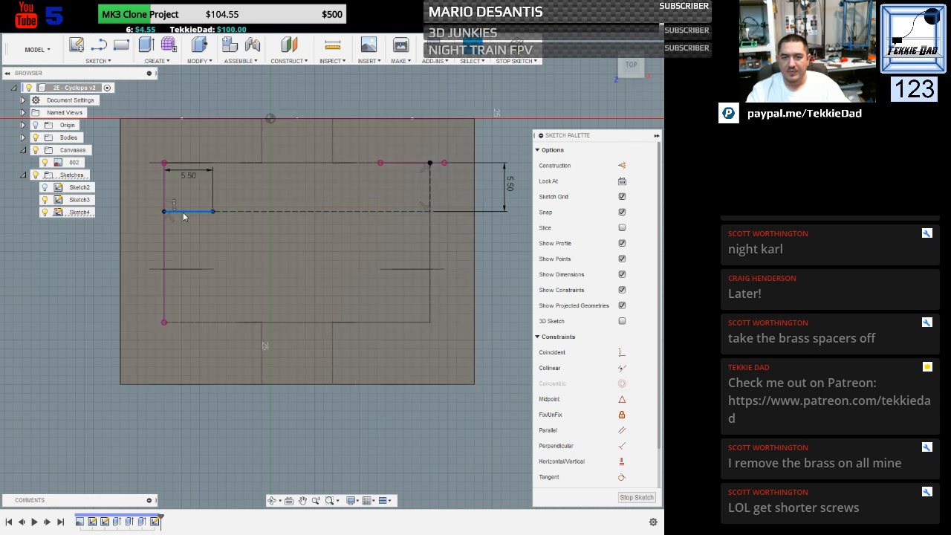
key("x")
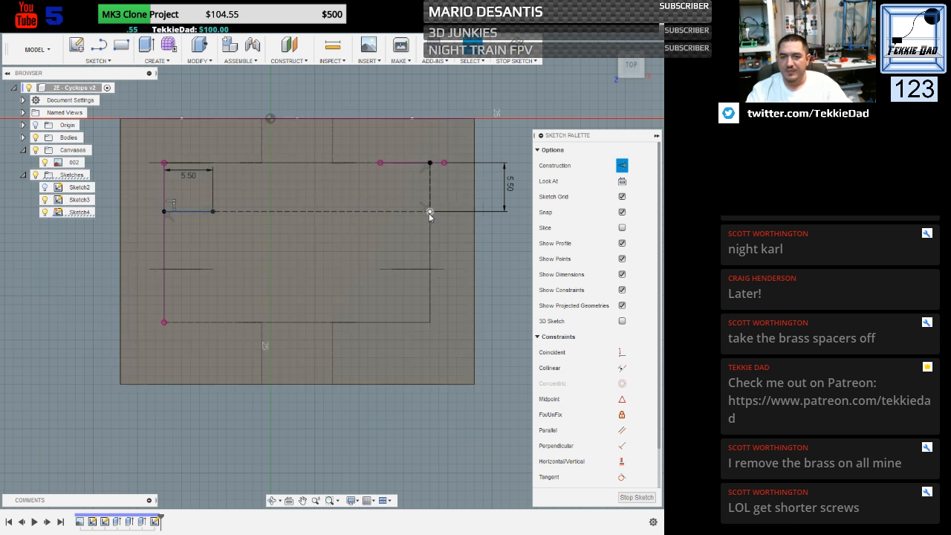
key("l")
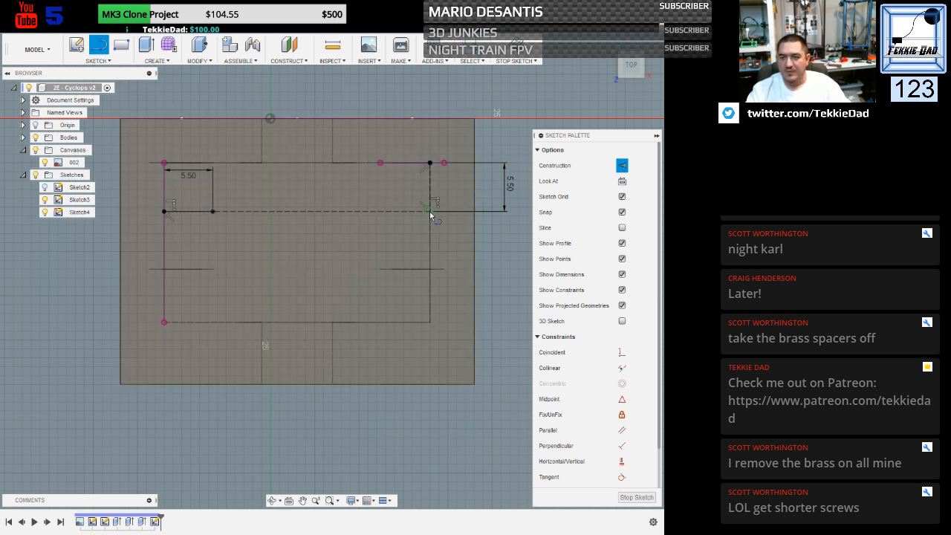
left_click(429, 211)
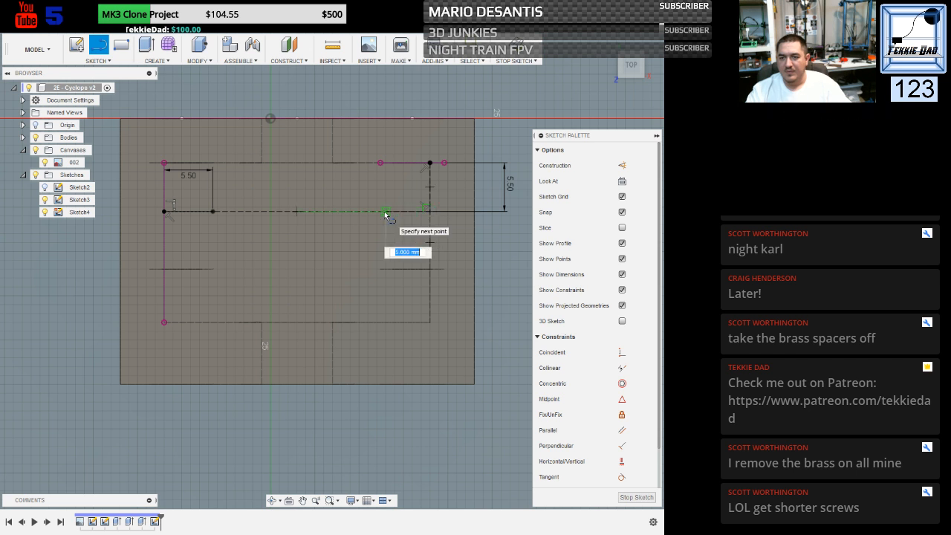
key("Escape")
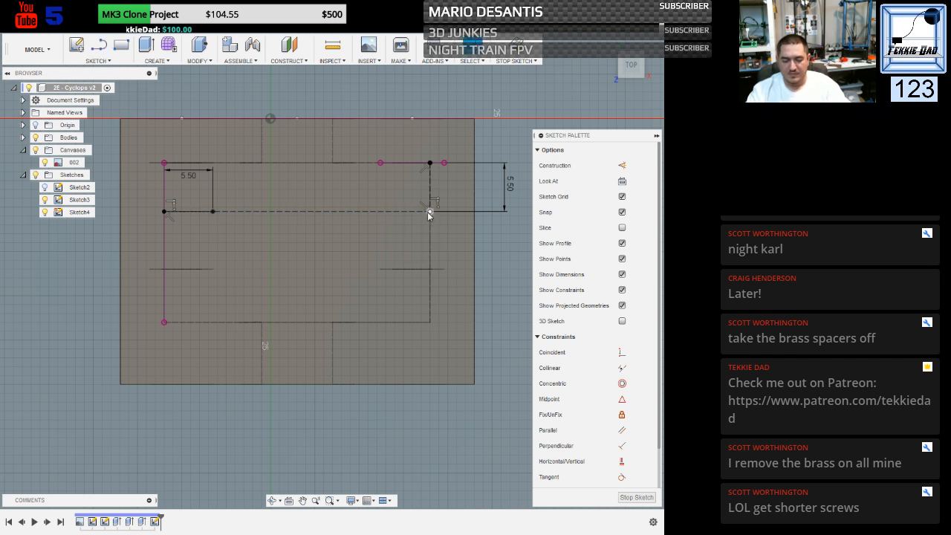
Draw a 5.5 mm line inward from the horizontal construction line's right end and convert it to construction.
key("l")
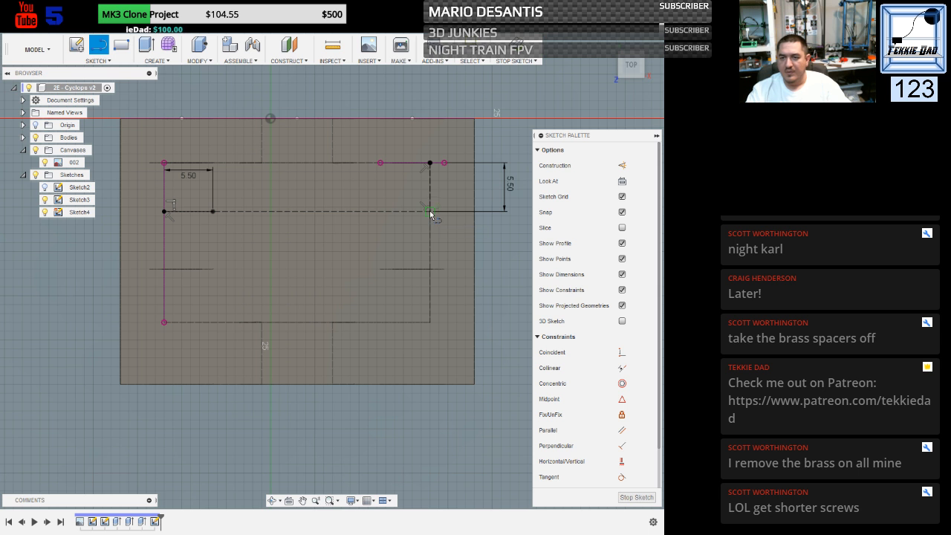
left_click(430, 212)
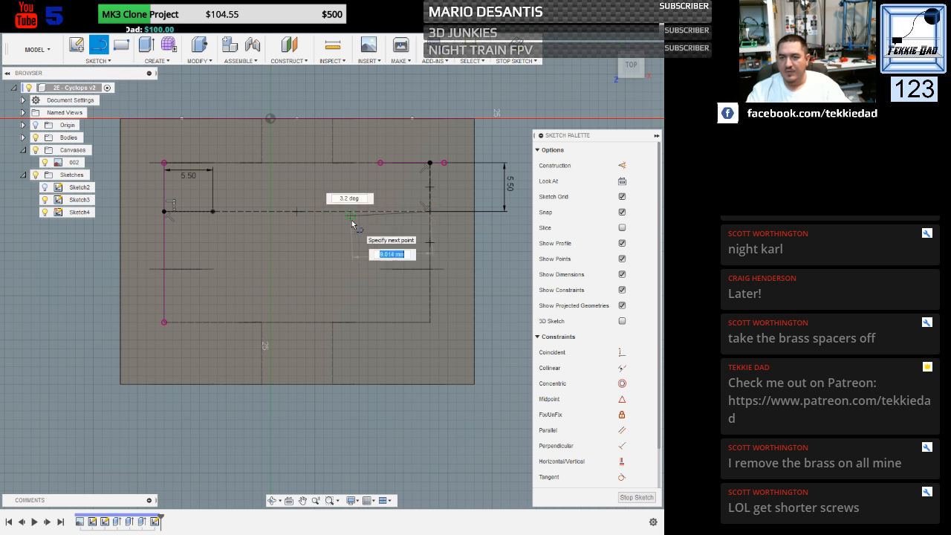
type("5.5")
key("Tab")
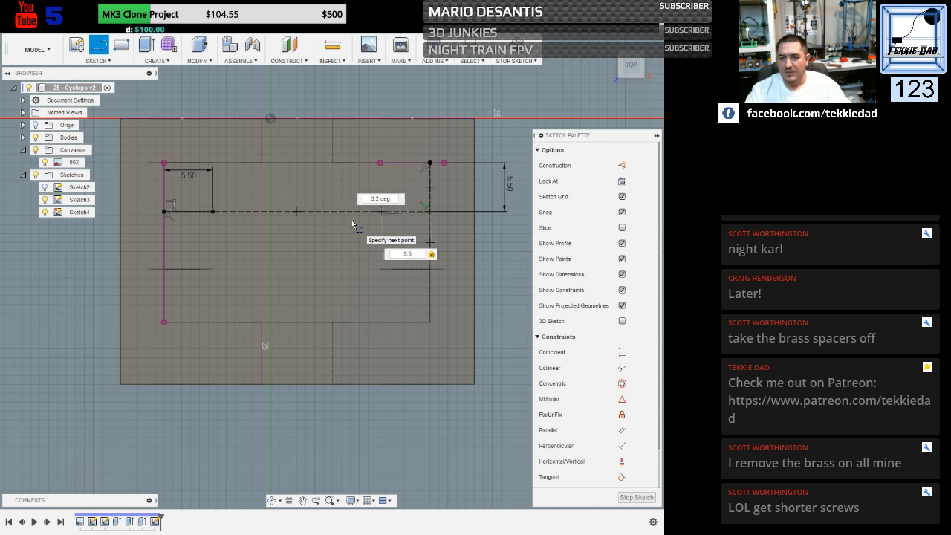
key("Tab")
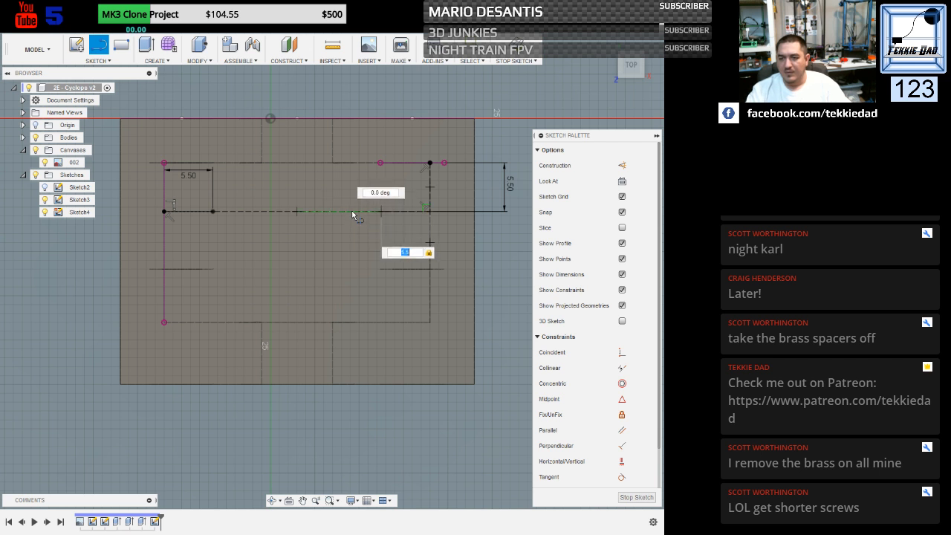
key("Return")
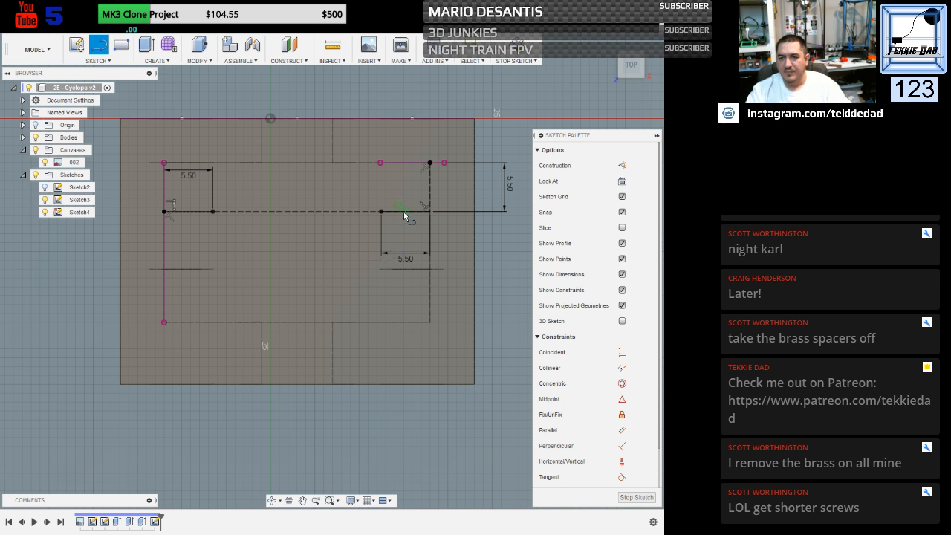
key("Escape")
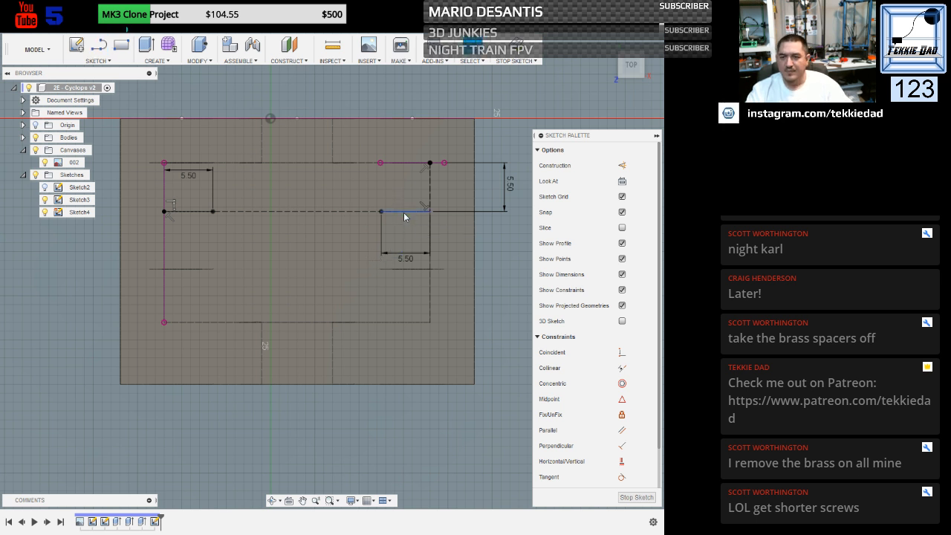
left_click(405, 216)
key("x")
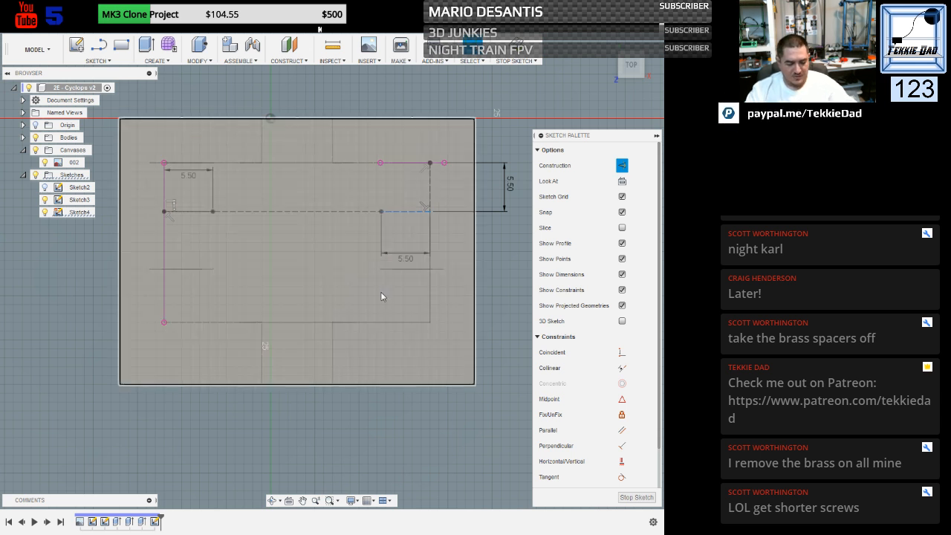
Draw an 11.2 mm diameter circle centred on the inner end of the right 5.5 mm construction line.
key("c")
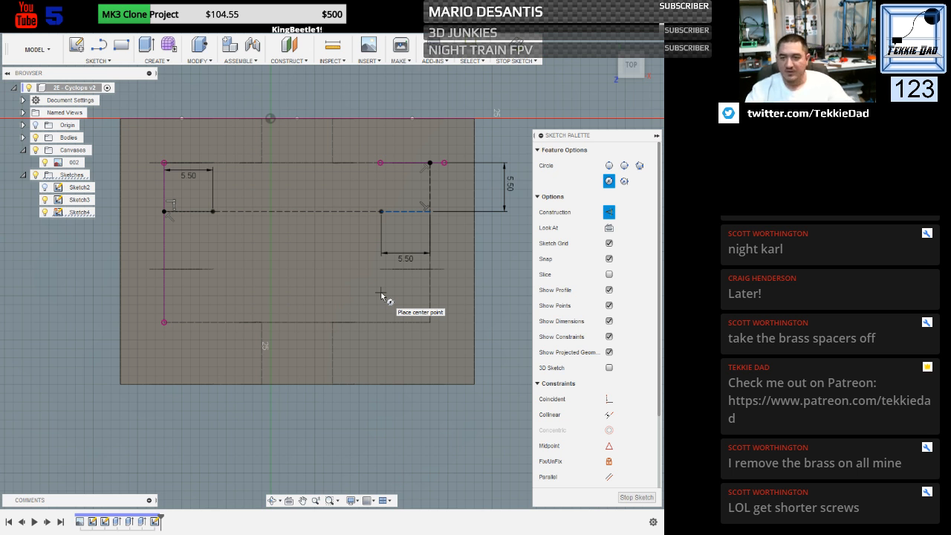
left_click(382, 213)
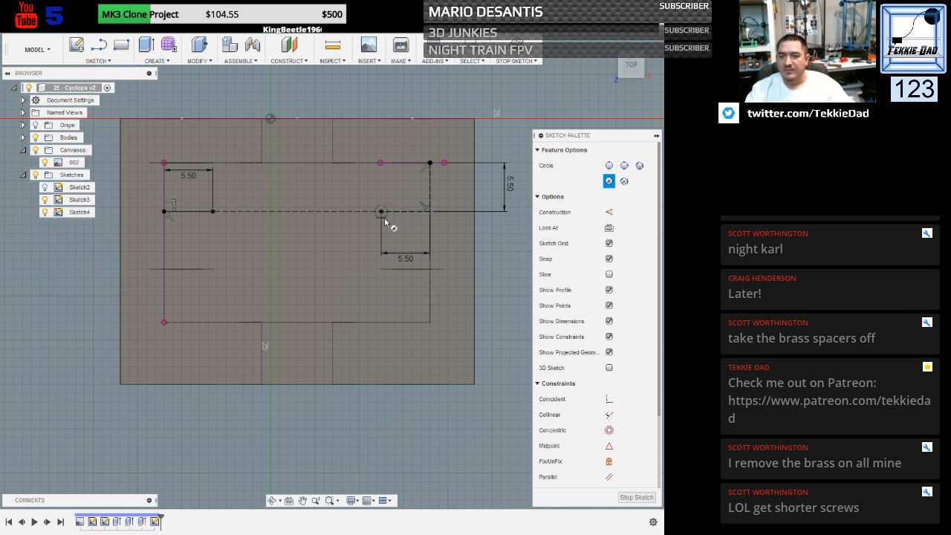
type("12")
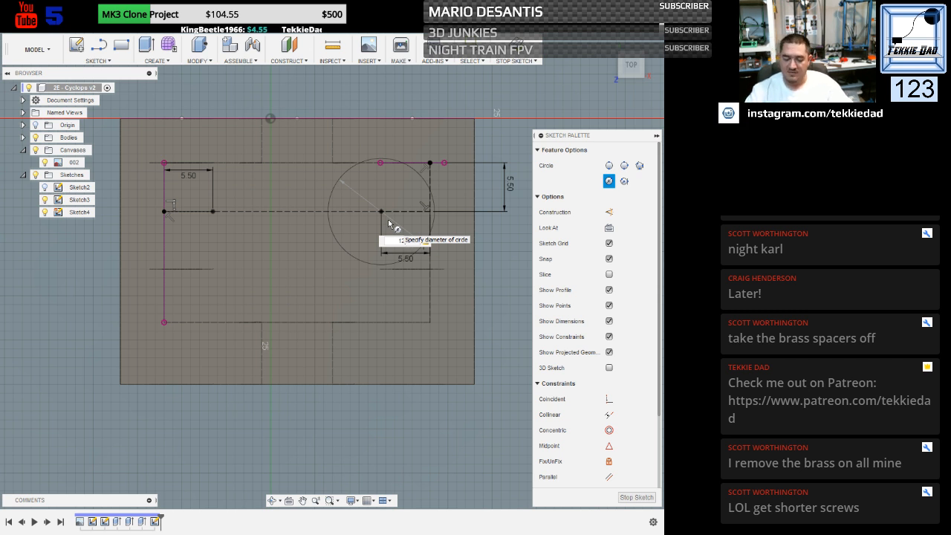
key("BackSpace")
key("BackSpace")
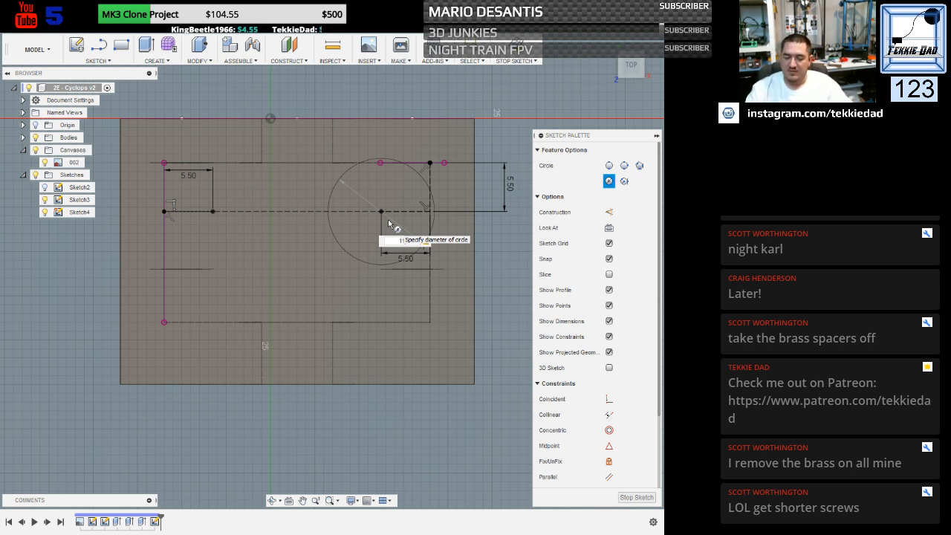
type("11.")
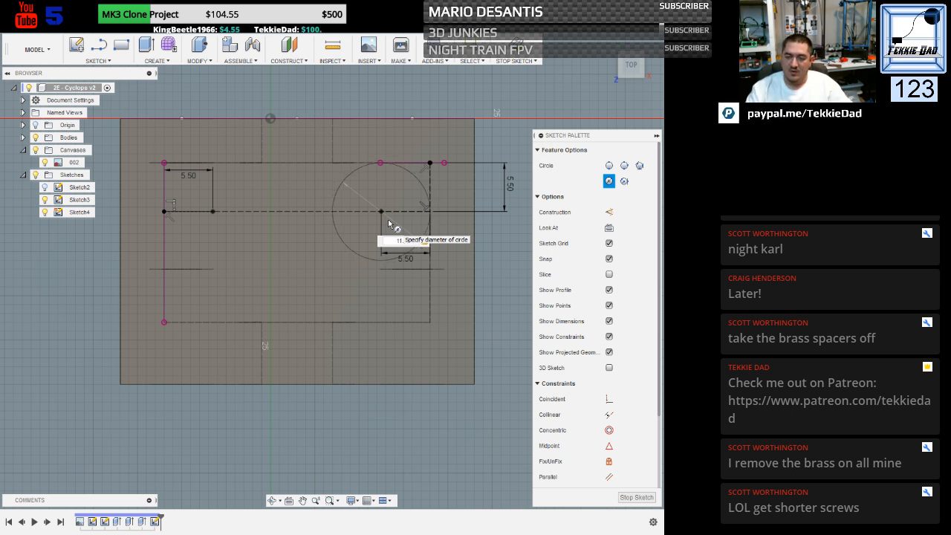
type("52")
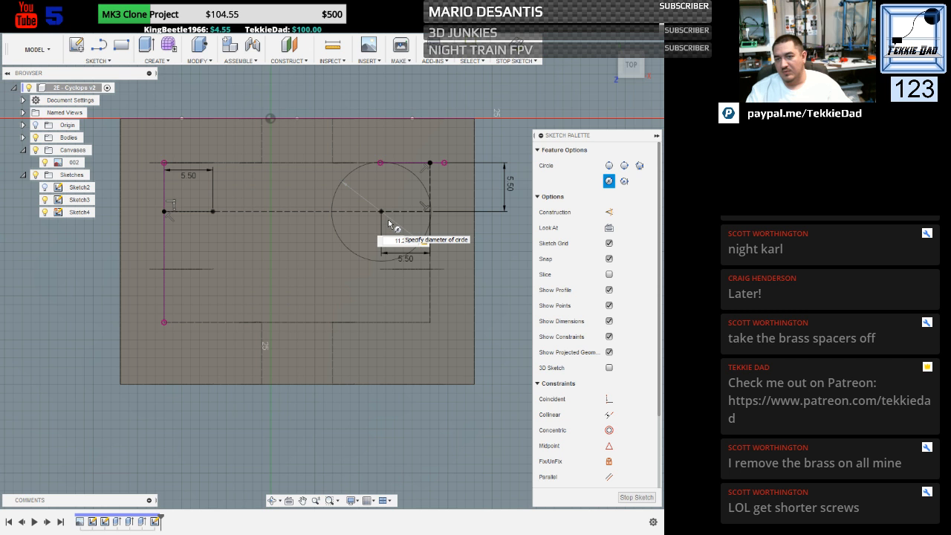
key("Return")
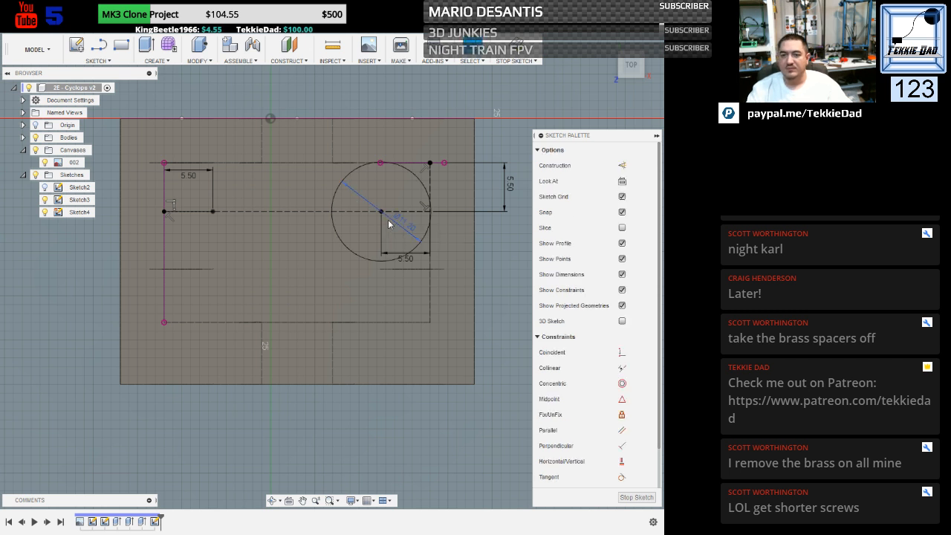
key("Escape")
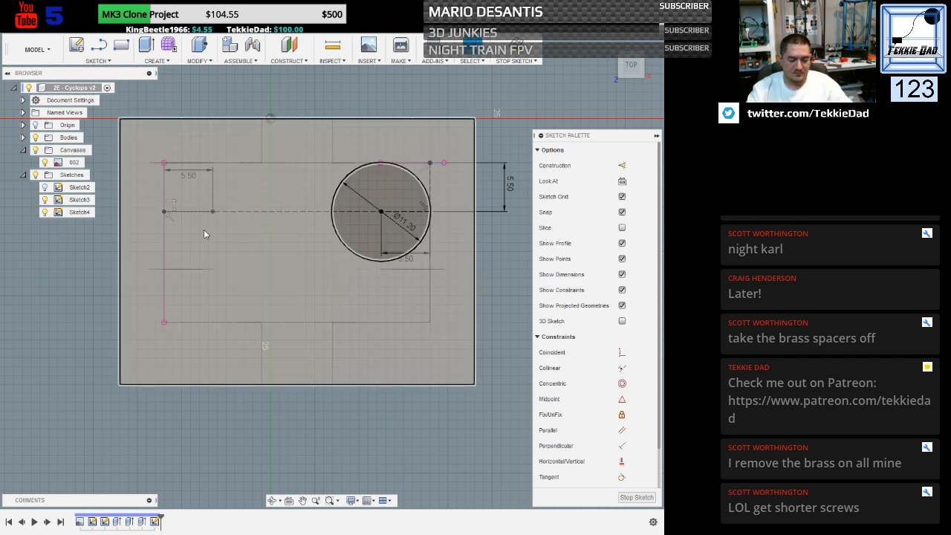
Draw an 11.2 mm diameter circle centred on the inner end of the left 5.5 mm line and finish the sketch.
key("c")
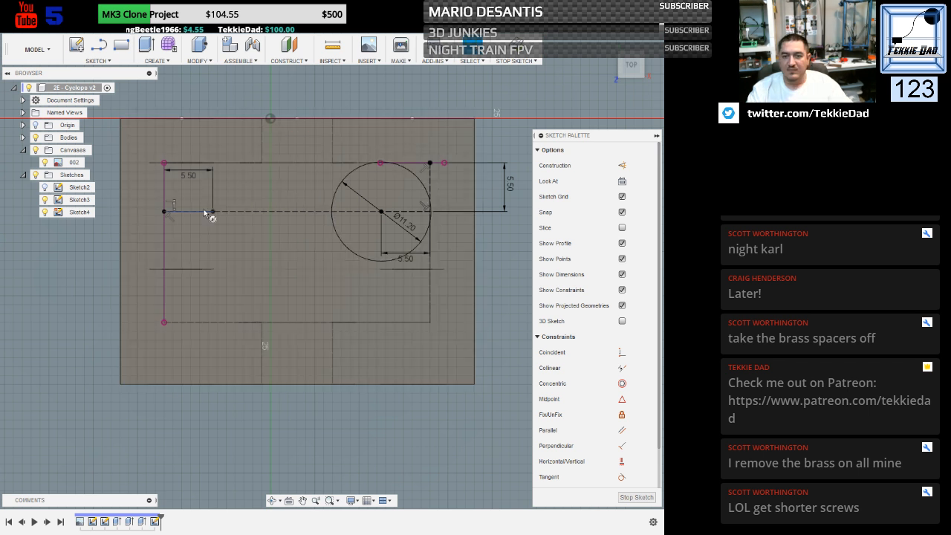
left_click(213, 213)
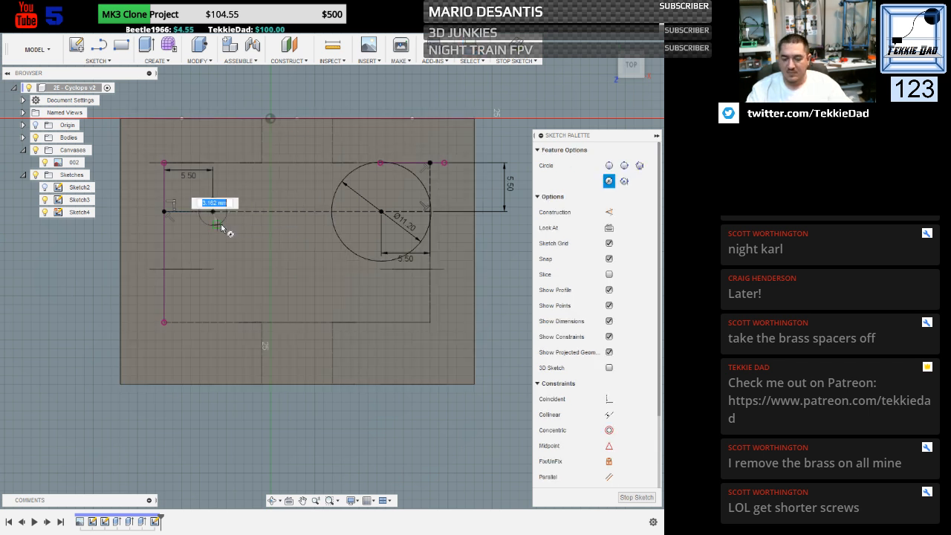
type("11.2")
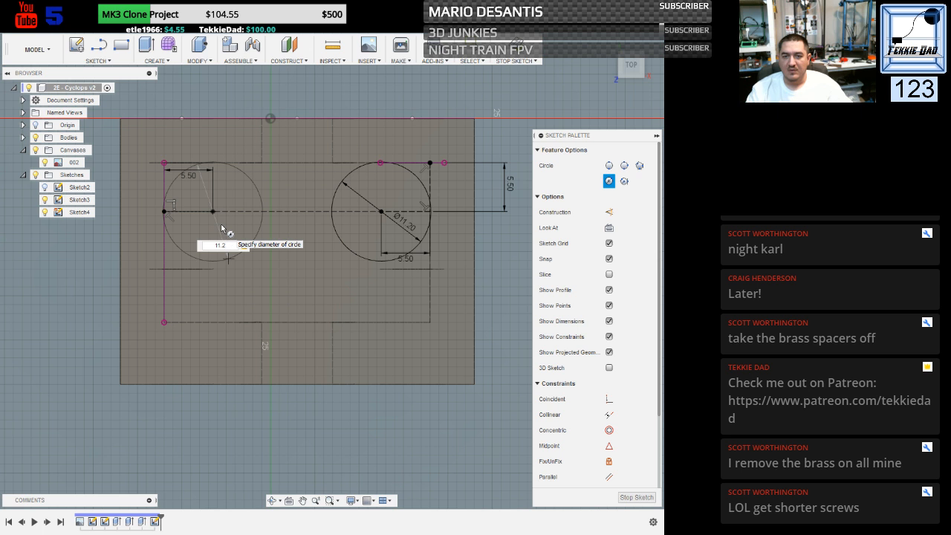
key("Return")
key("Escape")
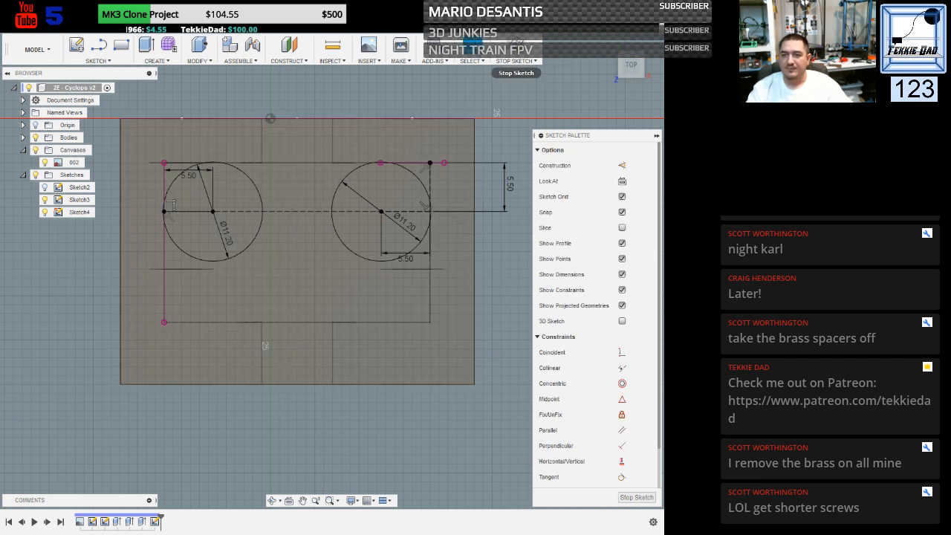
left_click(514, 51)
Extrude both 11.2 mm circle profiles 12 mm down into the block's top face as a cut.
mouse_move(498, 342)
middle_mouse_down("shift")
mouse_move(493, 275)
mouse_move(490, 303)
middle_mouse_up("shift")
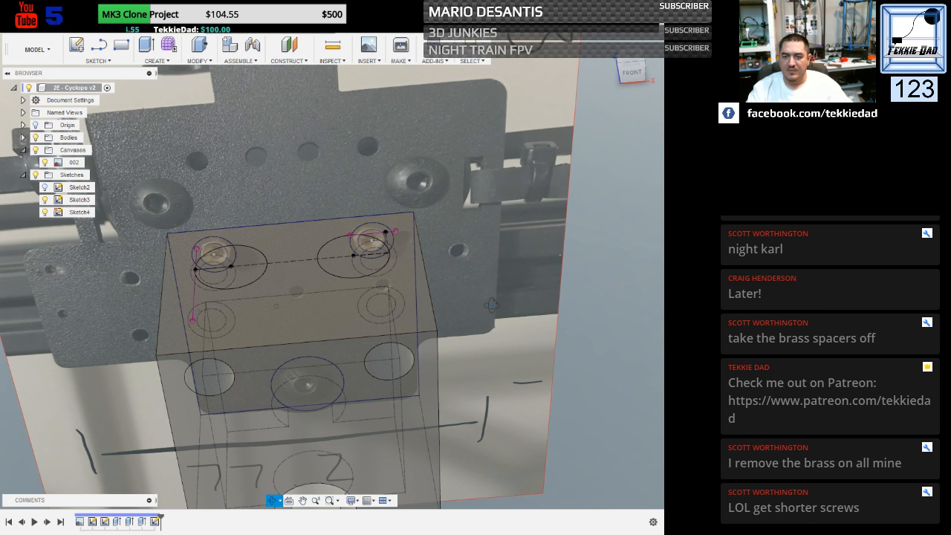
left_click(254, 274)
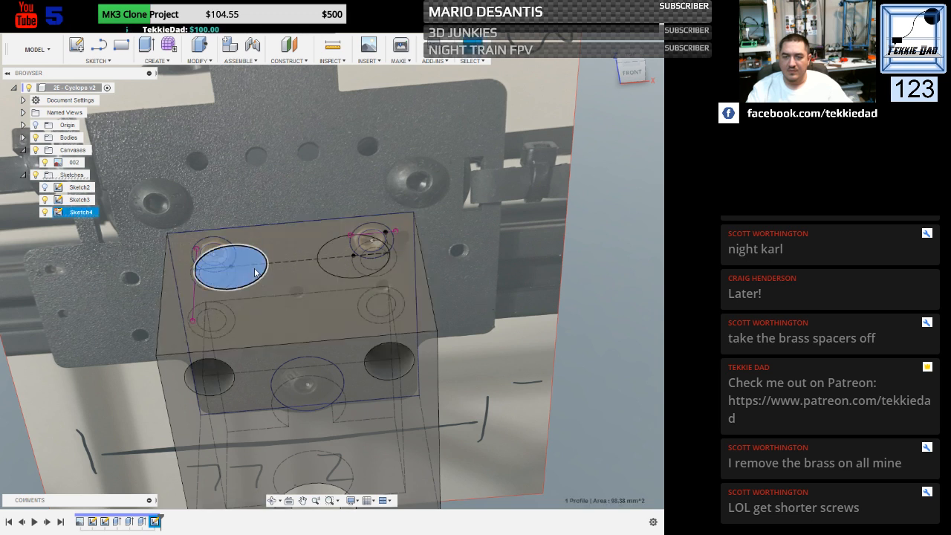
left_click(327, 268, "ctrl")
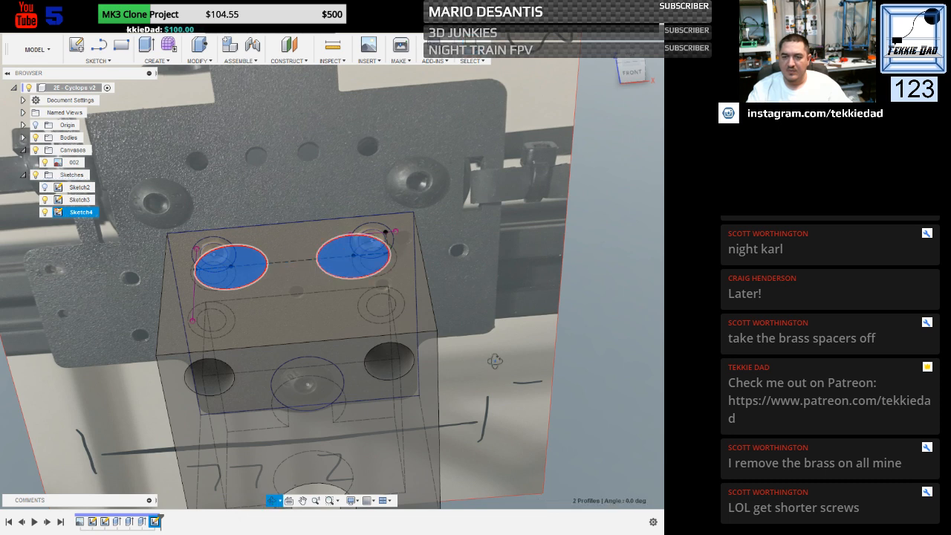
left_click_drag(495, 361, 489, 339)
middle_click_drag(502, 338, 505, 339, "shift")
key("e")
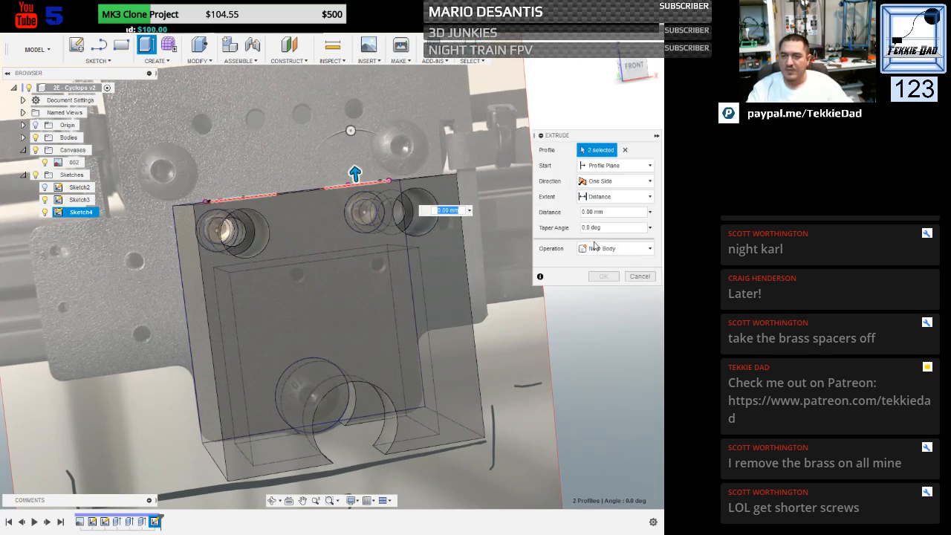
left_click(613, 181)
left_click(610, 190)
left_click(613, 196)
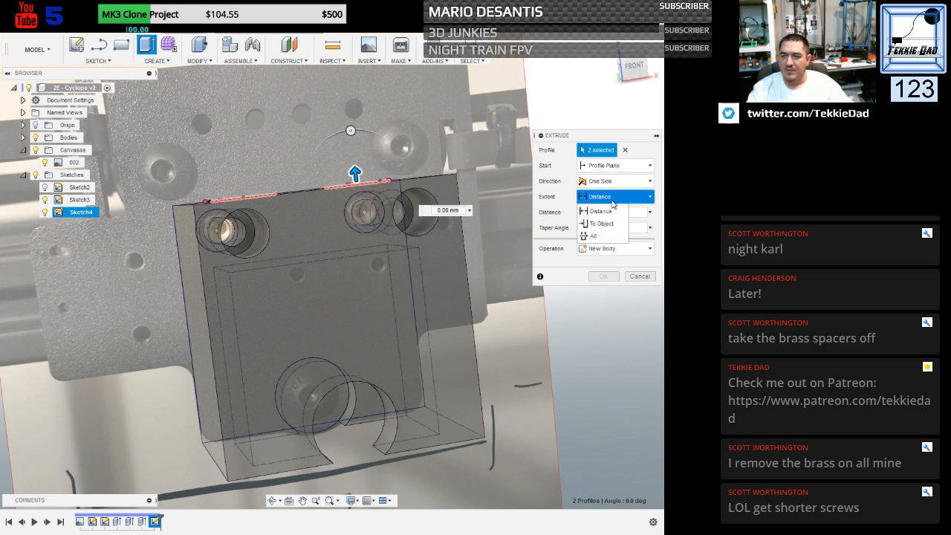
left_click(602, 224)
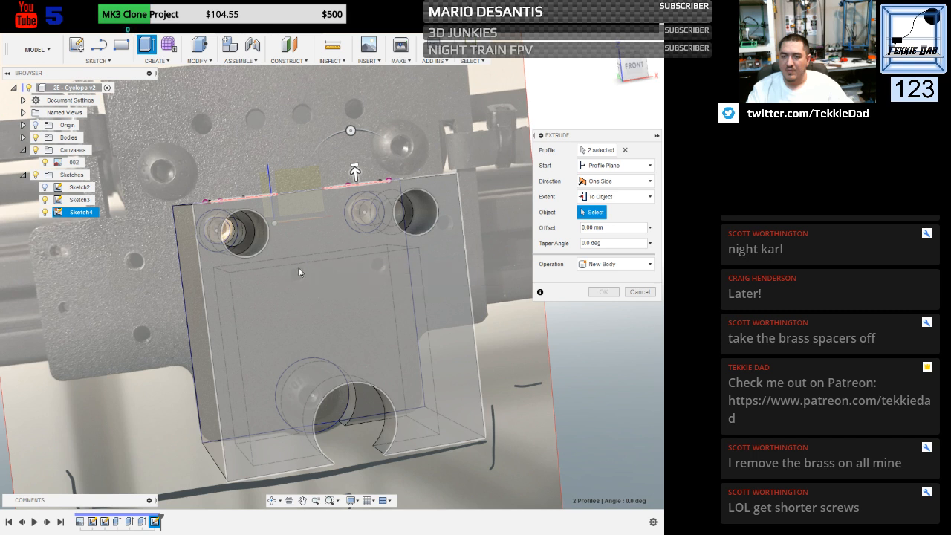
left_click(613, 197)
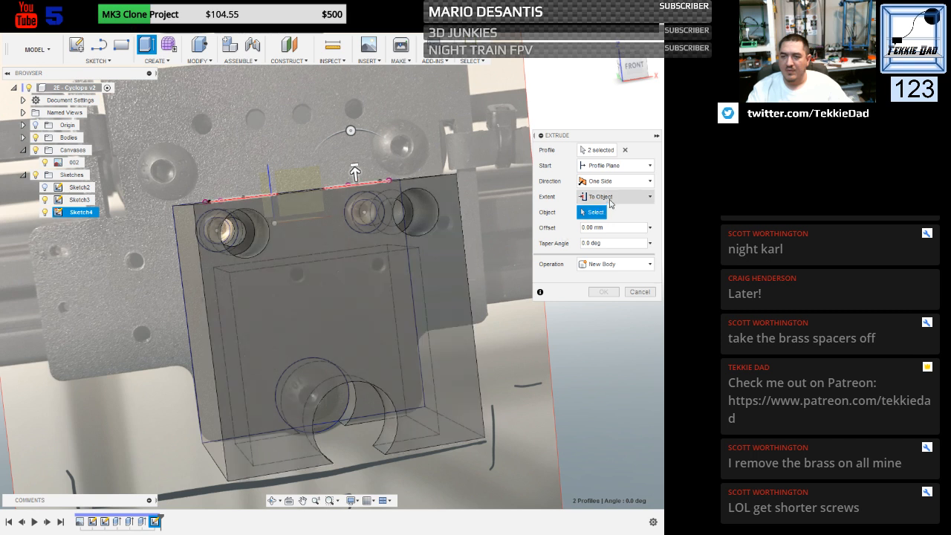
left_click(602, 211)
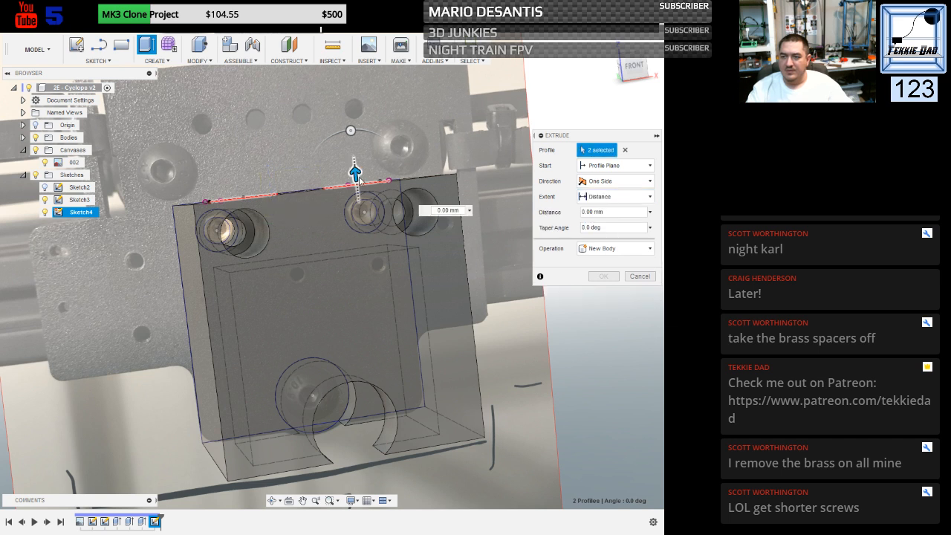
left_click_drag(355, 173, 364, 249)
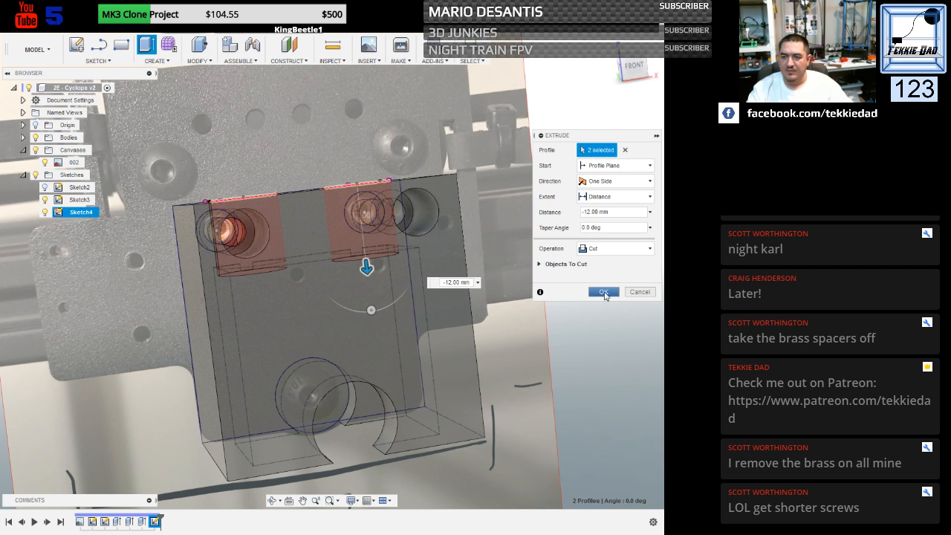
left_click(604, 292)
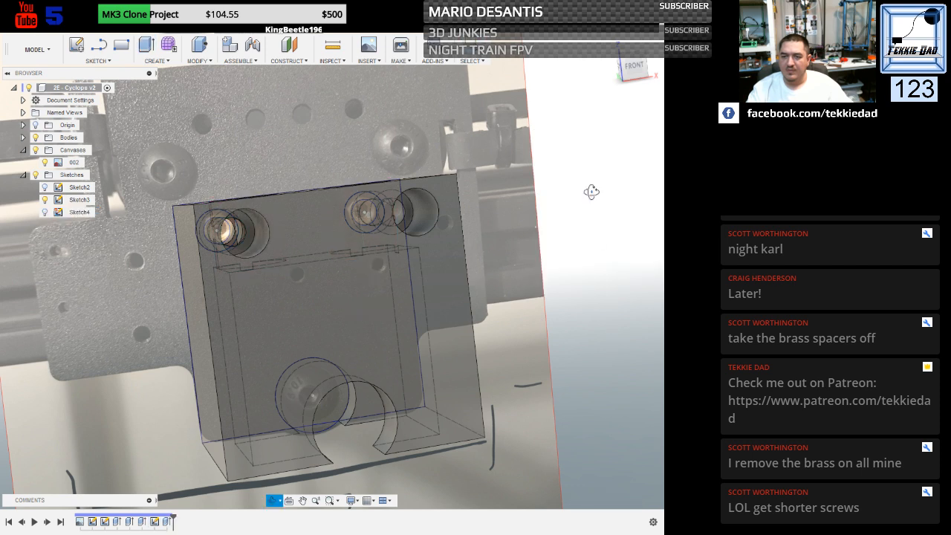
mouse_move(595, 229)
middle_mouse_down("shift")
mouse_move(582, 216)
mouse_move(570, 244)
mouse_move(592, 278)
mouse_move(605, 278)
mouse_move(592, 275)
mouse_move(592, 221)
mouse_move(620, 193)
mouse_move(601, 202)
mouse_move(592, 242)
mouse_move(607, 201)
mouse_move(593, 227)
mouse_move(588, 179)
mouse_move(590, 249)
mouse_move(587, 237)
middle_mouse_up("shift")
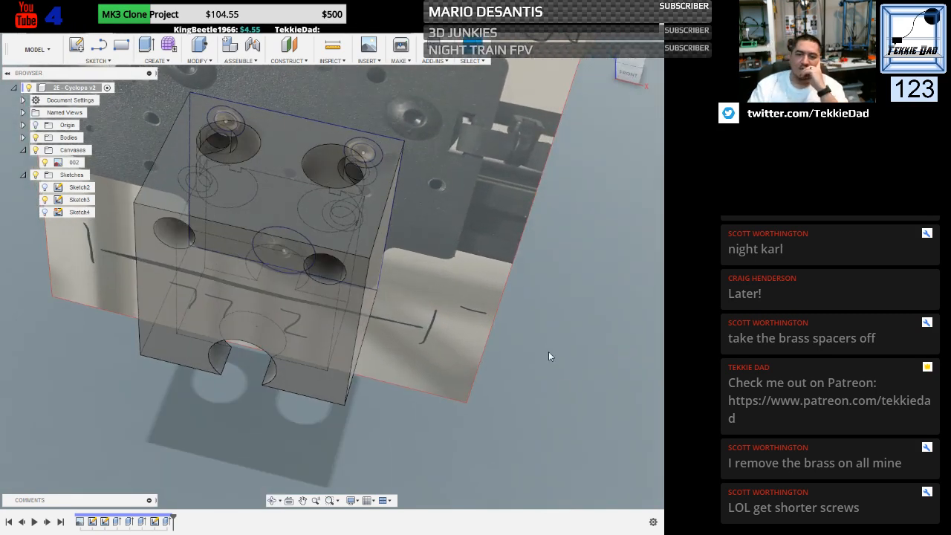
middle_click_drag(487, 432, 462, 420, "shift")
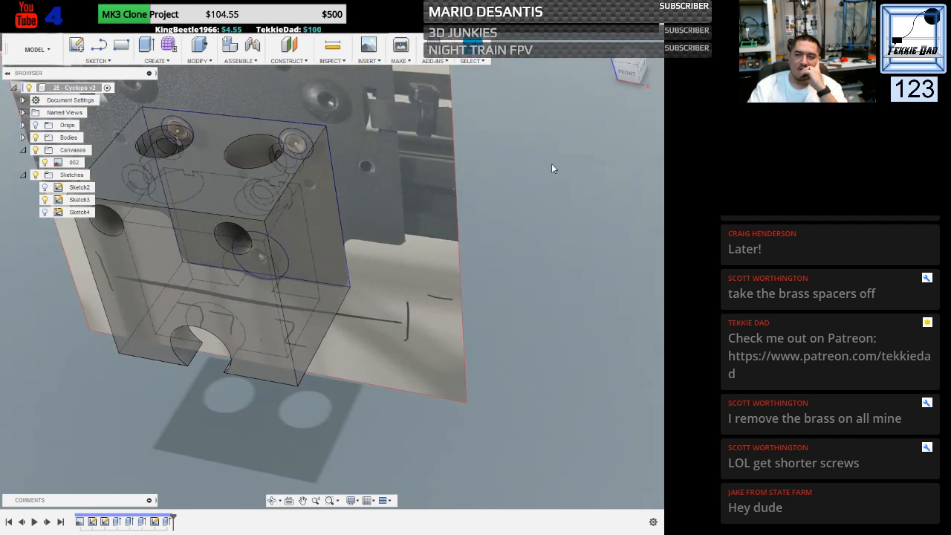
left_click(608, 43)
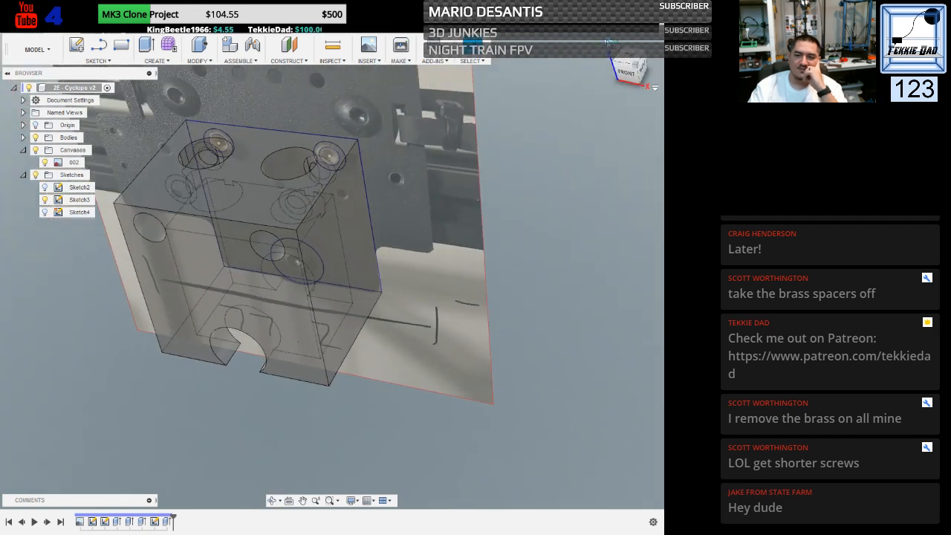
Hide the reference photo canvas 002 and examine the block's top holes, screw holes and hotend pocket from all sides.
scroll(365, 332, "up", 5)
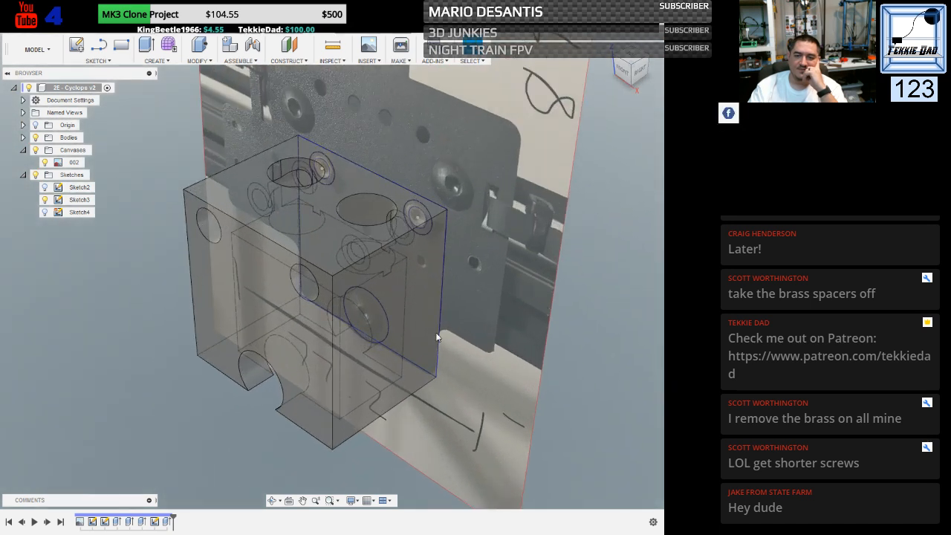
left_click(49, 163)
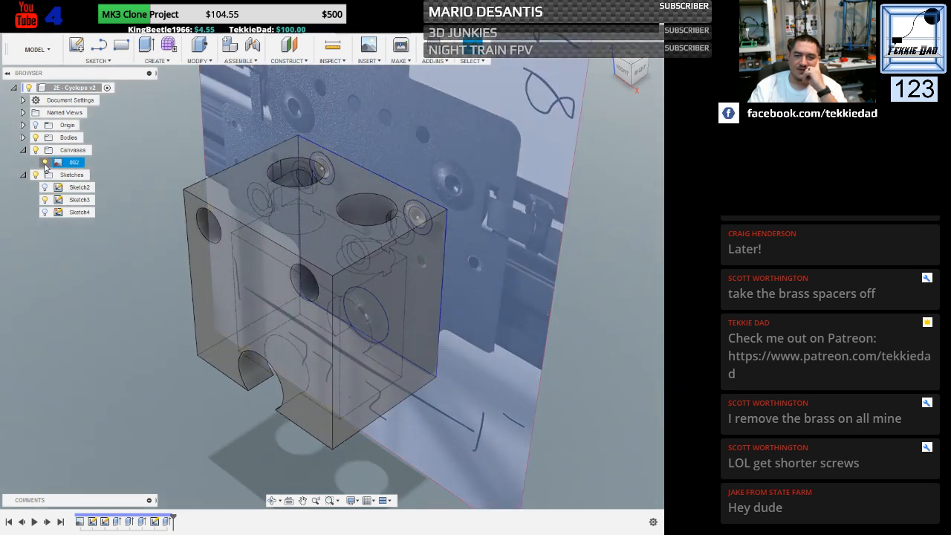
left_click(44, 163)
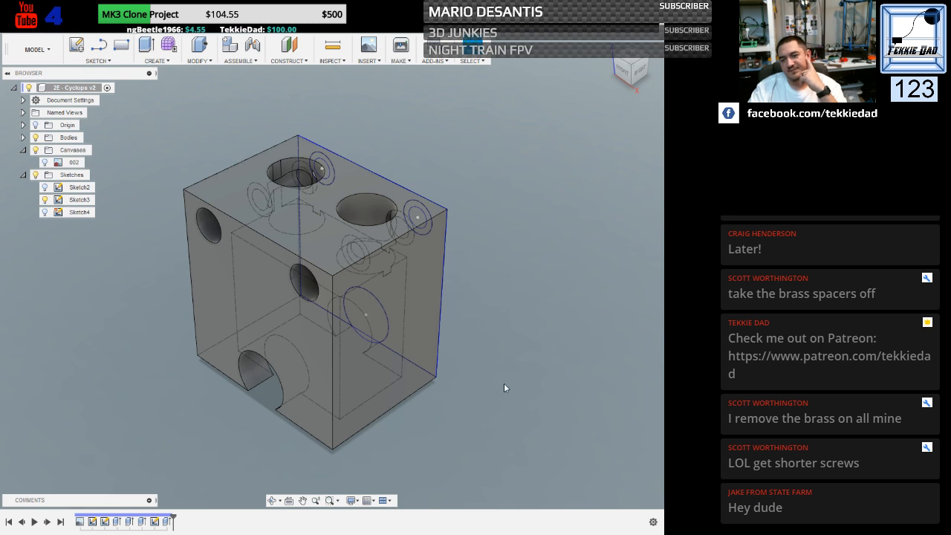
middle_click_drag(503, 387, 568, 421, "shift")
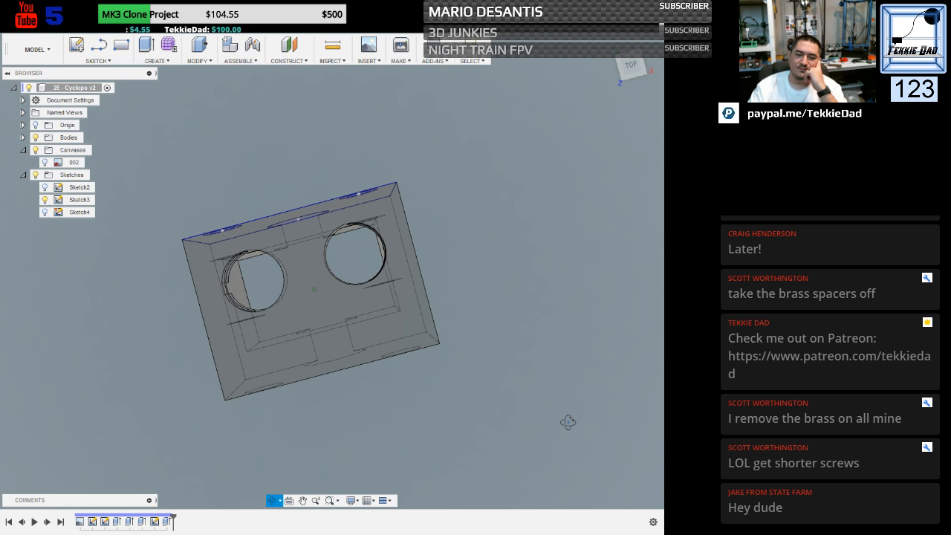
middle_click_drag(568, 422, 501, 394, "shift")
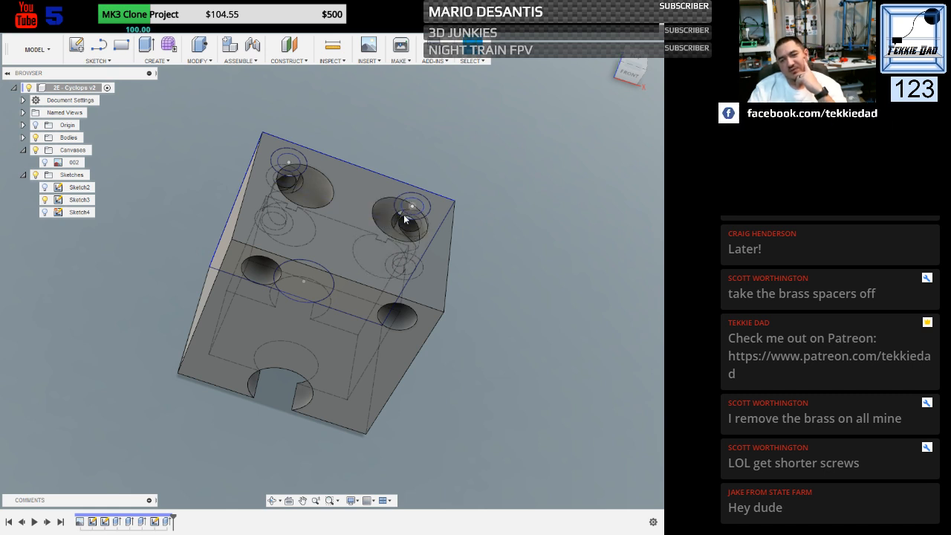
middle_click_drag(472, 178, 429, 194, "shift")
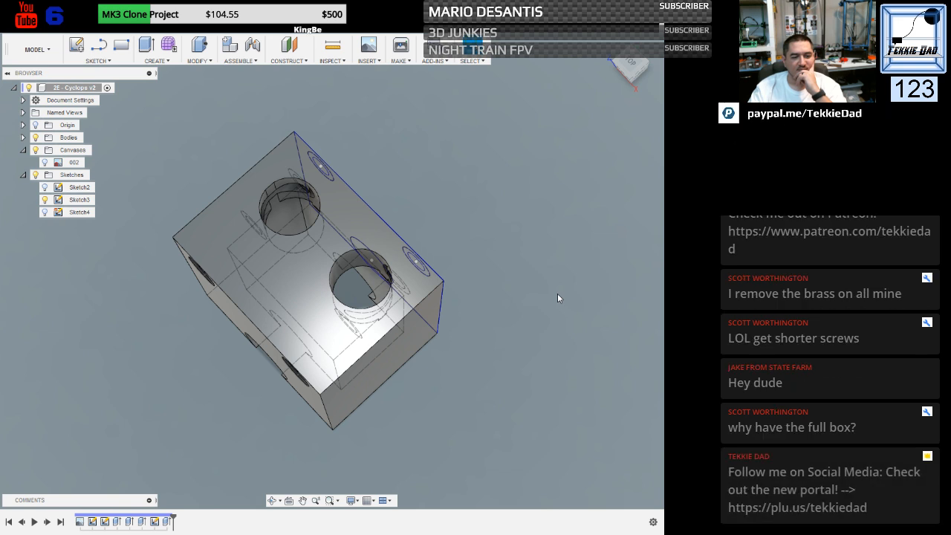
middle_click_drag(503, 428, 548, 357, "shift")
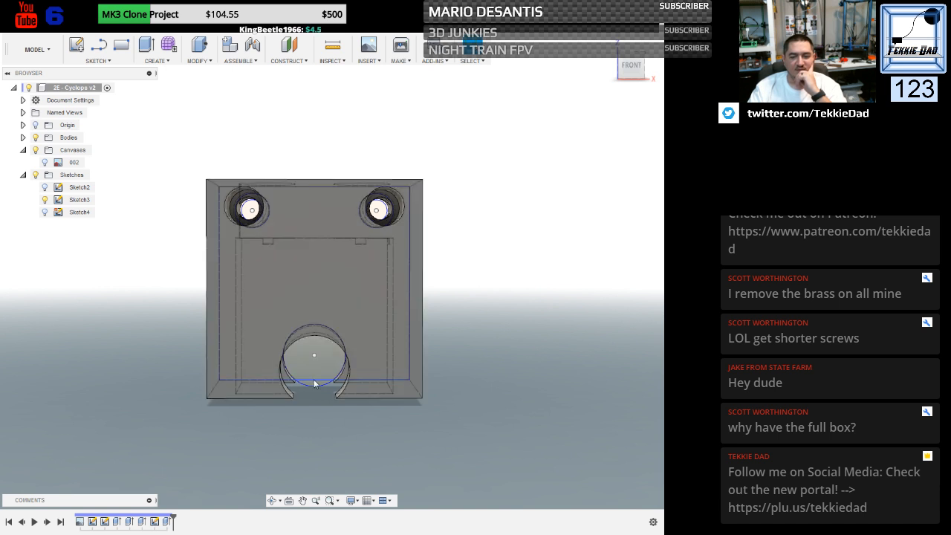
middle_click_drag(177, 397, 183, 332, "shift")
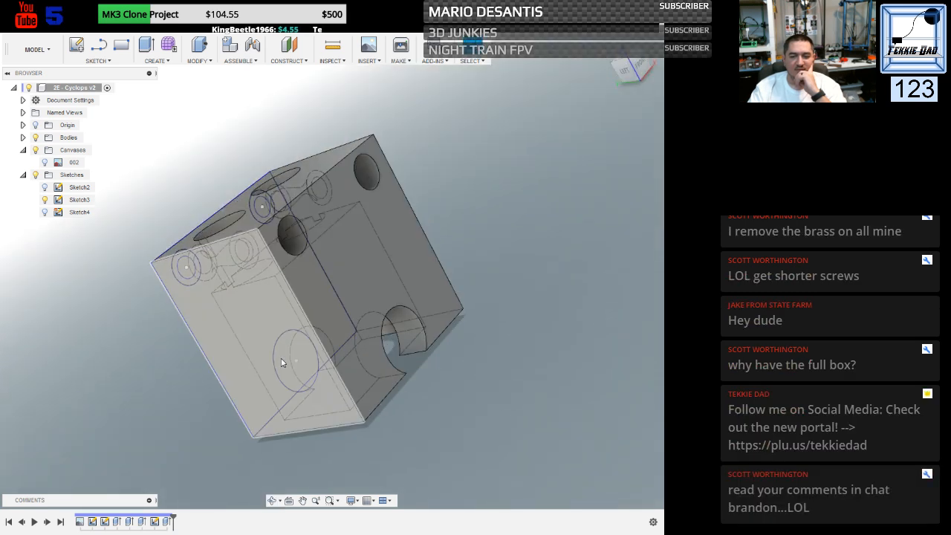
middle_click_drag(274, 384, 474, 445, "shift")
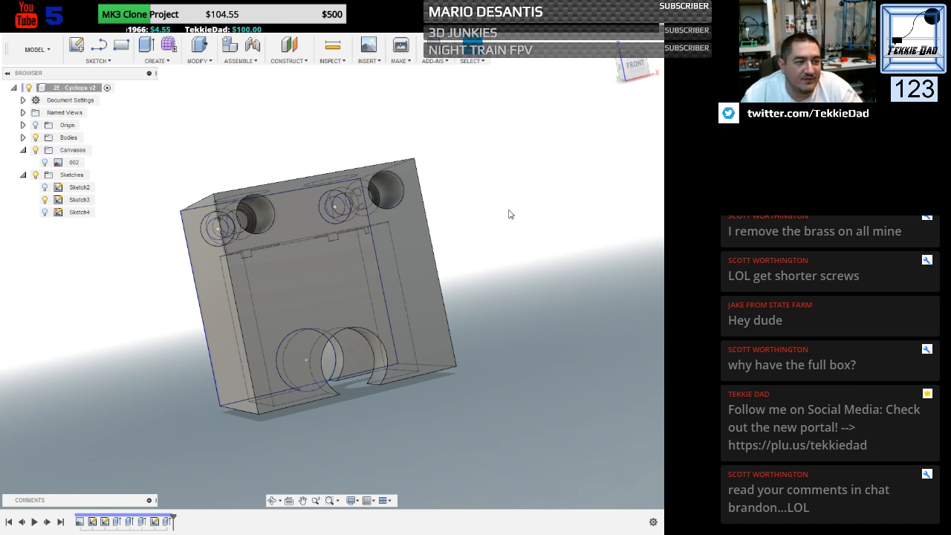
middle_click_drag(516, 189, 576, 208, "shift")
middle_click_drag(174, 308, 225, 290, "shift")
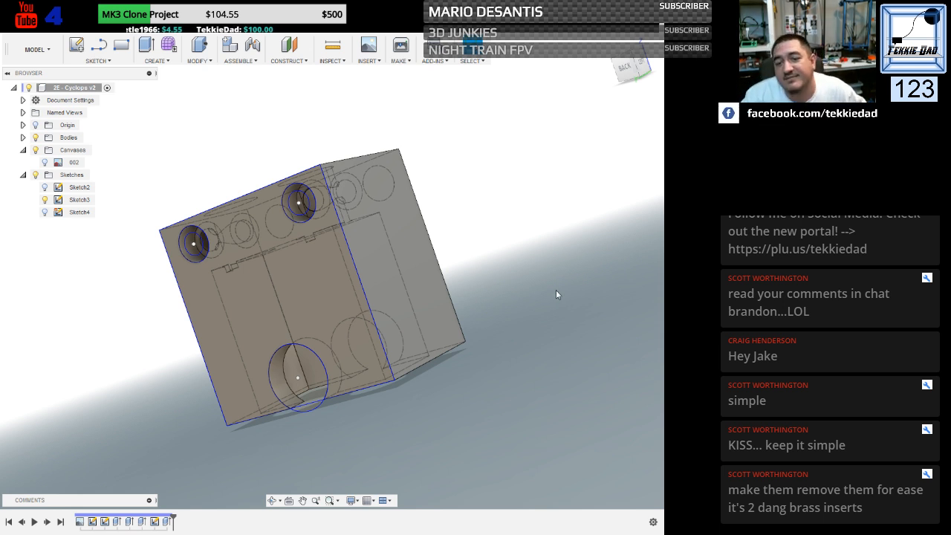
middle_click_drag(530, 158, 395, 168, "shift")
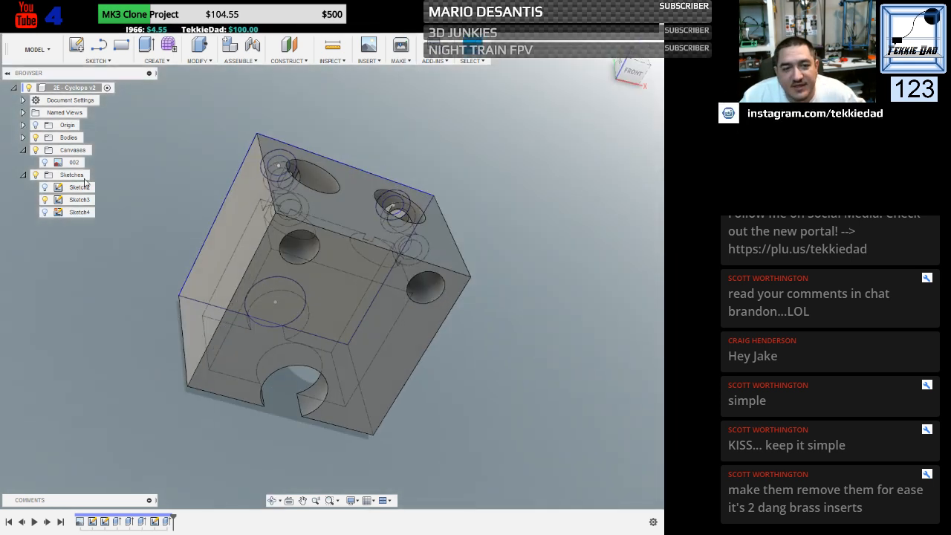
Show the reference photo canvas 002 again and view the block against it from the front.
left_click(44, 163)
left_click(636, 74)
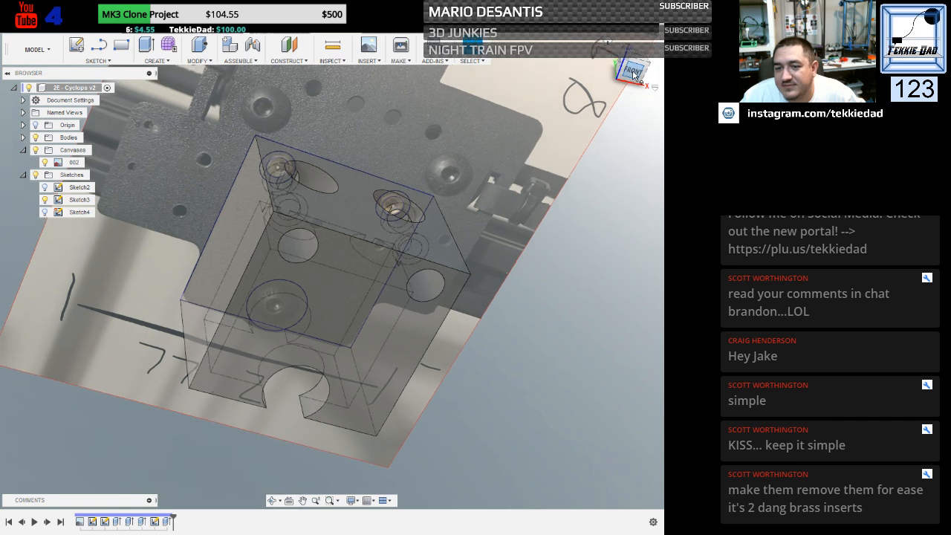
Examine which geometry each sketch and extrusion in the block's design history produces.
middle_click_drag(613, 214, 569, 233, "shift")
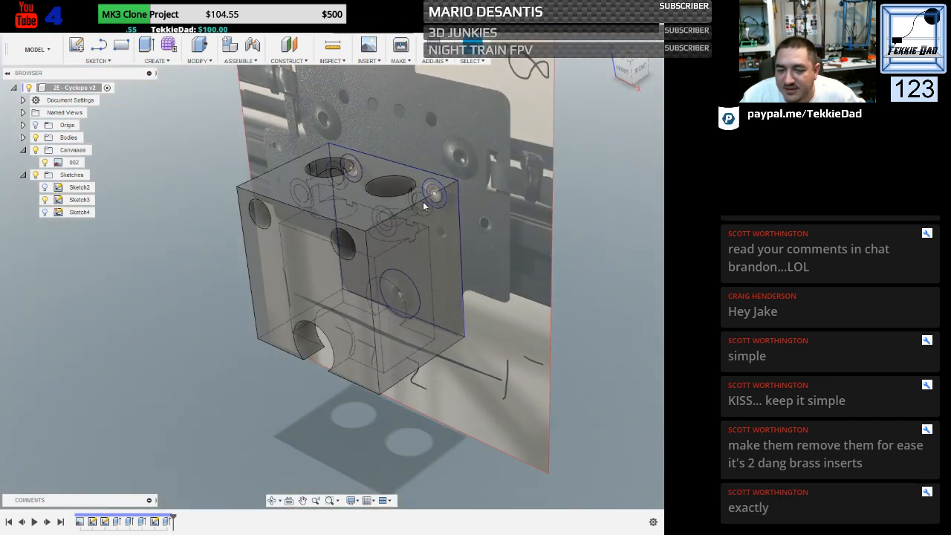
left_click(117, 526)
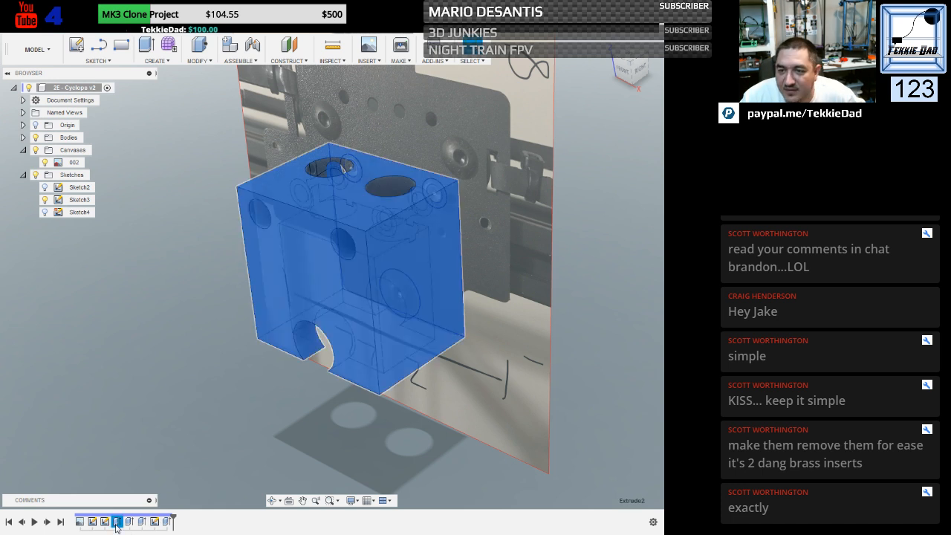
left_click(105, 523)
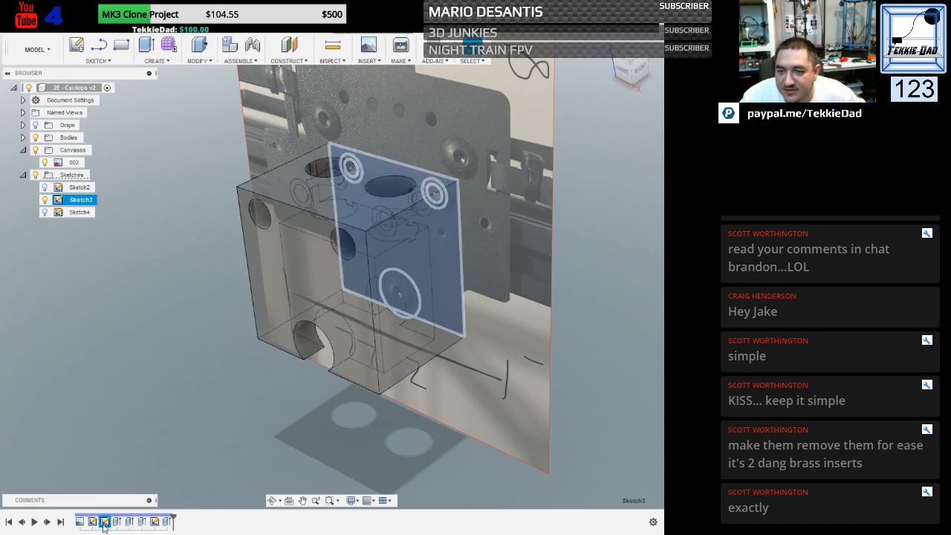
left_click(93, 522)
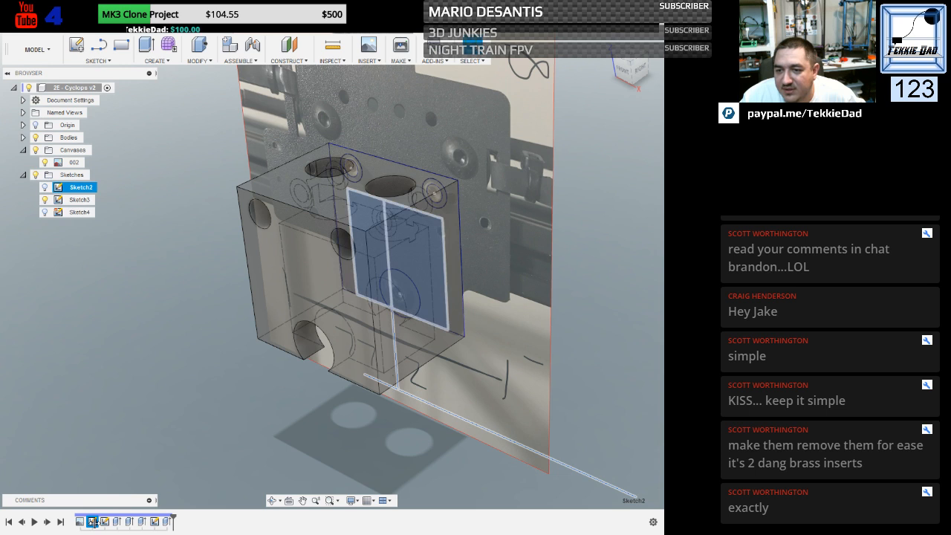
left_click(129, 522)
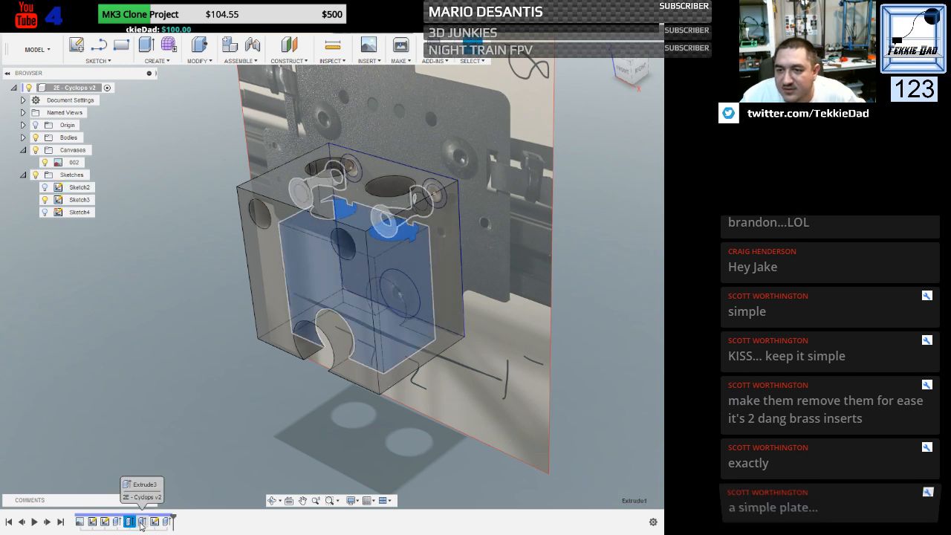
left_click(141, 523)
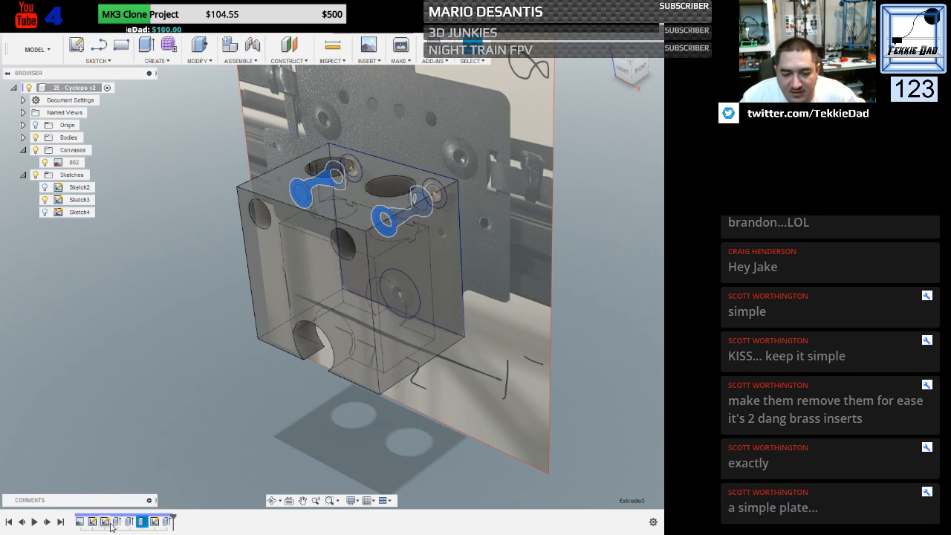
left_click(105, 523)
left_click(116, 523)
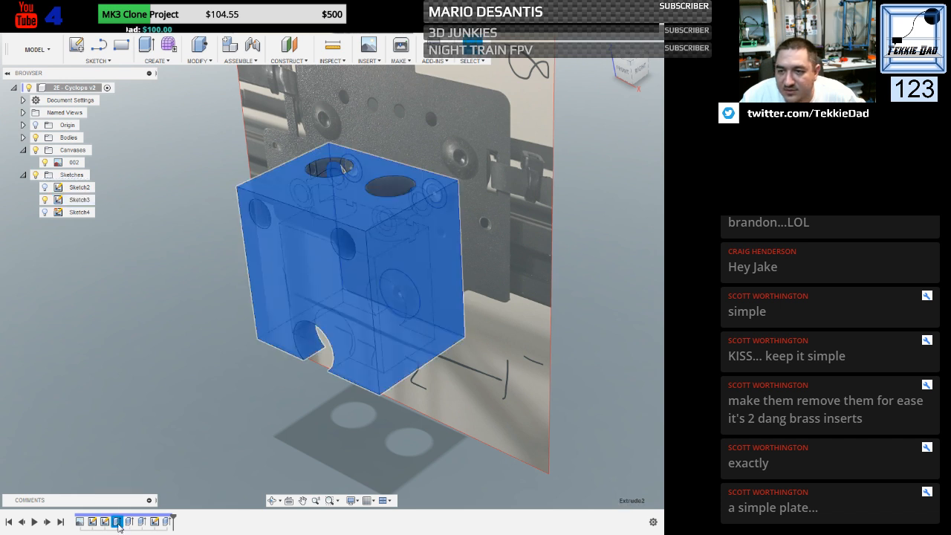
left_click(129, 522)
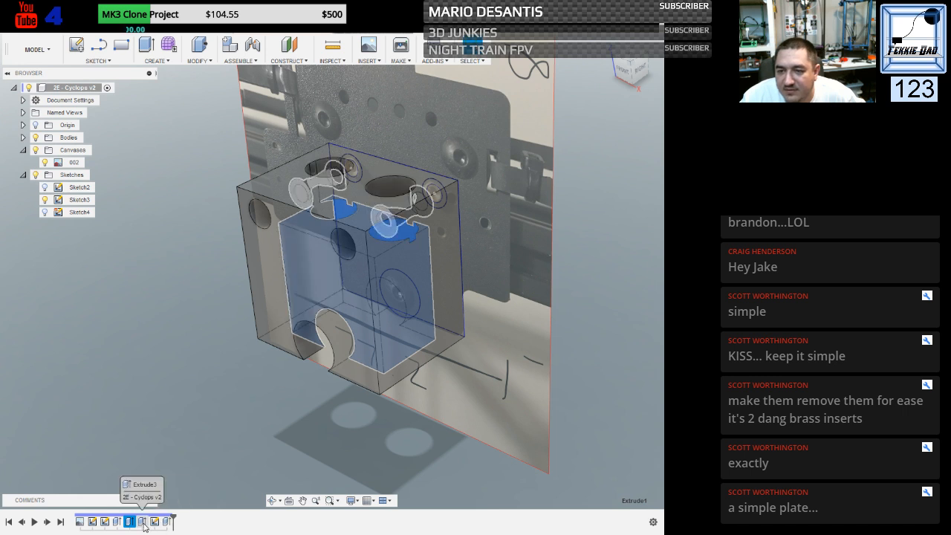
Edit Extrude3, the joined extrusion of the two ring profiles at the upper bolt holes, setting its start offset to 0 mm.
left_click(143, 522)
right_click(144, 523)
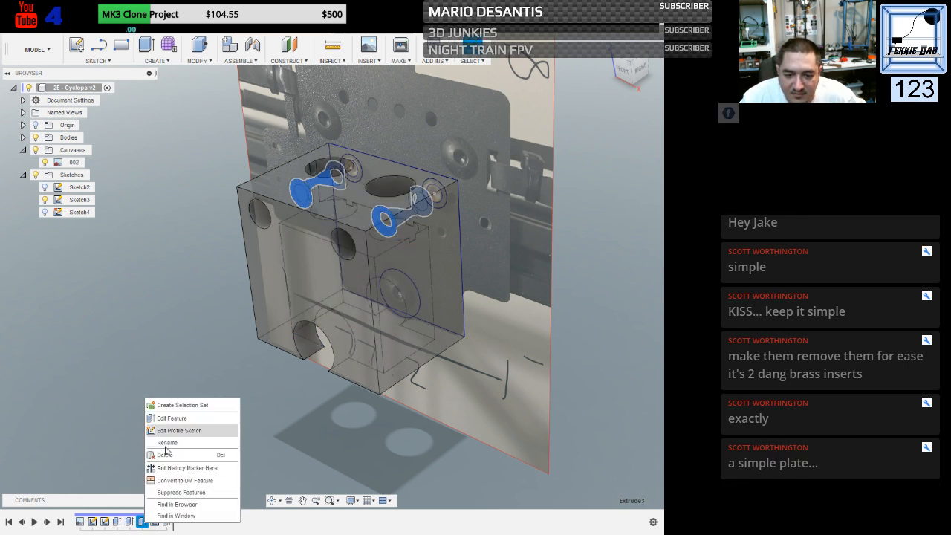
left_click(192, 426)
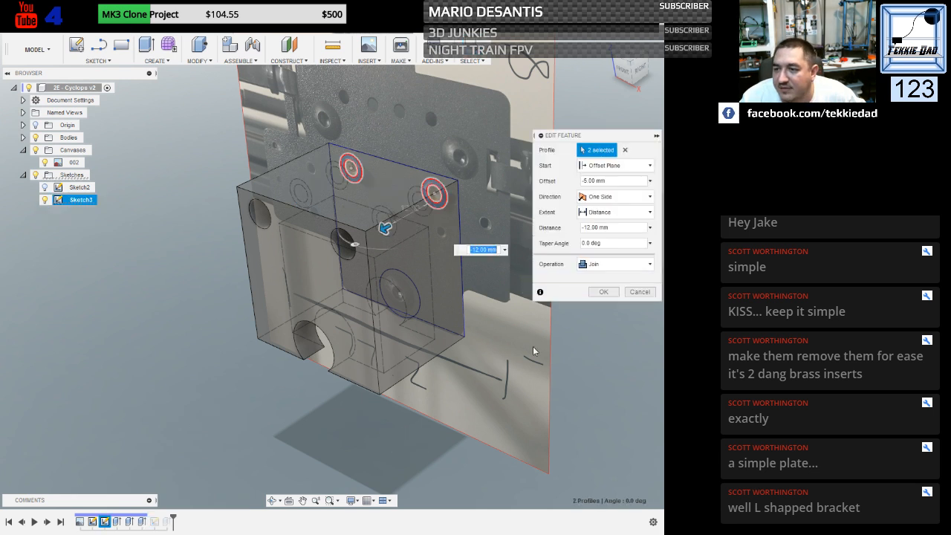
left_click(595, 181)
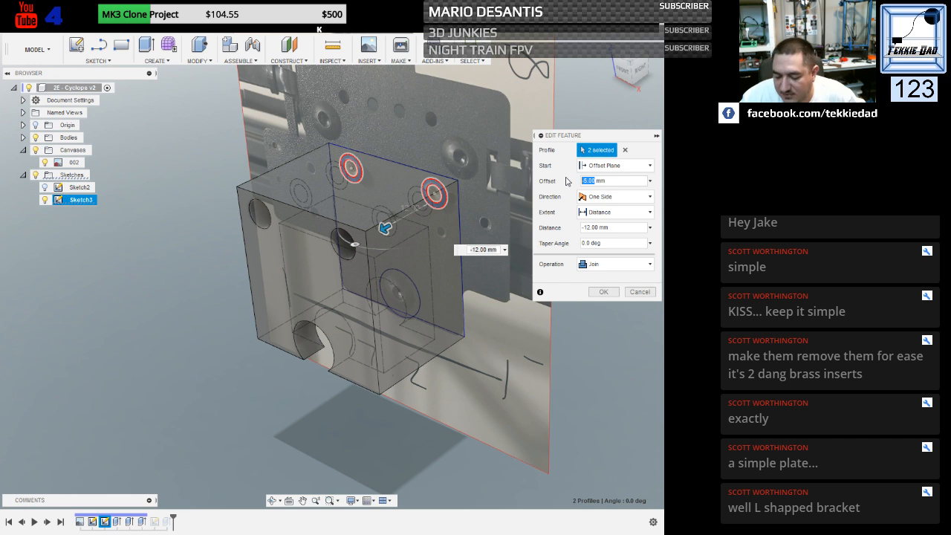
type("0")
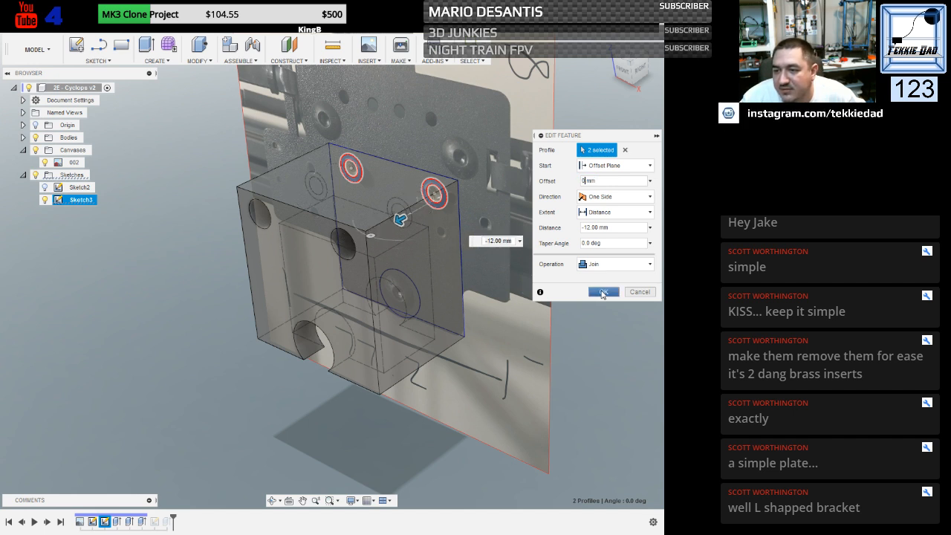
left_click(603, 292)
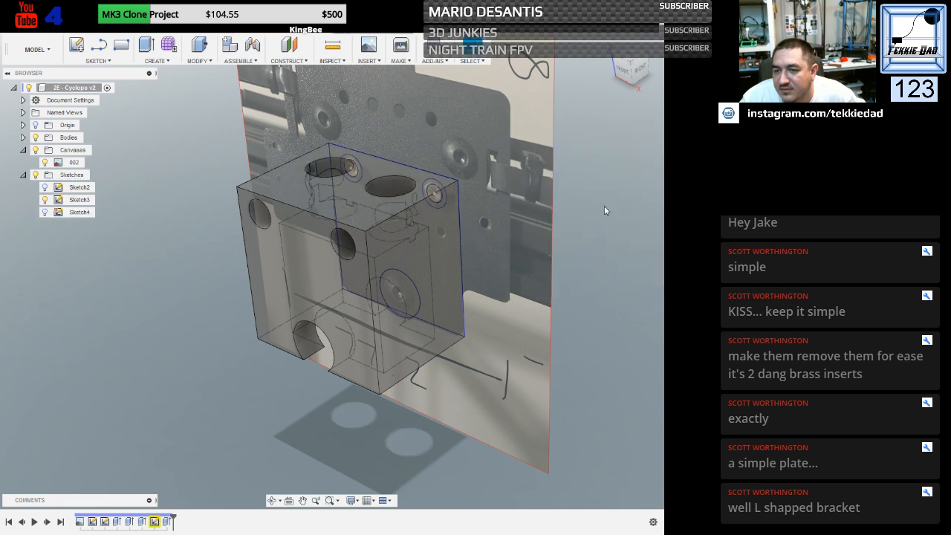
Inspect the edited block, then review the warning on Sketch4 and expand its reference failure details.
mouse_move(350, 377)
middle_mouse_down("shift")
mouse_move(228, 414)
mouse_move(207, 380)
mouse_move(197, 391)
mouse_move(229, 318)
middle_mouse_up("shift")
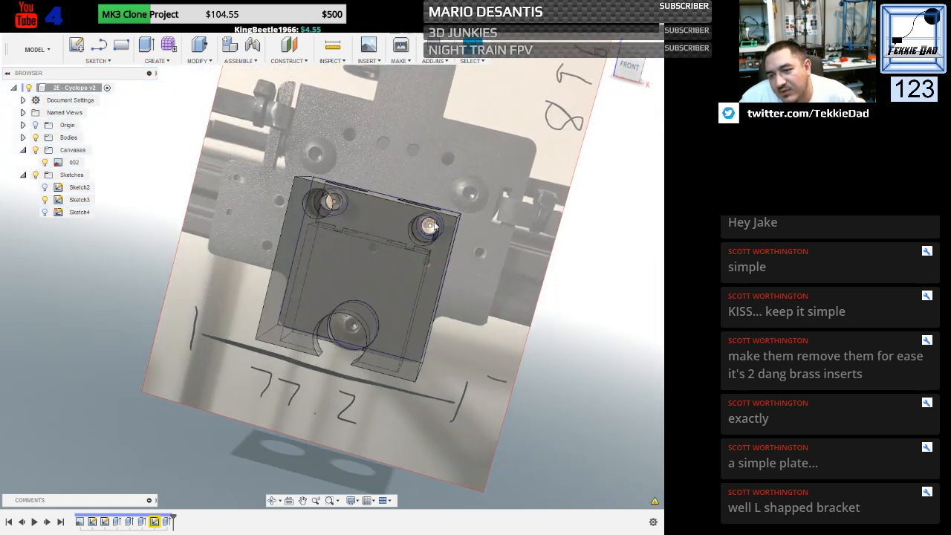
middle_click_drag(629, 249, 590, 288, "shift")
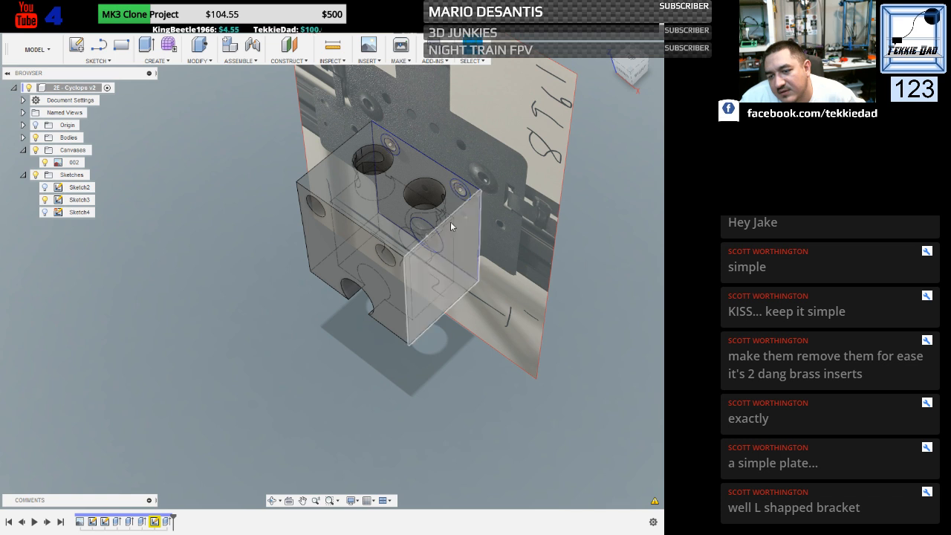
mouse_move(373, 397)
middle_mouse_down("shift")
mouse_move(371, 384)
mouse_move(639, 289)
mouse_move(620, 294)
middle_mouse_up("shift")
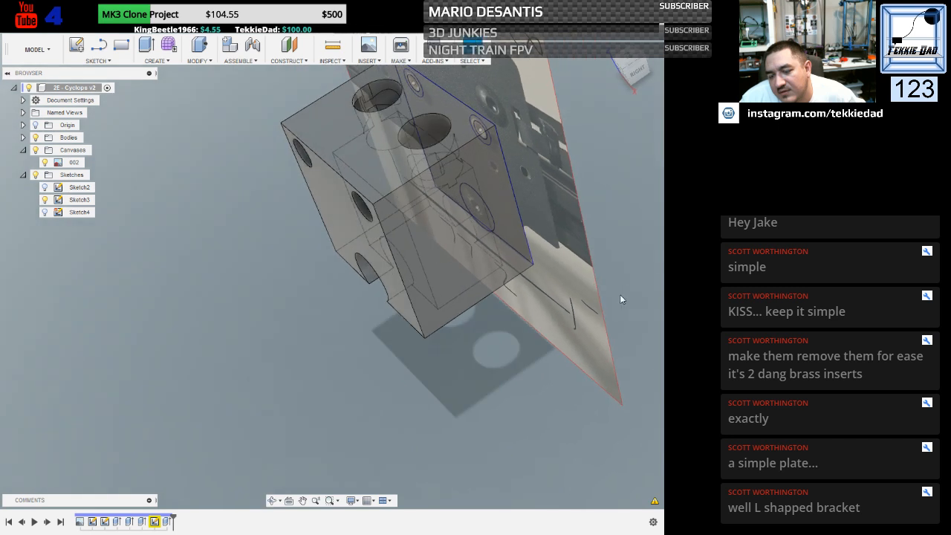
left_click(154, 521)
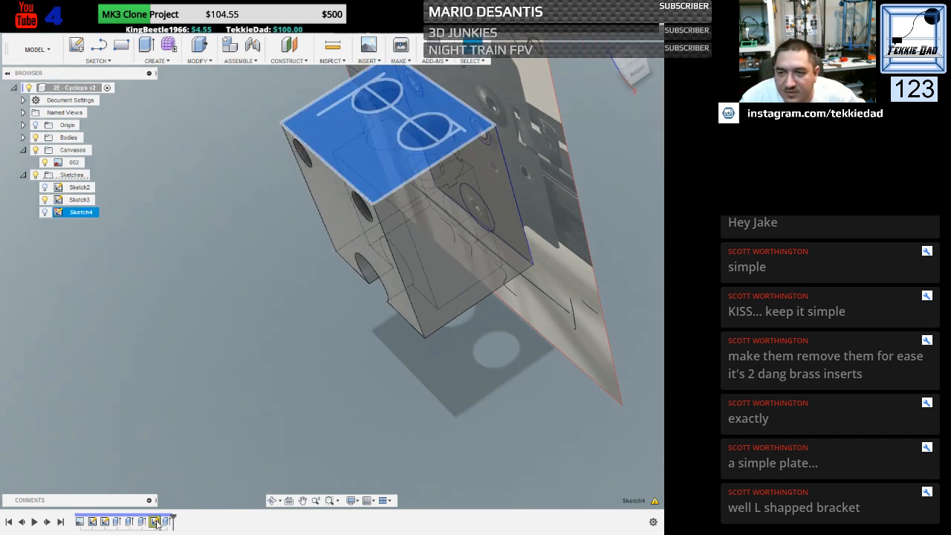
right_click(156, 523)
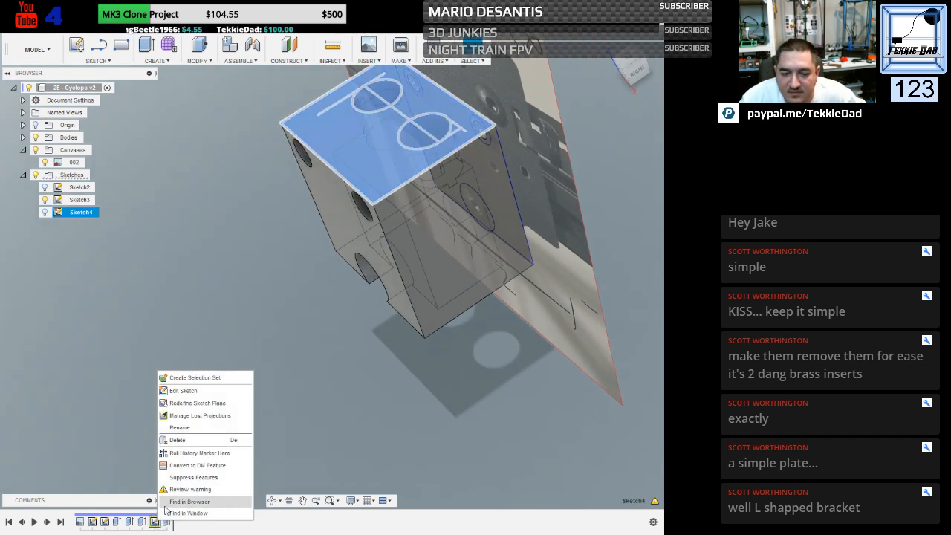
left_click(198, 491)
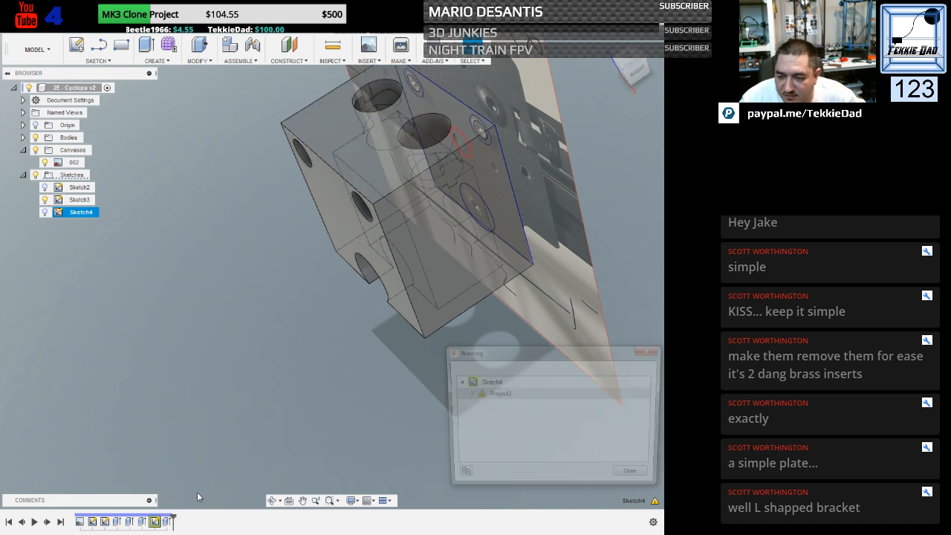
left_click(468, 396)
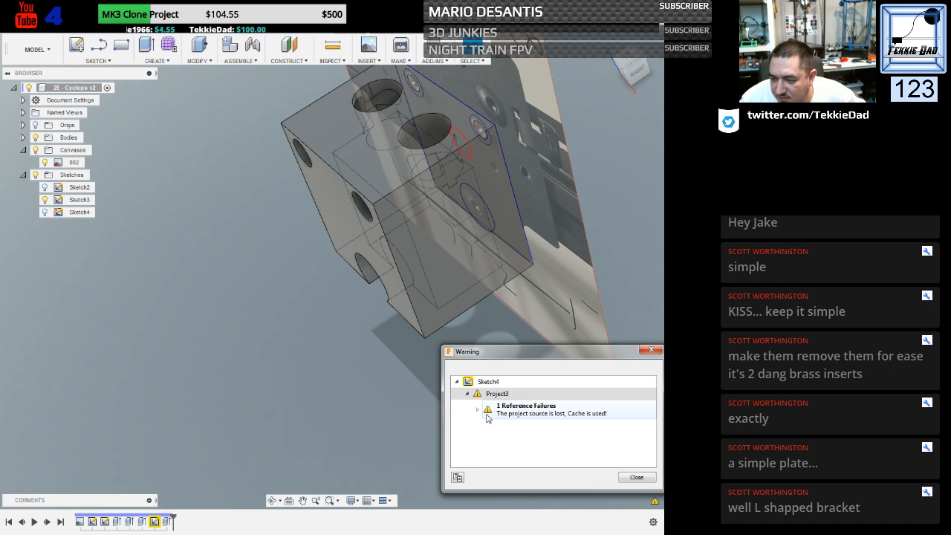
left_click(478, 410)
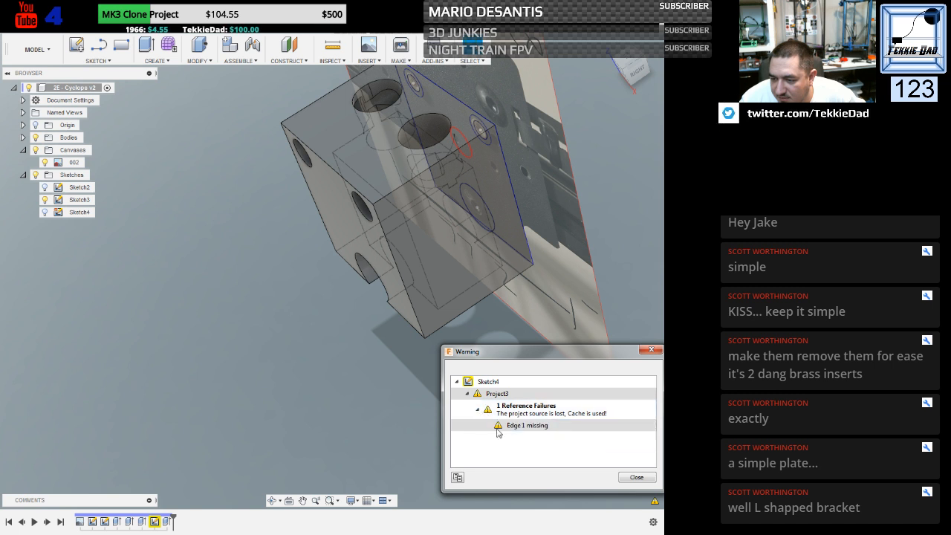
left_click(624, 478)
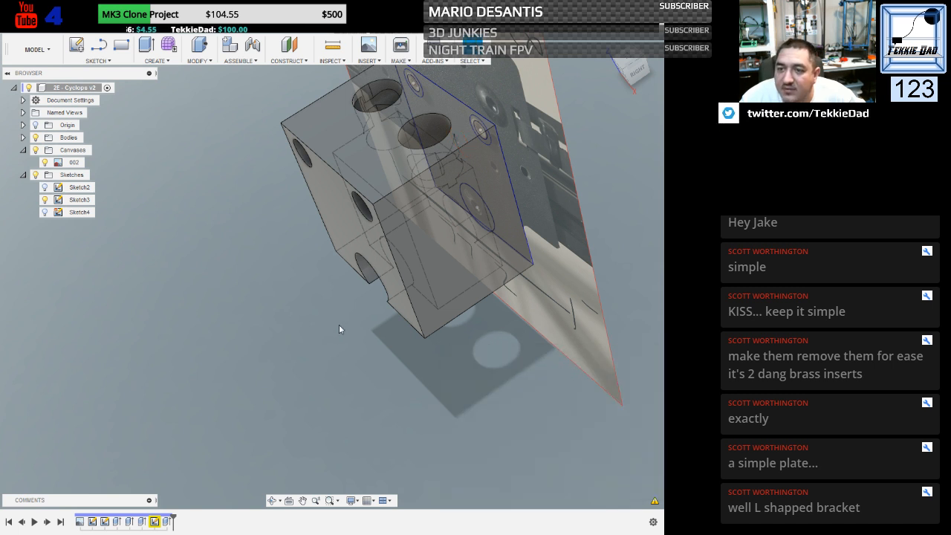
Open Sketch4, the sketch with two circles on the block's top face, for editing.
scroll(339, 325, "down", 1)
right_click(155, 521)
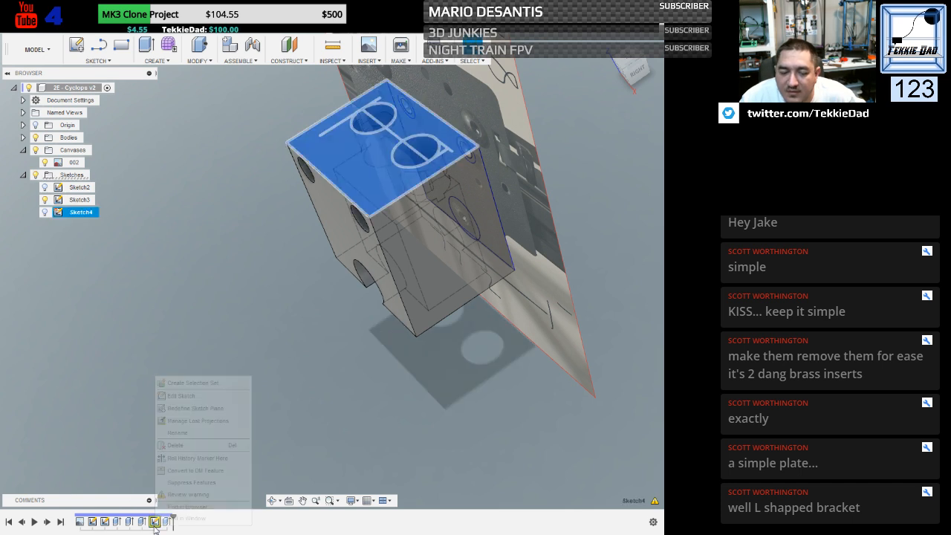
left_click(181, 396)
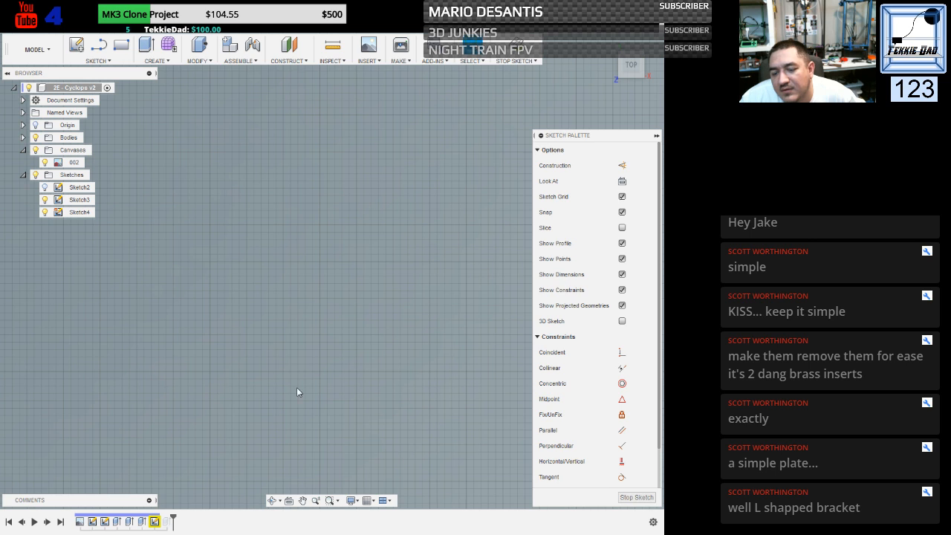
left_click(302, 500)
mouse_move(251, 223)
left_mouse_down()
mouse_move(329, 367)
mouse_move(321, 329)
left_mouse_up()
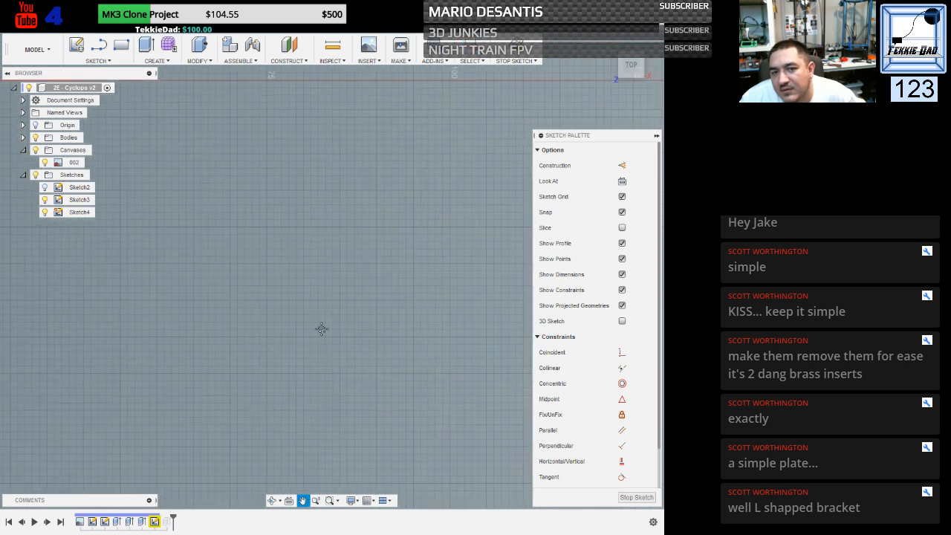
left_click_drag(280, 222, 340, 440)
scroll(318, 386, "down", 6)
scroll(288, 397, "up", 2)
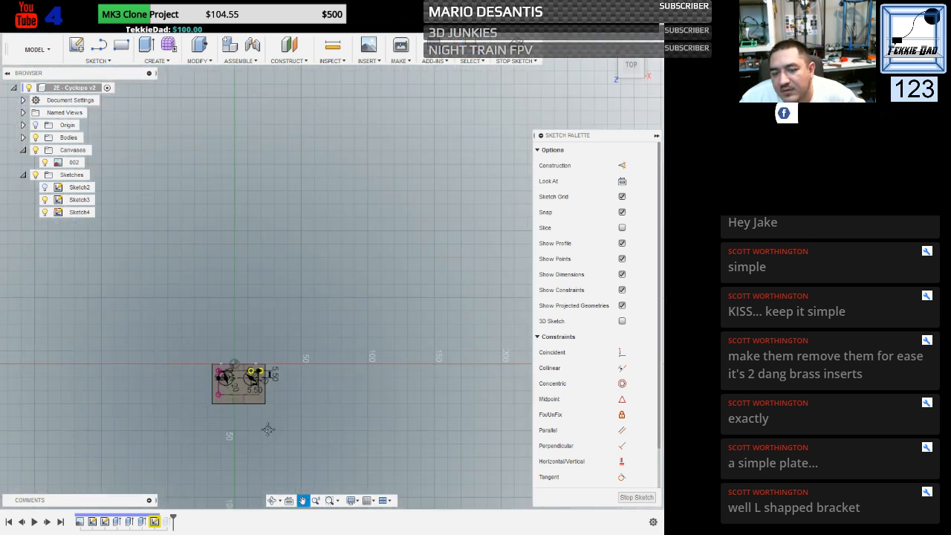
scroll(238, 387, "up", 7)
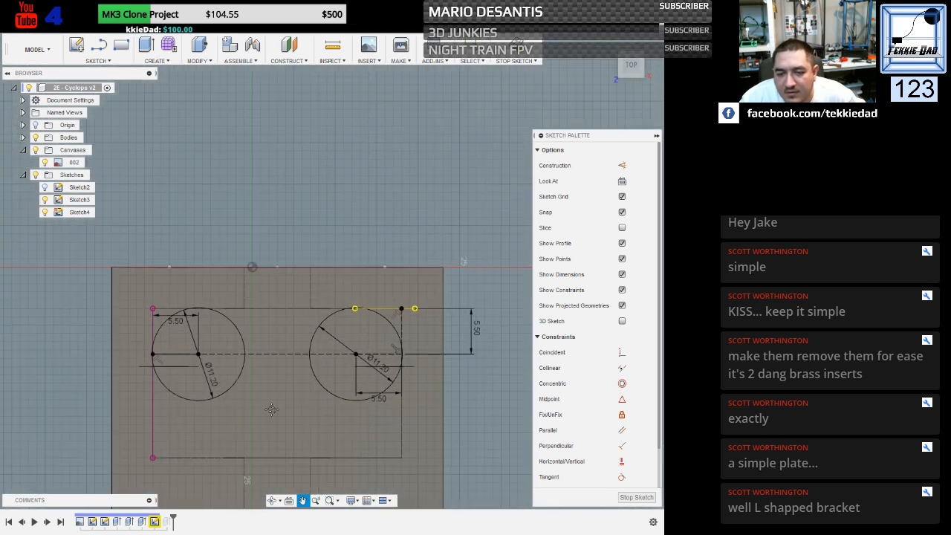
scroll(271, 410, "up", 2)
key("Escape")
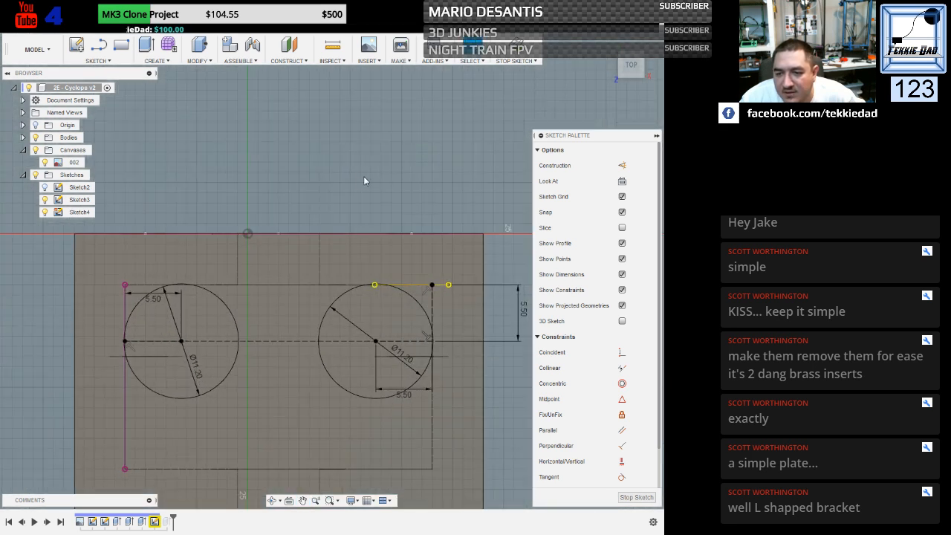
Select and examine the yellow projected line beside the right-hand 11.20 mm circle, and collapse the sketch palette.
middle_click_drag(350, 179, 347, 182, "shift")
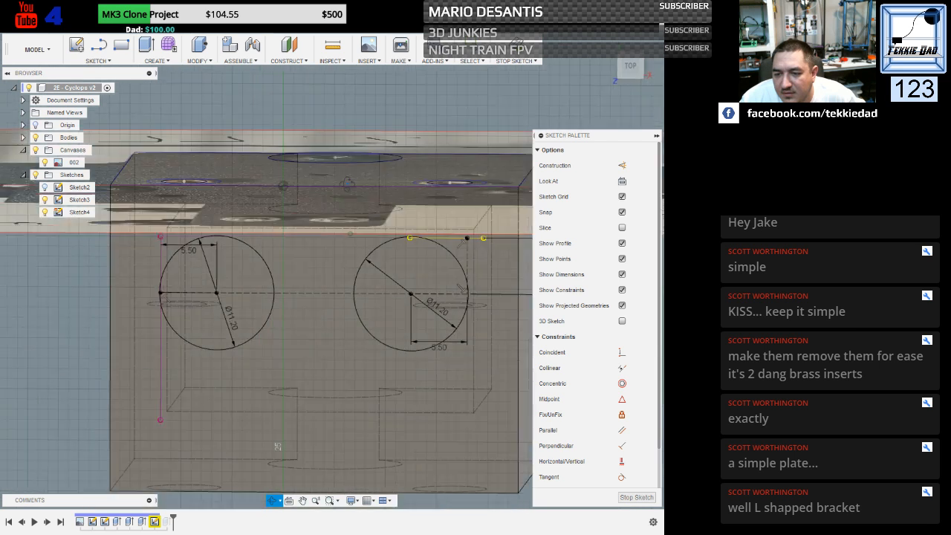
scroll(445, 248, "up", 2)
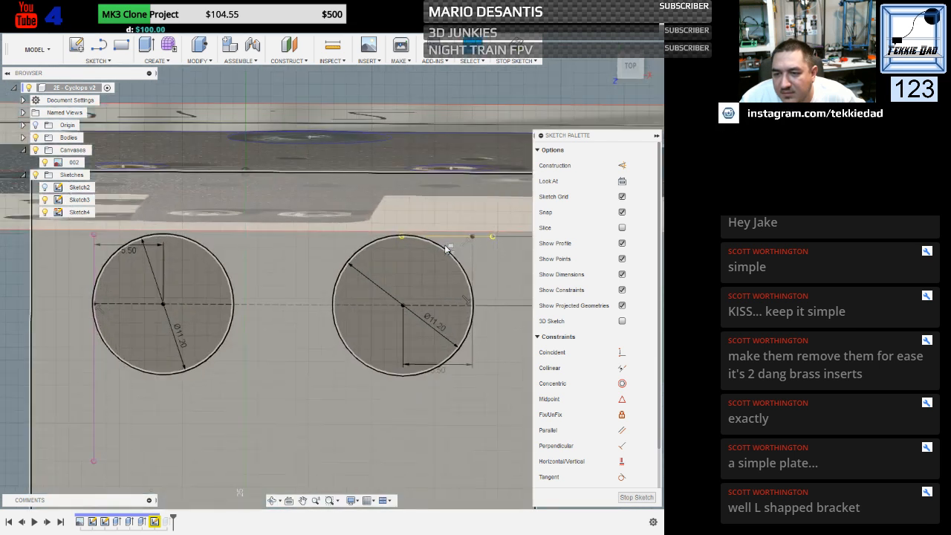
scroll(446, 249, "up", 1)
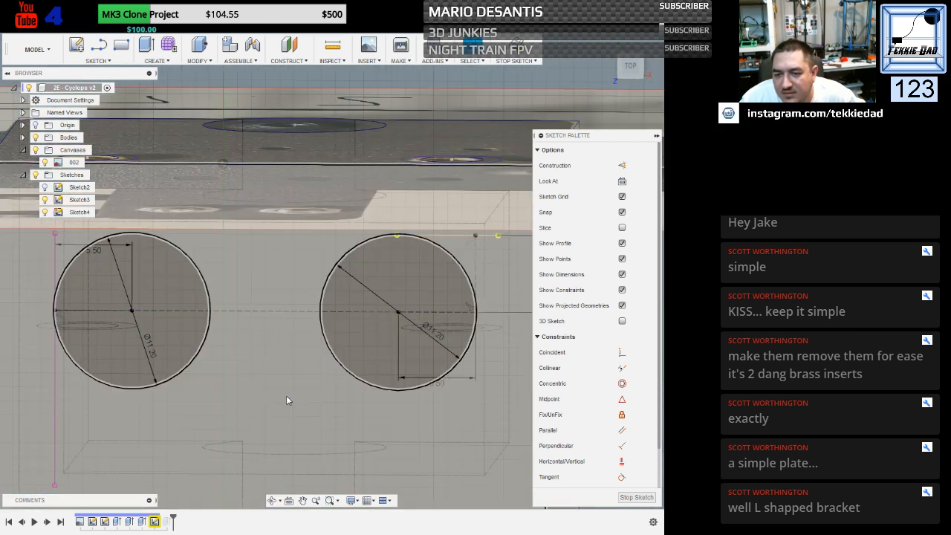
left_click(287, 396)
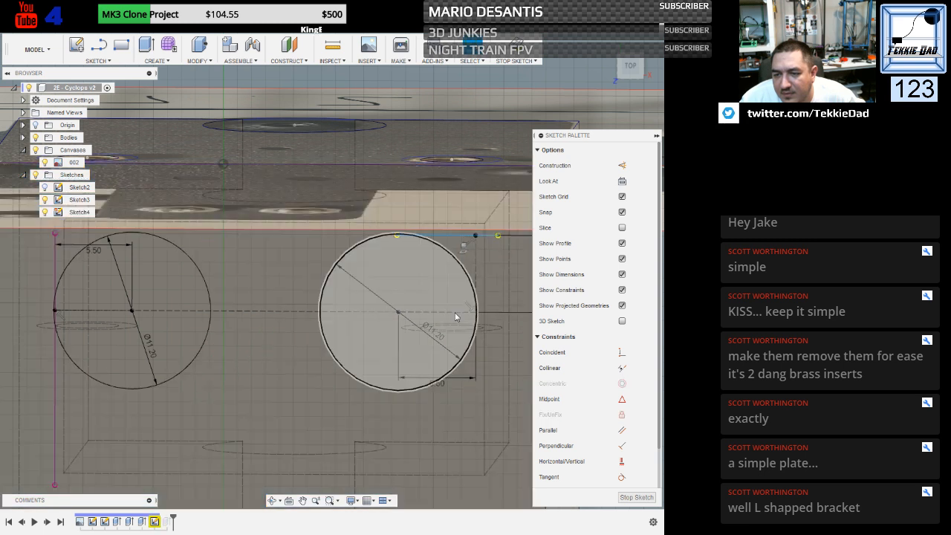
left_click(470, 342)
left_click(482, 310)
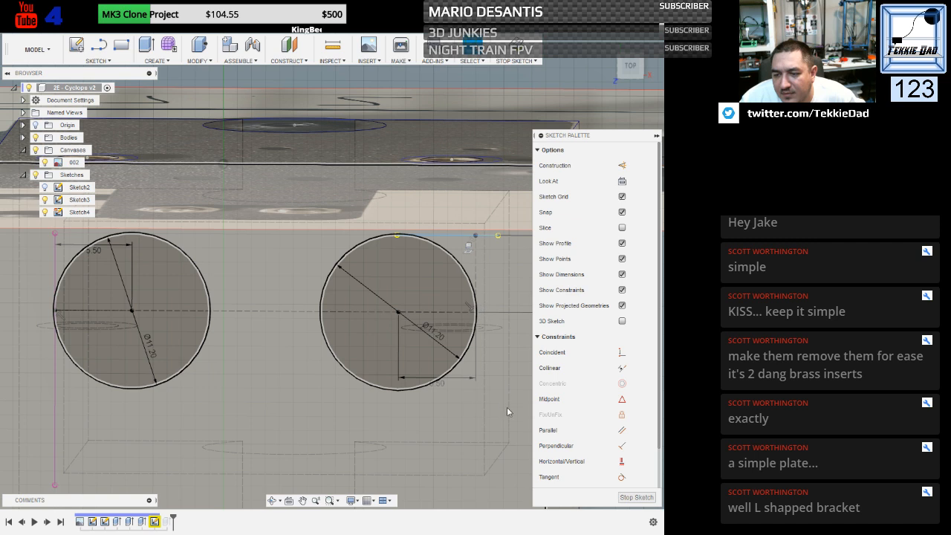
middle_click_drag(507, 412, 522, 334, "shift")
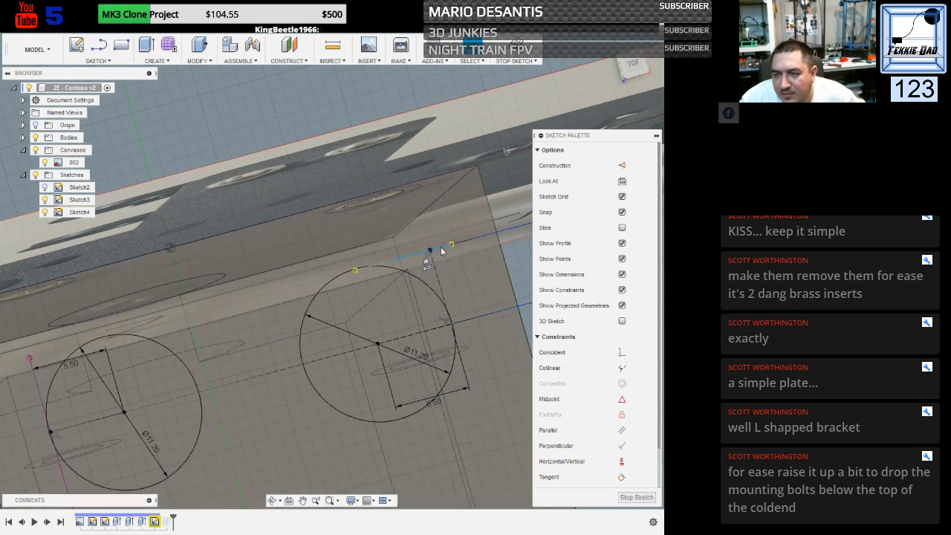
left_click(656, 136)
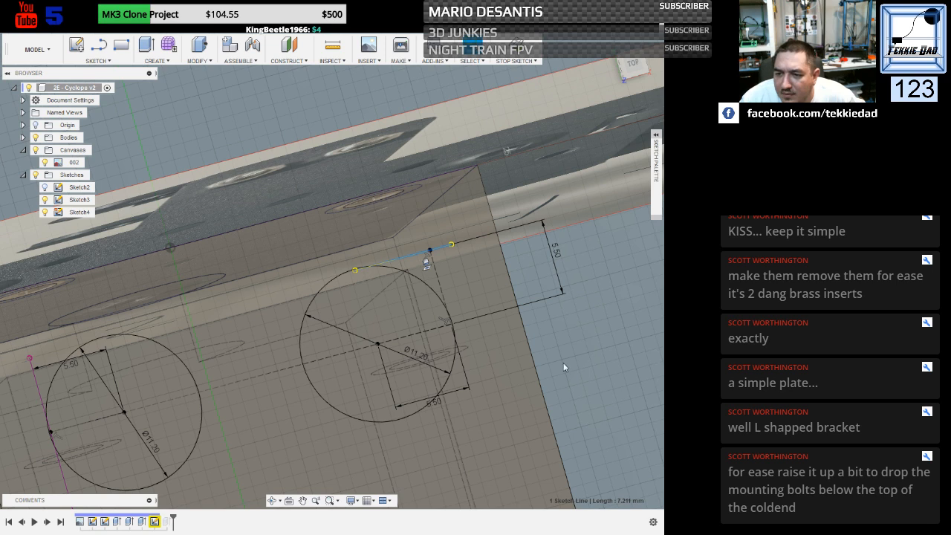
Delete the yellow projected line beside the right-hand 11.20 mm circle in Sketch4 and finish the sketch.
middle_click_drag(577, 390, 564, 390, "shift")
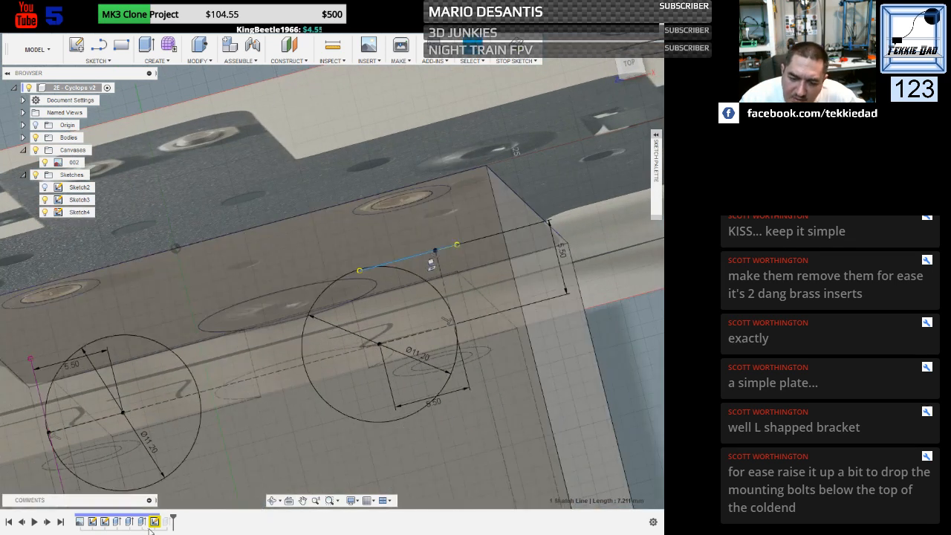
left_click(154, 521)
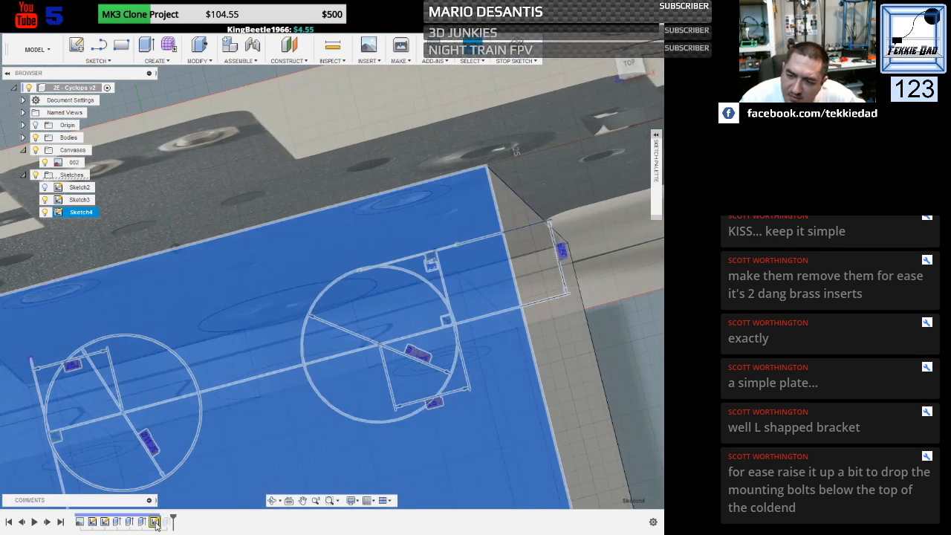
double_click(155, 522)
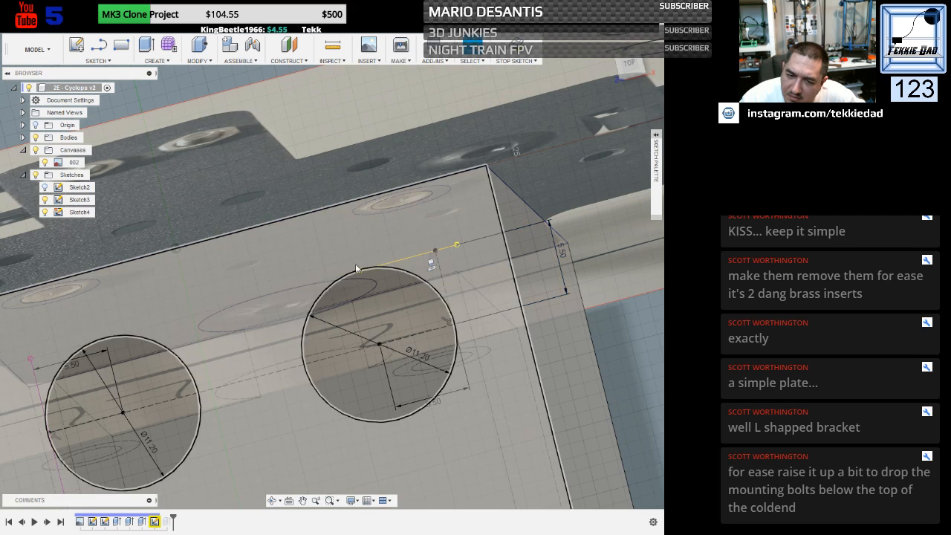
left_click(414, 261)
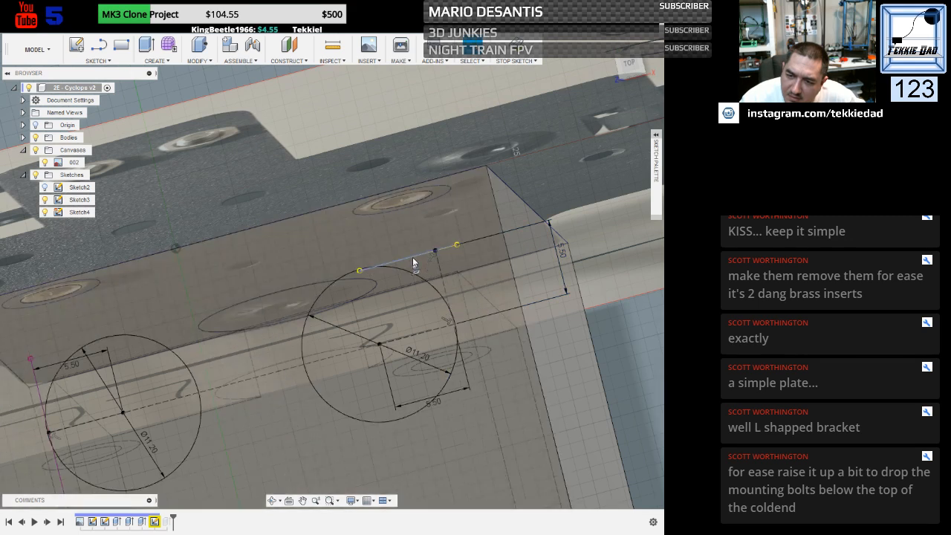
key("Delete")
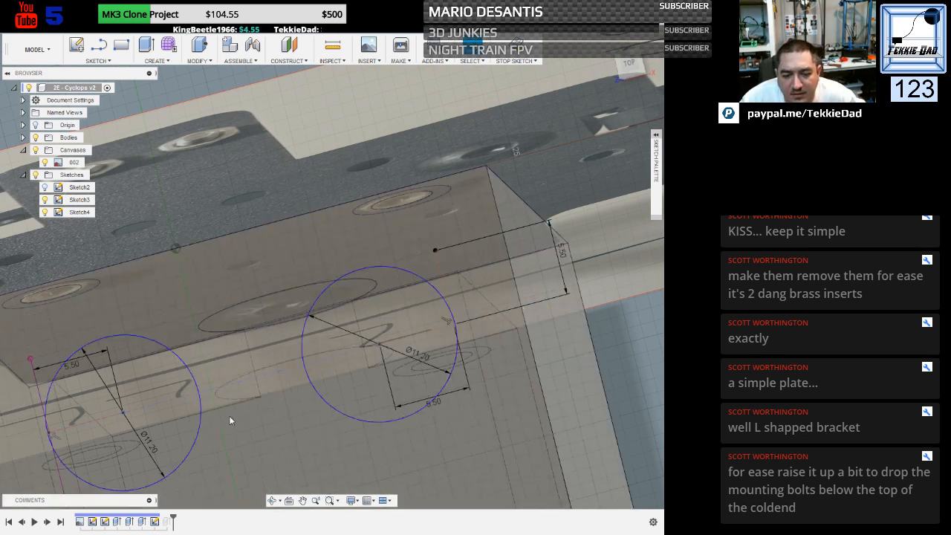
left_click(516, 46)
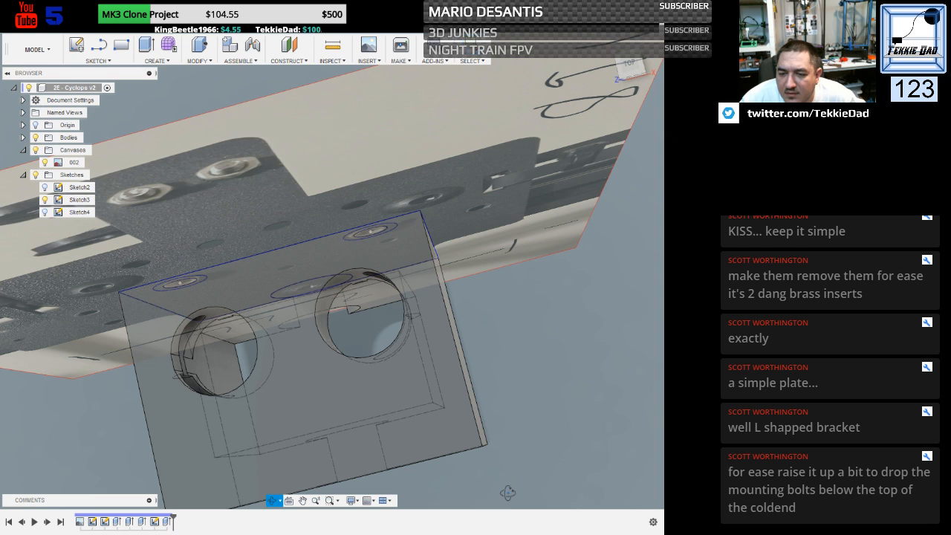
Inspect the block against the carriage photo in front view, checking its bolt holes and outline.
middle_click_drag(507, 493, 520, 477, "shift")
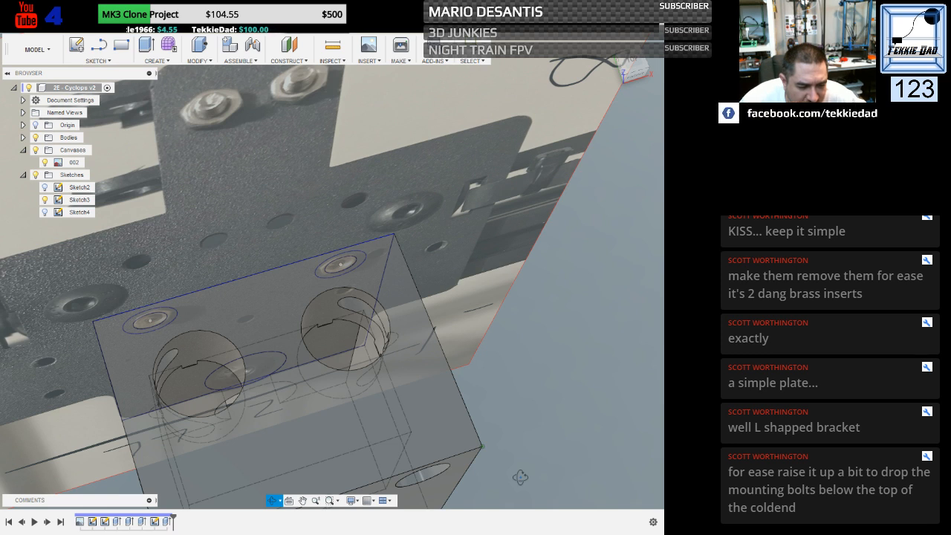
middle_click_drag(520, 477, 483, 438, "shift")
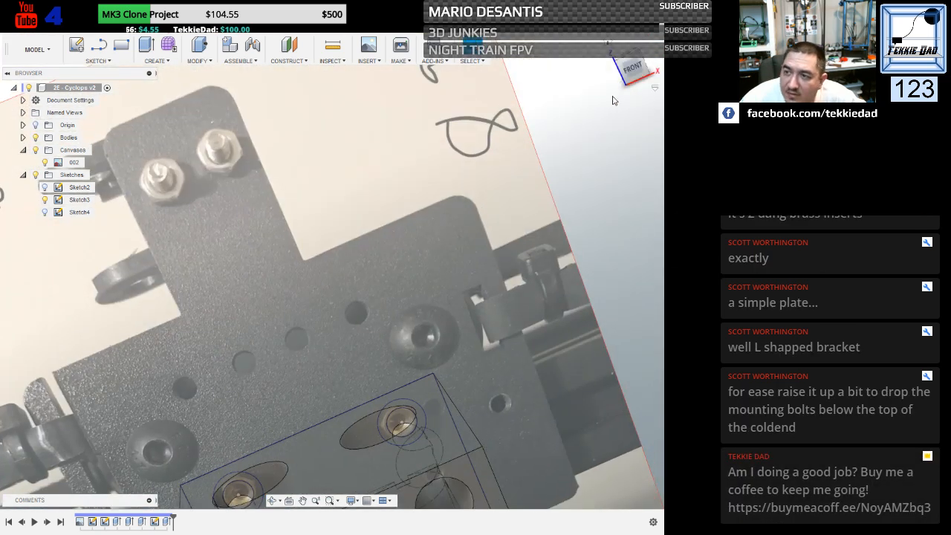
left_click(632, 69)
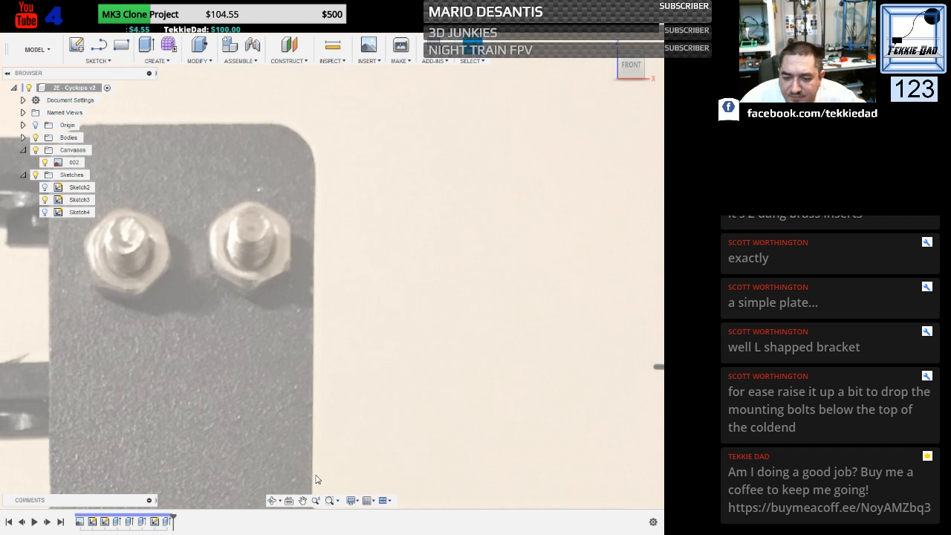
left_click(302, 500)
scroll(354, 358, "down", 5)
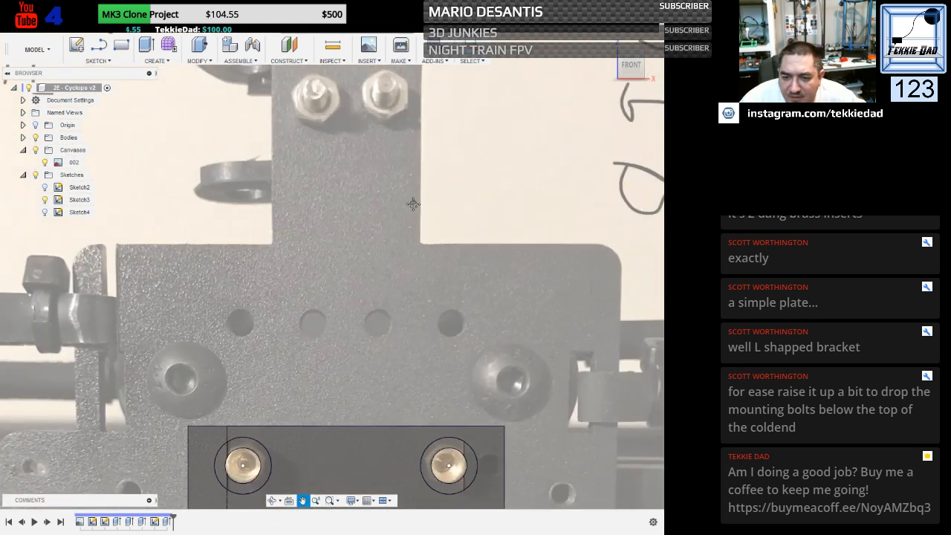
left_click_drag(354, 358, 298, 111)
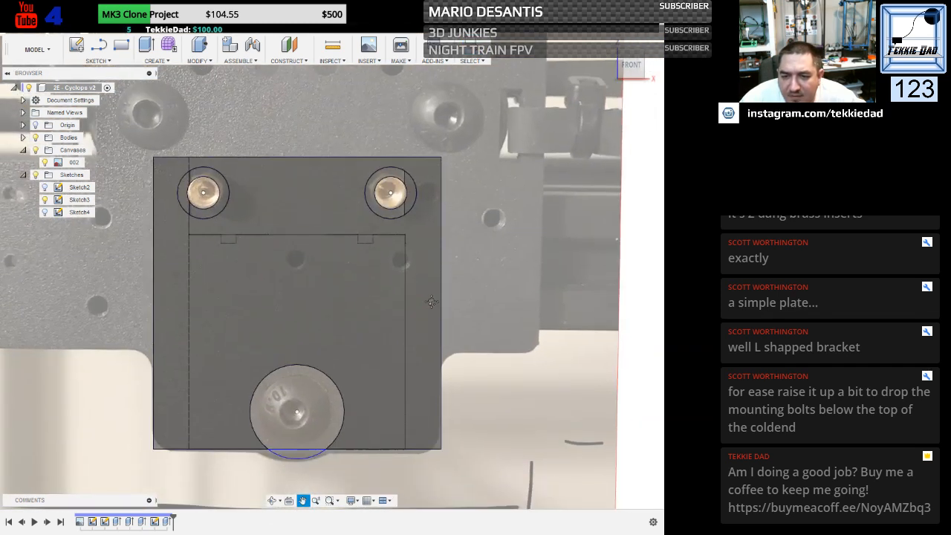
mouse_move(510, 396)
left_mouse_down()
mouse_move(511, 381)
mouse_move(519, 382)
left_mouse_up()
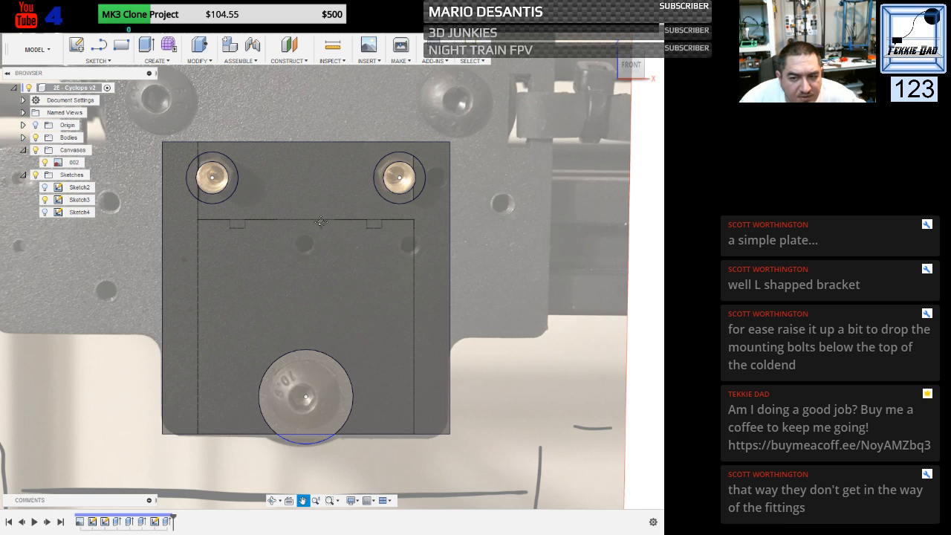
key("Escape")
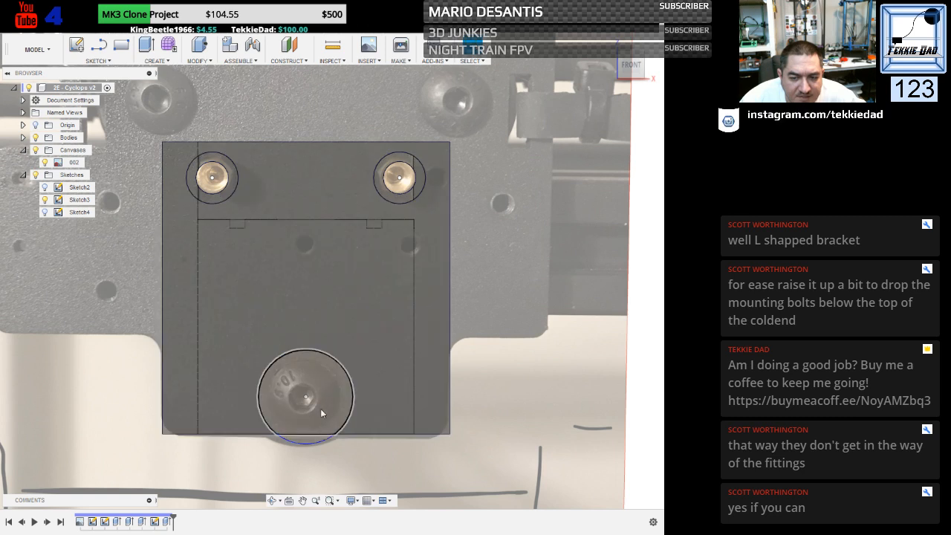
scroll(457, 405, "down", 5)
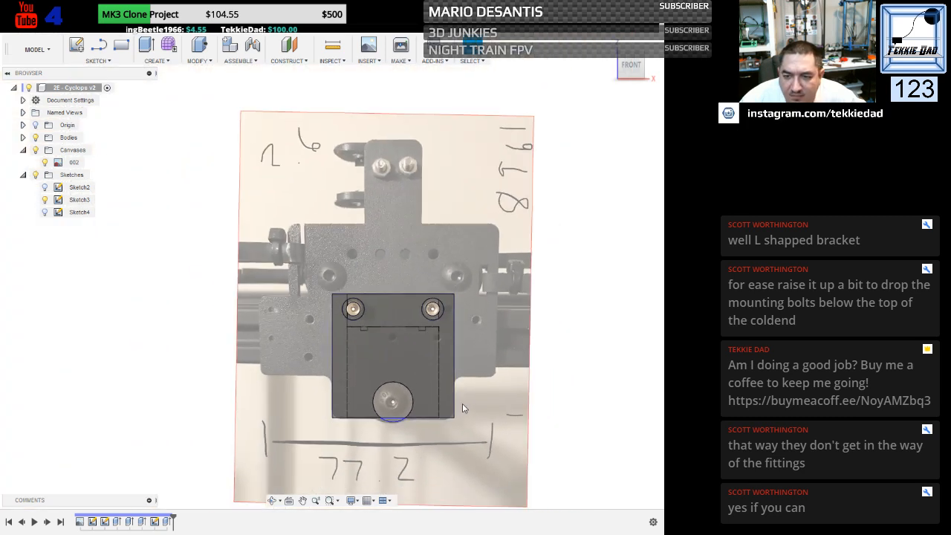
scroll(457, 405, "up", 2)
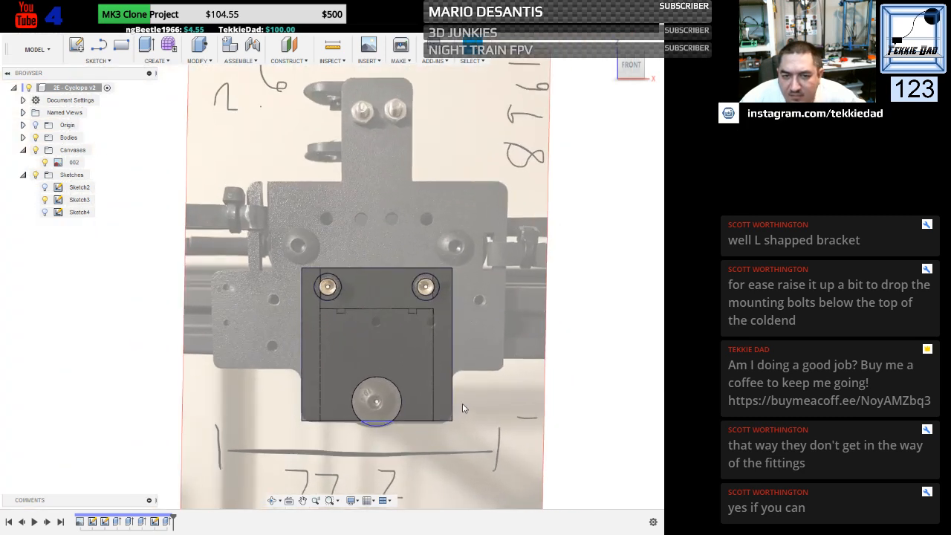
Make Sketch2 and Sketch4 visible over the block in front view.
left_click(44, 188)
left_click(45, 213)
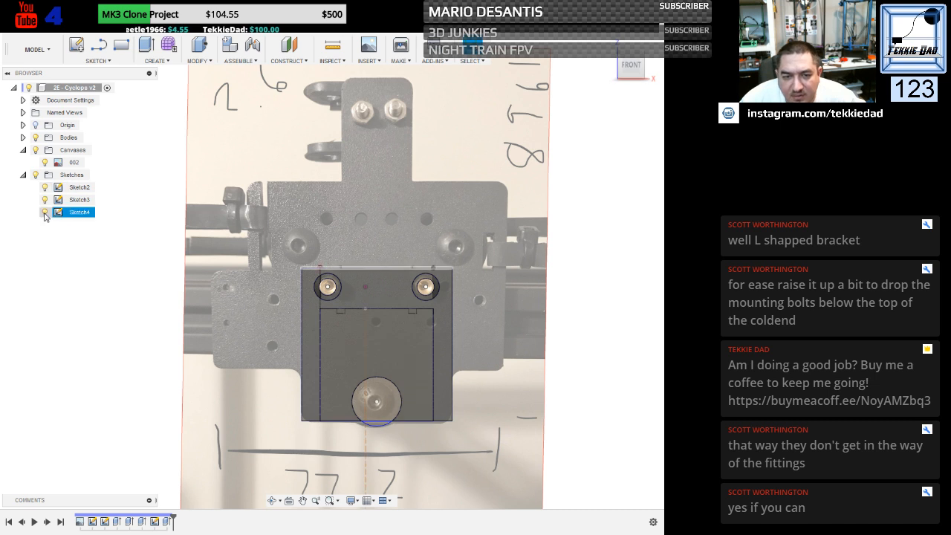
left_click(303, 501)
left_click_drag(243, 400, 143, 246)
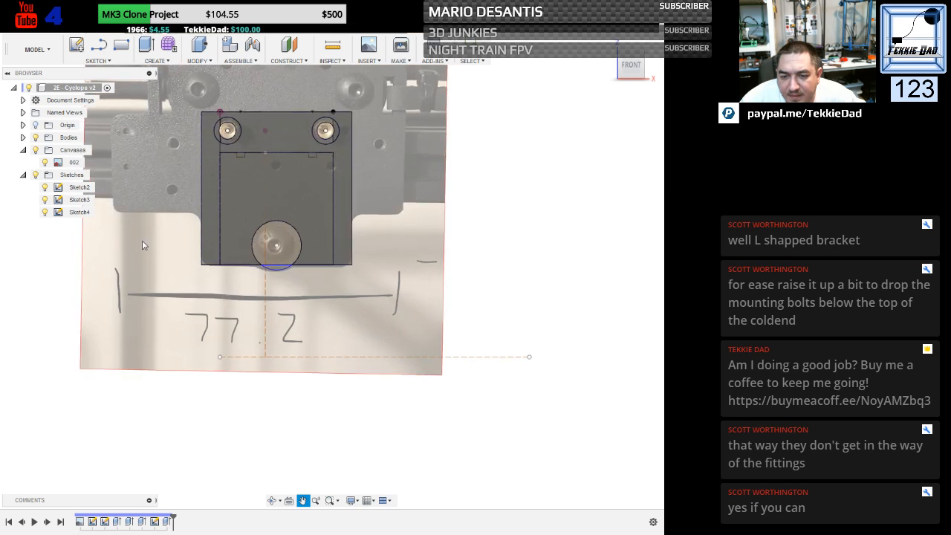
key("Escape")
middle_click_drag(291, 394, 293, 368, "shift")
right_click(292, 372)
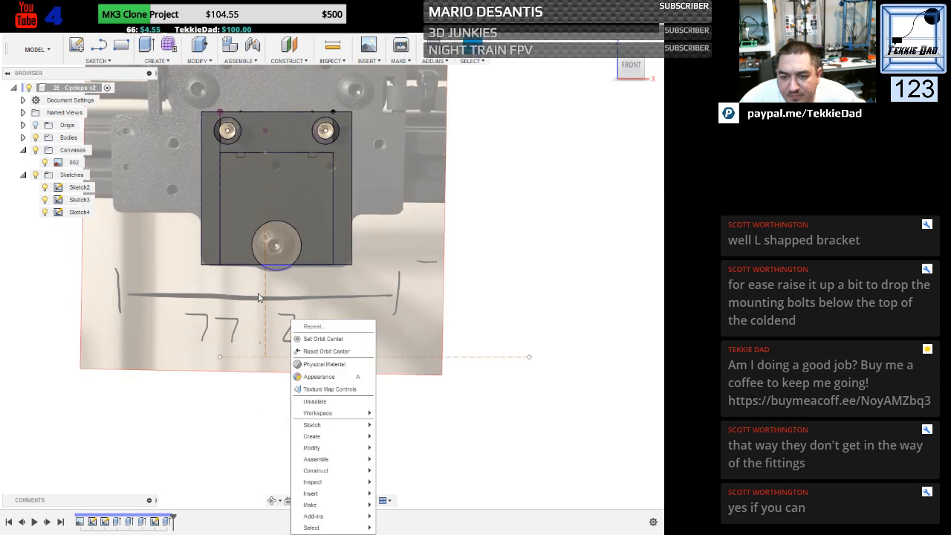
left_click(261, 295)
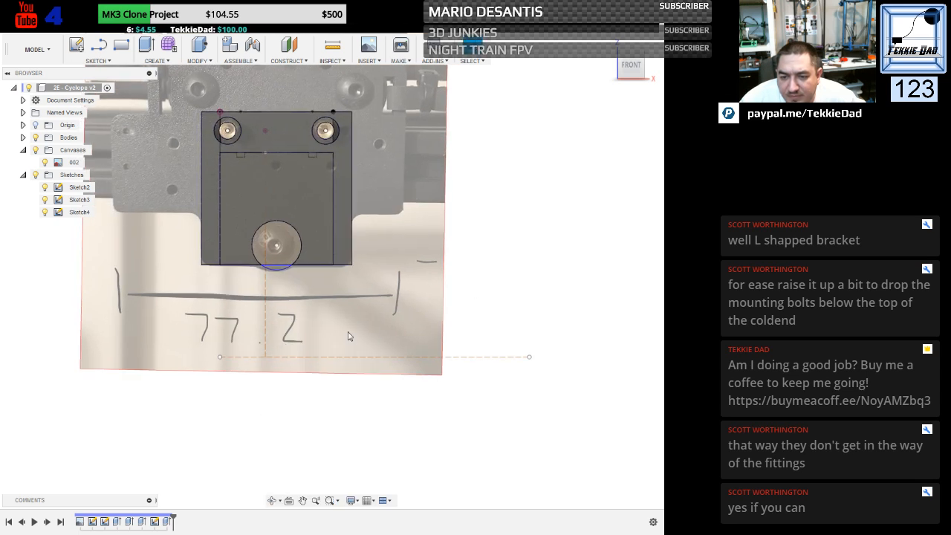
Check the lengths of the dashed vertical and horizontal lines below the block, then open Sketch2 for editing.
left_click(266, 344)
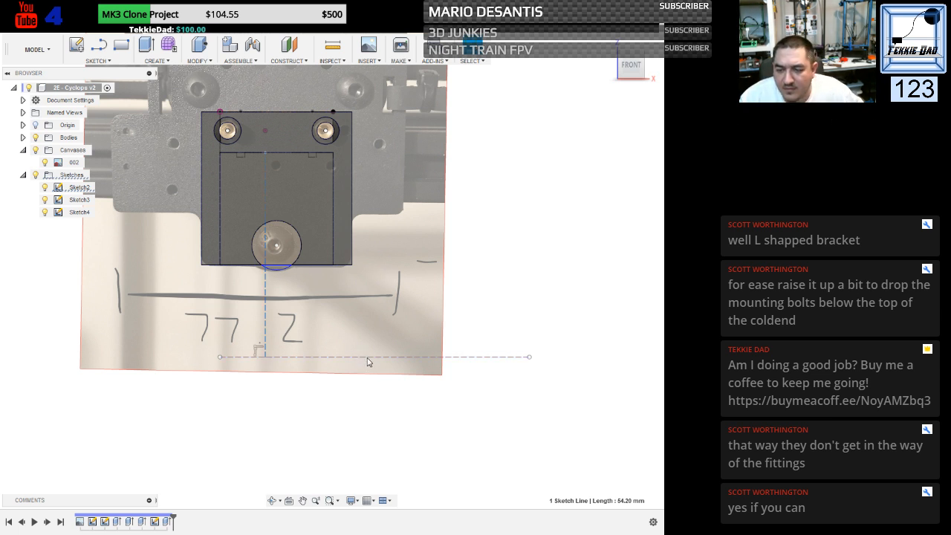
left_click(316, 153)
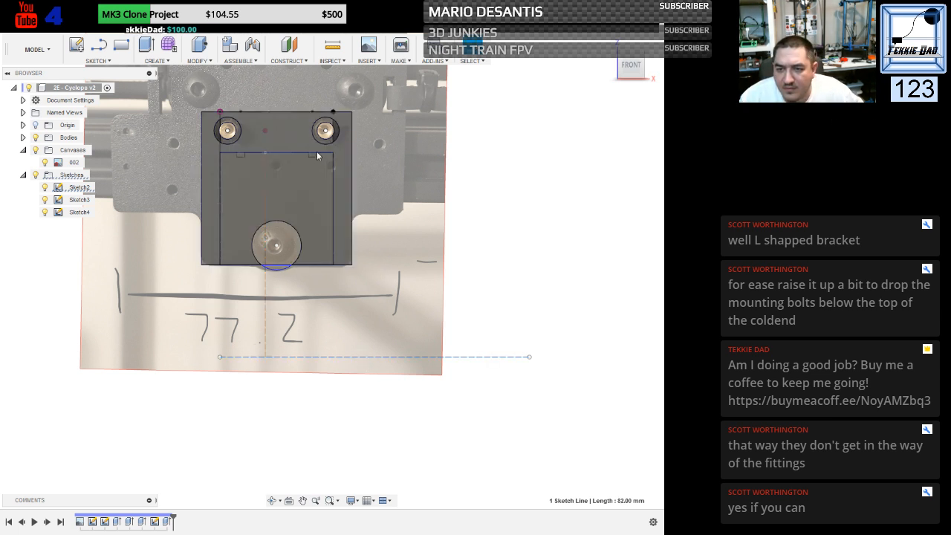
left_click(322, 152)
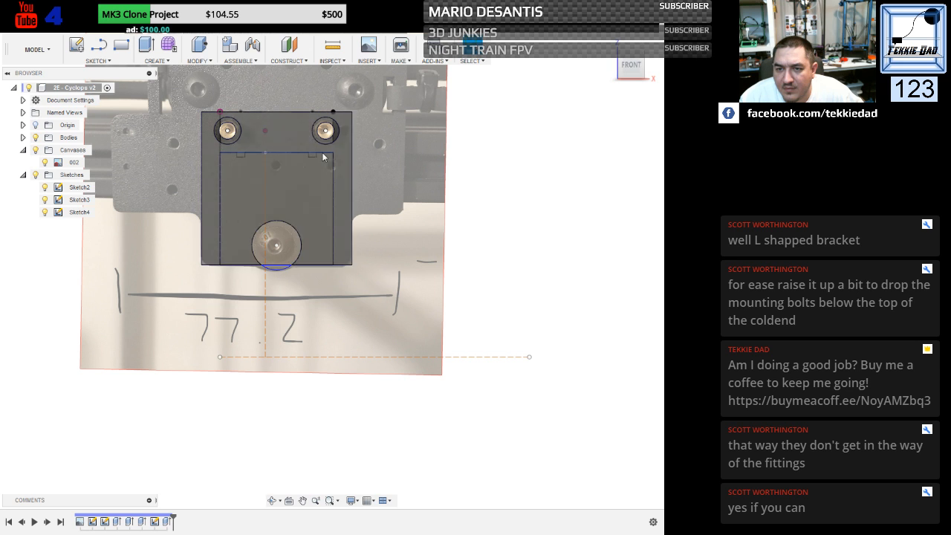
left_click(352, 357)
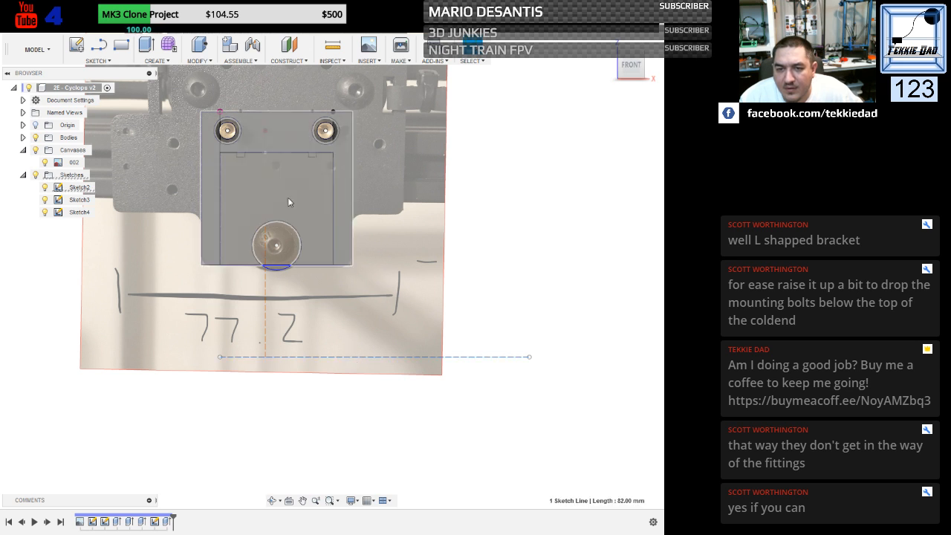
left_click(74, 188)
right_click(72, 192)
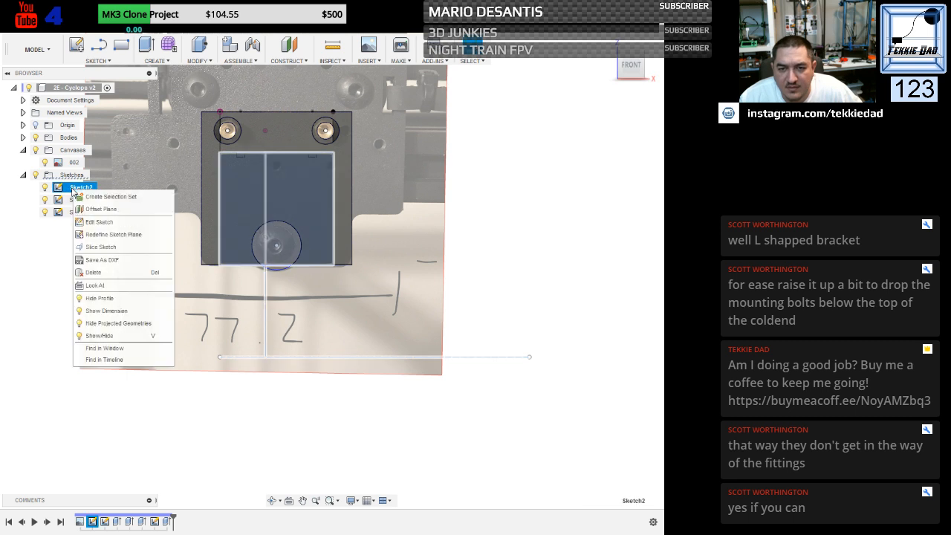
left_click(93, 195)
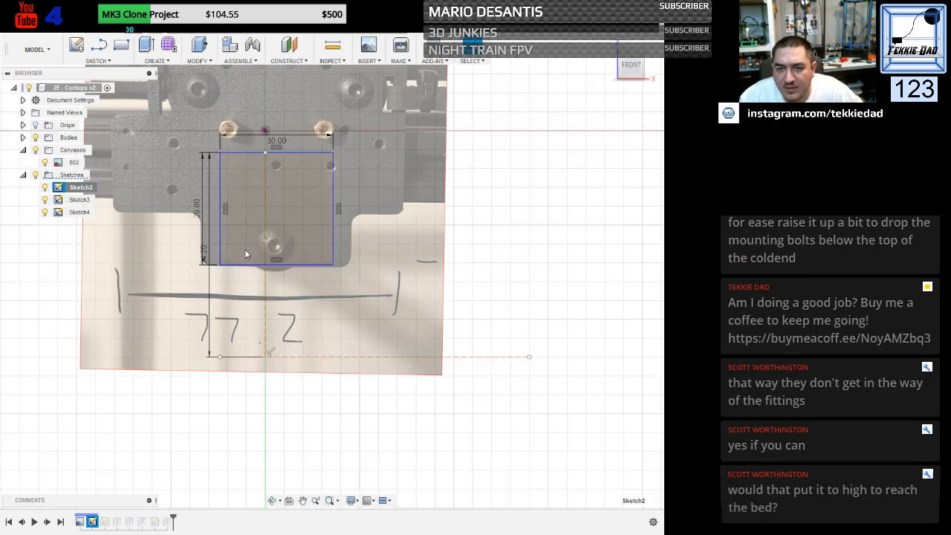
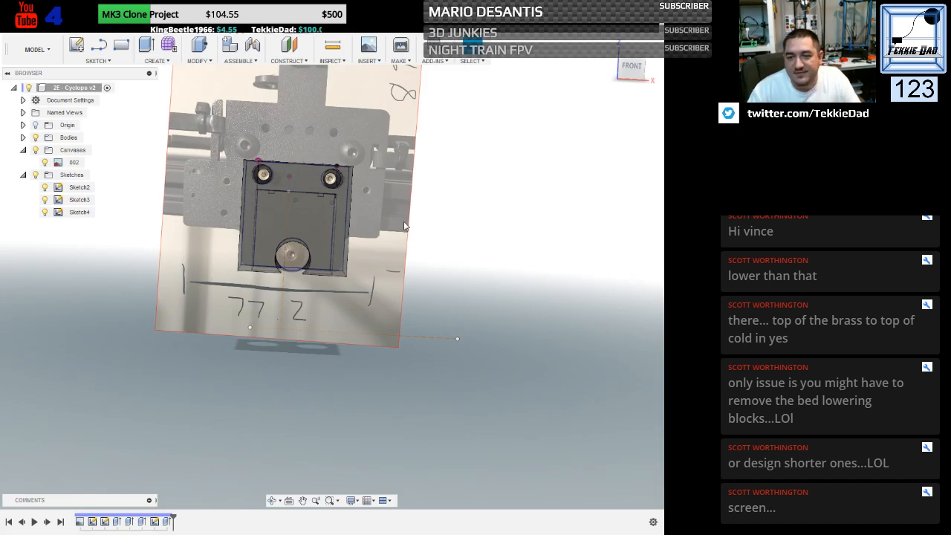
Examine the block against the carriage photo from the front, the right side and above, including its two round top holes.
right_click(463, 257)
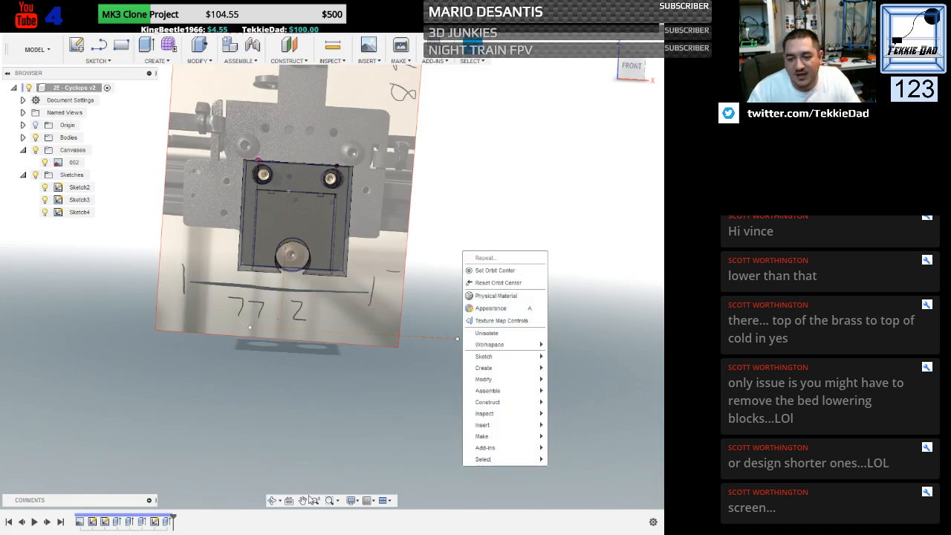
left_click(303, 501)
scroll(347, 230, "up", 4)
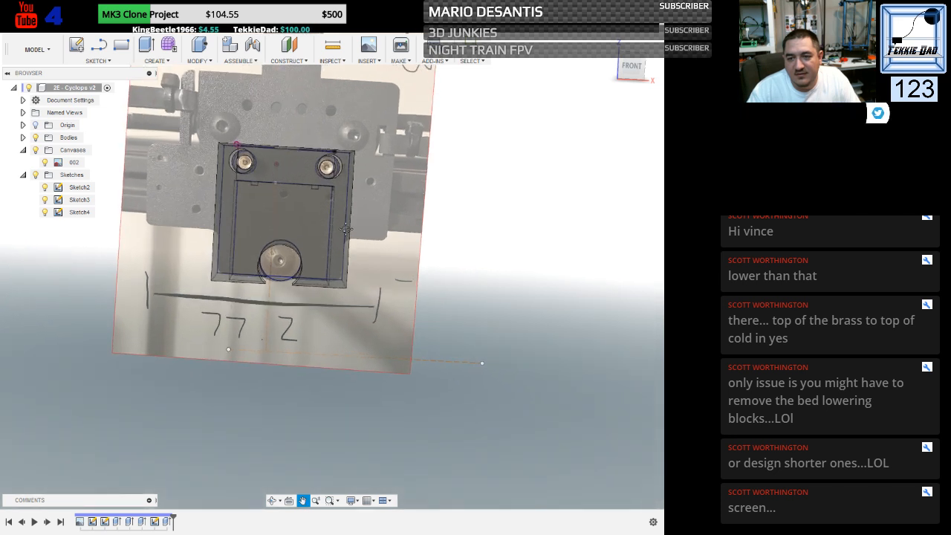
scroll(464, 248, "up", 3)
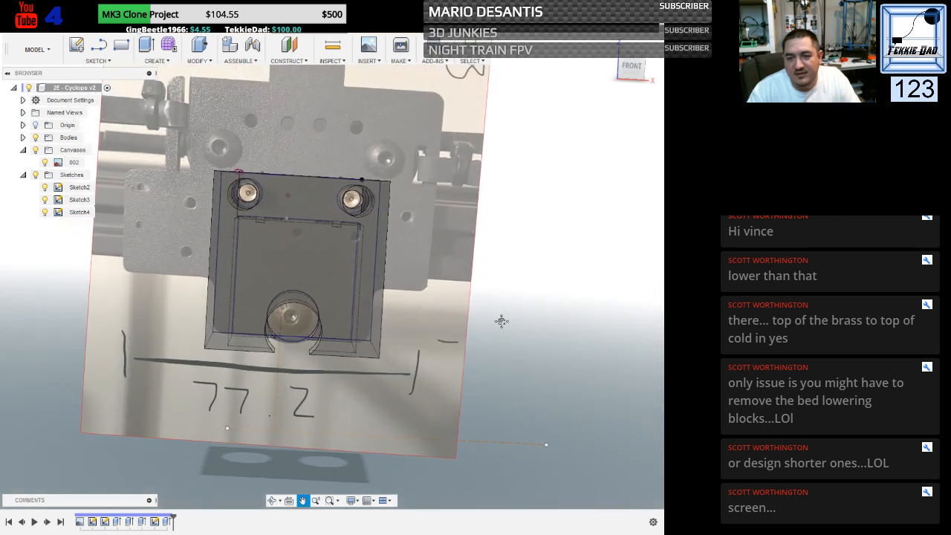
scroll(434, 283, "up", 1)
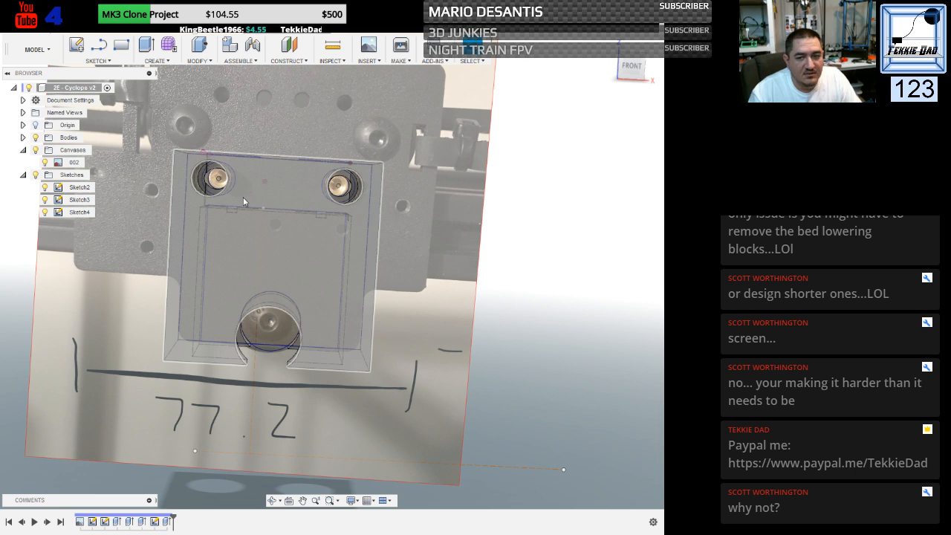
middle_click_drag(594, 201, 506, 199, "shift")
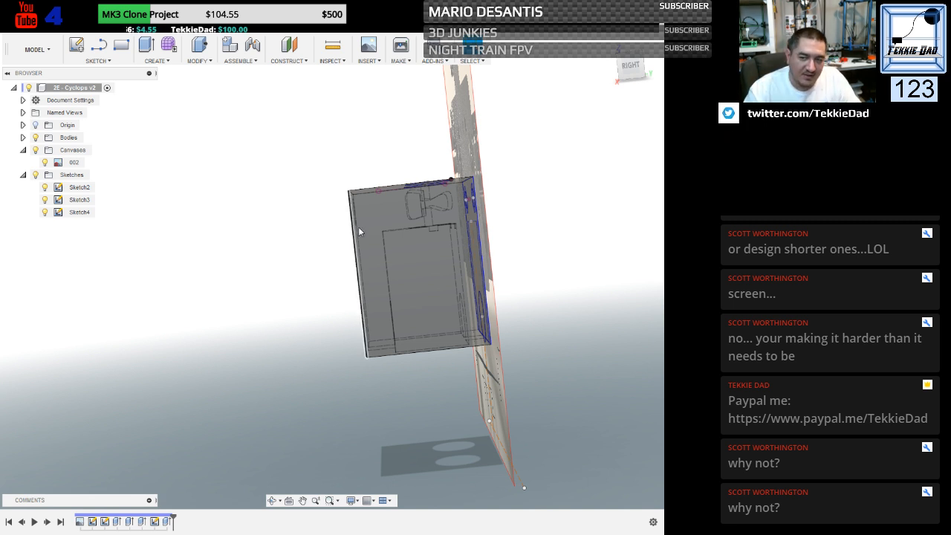
left_click(386, 327)
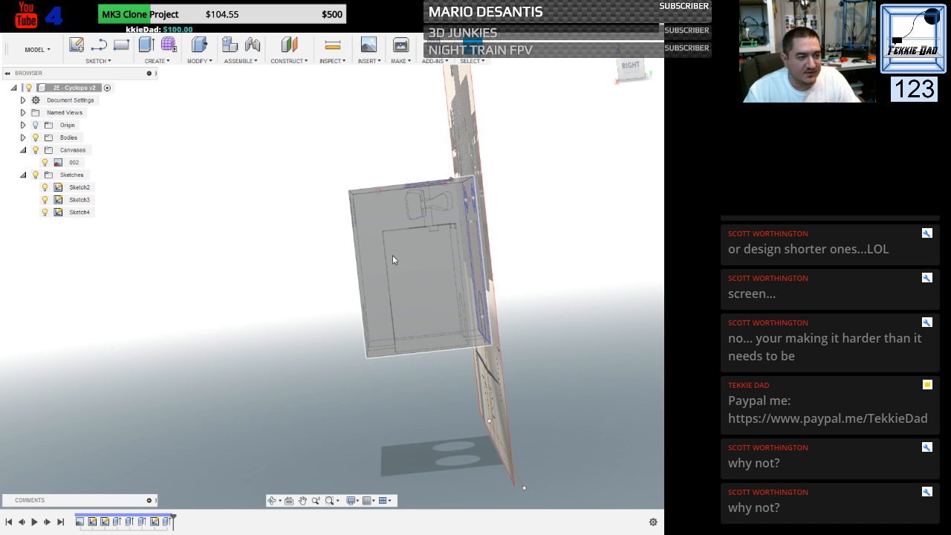
left_click(394, 294)
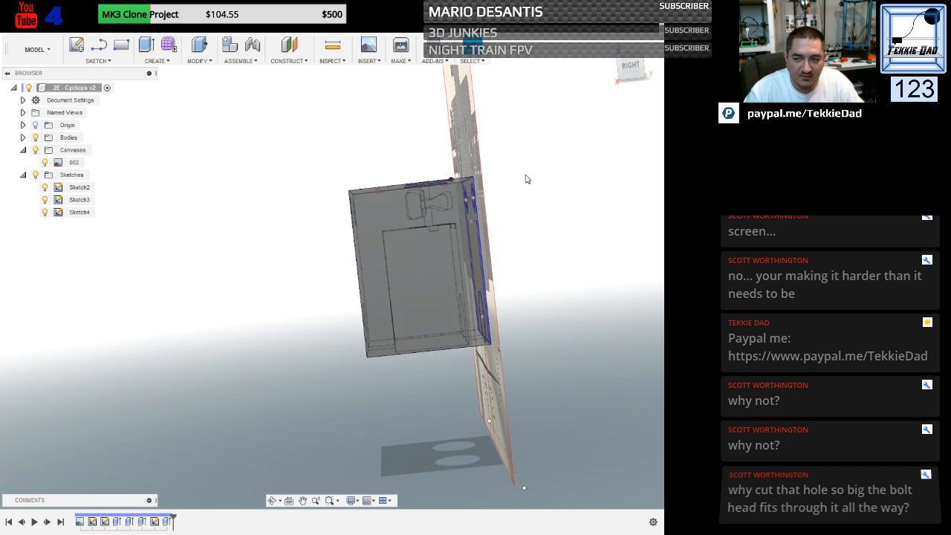
middle_click_drag(527, 178, 526, 212, "shift")
scroll(512, 204, "down", 2)
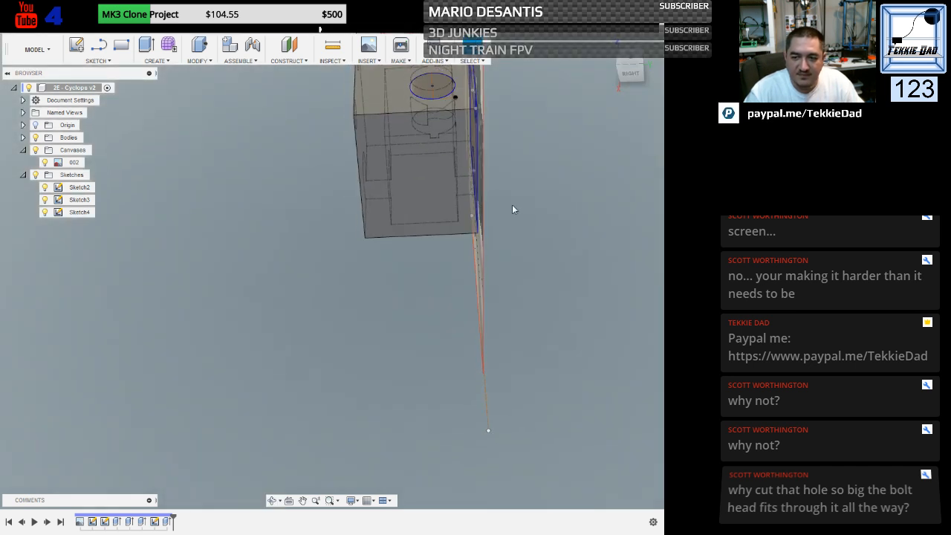
middle_click_drag(362, 447, 225, 466)
left_click_drag(225, 465, 205, 488)
left_click_drag(460, 197, 401, 348)
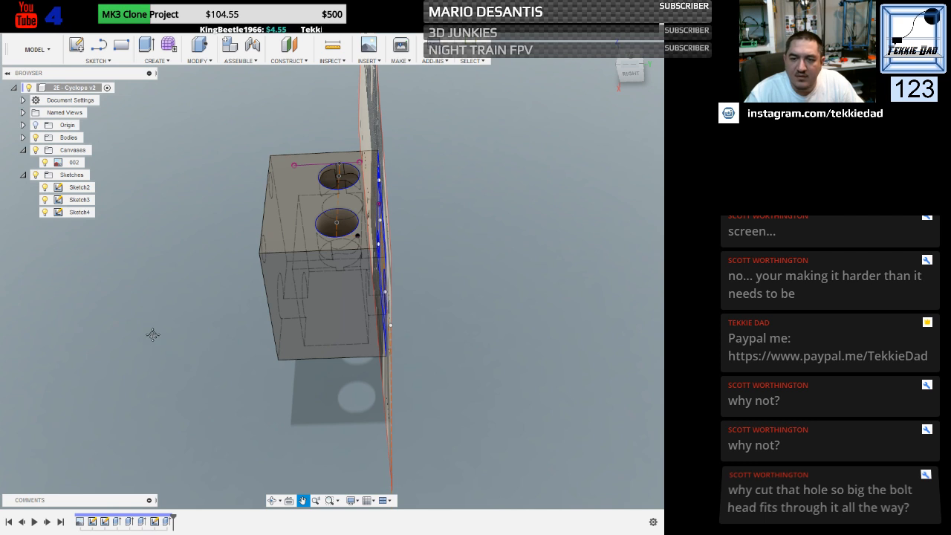
Inspect the block against the carriage photo from the front and at an angle, checking its bolt holes and inner recess.
middle_click_drag(153, 334, 213, 313, "shift")
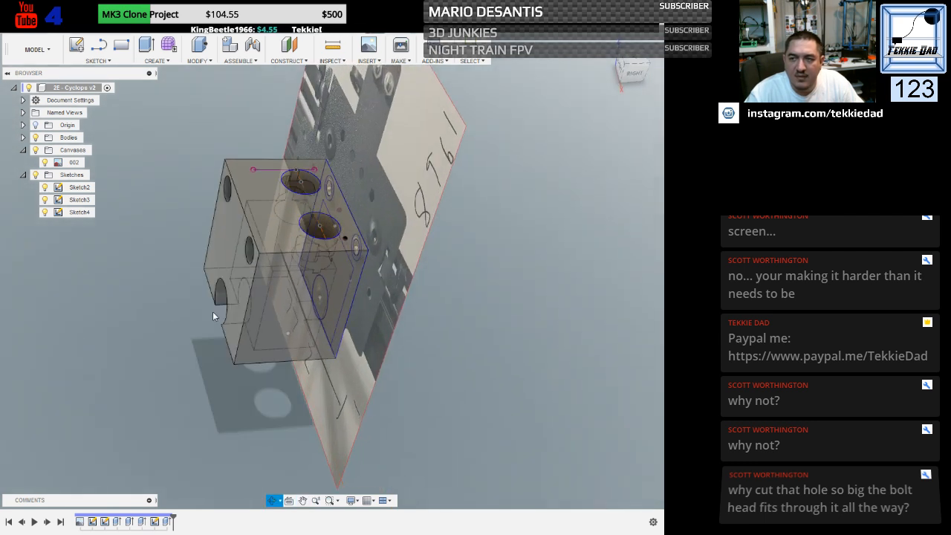
left_click(621, 71)
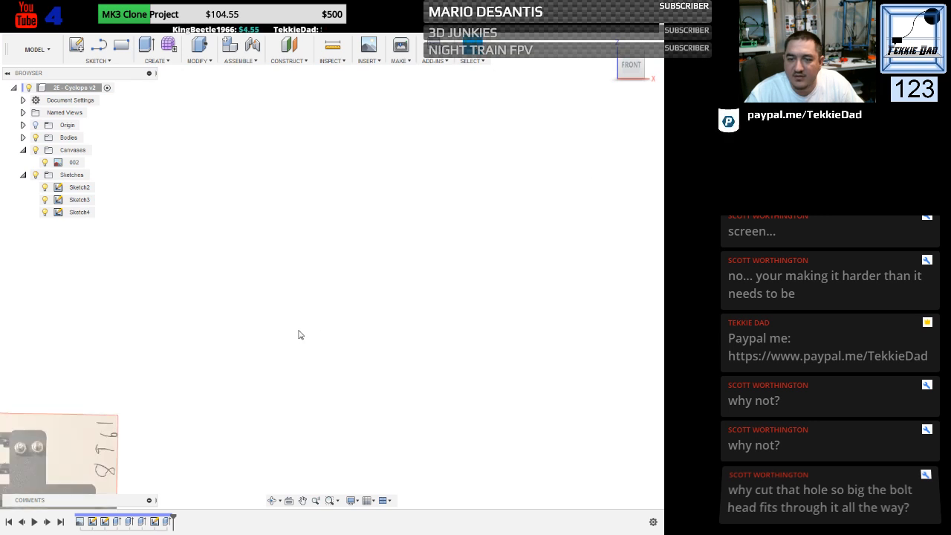
scroll(234, 377, "up", 5)
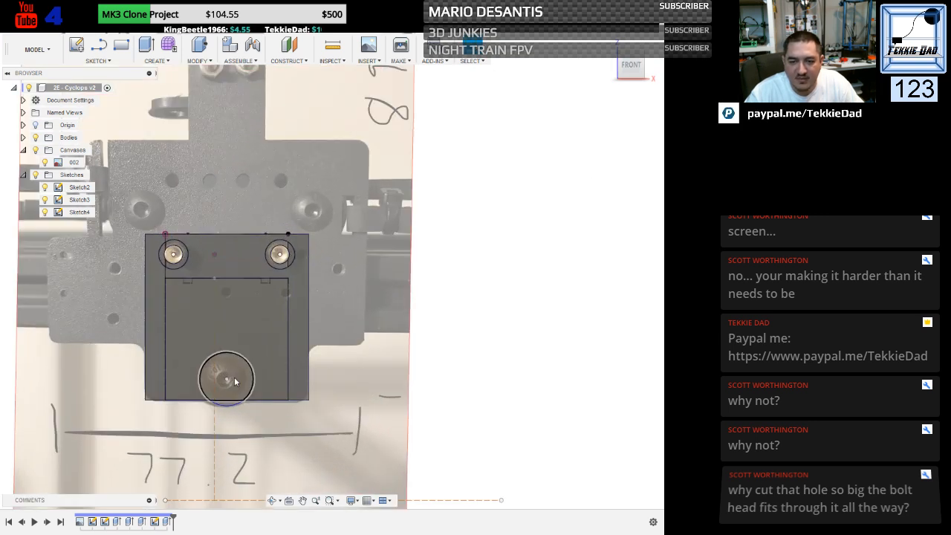
scroll(234, 376, "down", 2)
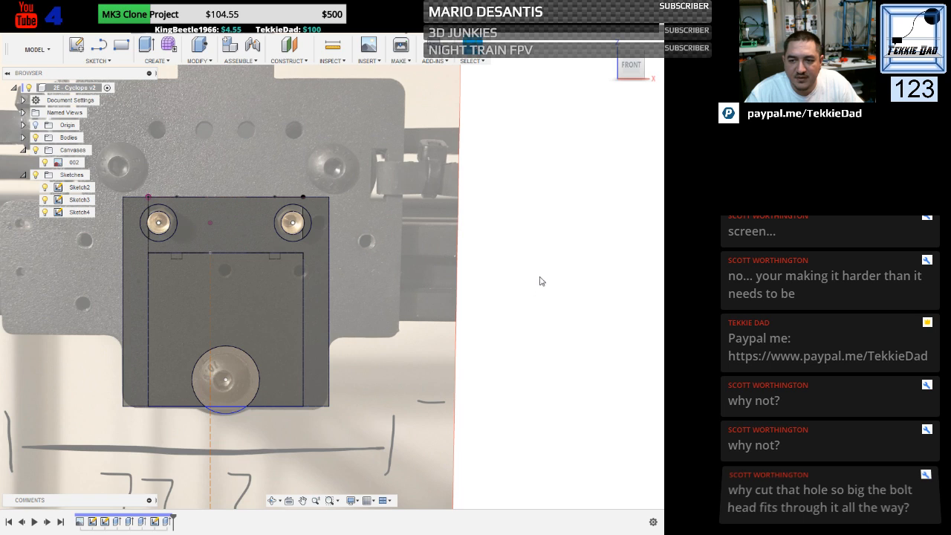
middle_click_drag(539, 278, 522, 287, "shift")
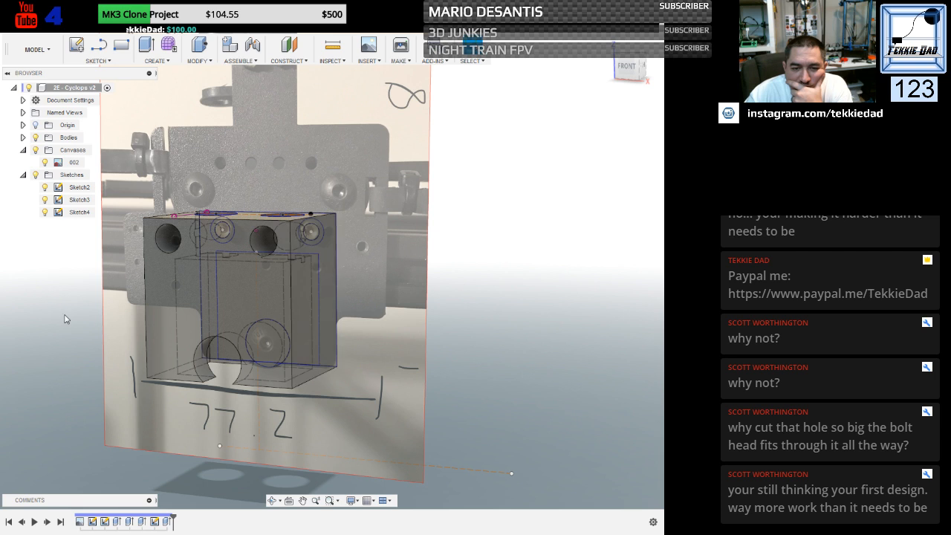
middle_click_drag(64, 319, 116, 318, "shift")
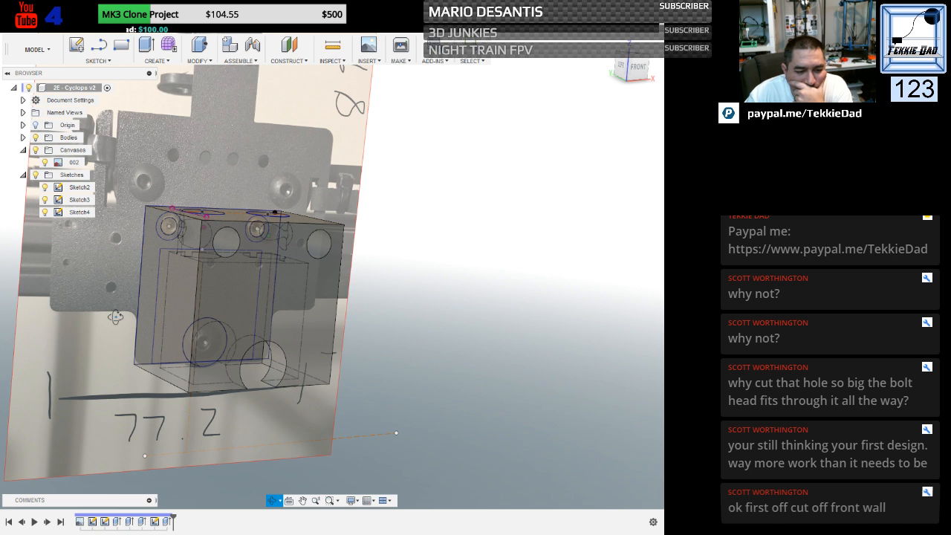
middle_click_drag(116, 318, 108, 307, "shift")
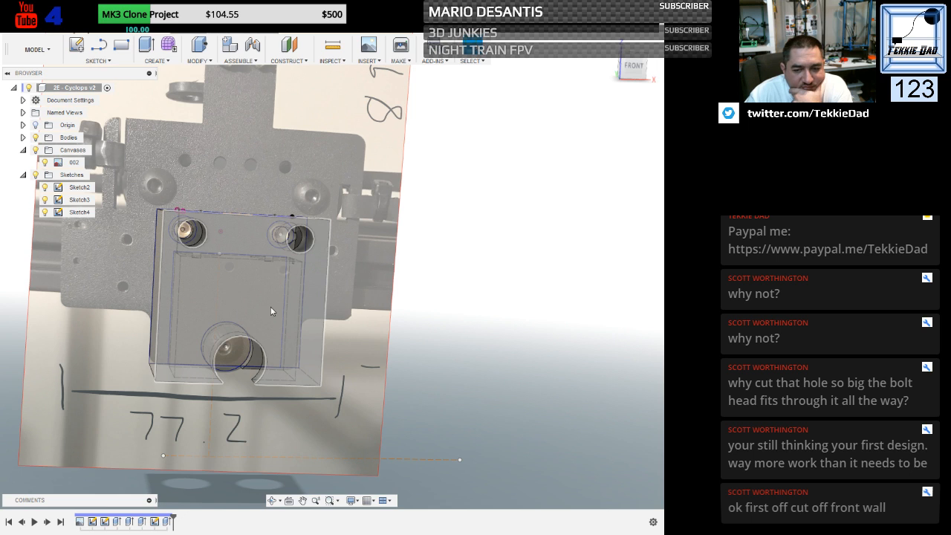
Edit the extrusion of the two rings around the upper bolt holes to a distance of -5 mm.
left_click(143, 525)
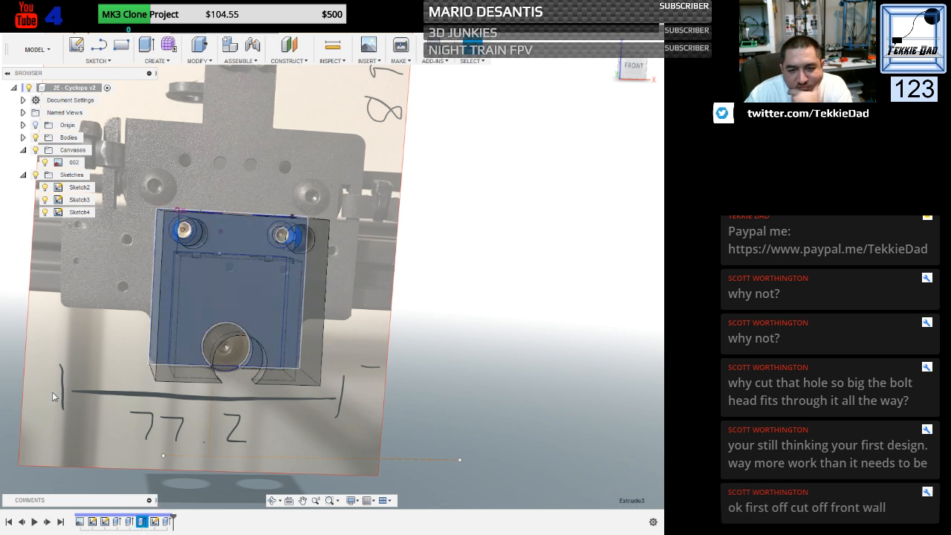
middle_click_drag(15, 365, 61, 383, "shift")
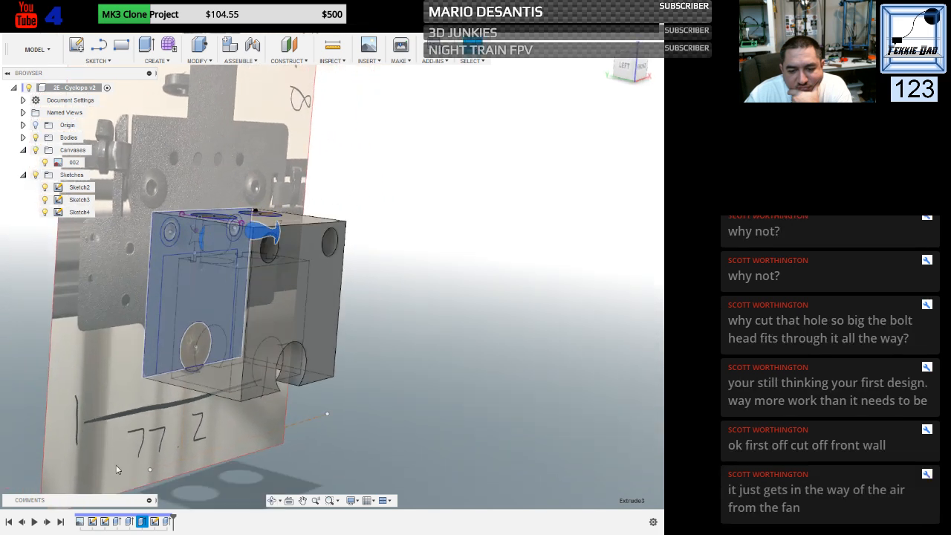
right_click(142, 523)
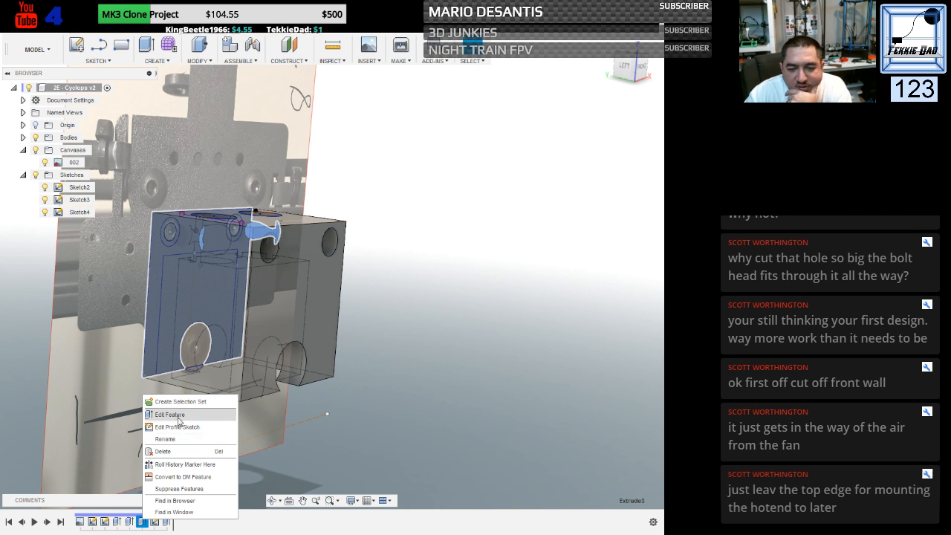
left_click(255, 419)
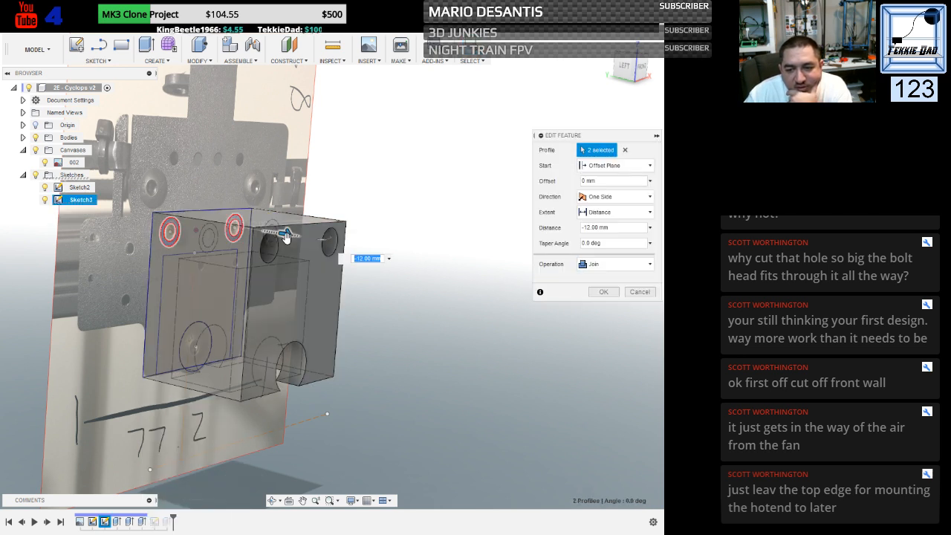
left_click_drag(286, 234, 266, 230)
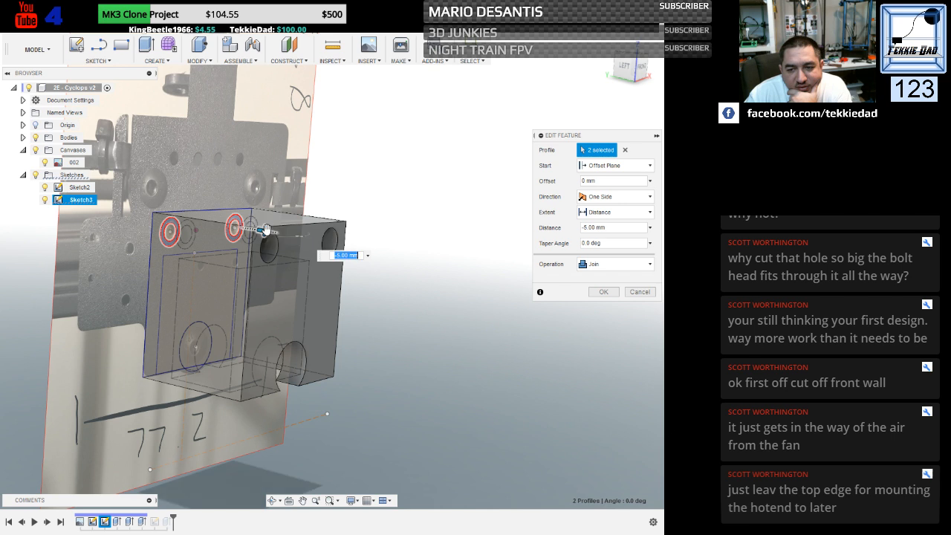
left_click(603, 291)
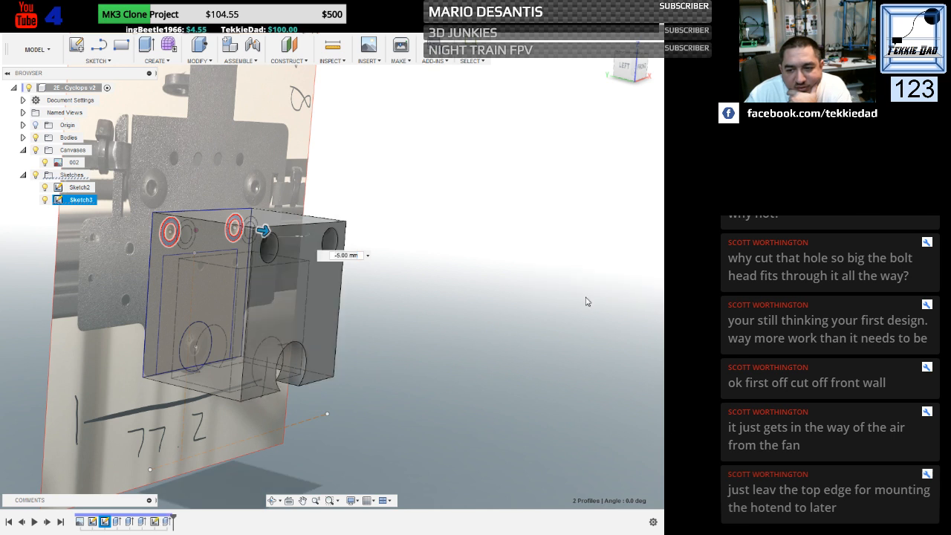
Edit the main block extrusion to a distance of -15 mm.
right_click(116, 523)
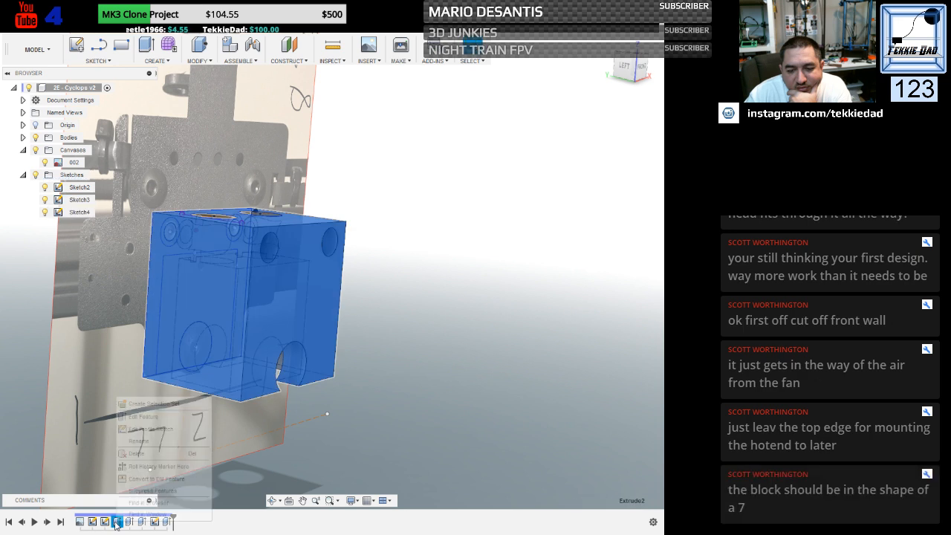
left_click(144, 417)
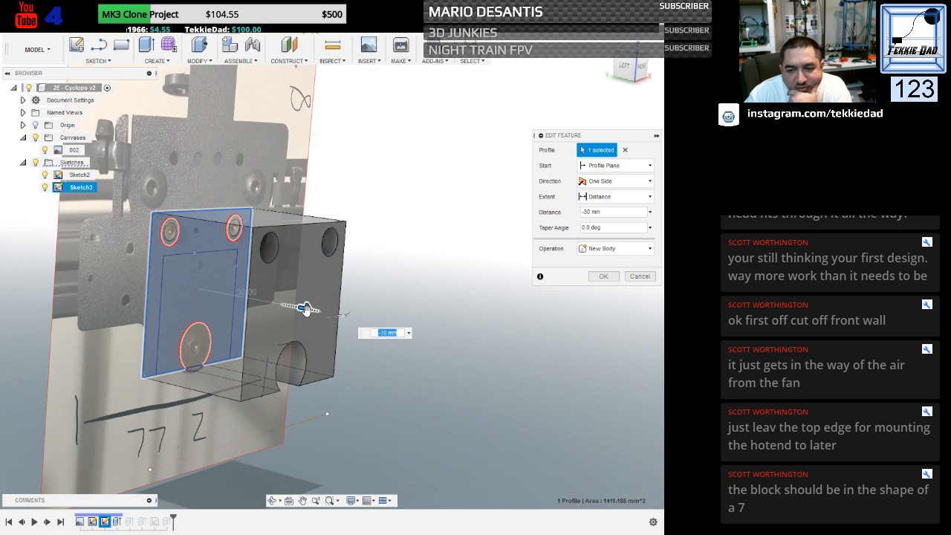
left_click_drag(304, 308, 255, 299)
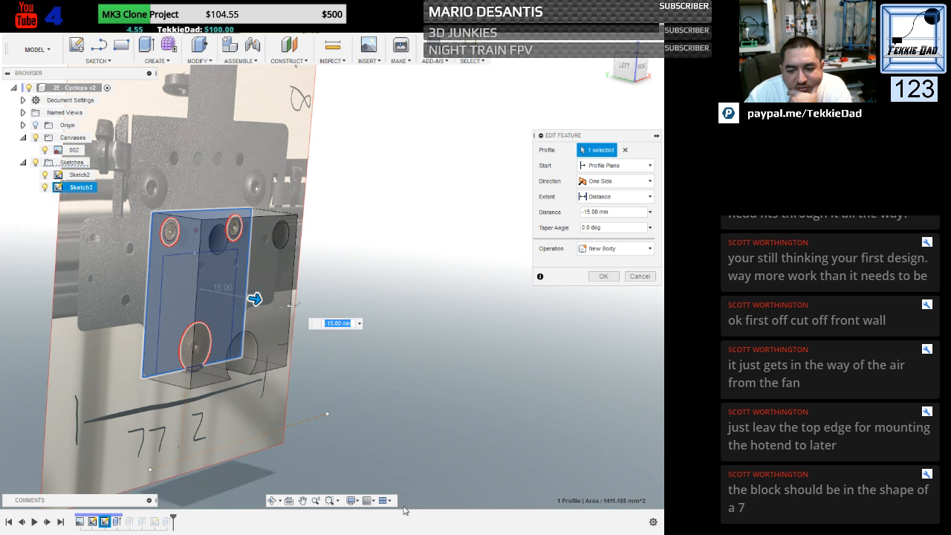
left_click(604, 276)
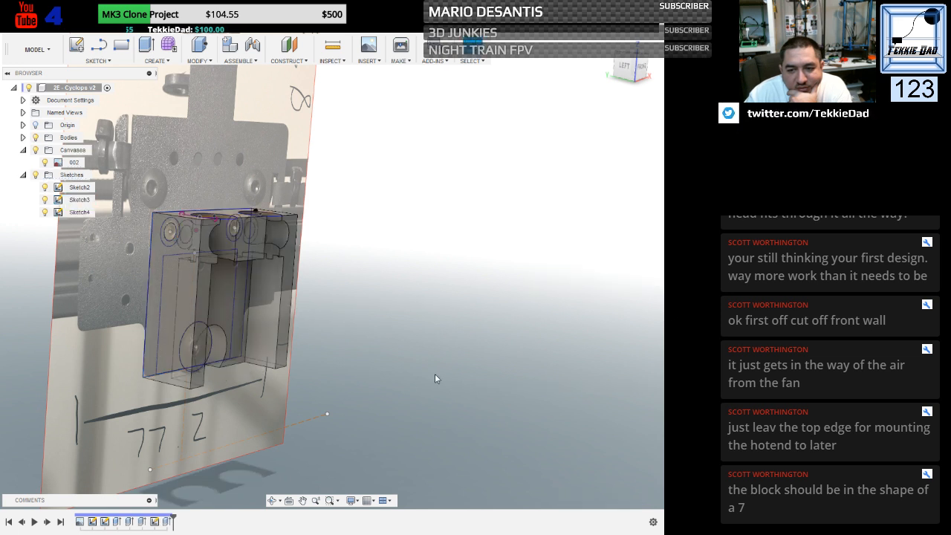
Hide the 002 carriage photo canvas behind the block.
middle_click_drag(409, 325, 396, 287, "shift")
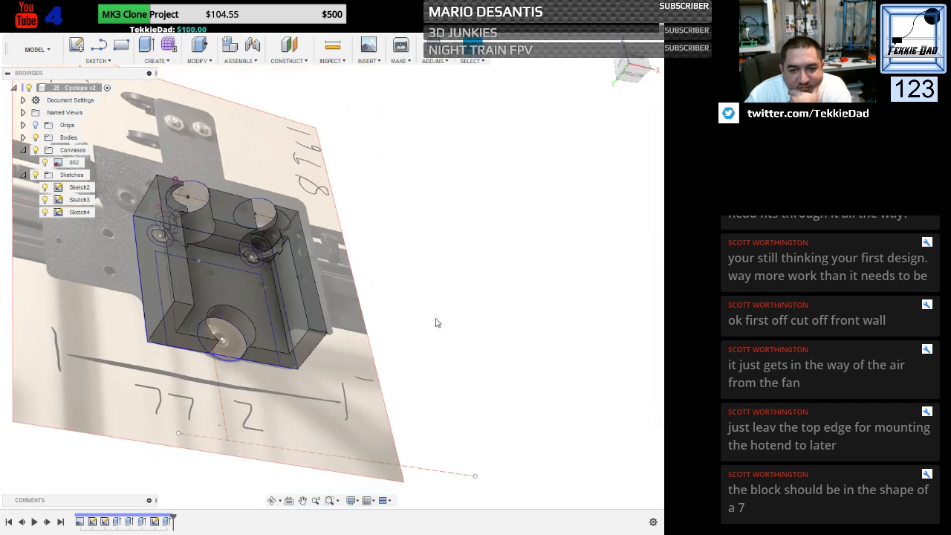
left_click(44, 164)
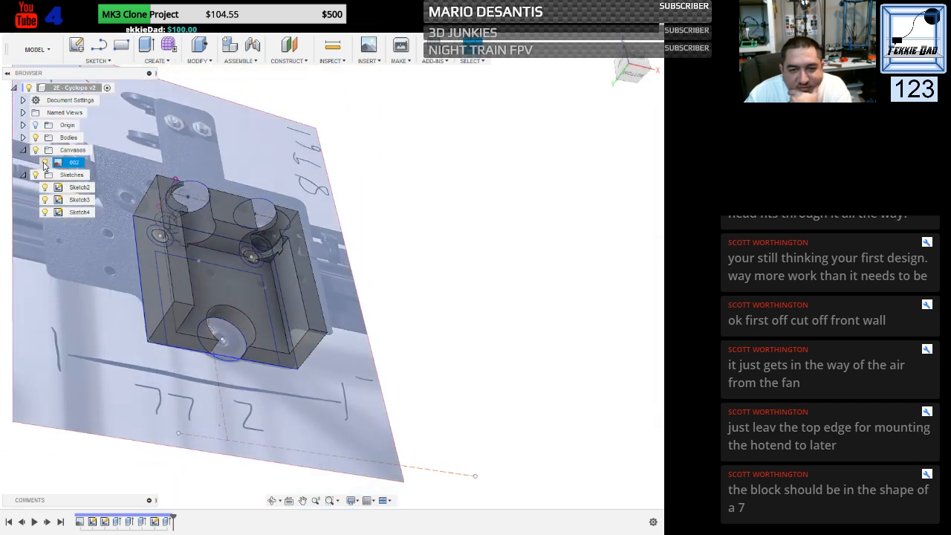
left_click(44, 163)
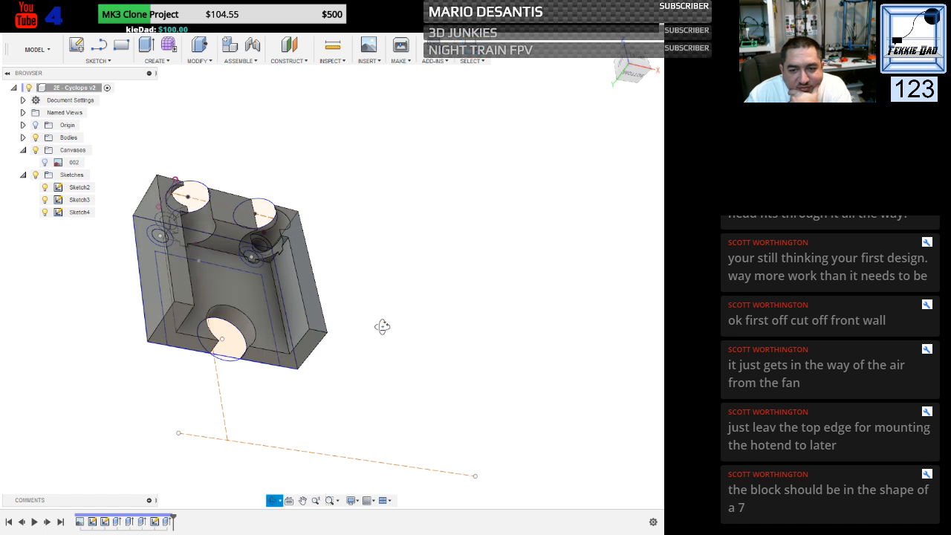
Examine the block's open front, side walls and two round top holes from the front, the left side and above.
left_click_drag(382, 327, 372, 354)
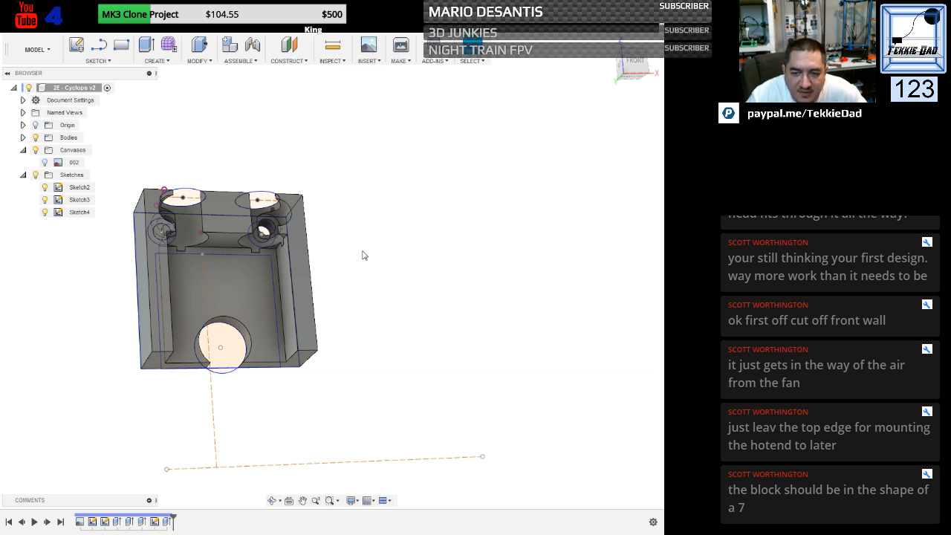
mouse_move(364, 255)
middle_mouse_down("shift")
mouse_move(418, 250)
mouse_move(425, 238)
mouse_move(425, 251)
middle_mouse_up("shift")
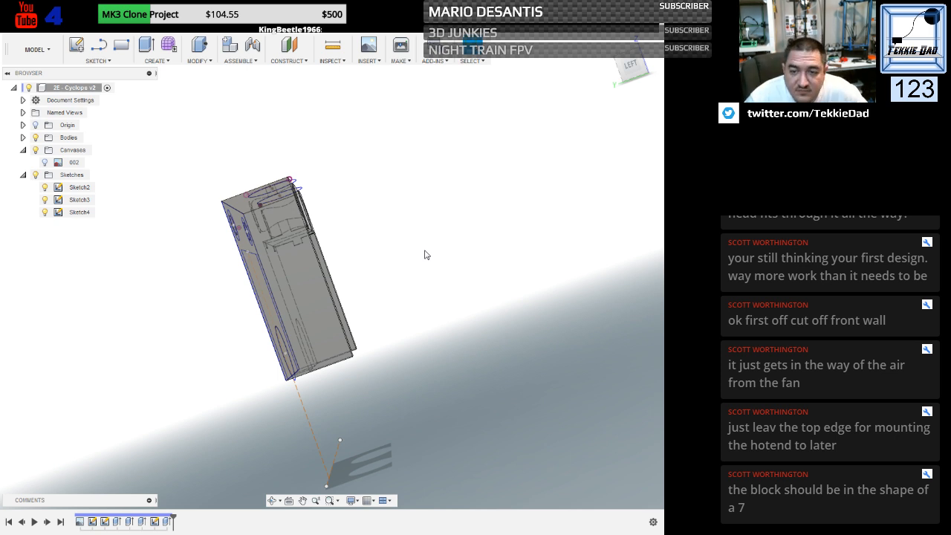
middle_click_drag(412, 238, 410, 275, "shift")
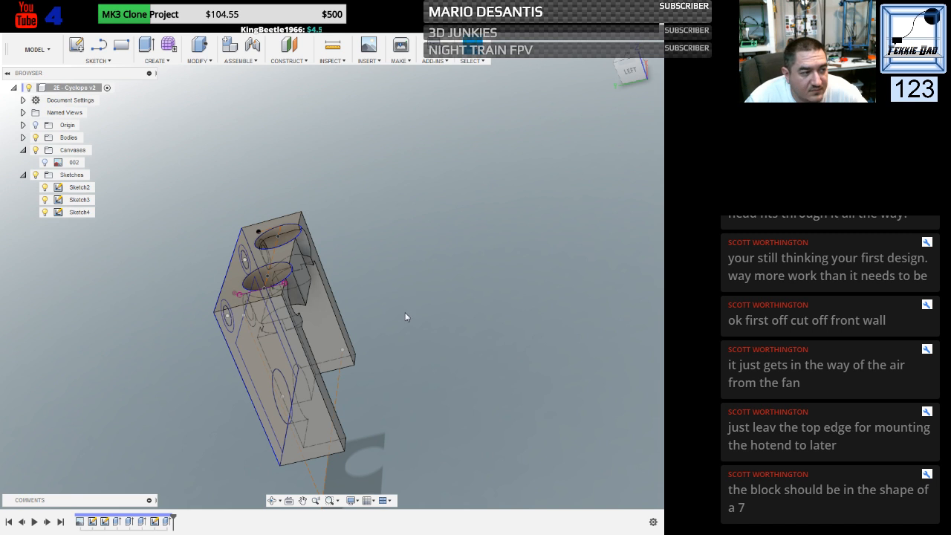
left_click(303, 500)
left_click_drag(207, 422, 210, 364)
key("Escape")
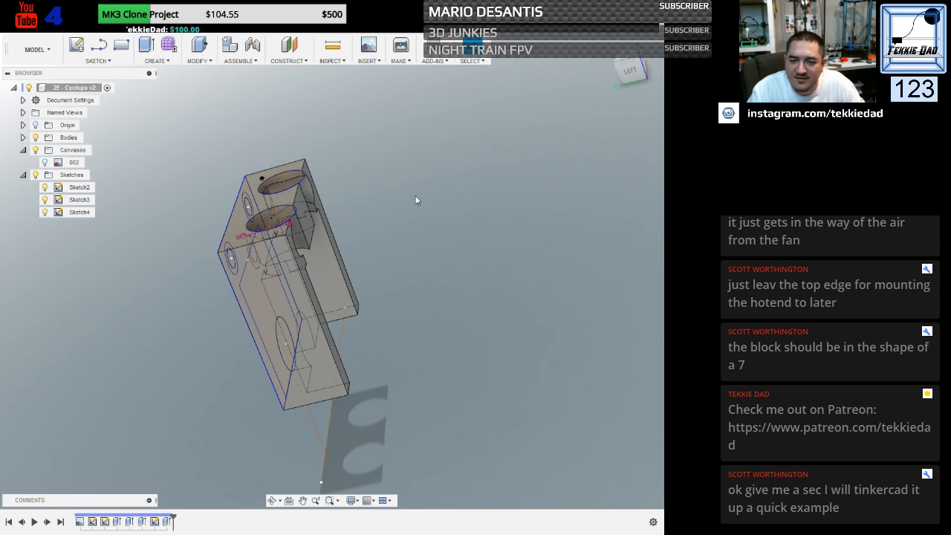
middle_click_drag(418, 200, 401, 196, "shift")
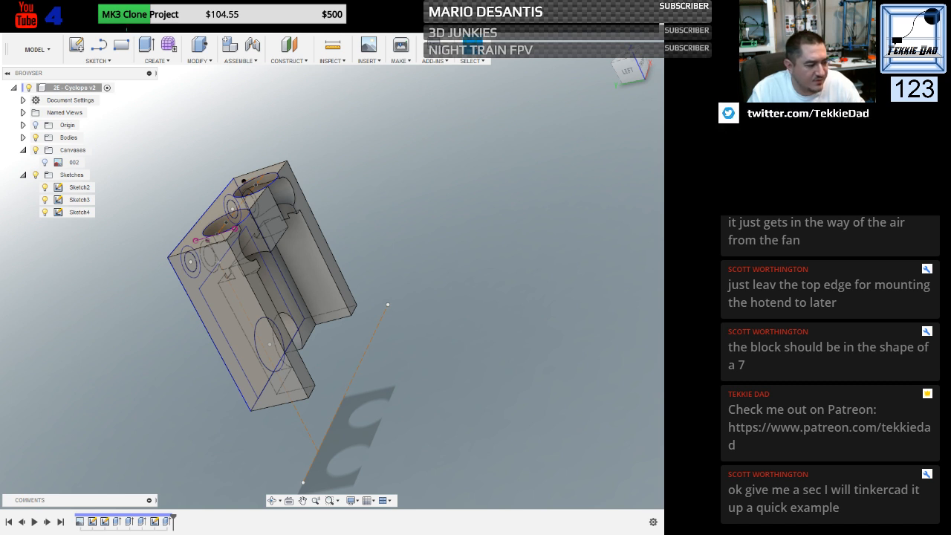
Look through the other open windows, close the 002.JPG photo in Windows Photo Viewer and return to the block model.
key("alt+Tab")
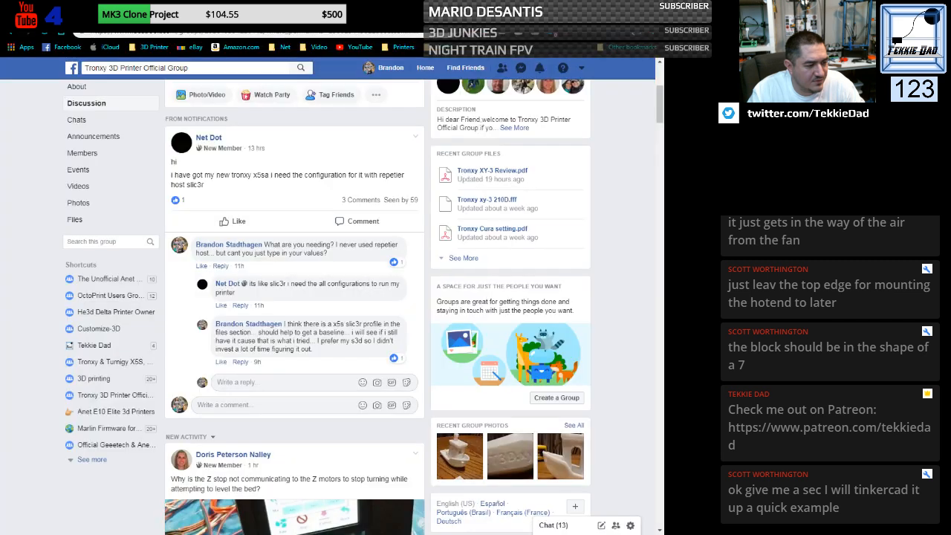
key("alt+Tab")
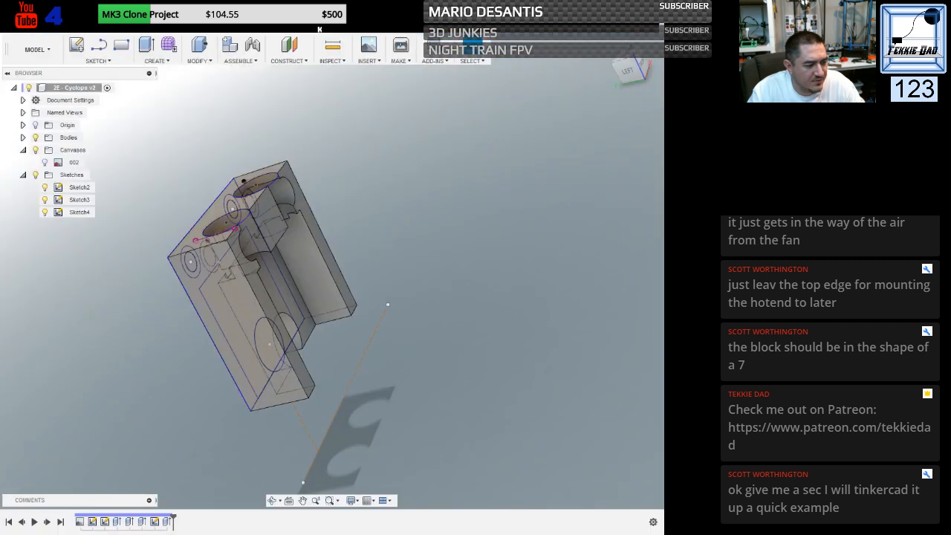
key("alt+Tab")
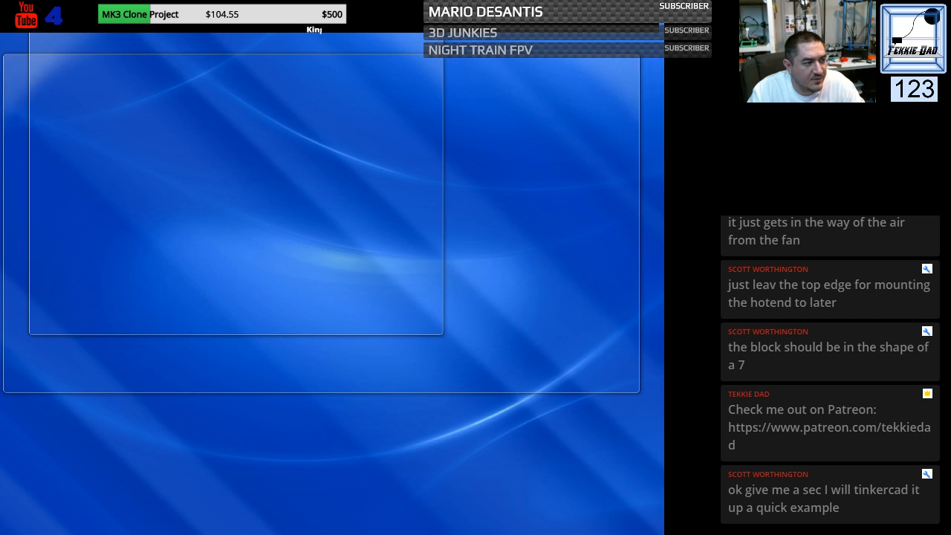
key("alt+Tab")
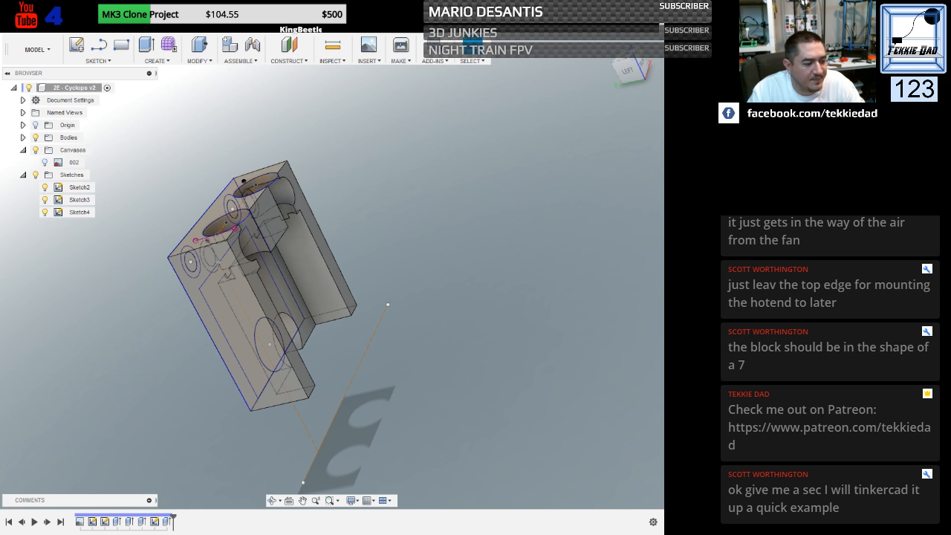
key("alt+Tab")
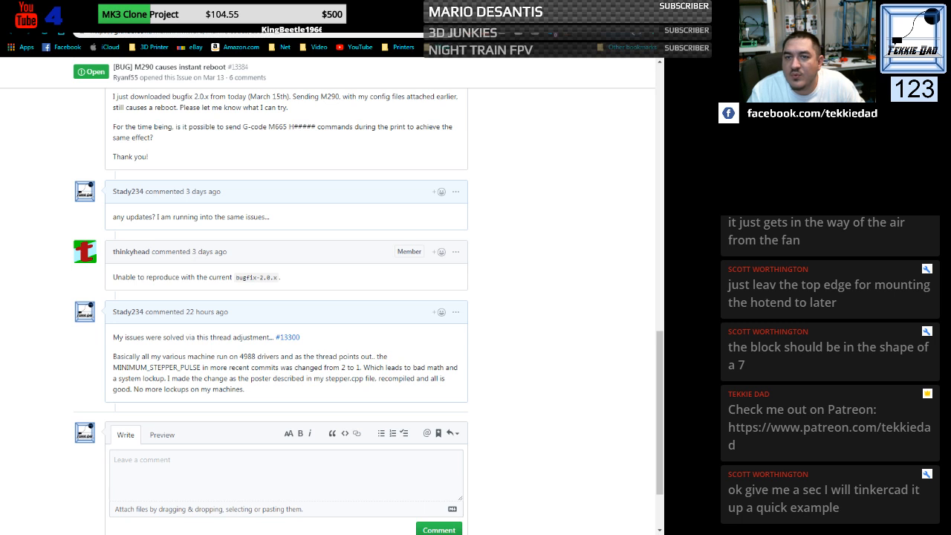
left_click_drag(587, 10, 0, 170)
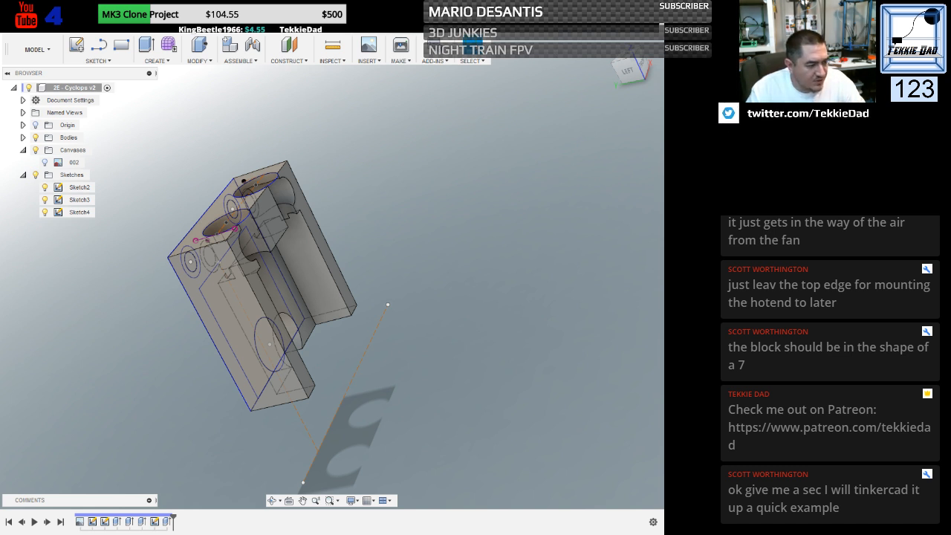
key("alt+Tab")
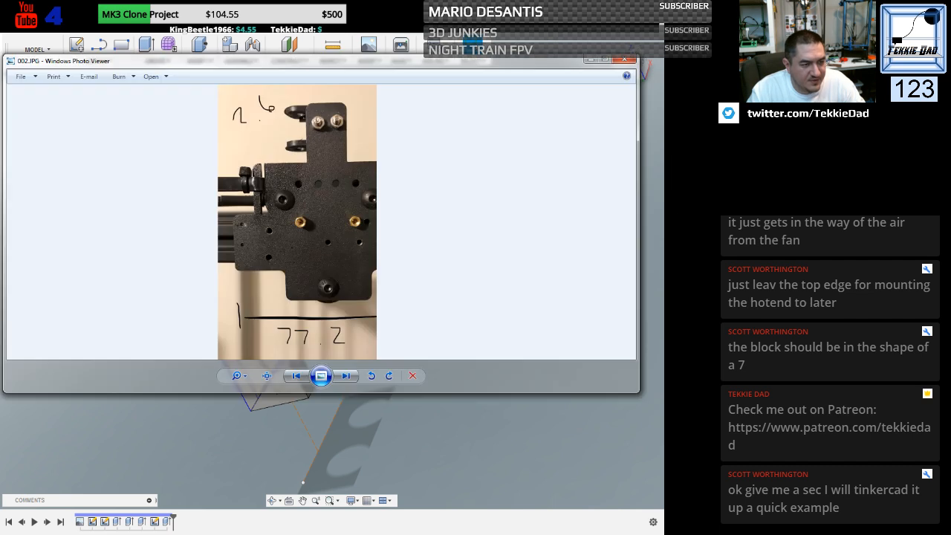
left_click(627, 59)
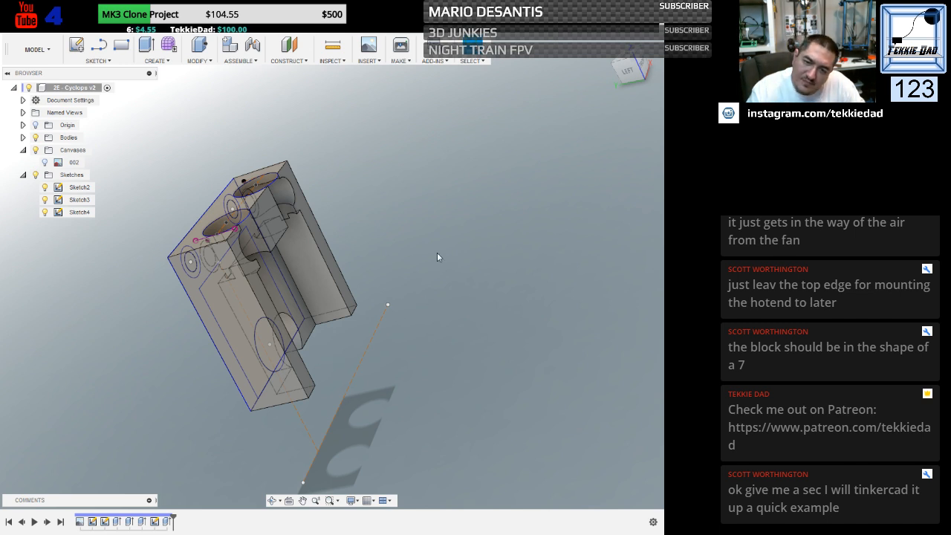
mouse_move(437, 257)
middle_mouse_down("shift")
mouse_move(382, 263)
mouse_move(483, 251)
mouse_move(491, 235)
mouse_move(386, 246)
mouse_move(382, 208)
mouse_move(372, 230)
mouse_move(384, 241)
middle_mouse_up("shift")
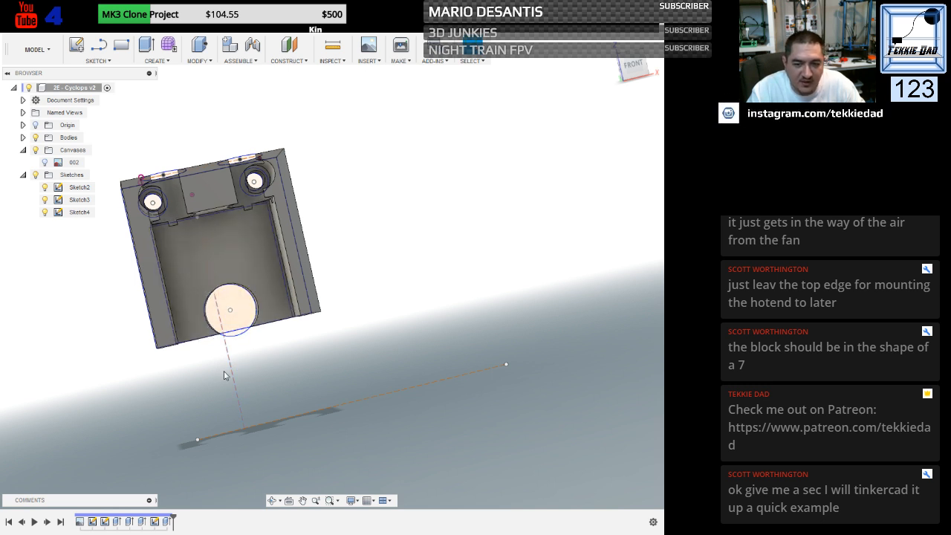
middle_click_drag(126, 395, 217, 366, "shift")
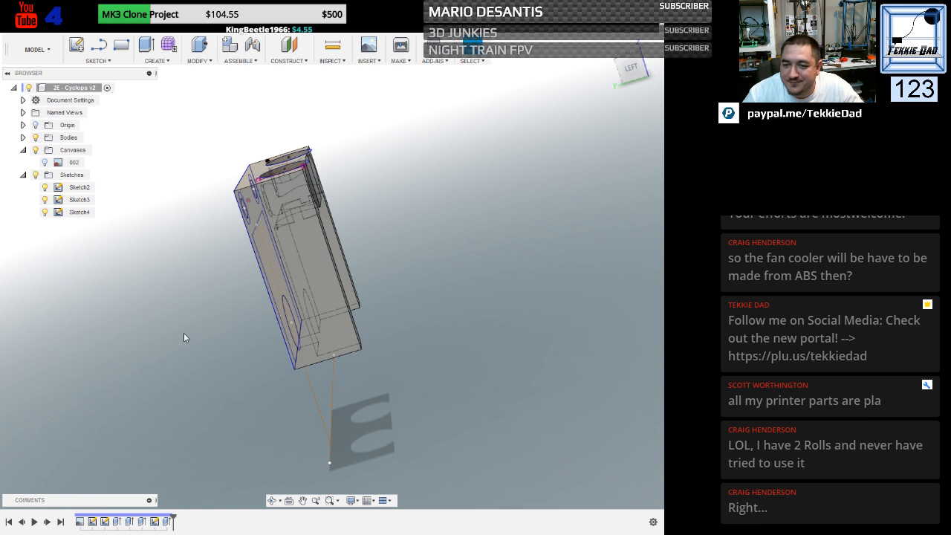
Switch to the X5ST-2E Cooler design and examine the fan cooler frame from the front, the rear and close to the connectors.
middle_click_drag(427, 318, 405, 347, "shift")
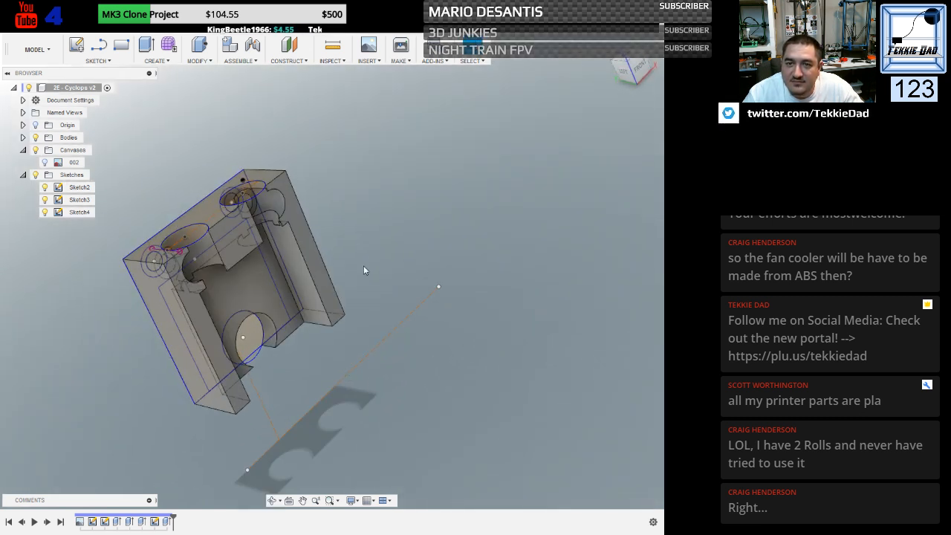
left_click(444, 28)
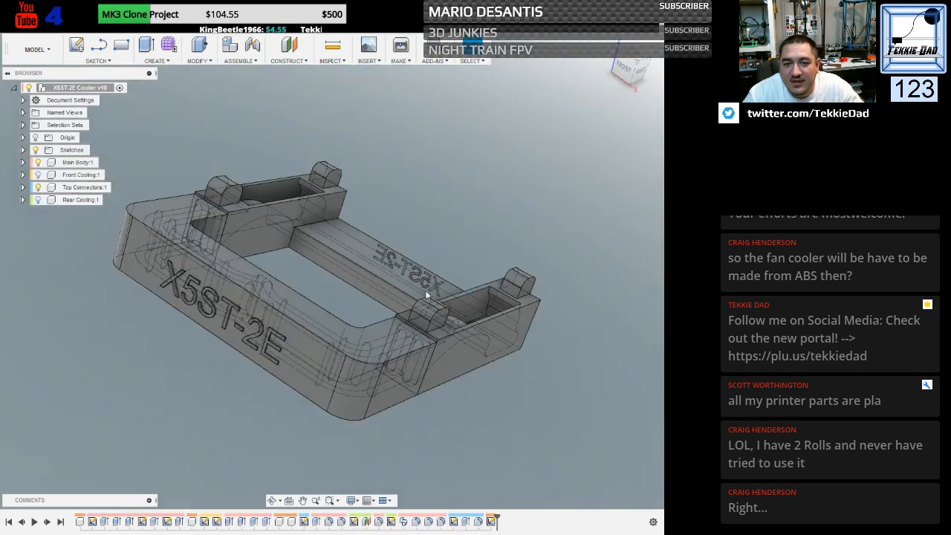
middle_click_drag(514, 404, 542, 416, "shift")
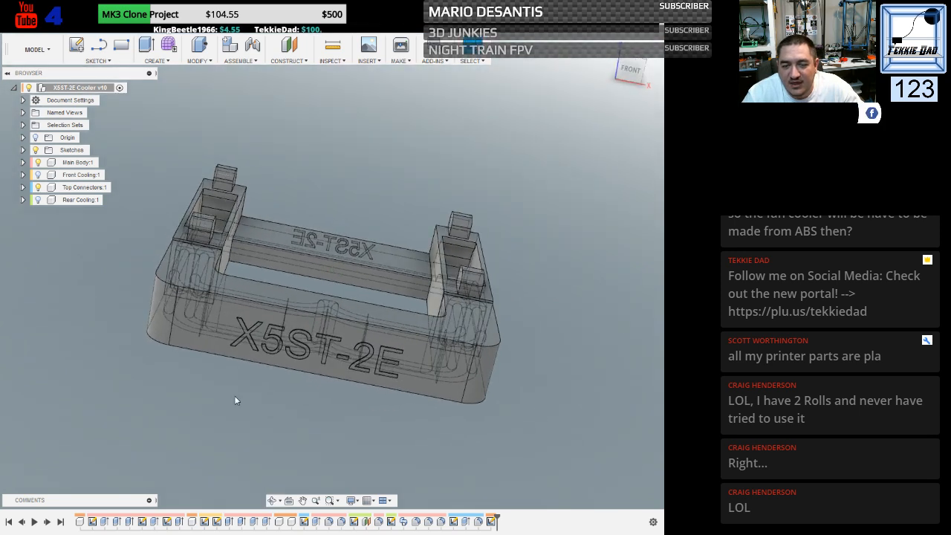
mouse_move(118, 367)
middle_mouse_down("shift")
mouse_move(217, 349)
mouse_move(263, 402)
mouse_move(286, 394)
mouse_move(302, 259)
mouse_move(276, 242)
middle_mouse_up("shift")
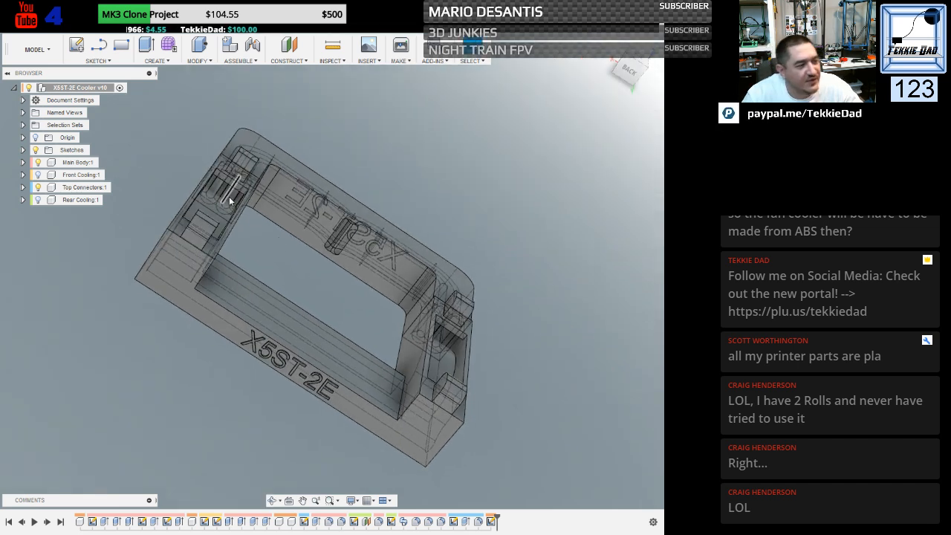
scroll(231, 208, "up", 5)
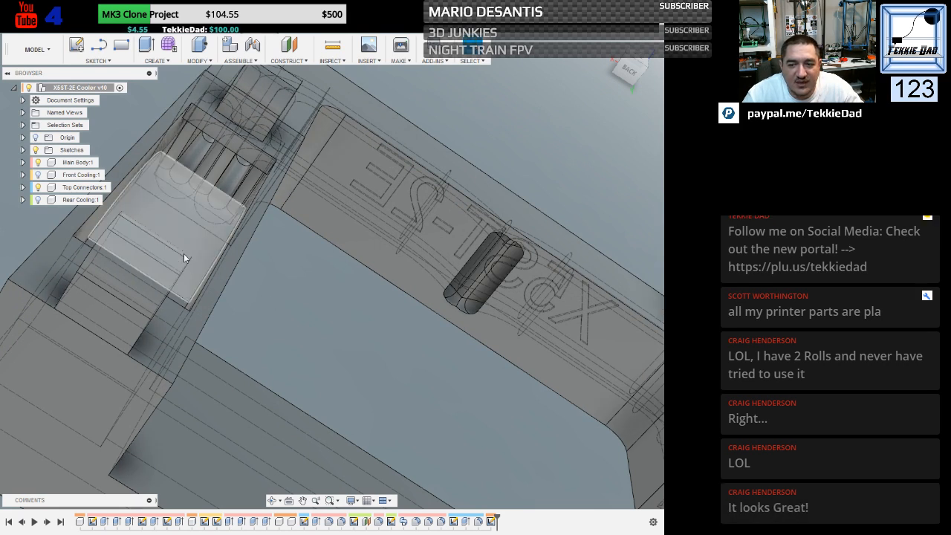
Toggle the visibility of the cooler's Top Connectors and sketches, and examine its side air channels and front duct from several angles.
left_click(38, 190)
left_click(38, 188)
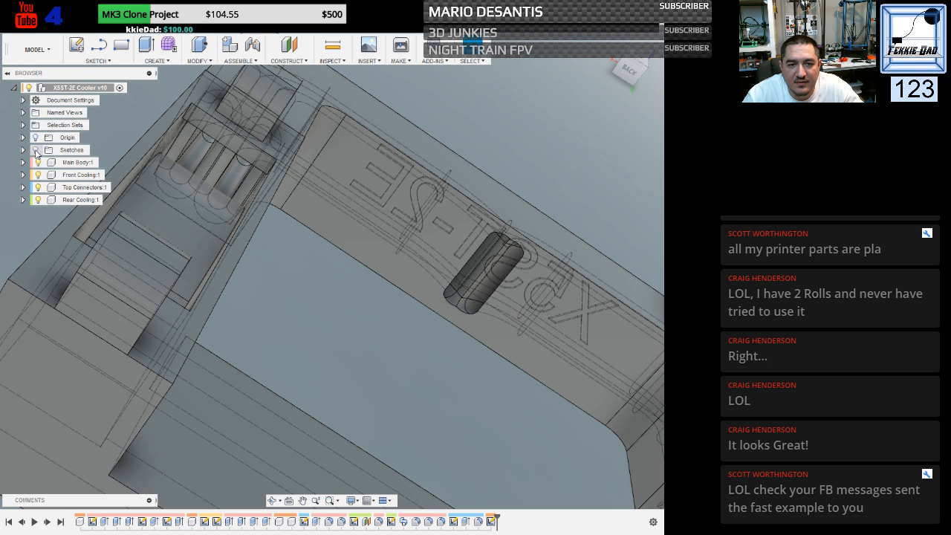
left_click(35, 151)
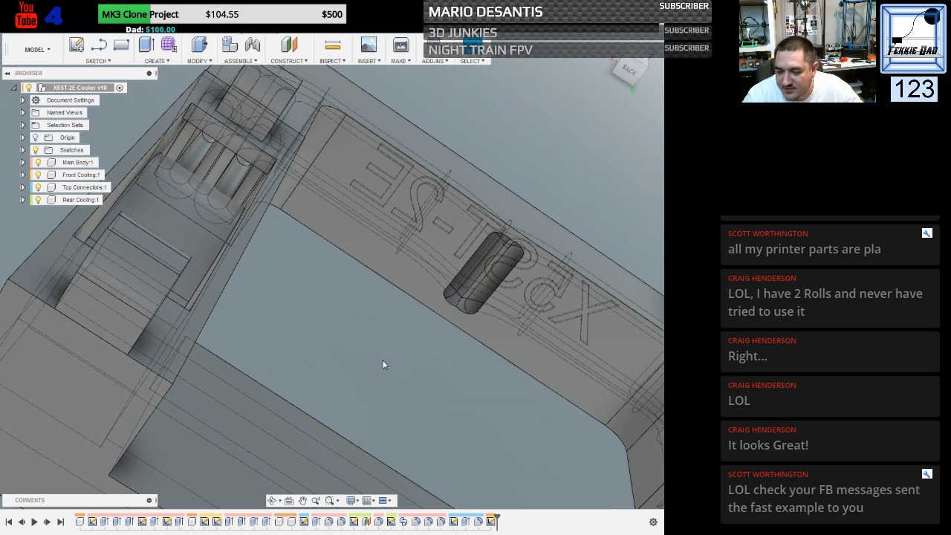
mouse_move(313, 306)
middle_mouse_down("shift")
mouse_move(318, 298)
mouse_move(319, 309)
middle_mouse_up("shift")
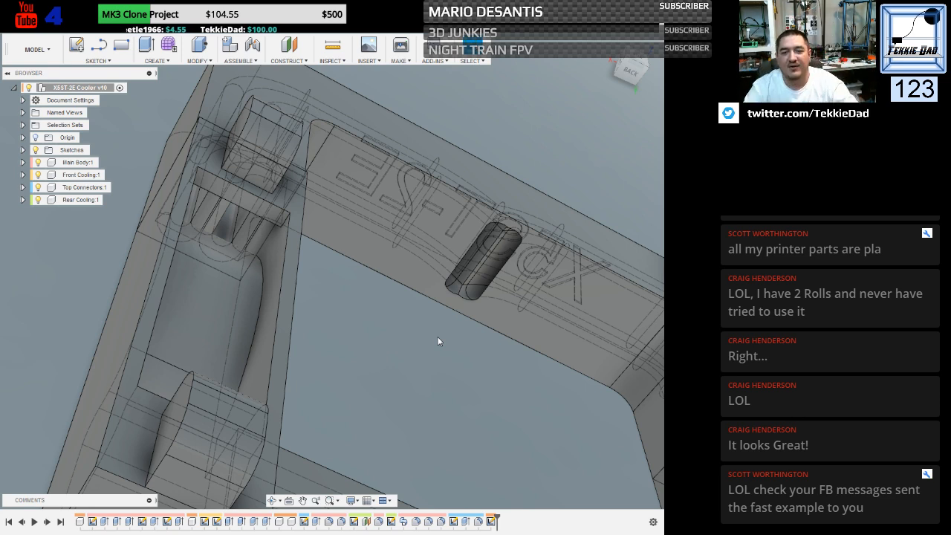
middle_click_drag(437, 340, 186, 251, "shift")
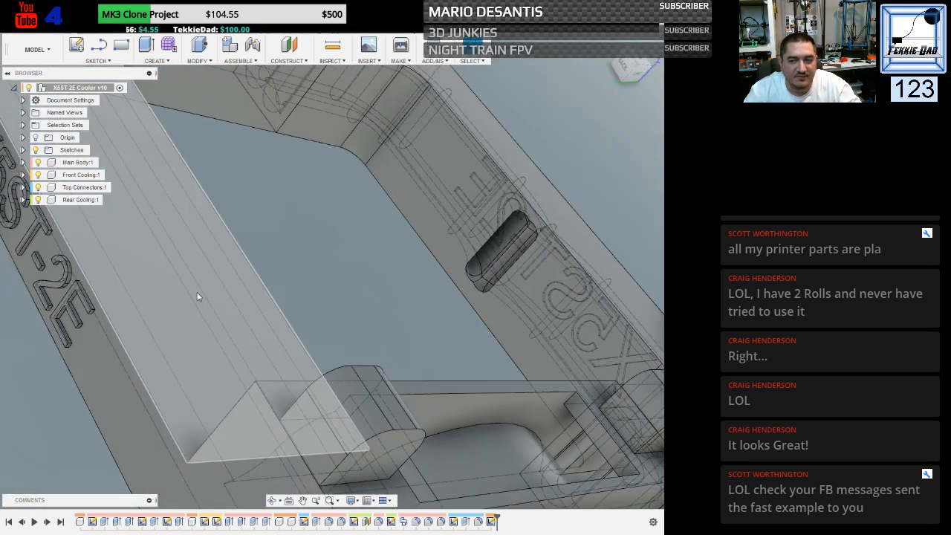
left_click(586, 99)
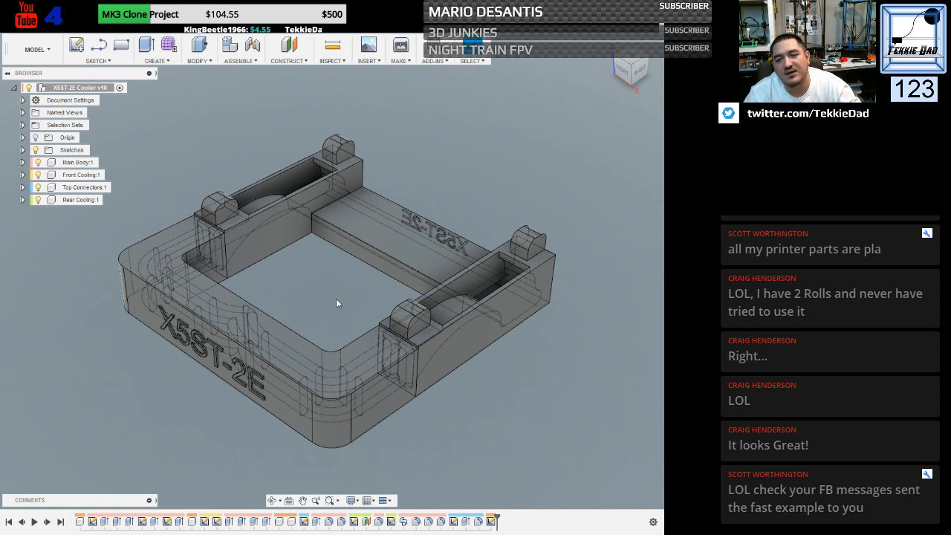
middle_click_drag(514, 426, 486, 413, "shift")
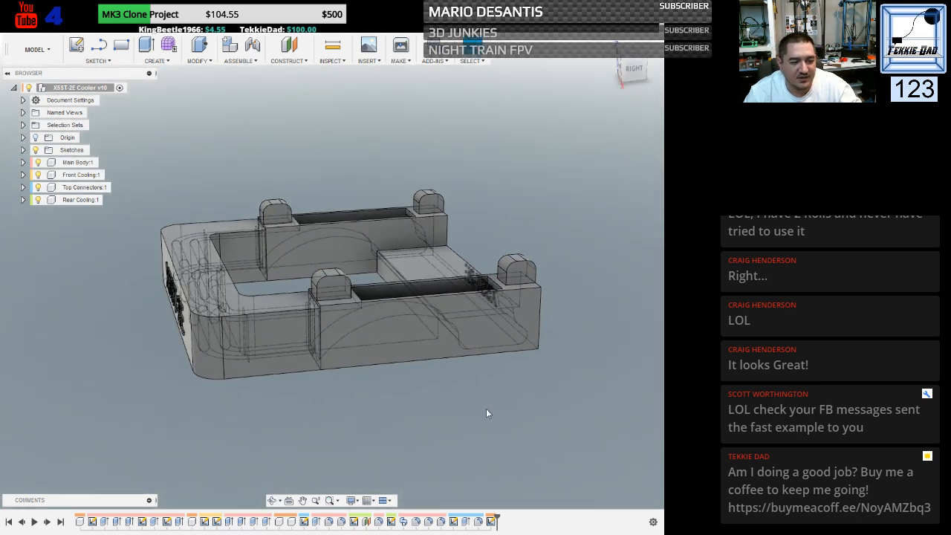
Return to the 2E - Cyclops design, bring the Simplify3D window into view and zoom in on the Tekkiedad-10 bracket.
left_click(209, 32)
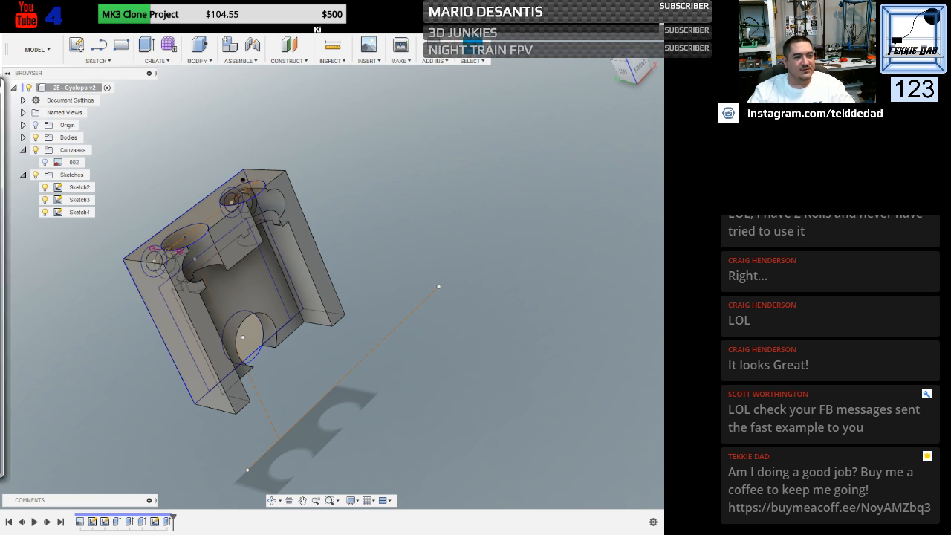
left_click_drag(1, 83, 20, 65)
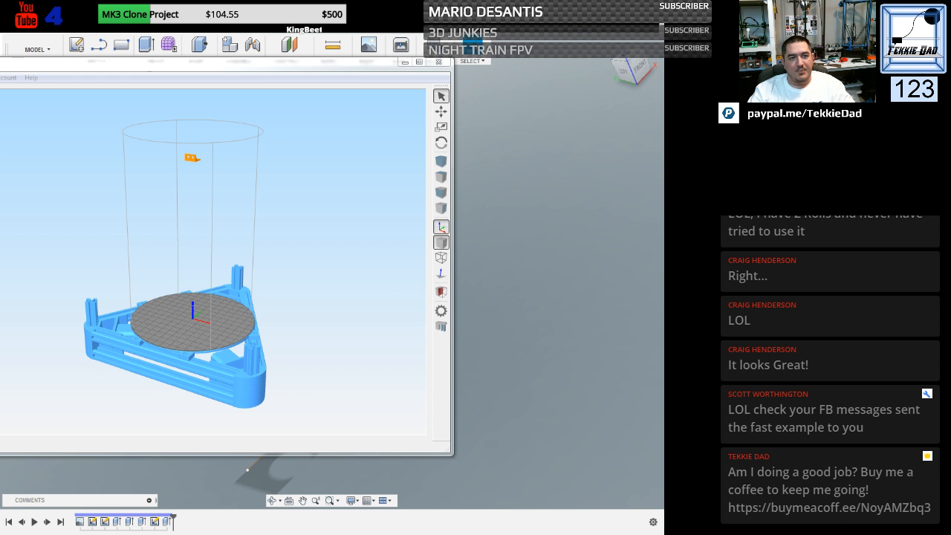
scroll(144, 340, "up", 6)
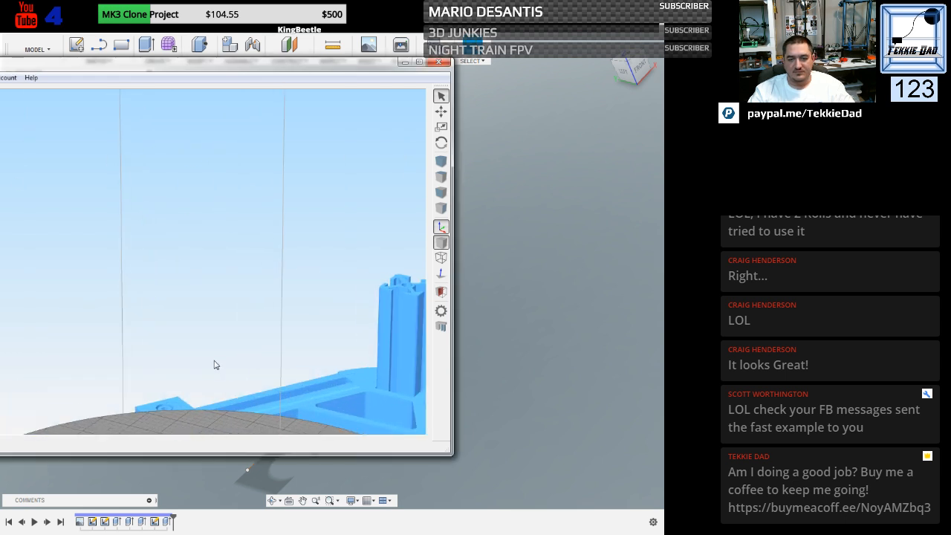
middle_click_drag(215, 365, 222, 129)
scroll(215, 428, "up", 5)
middle_click_drag(217, 335, 230, 203)
middle_click_drag(219, 396, 237, 277)
middle_click_drag(246, 387, 288, 122)
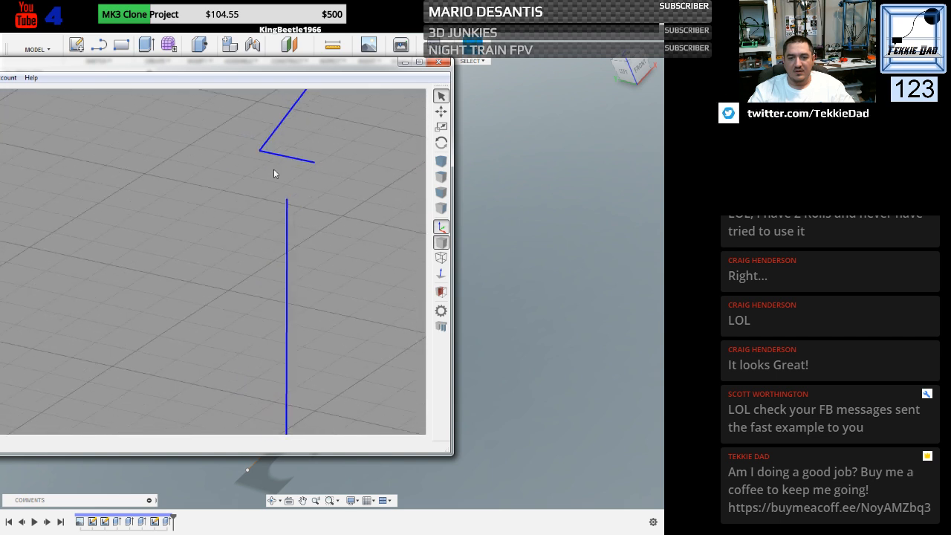
middle_click_drag(257, 281, 260, 116)
middle_click_drag(290, 359, 217, 93)
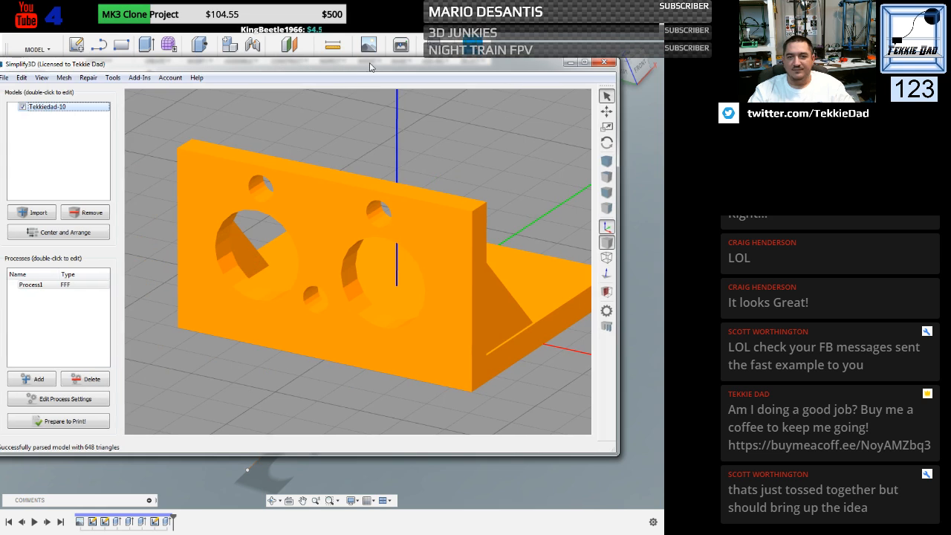
Maximize Simplify3D, examine the Tekkiedad-10 bracket's holes, side gussets and base plate from front and back, and move the window aside.
double_click(370, 63)
scroll(379, 233, "down", 5)
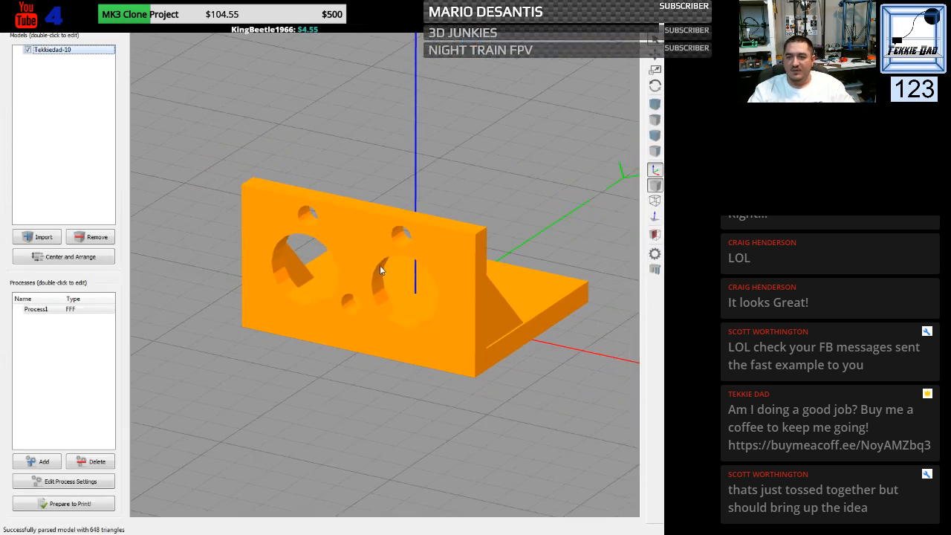
left_click_drag(380, 266, 289, 256)
left_click_drag(236, 214, 223, 290)
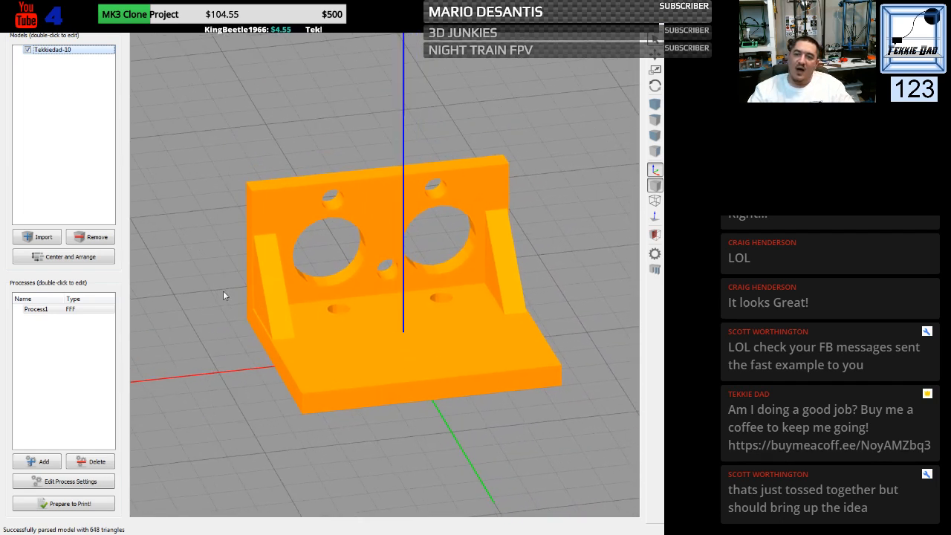
left_click_drag(319, 131, 277, 404)
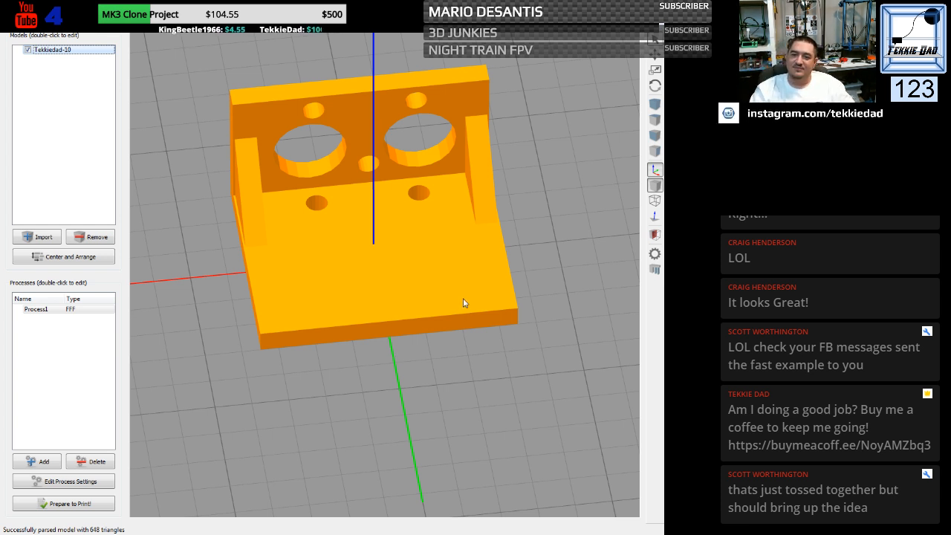
left_click_drag(582, 9, 0, 141)
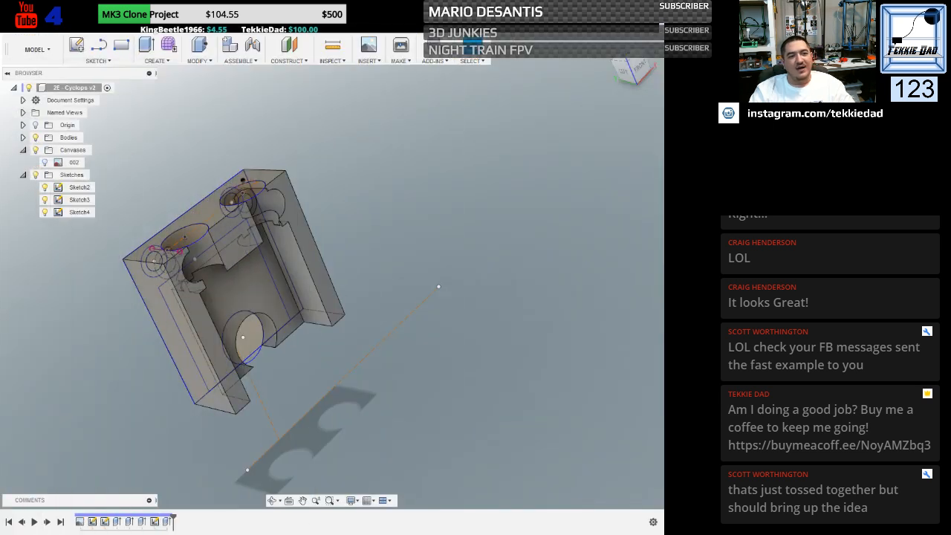
Show the 002 carriage photo canvas behind the Cyclops block and view the whole block from the front.
middle_click_drag(324, 286, 433, 346, "shift")
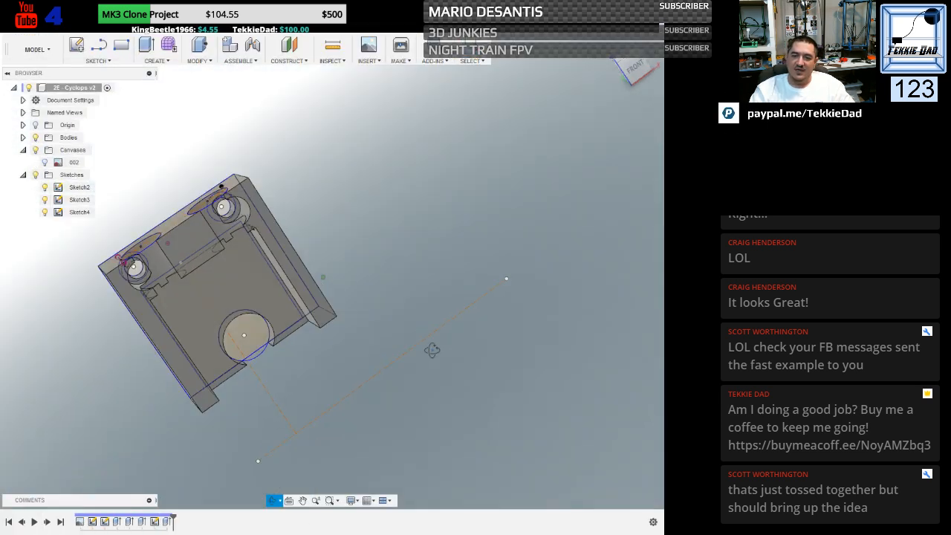
left_click(610, 44)
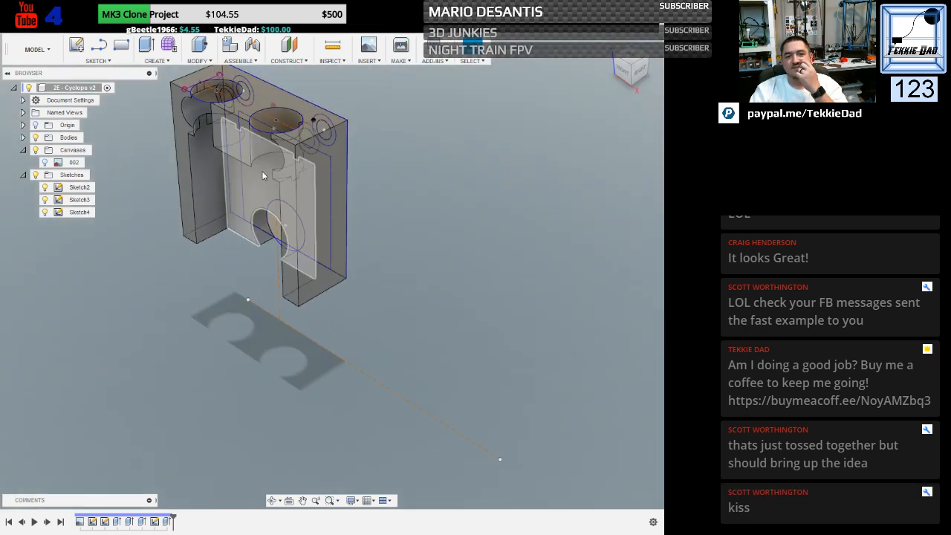
left_click(70, 162)
left_click(44, 162)
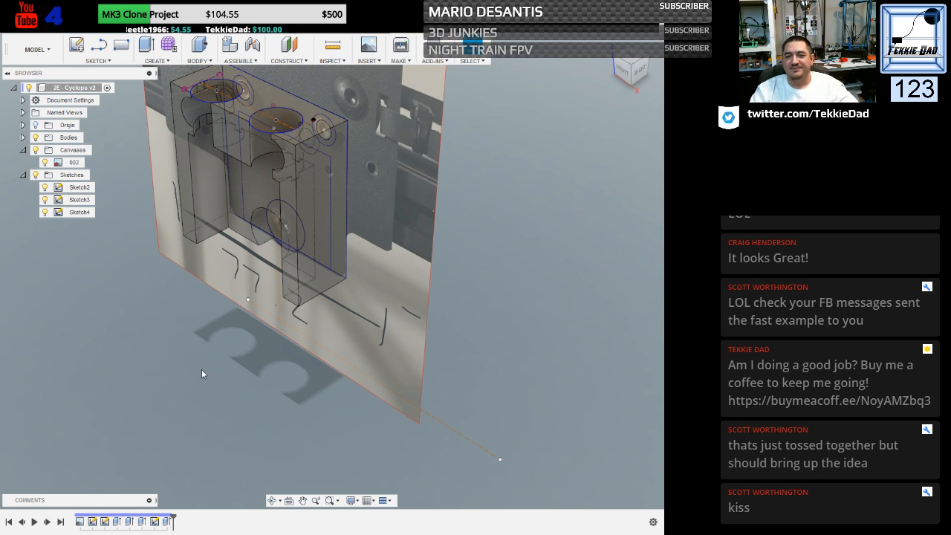
middle_click_drag(201, 370, 235, 342, "shift")
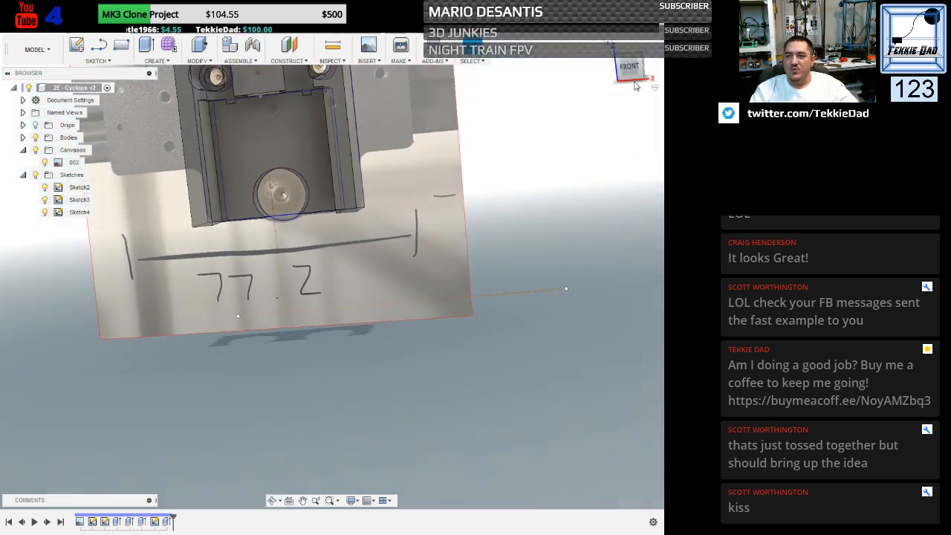
left_click(629, 68)
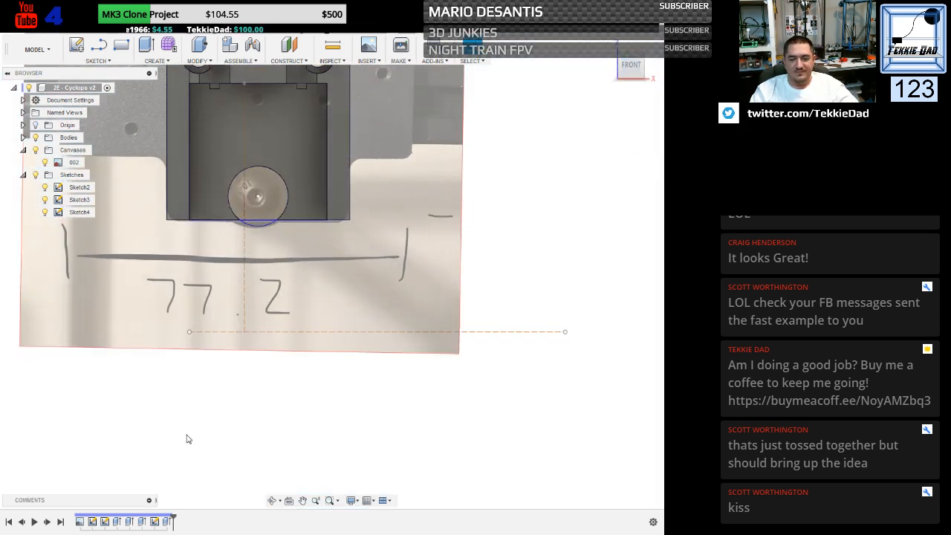
left_click(303, 500)
left_click_drag(381, 127, 395, 270)
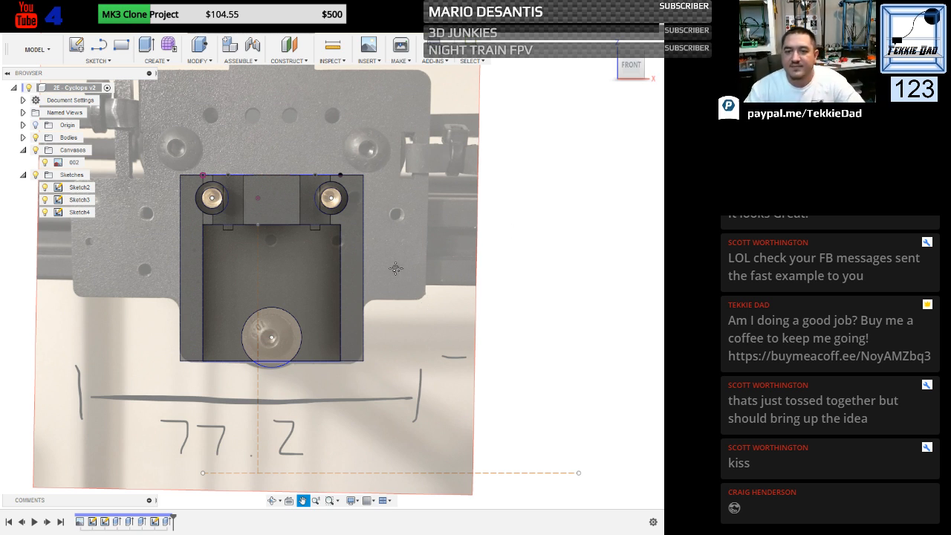
key("Escape")
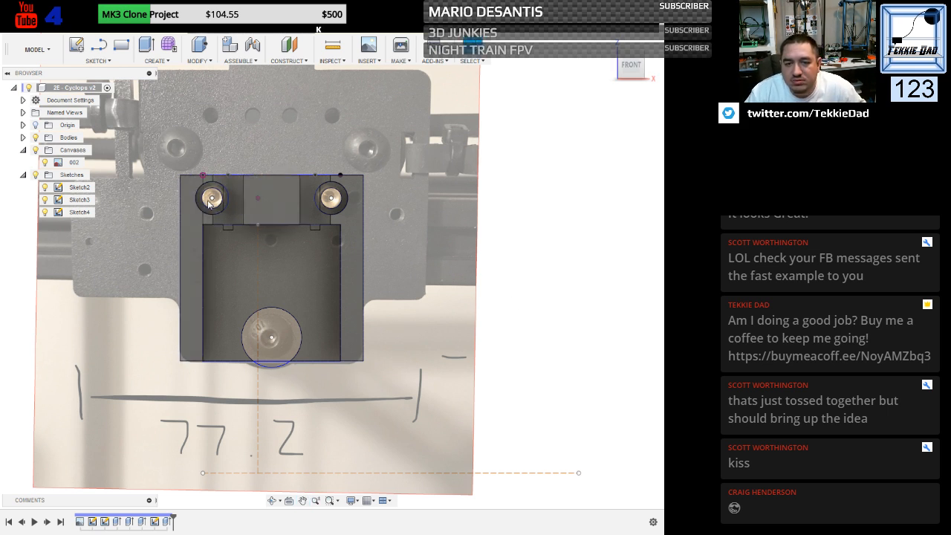
Rename Sketch2, the inner rectangle sketch, as Coldblock.
left_click(92, 523)
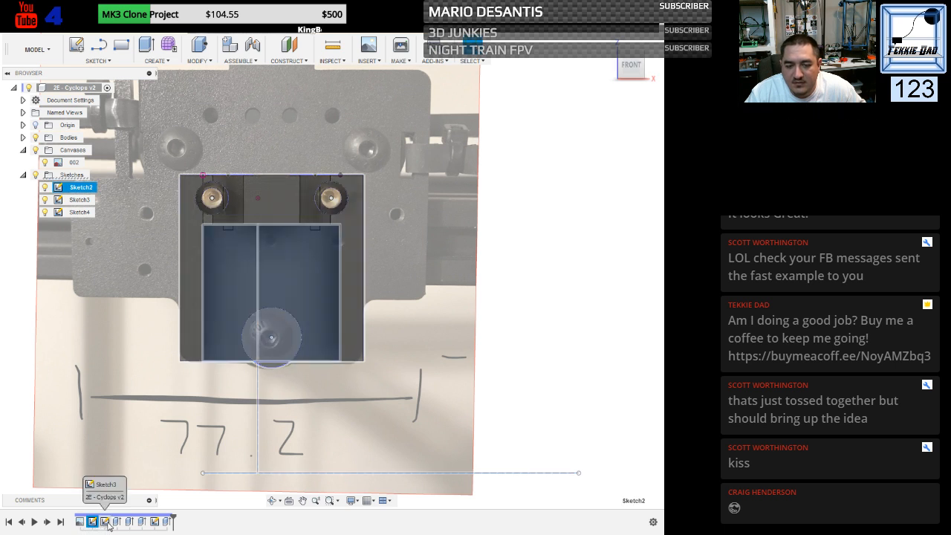
right_click(80, 188)
left_click(81, 191)
double_click(81, 189)
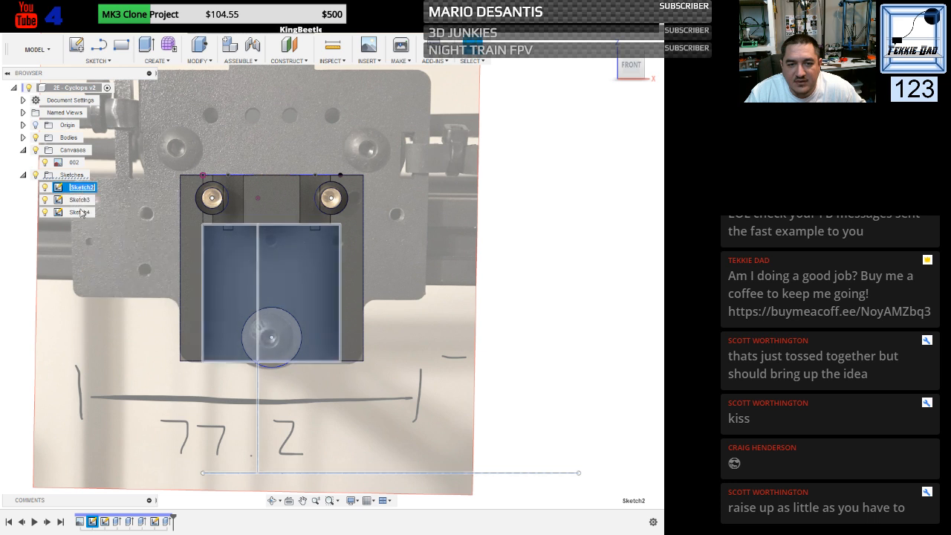
type("Col")
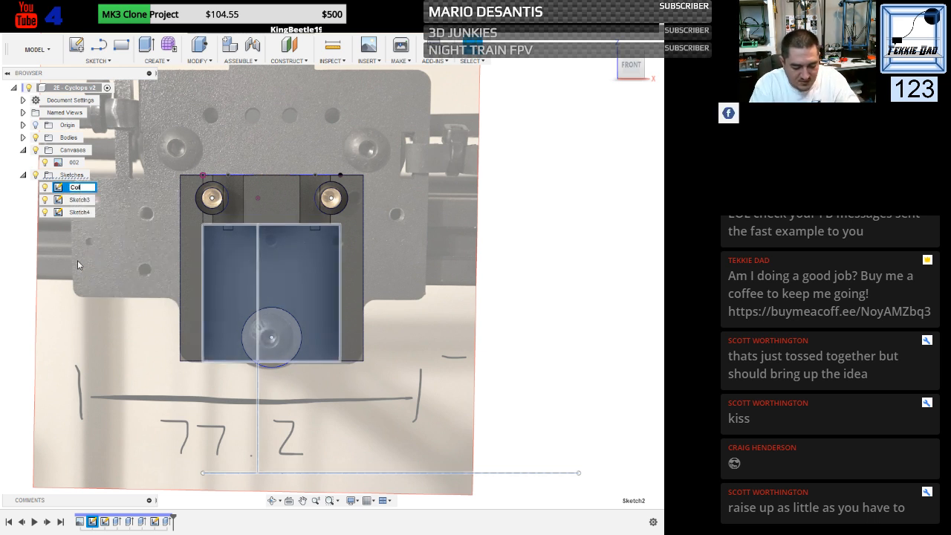
type("dblock")
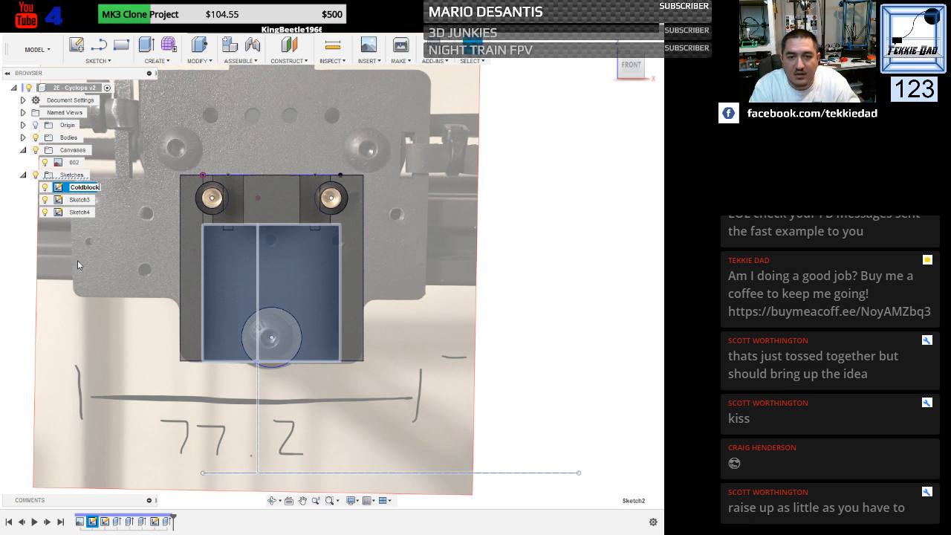
key("Return")
Rename Sketch3, the block outline sketch with the bolt-hole rings, as Housing.
left_click(81, 200)
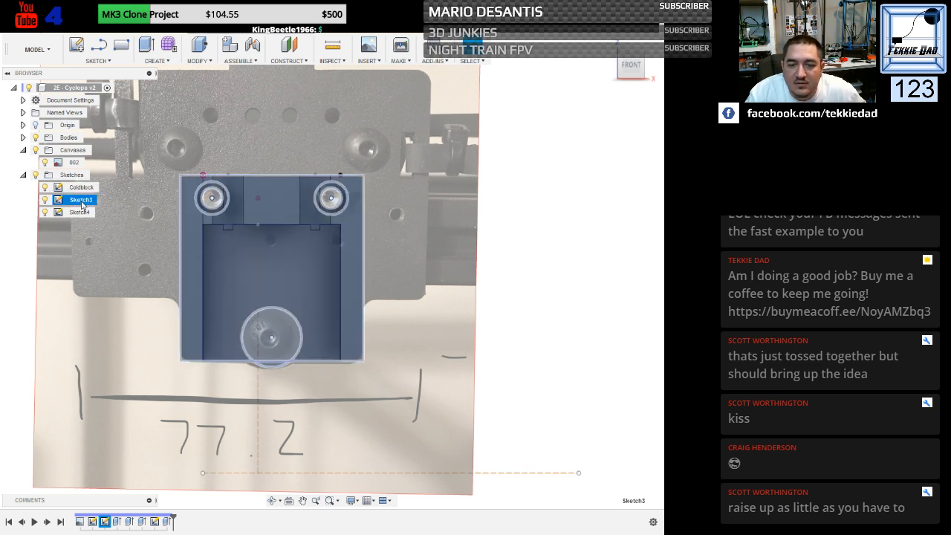
mouse_move(92, 300)
middle_mouse_down("shift")
mouse_move(130, 306)
mouse_move(152, 324)
middle_mouse_up("shift")
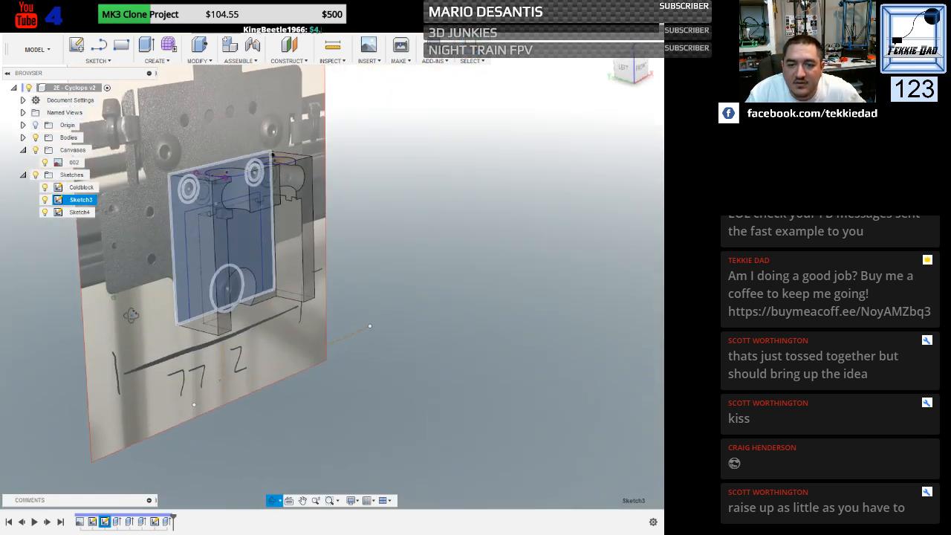
left_click(81, 200)
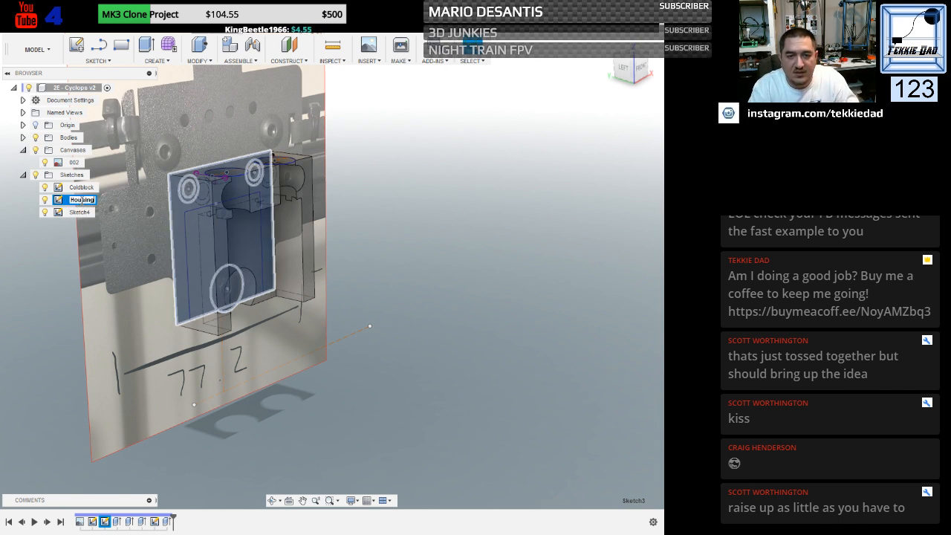
key("Return")
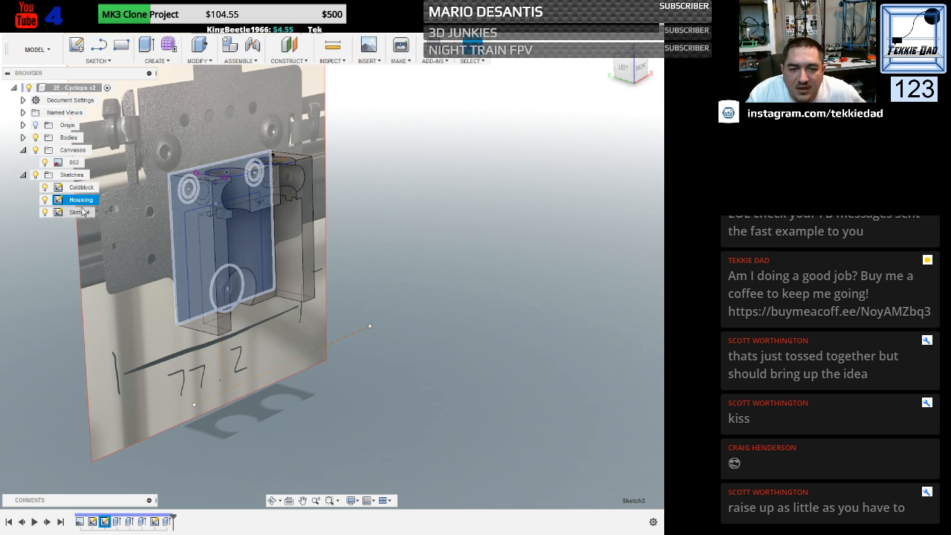
Rename the Housing sketch, the block outline with the bolt-hole rings, as Shell.
double_click(82, 202)
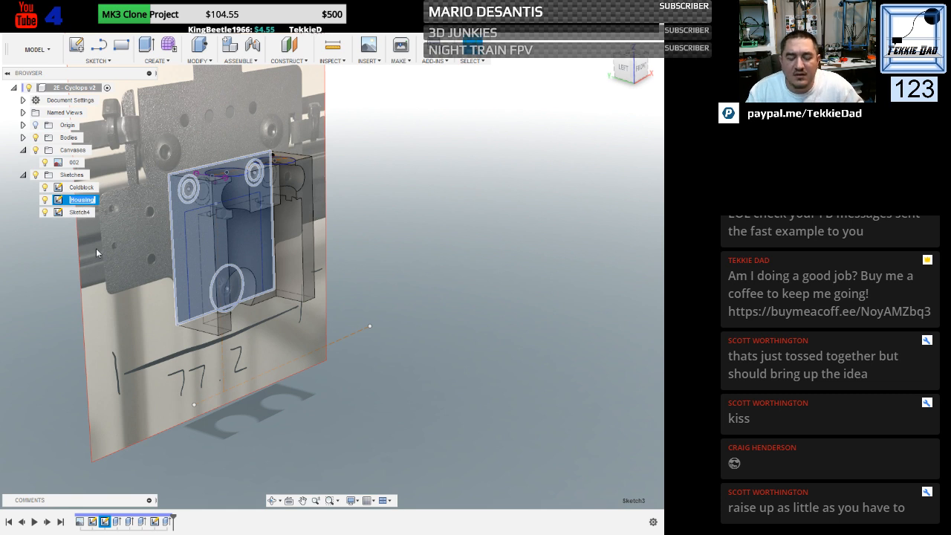
type("Shell")
key("Return")
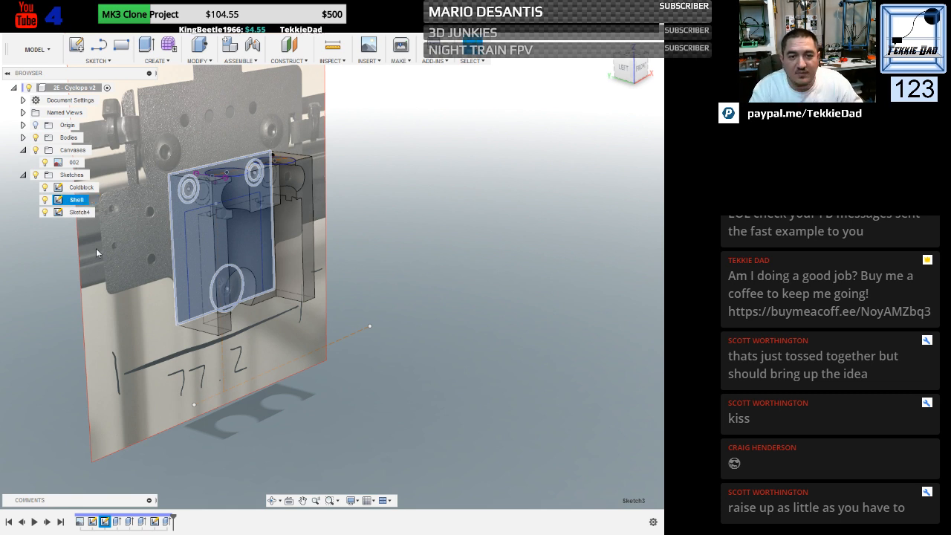
left_click(89, 242)
Rename Sketch4, the sketch on the block's top face, as ptfe connect.
left_click(80, 212)
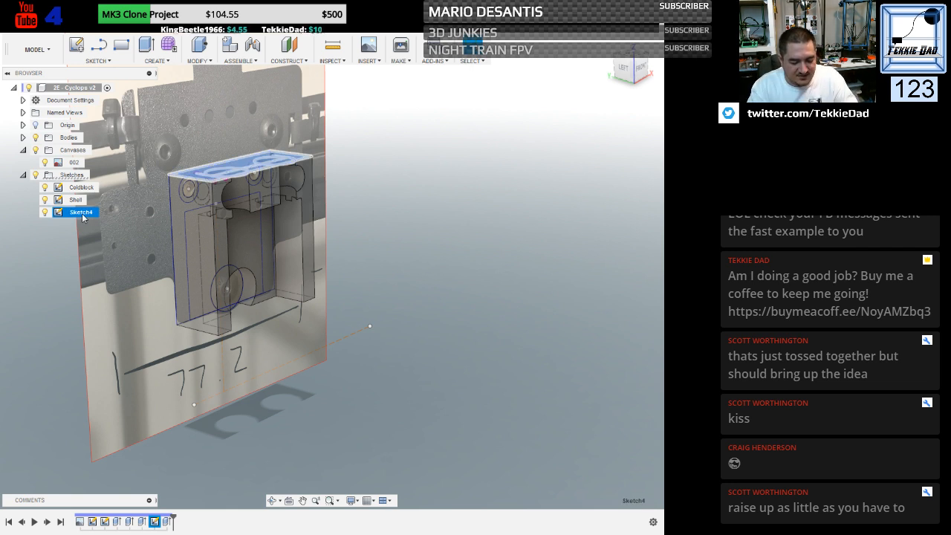
left_click(82, 213)
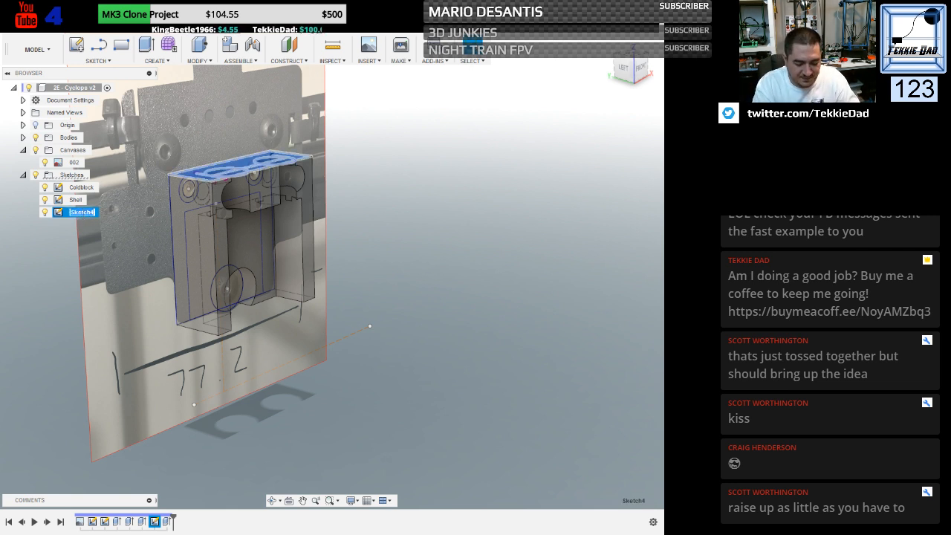
type("ptfe")
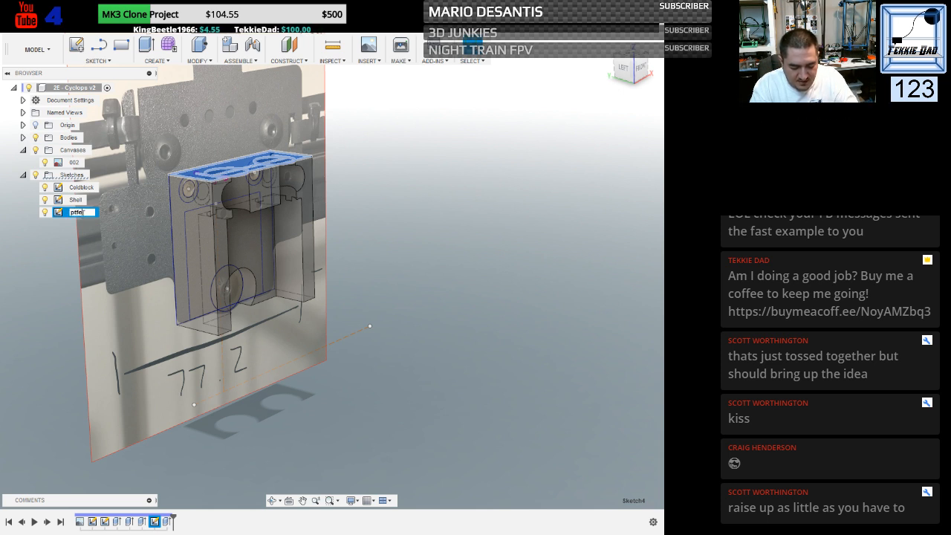
type(" connect")
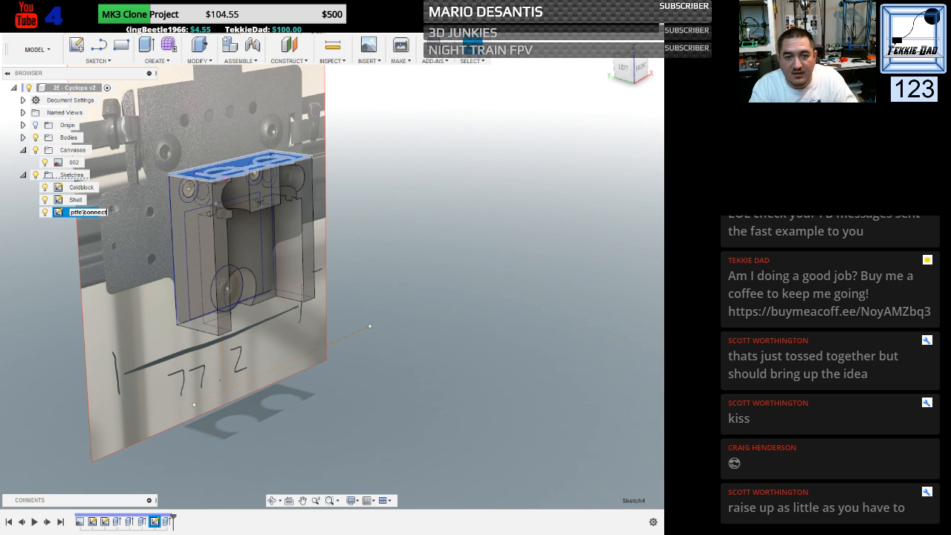
key("Return")
left_click(107, 272)
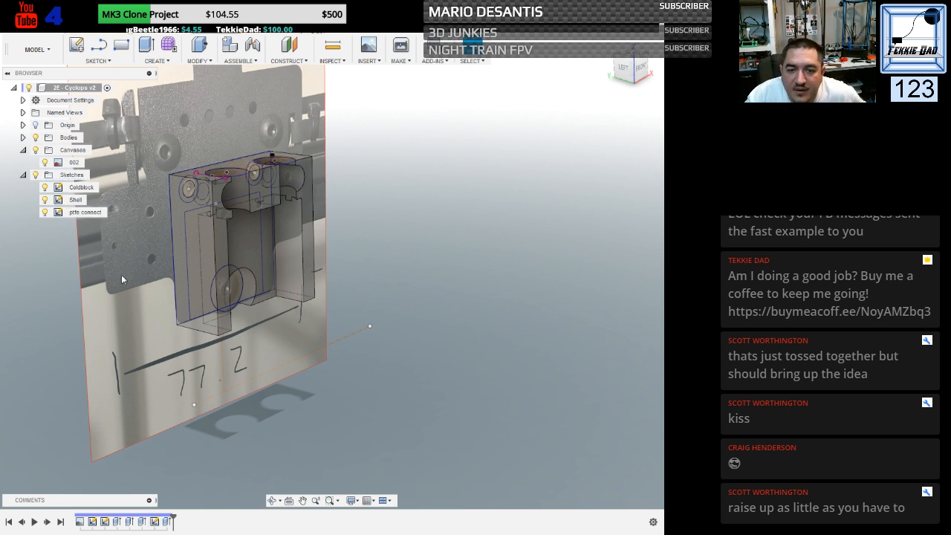
Undo the Coldblock rename of the inner rectangle sketch and open the Shell sketch for editing.
mouse_move(388, 170)
middle_mouse_down("shift")
mouse_move(409, 176)
mouse_move(346, 170)
middle_mouse_up("shift")
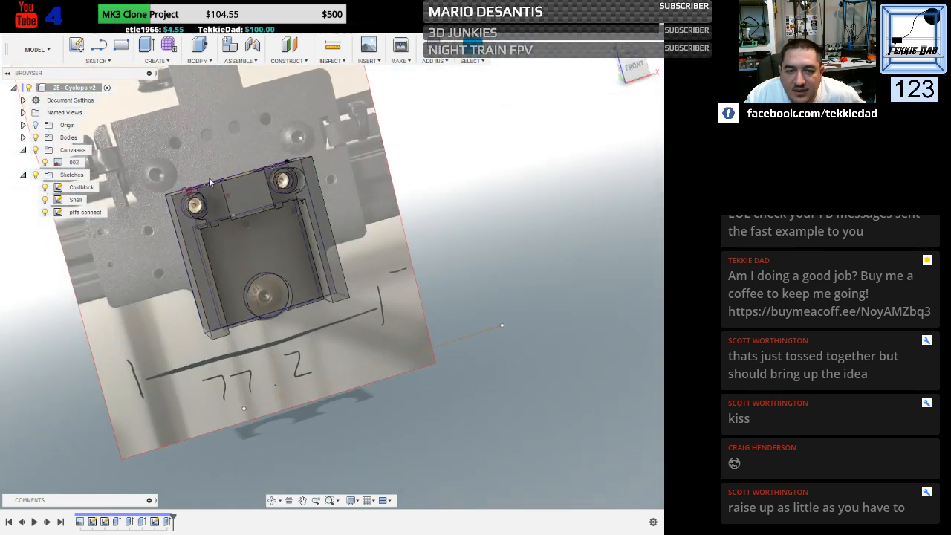
key("ctrl+z")
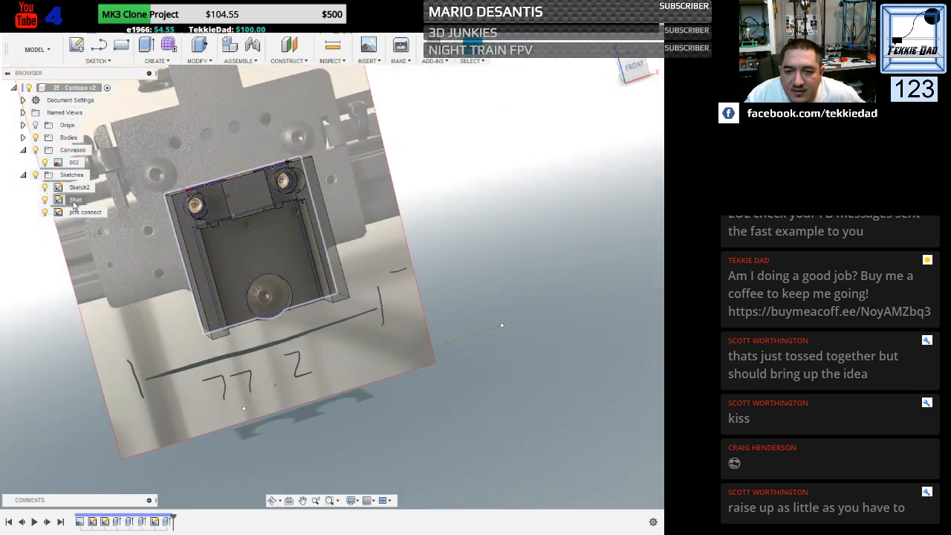
right_click(75, 200)
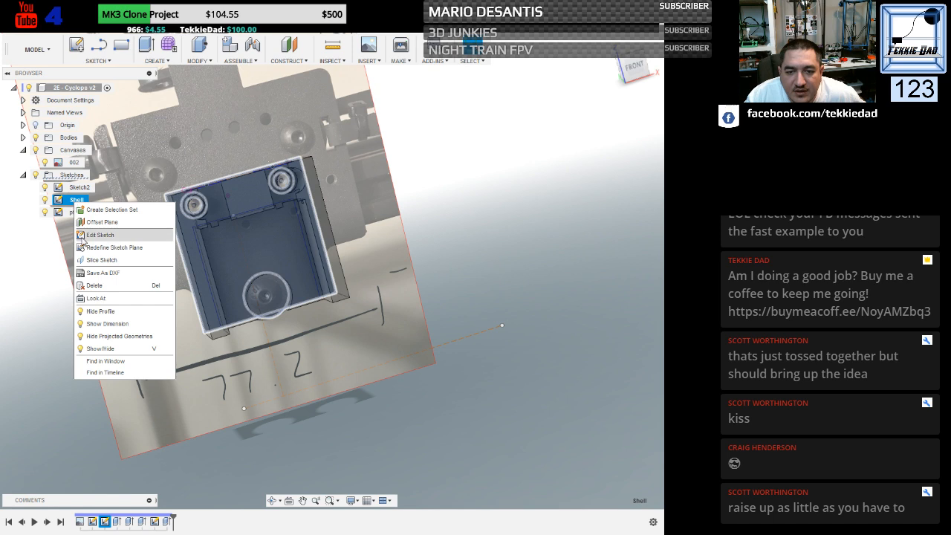
left_click(100, 235)
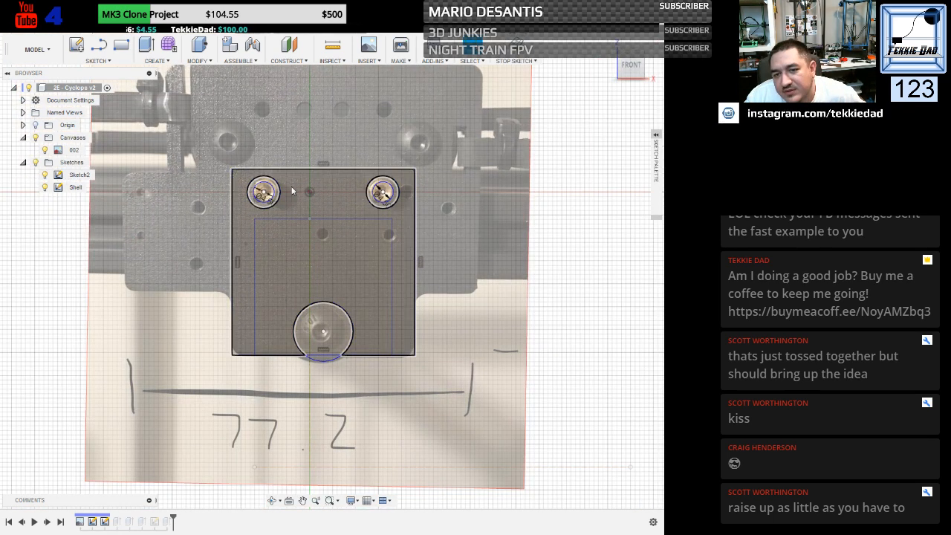
Move the two pairs of concentric bolt-hole circles outside the carriage photo, one pair to each side.
key("d")
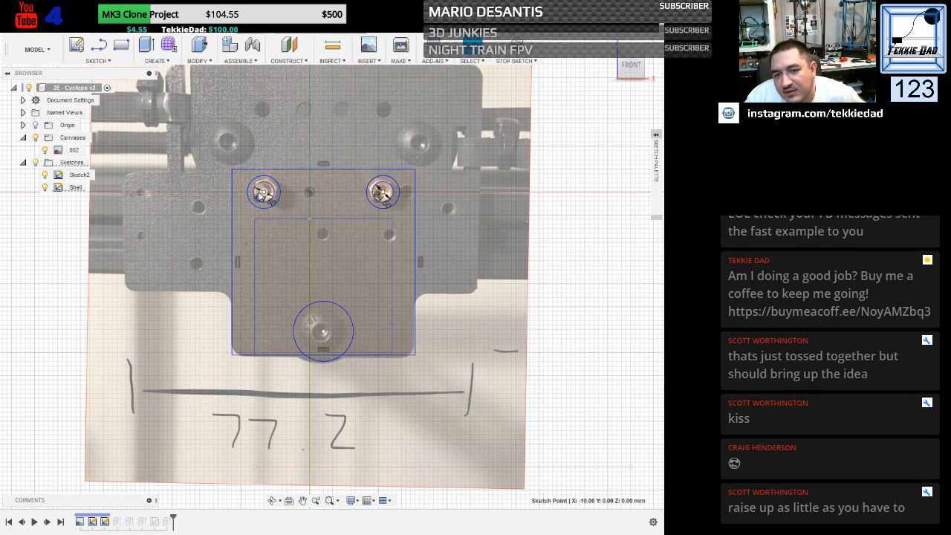
left_click(260, 198)
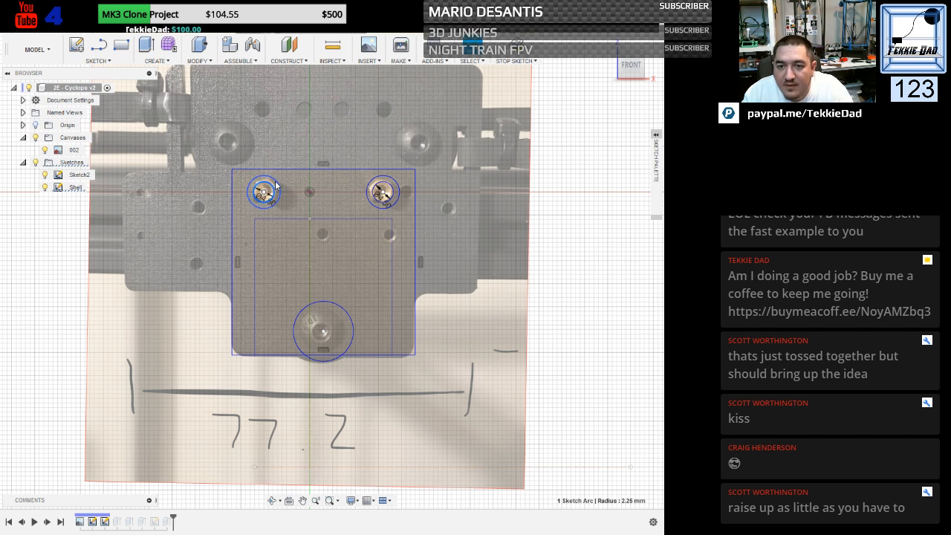
left_click(276, 184, "ctrl")
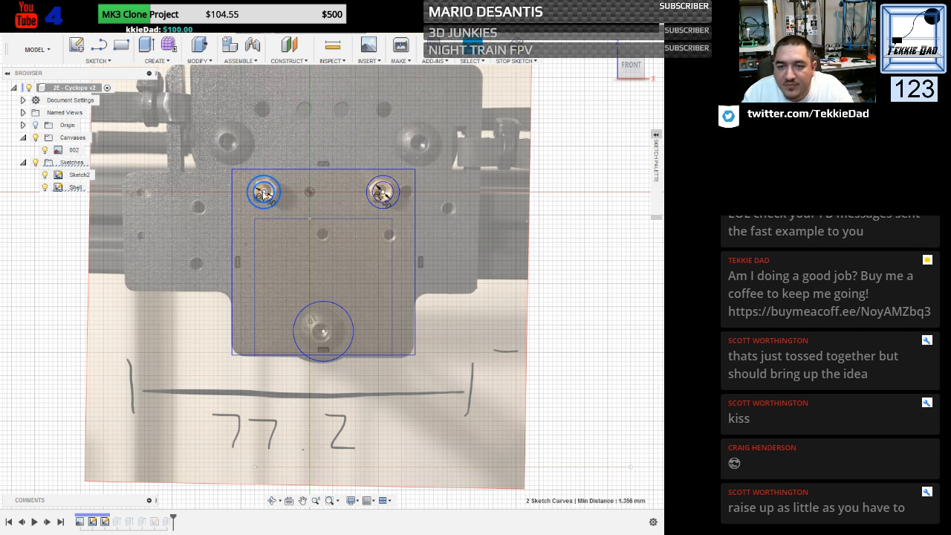
left_click_drag(277, 184, 27, 273)
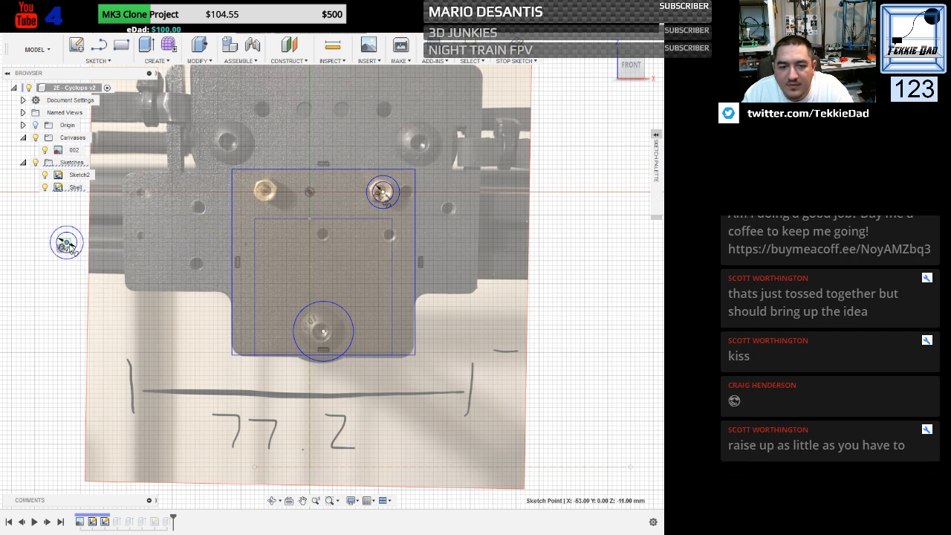
left_click(387, 194)
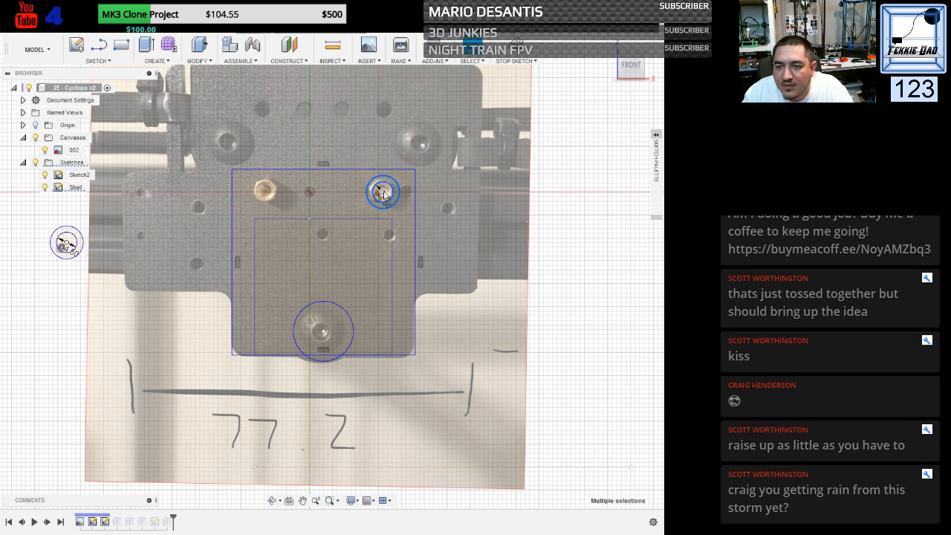
left_click_drag(387, 193, 559, 225)
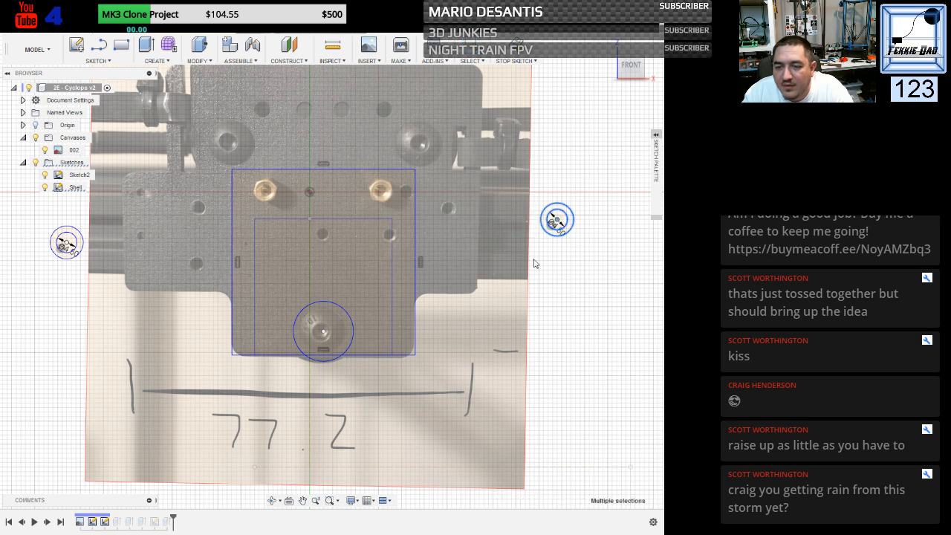
Raise the Shell rectangle's lower edge to Z -24 mm, at the top of the large lower circle, and finish the sketch.
left_click(339, 235)
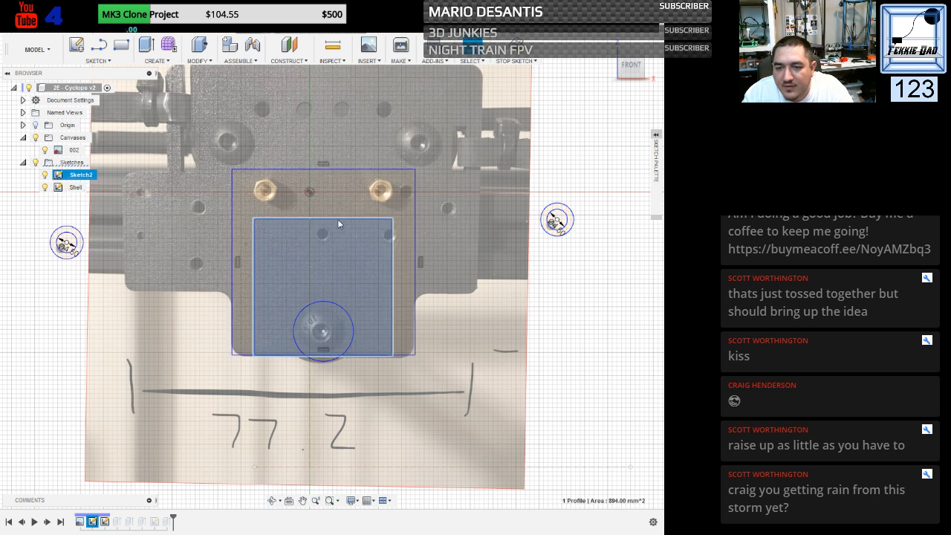
left_click(336, 218)
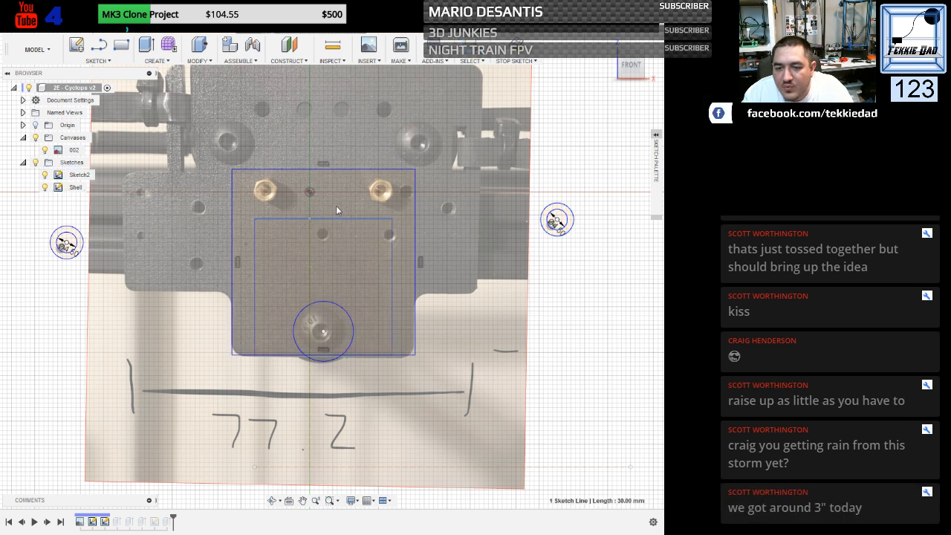
left_click(292, 258)
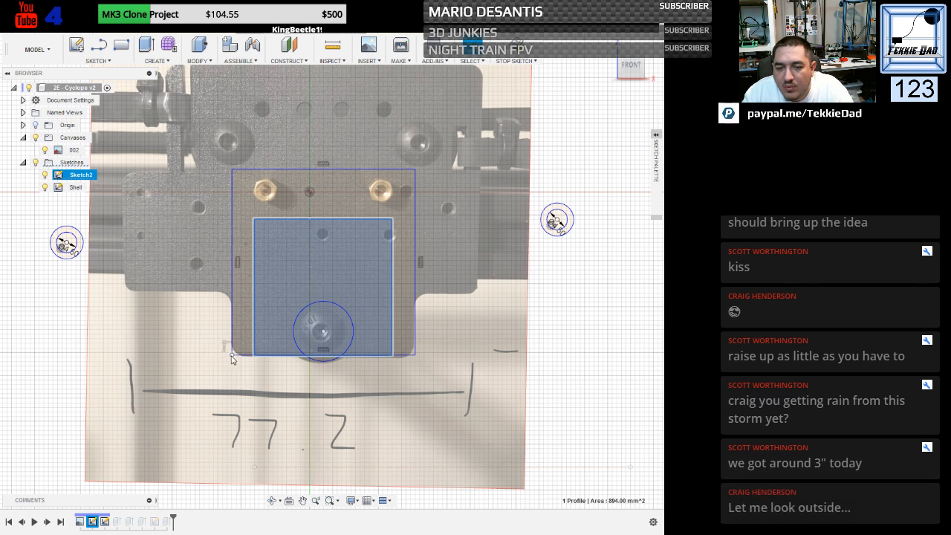
left_click_drag(233, 354, 232, 306)
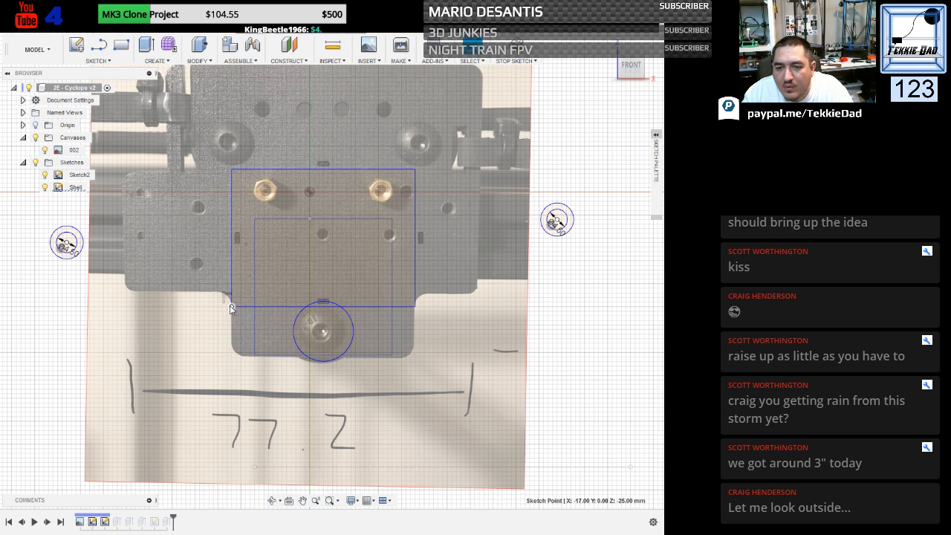
left_click_drag(232, 307, 233, 305)
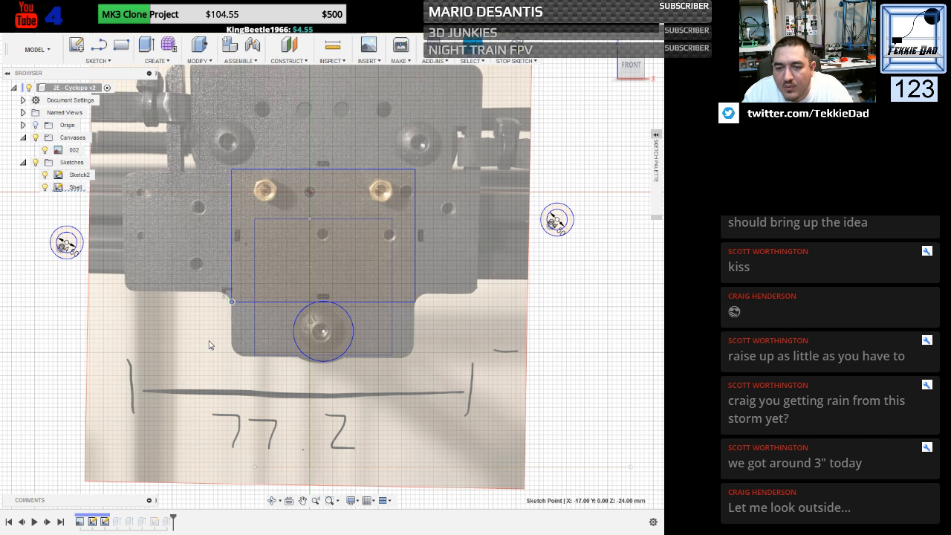
left_click(272, 335)
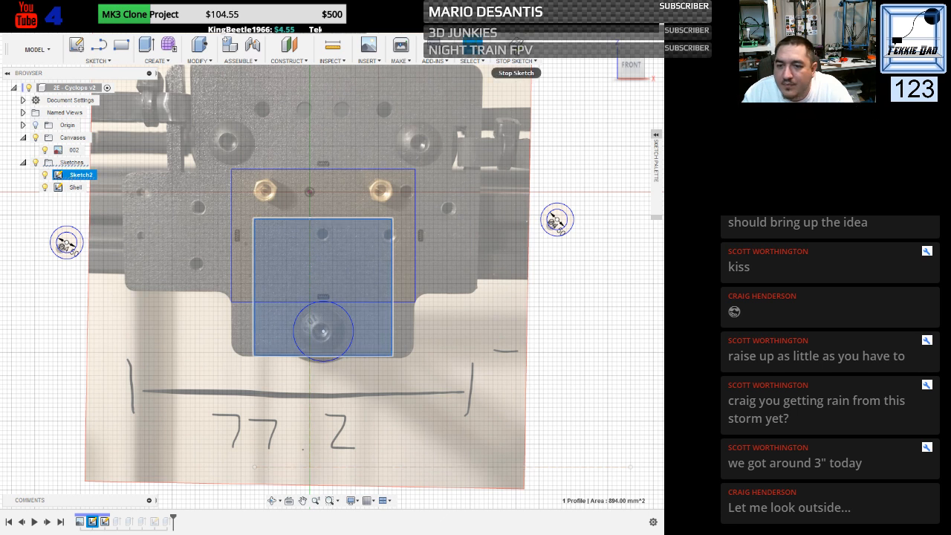
left_click(515, 50)
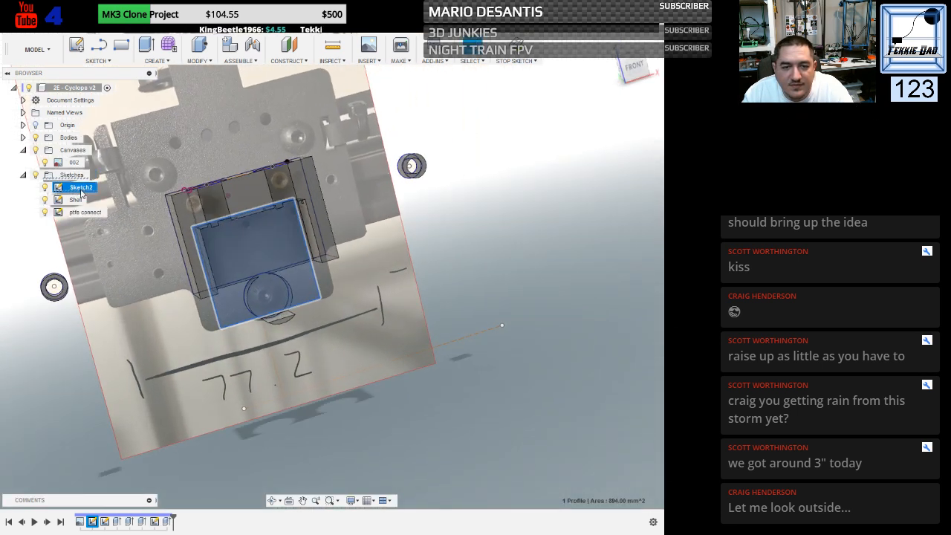
Open Sketch2, the inner rectangle sketch, for editing.
left_click(79, 192)
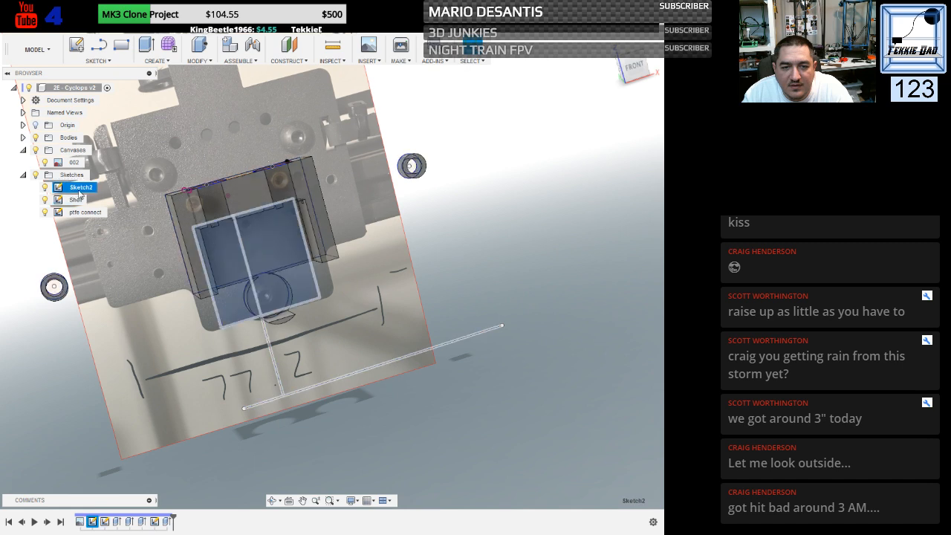
right_click(72, 193)
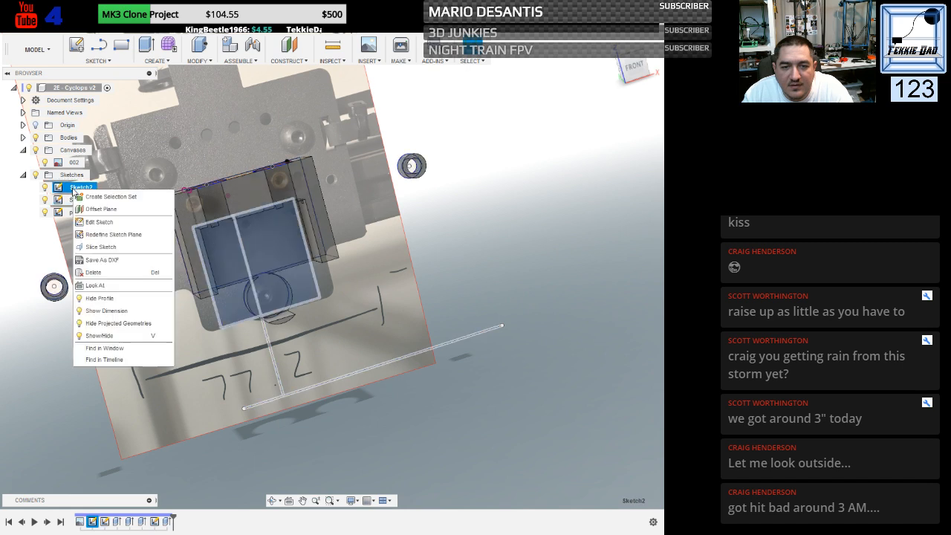
left_click(84, 225)
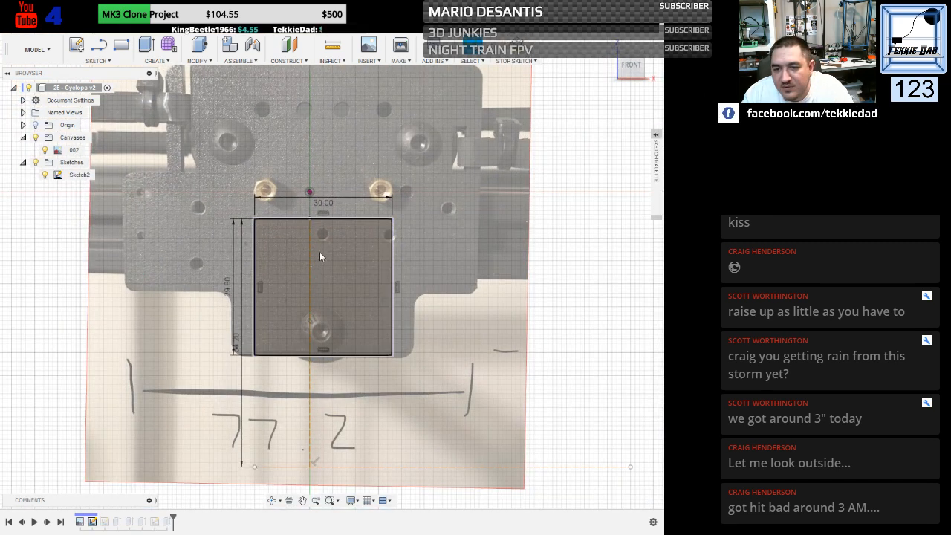
left_click(331, 300)
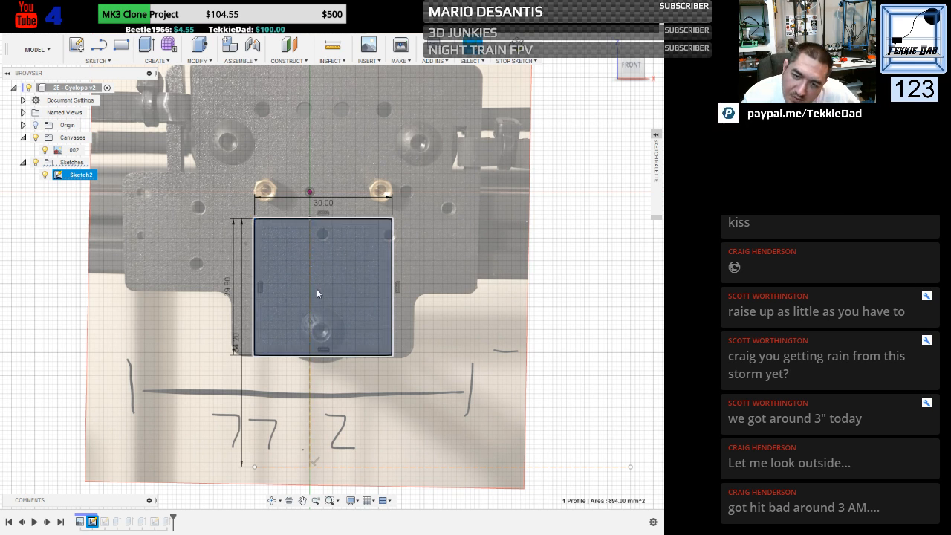
left_click(309, 133)
key("c")
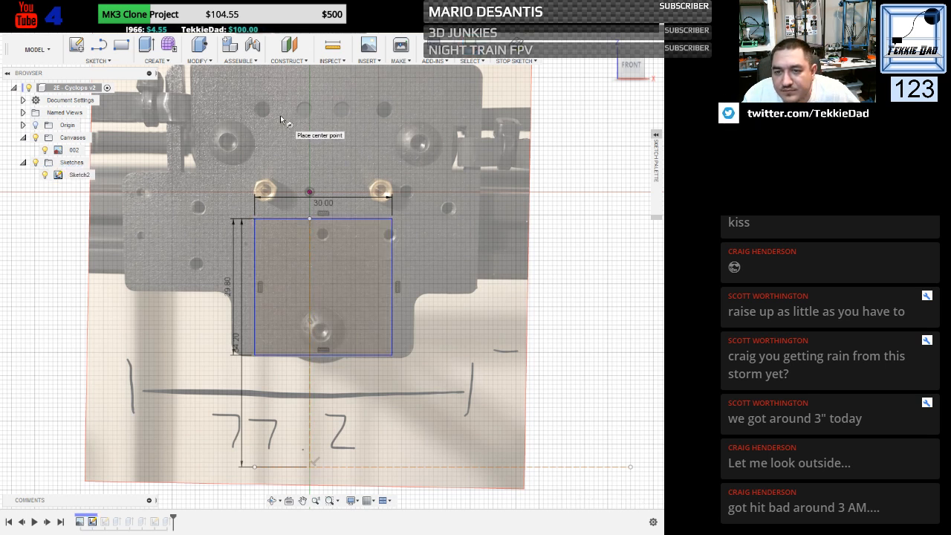
key("Escape")
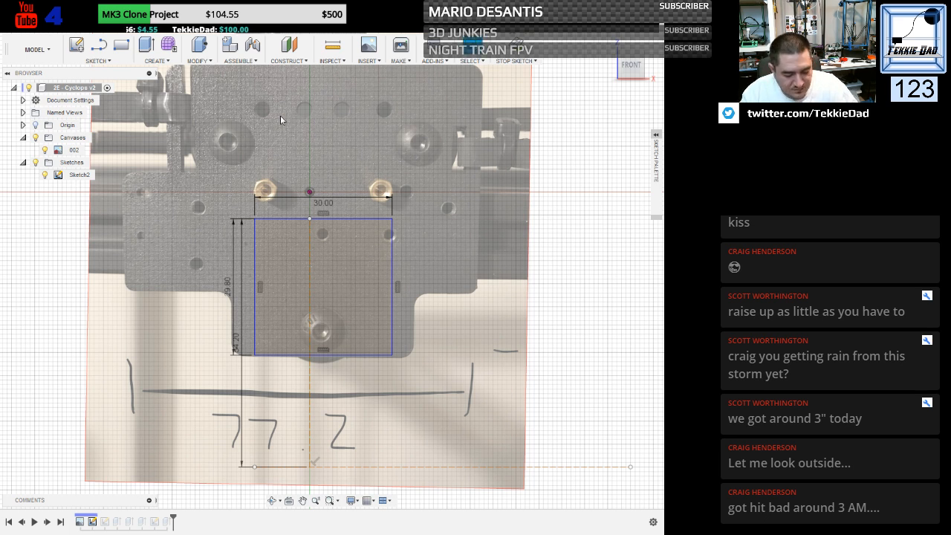
Draw a center rectangle 30 mm wide and 29.8 mm high above the existing inner rectangle and shift it clear of the centerline.
key("s")
left_click(336, 141)
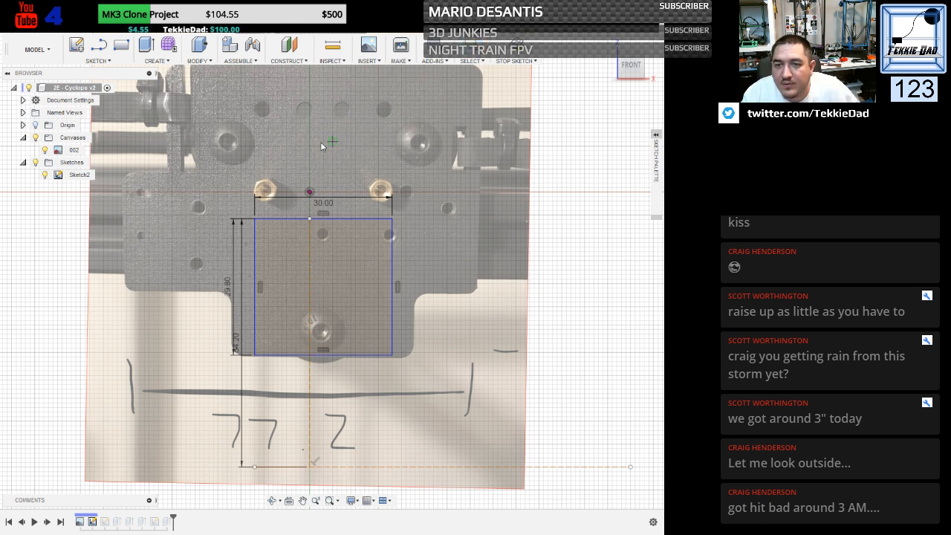
left_click(311, 128)
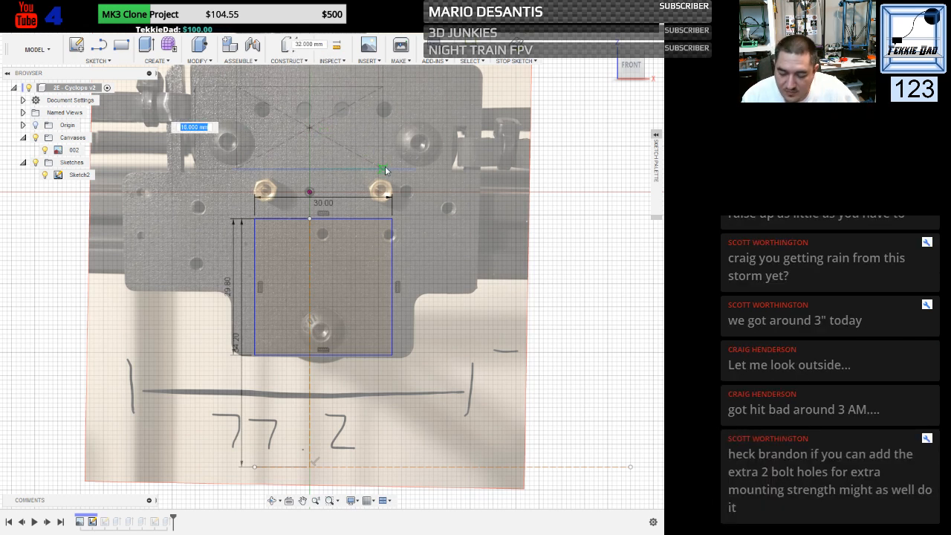
type("29.8")
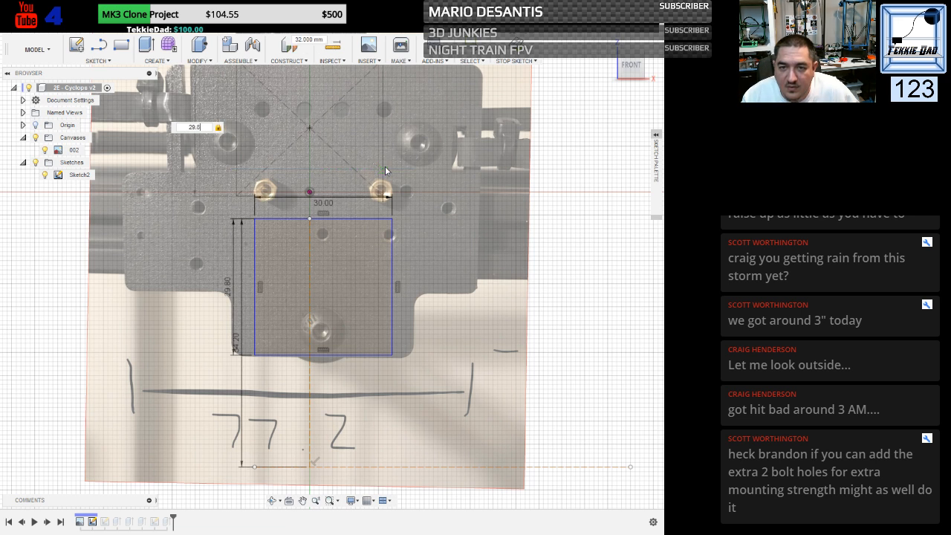
key("Tab")
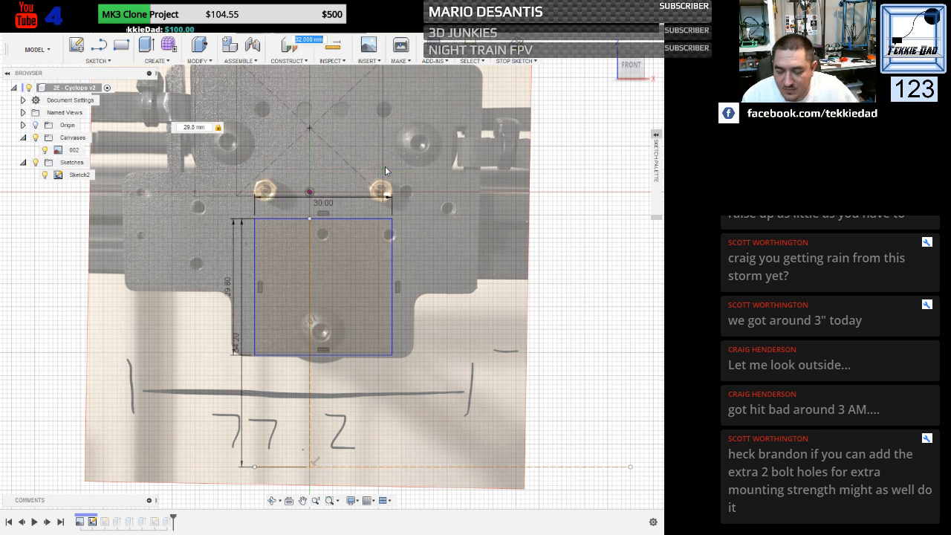
type("30")
key("Tab")
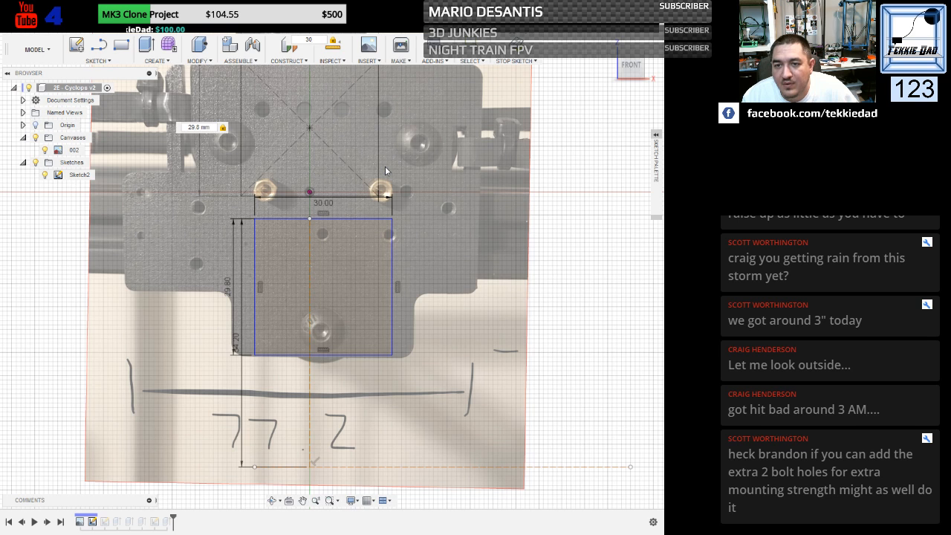
key("Return")
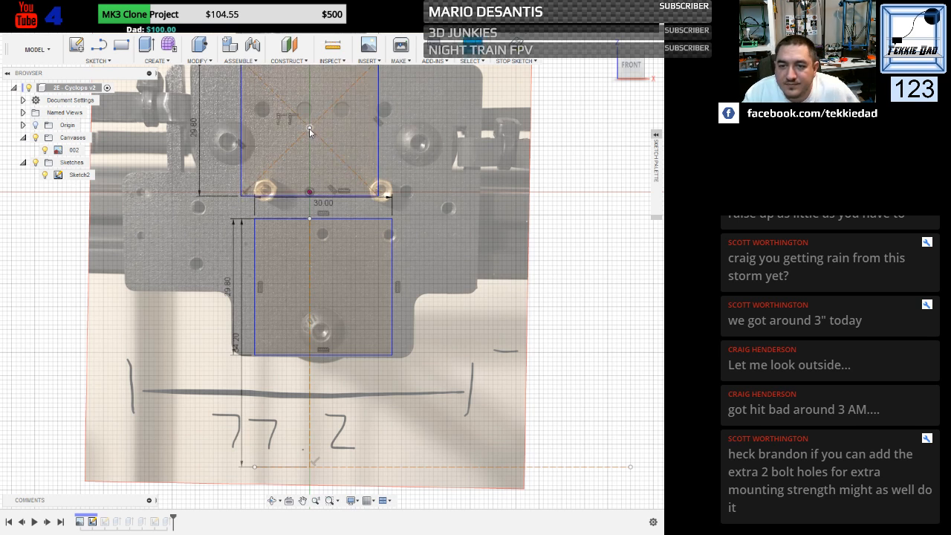
left_click_drag(310, 132, 328, 145)
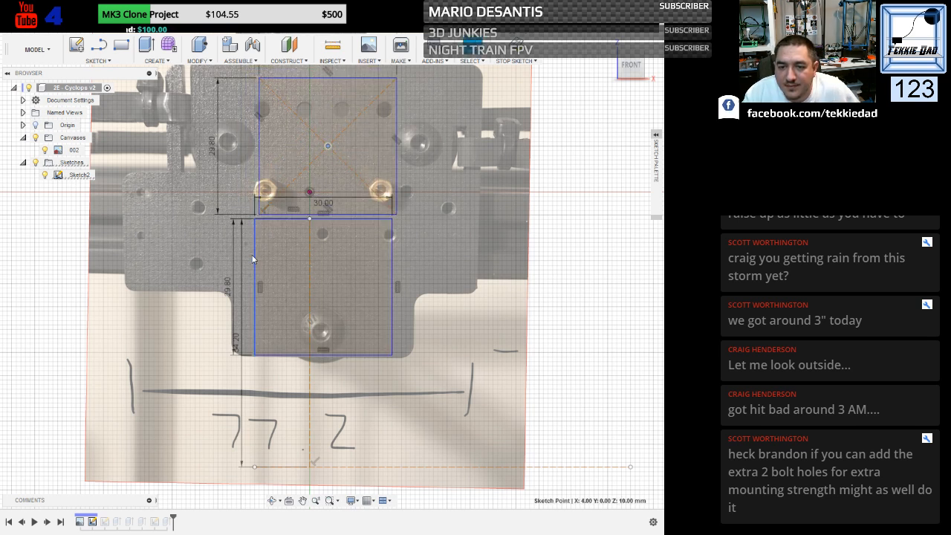
Delete the old inner rectangle's edges together with its vertical and lower horizontal construction lines.
left_click(266, 258)
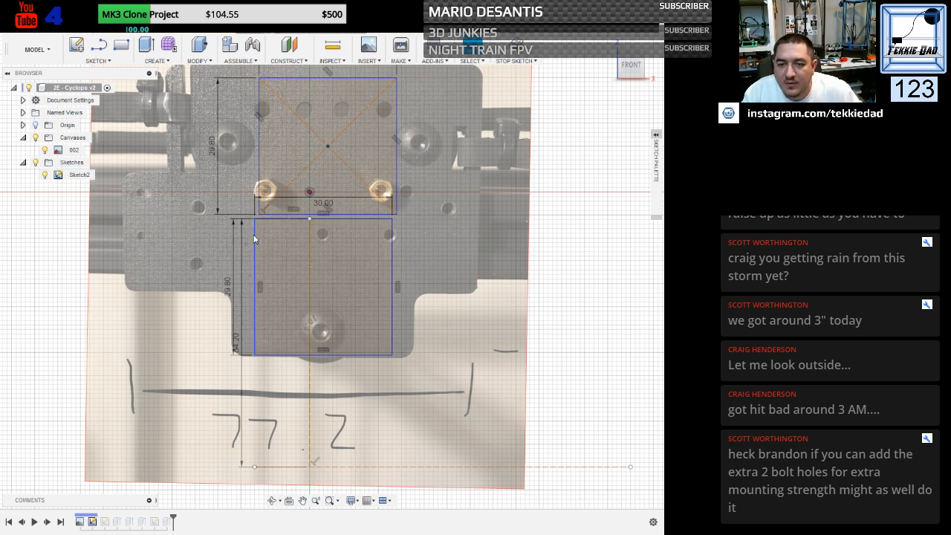
left_click(259, 242)
key("Delete")
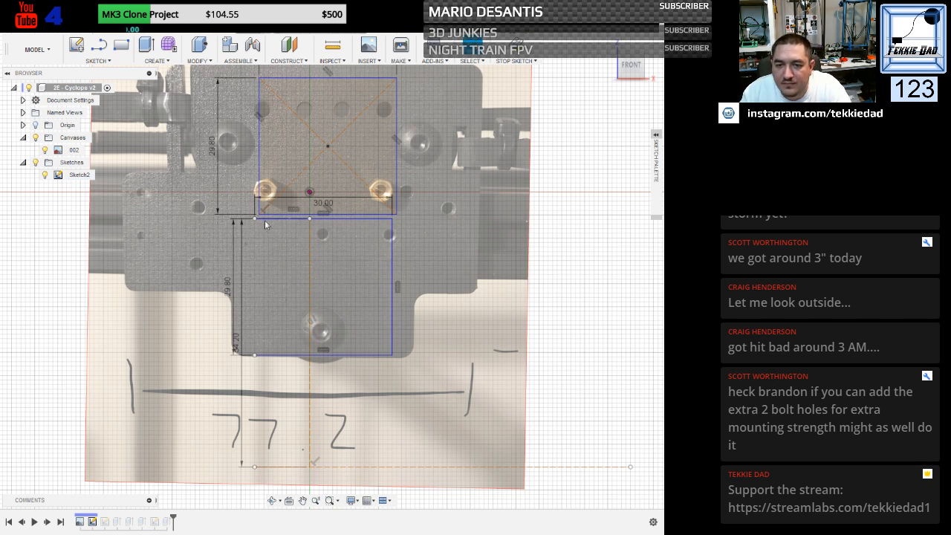
left_click(391, 269)
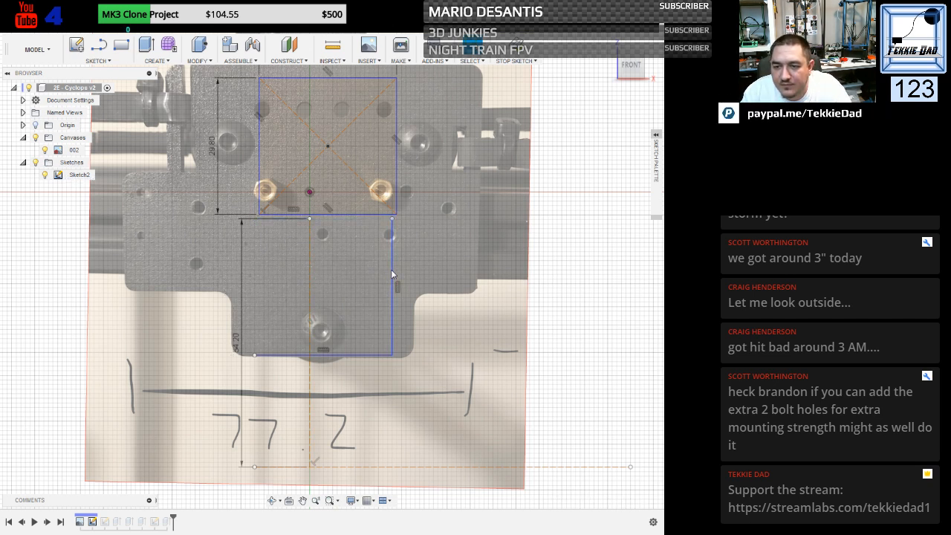
key("Delete")
left_click(345, 355)
key("Delete")
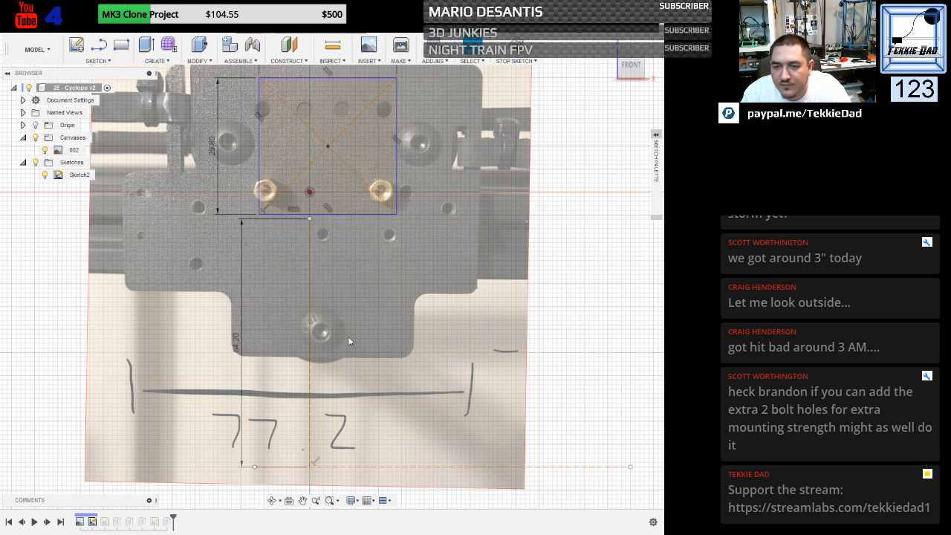
left_click(310, 235)
key("Delete")
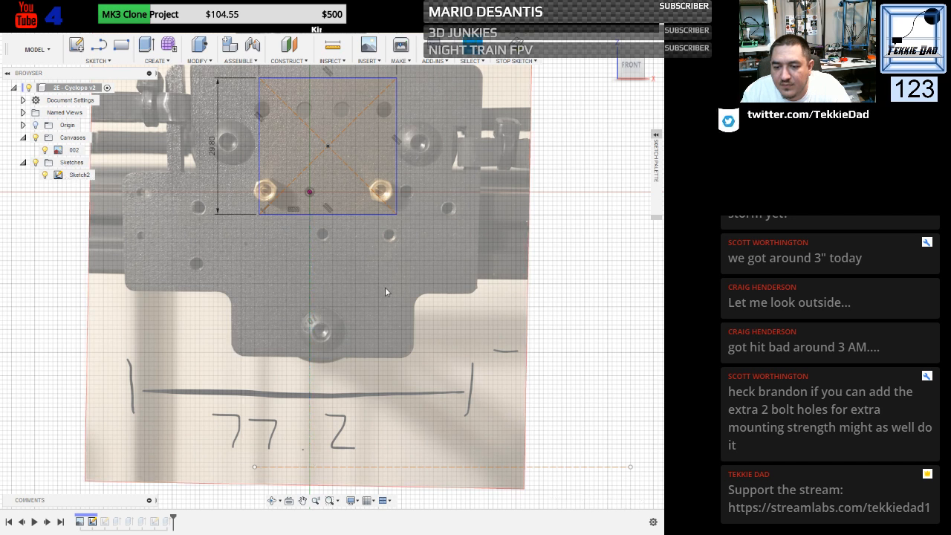
left_click(384, 468)
key("Delete")
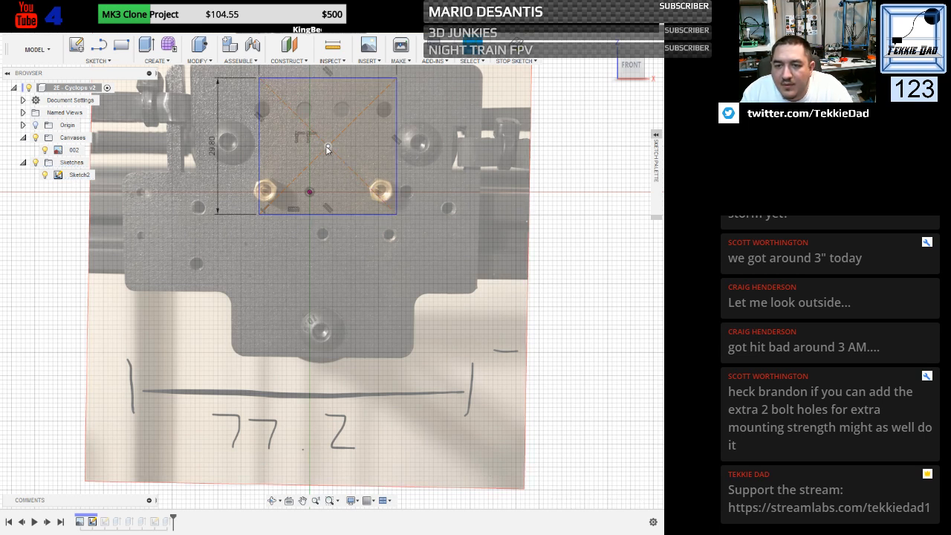
Move the new rectangle down so its upper corners surround the two brass nuts in the photo, and finish the sketch.
mouse_move(327, 146)
left_mouse_down()
mouse_move(322, 266)
mouse_move(323, 251)
left_mouse_up()
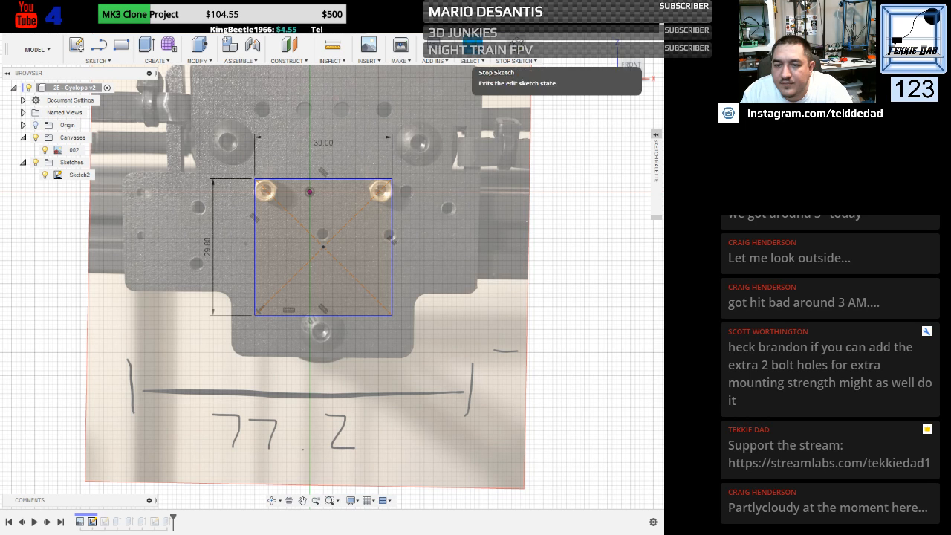
left_click(515, 44)
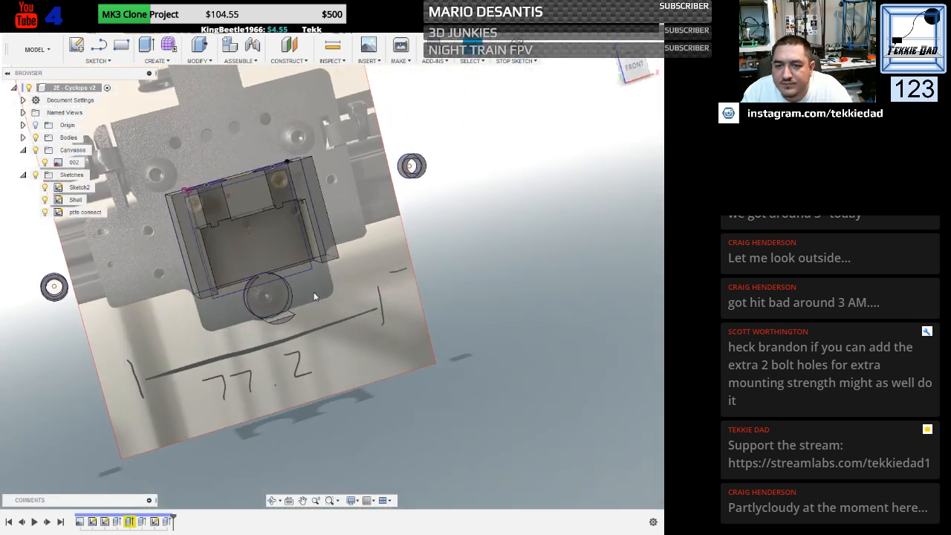
mouse_move(115, 266)
middle_mouse_down("shift")
mouse_move(150, 272)
mouse_move(116, 262)
middle_mouse_up("shift")
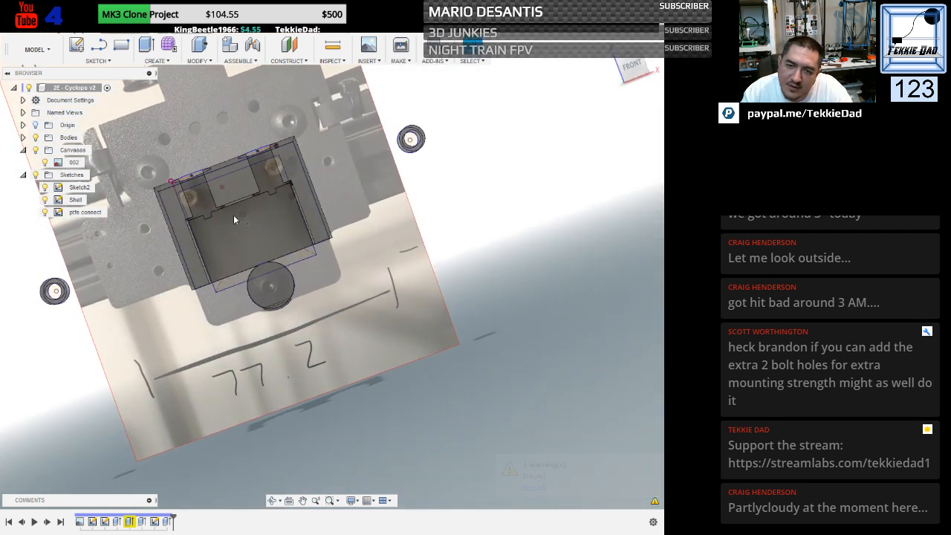
Open the ptfe connect sketch, examine its two circles on the block's upper face, and finish the sketch.
right_click(86, 212)
left_click(105, 245)
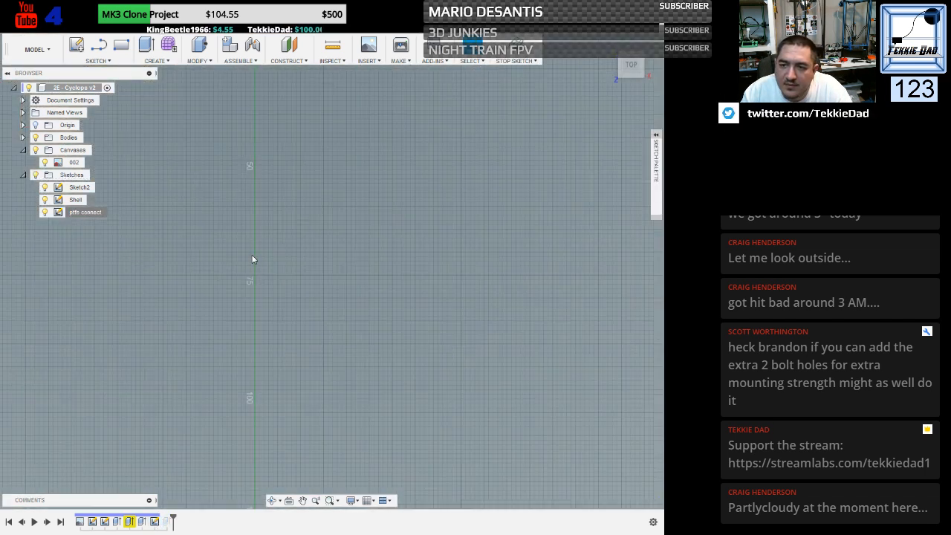
left_click(633, 61)
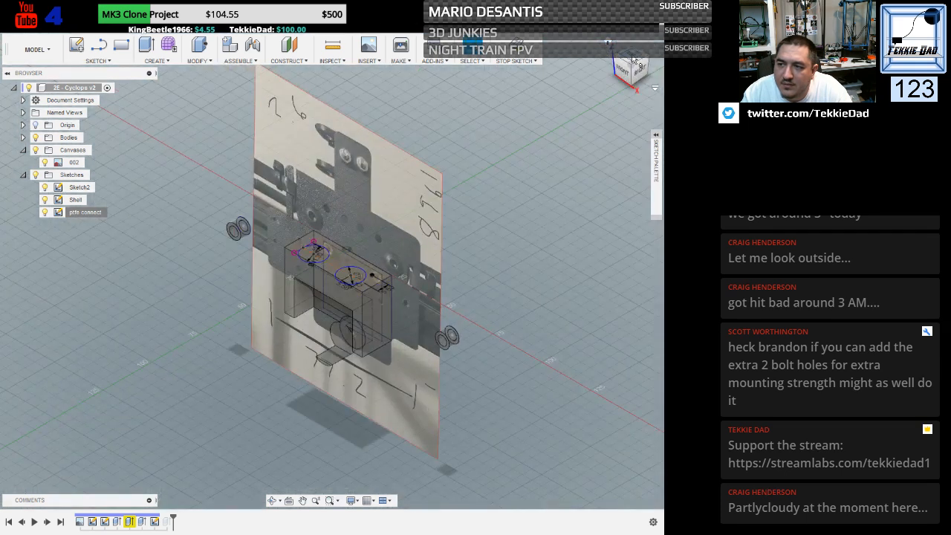
left_click(631, 63)
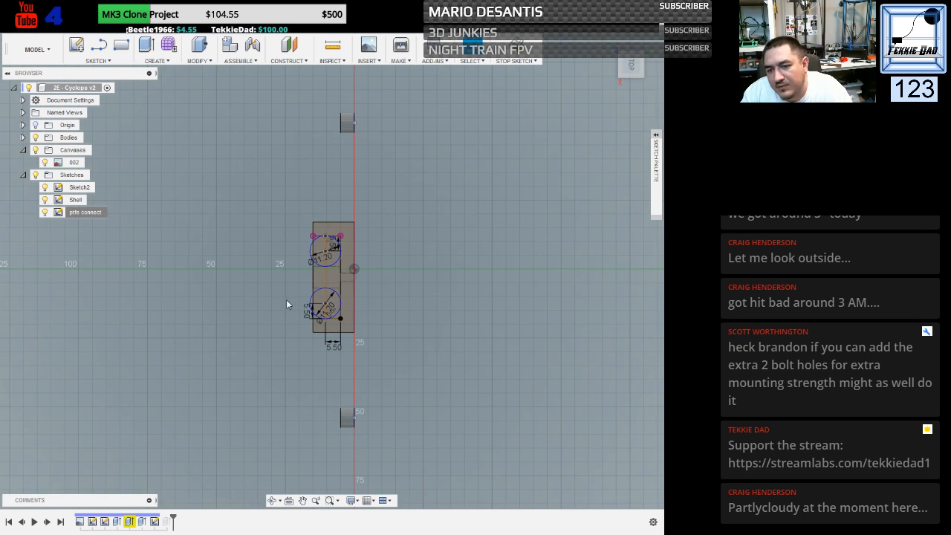
scroll(290, 303, "up", 3)
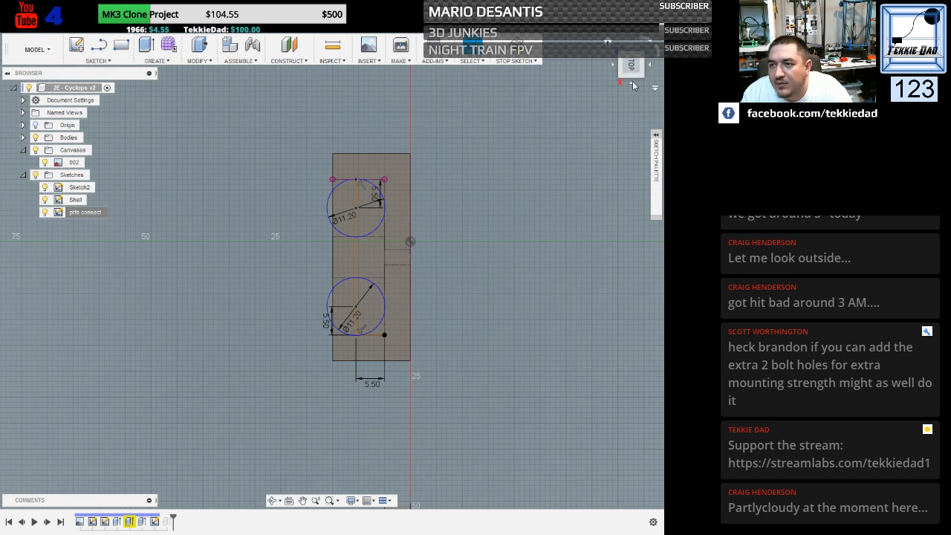
left_click(607, 42)
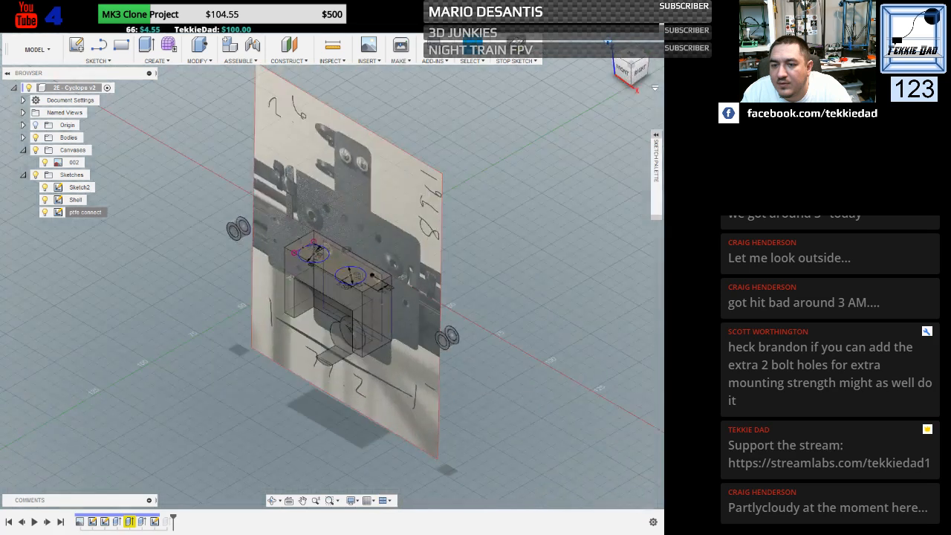
left_click(517, 49)
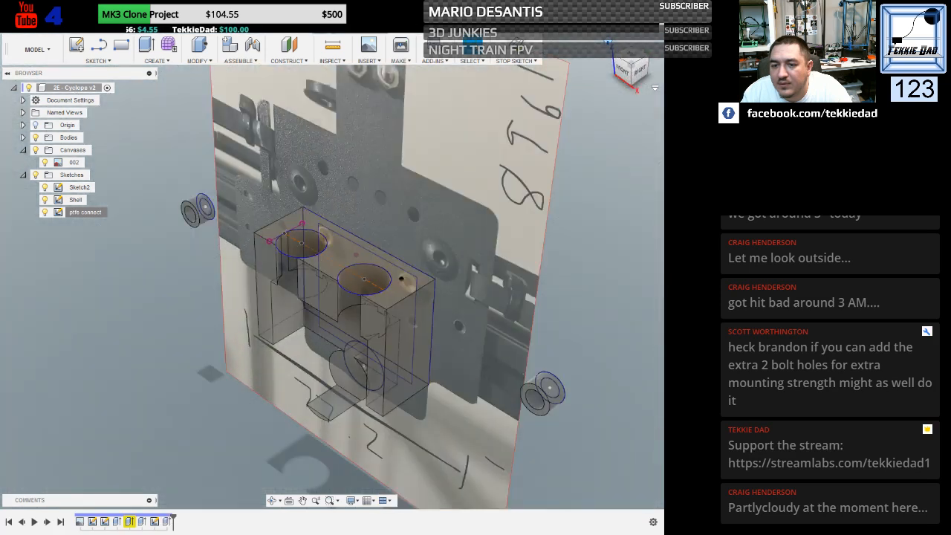
In the Shell sketch, move both pairs of concentric bolt-hole circles onto the brass nuts, centered on the inner rectangle's diagonals, and finish the sketch.
left_click(77, 200)
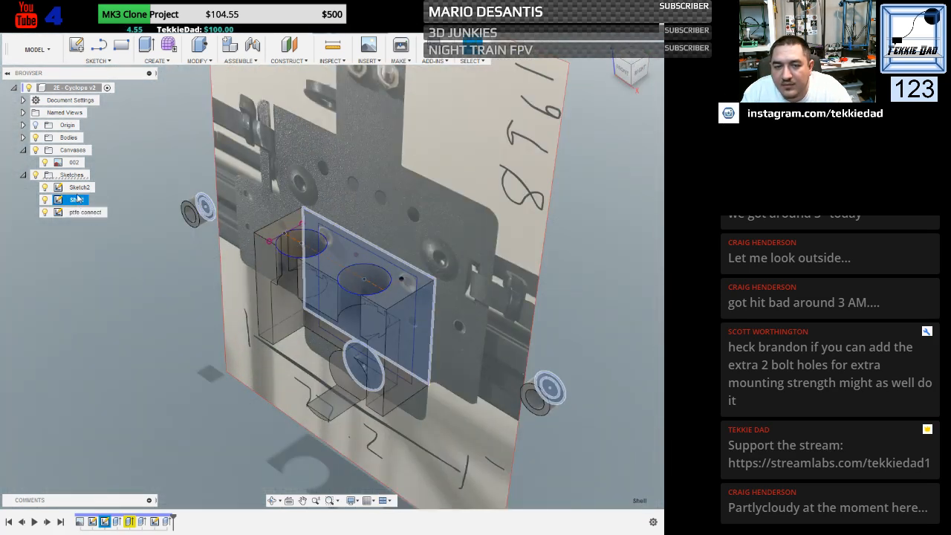
left_click(78, 188)
left_click(76, 200)
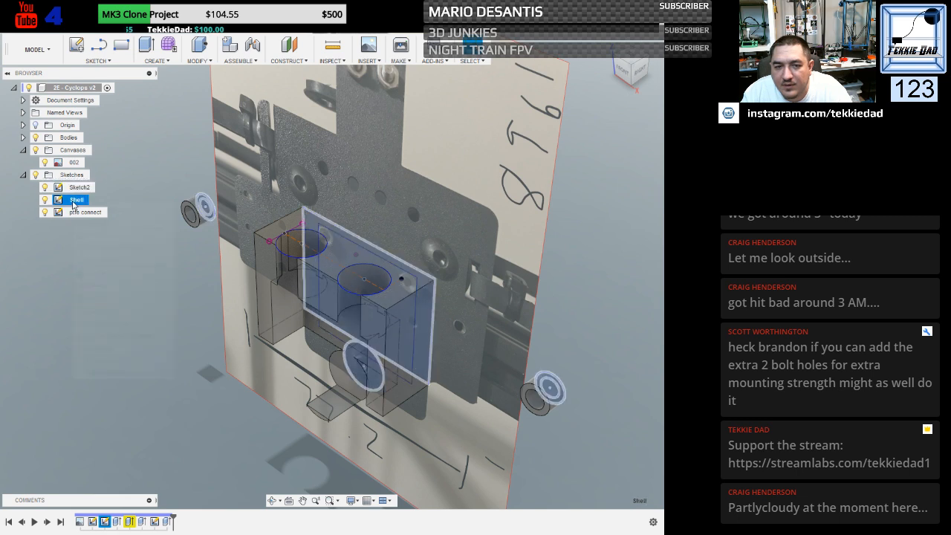
right_click(75, 200)
left_click(99, 235)
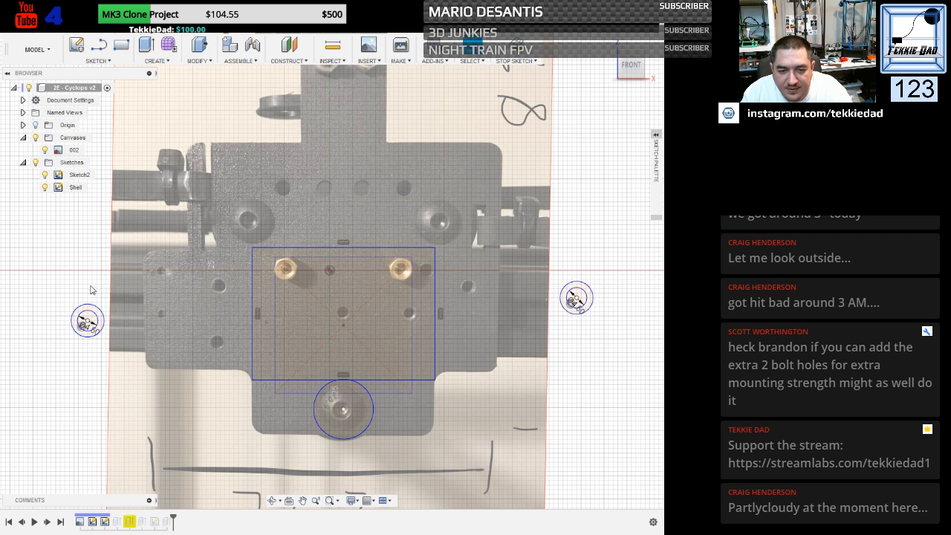
mouse_move(58, 288)
left_mouse_down()
mouse_move(108, 345)
mouse_move(145, 309)
mouse_move(201, 301)
mouse_move(89, 293)
mouse_move(72, 272)
mouse_move(288, 272)
left_mouse_up()
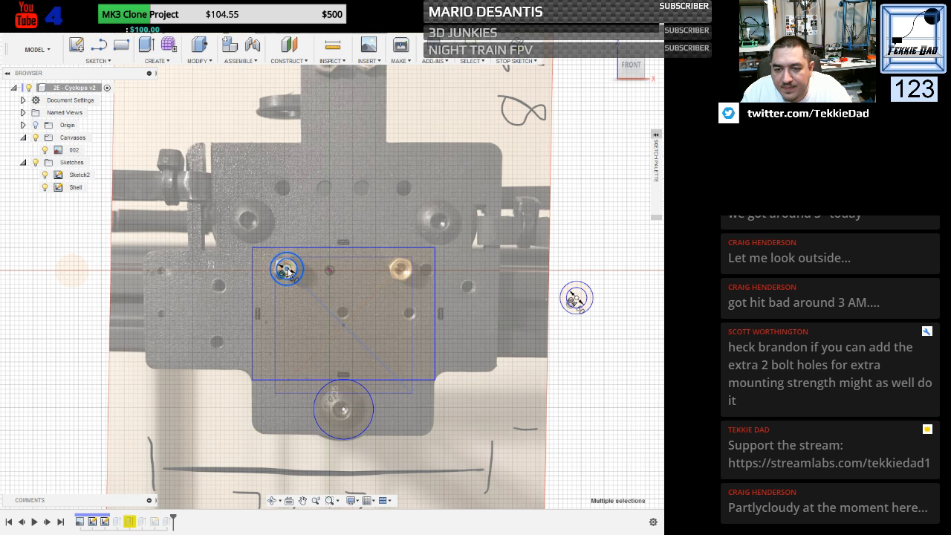
left_click_drag(289, 272, 289, 271)
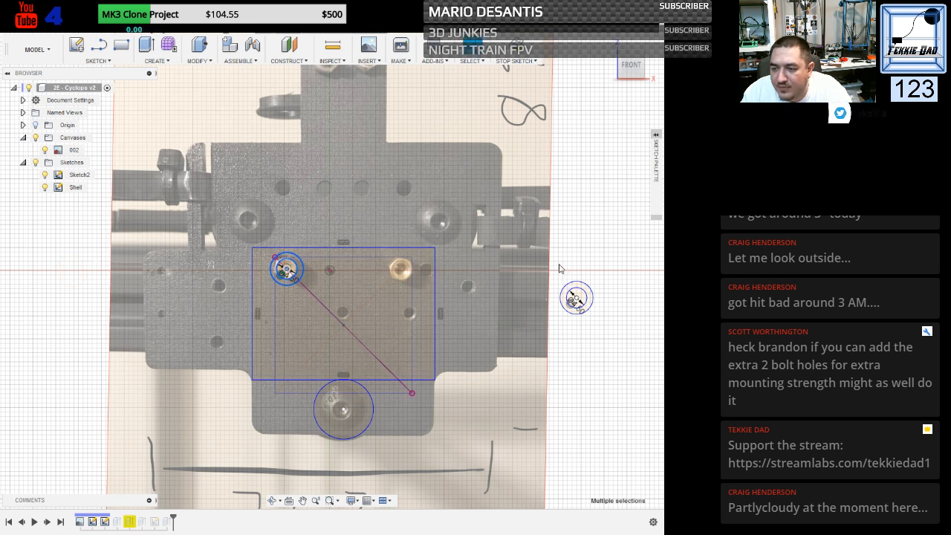
left_click(583, 303)
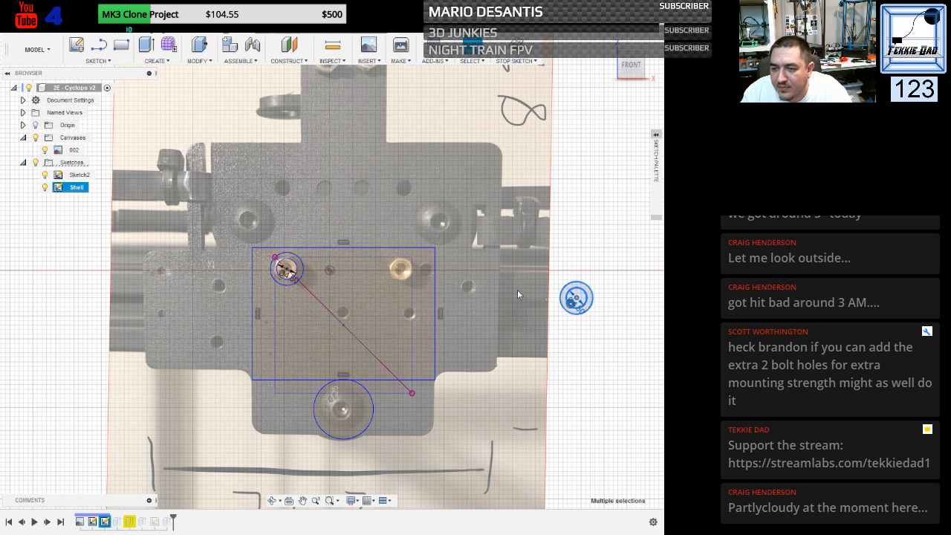
left_click_drag(518, 290, 401, 272)
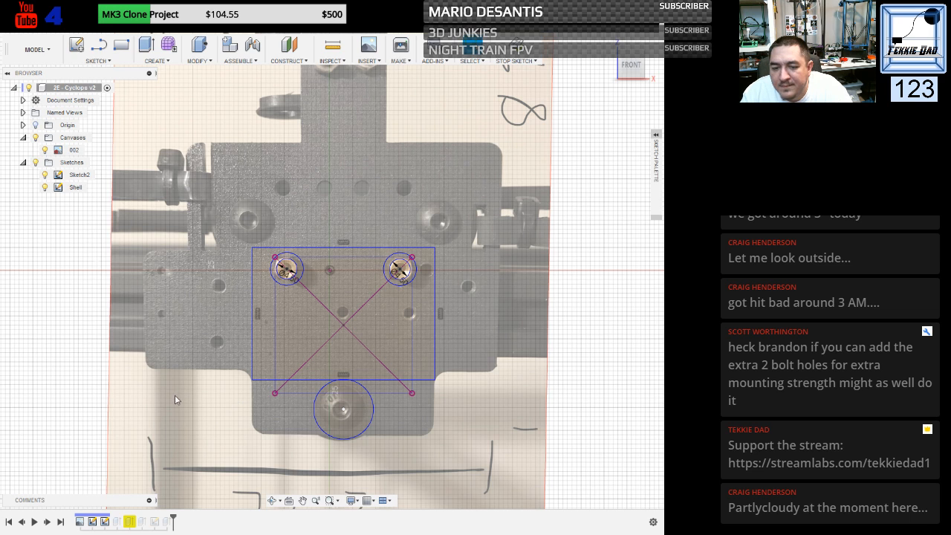
scroll(223, 401, "up", 2)
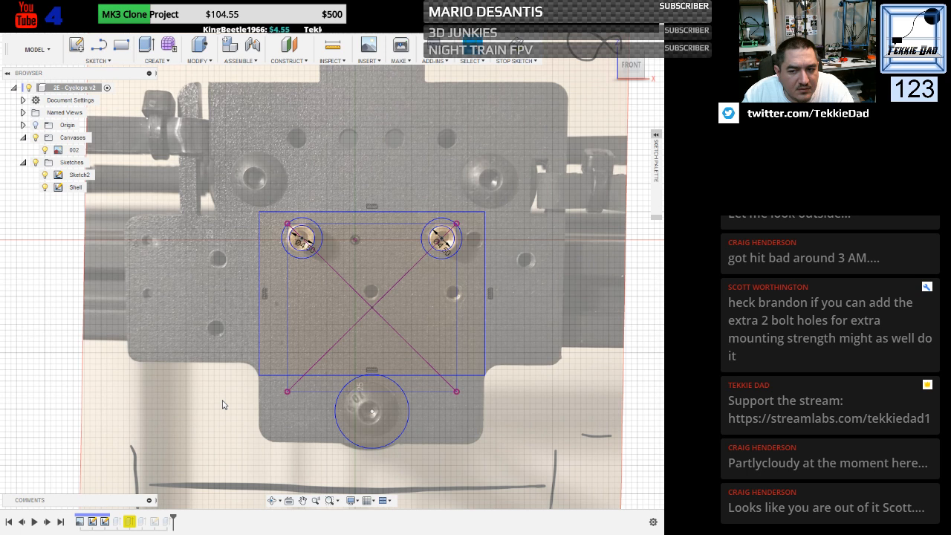
scroll(351, 317, "down", 1)
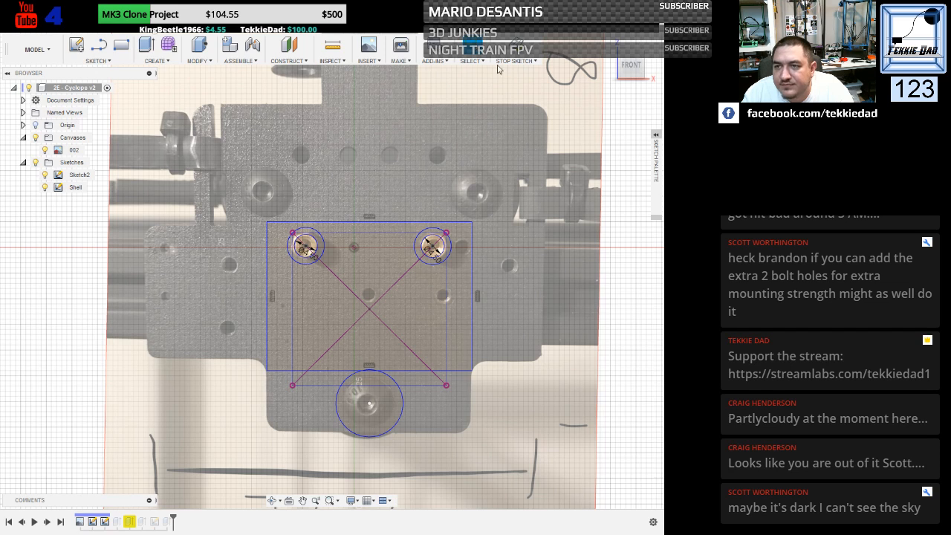
left_click(516, 48)
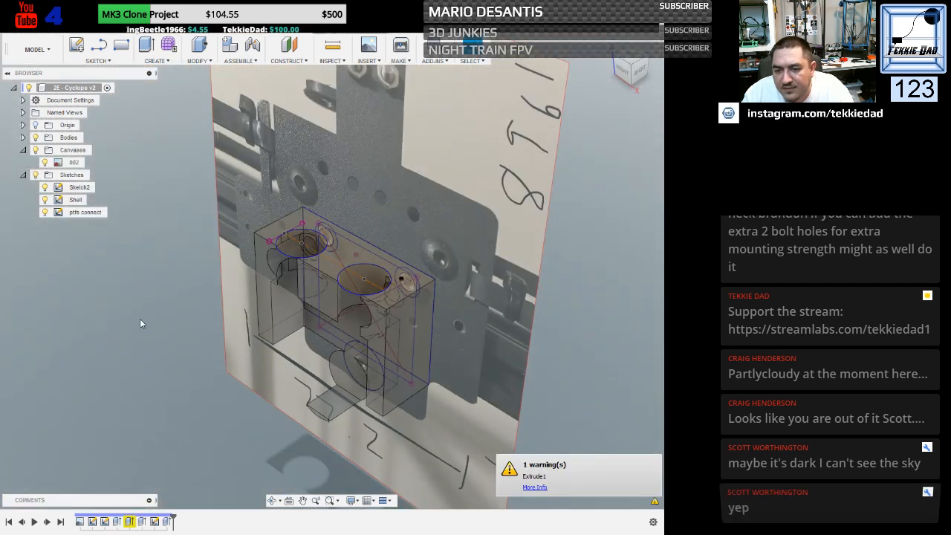
Reopen the Shell sketch for editing.
middle_click_drag(140, 324, 159, 290, "shift")
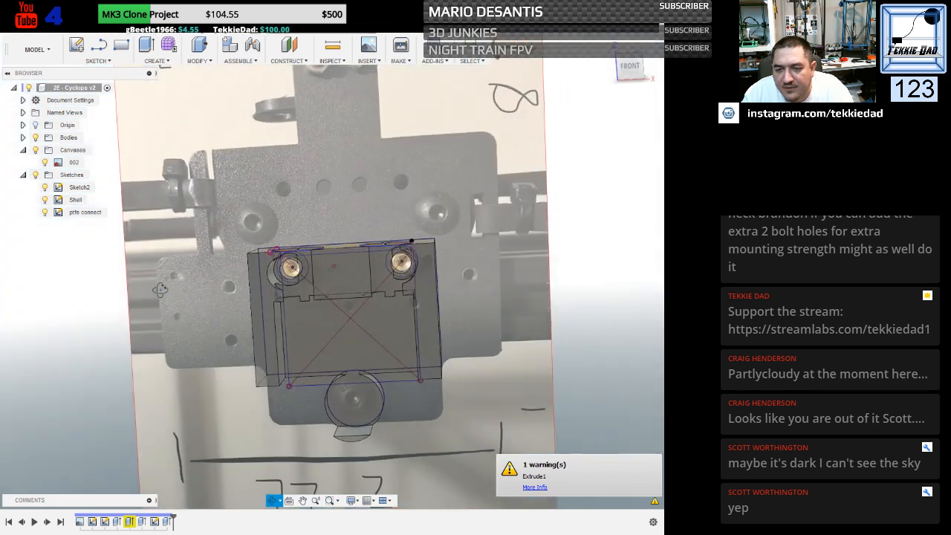
left_click(76, 200)
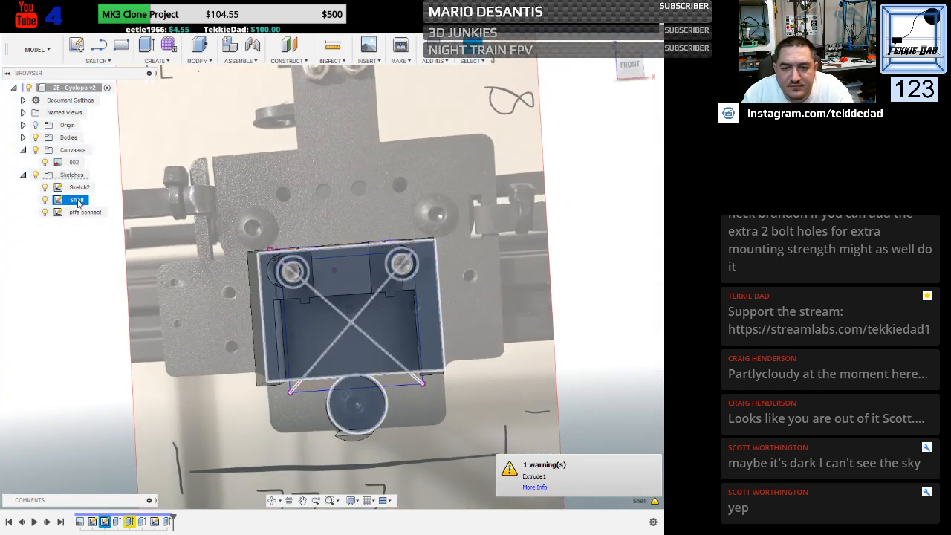
right_click(78, 203)
left_click(167, 269)
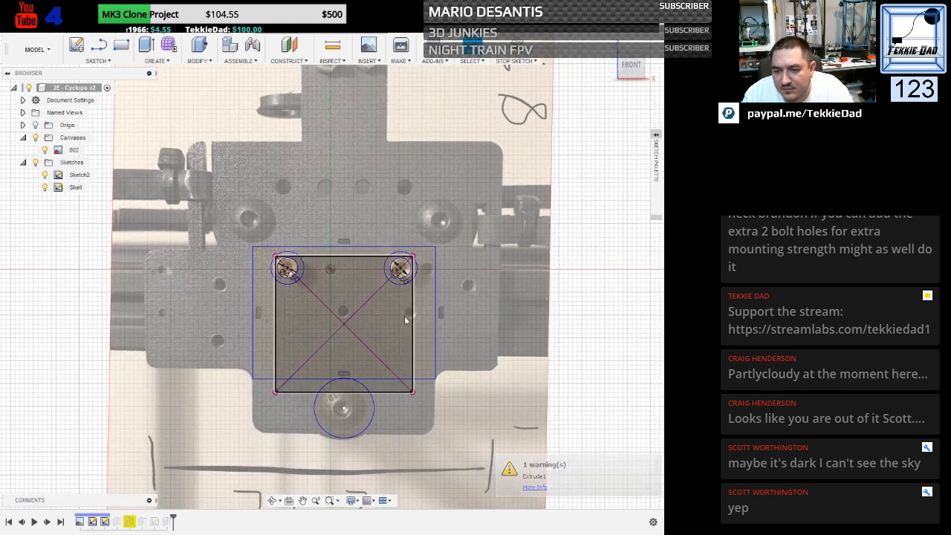
Draw a circle about 3.3 mm in diameter over the small hole just above the inner rectangle's centre in the photo.
scroll(457, 324, "up", 5)
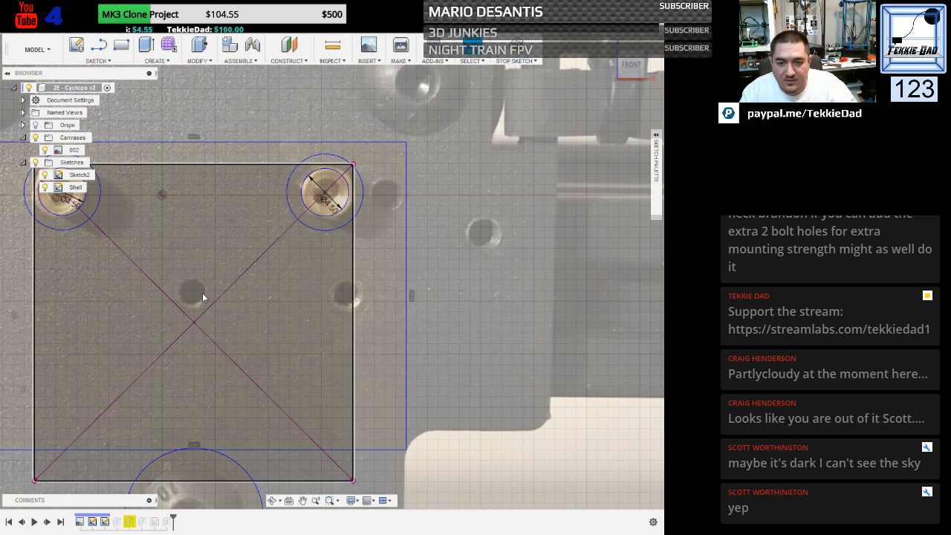
key("c")
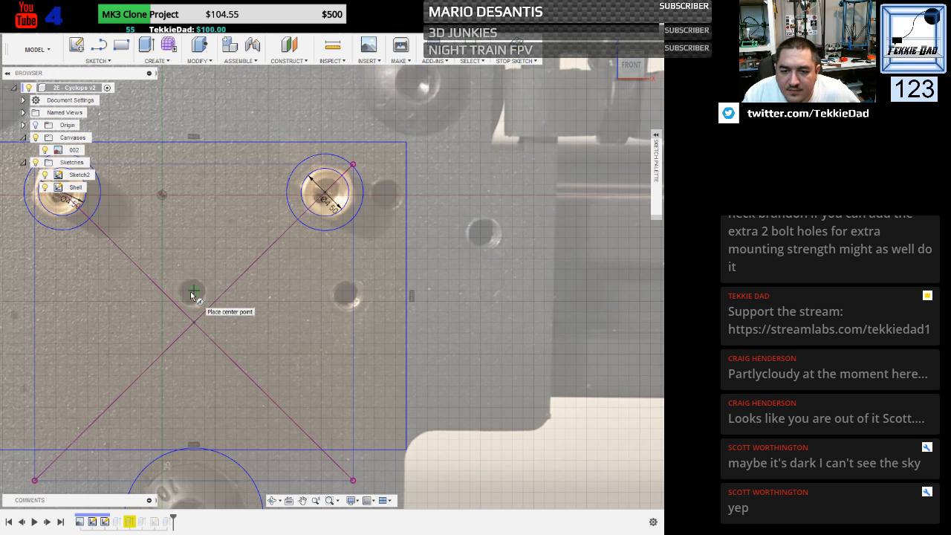
left_click(192, 291)
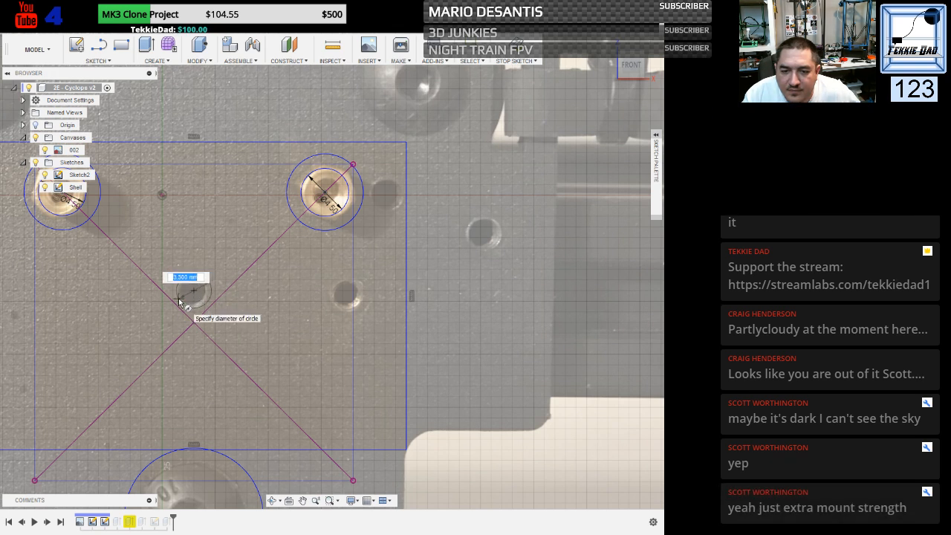
left_click(181, 301)
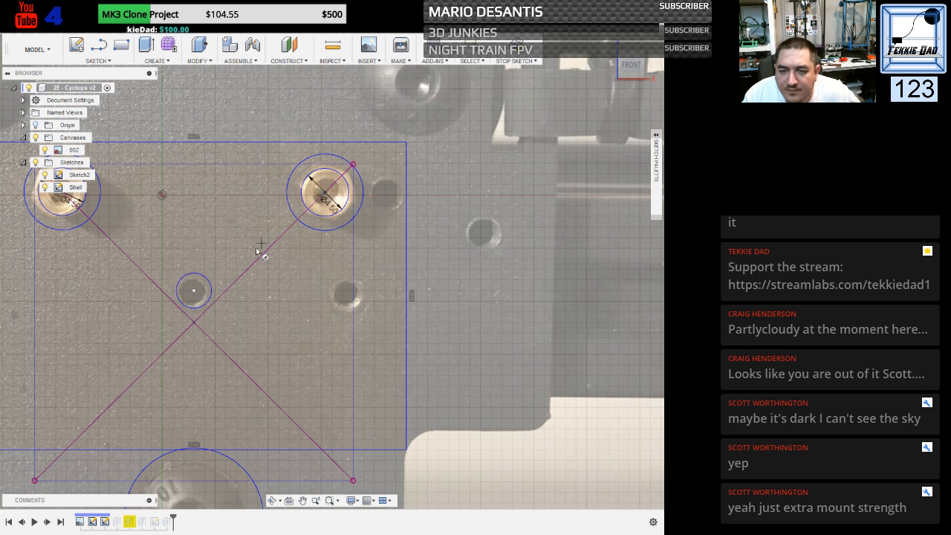
left_click(194, 293)
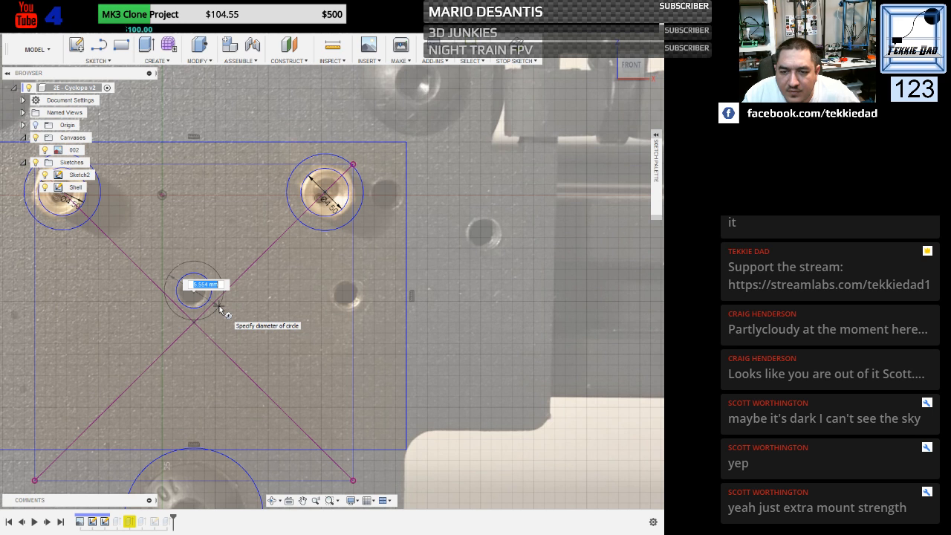
left_click(218, 306)
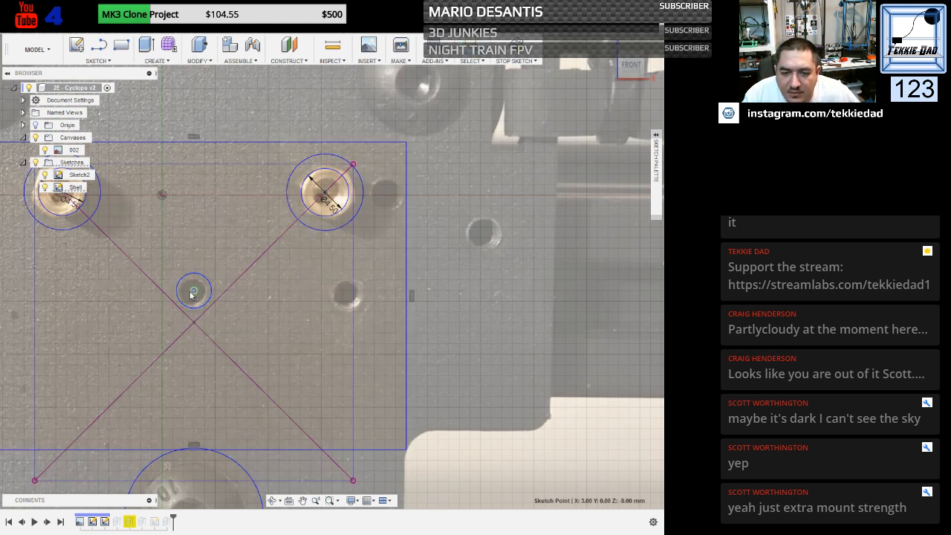
left_click_drag(192, 296, 193, 299)
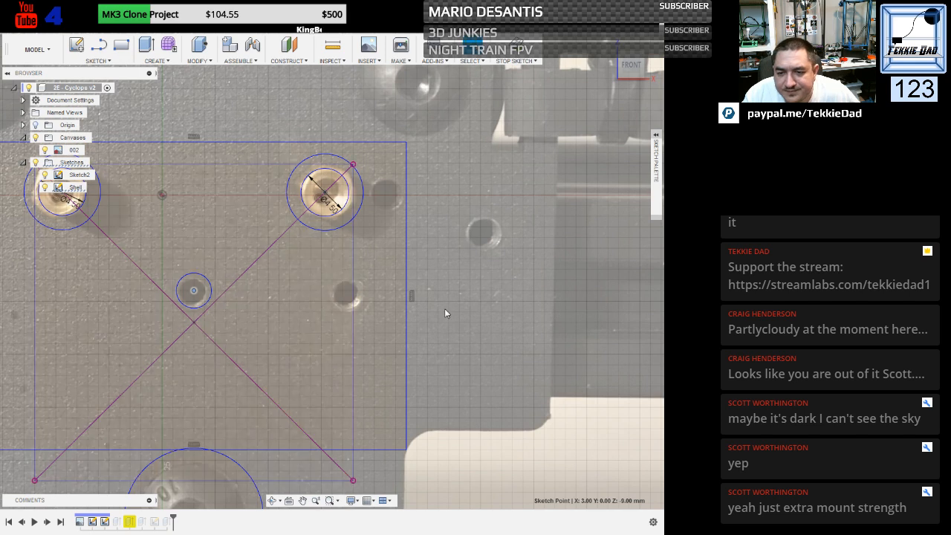
Delete the large circle around the lower screw from the Shell sketch, and finish the sketch.
scroll(446, 342, "down", 2)
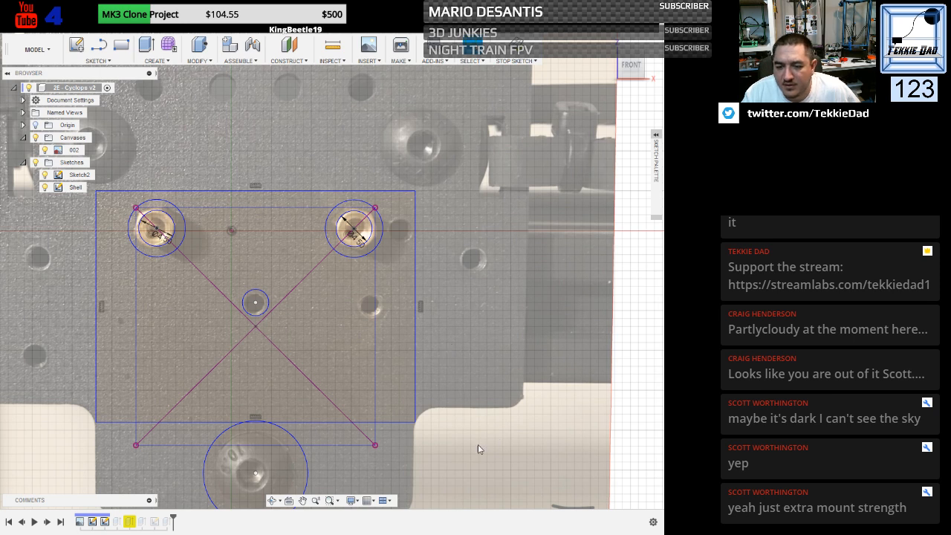
scroll(478, 445, "down", 1)
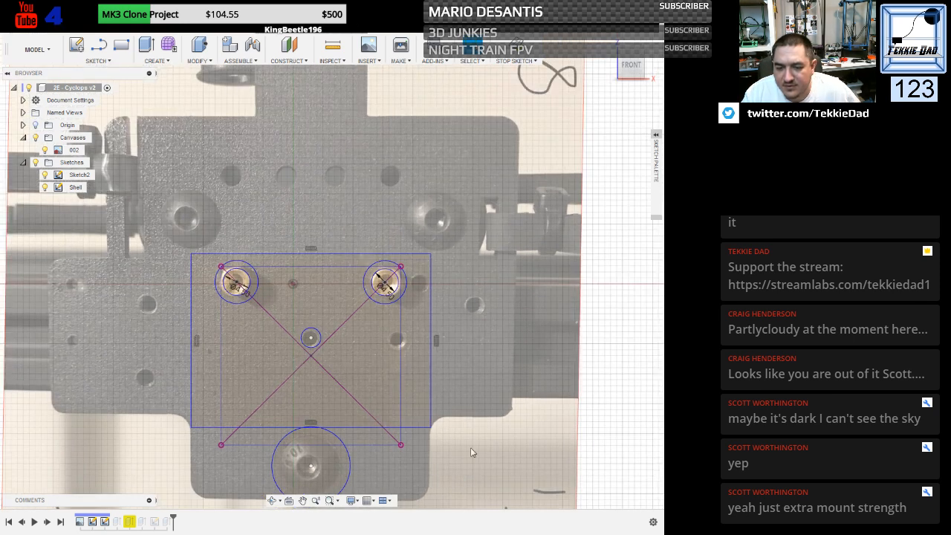
left_click(347, 477)
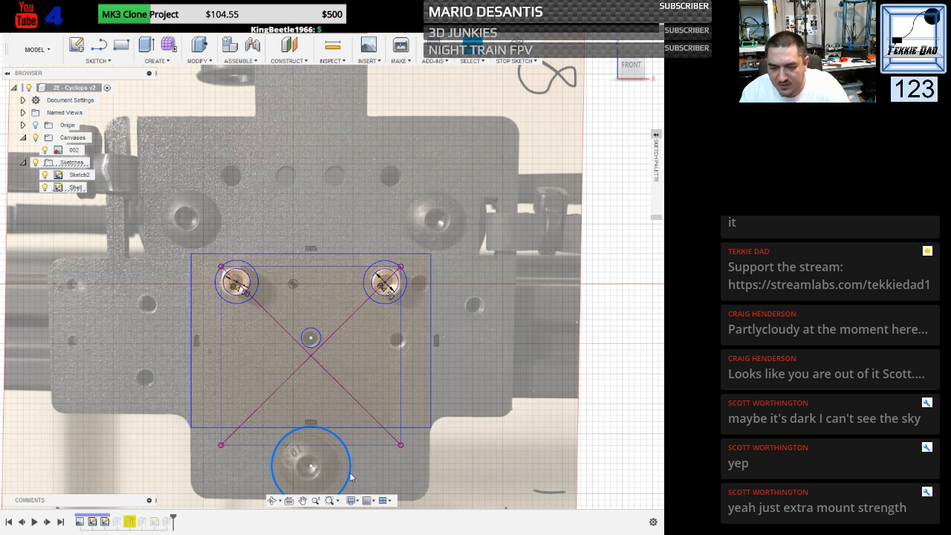
key("Delete")
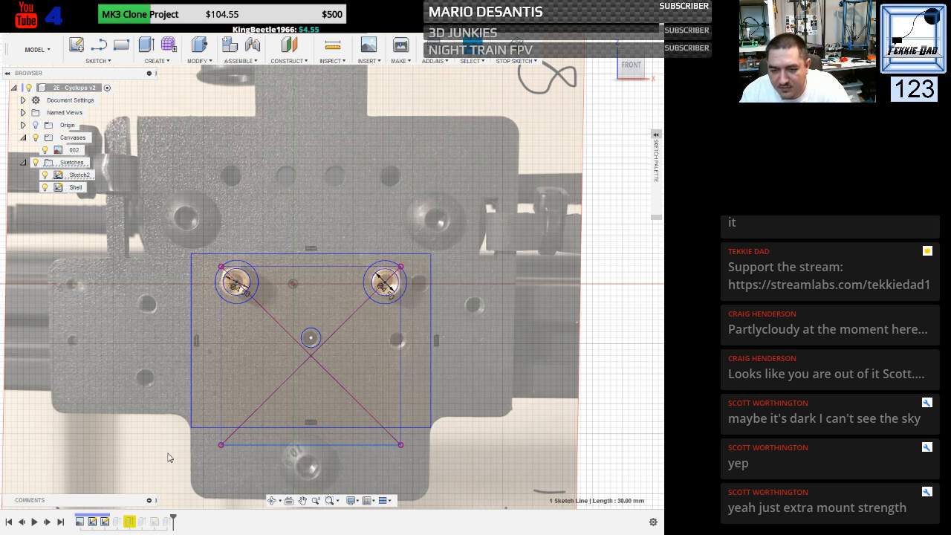
mouse_move(158, 457)
middle_mouse_down("shift")
mouse_move(128, 449)
mouse_move(144, 451)
middle_mouse_up("shift")
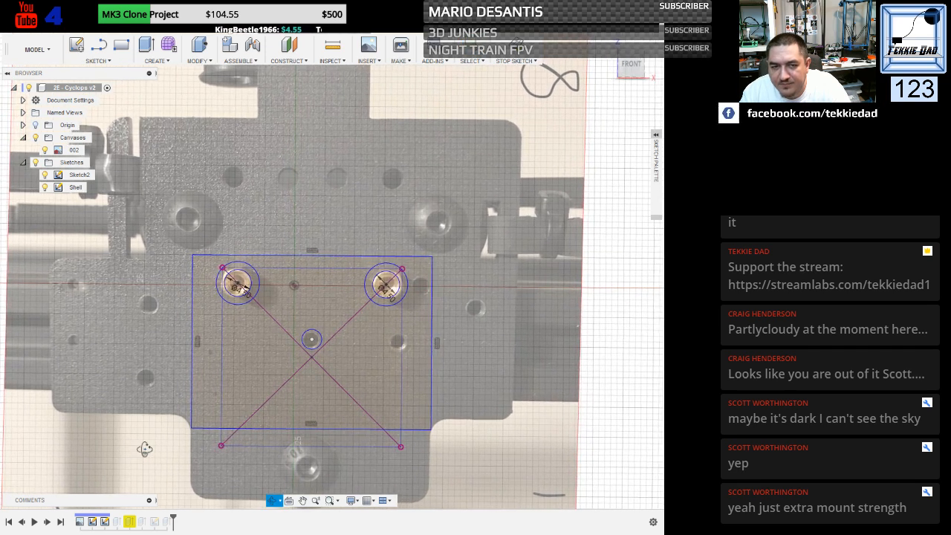
left_click(516, 46)
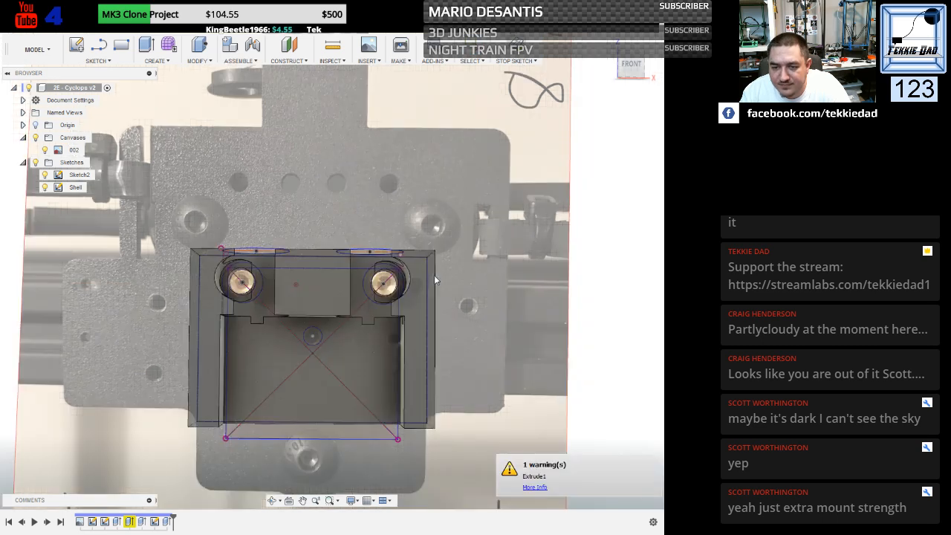
Inspect the block from several sides, open the settings of the flagged Extrude1 cut, and close them without changes.
middle_click_drag(510, 433, 488, 449, "shift")
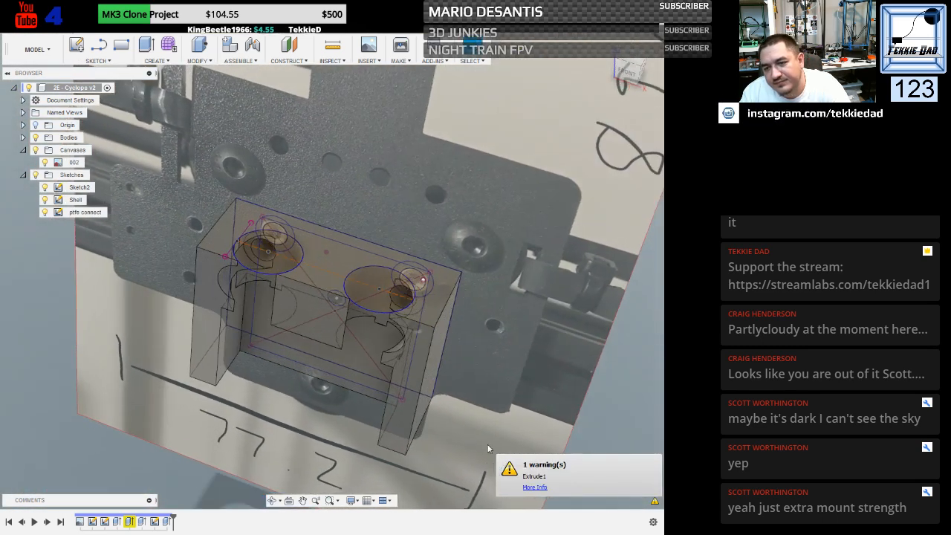
middle_click_drag(491, 327, 471, 267, "shift")
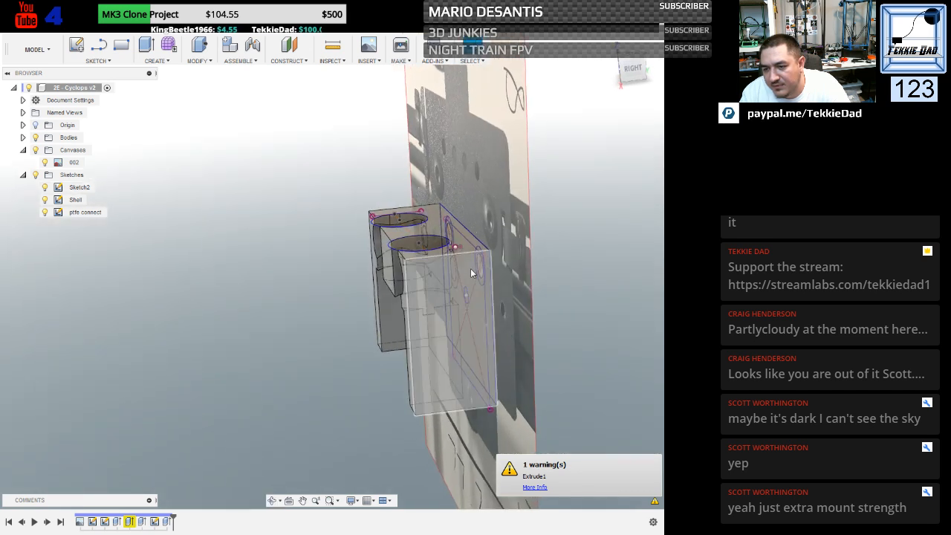
middle_click_drag(310, 300, 328, 307, "shift")
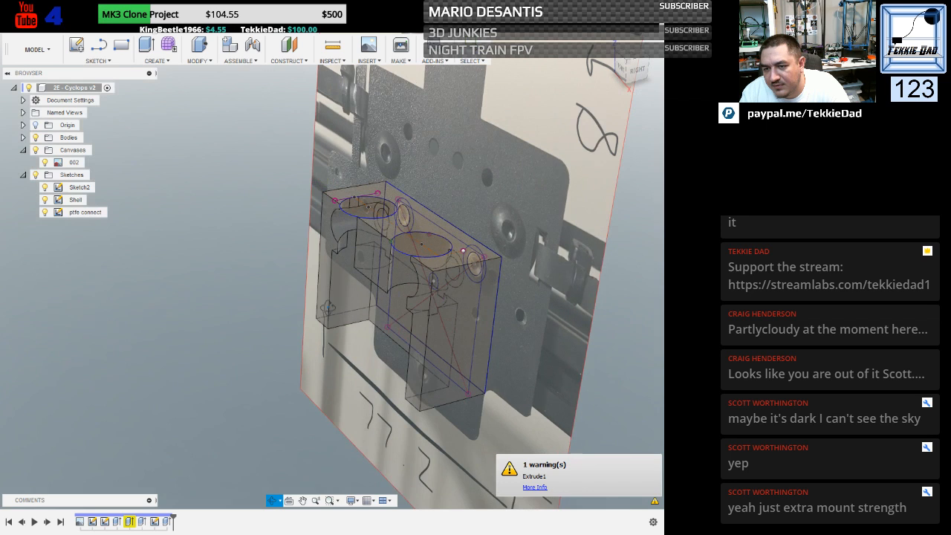
right_click(129, 524)
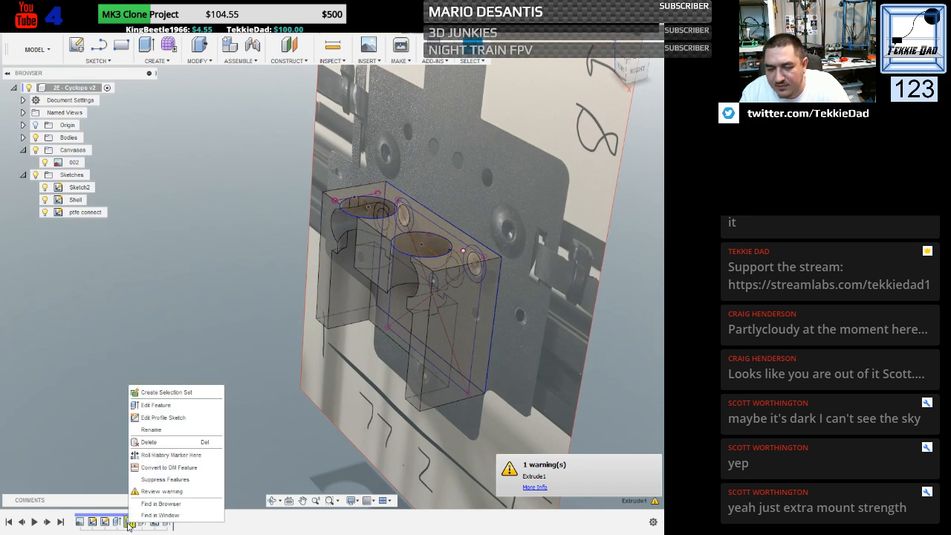
left_click(162, 407)
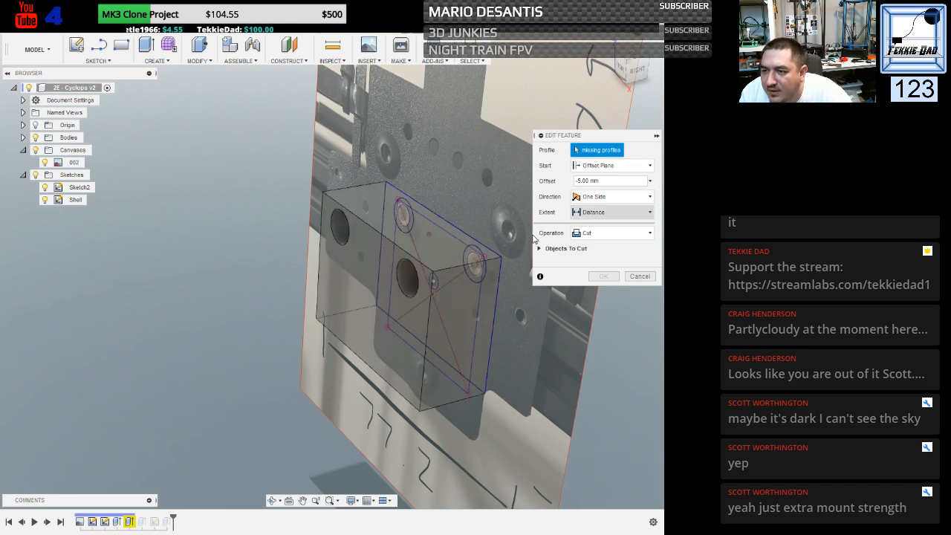
left_click(640, 276)
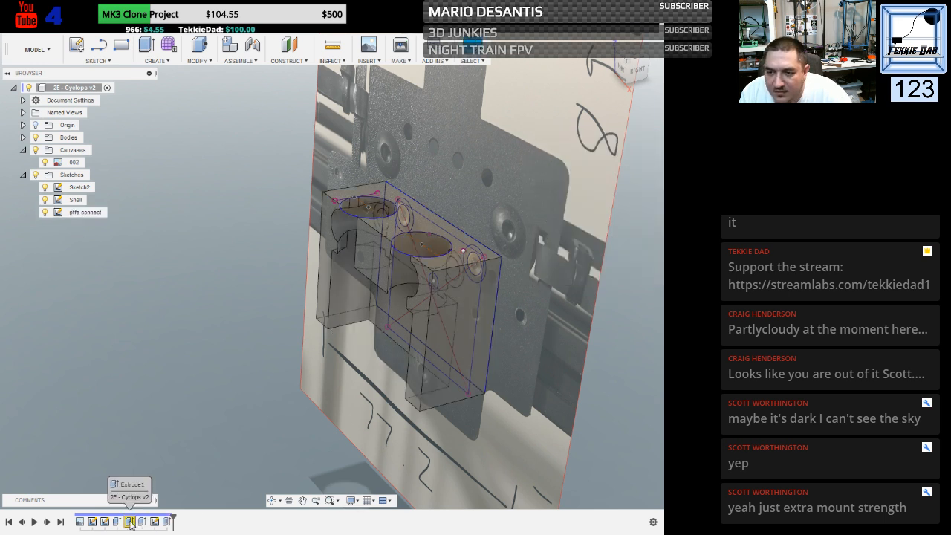
Delete the Extrude1 cut even though other features reference it.
right_click(130, 522)
left_click(159, 440)
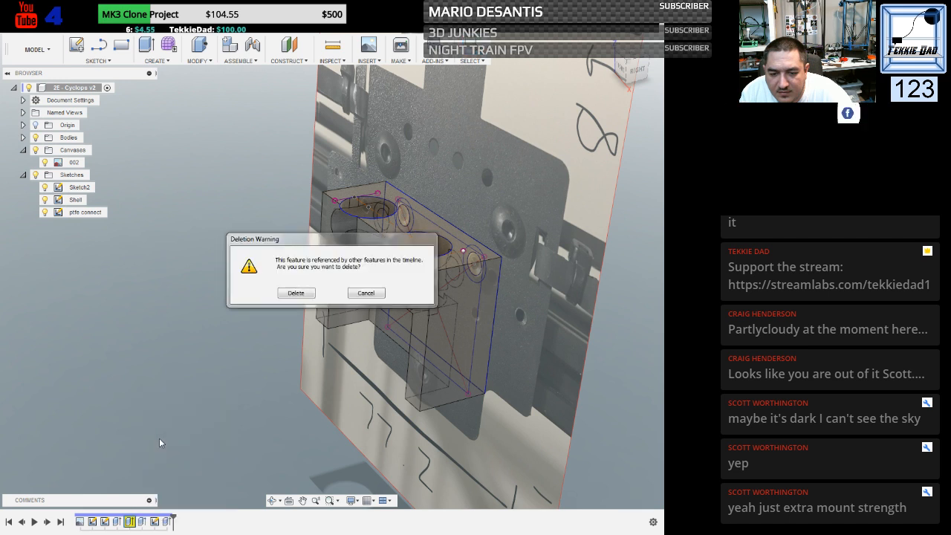
left_click(306, 293)
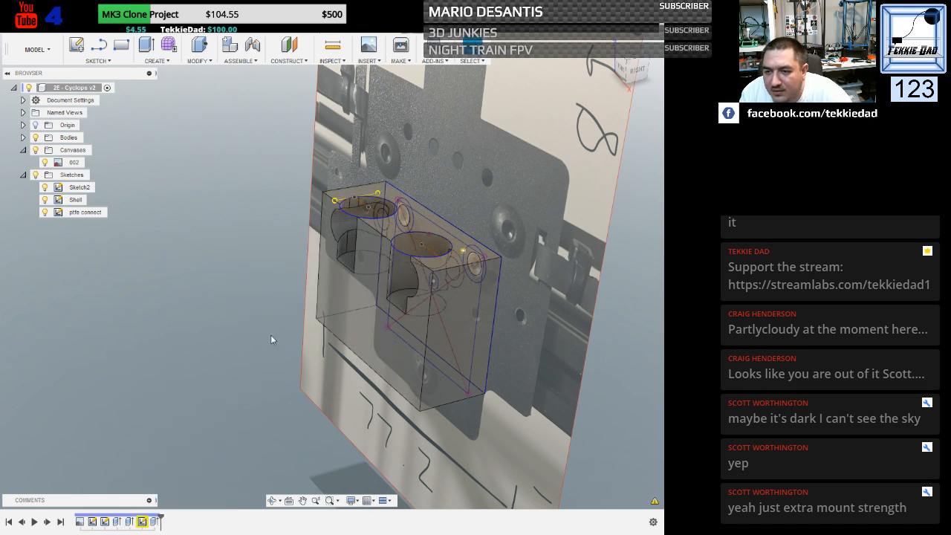
Edit the ptfe connect sketch and delete the projected vertical line beside the left 11.20 mm circle.
right_click(212, 362)
left_click(142, 522)
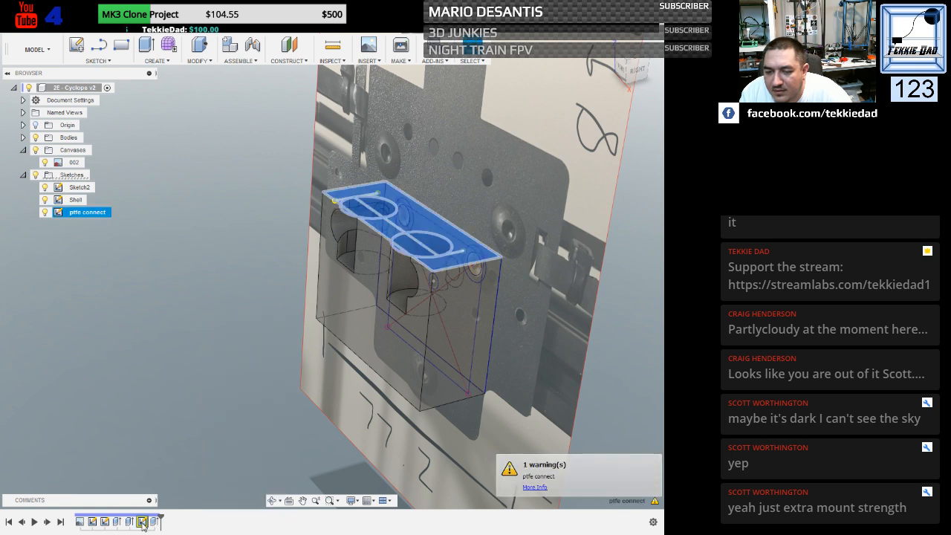
right_click(142, 523)
left_click(180, 394)
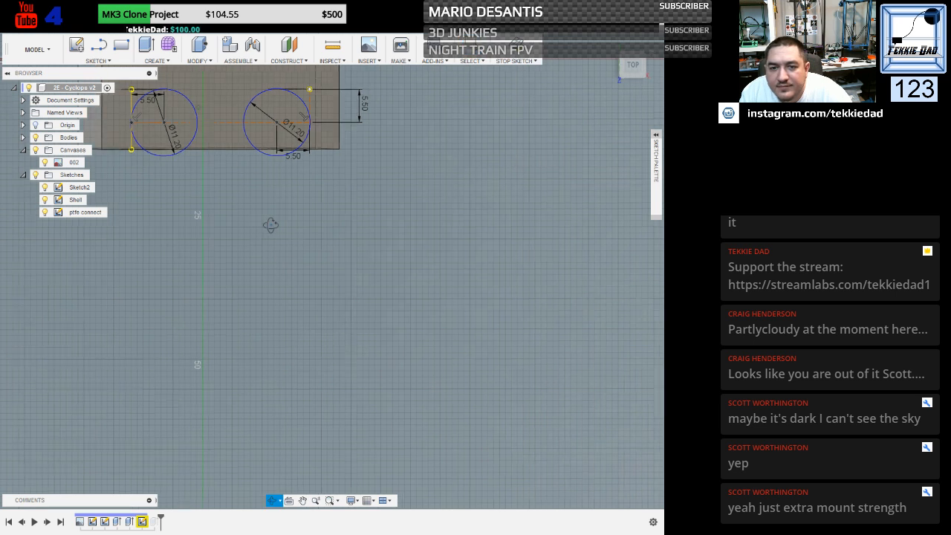
mouse_move(270, 223)
middle_mouse_down("shift")
mouse_move(293, 259)
mouse_move(259, 237)
mouse_move(260, 227)
middle_mouse_up("shift")
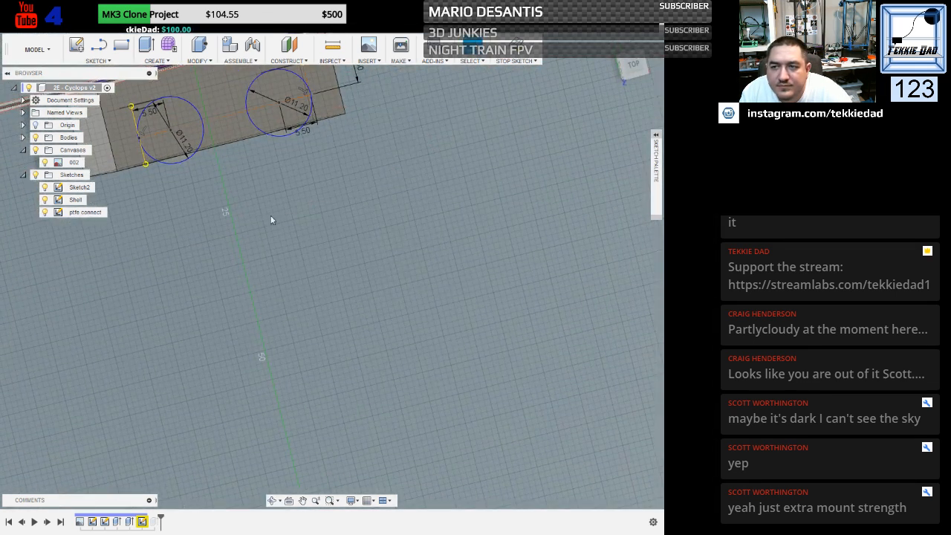
left_click(636, 67)
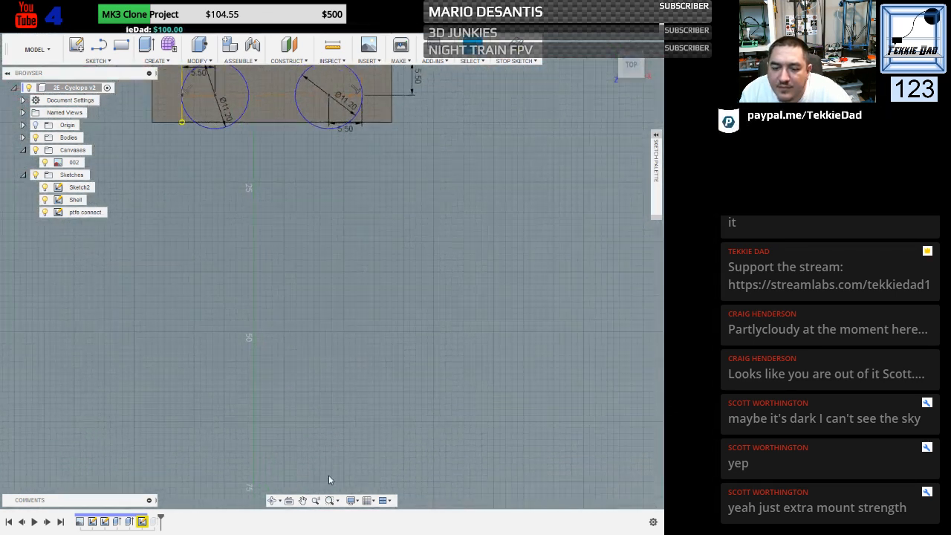
left_click(303, 500)
left_click_drag(293, 197, 331, 397)
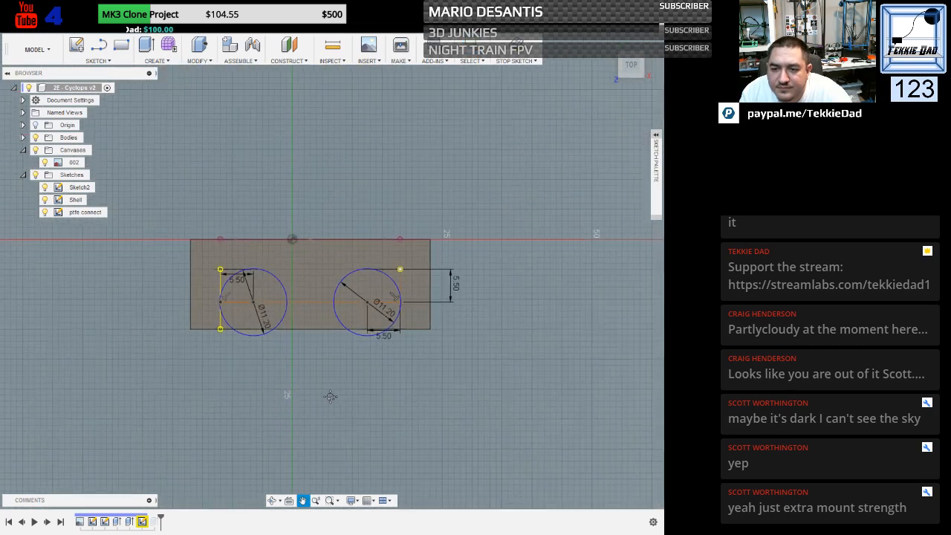
scroll(296, 318, "up", 3)
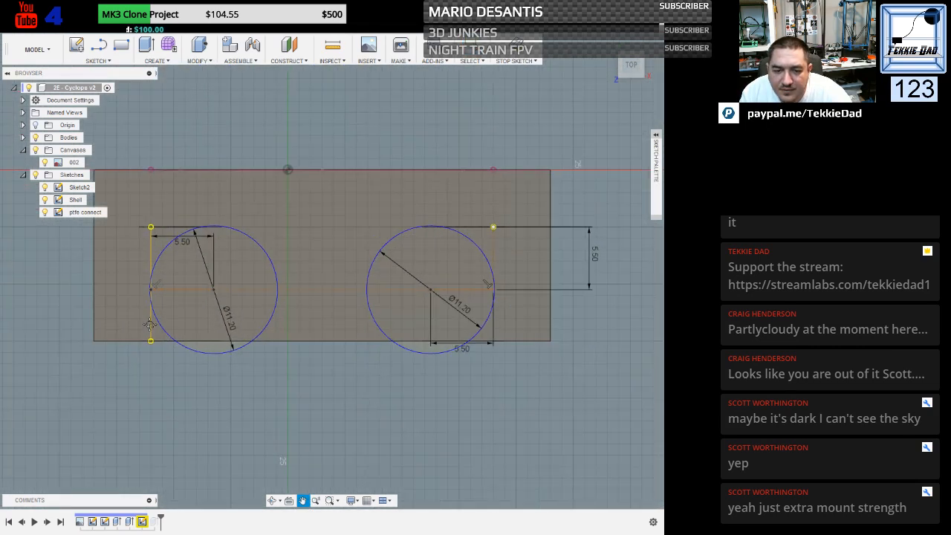
key("Escape")
left_click(151, 325)
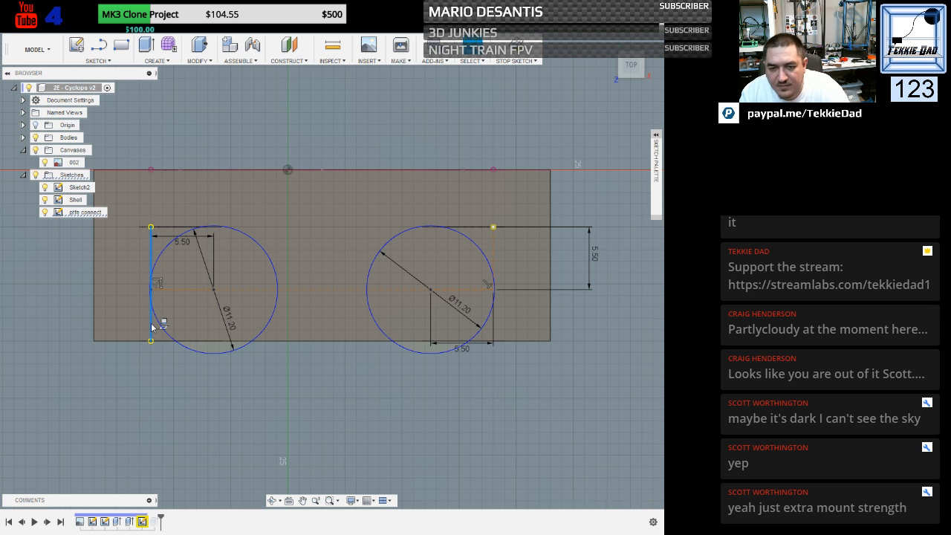
key("Delete")
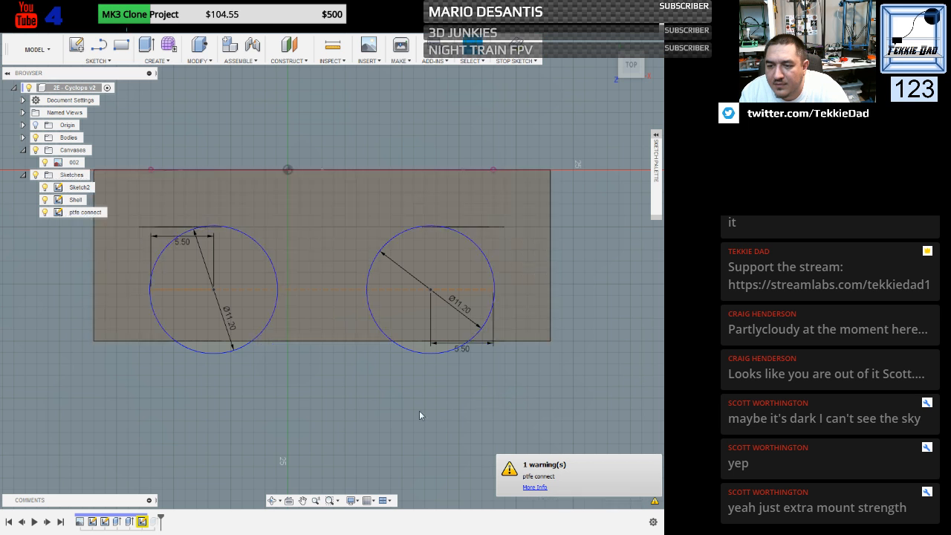
Expand the ptfe connect warning's Project2 entry to examine its reference failure, and finish the sketch.
left_click(533, 488)
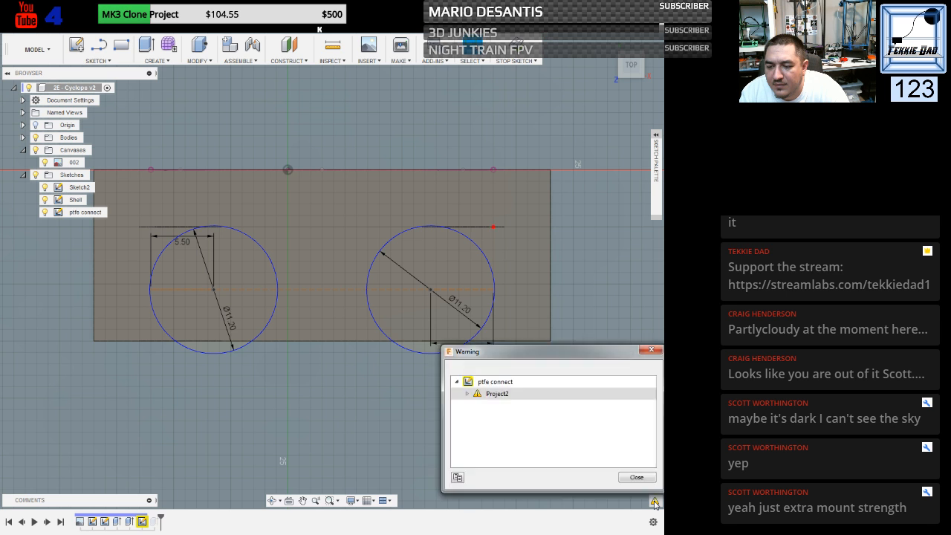
left_click(468, 395)
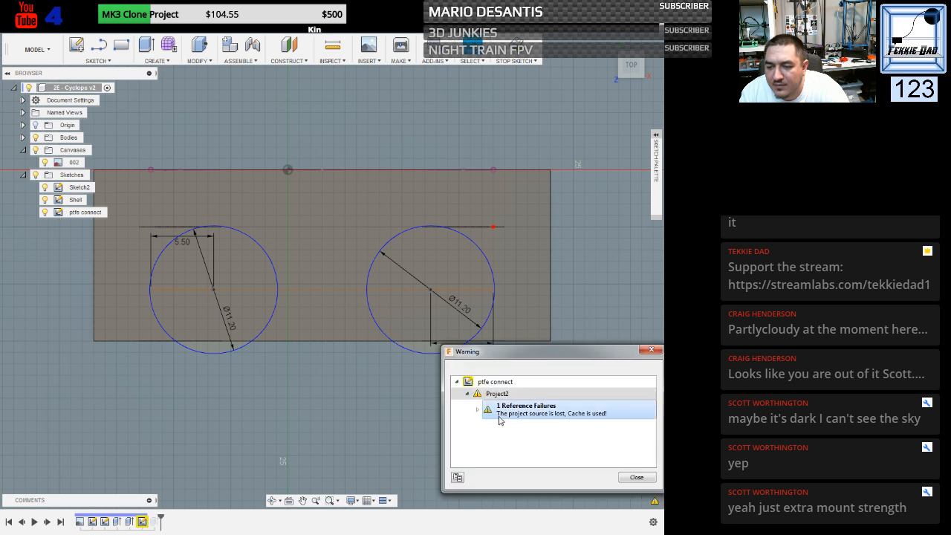
left_click(478, 409)
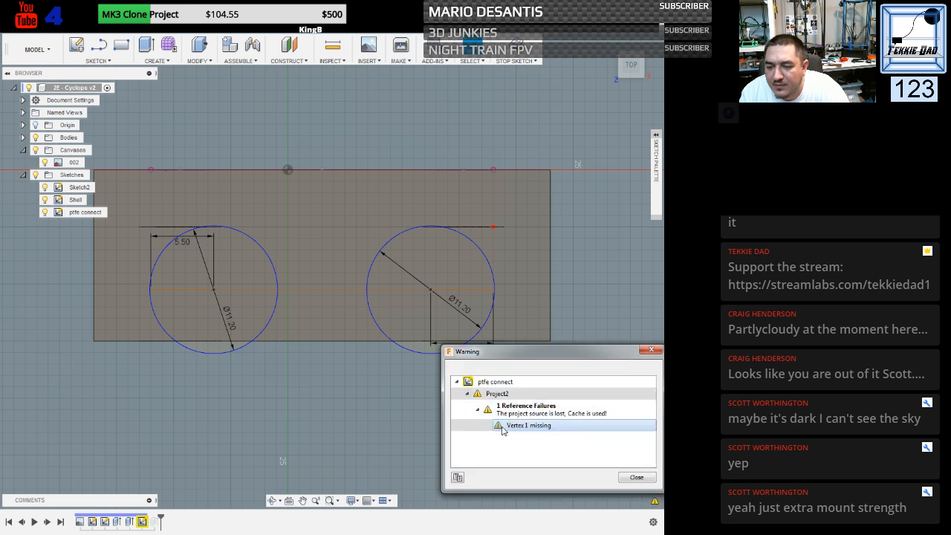
left_click(635, 477)
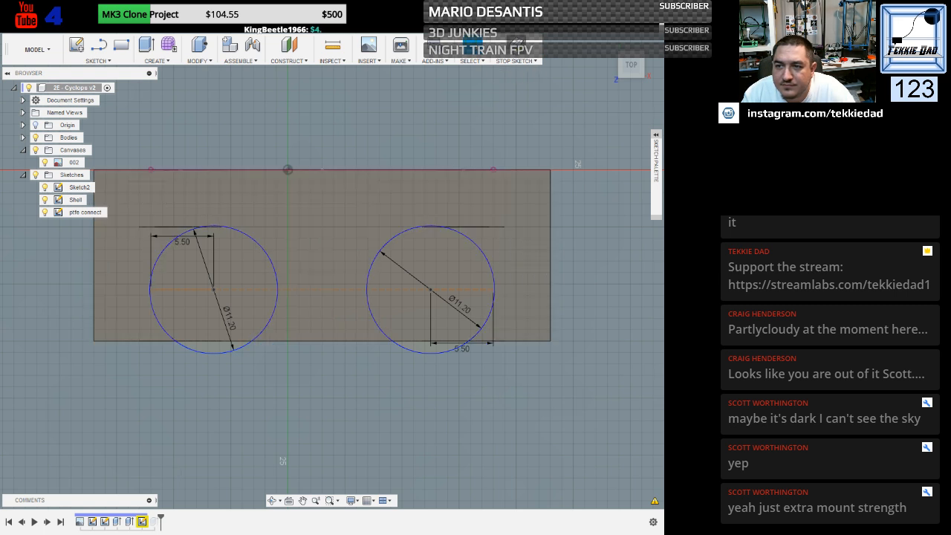
left_click(518, 46)
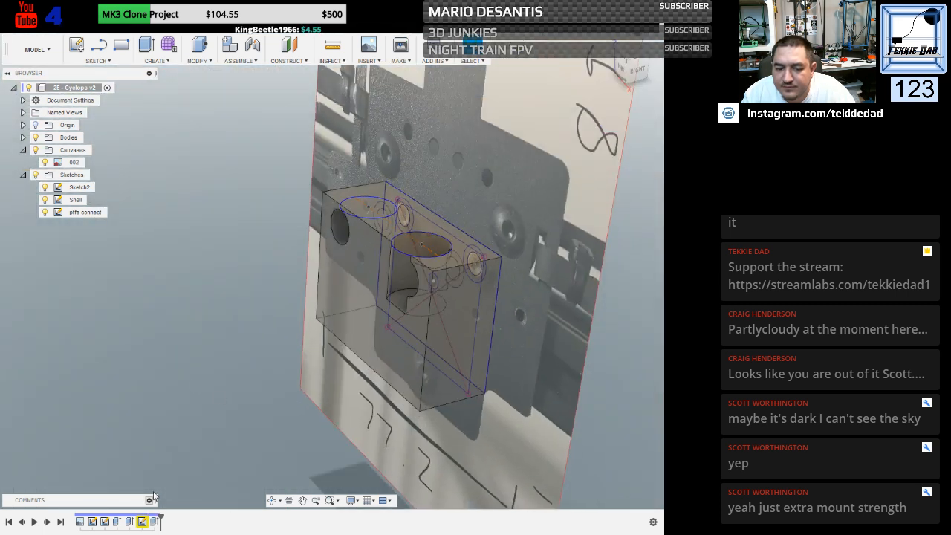
Try to delete the ptfe connect sketch even though other features reference it.
left_click(141, 527)
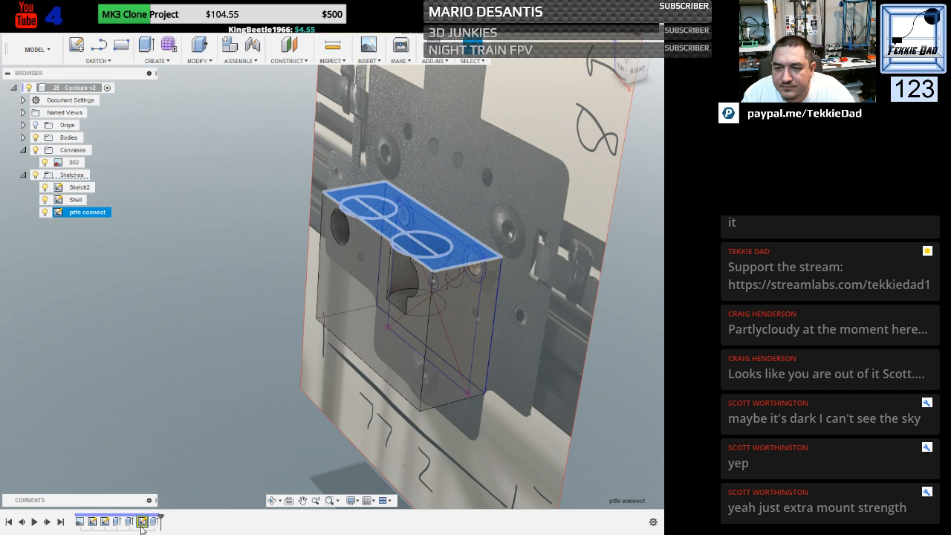
left_click(205, 388)
mouse_move(255, 284)
middle_mouse_down("shift")
mouse_move(231, 316)
mouse_move(253, 289)
mouse_move(206, 278)
mouse_move(233, 264)
mouse_move(294, 285)
middle_mouse_up("shift")
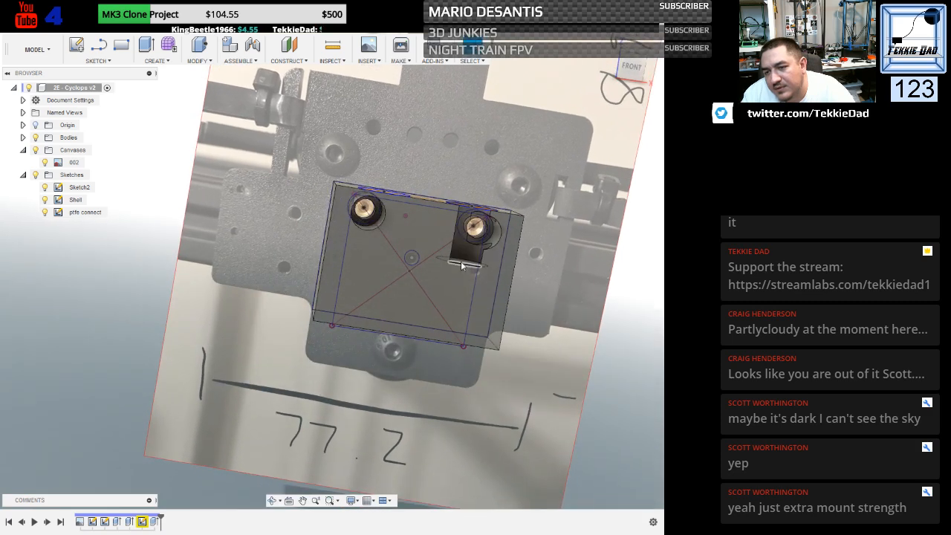
left_click(83, 212)
right_click(83, 216)
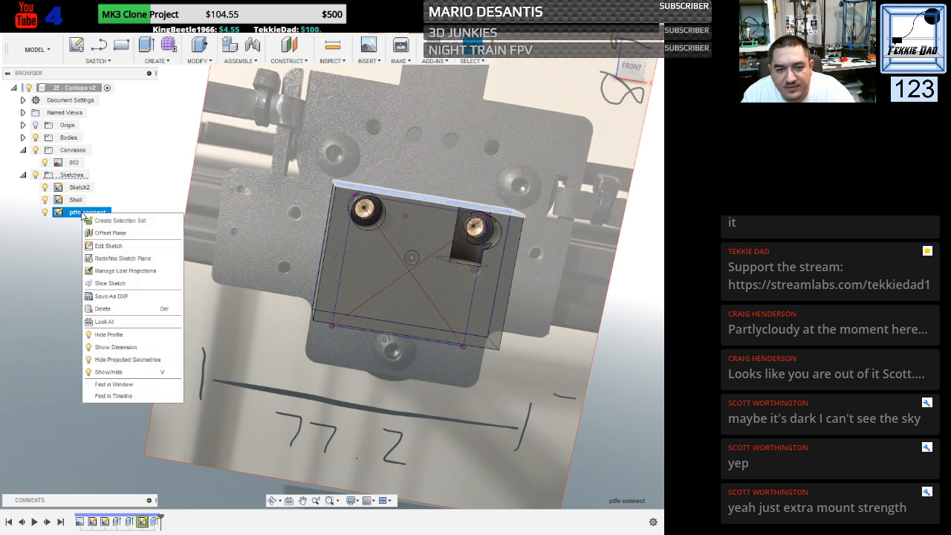
left_click(110, 309)
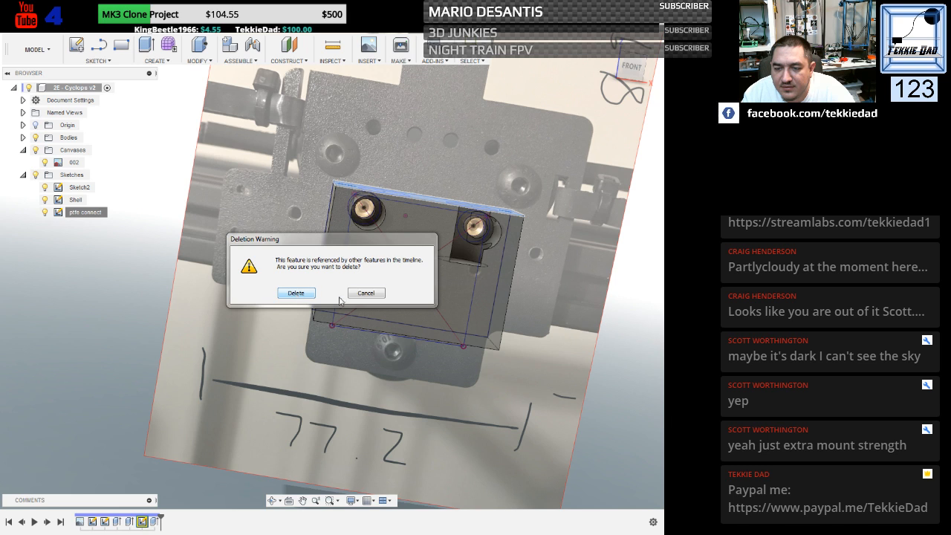
left_click(296, 294)
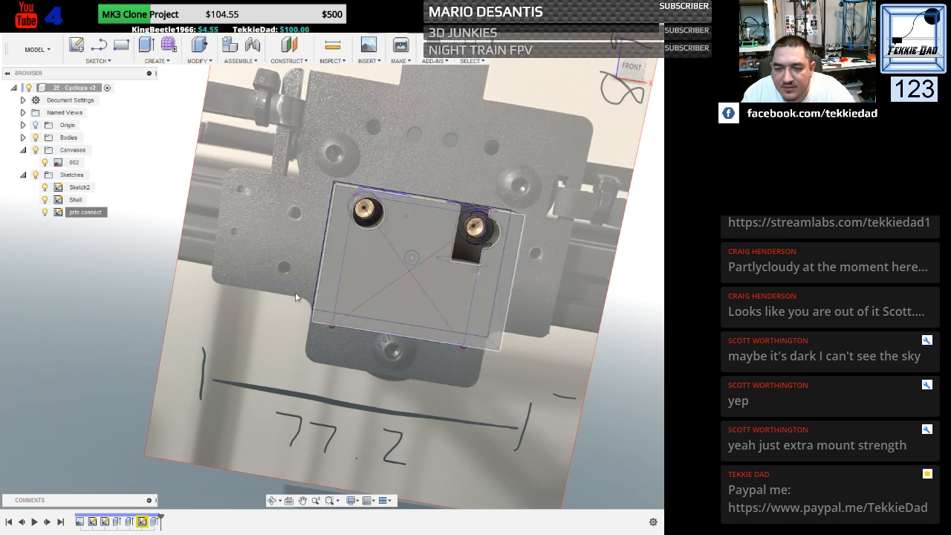
Review the settings of the Extrude4 cut based on the ptfe connect sketch, and delete that cut.
right_click(154, 523)
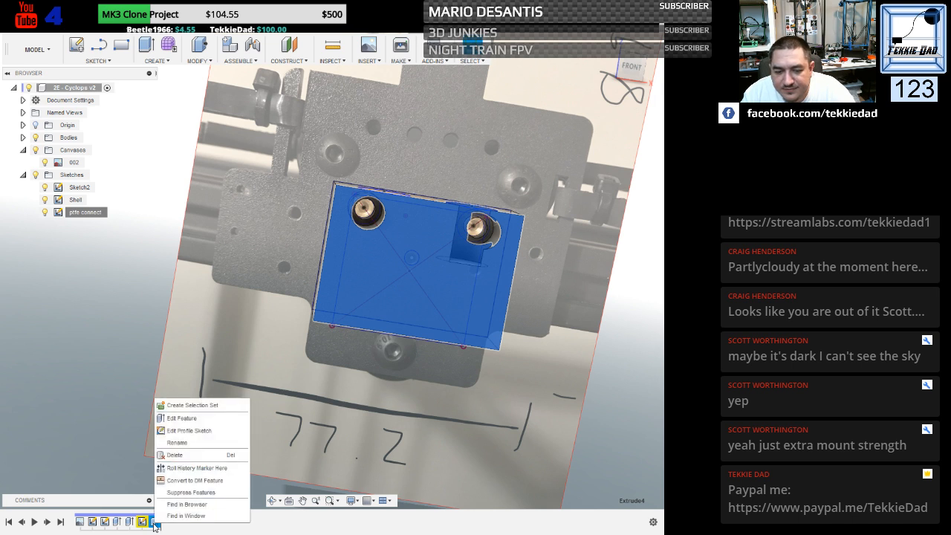
left_click(191, 418)
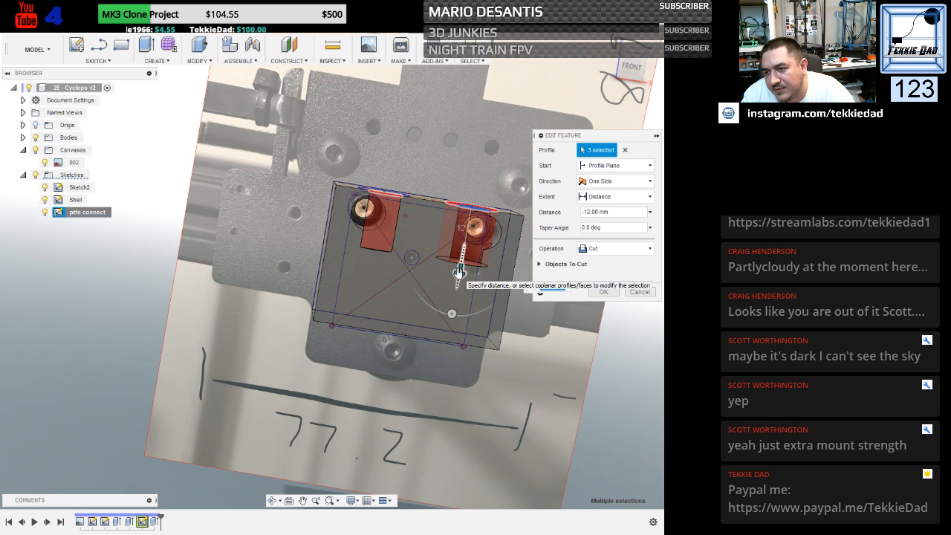
key("Return")
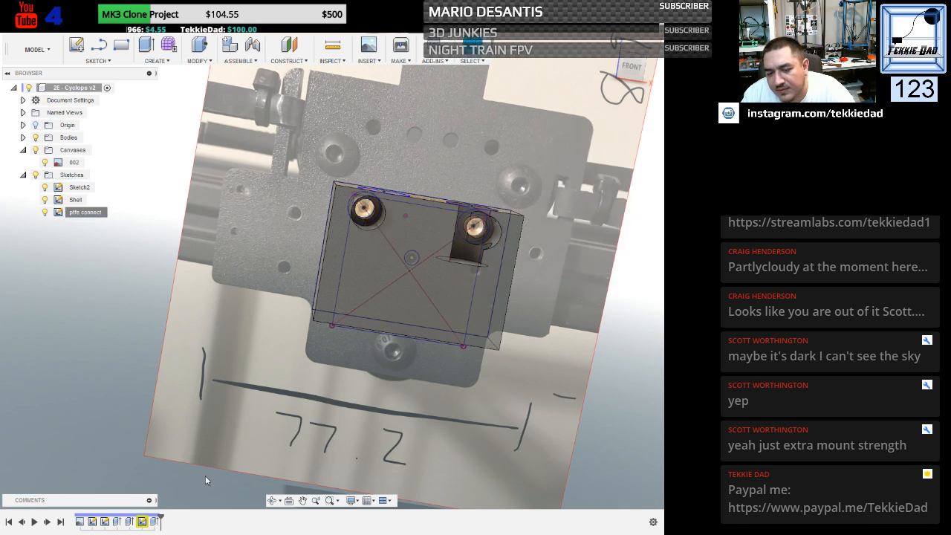
right_click(154, 522)
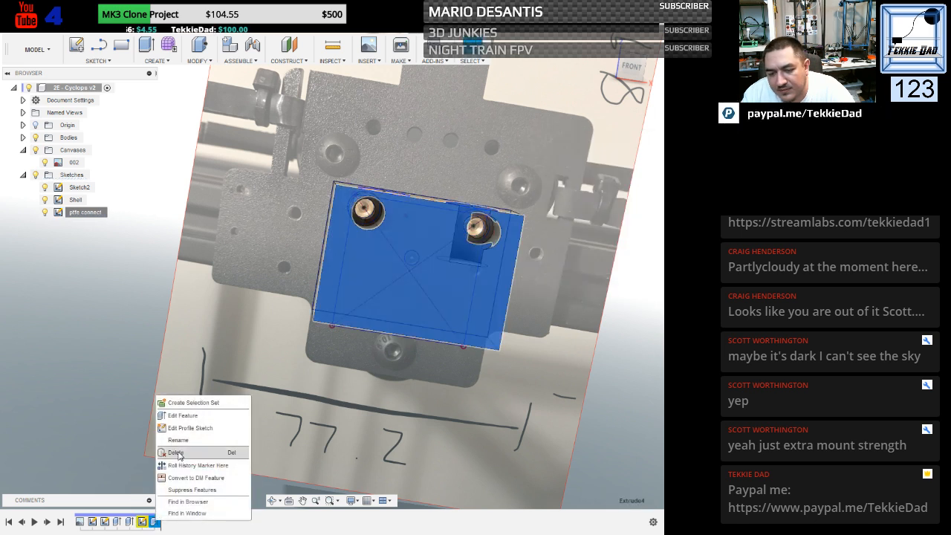
left_click(206, 448)
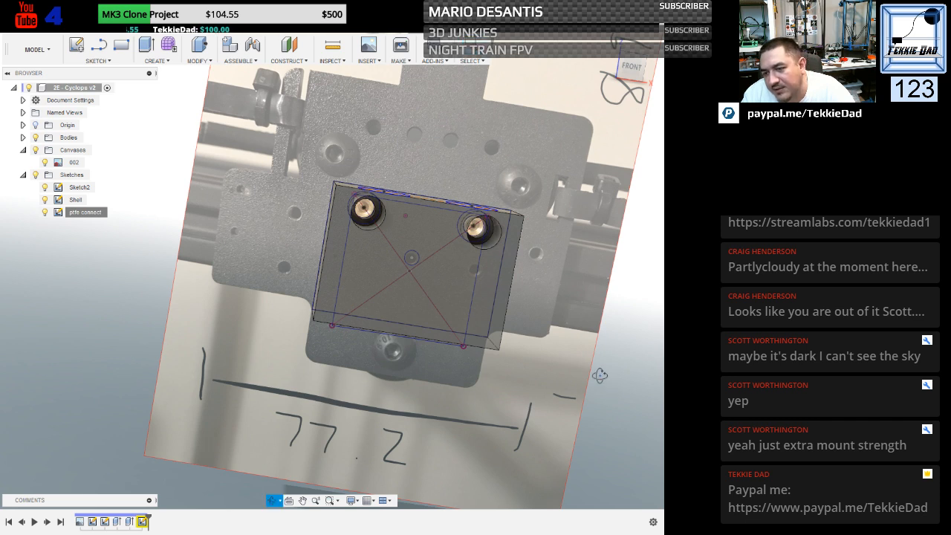
Extrude the square Sketch2 profile with a distance of -20 mm as a cut through the mount block.
middle_click_drag(608, 402, 609, 380, "shift")
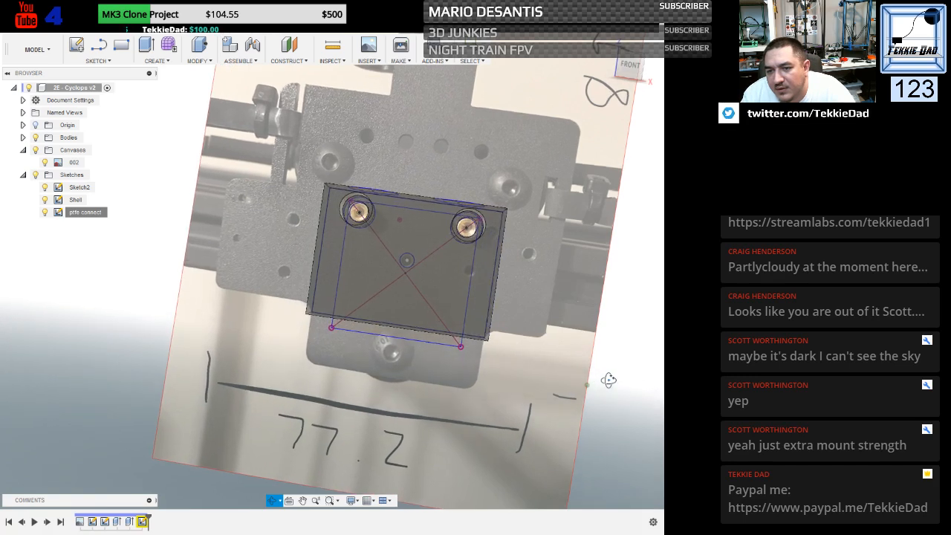
left_click(378, 336)
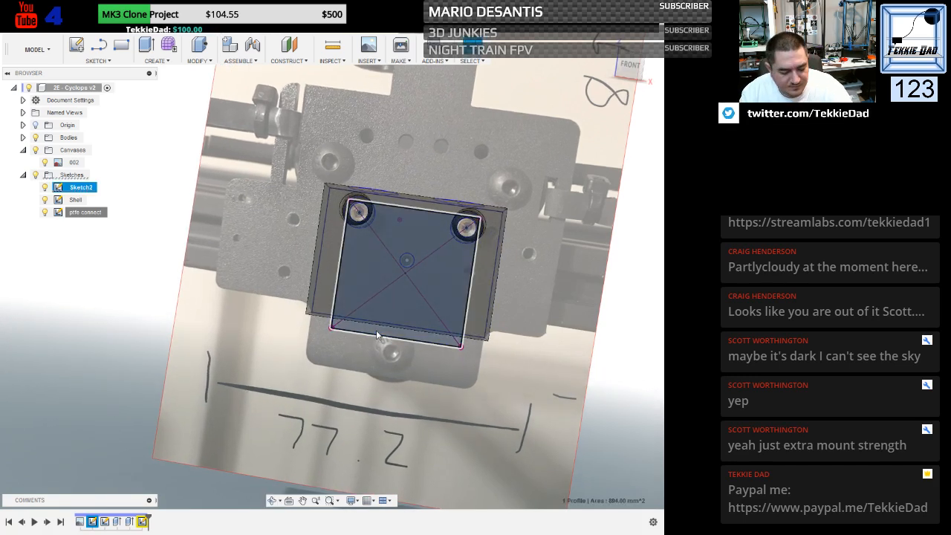
key("e")
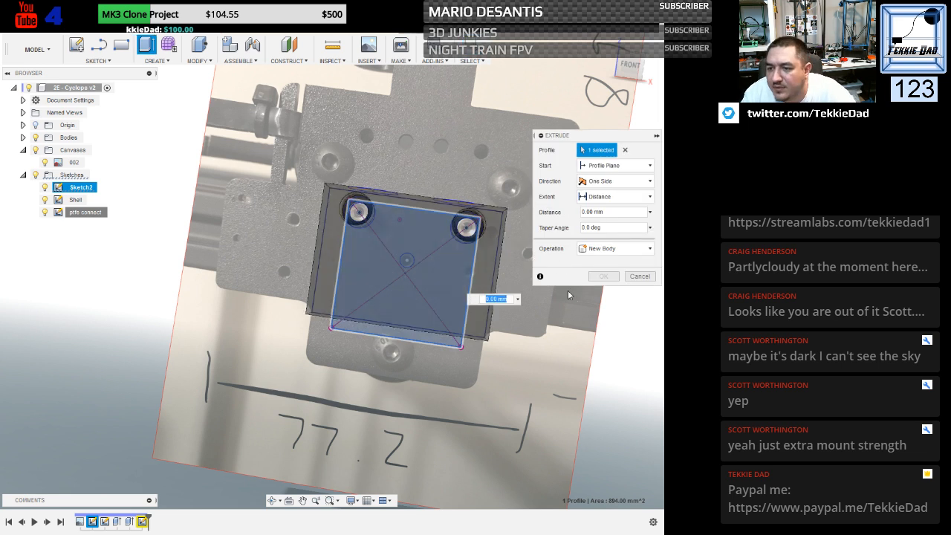
middle_click_drag(131, 209, 178, 336, "shift")
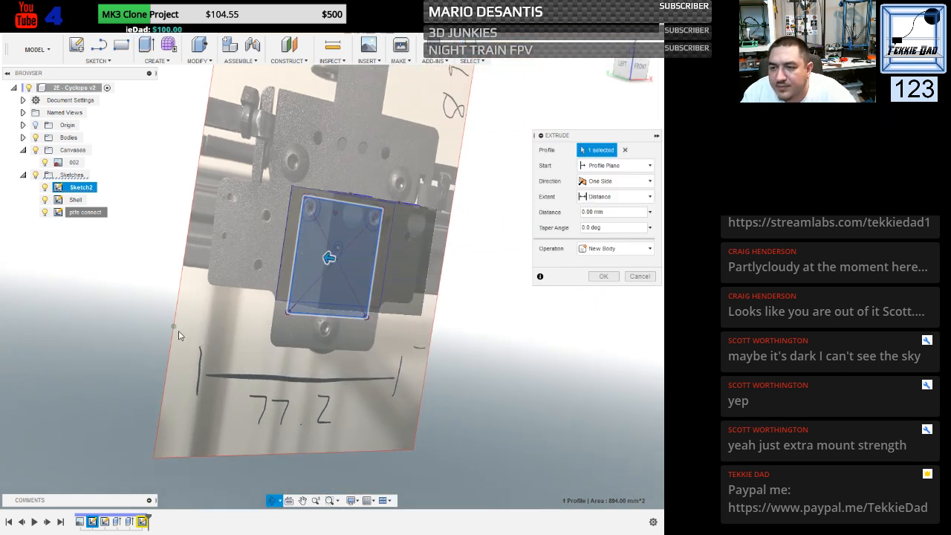
left_click(584, 212)
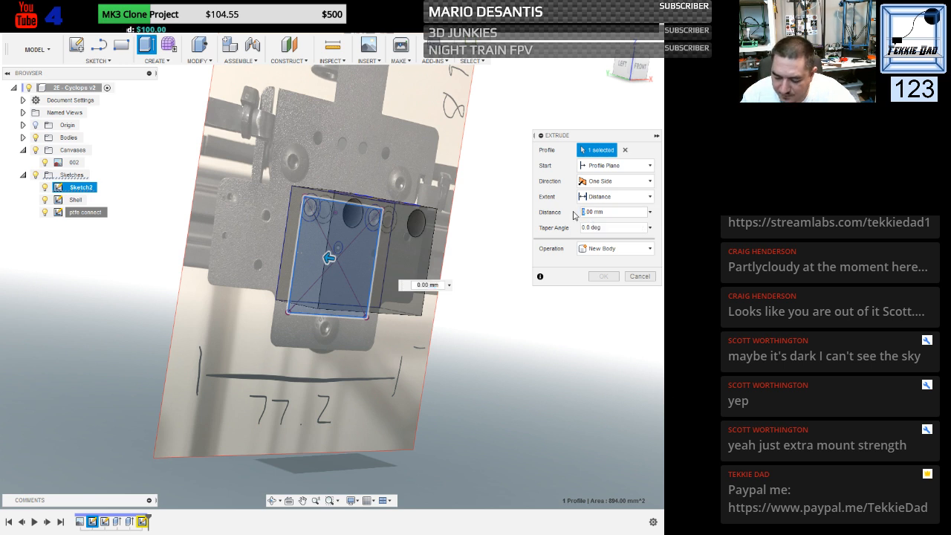
type("-2")
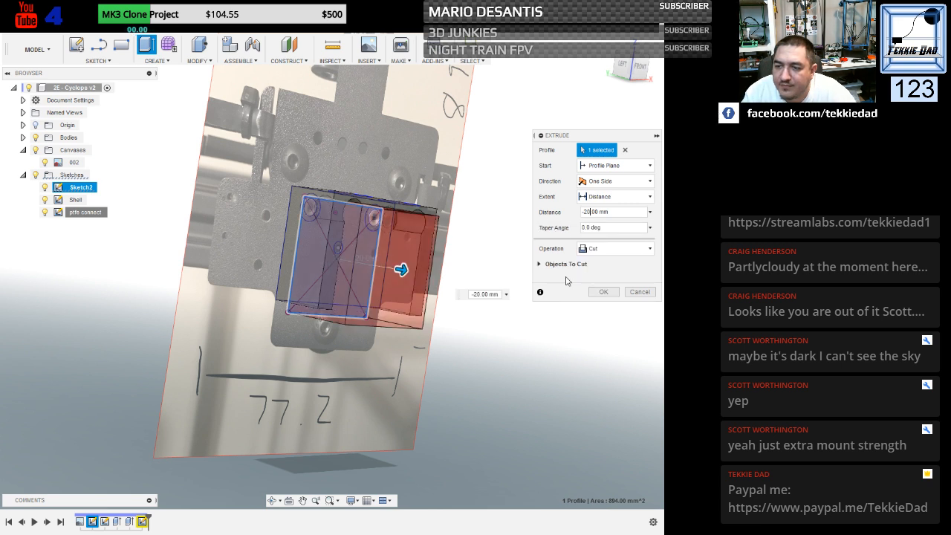
left_click(604, 292)
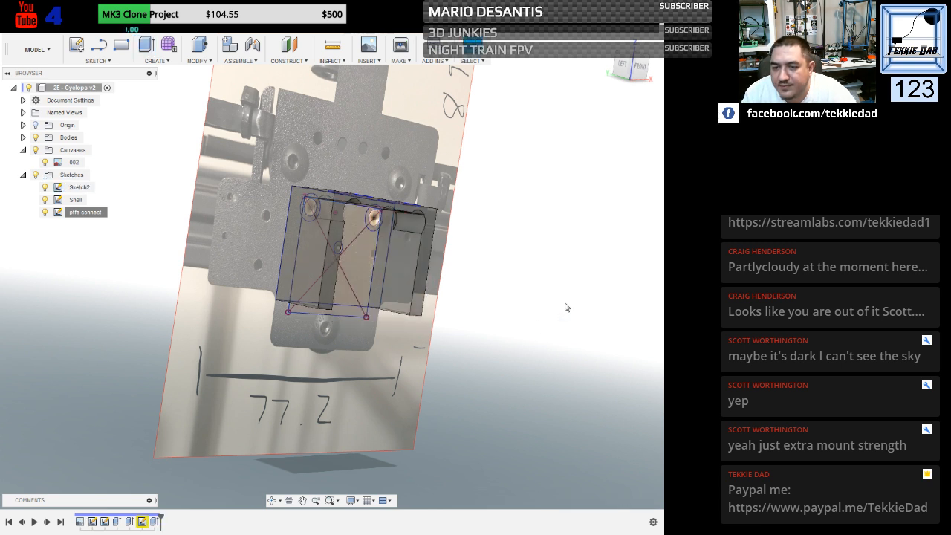
Edit the square pocket cut to start from an offset plane at -3 mm, leaving a back plate.
middle_click_drag(565, 310, 546, 290, "shift")
mouse_move(575, 361)
middle_mouse_down("shift")
mouse_move(555, 354)
mouse_move(550, 384)
mouse_move(548, 366)
mouse_move(586, 346)
mouse_move(590, 307)
mouse_move(587, 352)
mouse_move(518, 361)
mouse_move(573, 357)
middle_mouse_up("shift")
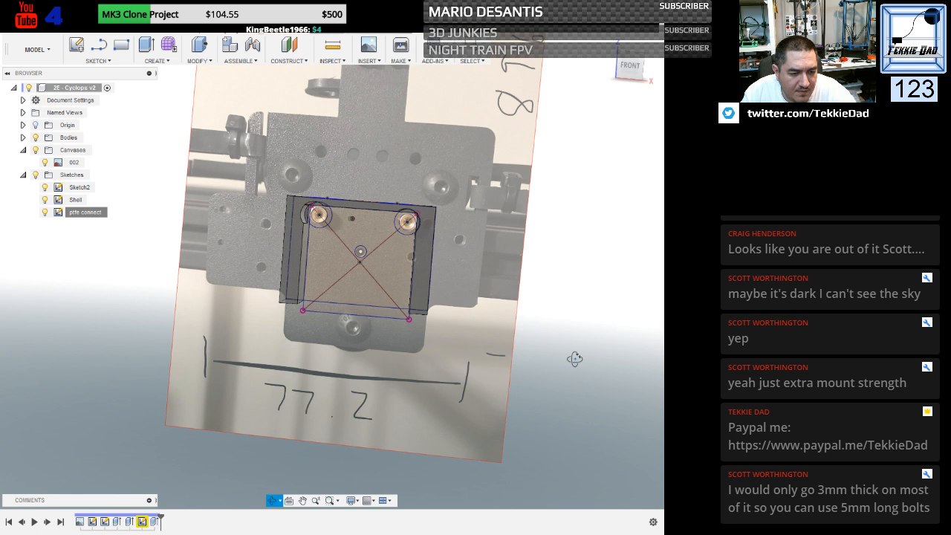
middle_click_drag(574, 359, 599, 361, "shift")
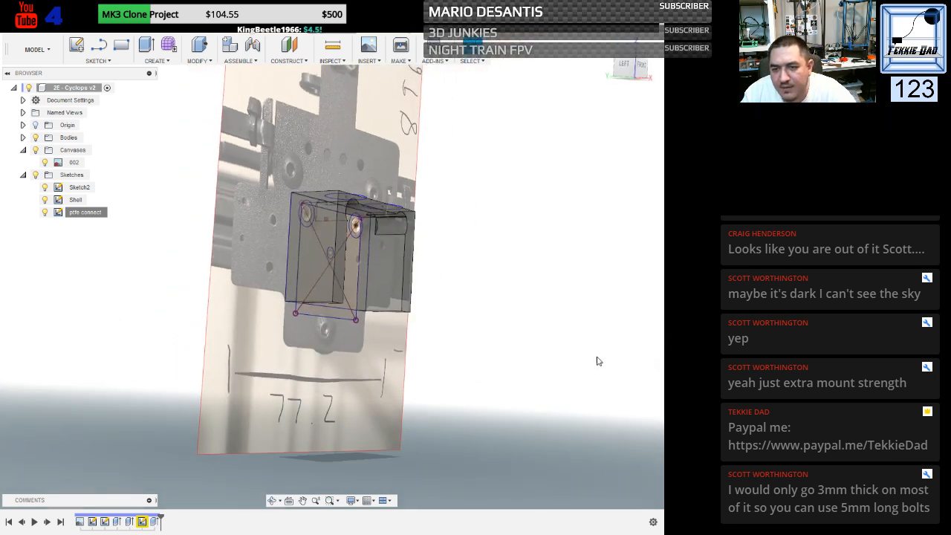
middle_click_drag(493, 344, 470, 345, "shift")
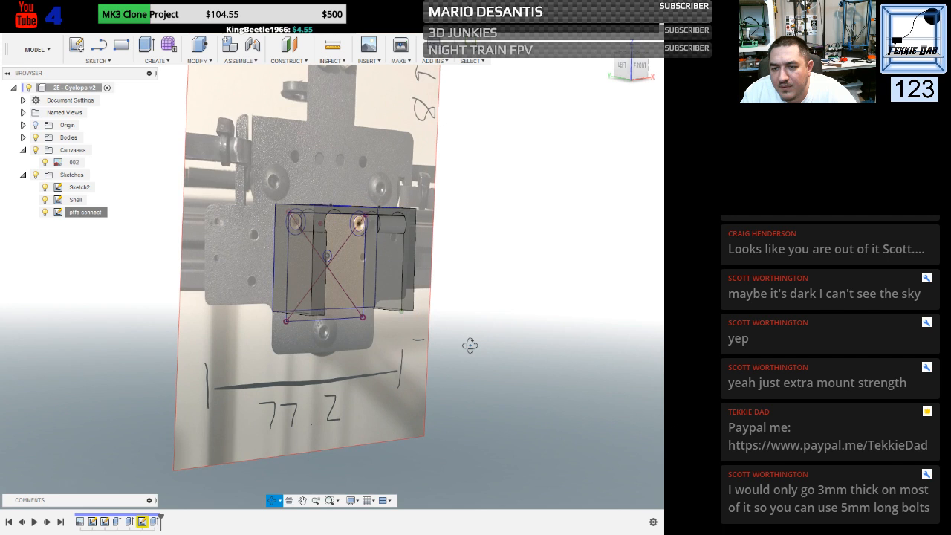
left_click(154, 522)
right_click(153, 522)
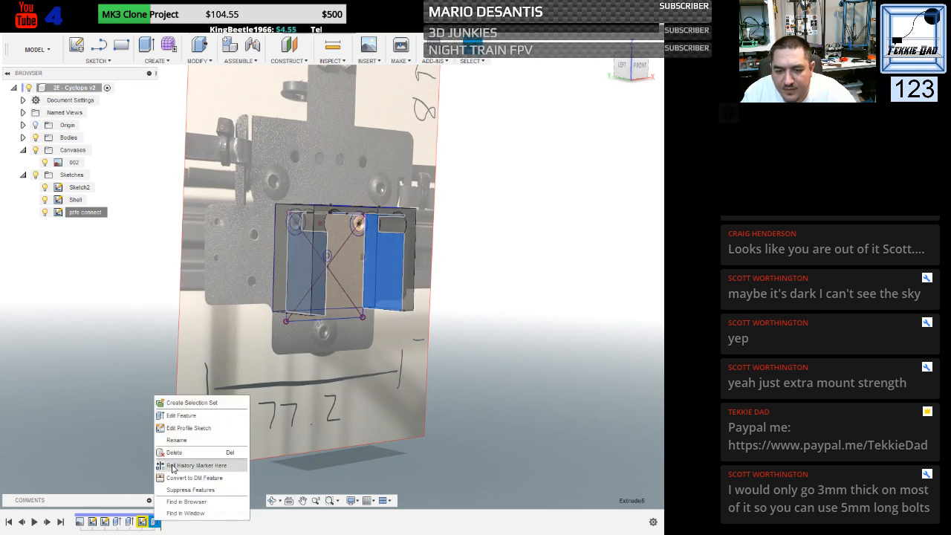
left_click(188, 417)
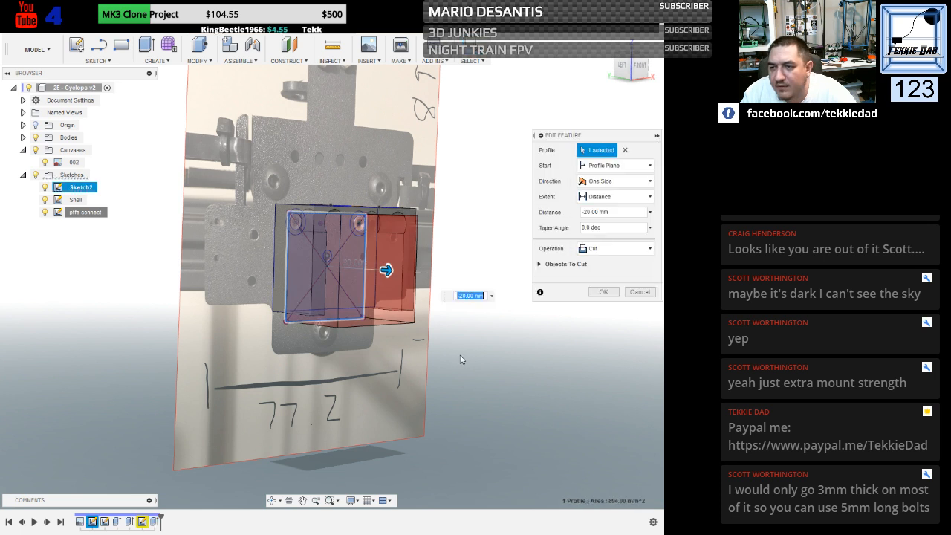
left_click(602, 166)
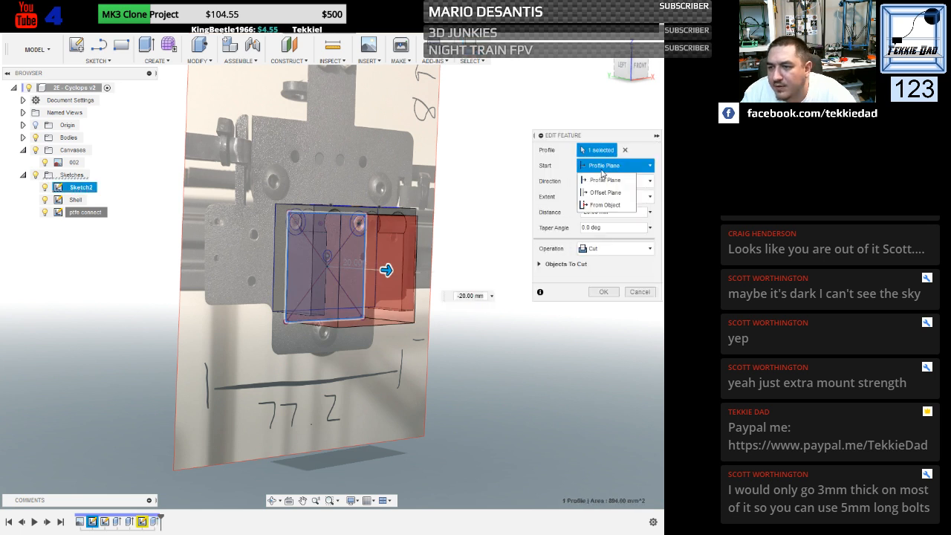
left_click(601, 191)
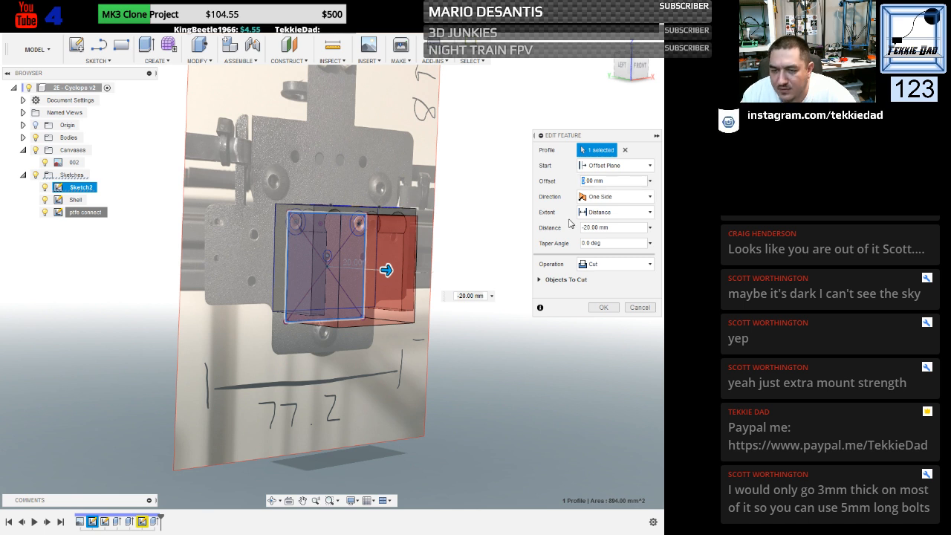
type("3")
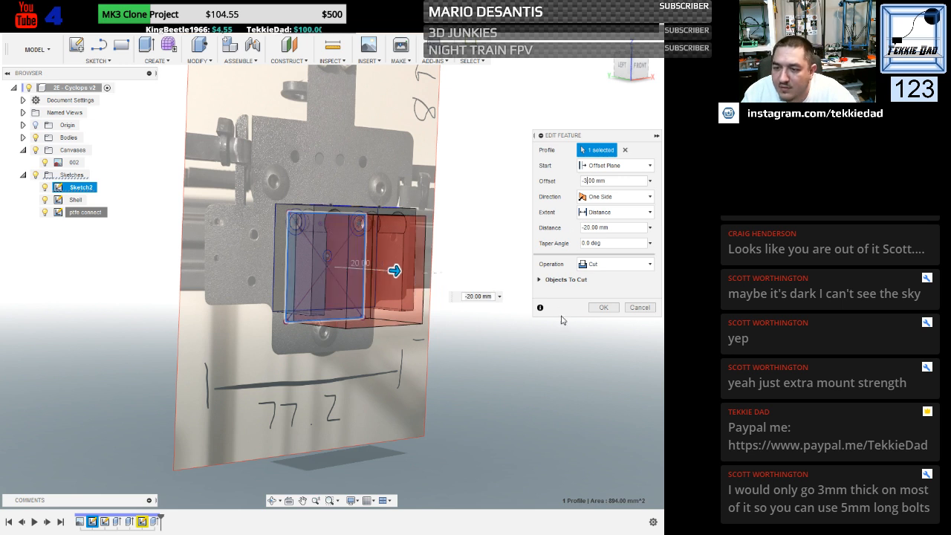
left_click(603, 307)
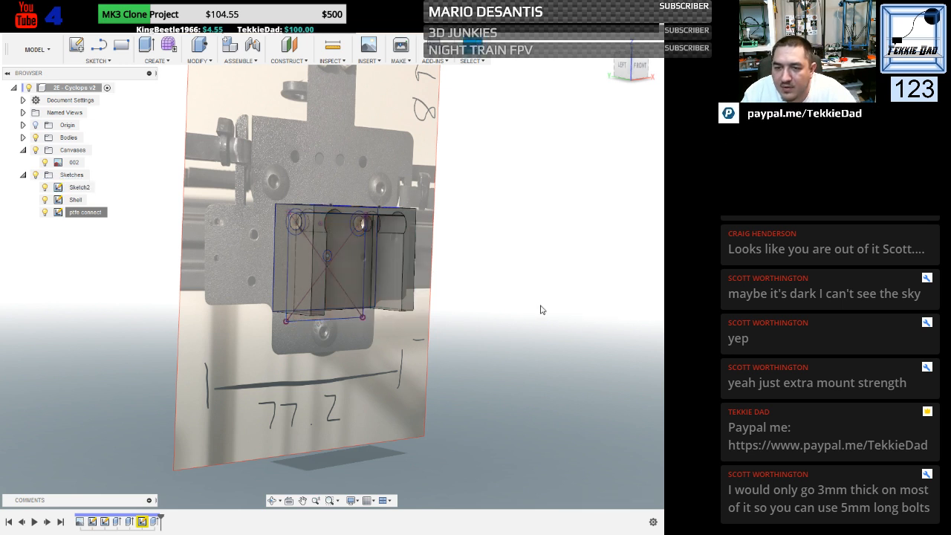
Examine the hollowed mount block from below, the front and above, checking its back plate, side walls and upper holes.
middle_click_drag(541, 310, 305, 332, "shift")
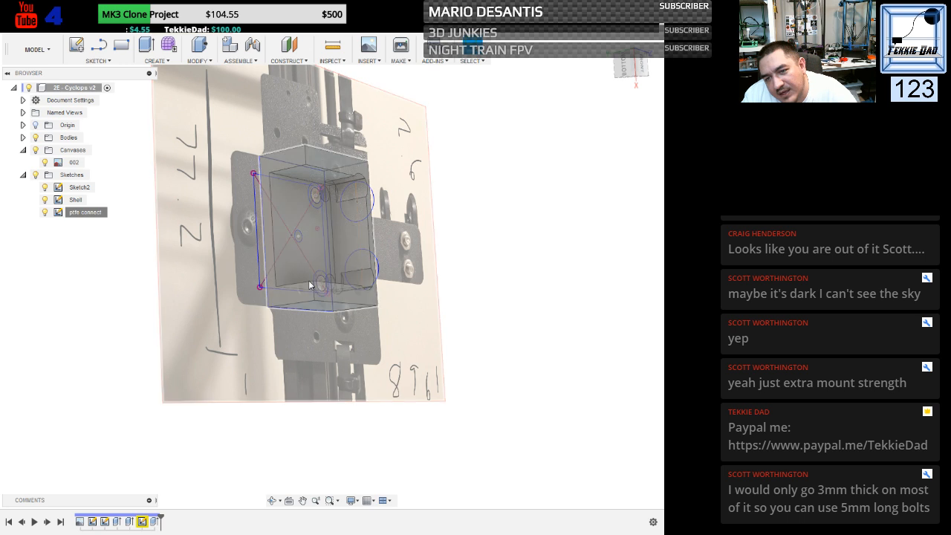
left_click(632, 67)
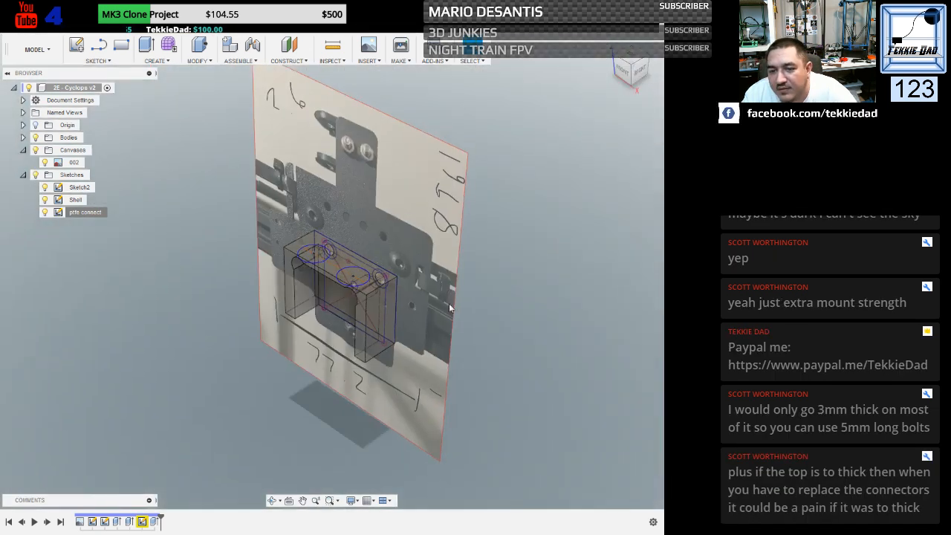
scroll(345, 307, "up", 3)
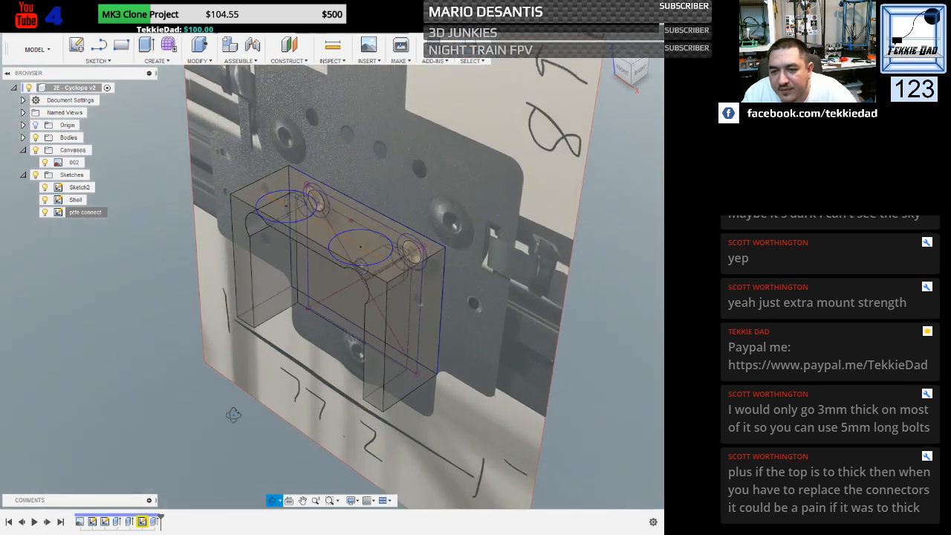
middle_click_drag(233, 414, 301, 398, "shift")
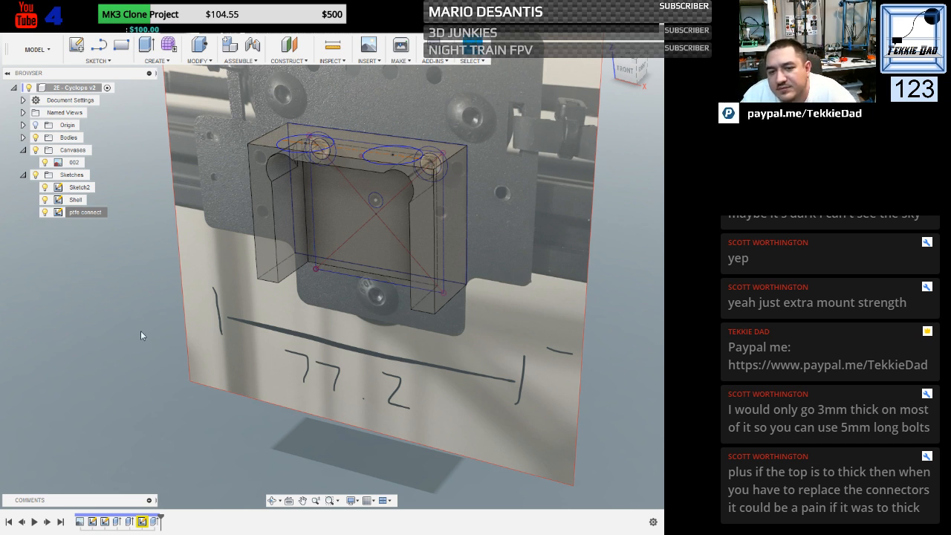
mouse_move(148, 365)
middle_mouse_down("shift")
mouse_move(148, 350)
mouse_move(153, 407)
mouse_move(149, 347)
middle_mouse_up("shift")
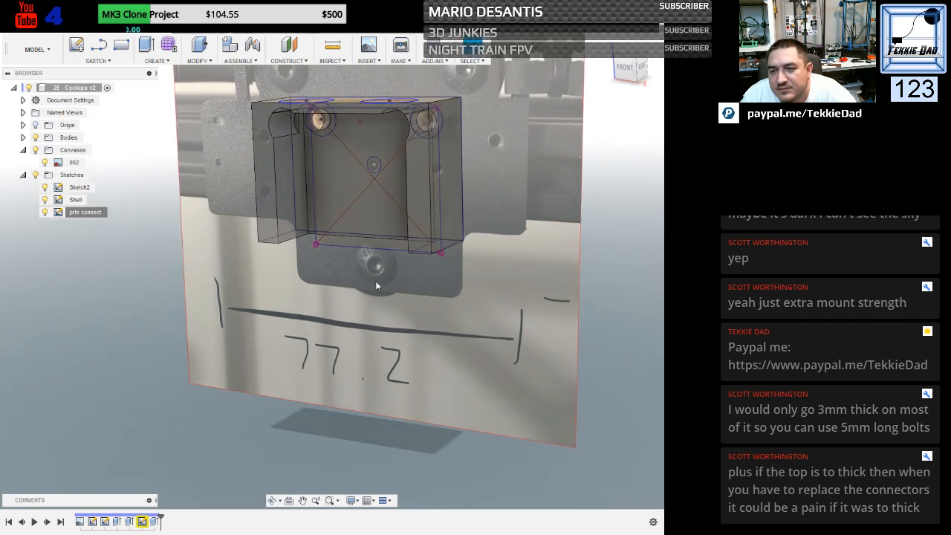
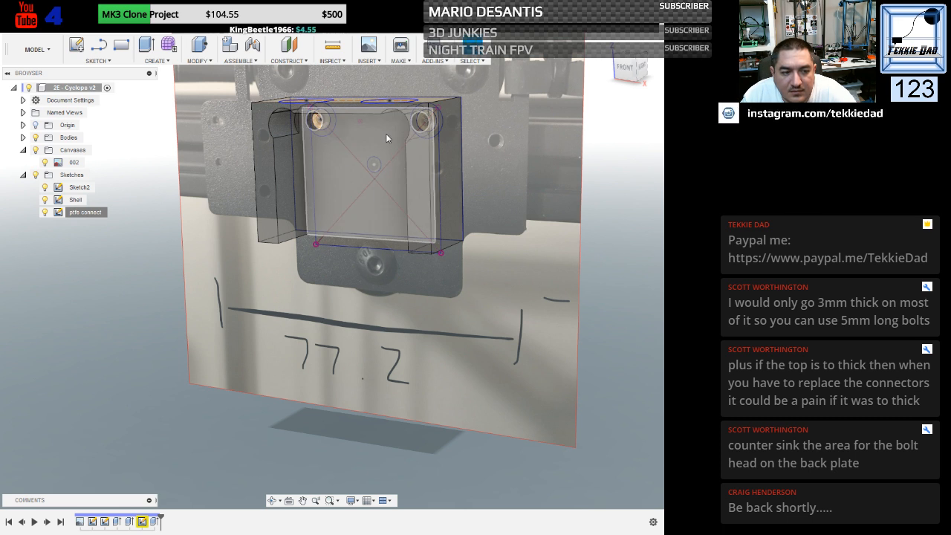
scroll(386, 135, "up", 5)
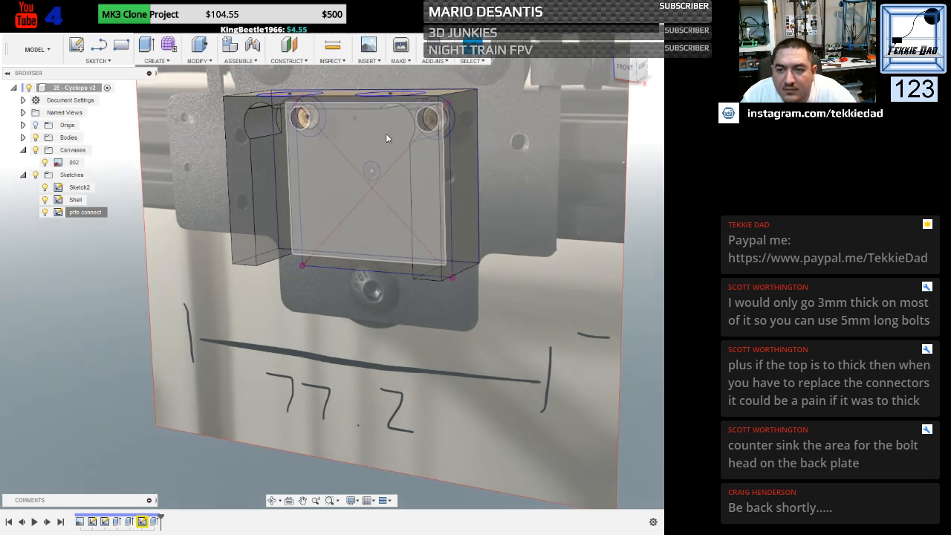
left_click(302, 500)
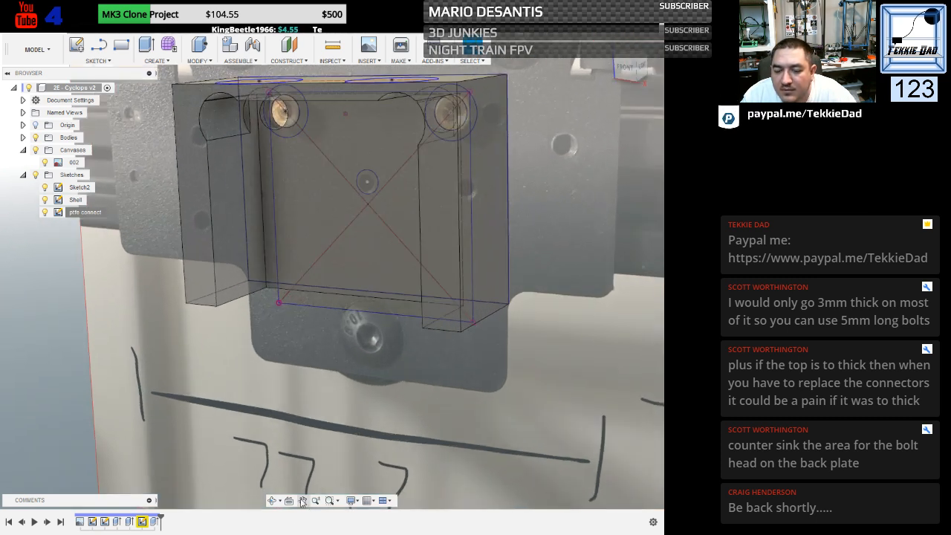
left_click_drag(310, 360, 259, 460)
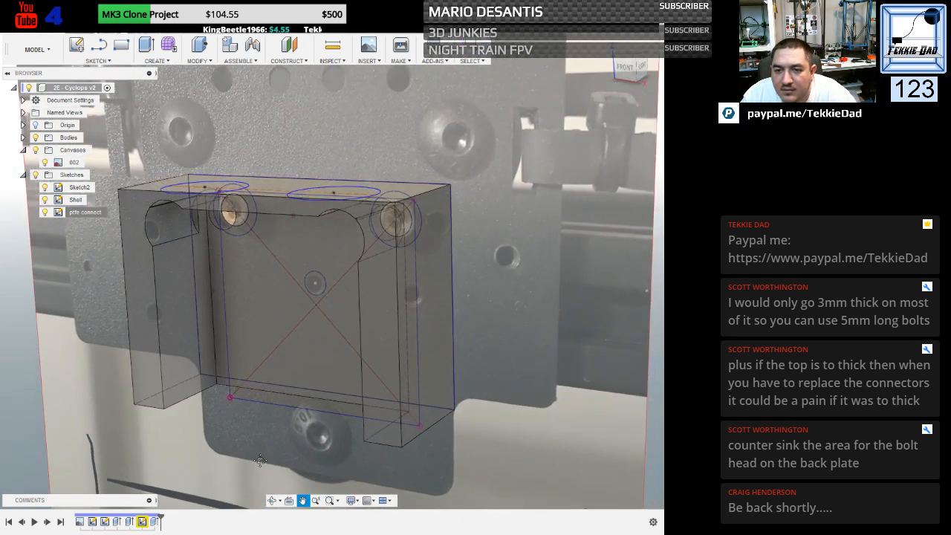
Examine the mount block from several angles and check the ptfe connect sketch's two circles against the block's depth.
mouse_move(490, 387)
middle_mouse_down("shift")
mouse_move(506, 375)
mouse_move(484, 372)
middle_mouse_up("shift")
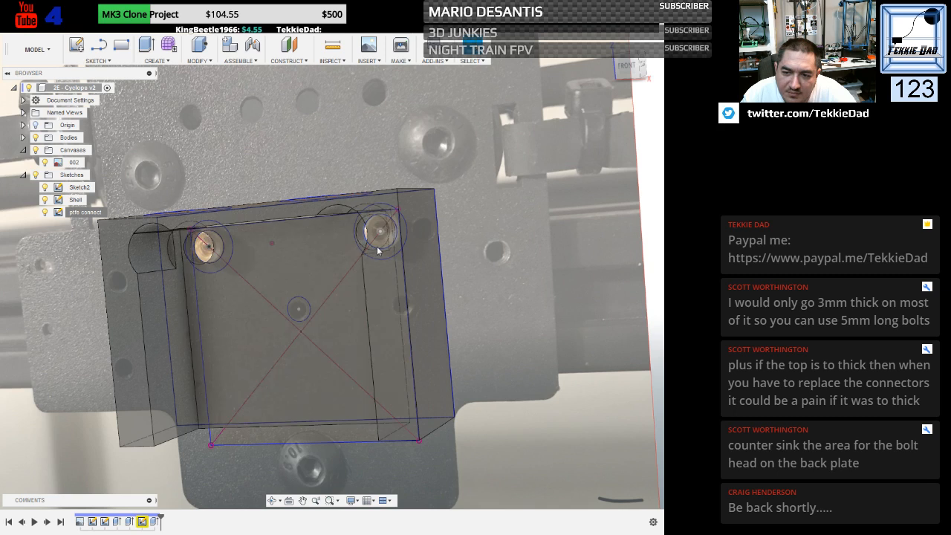
mouse_move(503, 258)
middle_mouse_down("shift")
mouse_move(515, 258)
mouse_move(527, 282)
mouse_move(527, 332)
mouse_move(497, 332)
mouse_move(515, 319)
middle_mouse_up("shift")
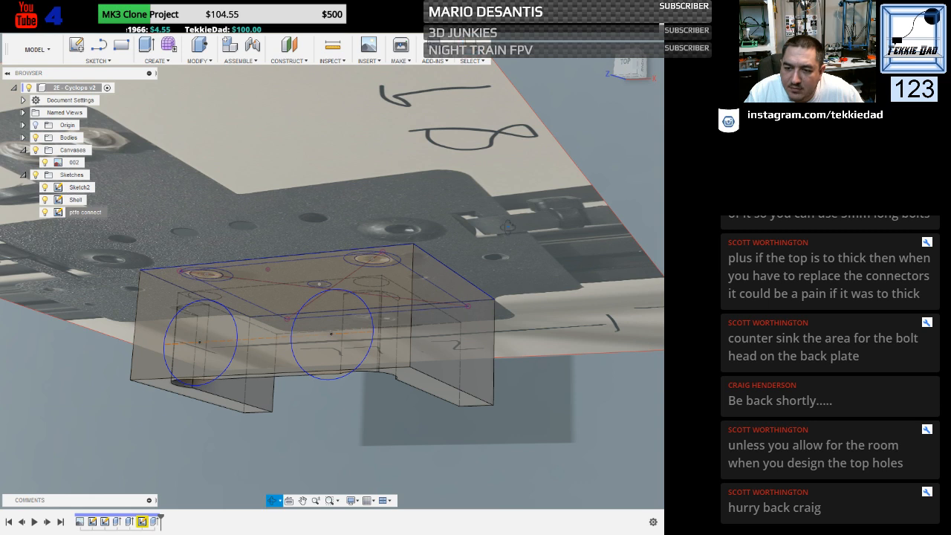
middle_click_drag(523, 290, 474, 235, "shift")
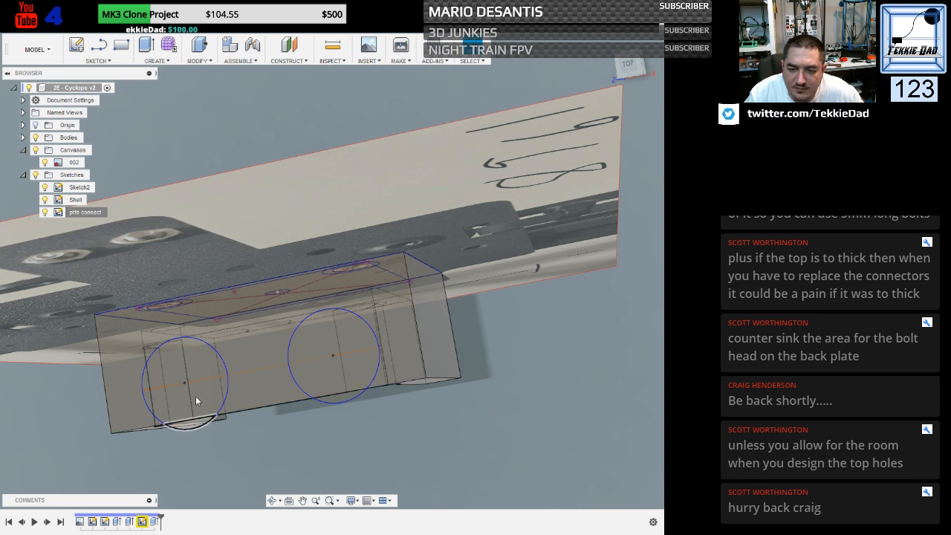
right_click(83, 215)
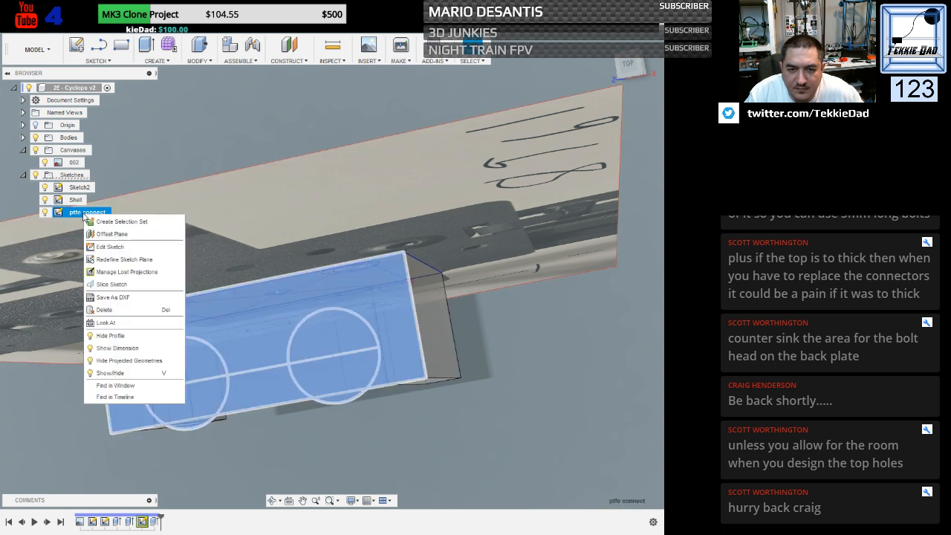
left_click(104, 248)
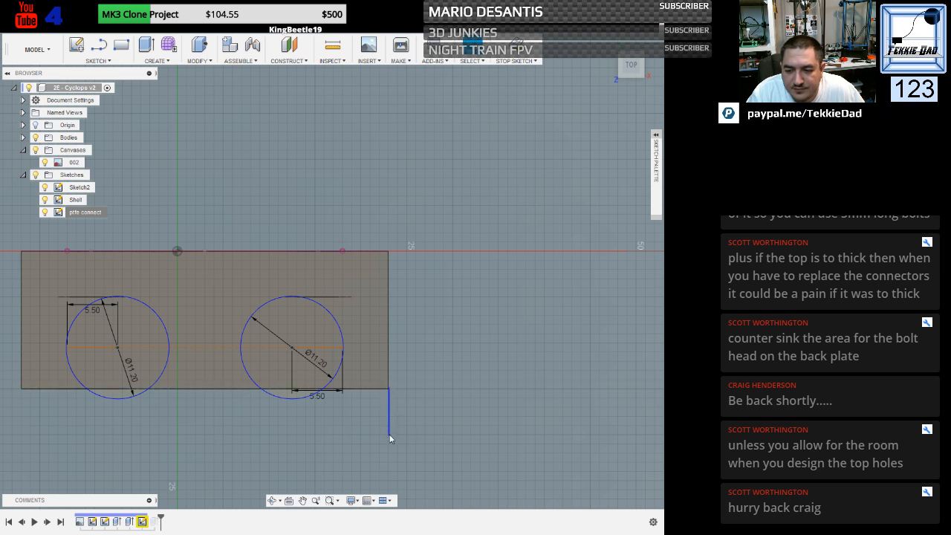
left_click_drag(389, 435, 356, 442)
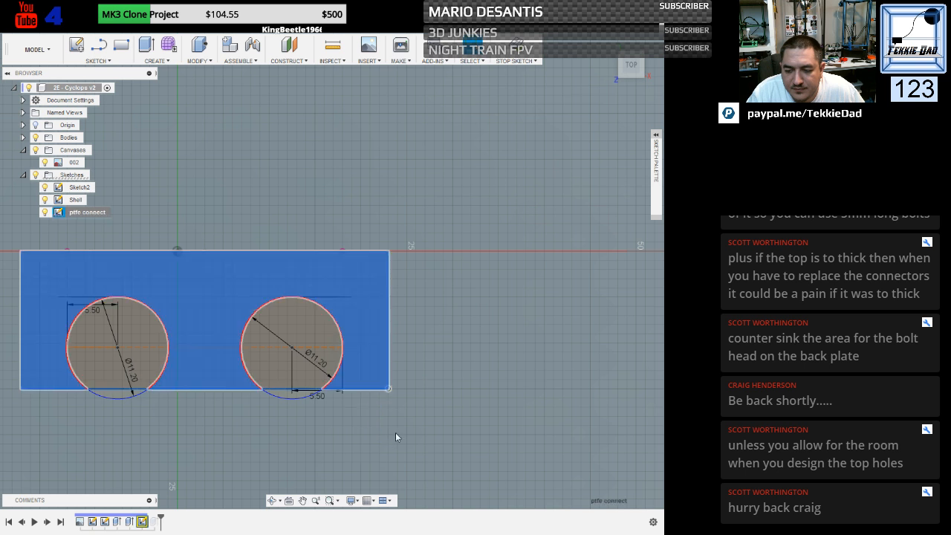
left_click(465, 354)
left_click(80, 188)
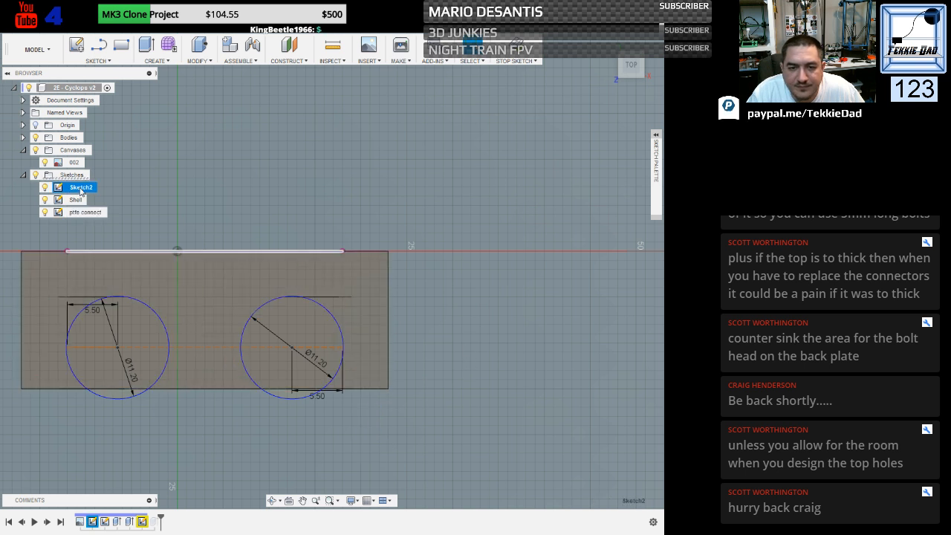
left_click(76, 199)
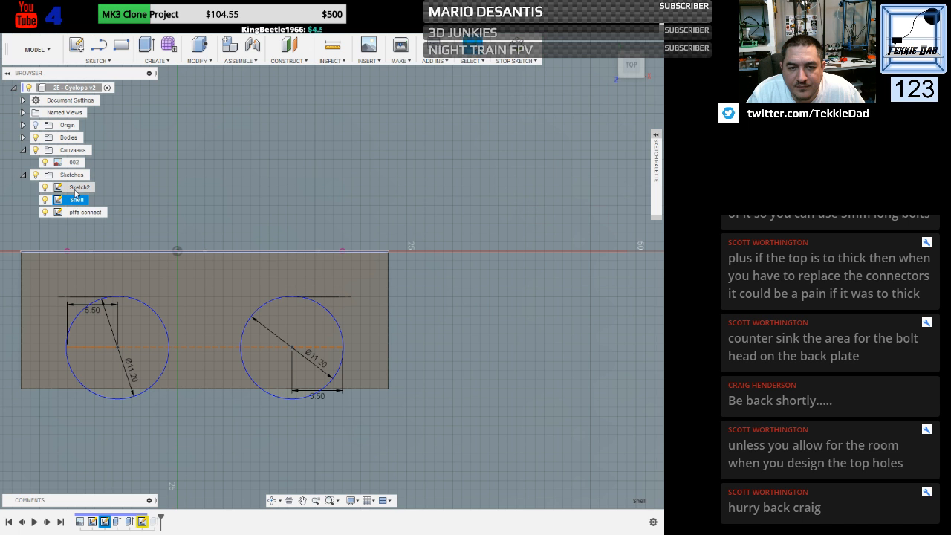
left_click(75, 189)
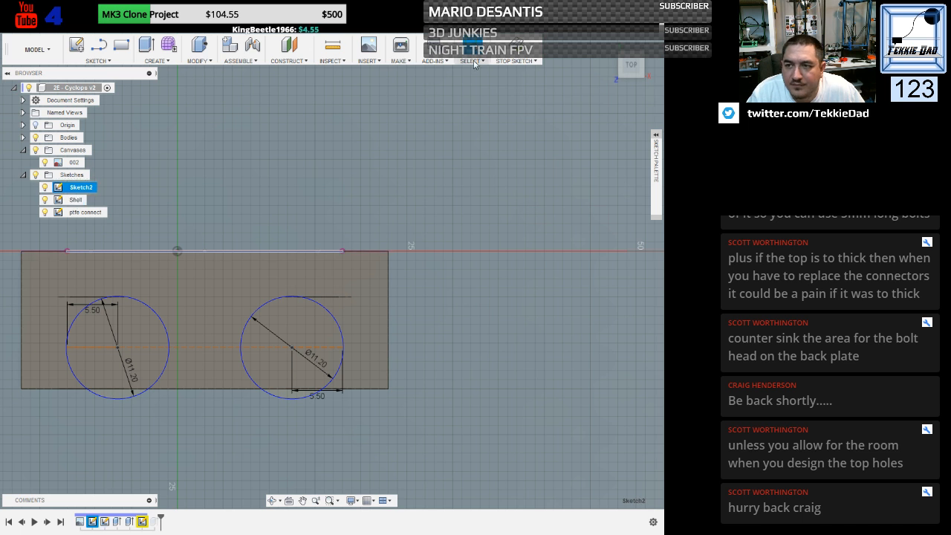
left_click(518, 54)
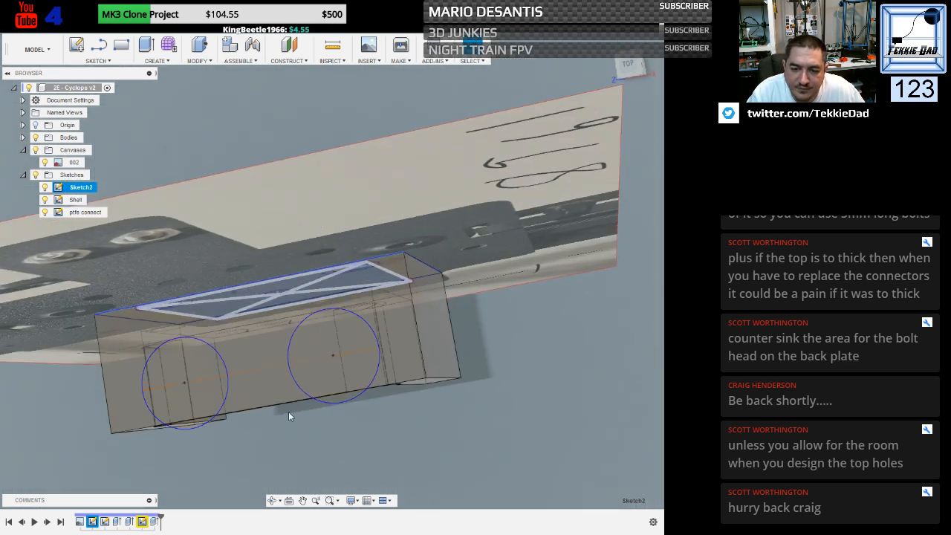
Edit the mount block's base extrusion from the Shell sketch to a distance of -20 mm.
middle_click_drag(270, 454, 269, 432, "shift")
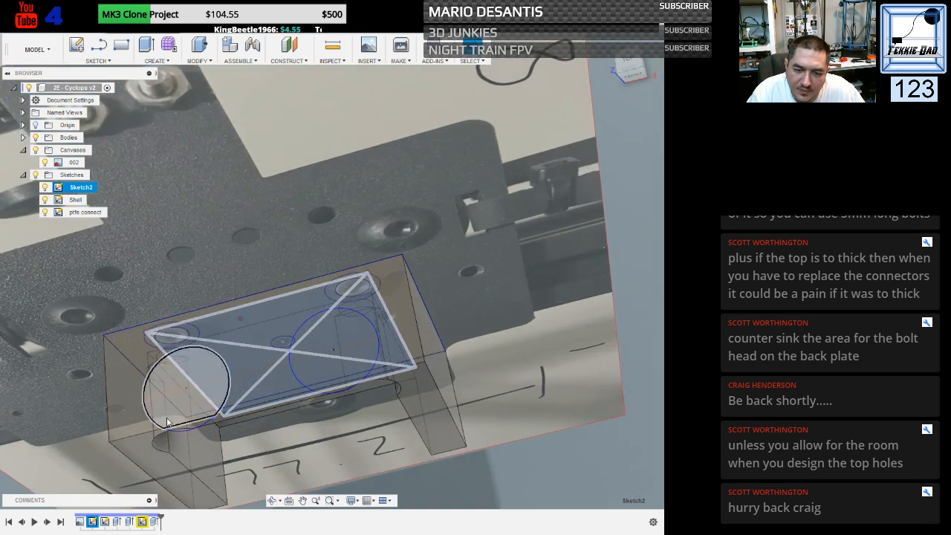
left_click(123, 367)
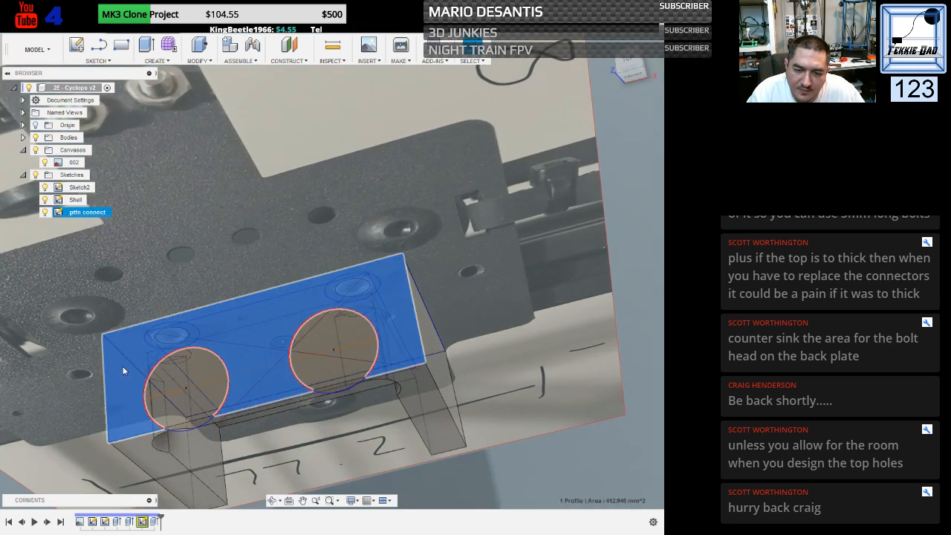
left_click(140, 452)
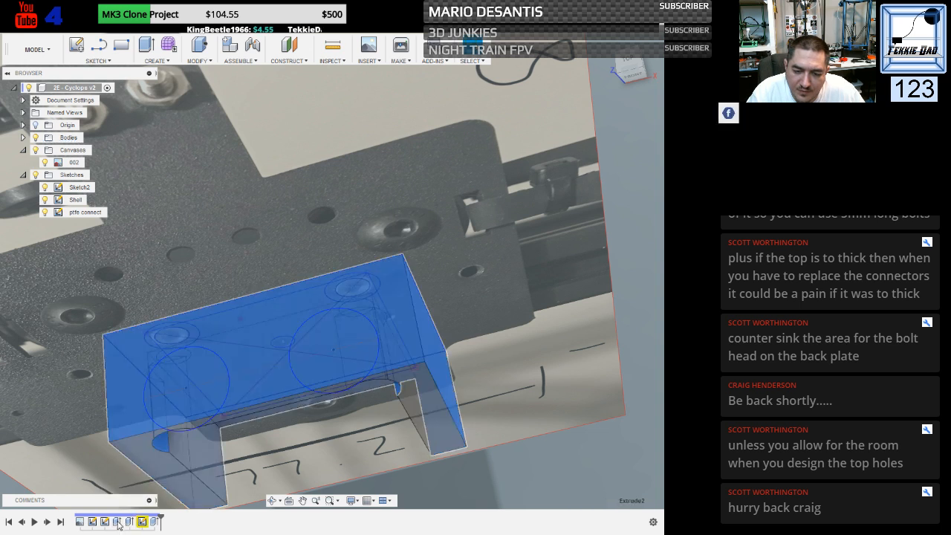
right_click(117, 525)
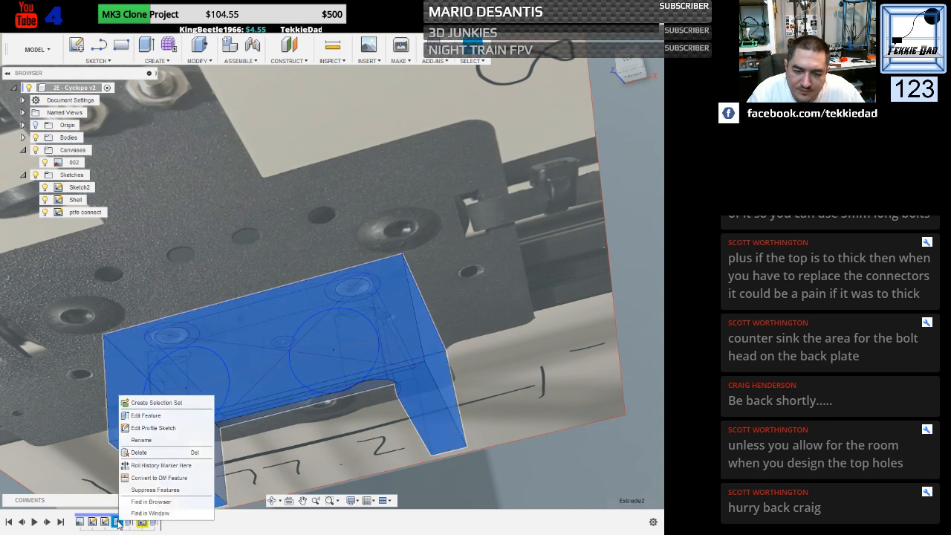
left_click(146, 424)
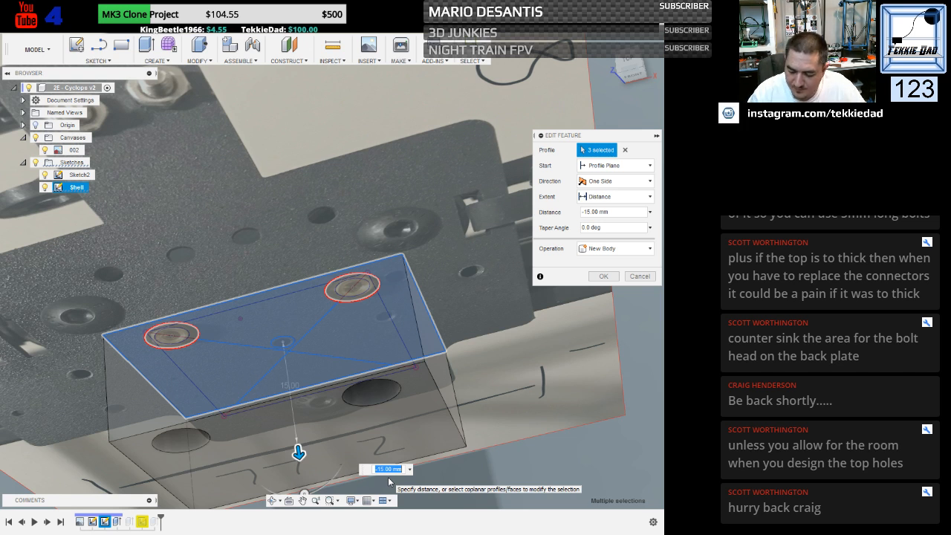
type("-20")
key("Return")
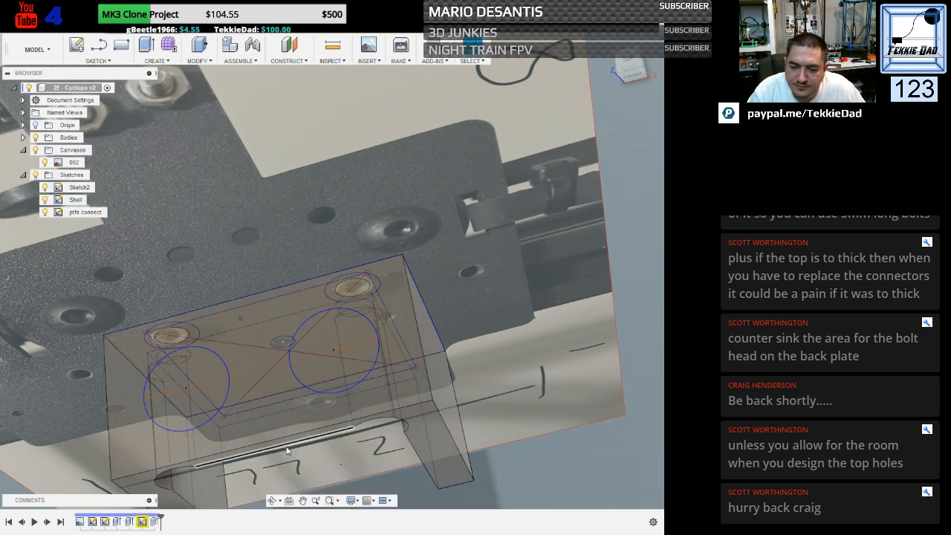
Open the ptfe connect sketch for editing and select the profile area around its two circles.
left_click(142, 522)
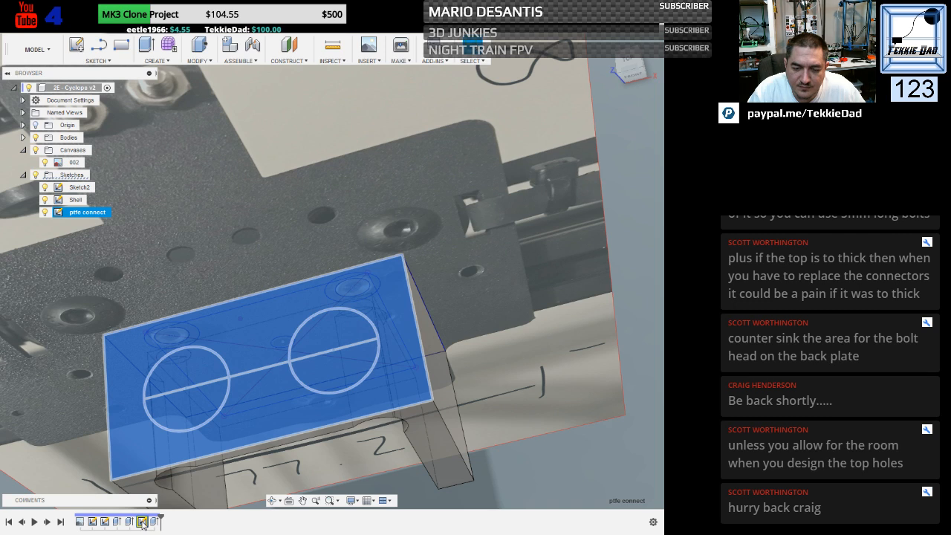
right_click(142, 522)
left_click(191, 400)
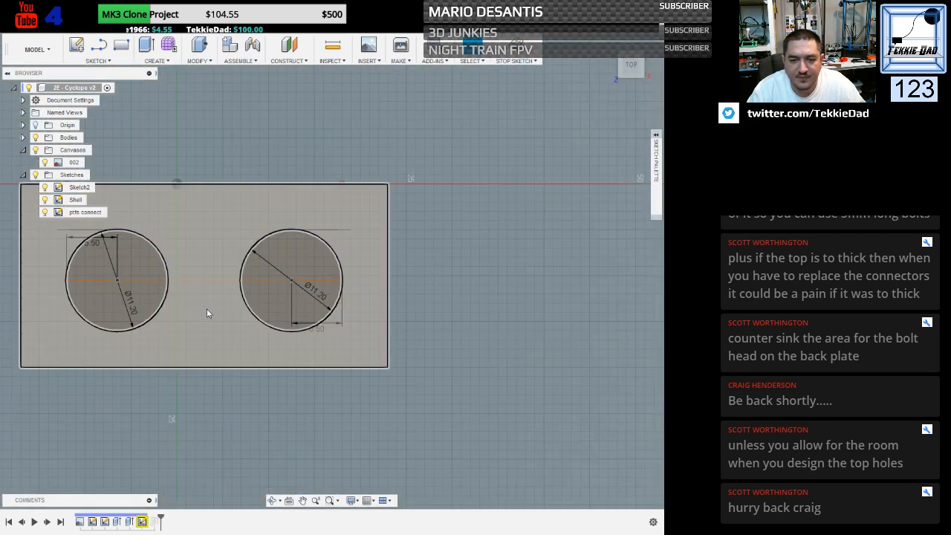
left_click(208, 313)
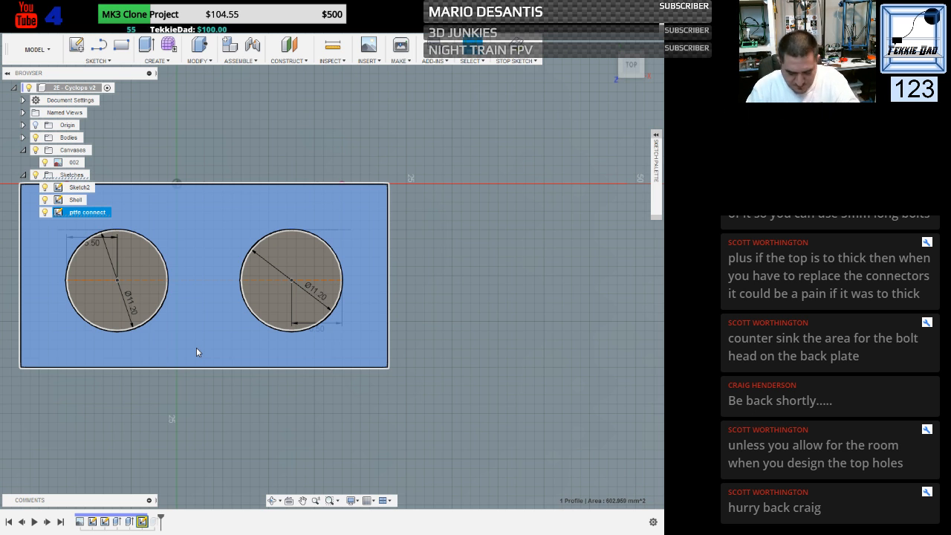
Try a vertical line from the left circle's outer edge down to the block's lower edge, and delete it.
key("l")
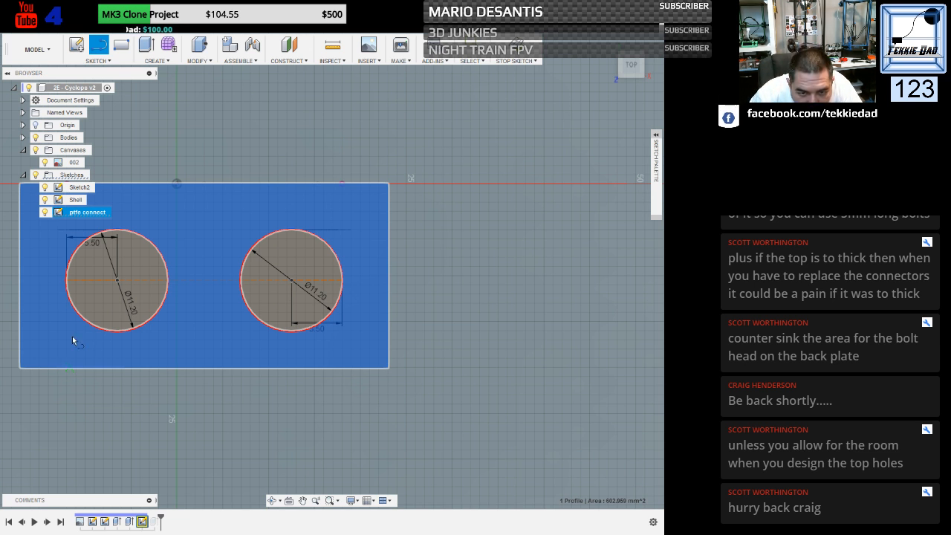
left_click(66, 281)
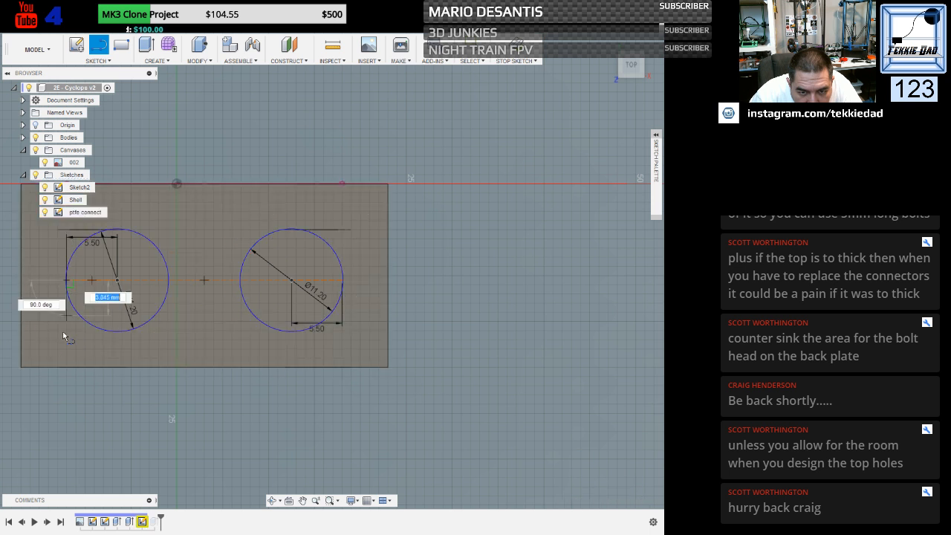
left_click(64, 366)
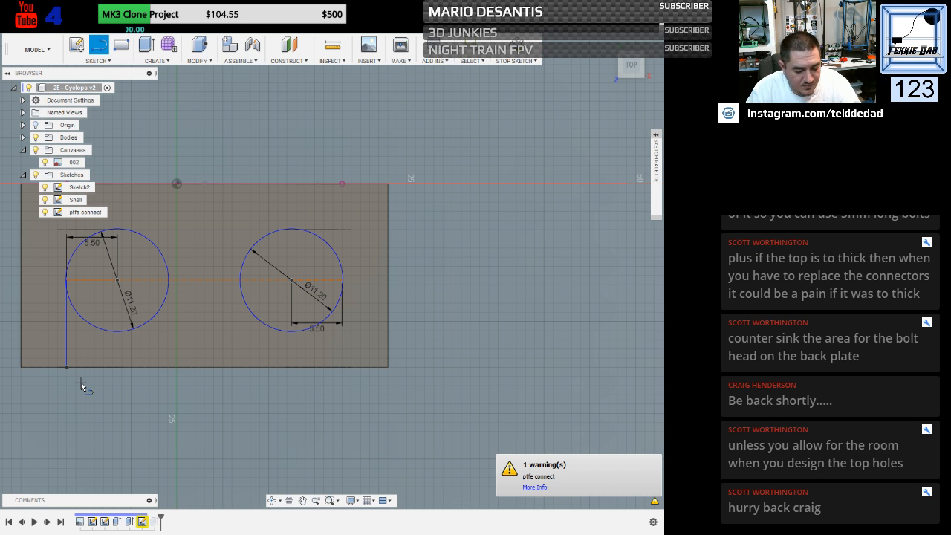
key("Escape")
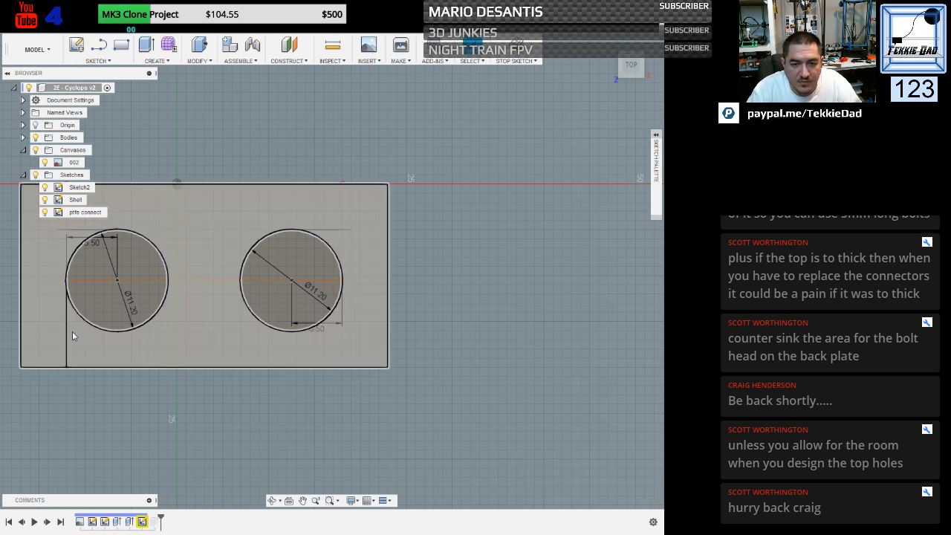
left_click(66, 332)
key("Delete")
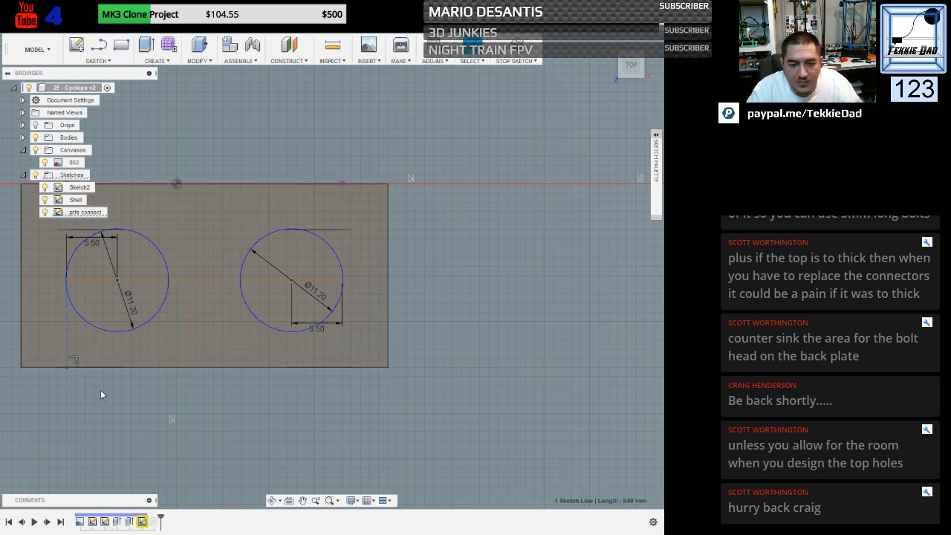
Try a 6.5 mm line along the block's lower edge, starting below the left circle's outer edge, and undo it.
key("l")
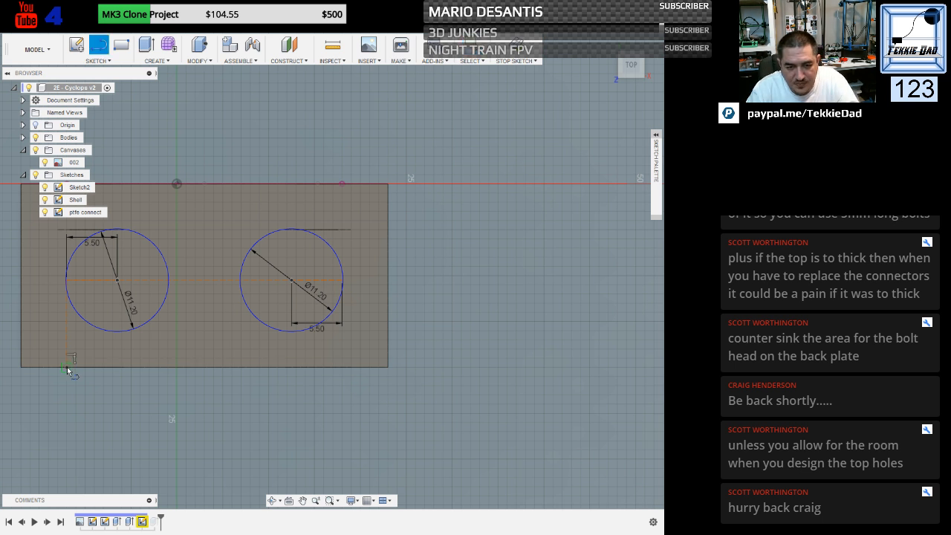
left_click(67, 366)
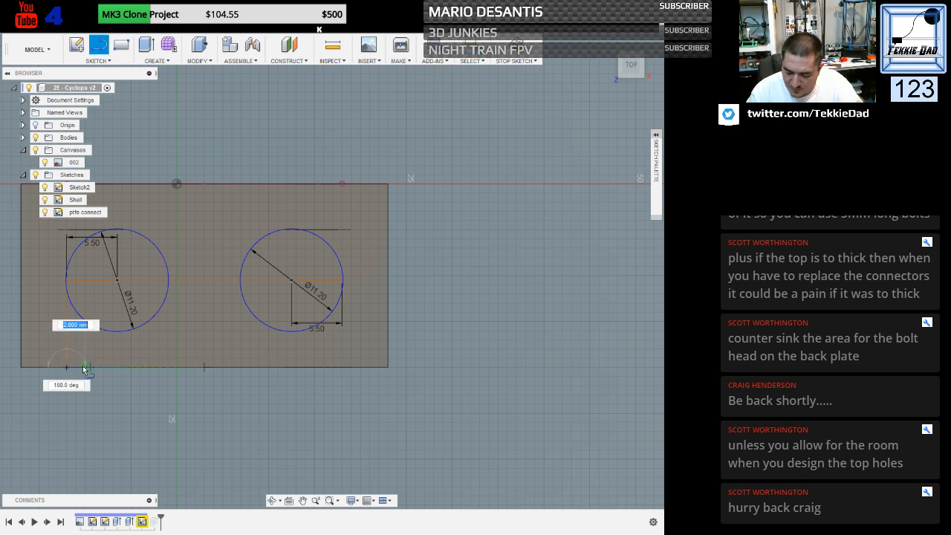
type("6.5")
key("Tab")
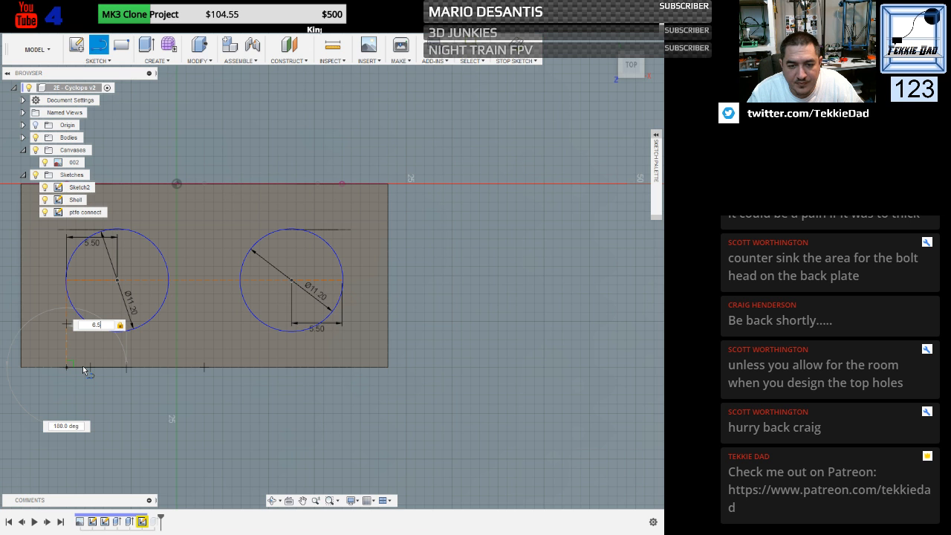
left_click(83, 367)
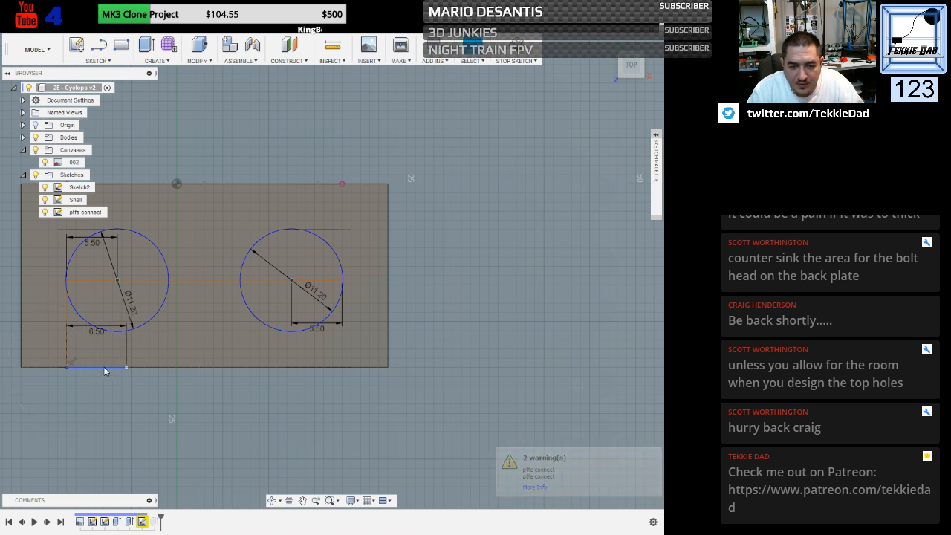
left_click_drag(104, 371, 106, 362)
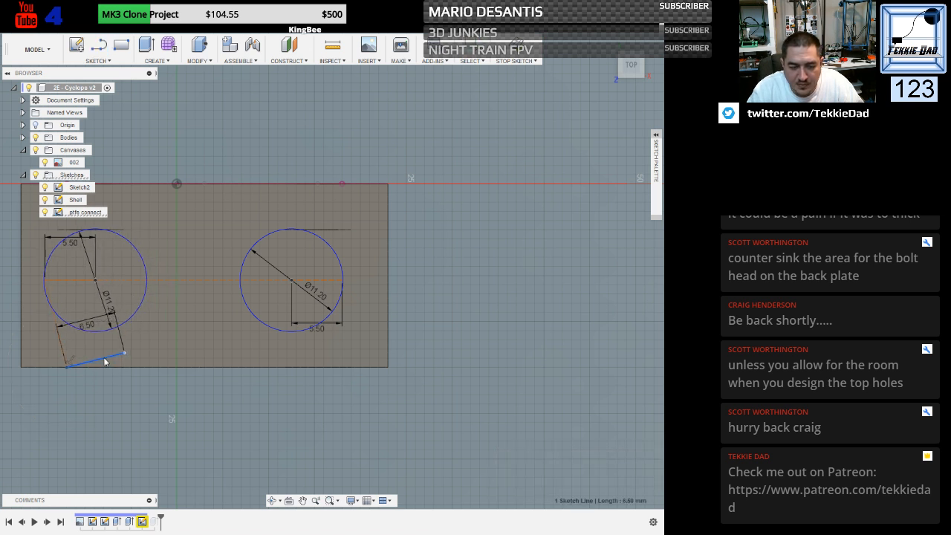
key("ctrl+z")
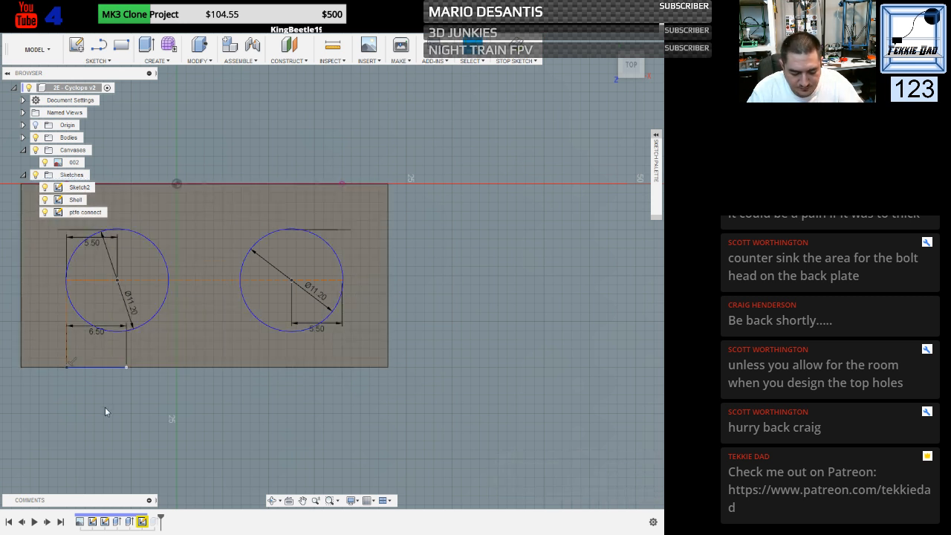
key("ctrl+z")
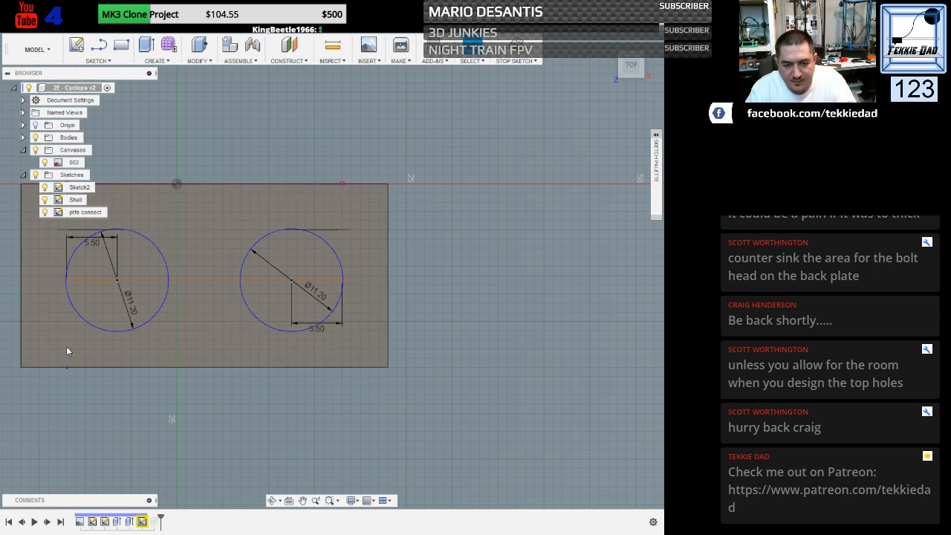
Sketch a 6.5 mm horizontal line just below the left circle, starting in line with the circle's outer edge.
key("l")
left_click(67, 350)
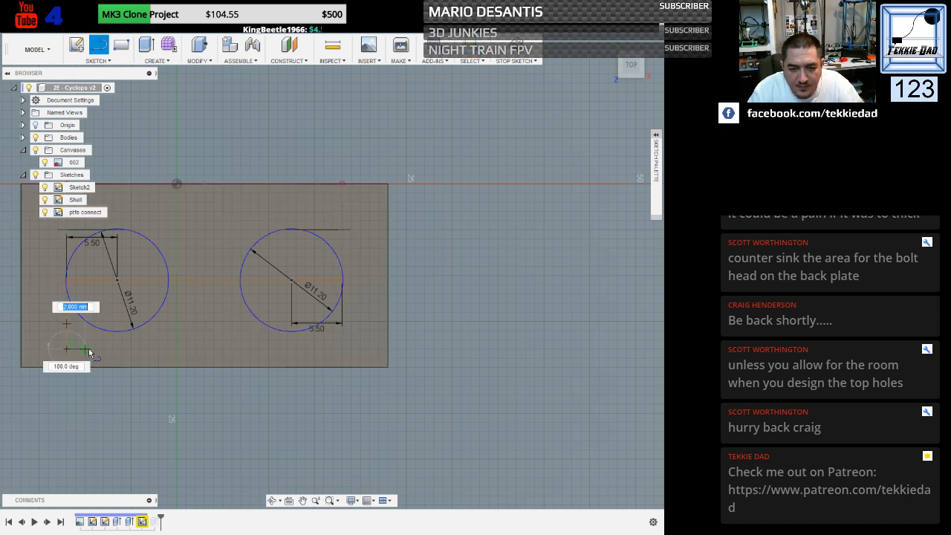
type("6.5")
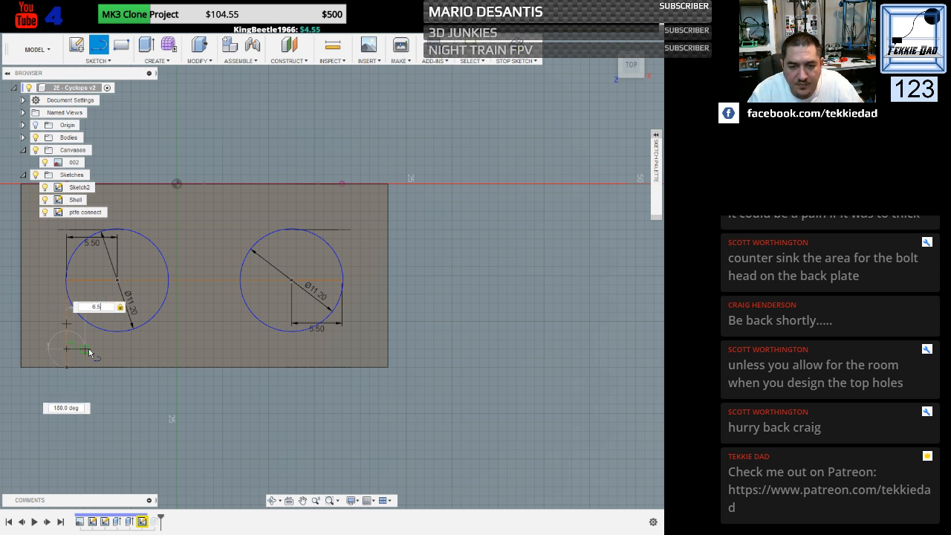
key("Return")
key("Escape")
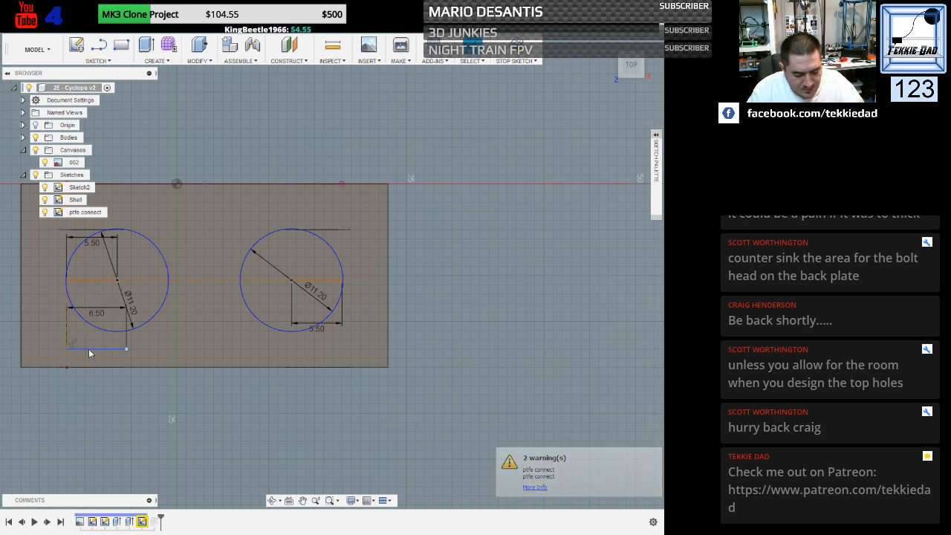
left_click(89, 350)
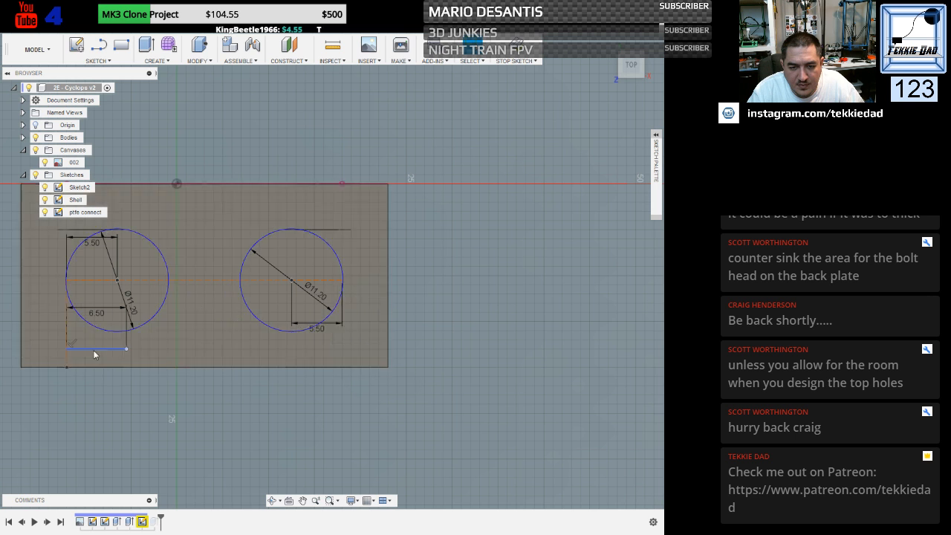
Draw a vertical construction line about 9.5 mm long from the right circle's outer edge down to the block's lower edge.
left_click(113, 412)
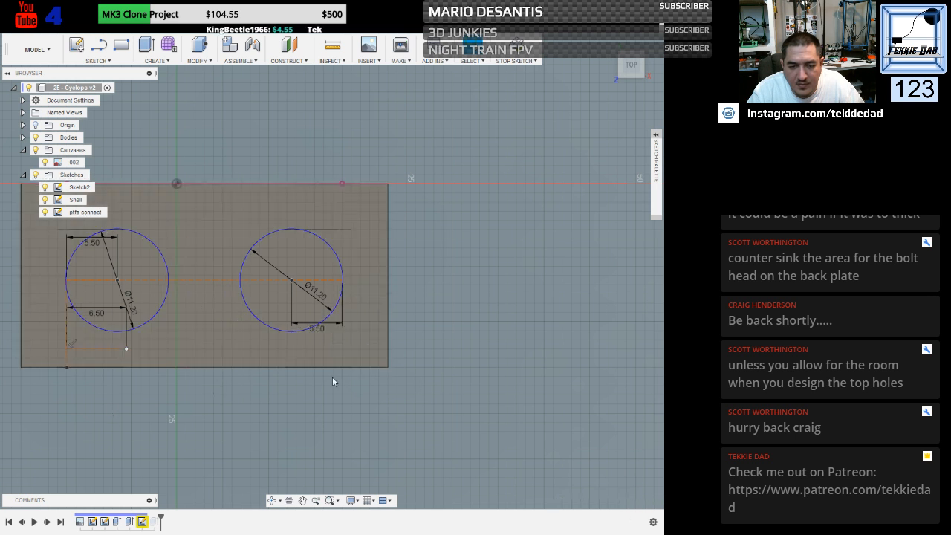
key("l")
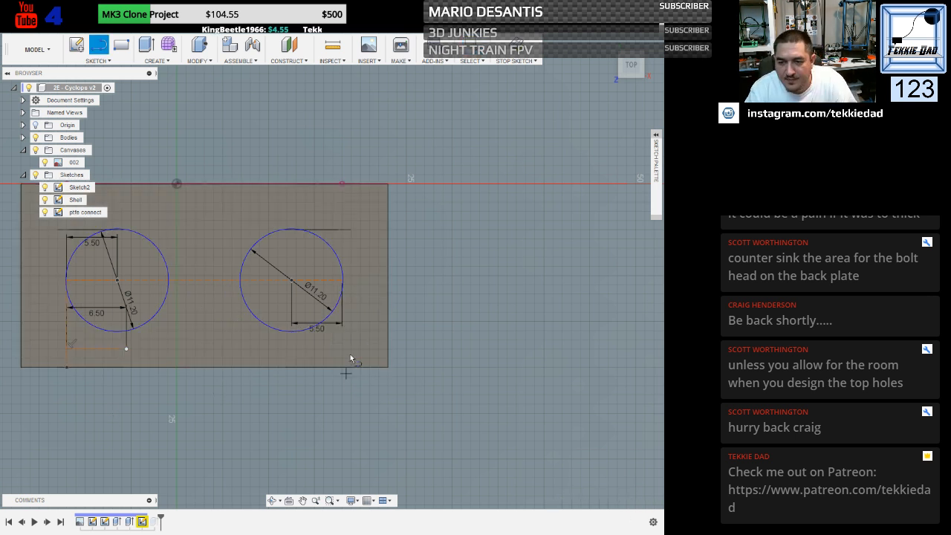
left_click(343, 279)
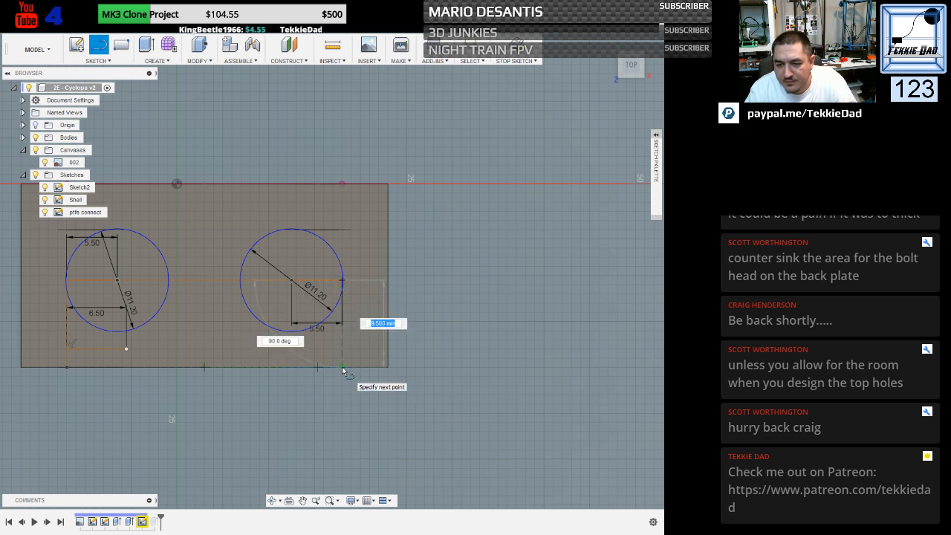
left_click(341, 366)
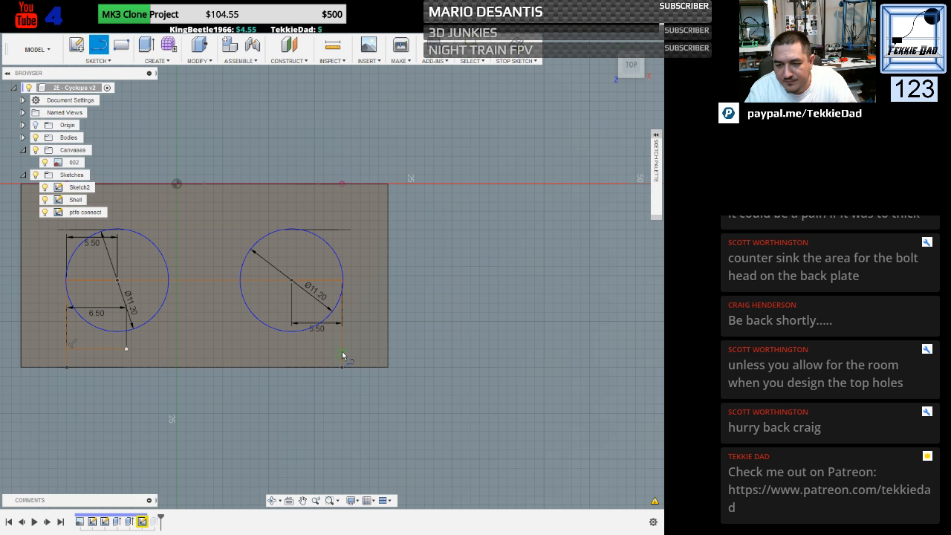
Draw a 6.5 mm horizontal construction line inward from the right vertical line, just below the right circle.
left_click(342, 346)
type("6")
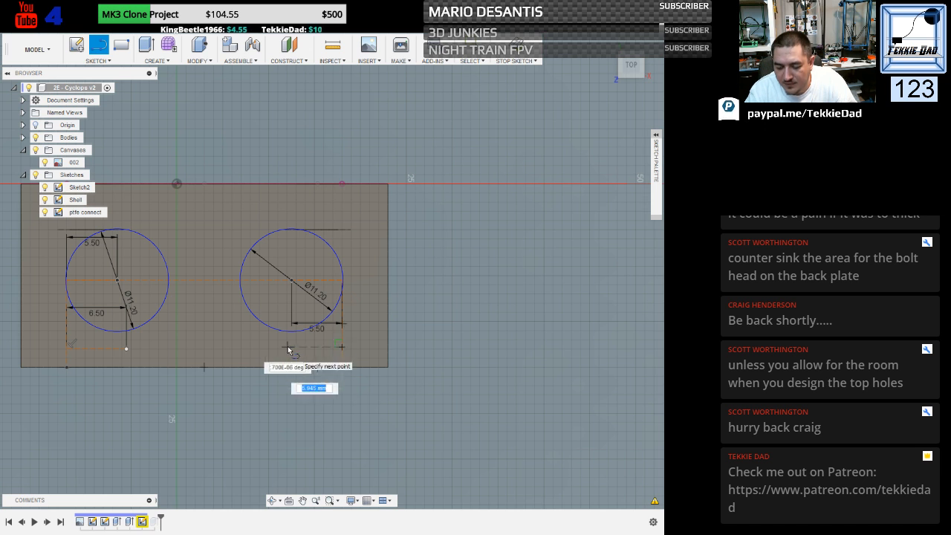
type(".5")
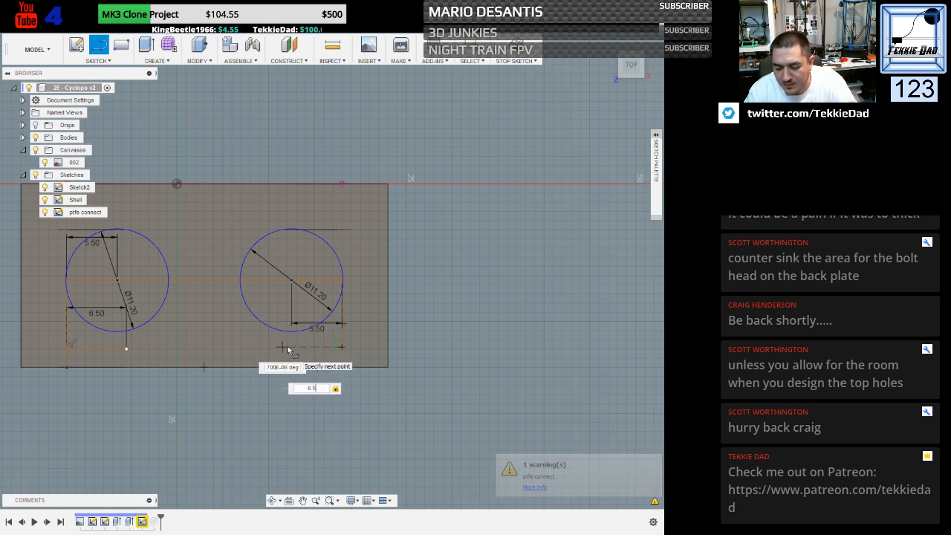
key("Return")
key("Escape")
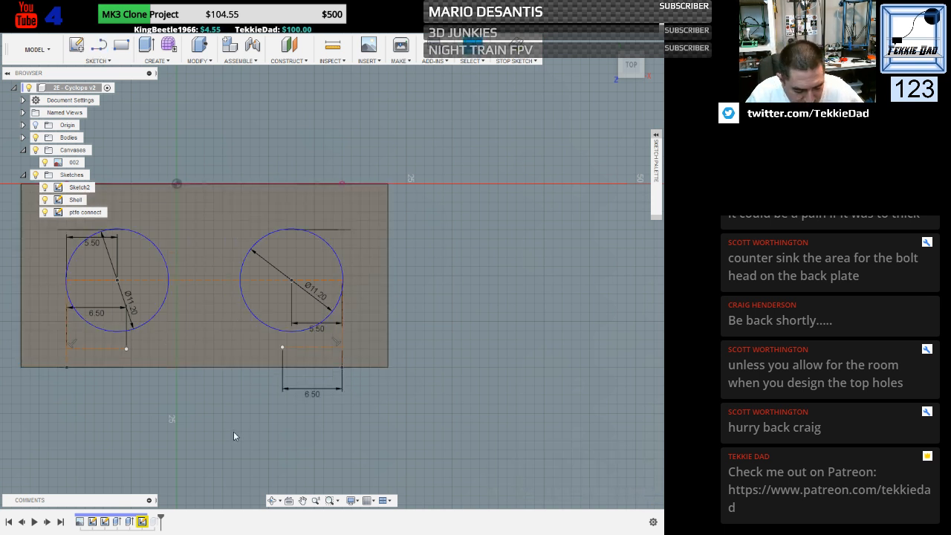
Sketch a 2.2 mm diameter circle at the inner end of the left 6.5 mm line, with a regular solid outline.
left_click(126, 349)
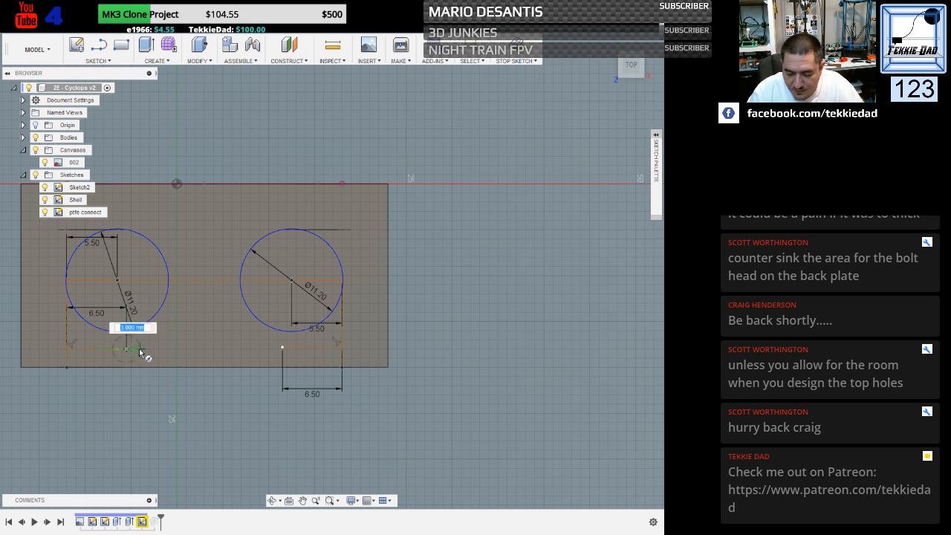
type("2.2")
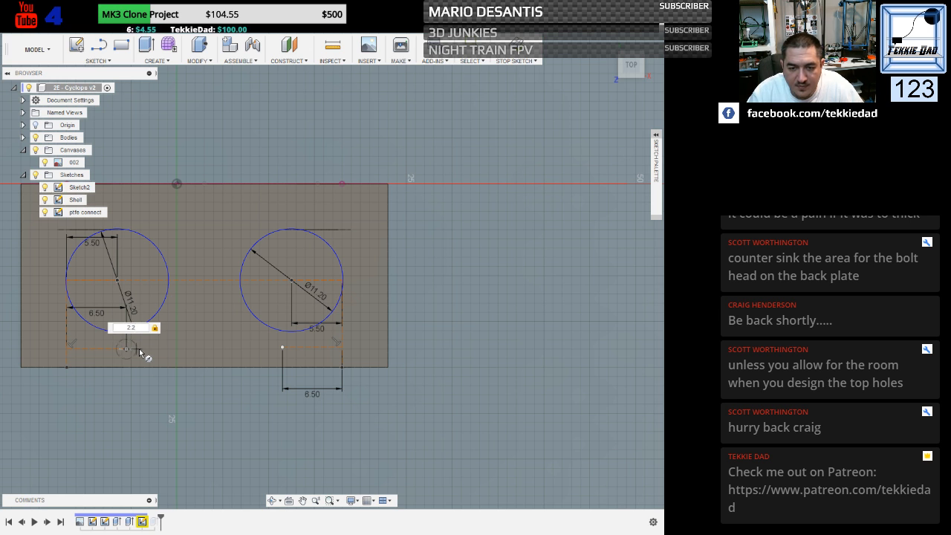
key("Return")
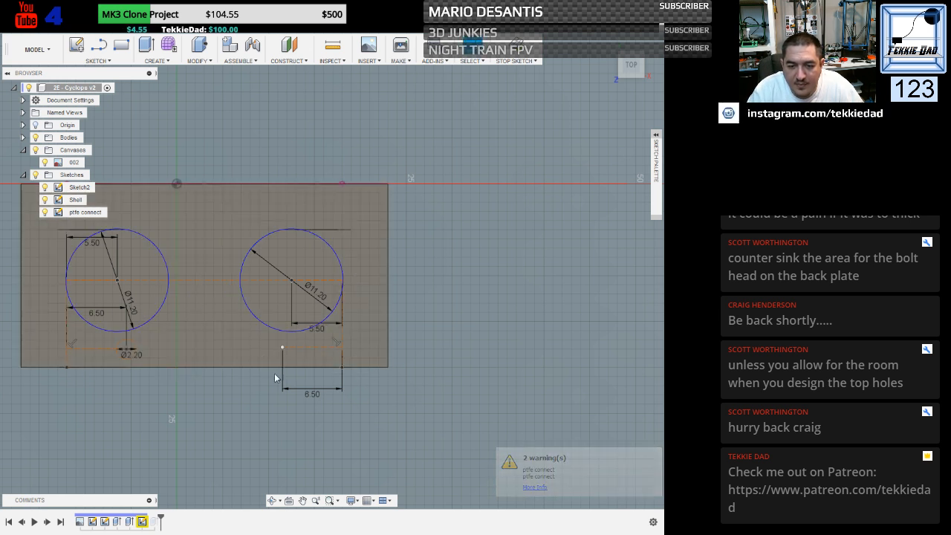
left_click(133, 347)
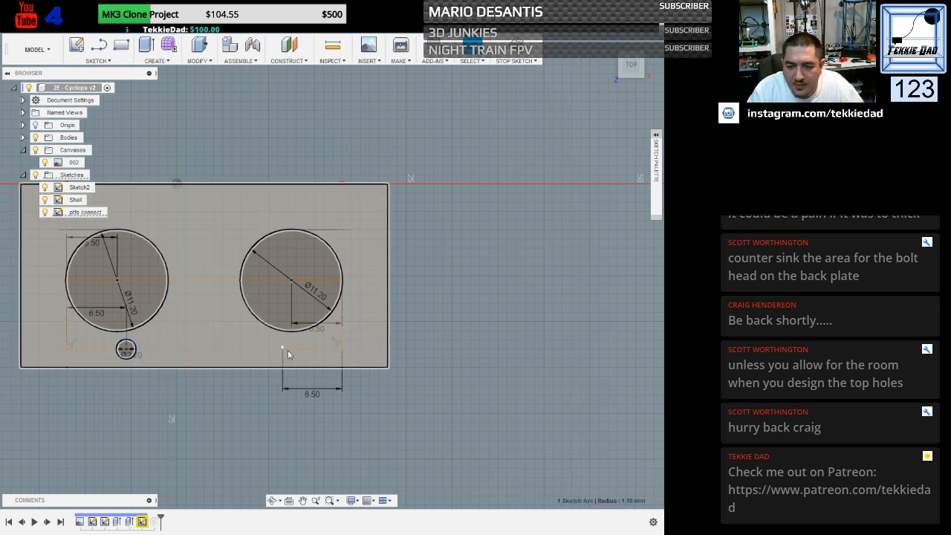
Sketch a 2.2 mm diameter circle centred on the inner end of the right 6.5 mm line.
left_click(282, 347)
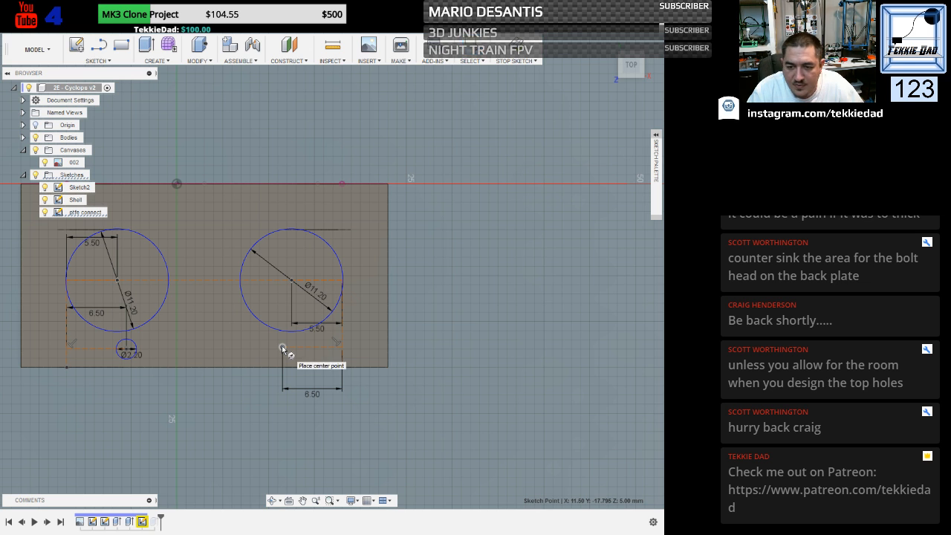
key("c")
left_click(282, 347)
type("2.2")
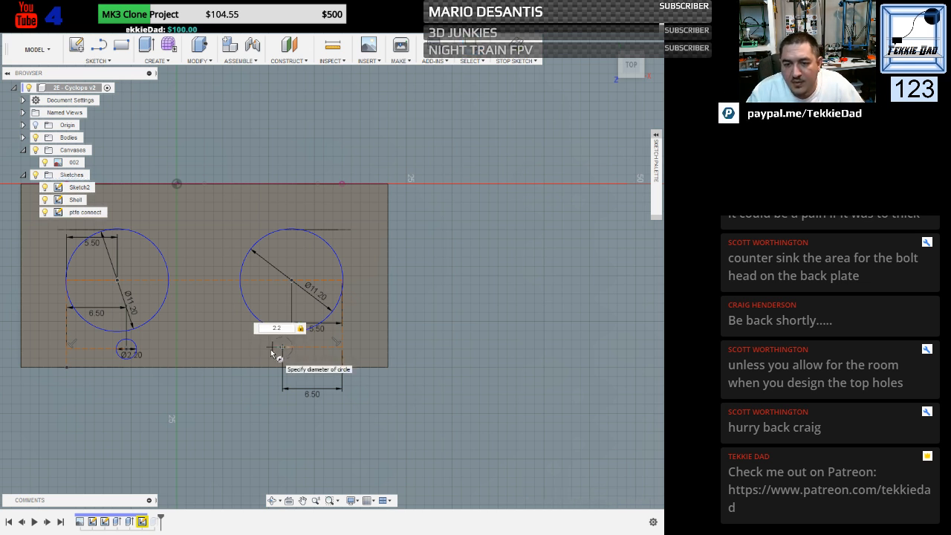
key("Return")
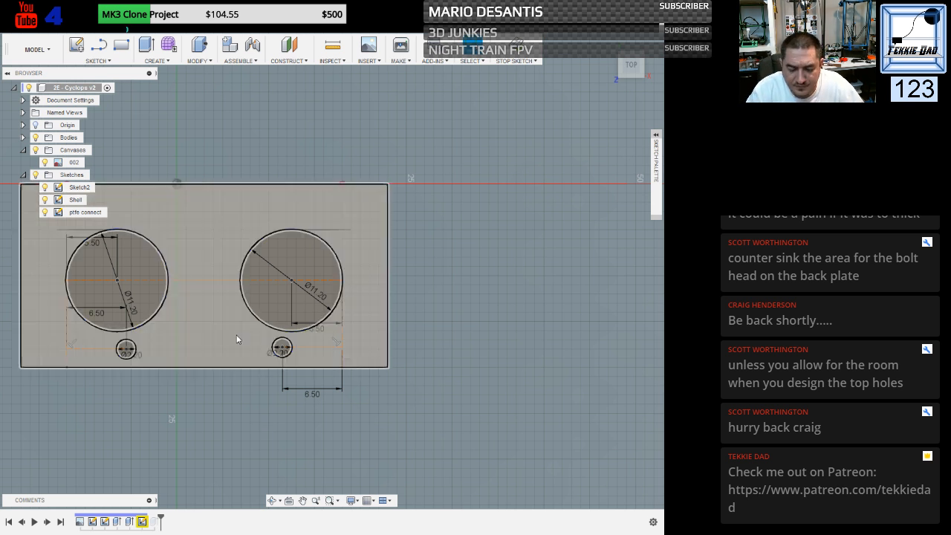
Draw a horizontal construction line about 7.9 mm long between the facing inner edges of the two large circles.
key("l")
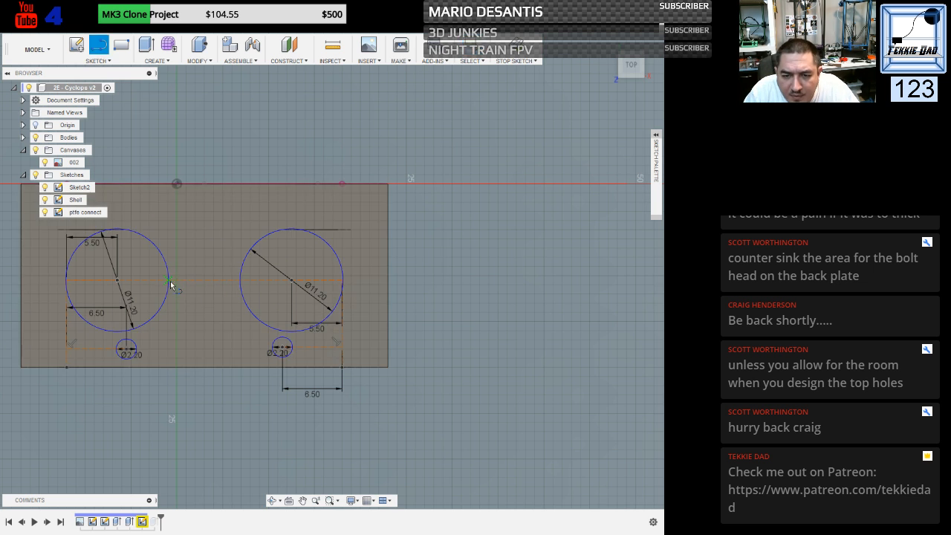
left_click(170, 281)
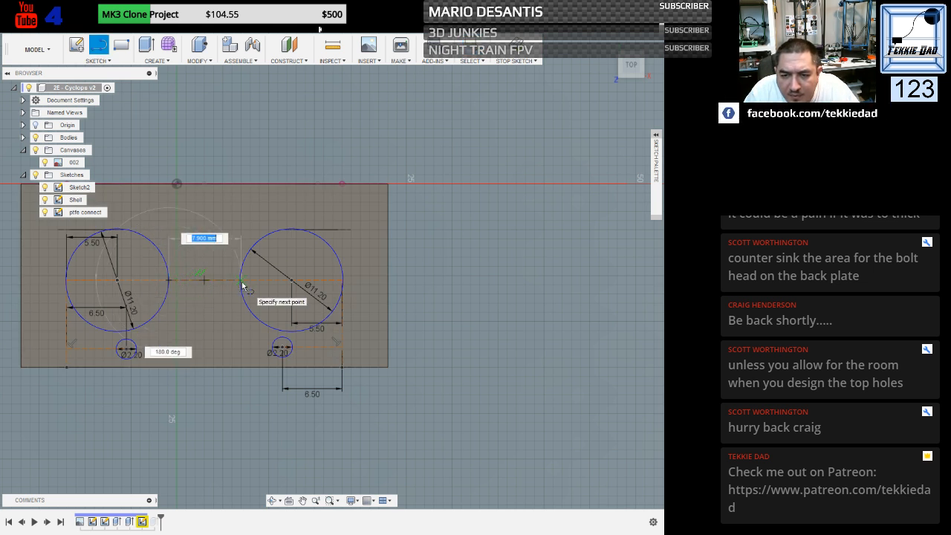
left_click(242, 282)
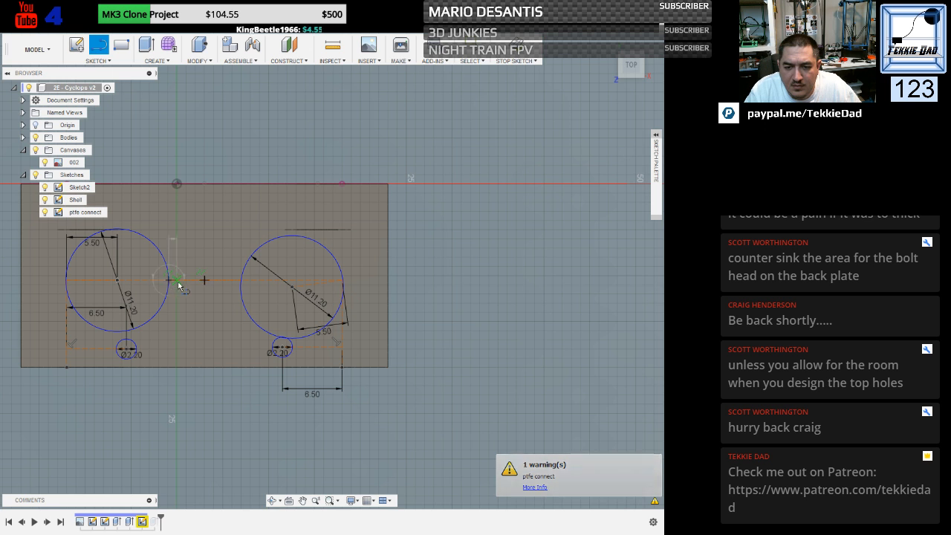
left_click(240, 281)
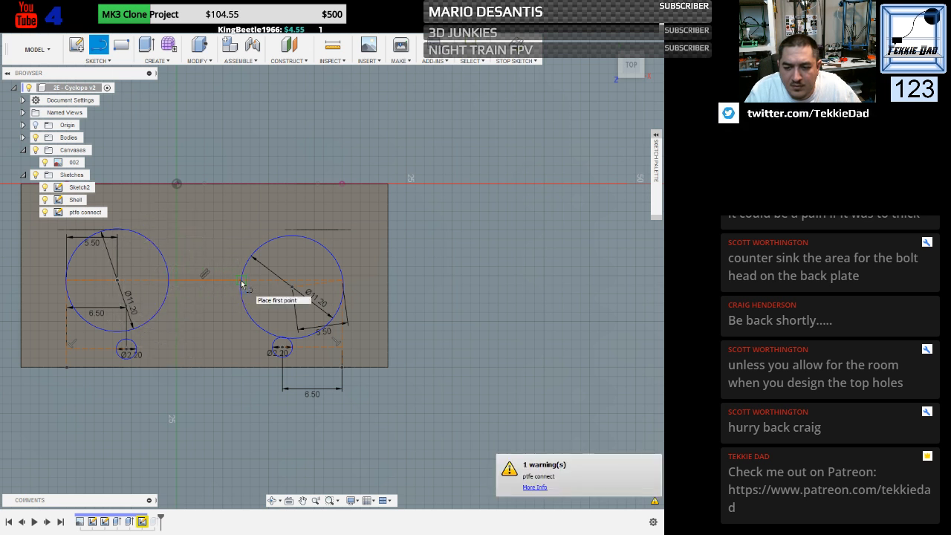
Inspect the ptfe connect sketch's warning details down to the failed reference under Project2, and close them.
left_click(544, 488)
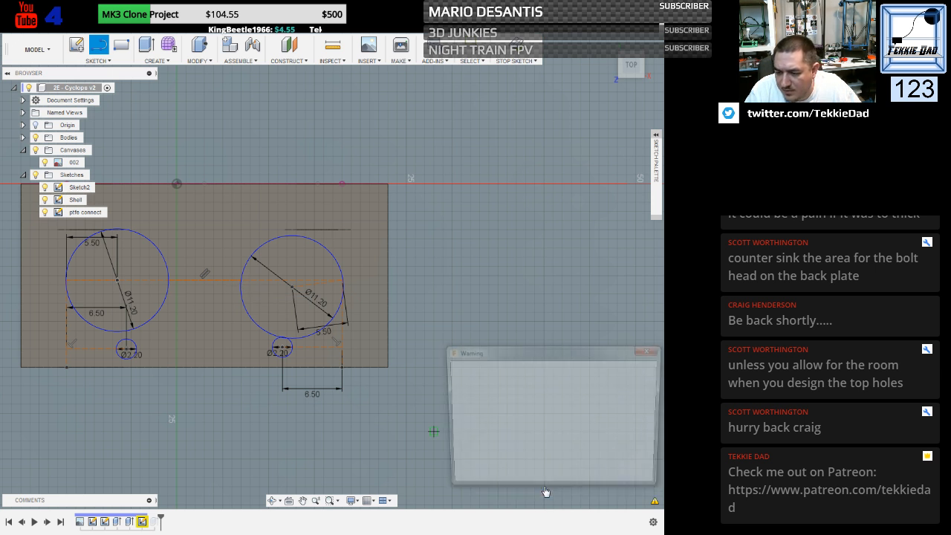
left_click(468, 394)
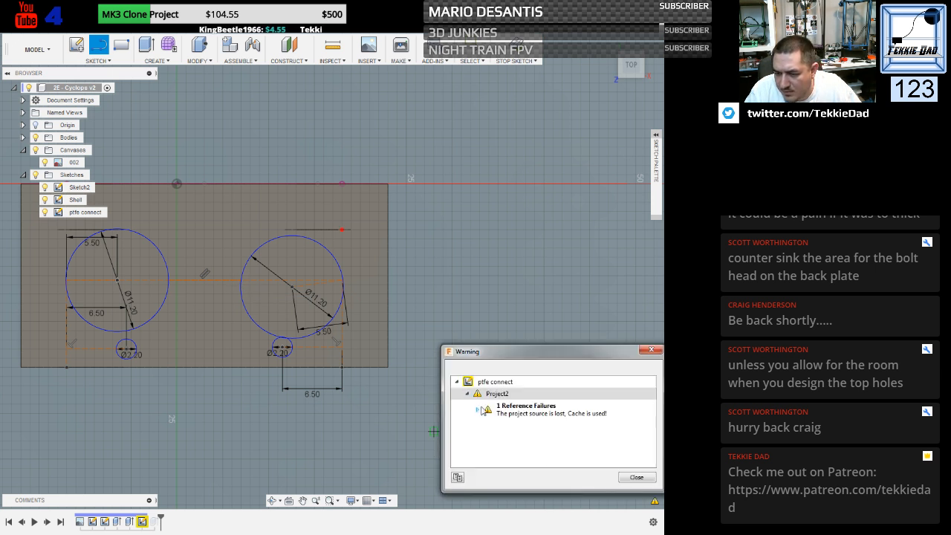
left_click(479, 410)
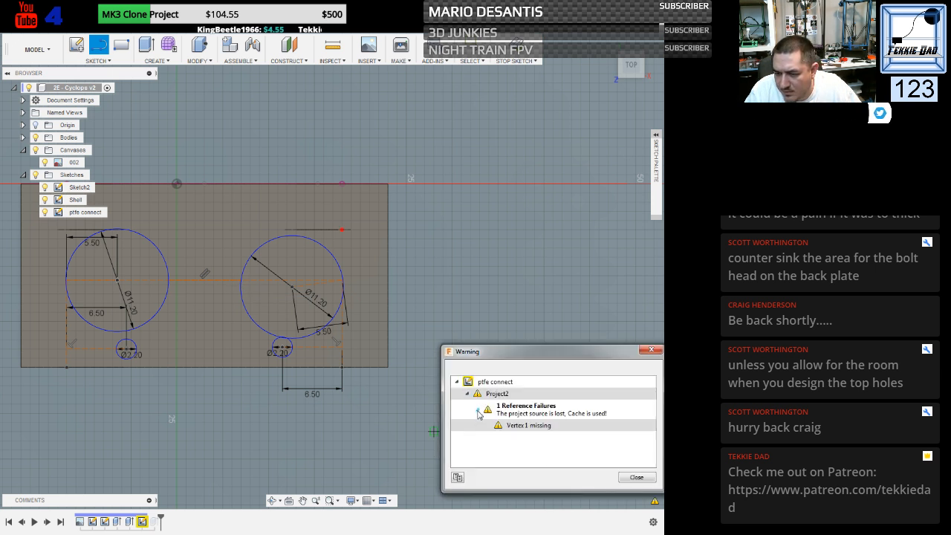
left_click(637, 478)
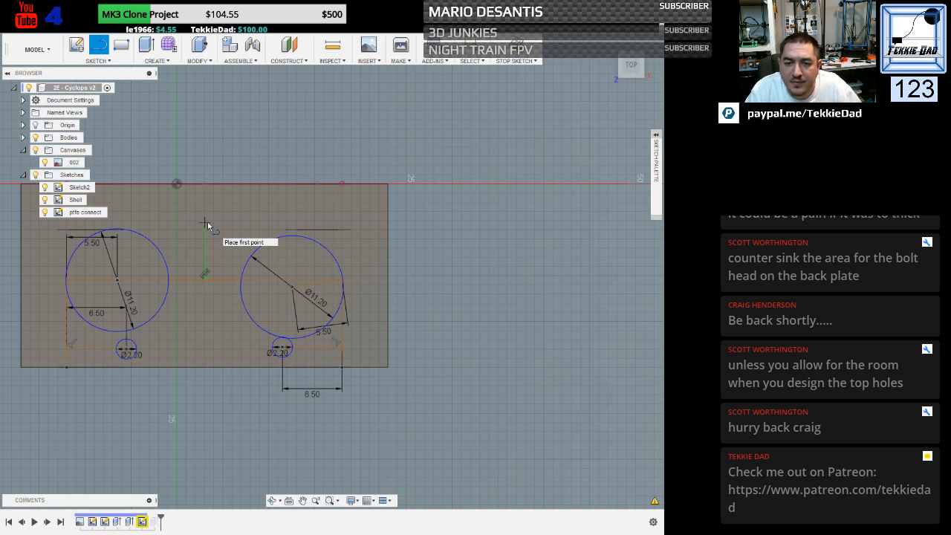
Start a new line at the block's upper edge, directly above the middle of the line joining the large circles.
key("Escape")
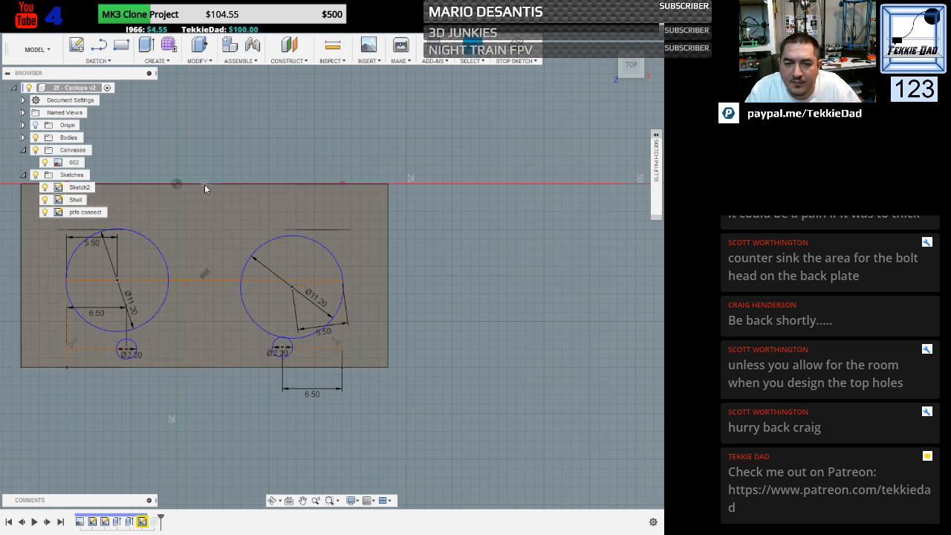
key("l")
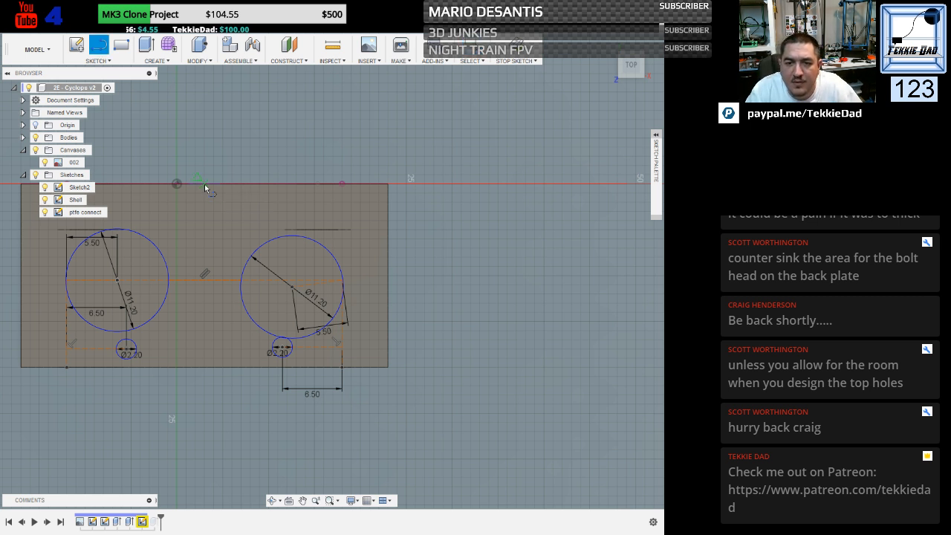
Draw a 2.4 mm vertical construction line down from the midpoint of the plate's upper edge.
left_click(205, 185)
type("2.4")
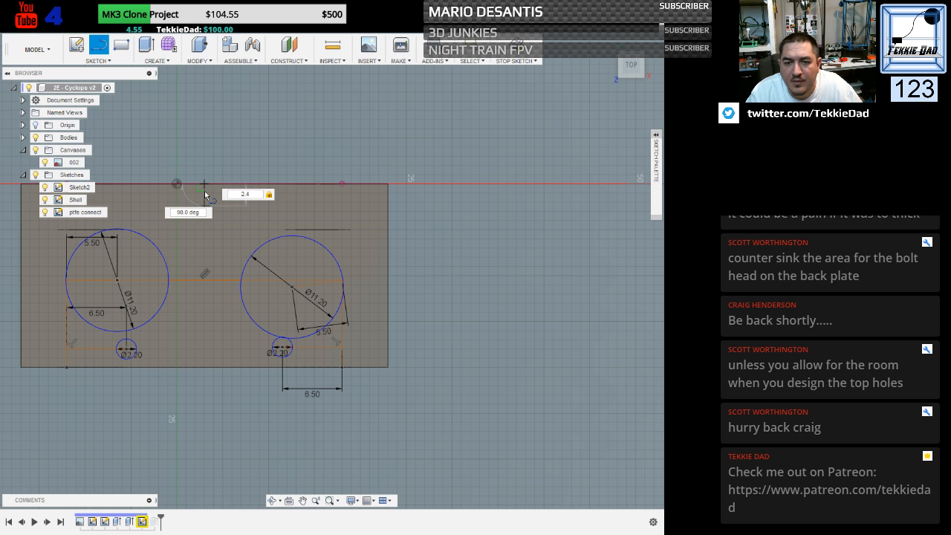
key("Return")
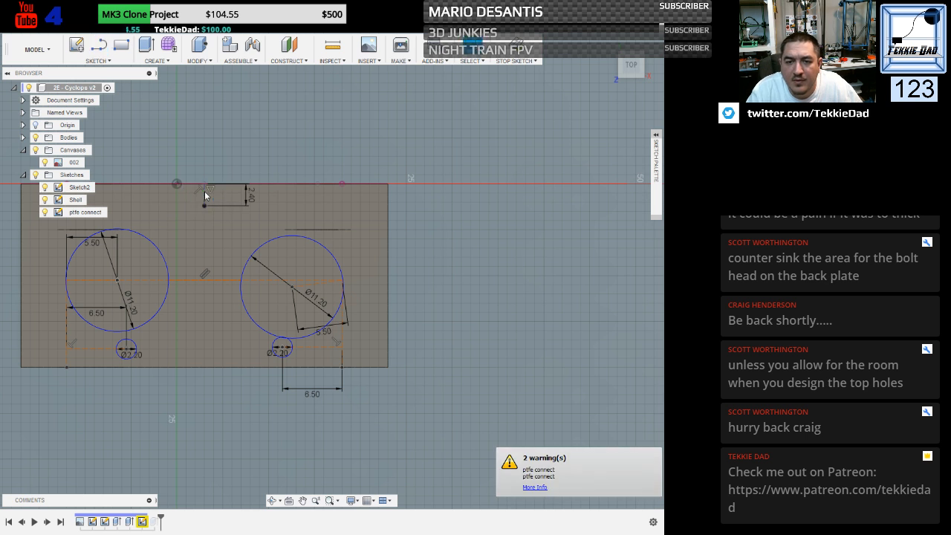
key("Escape")
Add a 2.2 mm diameter circle centered on the lower end of the short vertical construction line.
key("c")
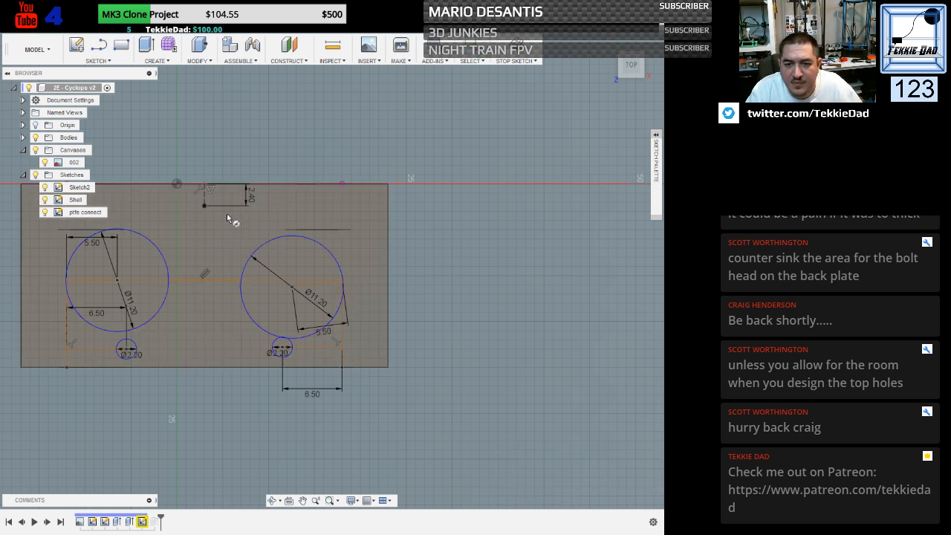
left_click(206, 206)
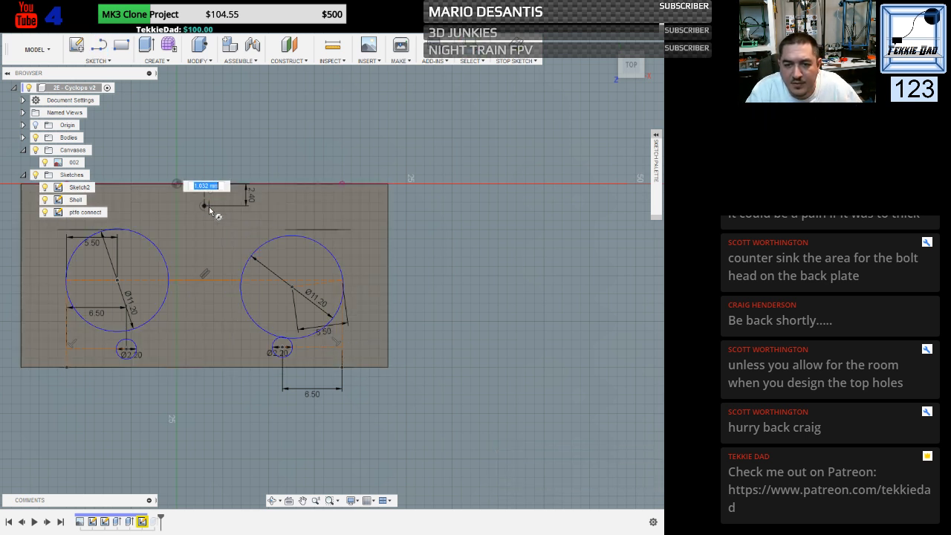
type("2.2")
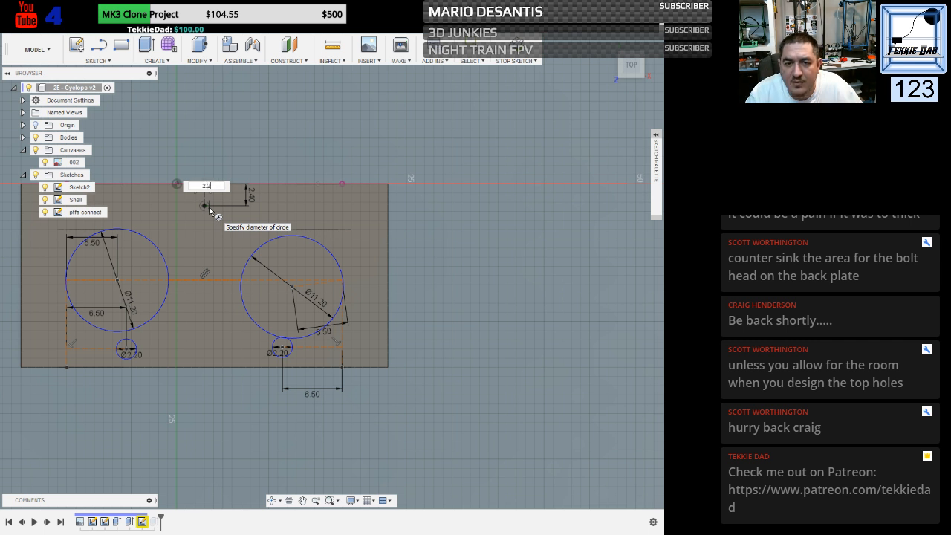
key("Return")
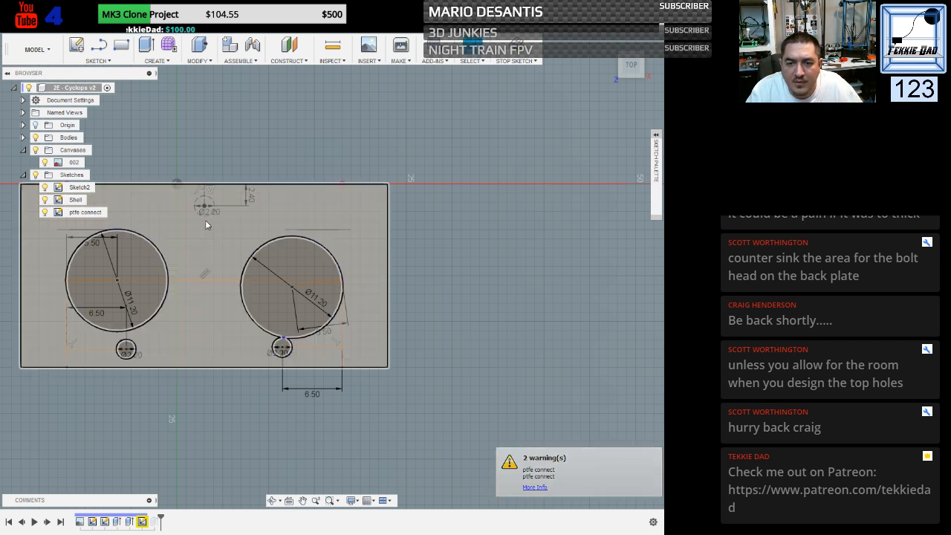
left_click(206, 214)
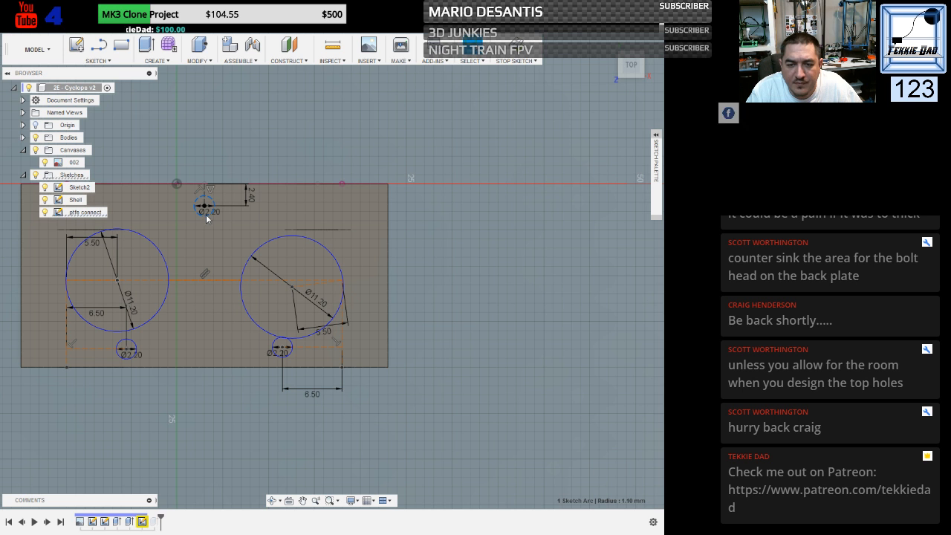
left_click(465, 303)
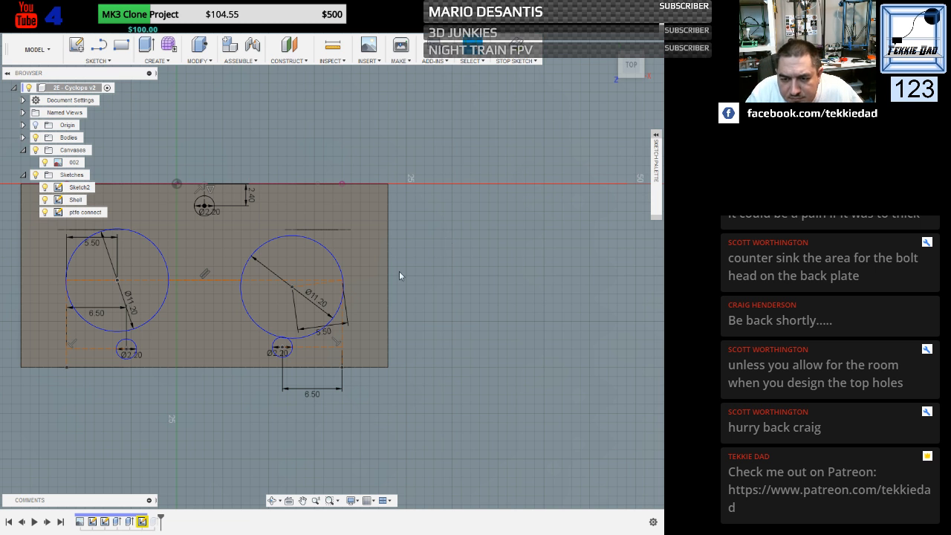
Try to align the right large circle's center with the horizontal construction line using a Coincident constraint, and undo it.
left_click(292, 287)
mouse_move(294, 286)
left_mouse_down()
mouse_move(294, 298)
mouse_move(294, 286)
left_mouse_up()
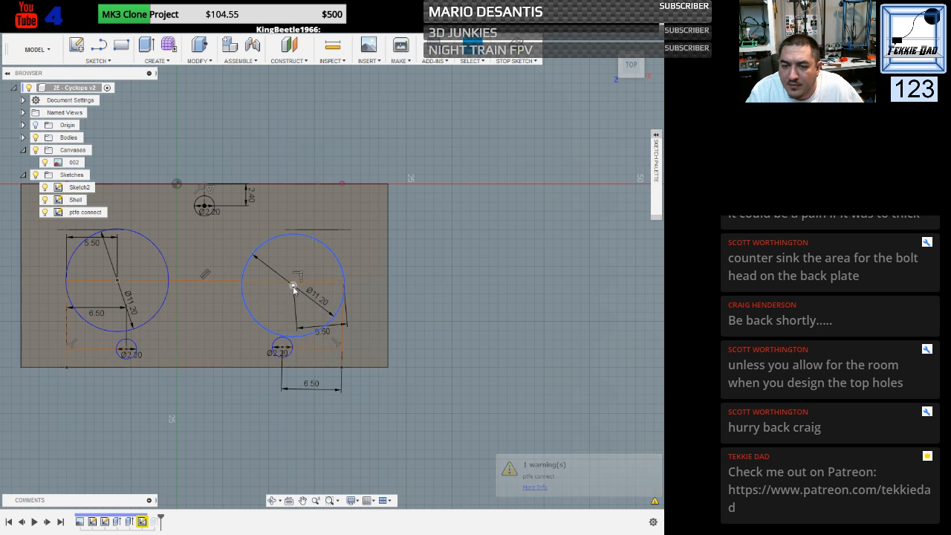
left_click(657, 171)
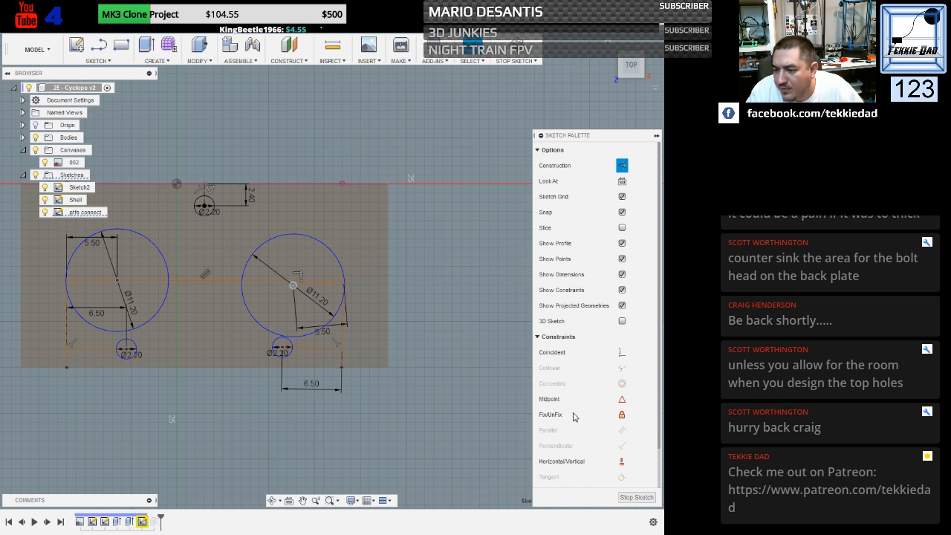
scroll(660, 424, "down", 3)
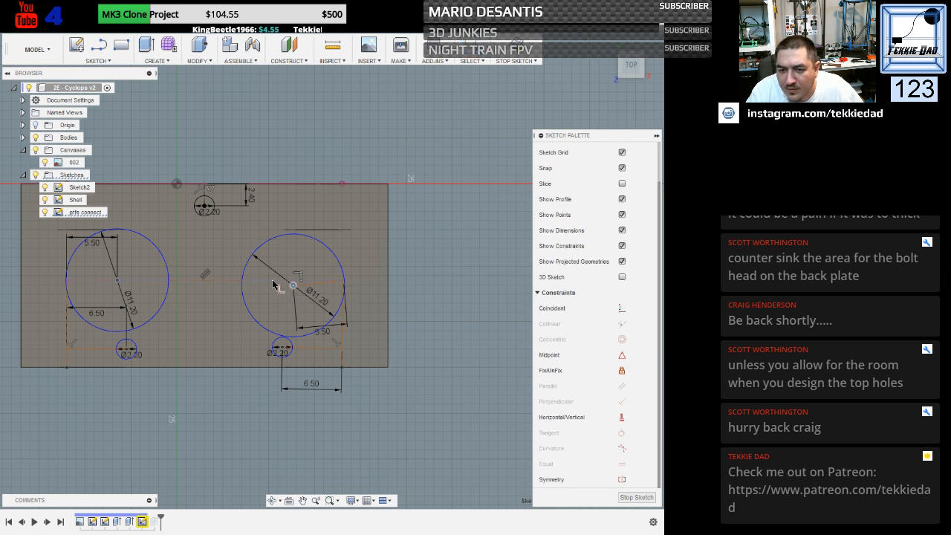
key("Escape")
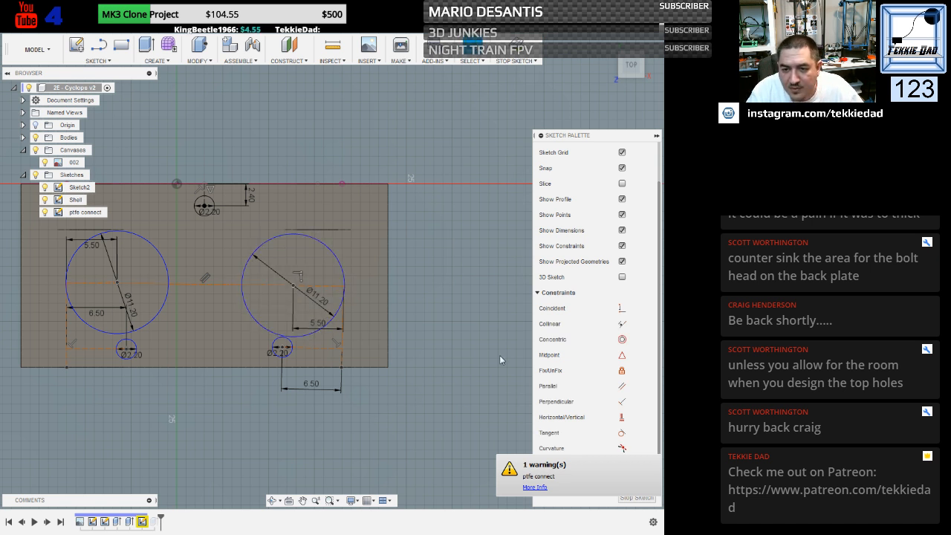
key("ctrl+z")
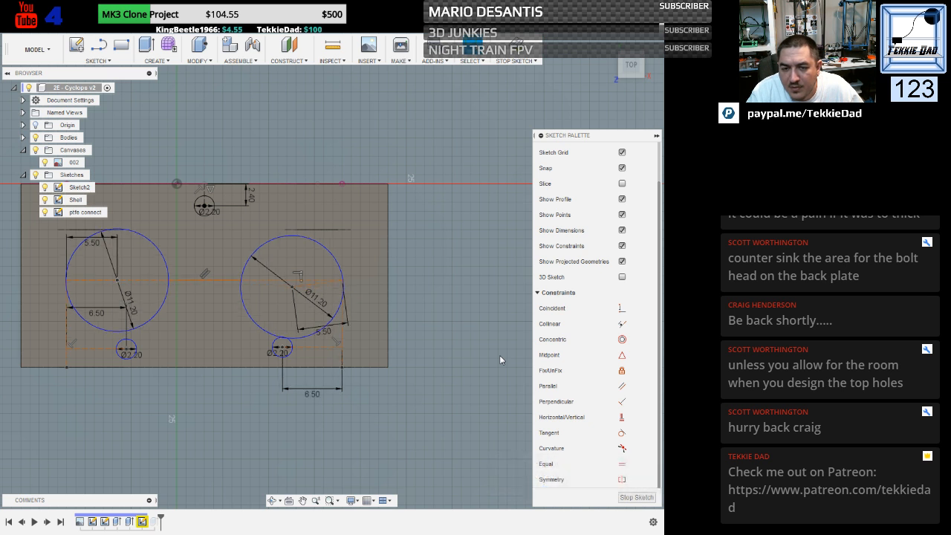
Apply a Fix constraint to the center point of the left 11.2 mm circle.
left_click(151, 259)
left_click(149, 259)
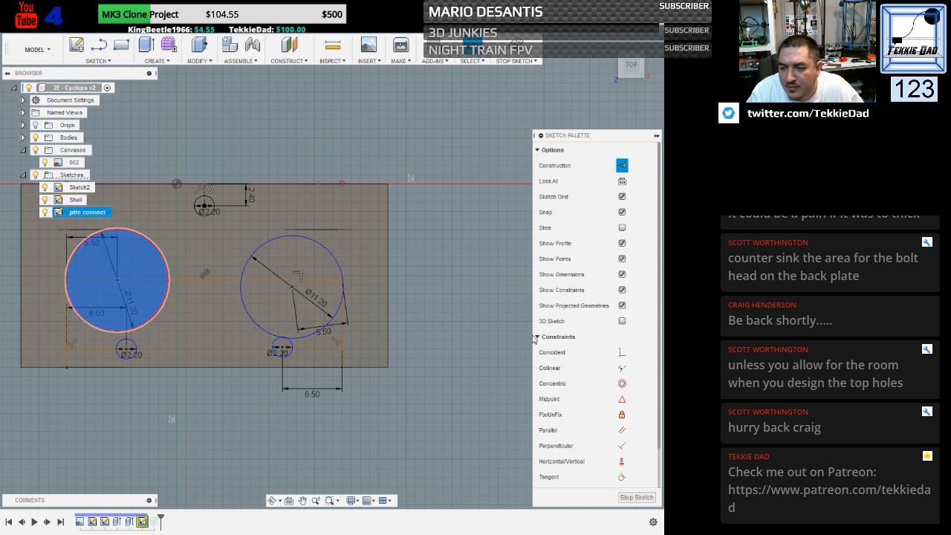
left_click(621, 415)
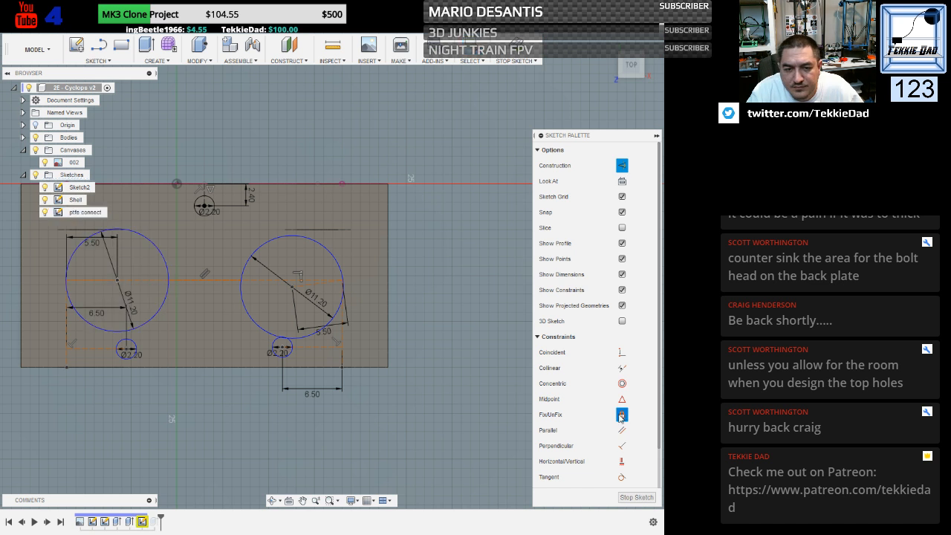
left_click(117, 281)
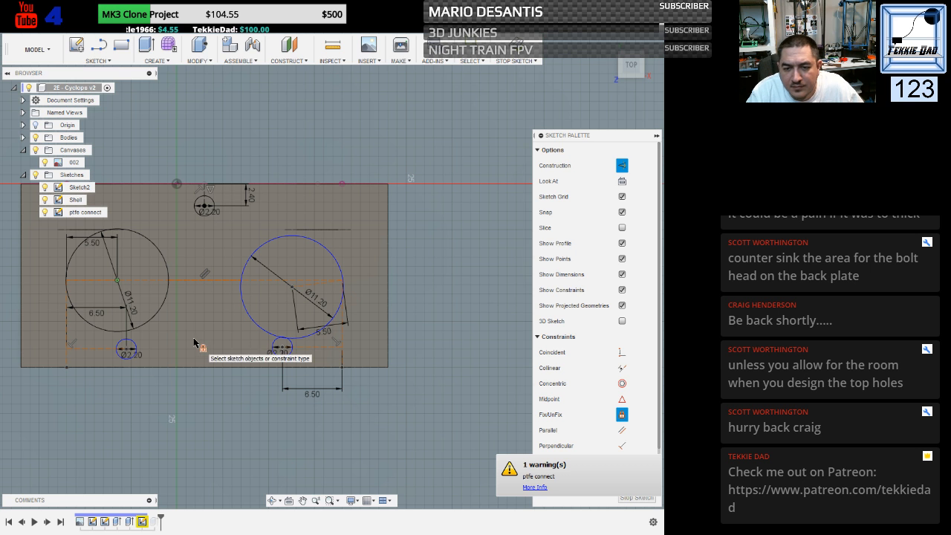
key("Escape")
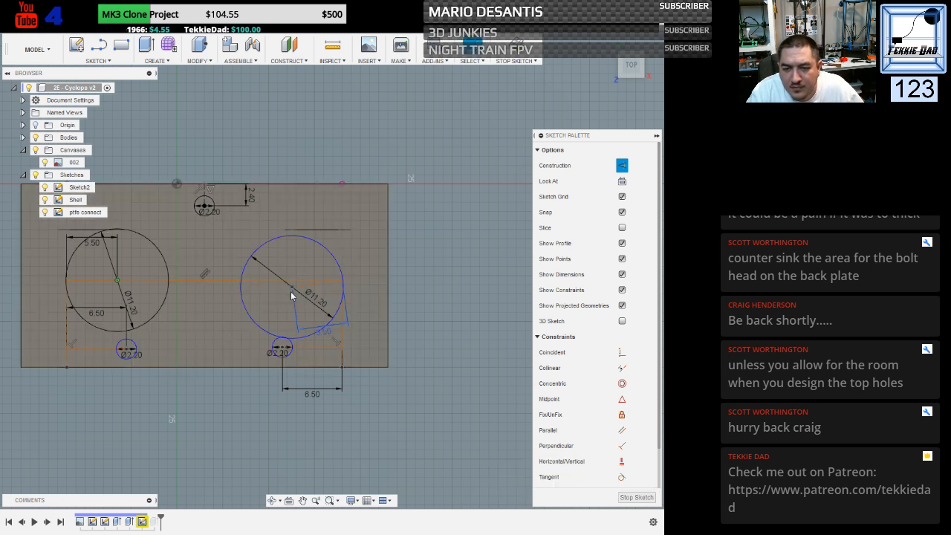
Retry making the right large circle's center coincident with the horizontal construction line, and undo the constraint.
left_click(292, 288)
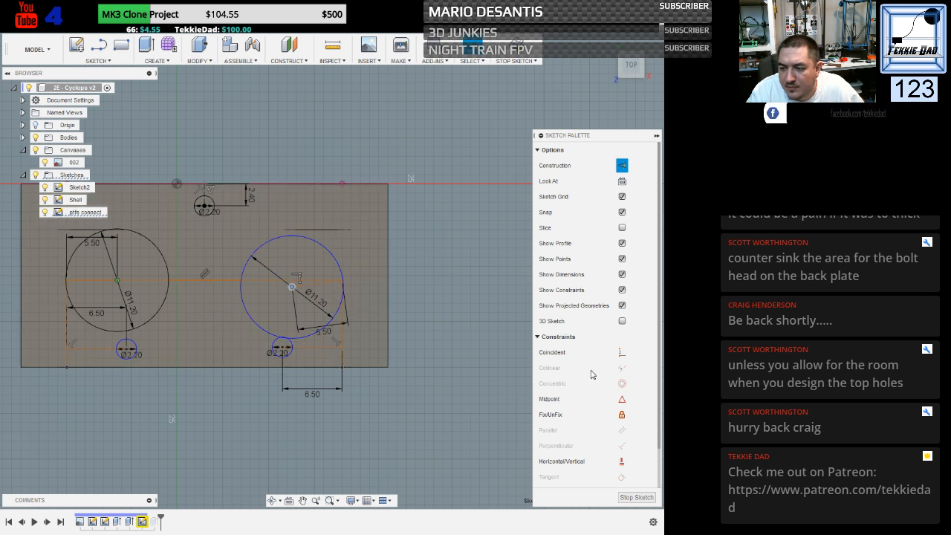
left_click(274, 281)
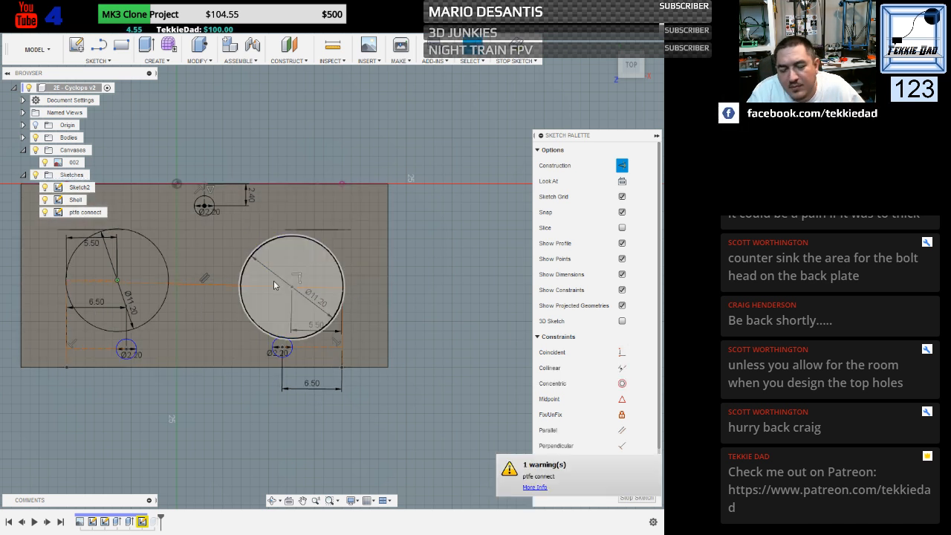
key("ctrl+z")
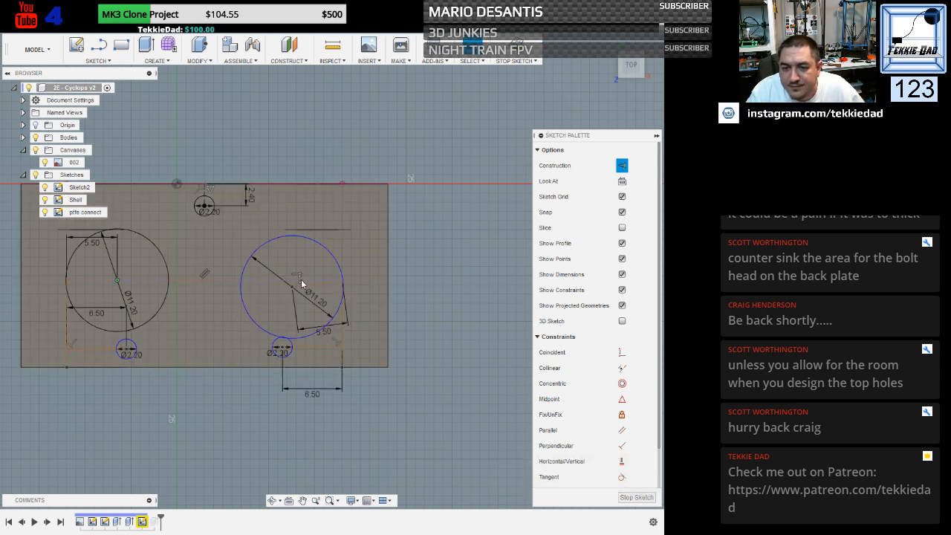
mouse_move(299, 281)
left_mouse_down()
mouse_move(298, 257)
mouse_move(296, 267)
left_mouse_up()
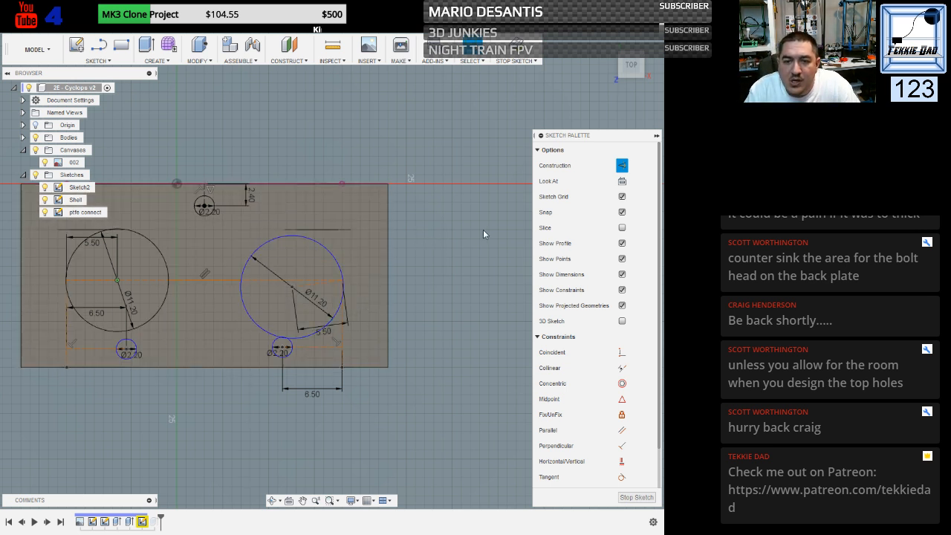
Draw a vertical construction centerline from the midpoint of the plate's upper edge to just beyond its lower edge.
key("l")
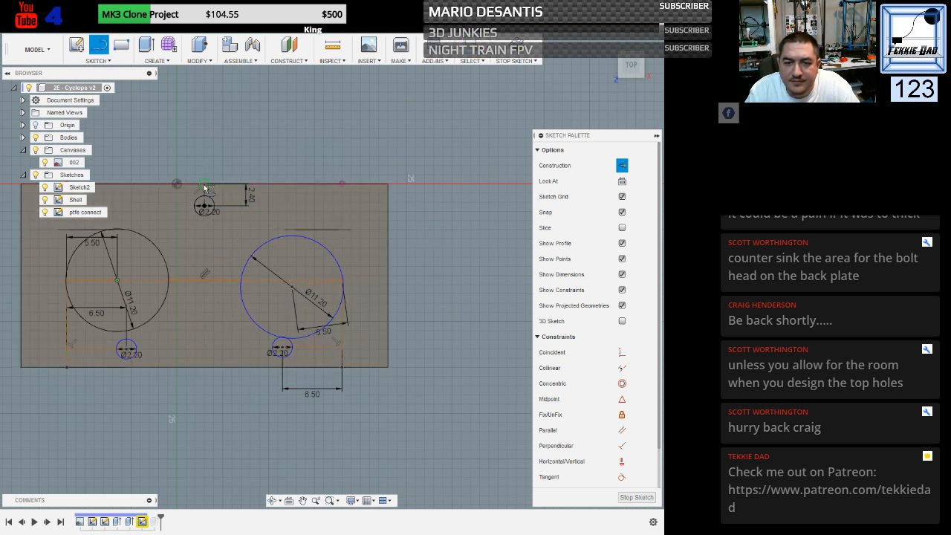
left_click(205, 188)
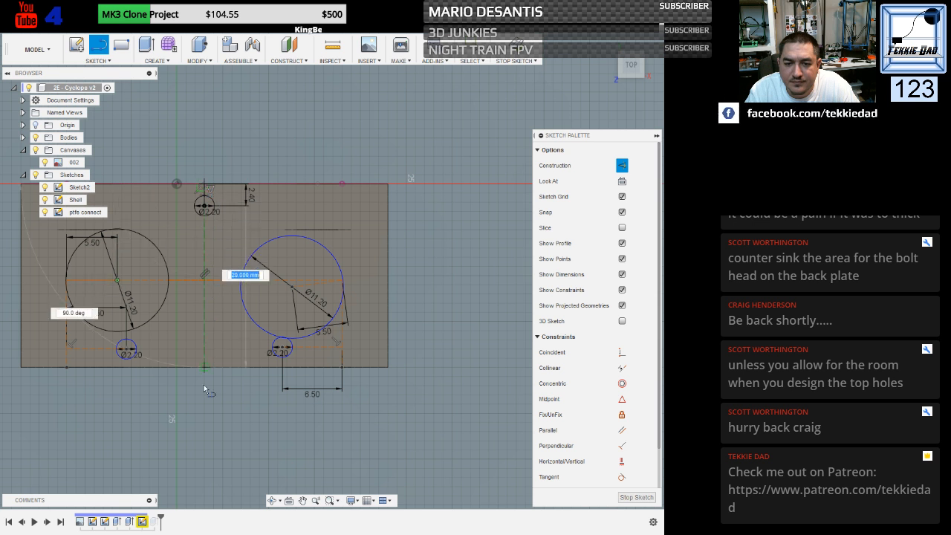
left_click(204, 404)
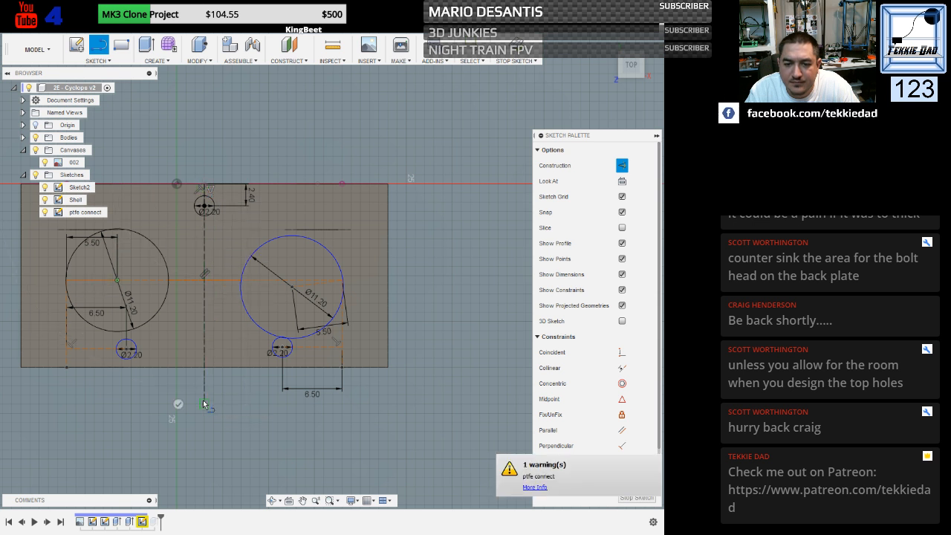
key("Escape")
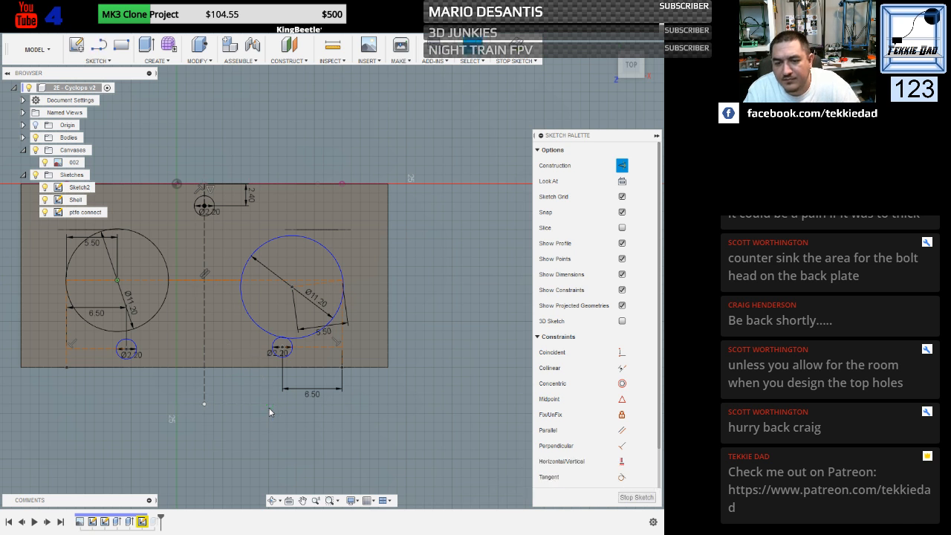
Delete the right 11.2 mm circle from the sketch.
left_click(237, 217)
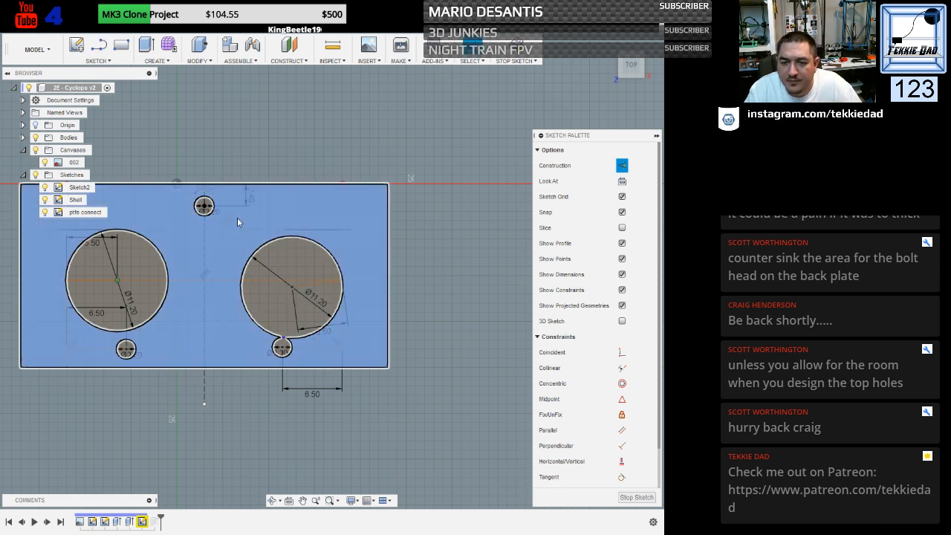
left_click(271, 252)
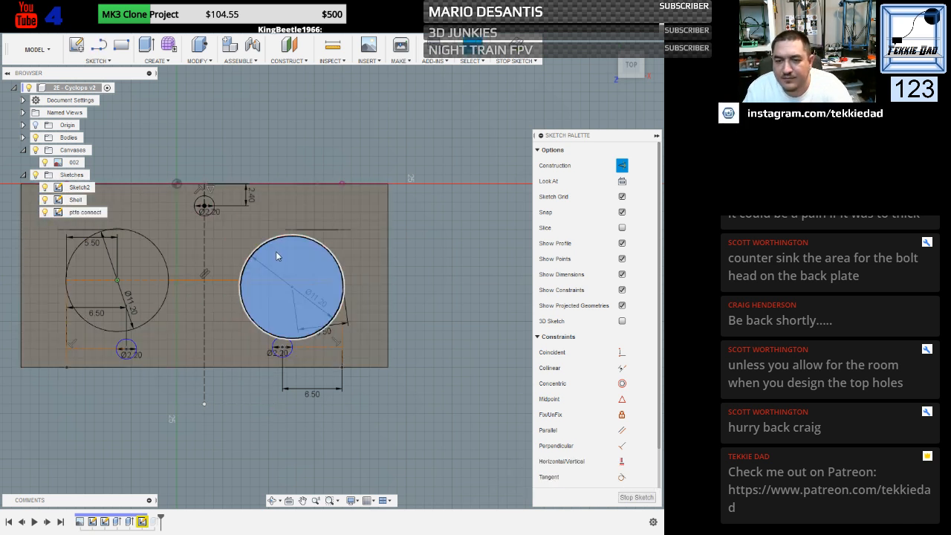
key("Delete")
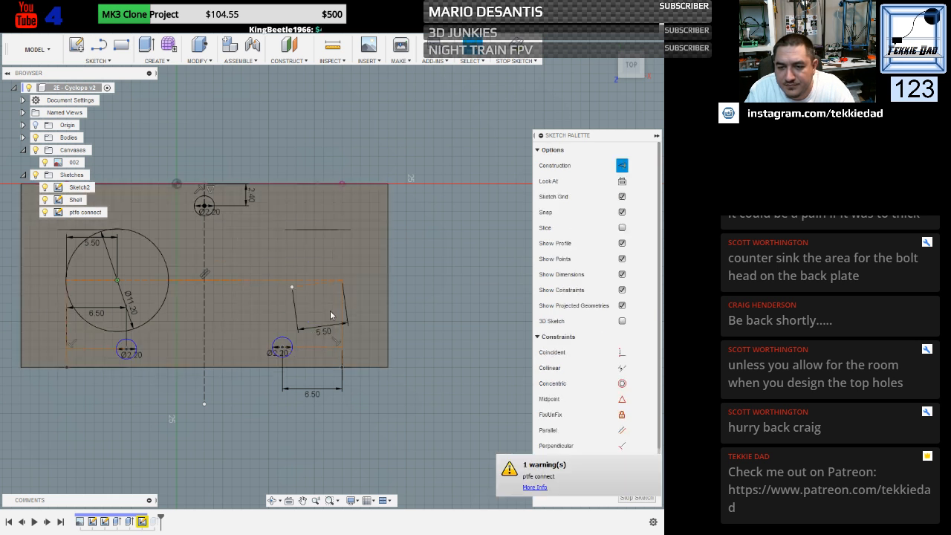
Delete the right side's leftover center point, construction lines and 2.2 mm circle along with their position dimensions.
left_click(292, 287)
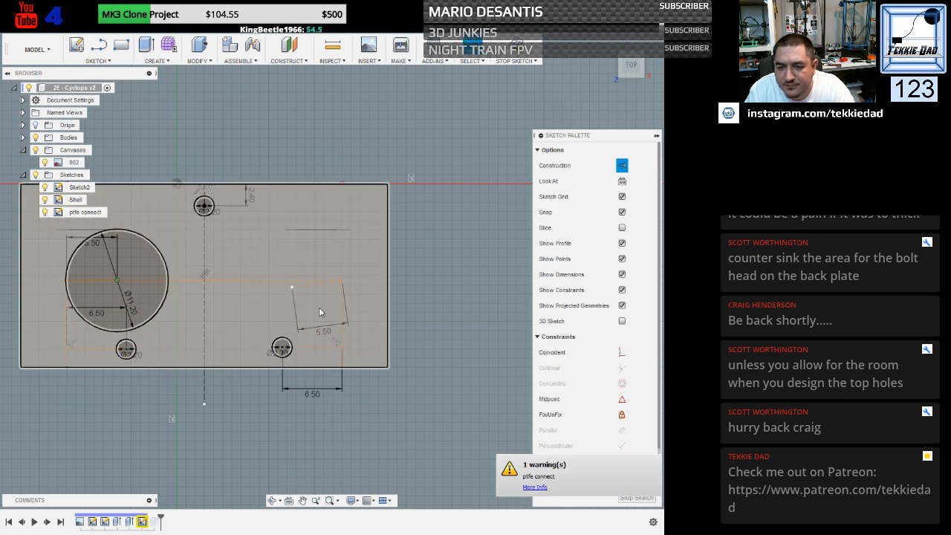
left_click(321, 336)
key("Delete")
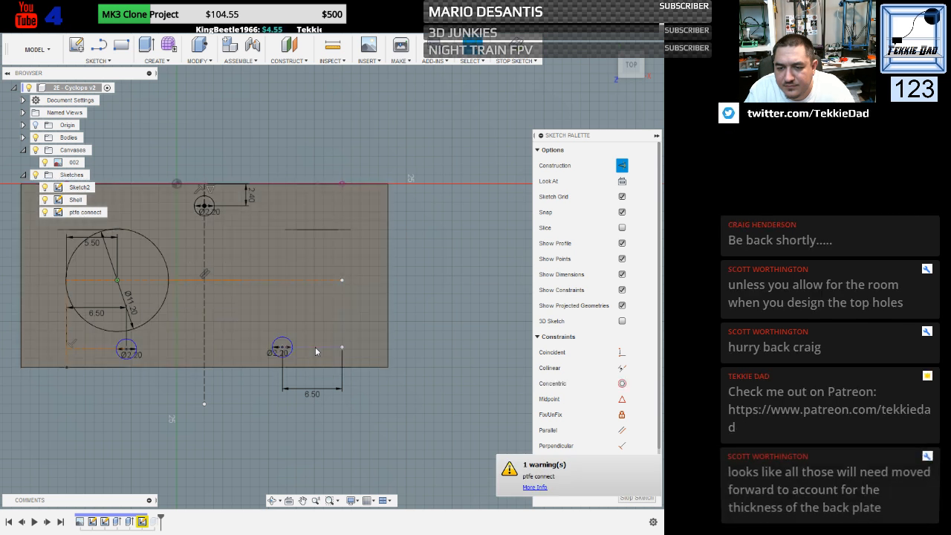
key("ctrl+z")
left_click(289, 342)
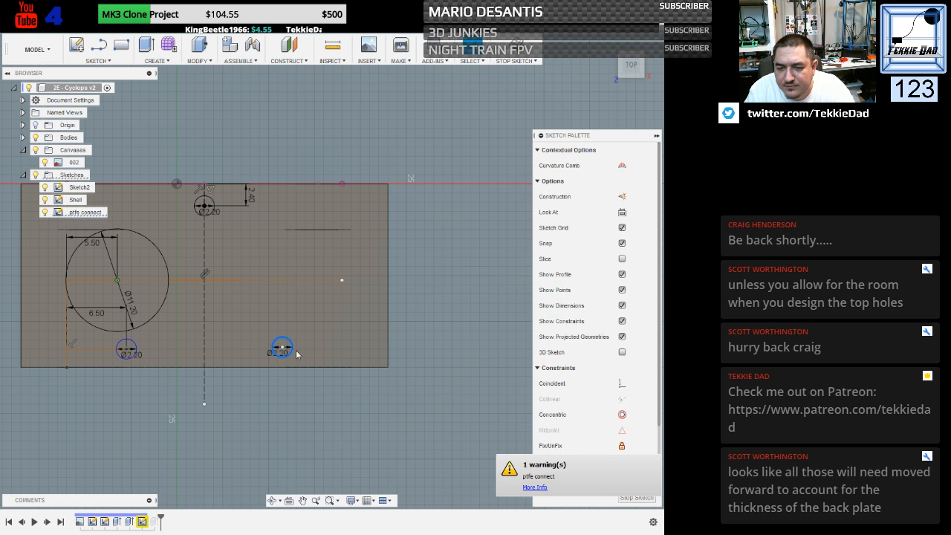
key("Delete")
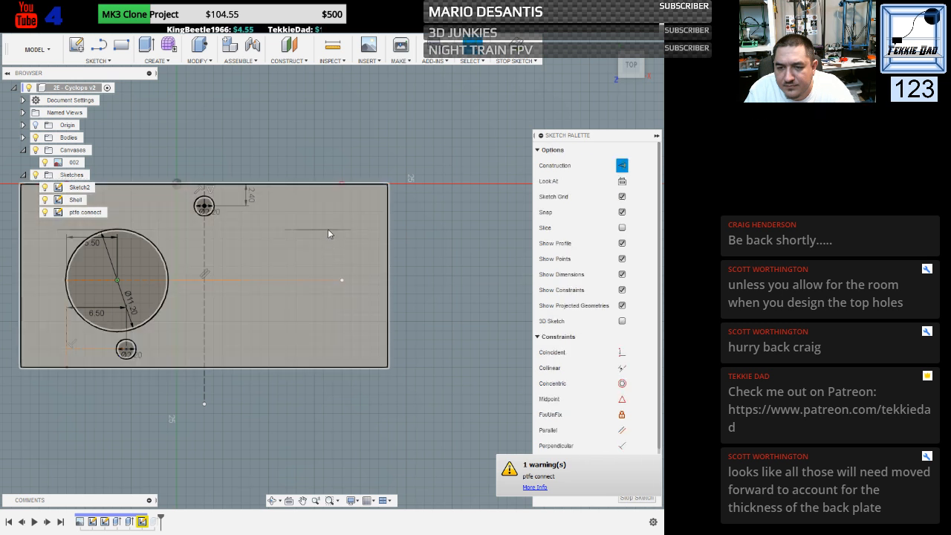
Mirror the horizontal construction line, the left 11.2 mm circle and the 2.2 mm circle below it across the vertical construction centerline.
left_click(327, 231)
left_click(221, 280)
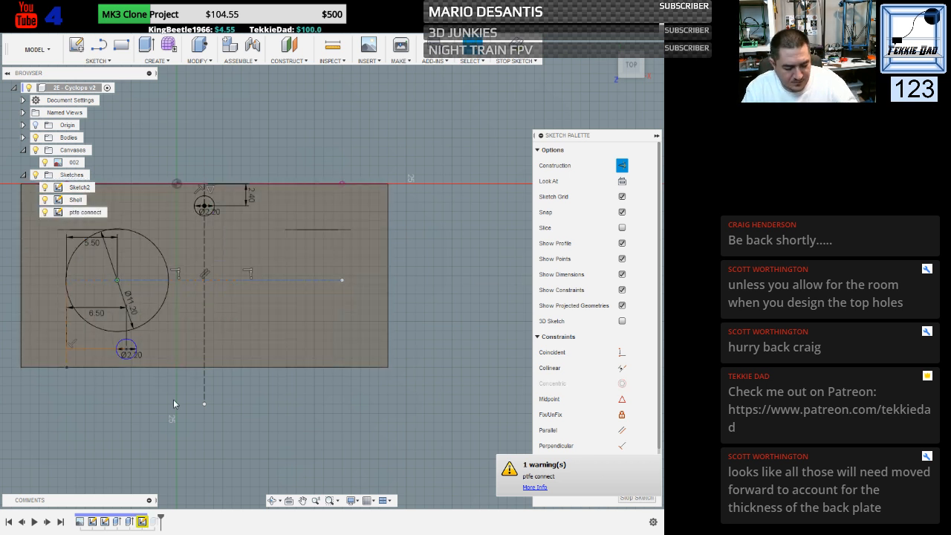
type("sm")
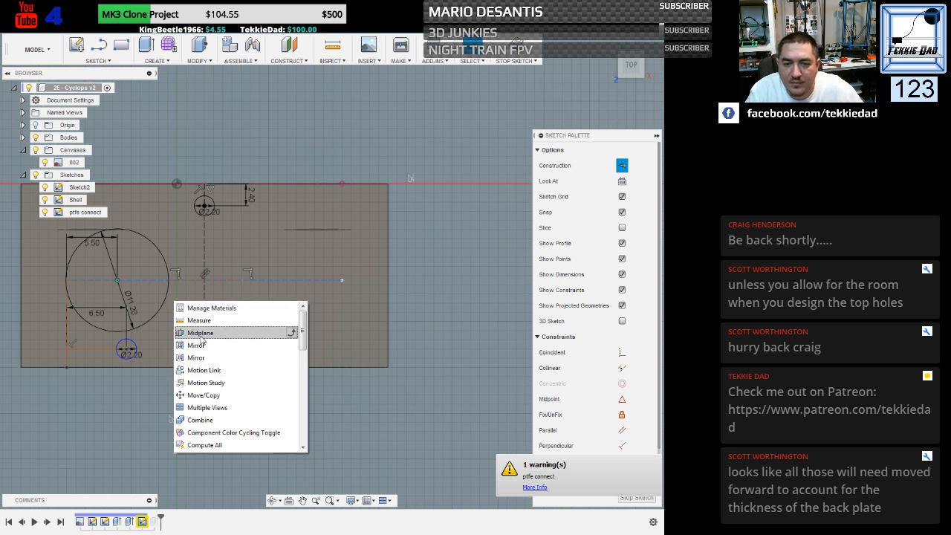
left_click(210, 358)
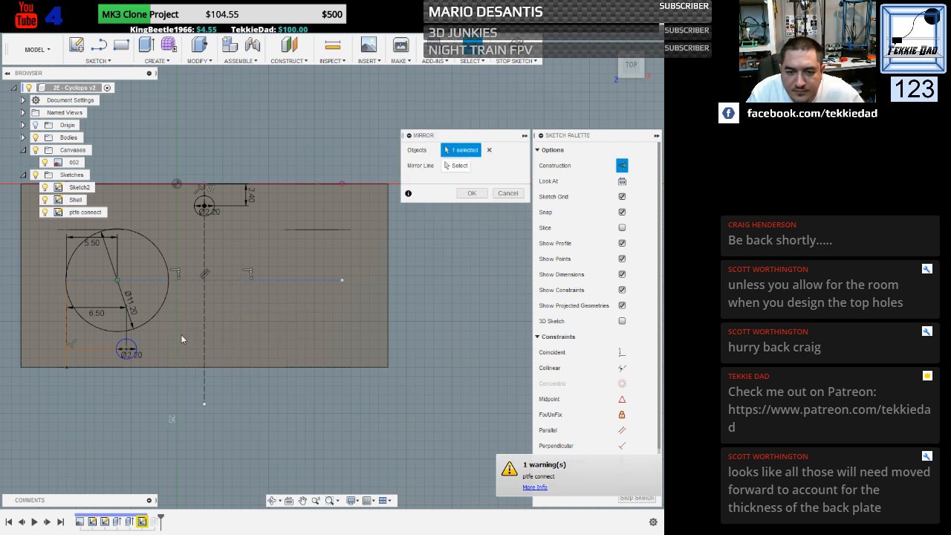
left_click(119, 234)
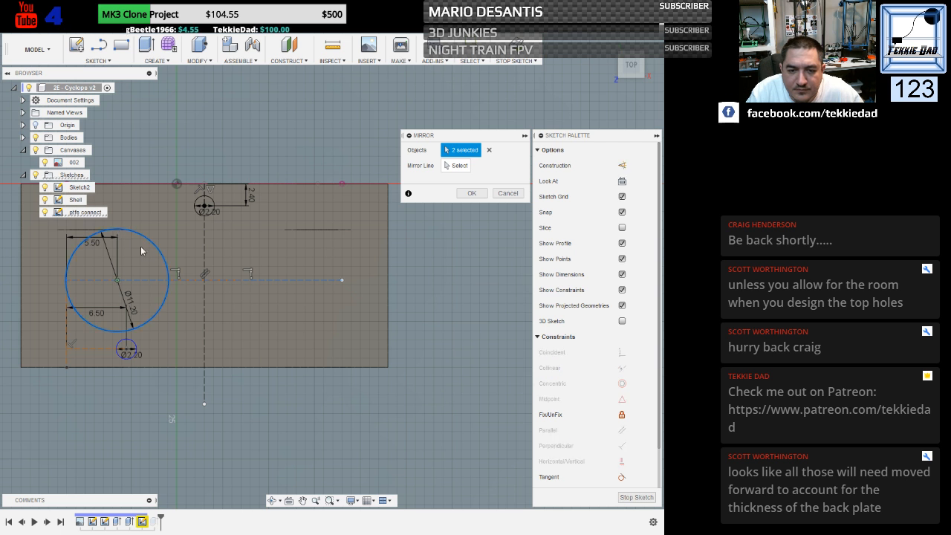
left_click(132, 345)
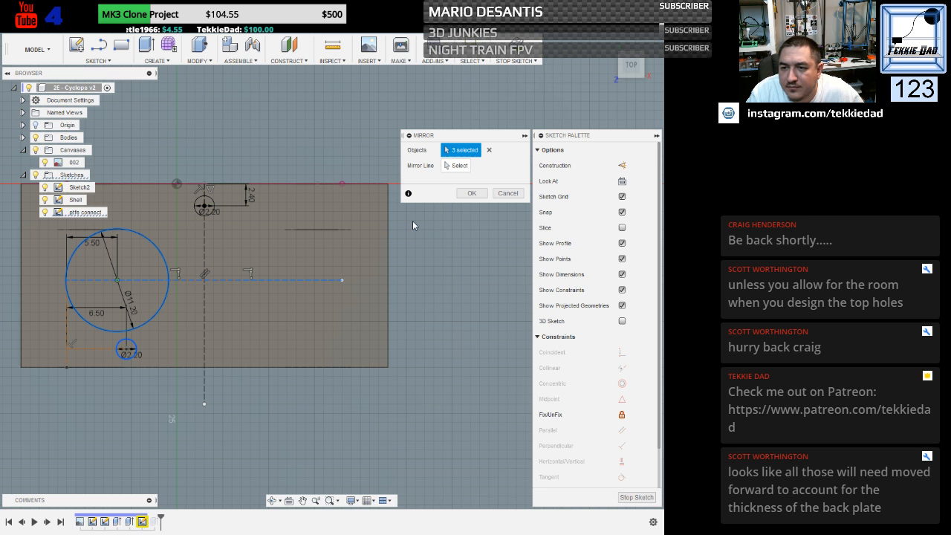
left_click(457, 165)
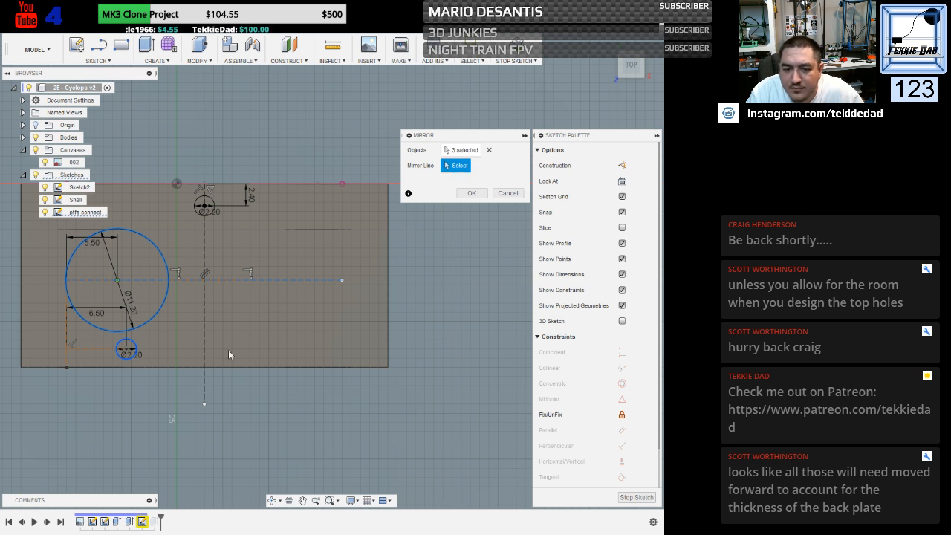
left_click(204, 384)
left_click(471, 192)
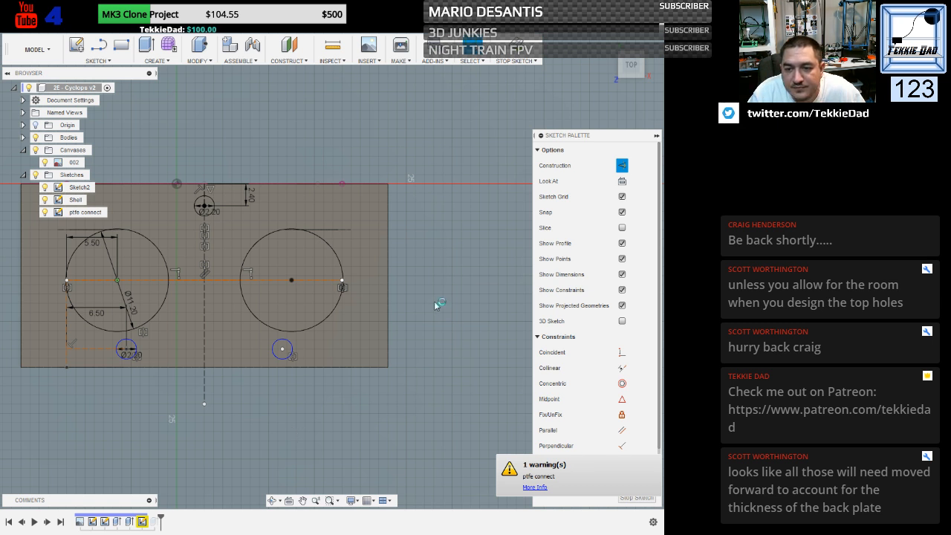
Review the Project2 warning details of the ptfe connect sketch and inspect the sketch geometry for the faulty reference.
left_click(534, 487)
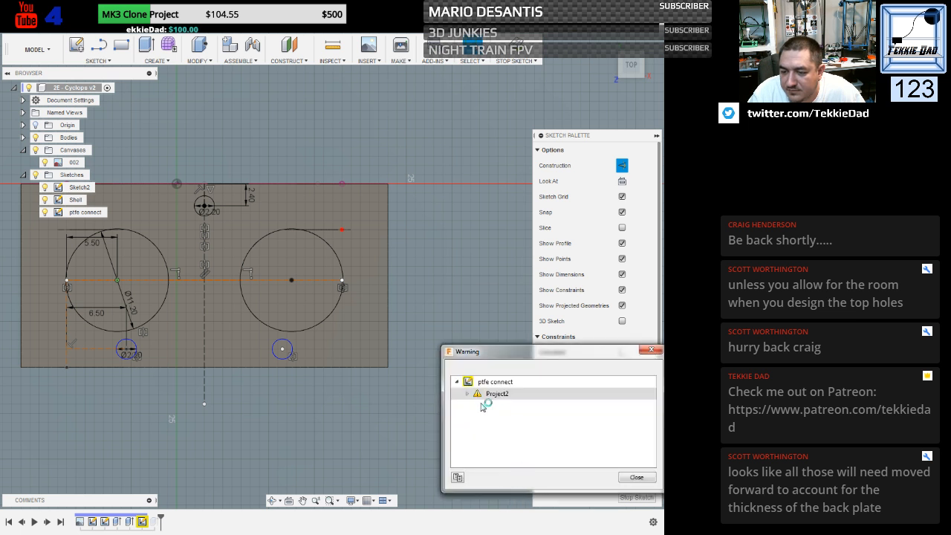
left_click(468, 394)
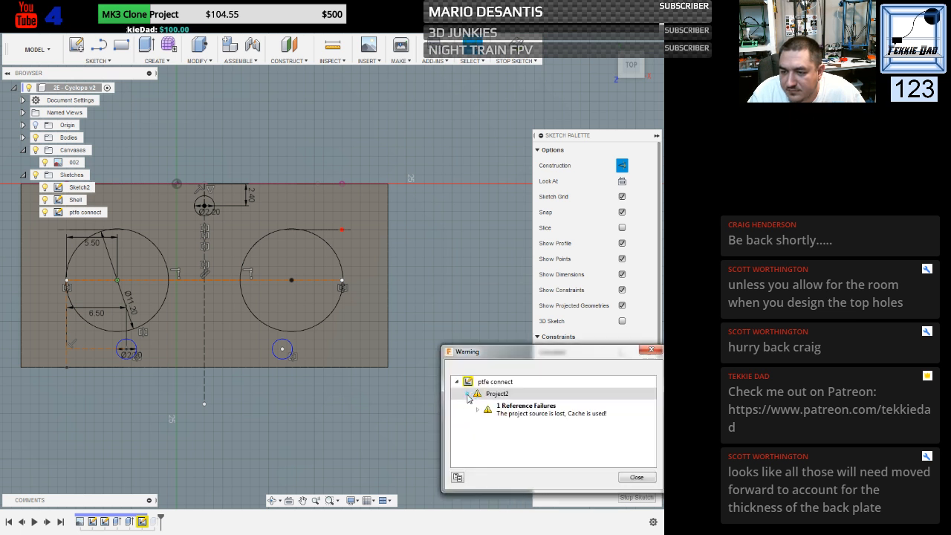
left_click(631, 479)
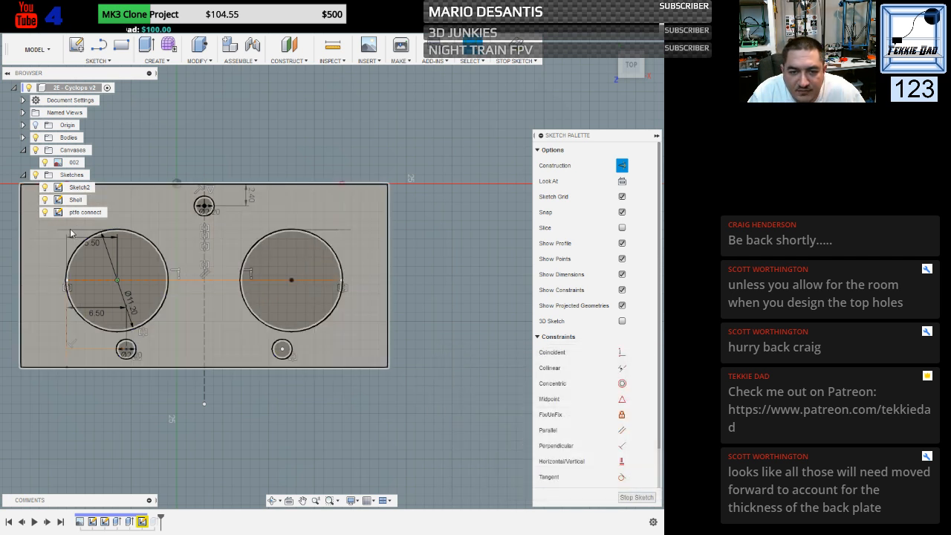
scroll(96, 244, "up", 4)
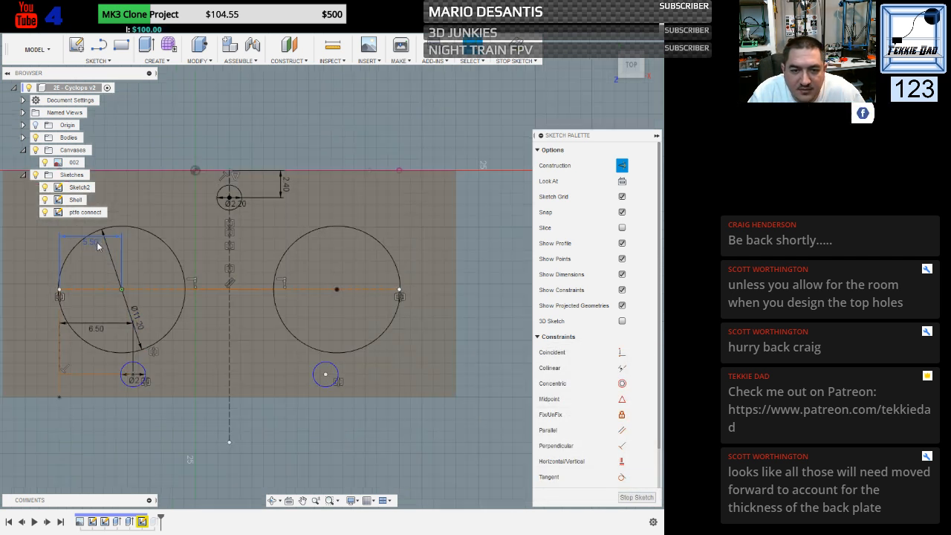
mouse_move(29, 247)
middle_mouse_down("shift")
mouse_move(23, 239)
mouse_move(35, 238)
middle_mouse_up("shift")
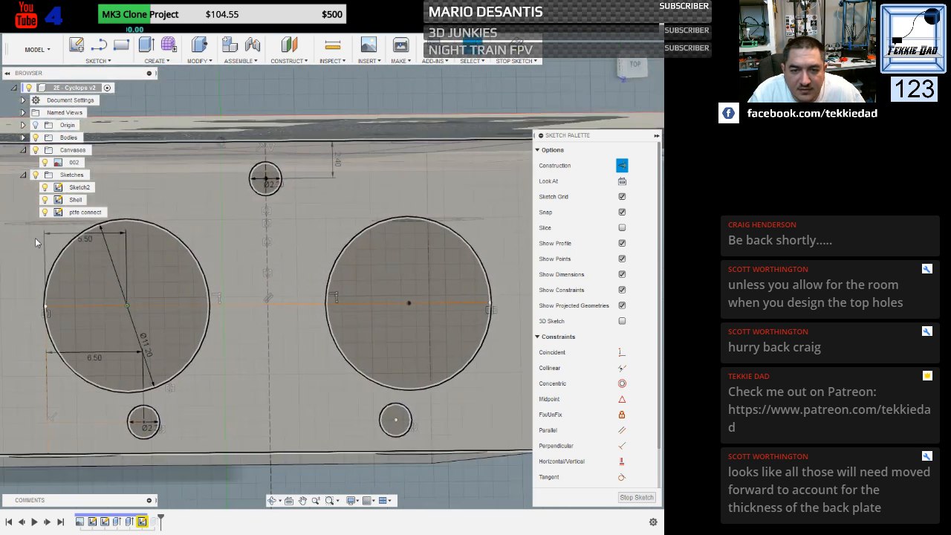
middle_click_drag(255, 371, 235, 367, "shift")
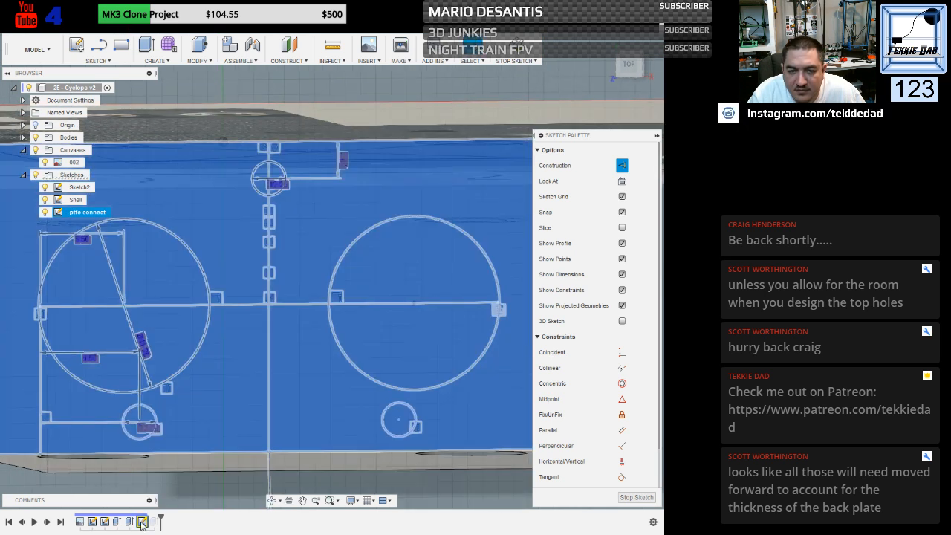
right_click(141, 522)
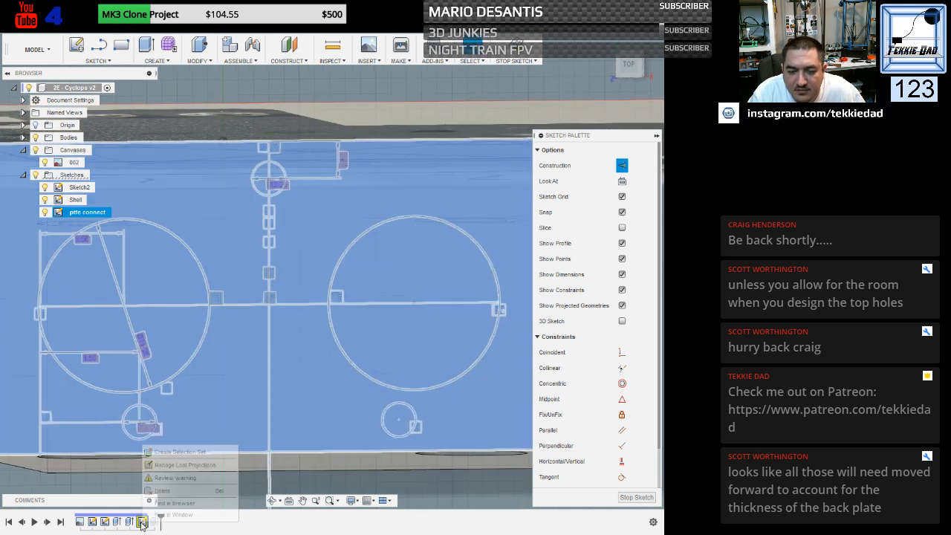
left_click(178, 482)
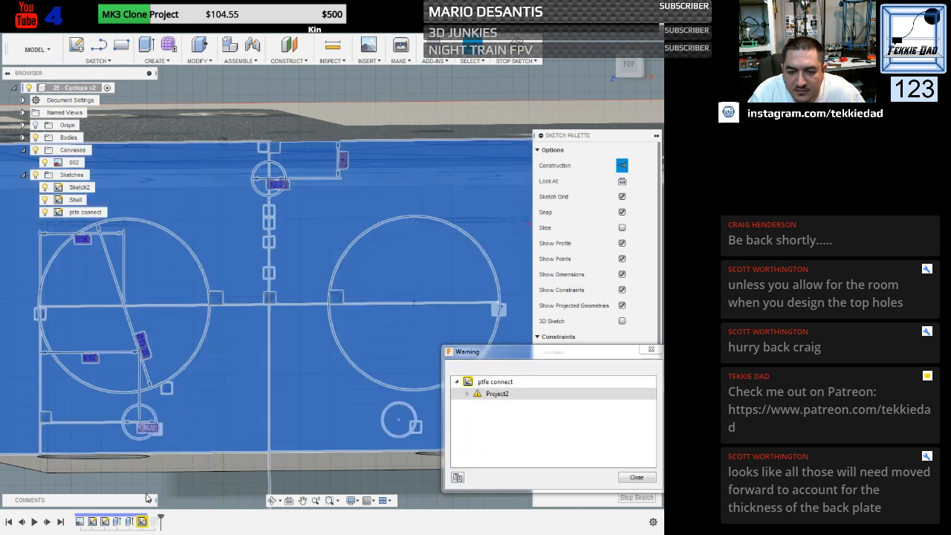
Examine the lost projection Point 1 of the ptfe connect sketch and the available repair options.
right_click(144, 521)
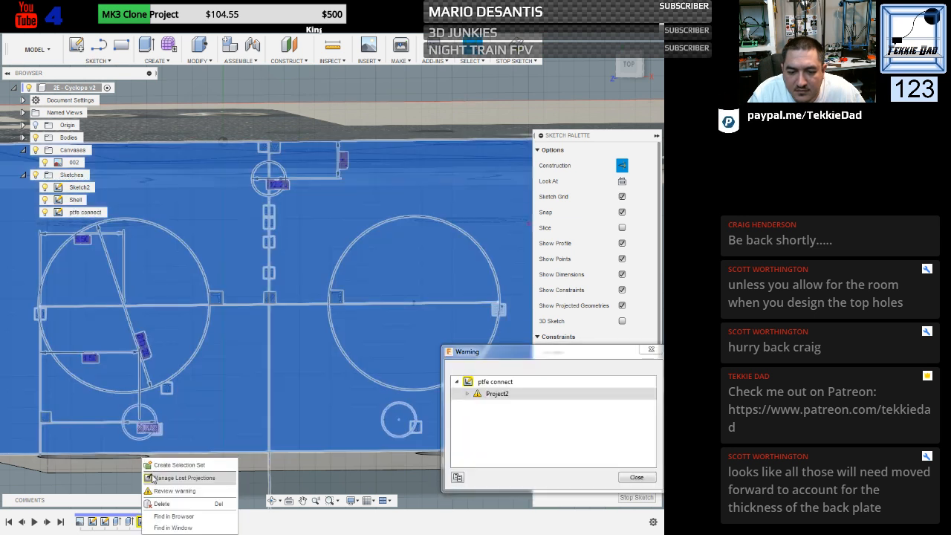
left_click(154, 477)
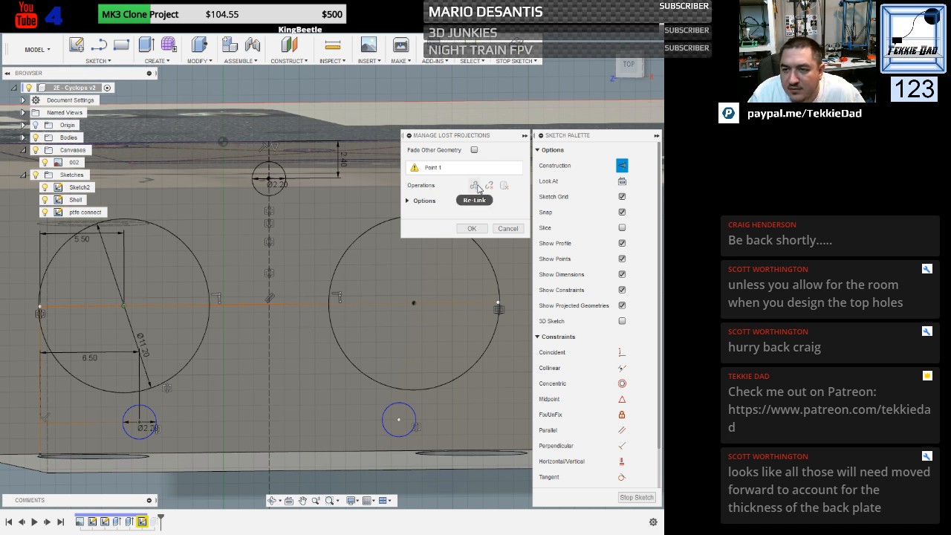
left_click(474, 150)
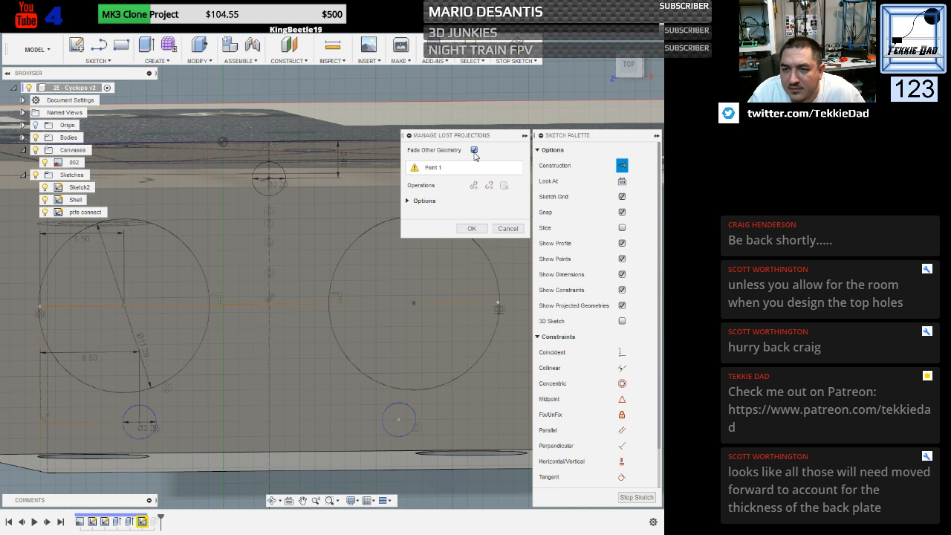
left_click(474, 151)
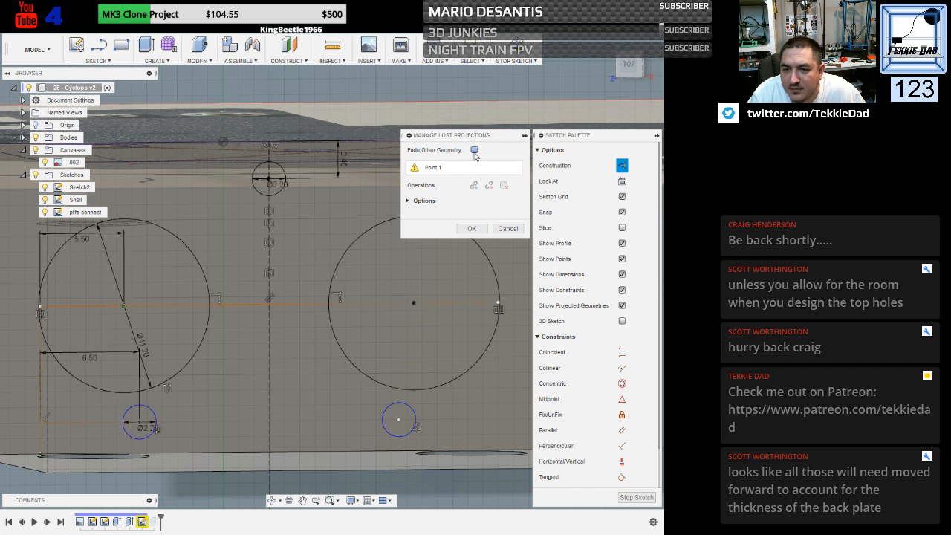
left_click(303, 502)
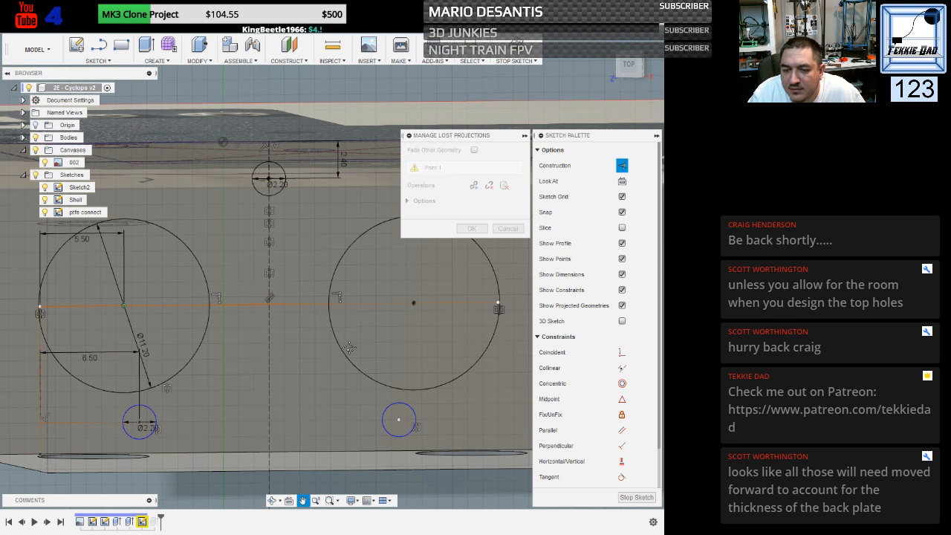
mouse_move(322, 329)
left_mouse_down()
mouse_move(269, 355)
mouse_move(235, 407)
mouse_move(246, 401)
mouse_move(312, 446)
mouse_move(338, 363)
left_mouse_up()
scroll(339, 363, "down", 3)
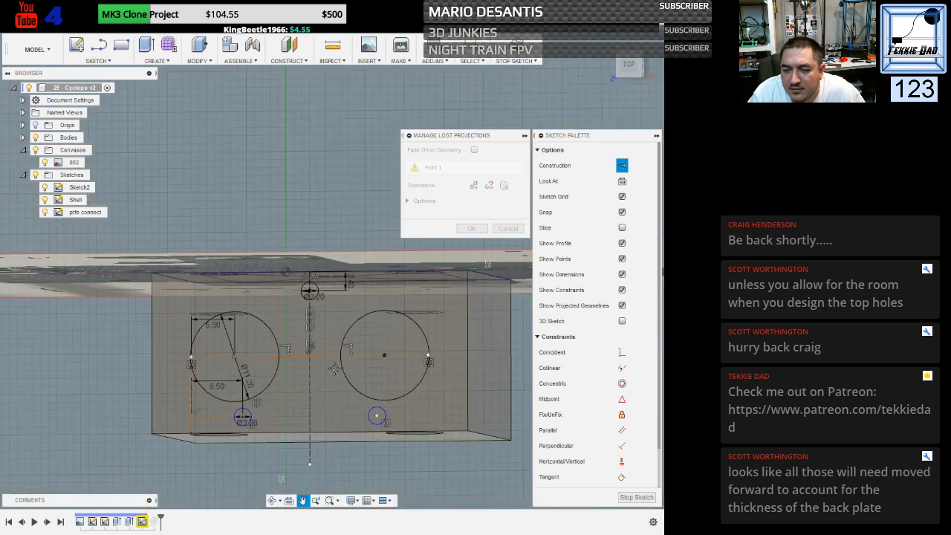
key("Escape")
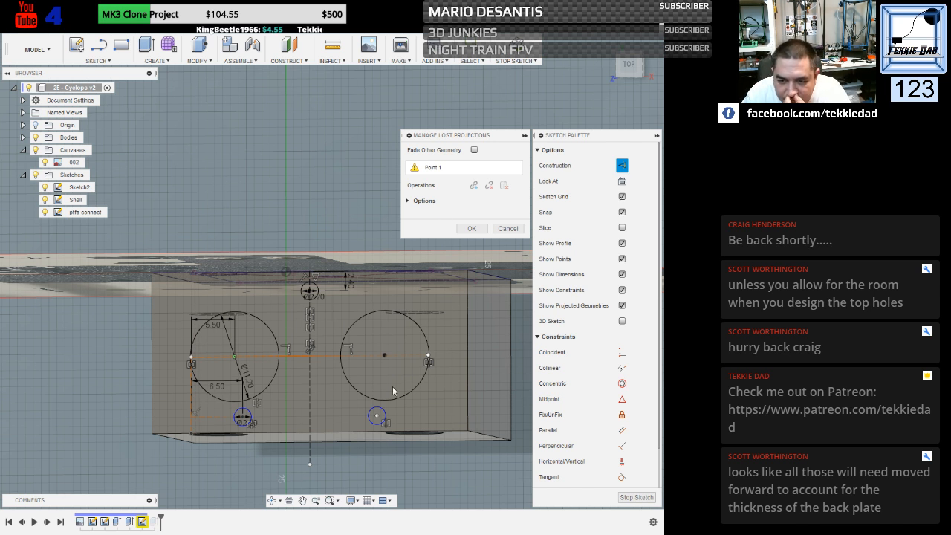
left_click(615, 90)
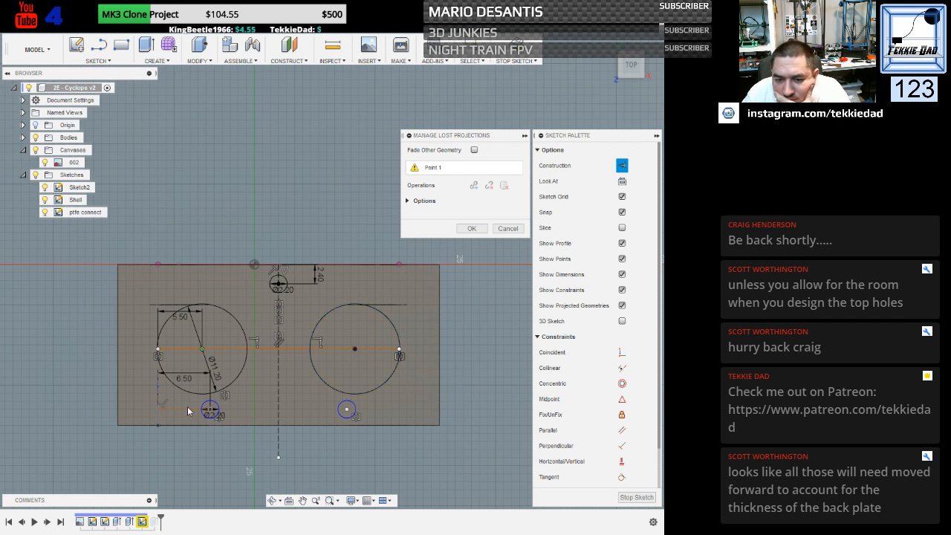
left_click(410, 201)
scroll(423, 206, "down", 1)
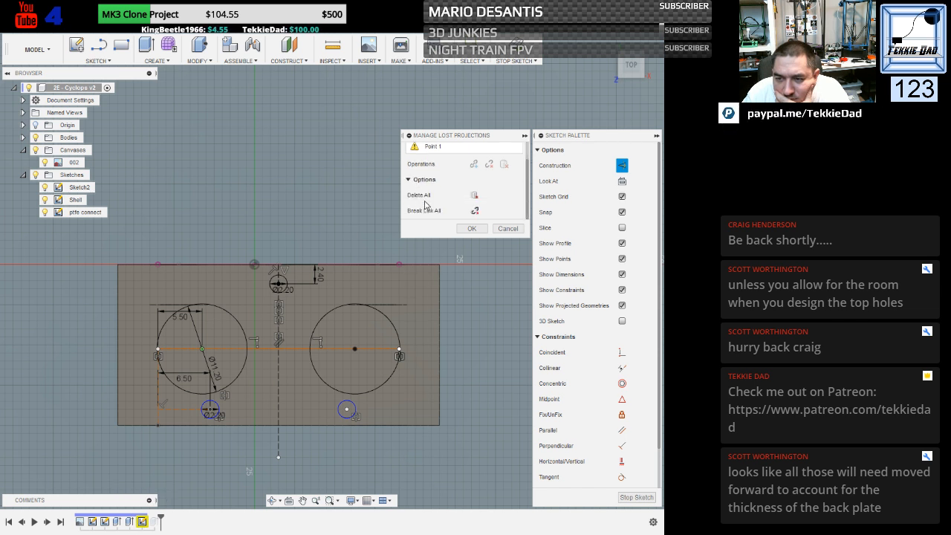
left_click(472, 229)
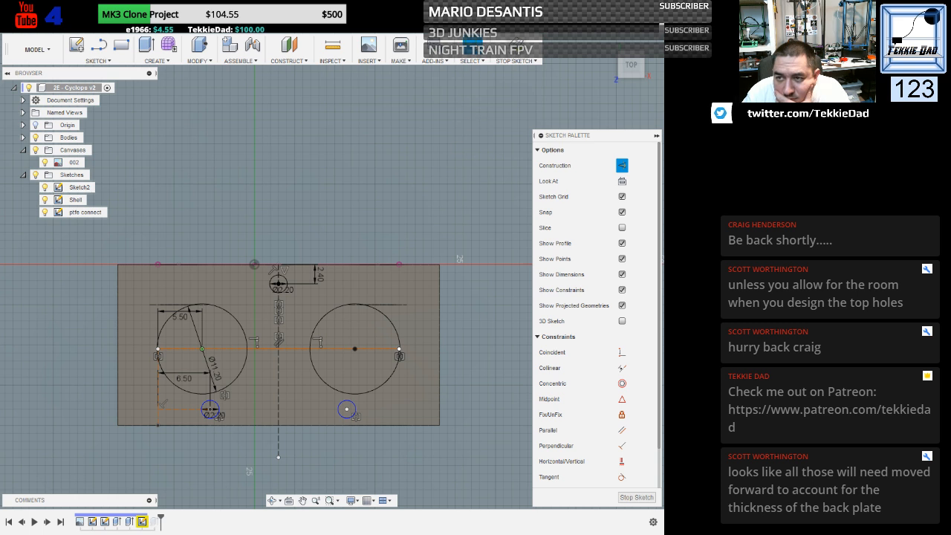
Finish the sketch and extrude-cut both 11.2 mm circles and all three 2.2 mm circles 10 mm down into the block.
left_click(516, 50)
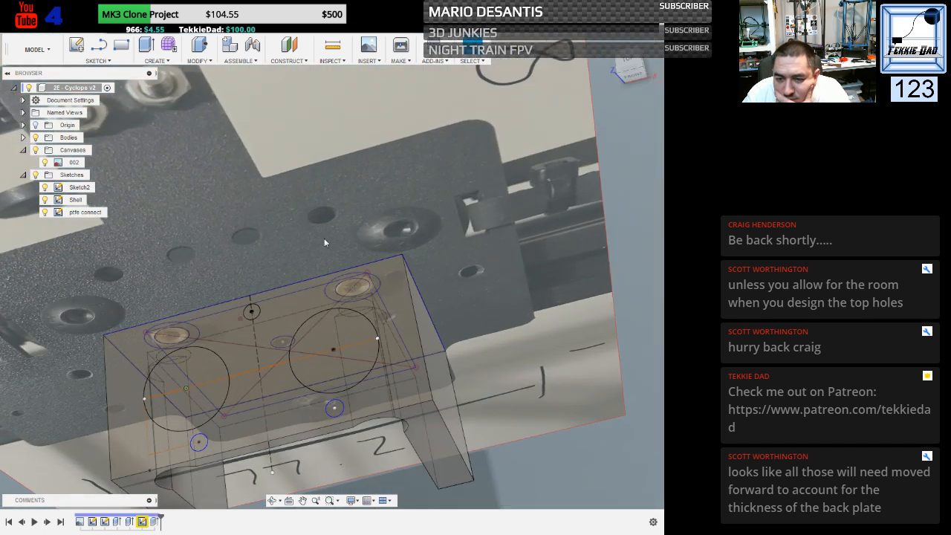
middle_click_drag(324, 238, 261, 218, "shift")
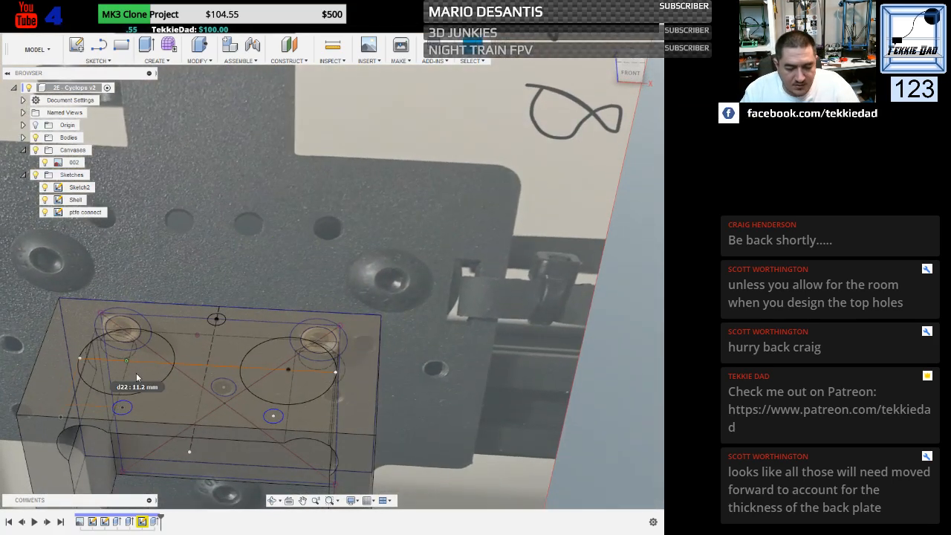
key("e")
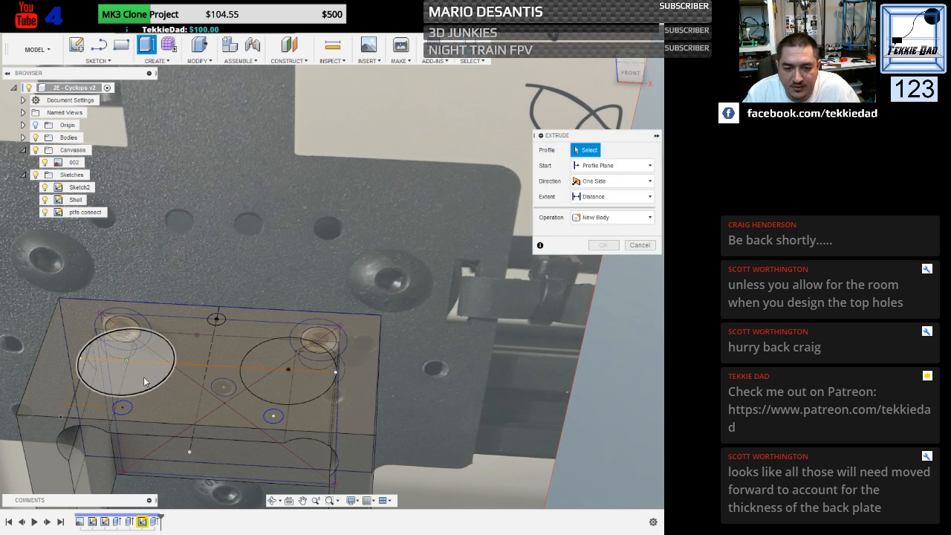
left_click(144, 382)
left_click(121, 410)
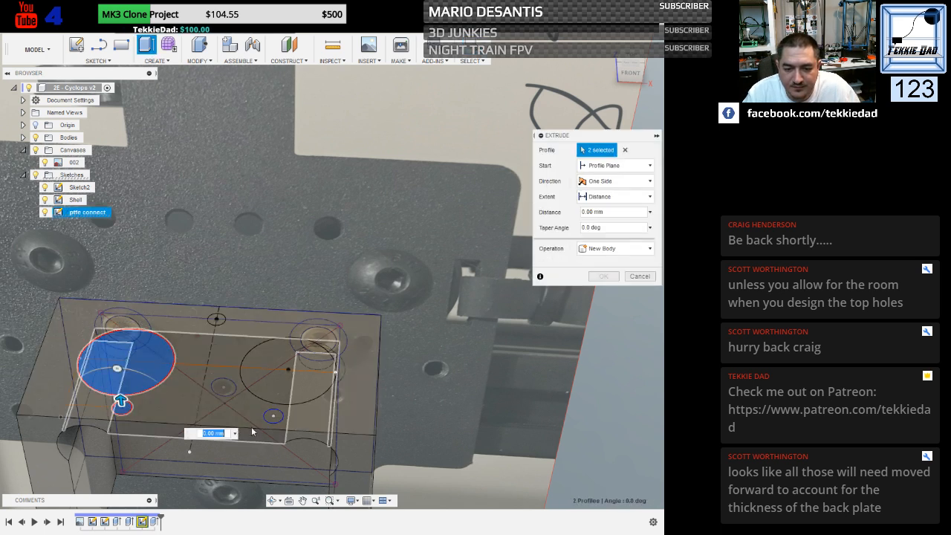
left_click(272, 417)
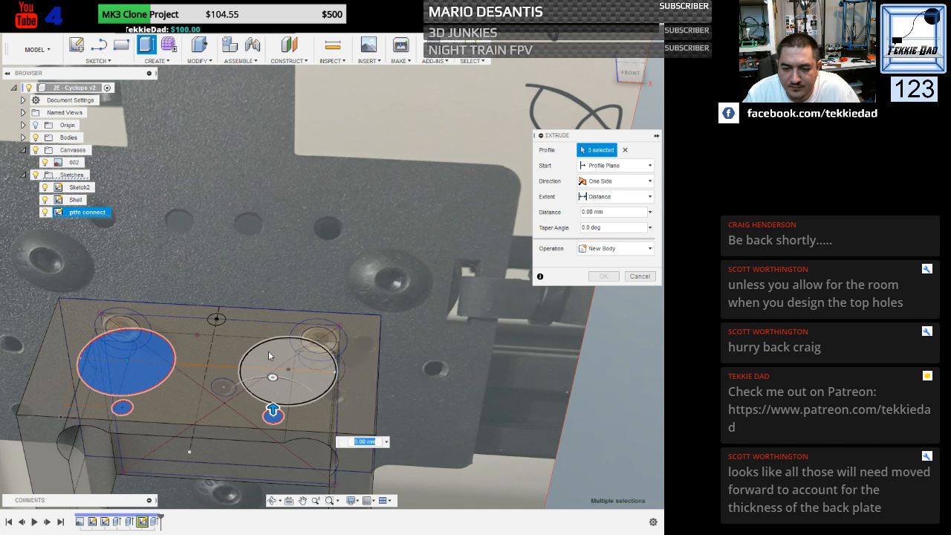
left_click(269, 353)
left_click(215, 320)
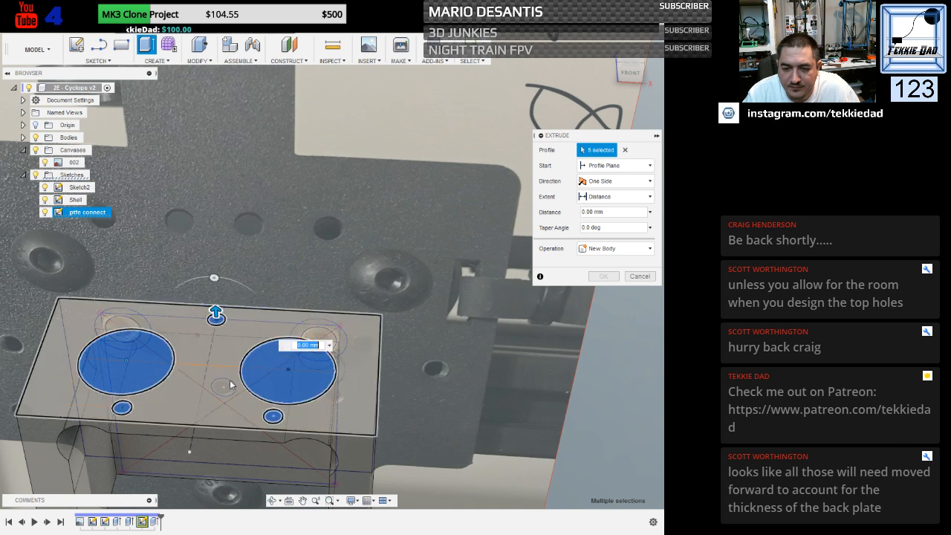
left_click(585, 212)
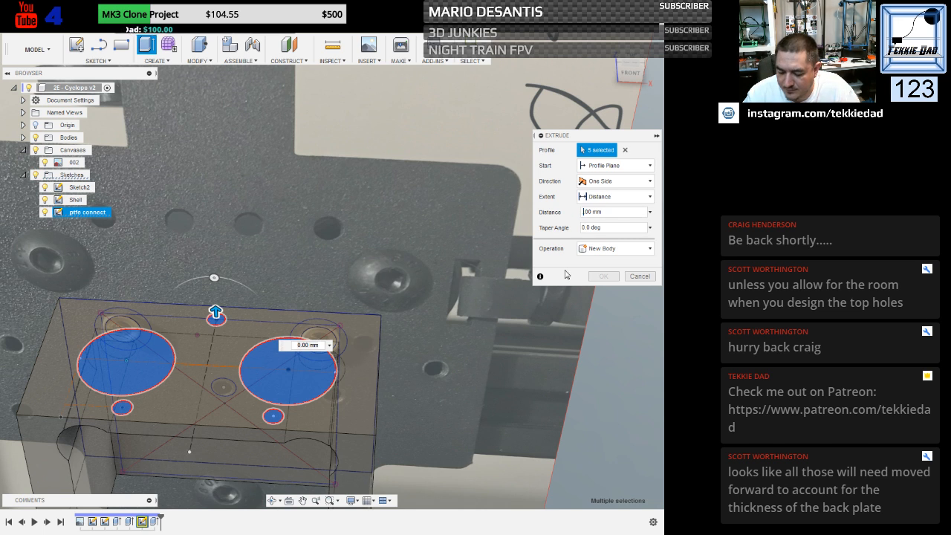
type(".10")
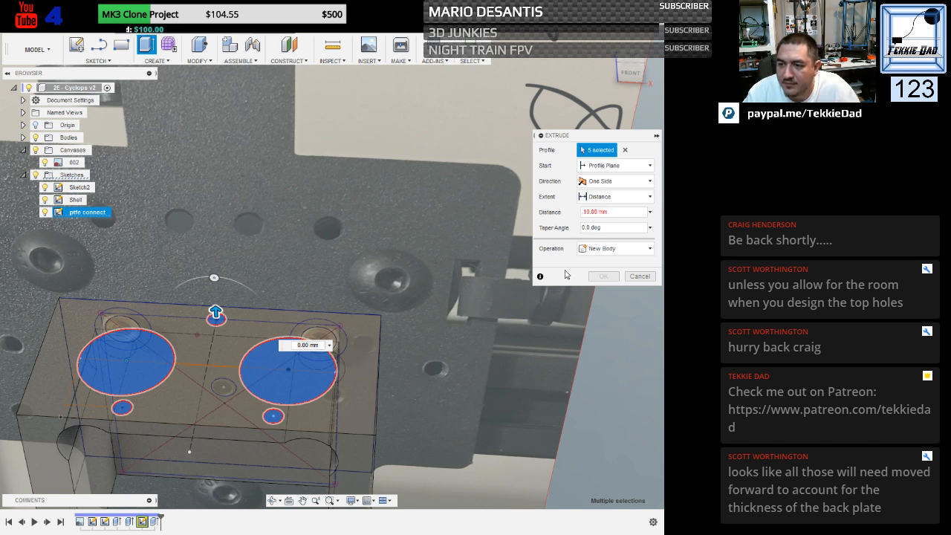
type("-")
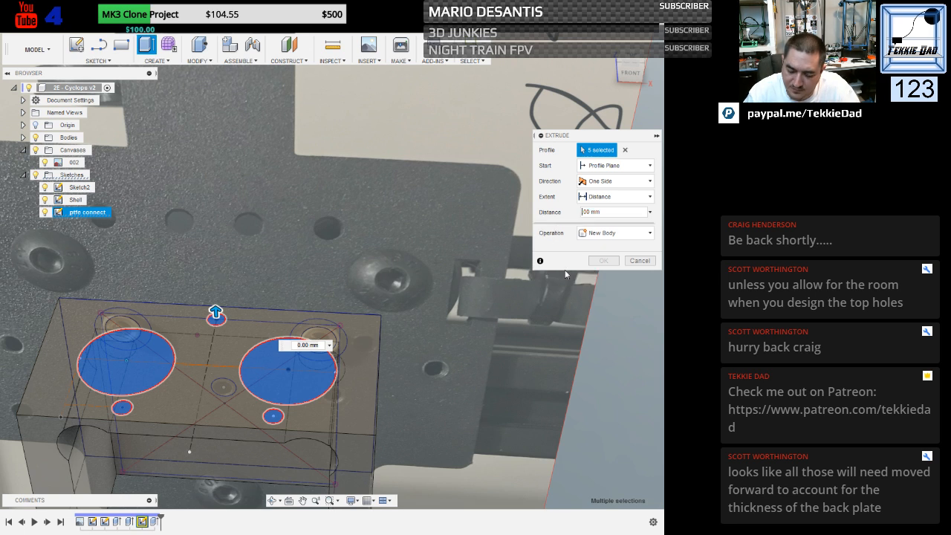
type("0.")
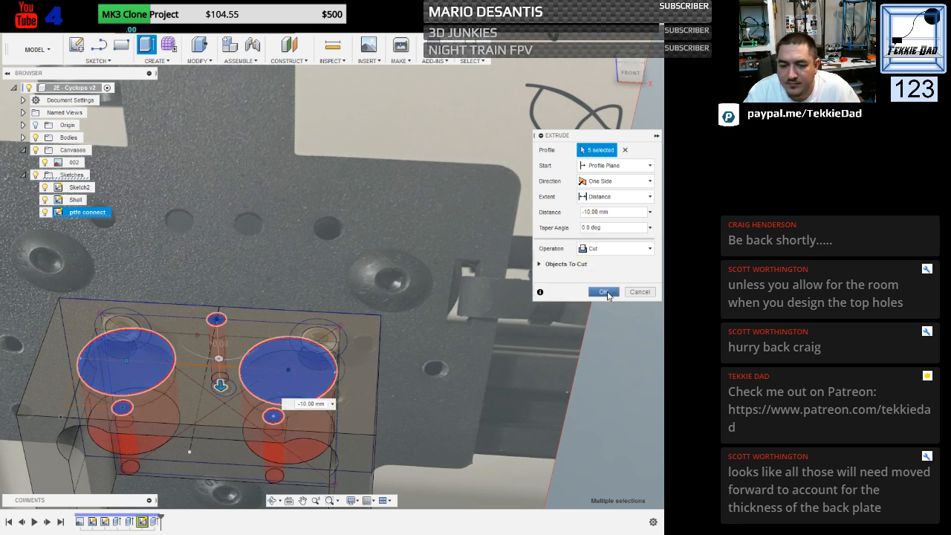
left_click(603, 292)
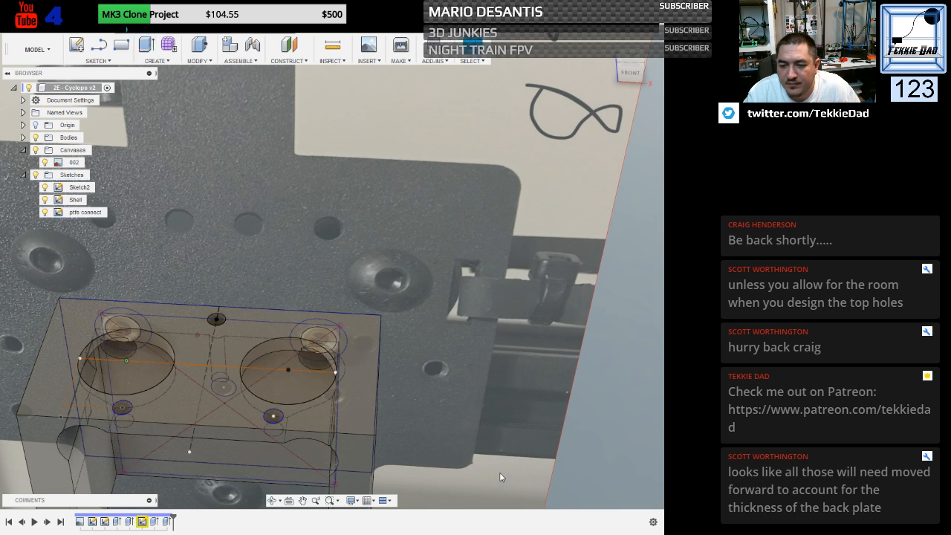
Hide the 002 canvas and examine the newly cut holes from the underside and the top of the block.
middle_click_drag(584, 469, 567, 442, "shift")
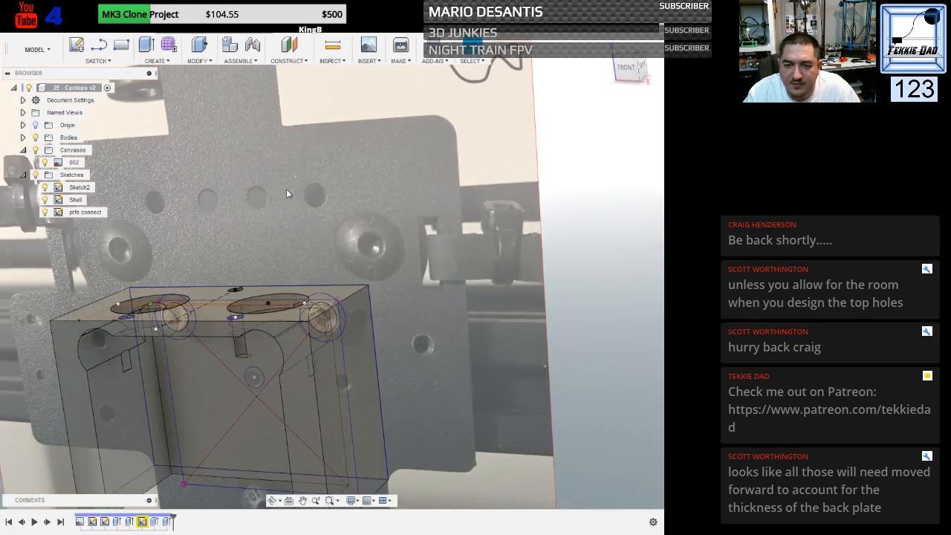
left_click(303, 500)
left_click_drag(246, 223, 403, 93)
key("Escape")
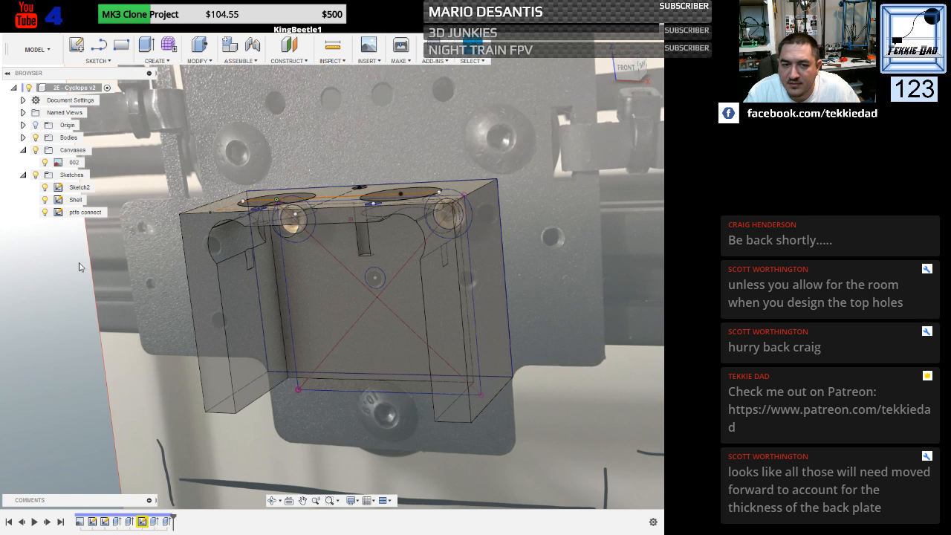
left_click(45, 162)
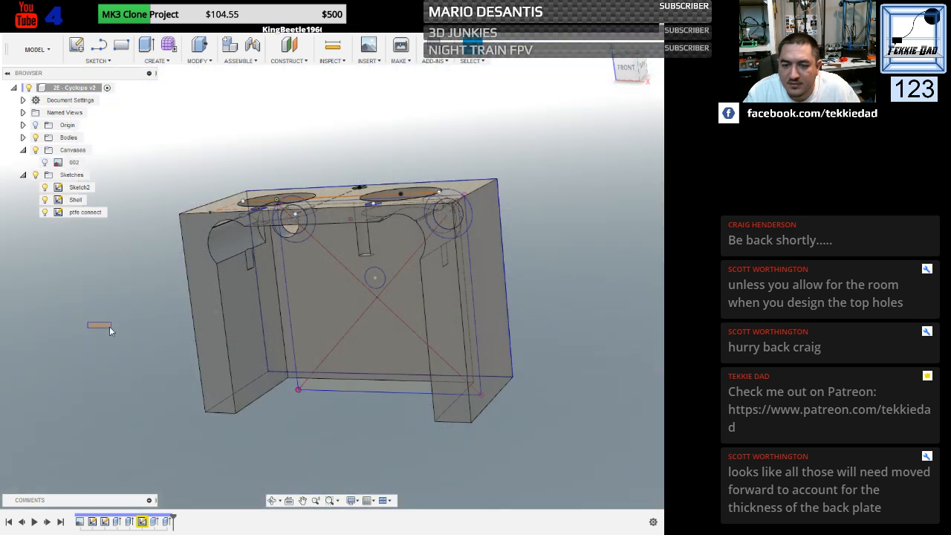
right_click(135, 306)
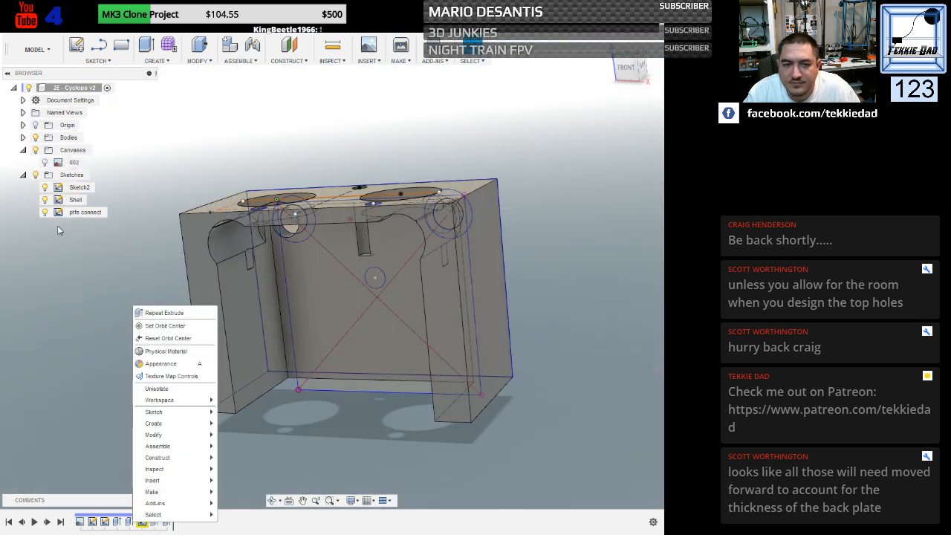
left_click(102, 297)
left_click_drag(124, 304, 116, 227)
key("Escape")
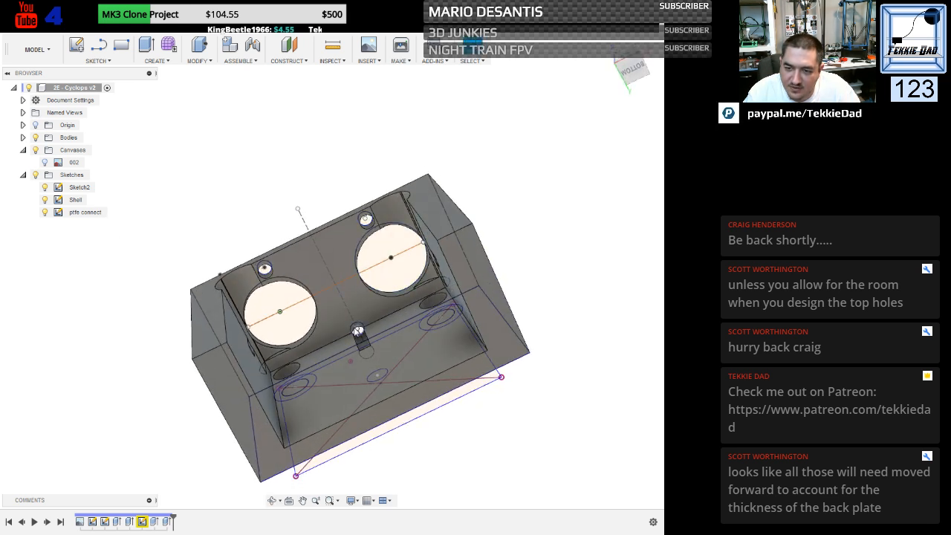
middle_click_drag(553, 212, 510, 356, "shift")
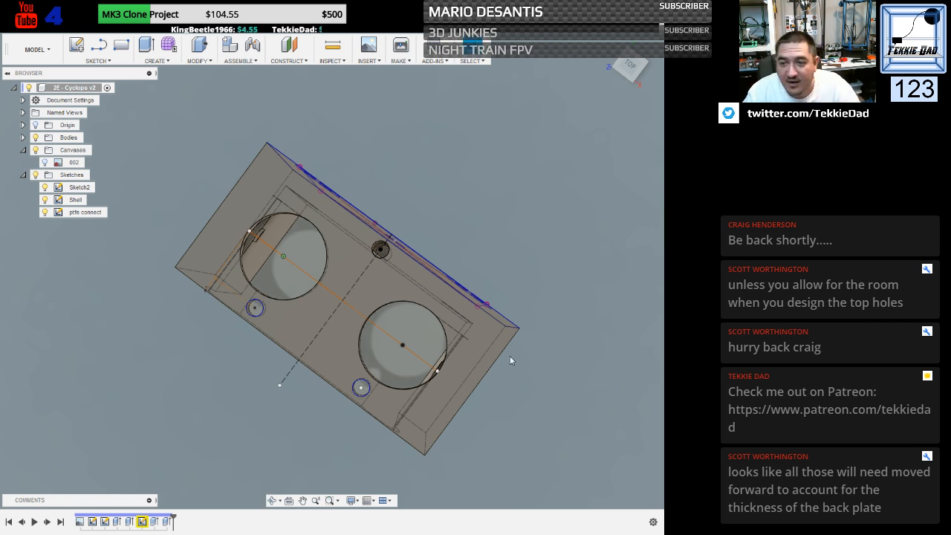
middle_click_drag(539, 269, 535, 266, "shift")
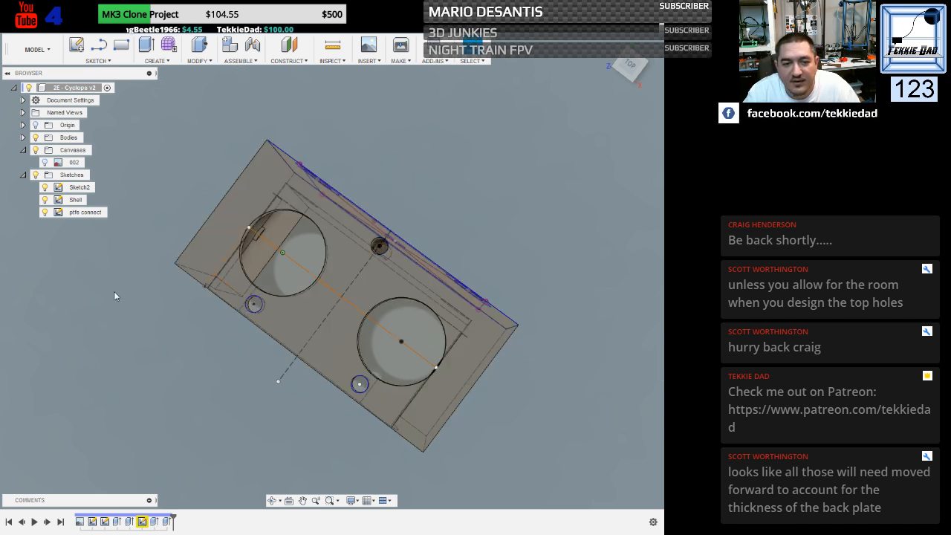
Reopen the ptfe connect sketch for editing, viewed straight from the top.
left_click(76, 213)
right_click(76, 212)
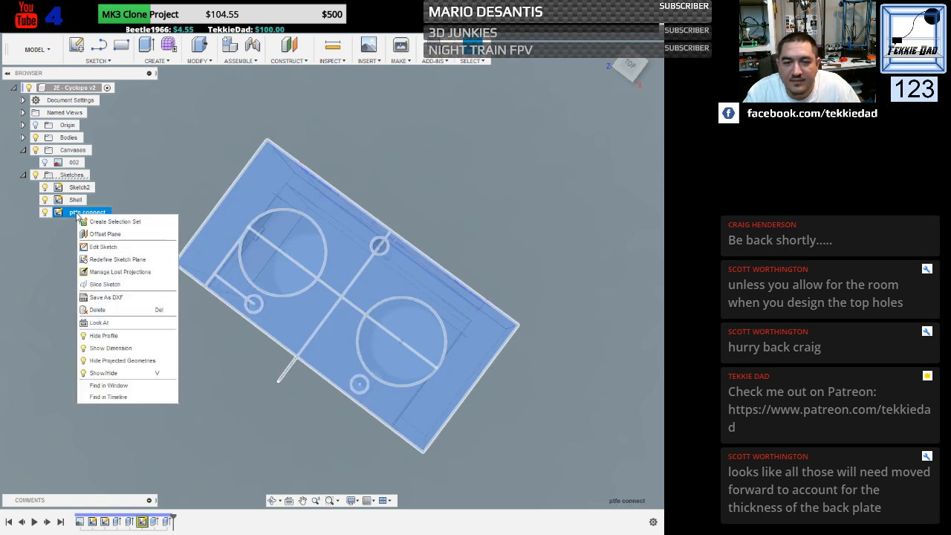
left_click(104, 247)
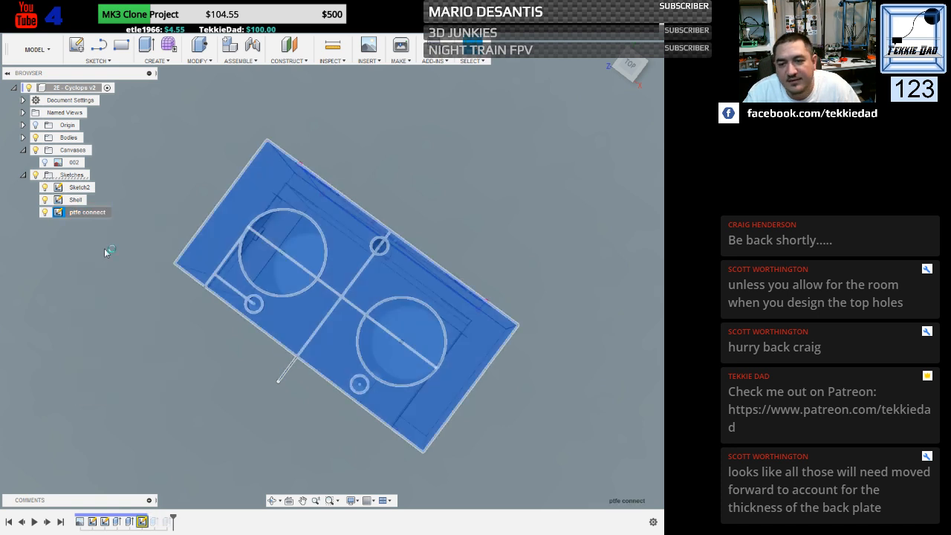
mouse_move(82, 303)
middle_mouse_down("shift")
mouse_move(102, 303)
mouse_move(47, 298)
mouse_move(73, 304)
middle_mouse_up("shift")
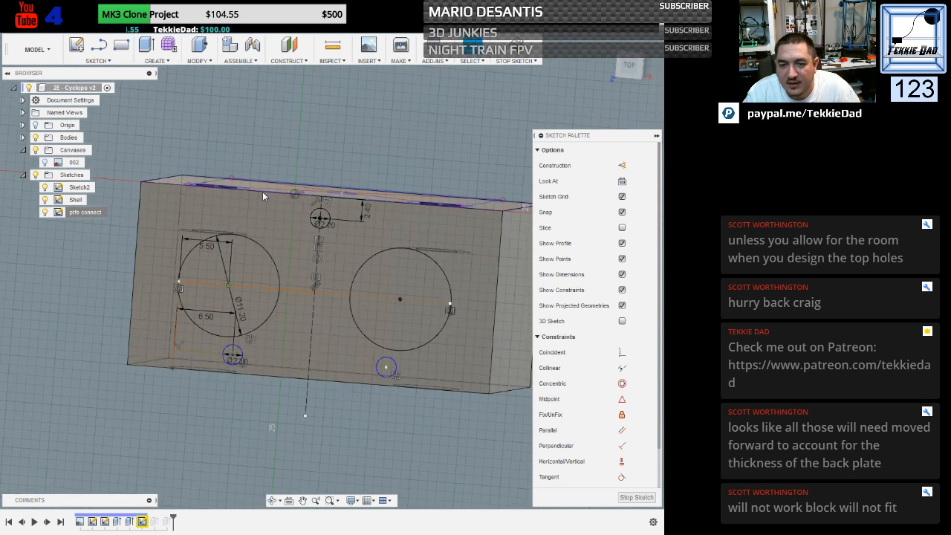
middle_click_drag(286, 230, 292, 190, "shift")
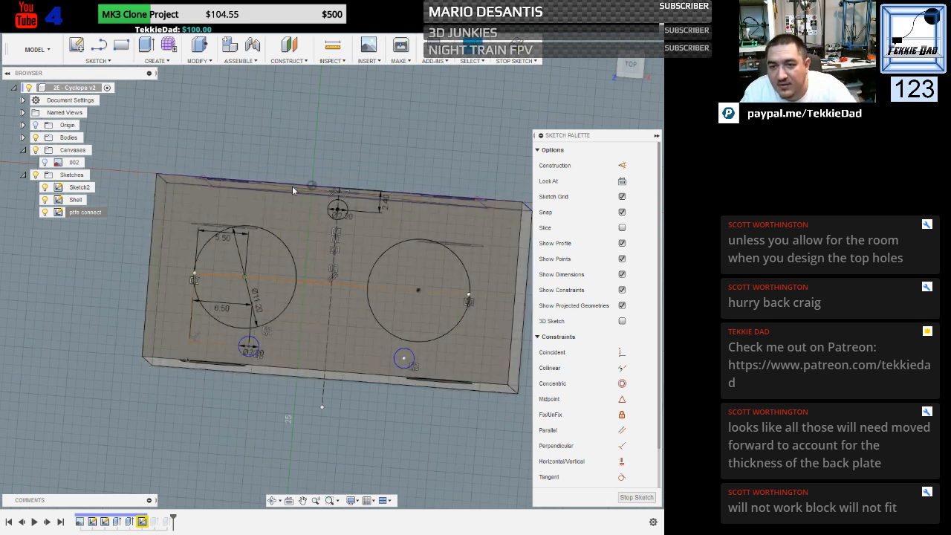
left_click(631, 65)
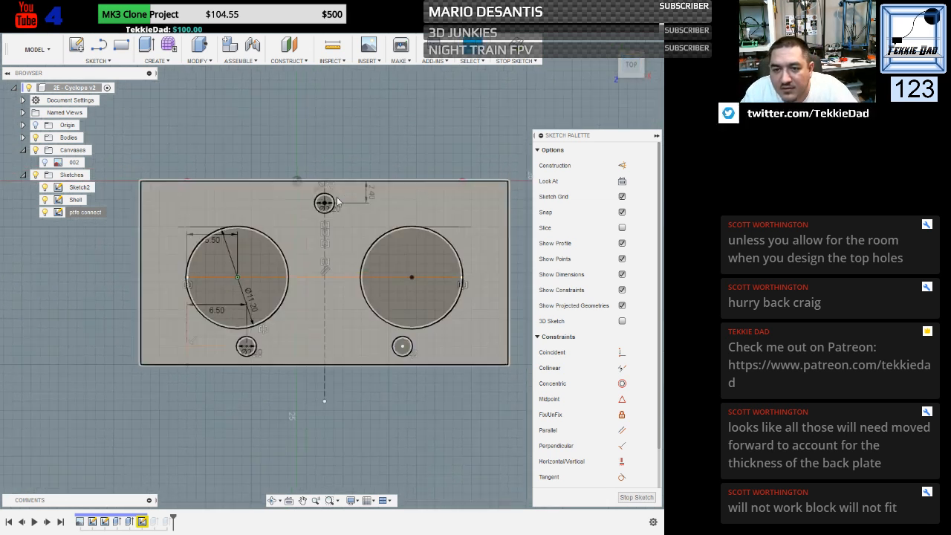
Draw a 3 mm vertical line inward from the block's back edge, beside the center 2.2 mm circle.
key("l")
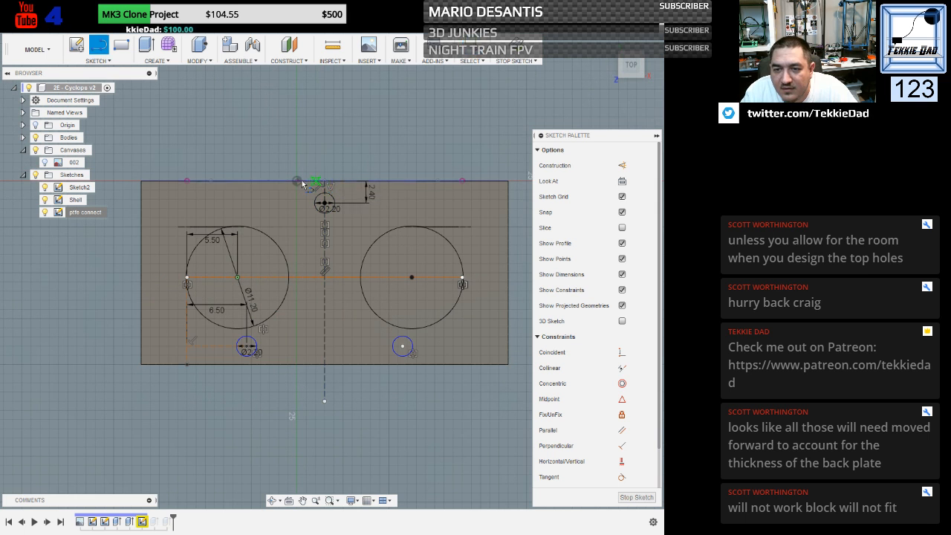
left_click(280, 182)
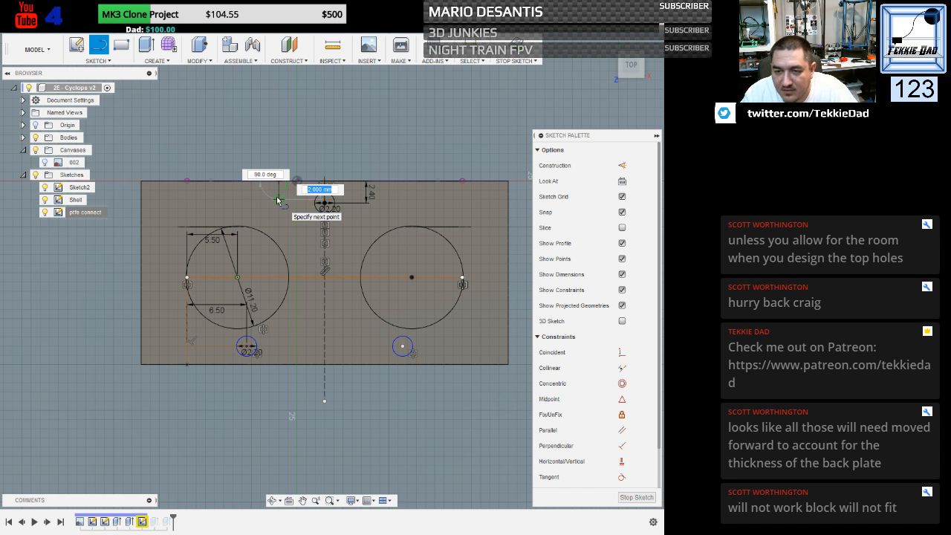
type("3")
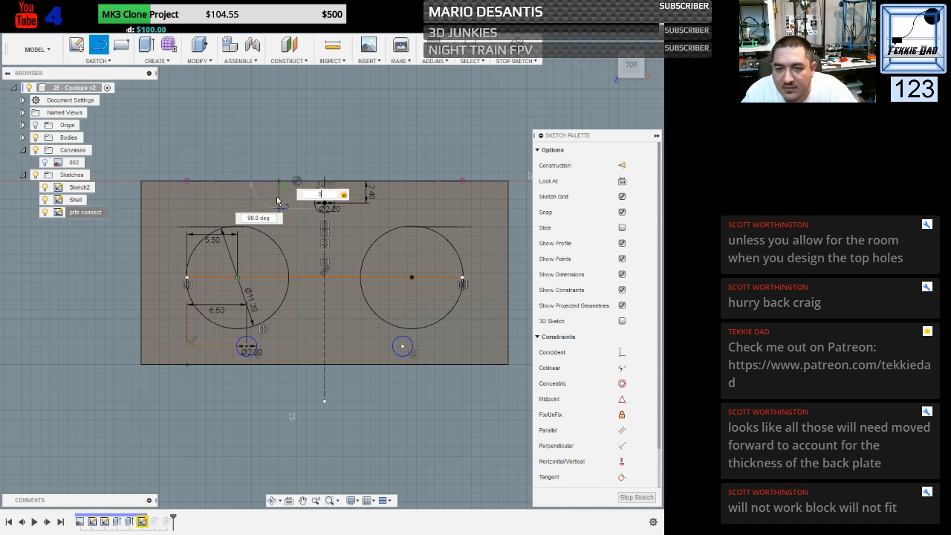
key("Return")
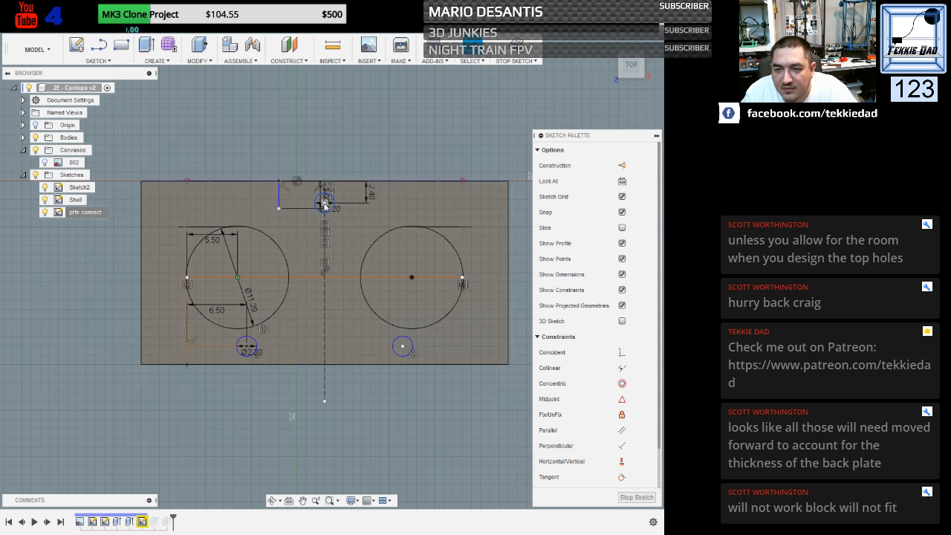
Set the center 2.2 mm circle's distance from the block's back edge to 5.4 mm.
left_click(325, 203)
left_click(367, 190)
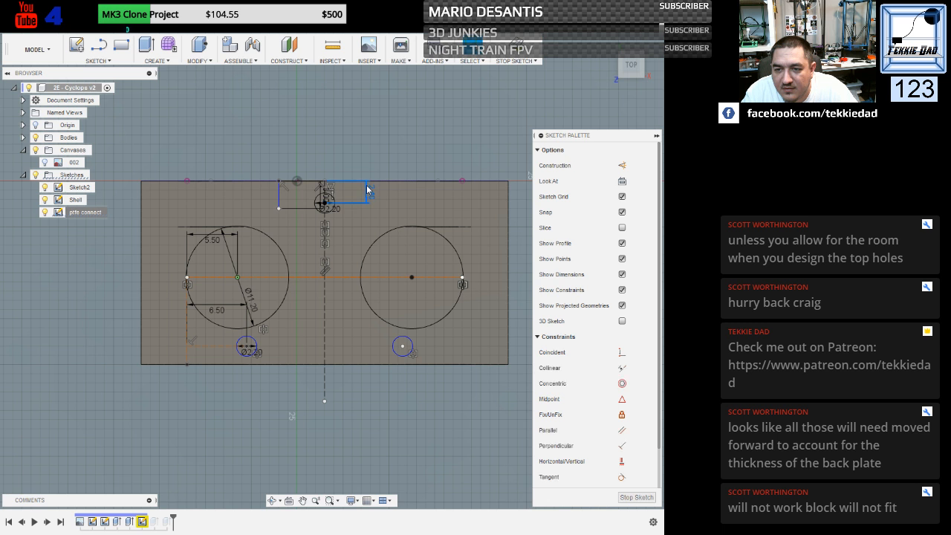
double_click(368, 189)
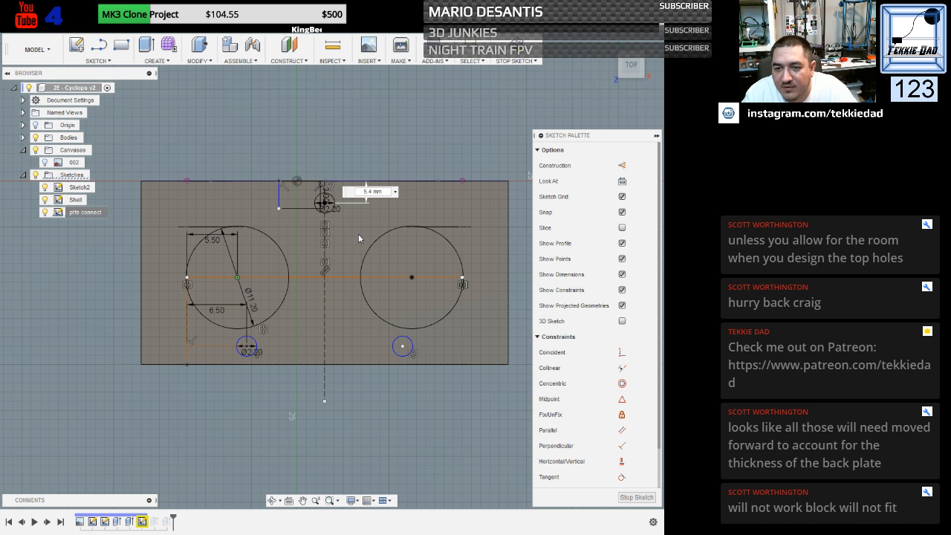
key("Return")
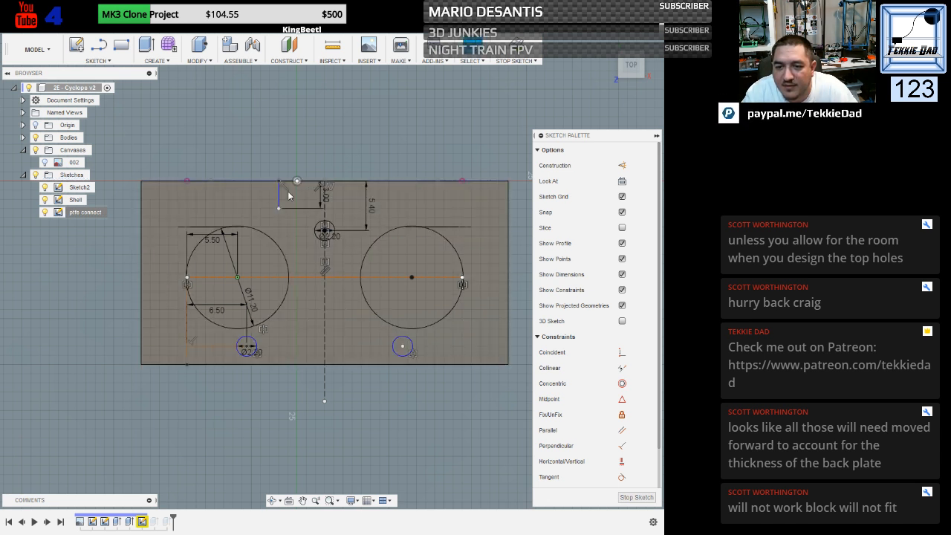
Delete the 3 mm vertical line beside the center circle and finish the sketch.
key("Escape")
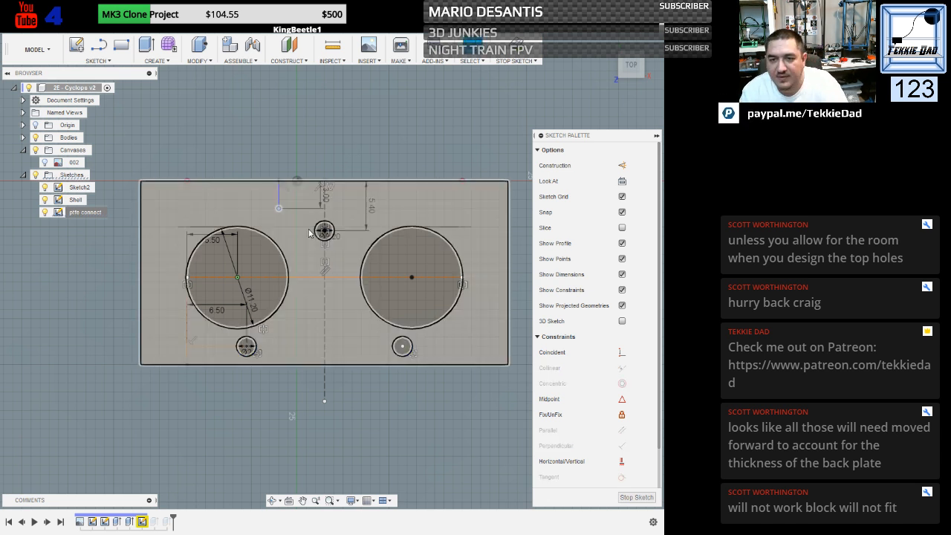
key("Delete")
left_click(279, 195)
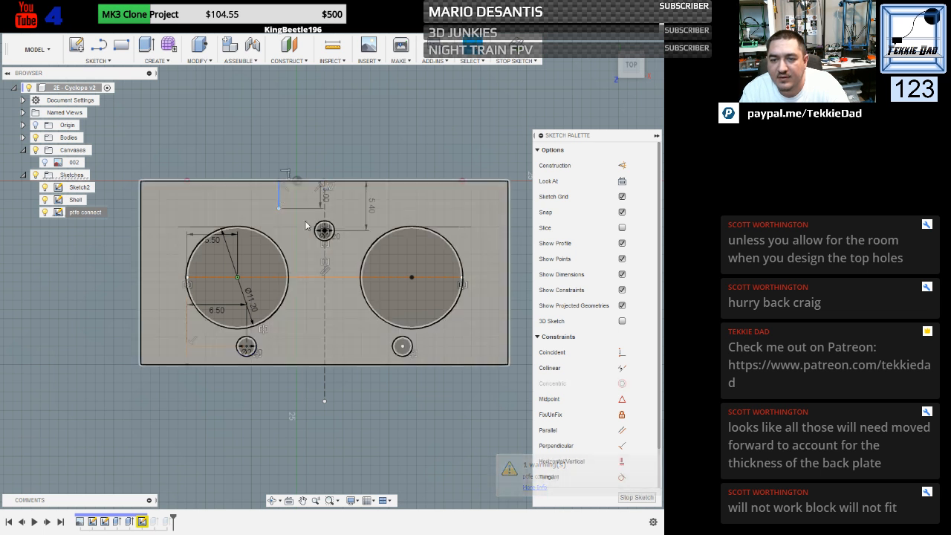
key("Delete")
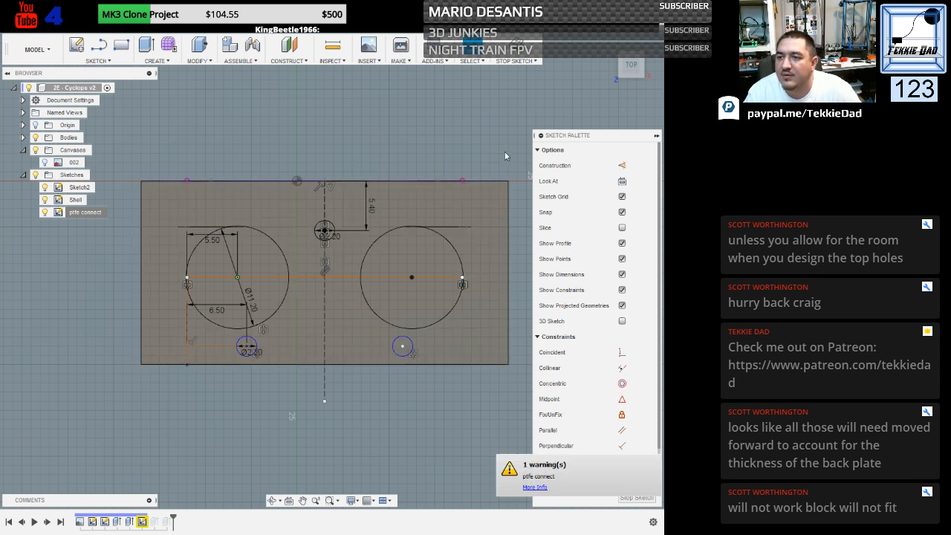
left_click(510, 46)
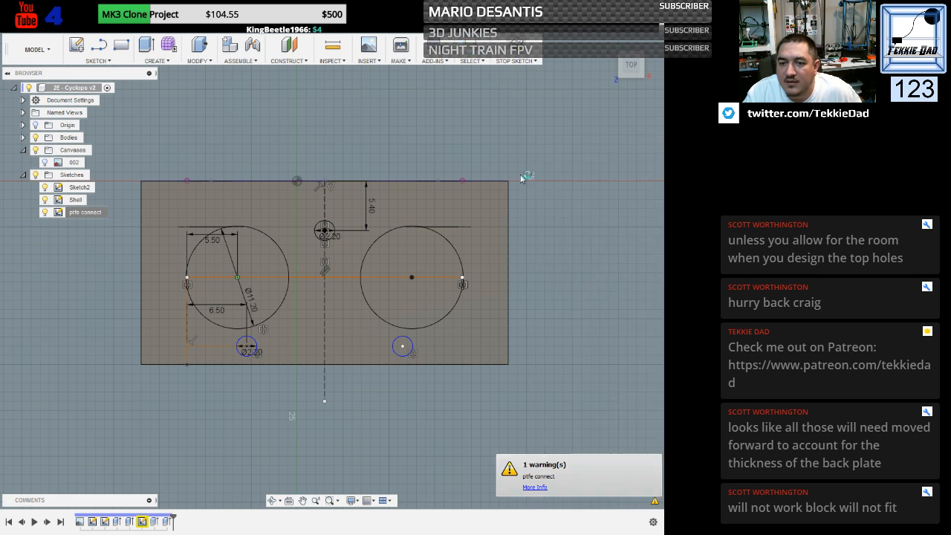
middle_click_drag(516, 234, 521, 191, "shift")
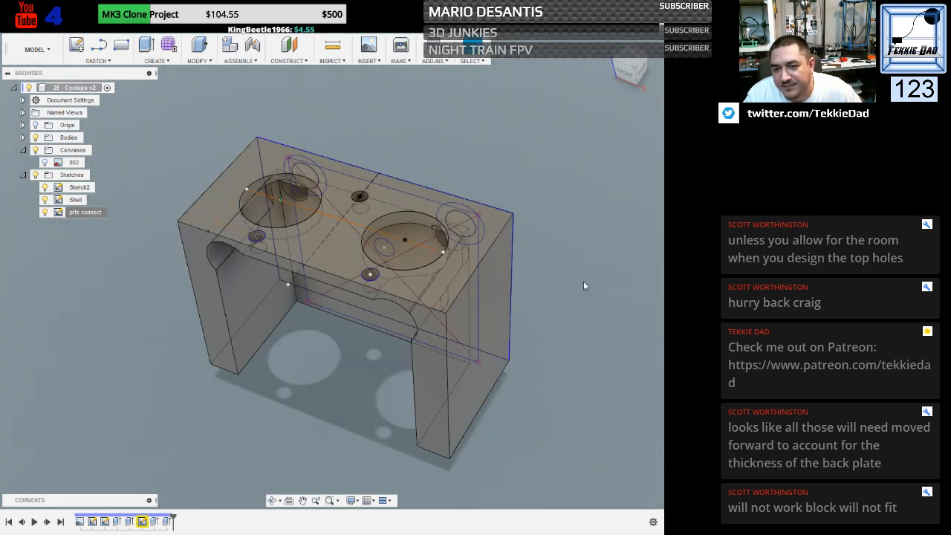
Start a new sketch on the outer right side face of the block.
left_click(395, 242)
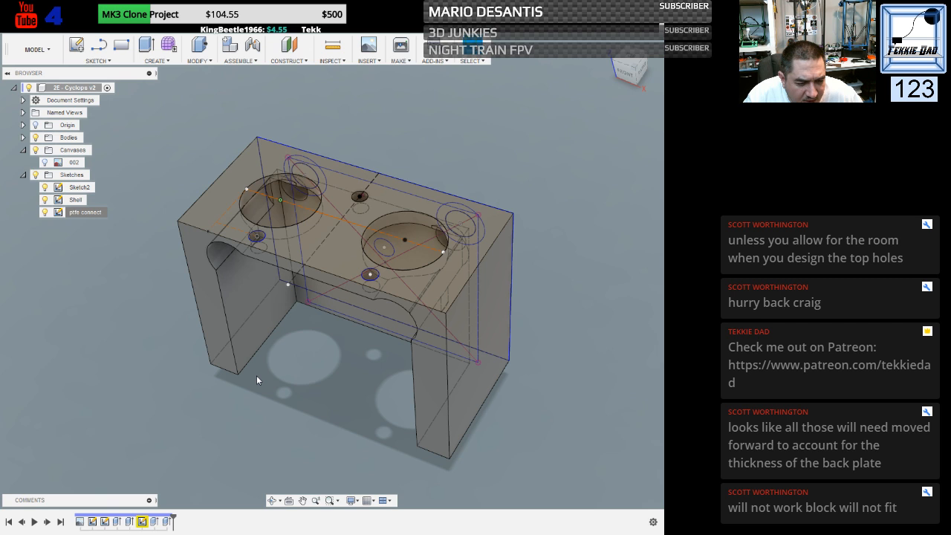
middle_click_drag(235, 417, 263, 376, "shift")
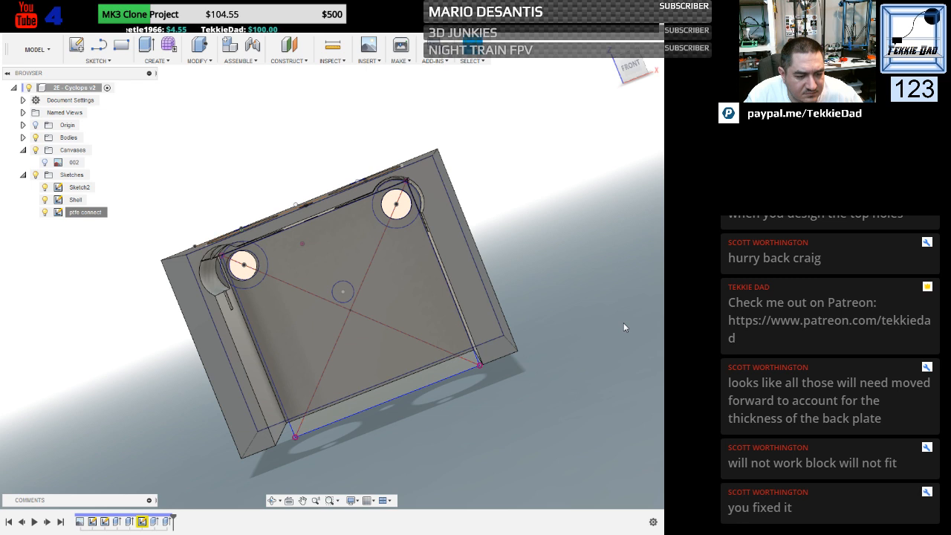
middle_click_drag(634, 300, 446, 186, "shift")
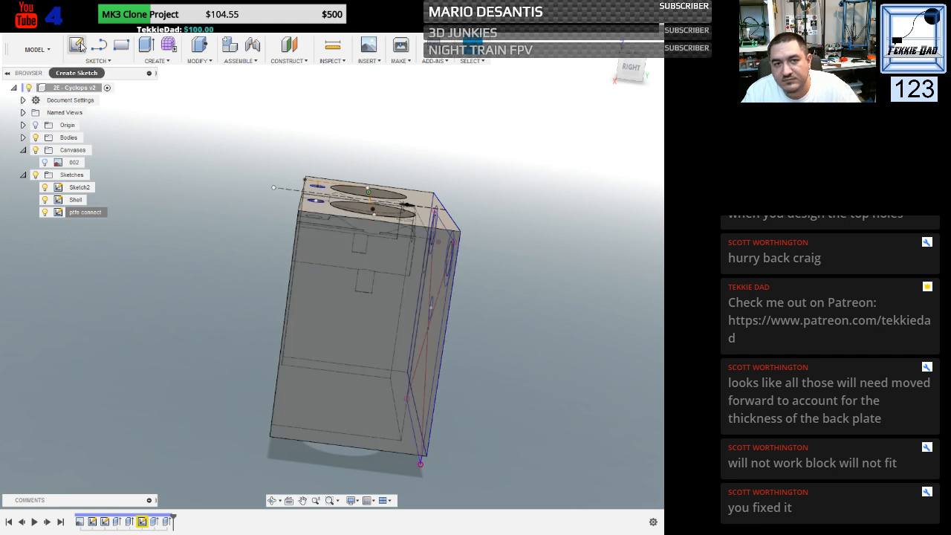
left_click(78, 45)
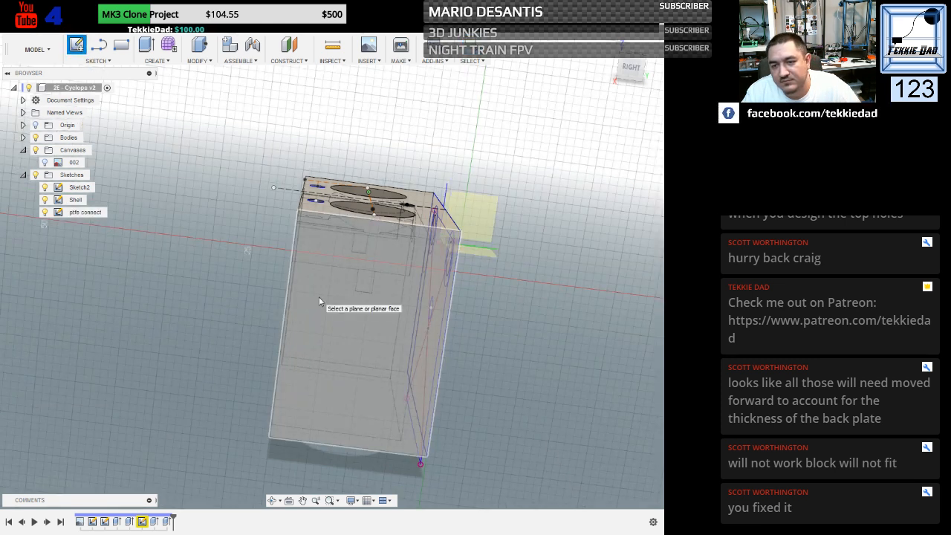
left_click(319, 300)
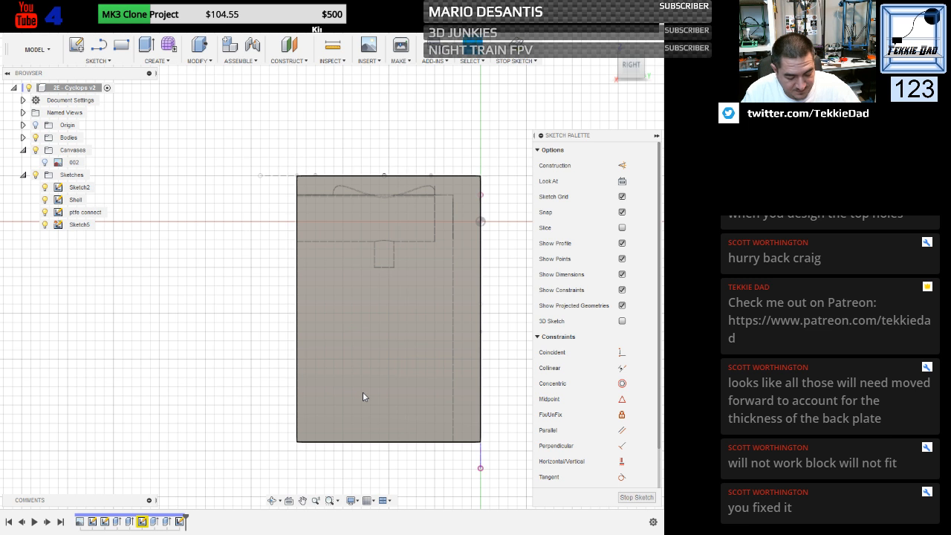
Draw a 7 mm wide, 25 mm high two-point rectangle down the side face, starting just inside its front edge at the inner top line.
key("s")
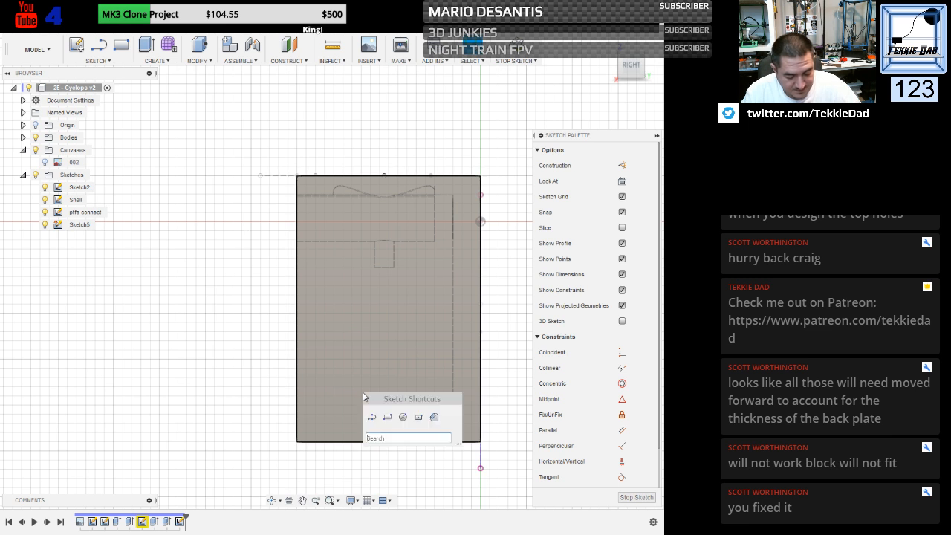
left_click(419, 418)
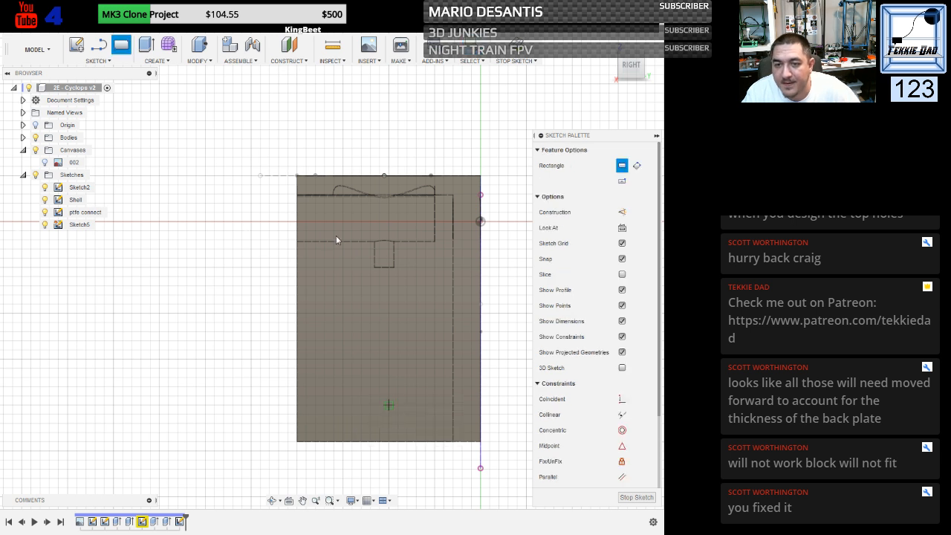
left_click(306, 194)
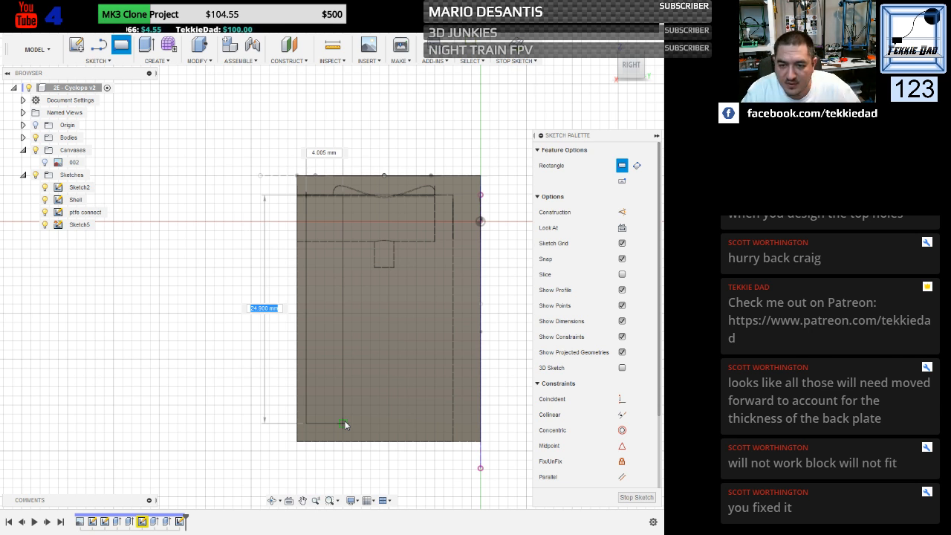
type("25")
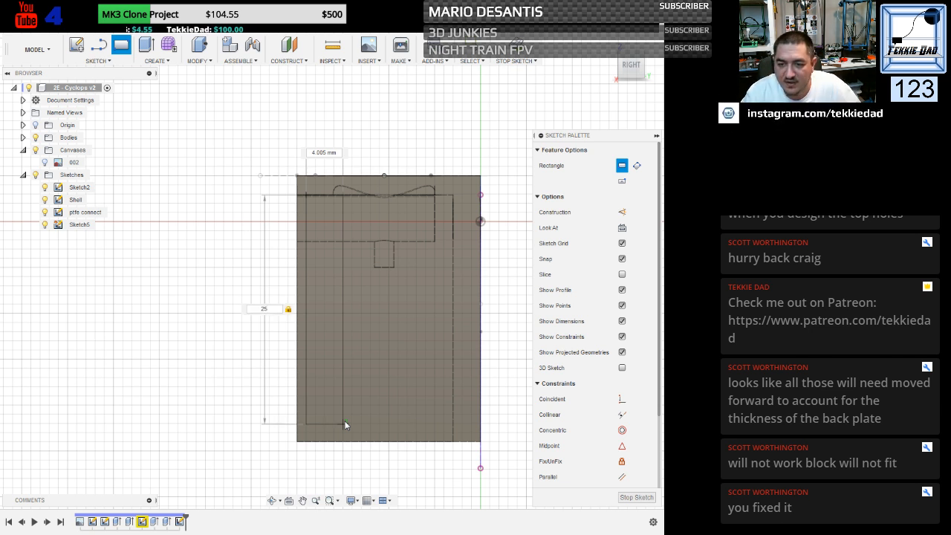
key("Tab")
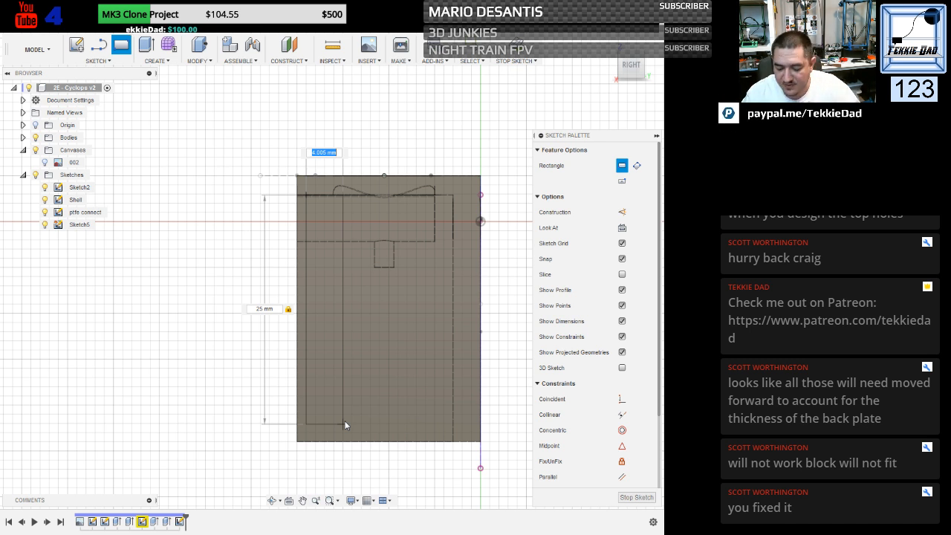
type("7")
key("Tab")
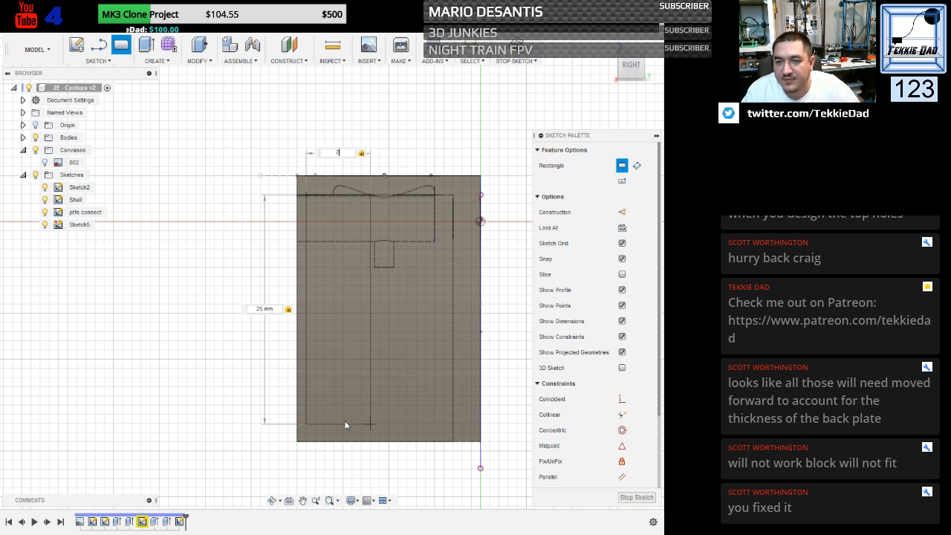
key("Return")
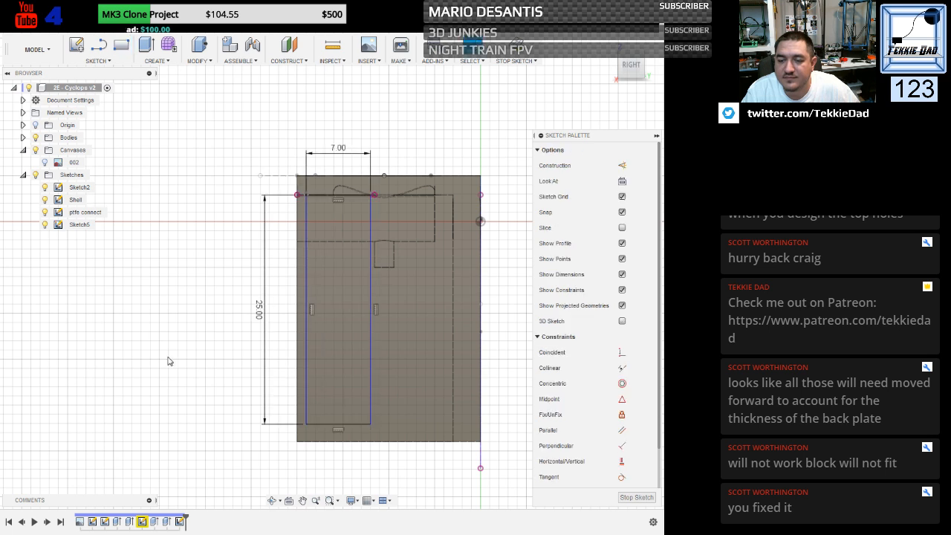
Draw a vertical overall slot 7 mm wide inside the rectangle, from its top edge's midpoint to its bottom edge's midpoint.
mouse_move(188, 327)
middle_mouse_down("shift")
mouse_move(195, 335)
mouse_move(191, 329)
middle_mouse_up("shift")
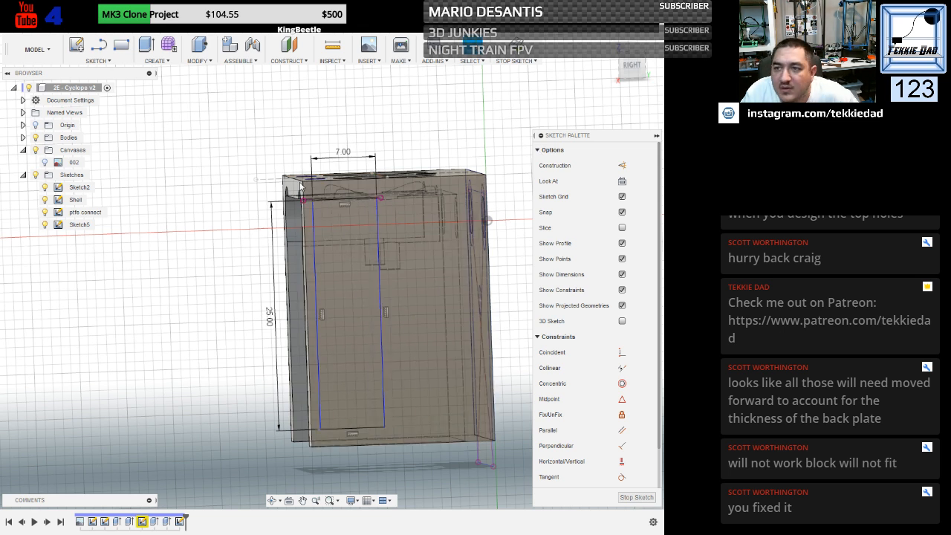
scroll(395, 349, "up", 2)
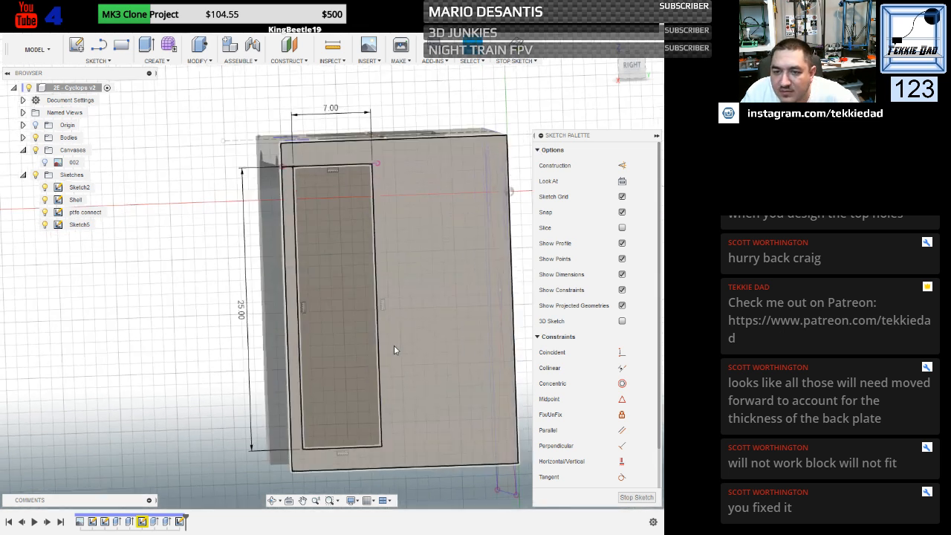
middle_click_drag(424, 383, 462, 395, "shift")
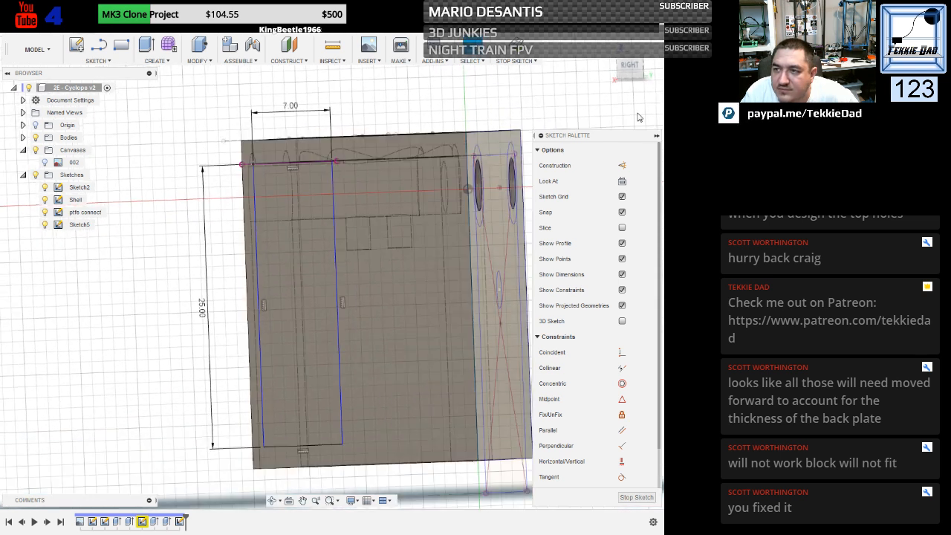
left_click(629, 65)
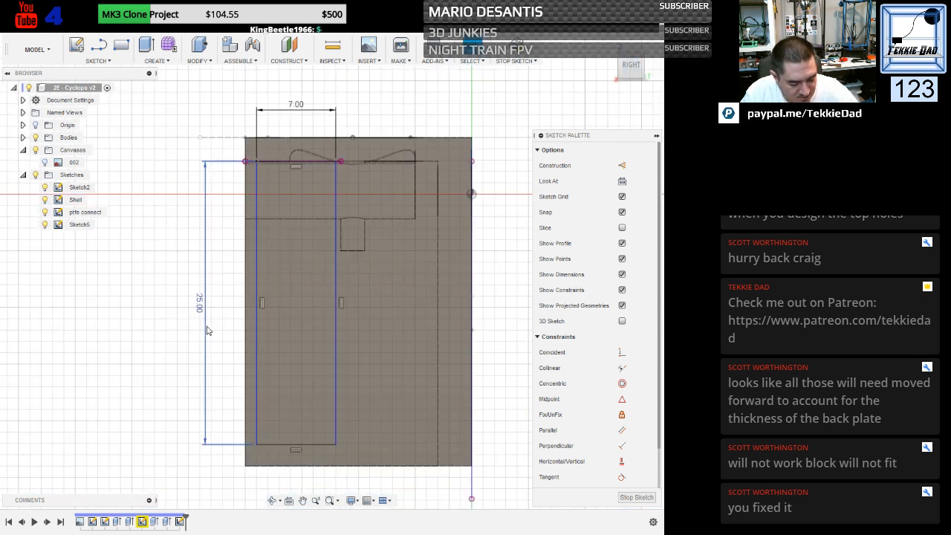
key("s")
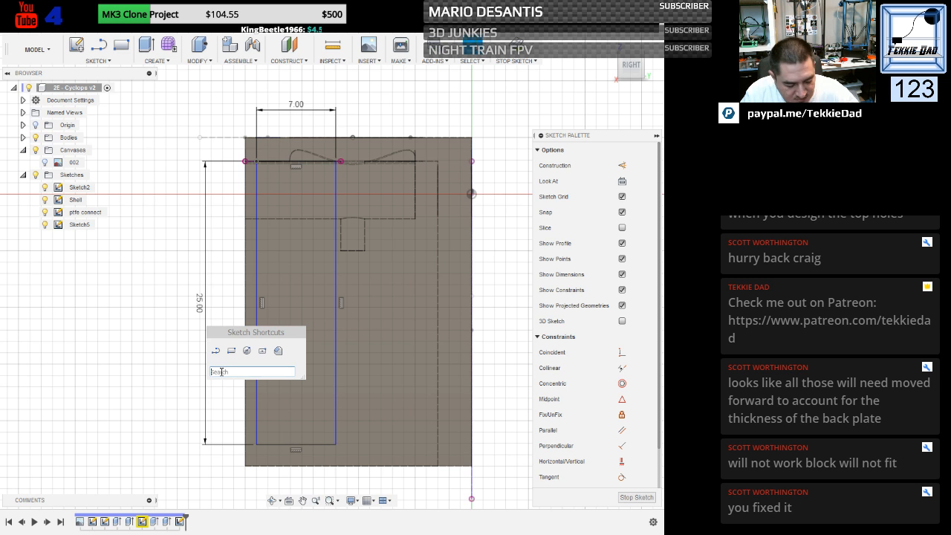
type("ov")
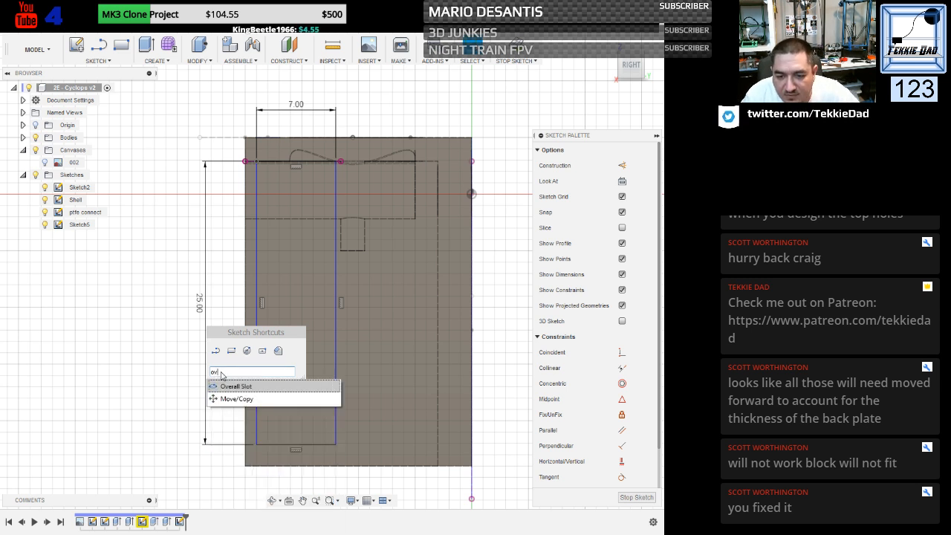
left_click(229, 387)
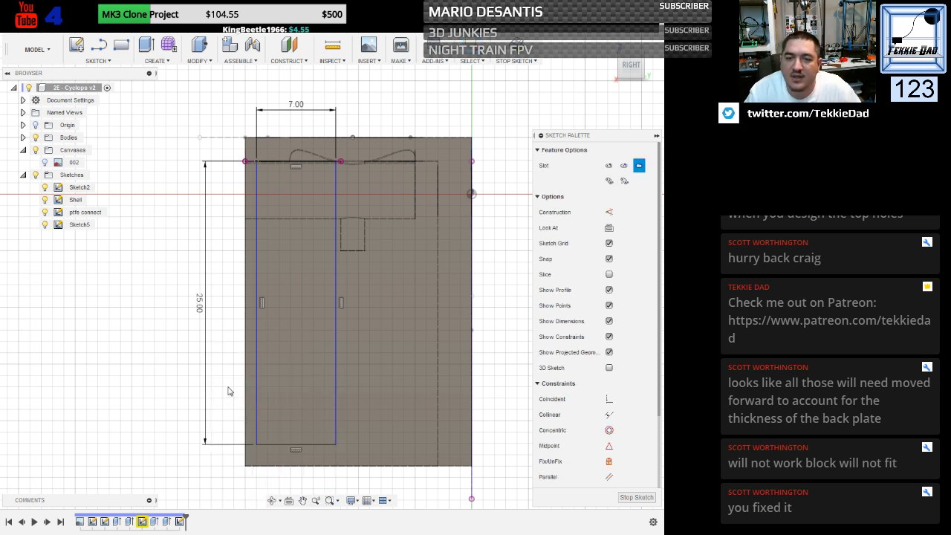
left_click(297, 161)
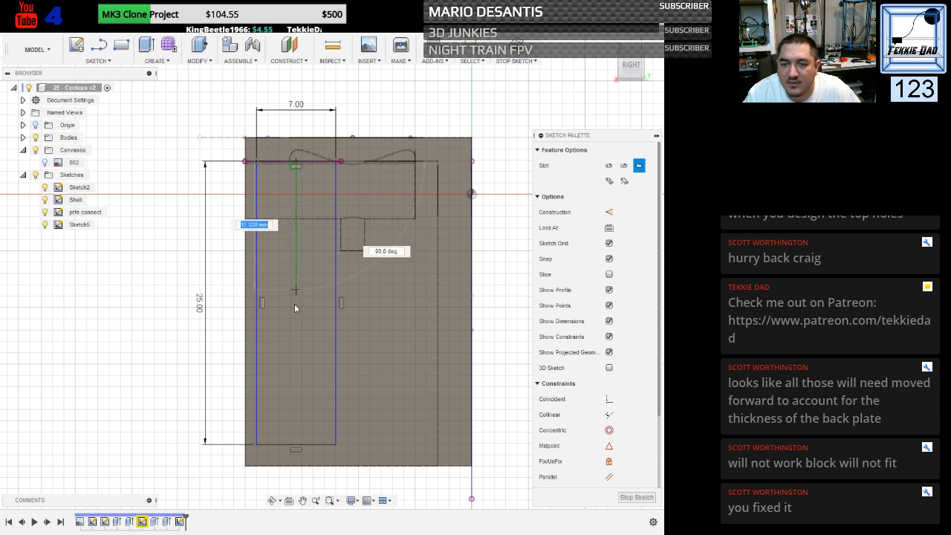
left_click(296, 445)
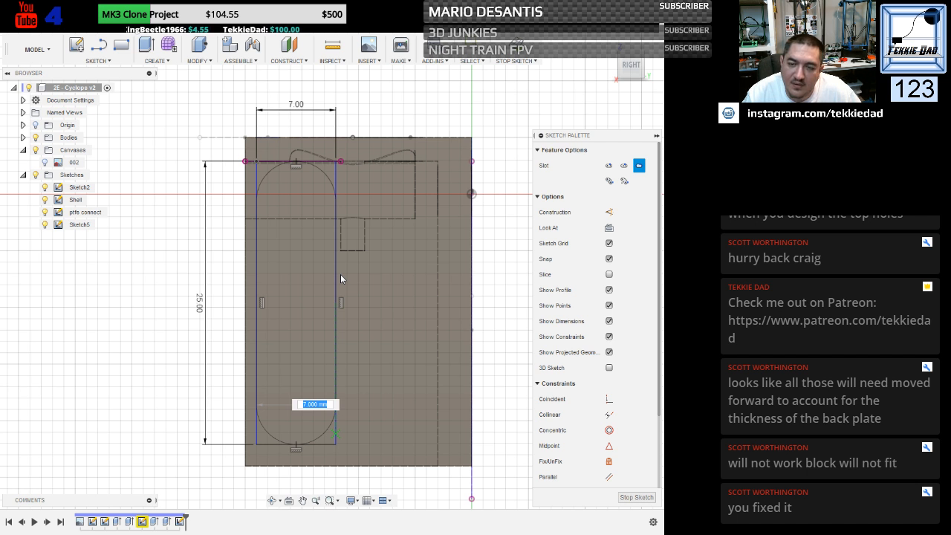
key("Return")
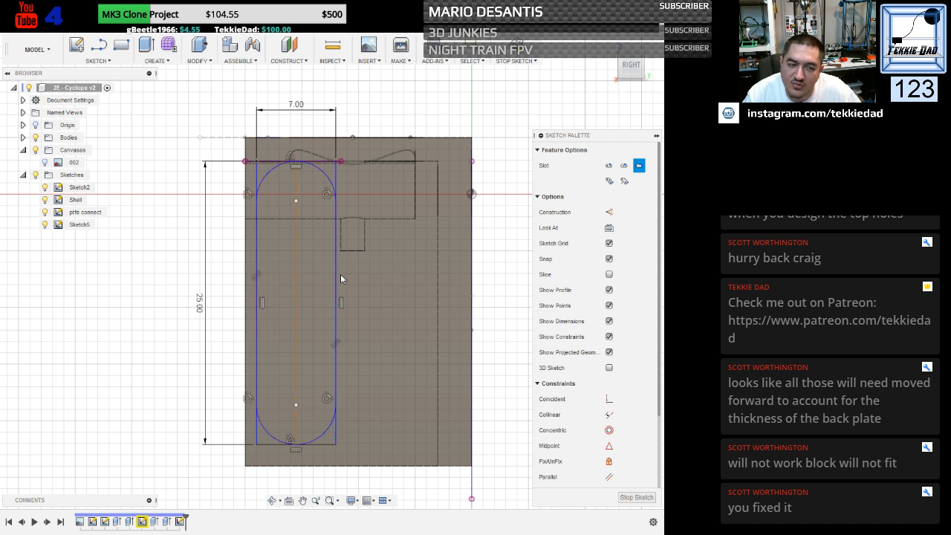
Delete the four edges of the rectangle around the slot, keeping only the slot outline.
left_click(383, 299)
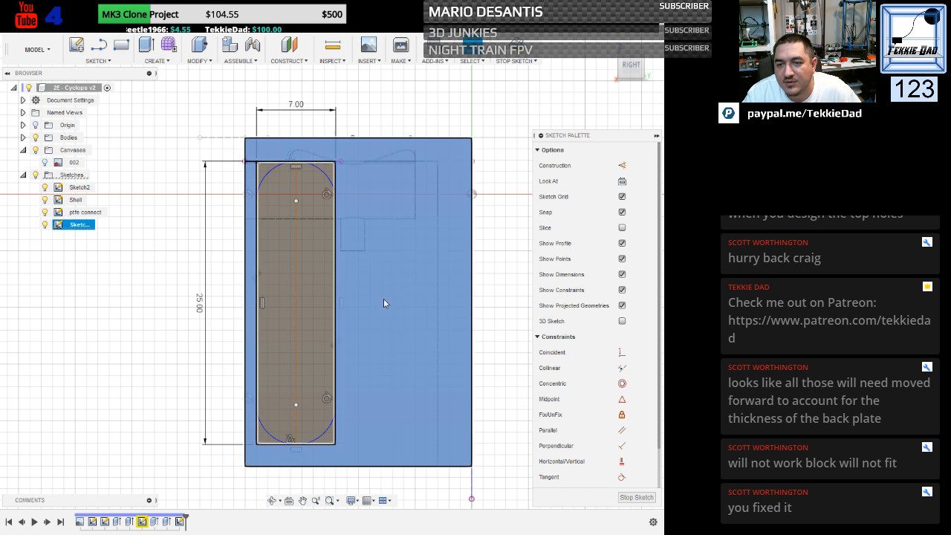
left_click(261, 175)
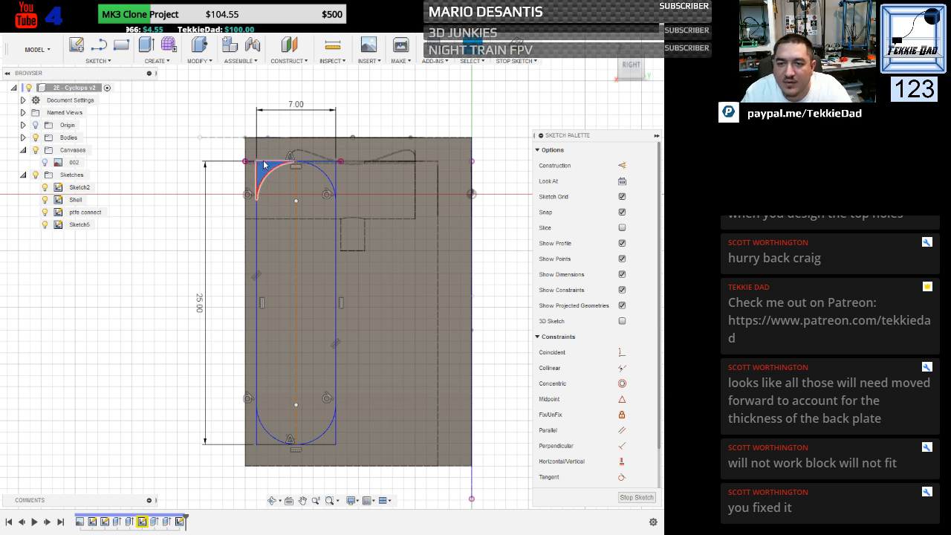
key("Delete")
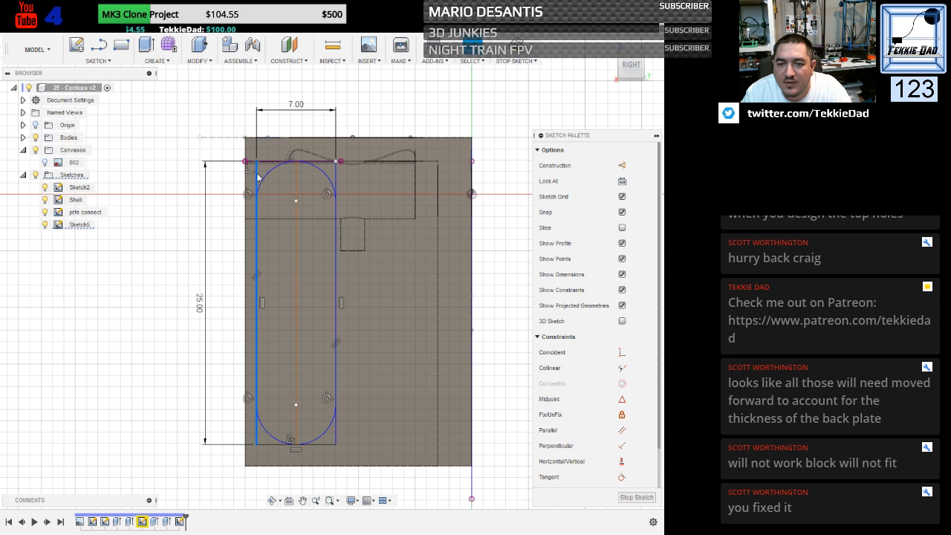
left_click(257, 177)
key("Delete")
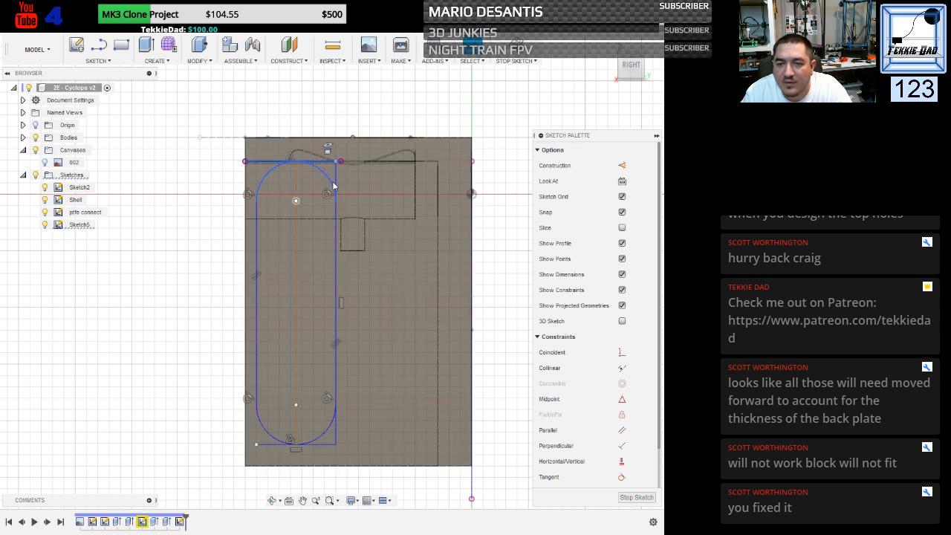
key("Delete")
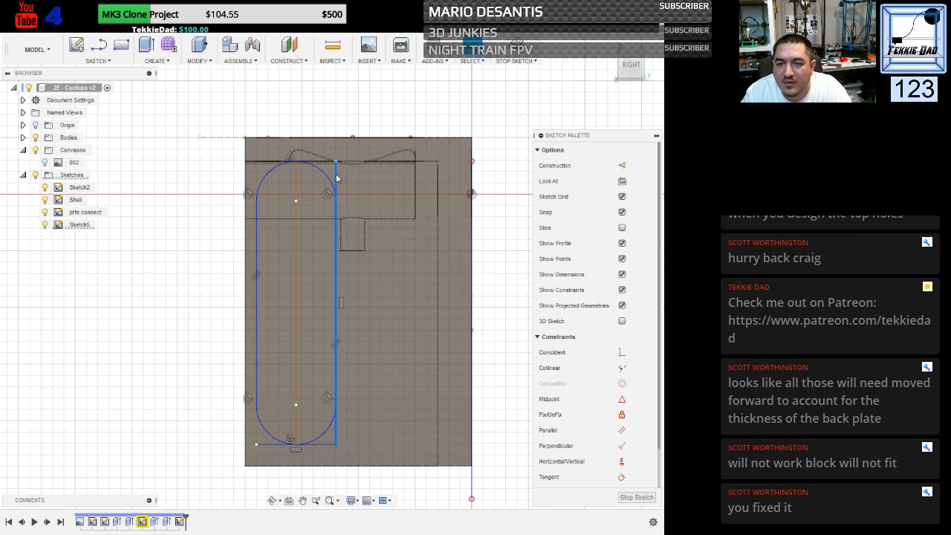
left_click(323, 446)
key("Delete")
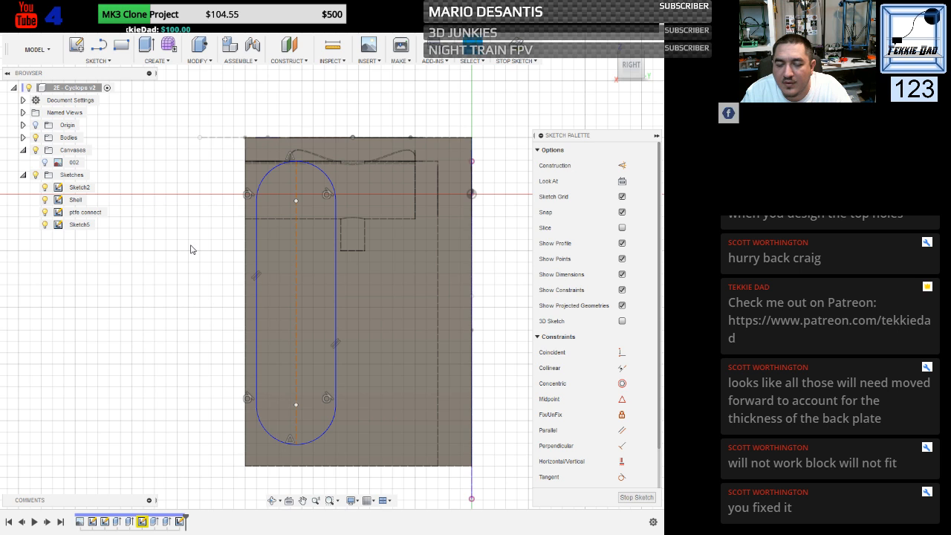
Finish the sketch and cut the slot profile through both side walls, extruding it to the outer face of the opposite side wall.
mouse_move(190, 250)
middle_mouse_down("shift")
mouse_move(204, 255)
mouse_move(194, 253)
middle_mouse_up("shift")
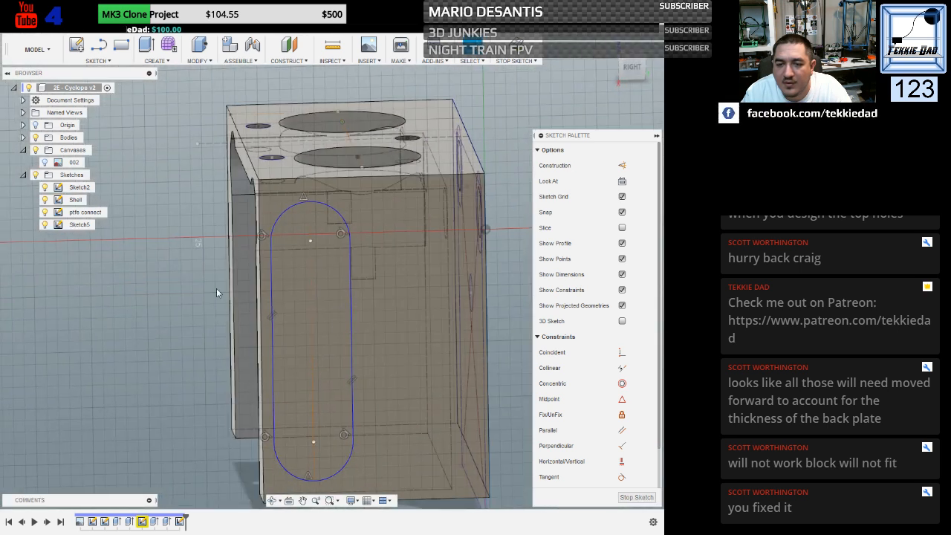
left_click(316, 308)
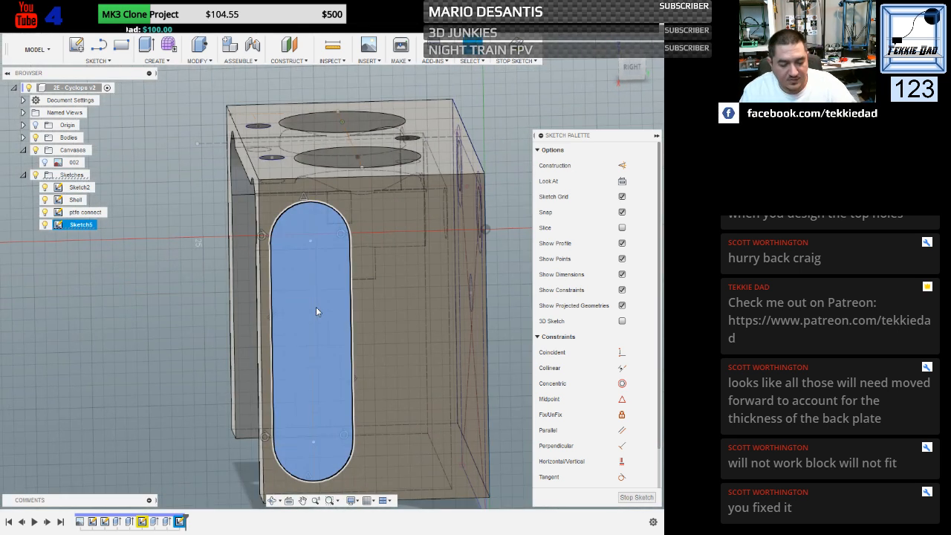
left_click(516, 46)
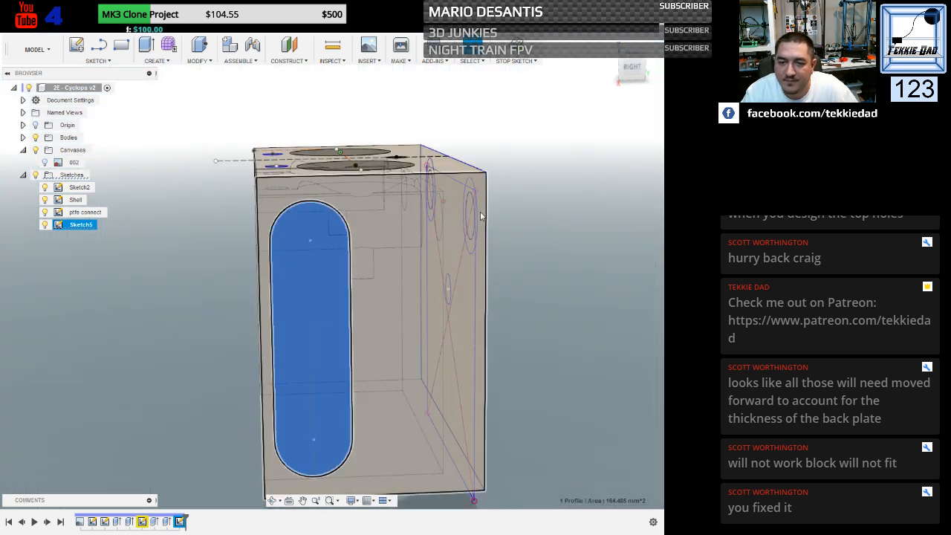
middle_click_drag(187, 335, 233, 382, "shift")
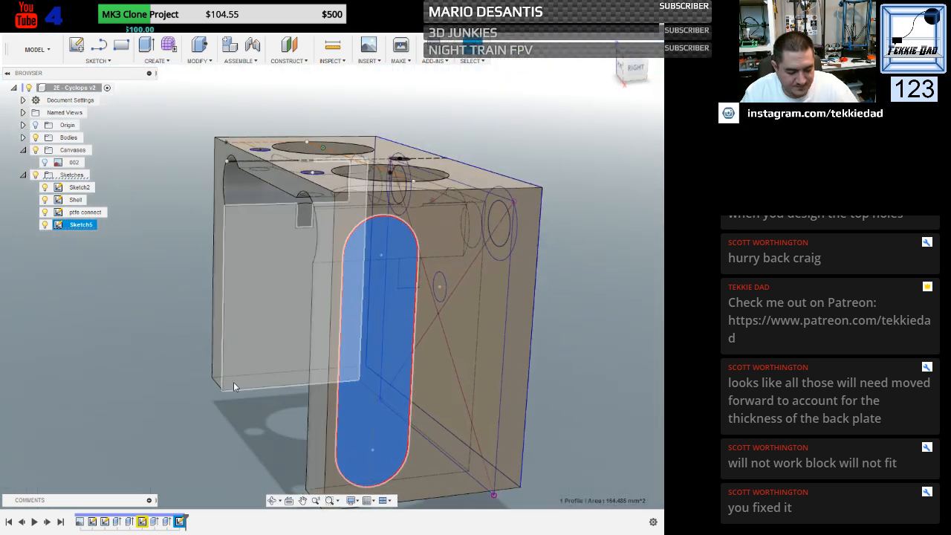
key("e")
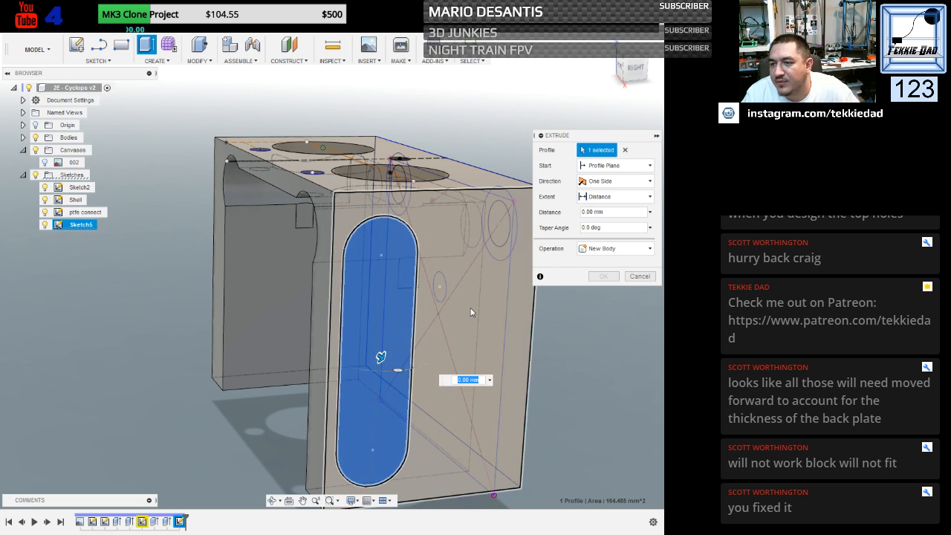
left_click(616, 197)
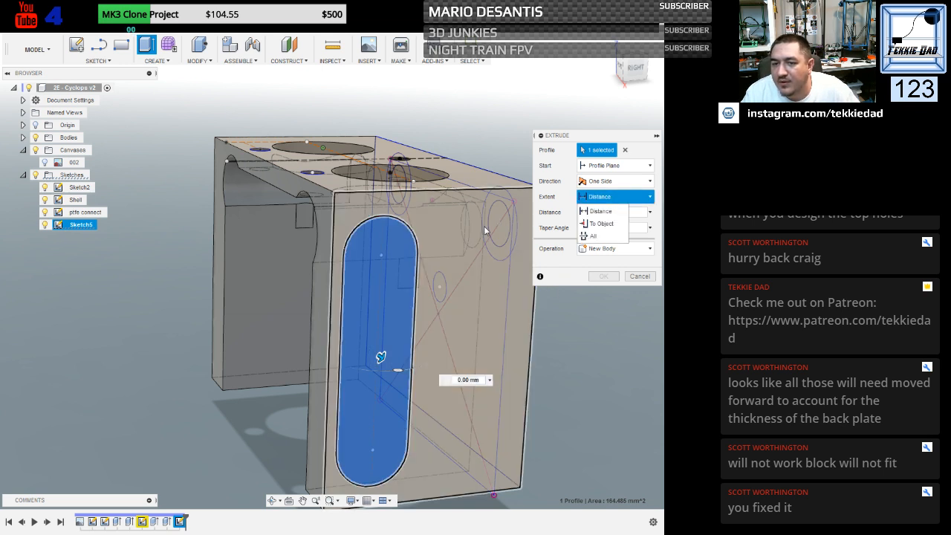
middle_click_drag(141, 279, 223, 310, "shift")
left_click(616, 196)
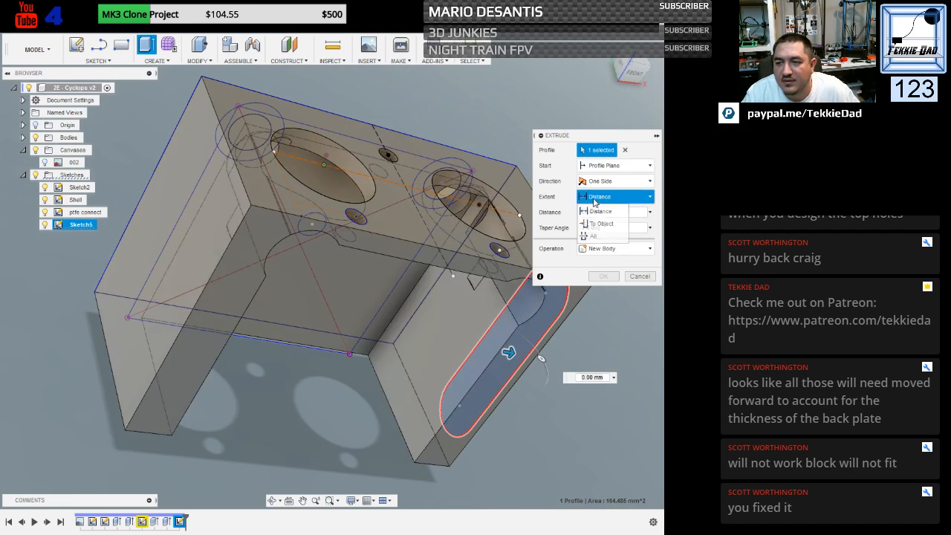
left_click(601, 223)
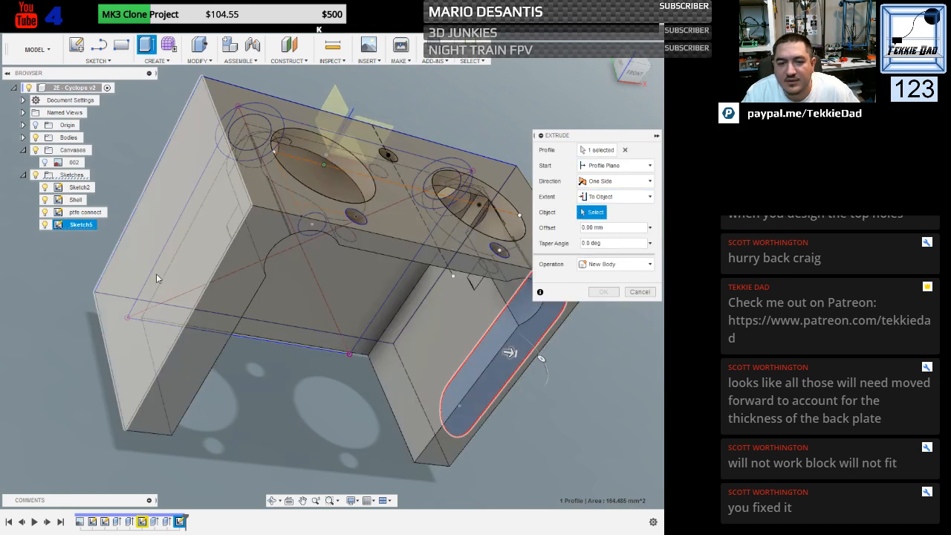
left_click(137, 255)
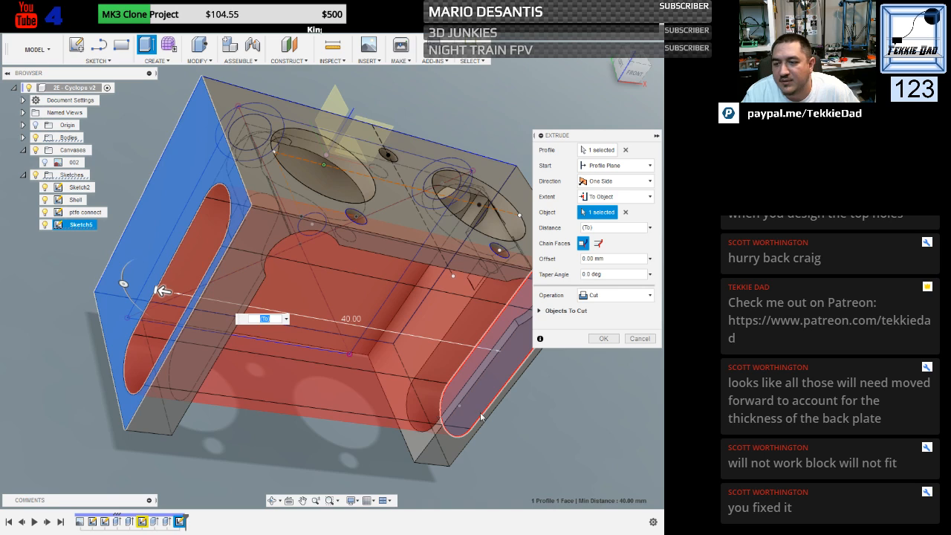
middle_click_drag(618, 441, 511, 393, "shift")
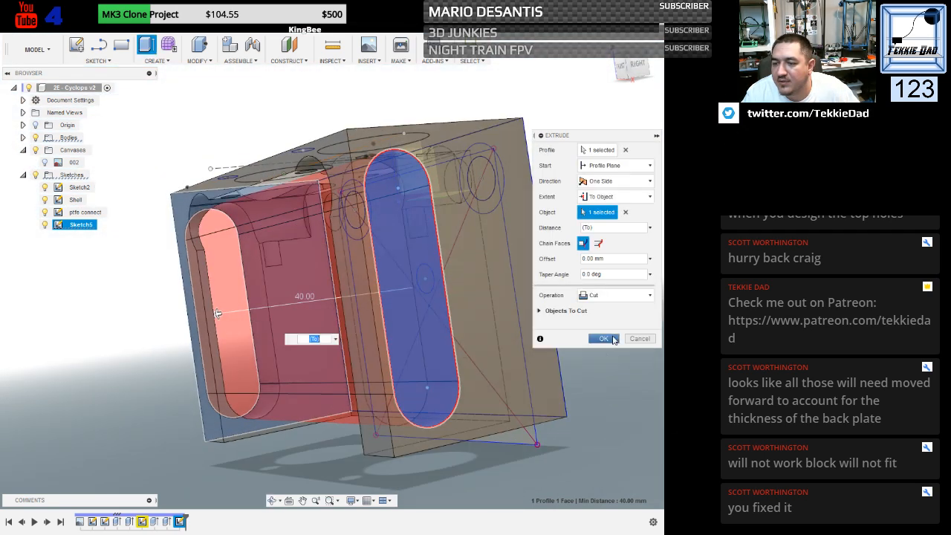
left_click(604, 339)
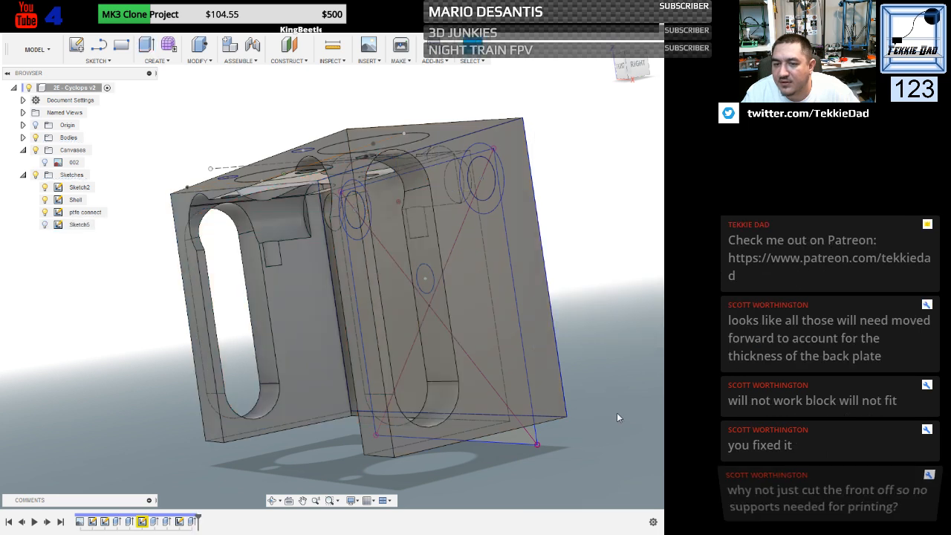
Reopen the slot sketch on the block's right side face for editing.
mouse_move(616, 315)
middle_mouse_down("shift")
mouse_move(582, 322)
mouse_move(618, 319)
middle_mouse_up("shift")
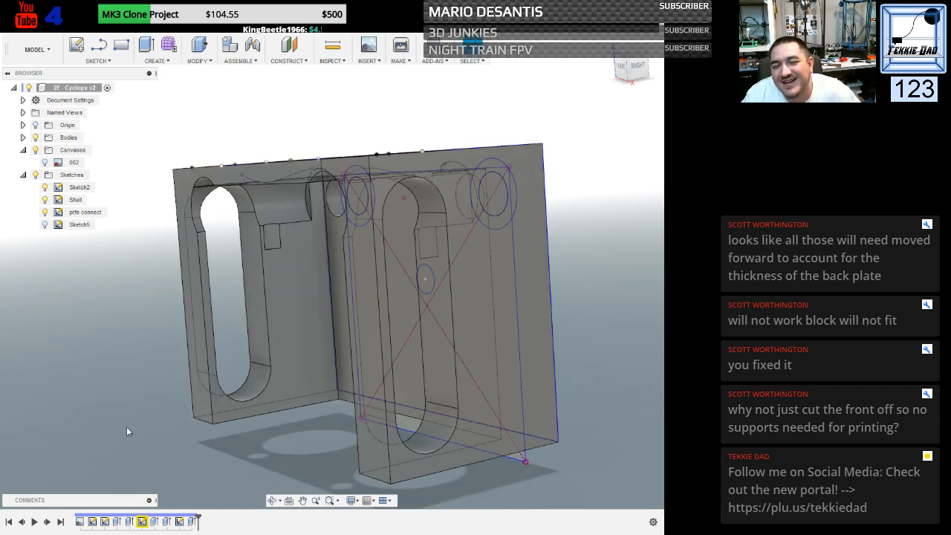
middle_click_drag(132, 438, 110, 447, "shift")
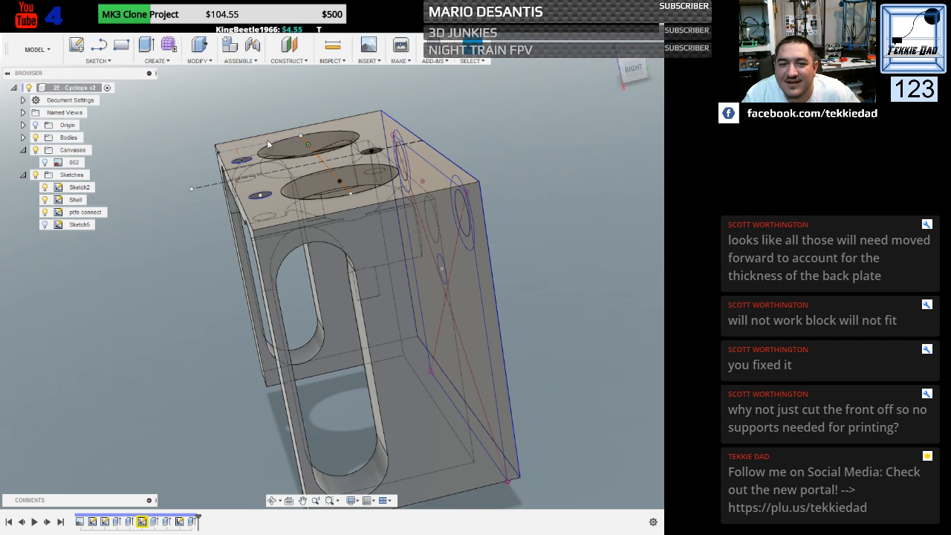
left_click(80, 226)
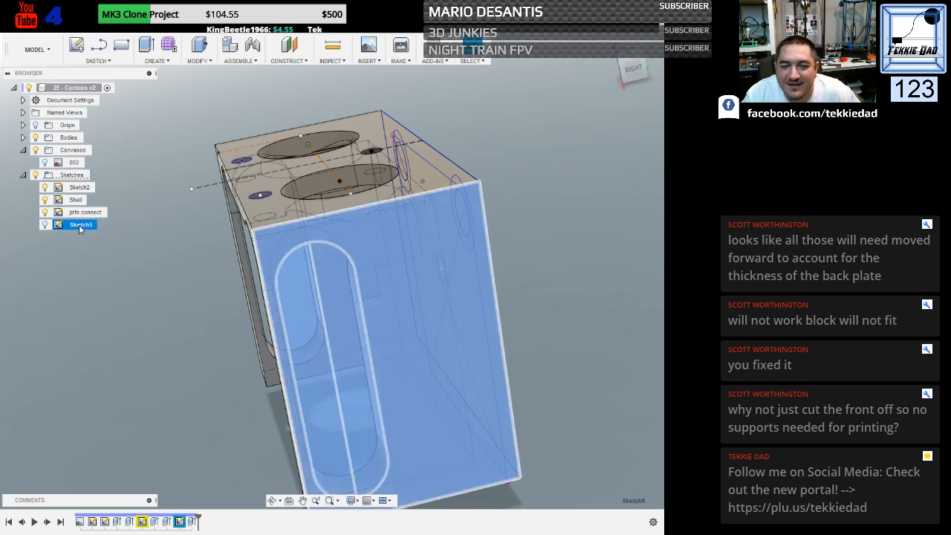
right_click(80, 229)
left_click(106, 259)
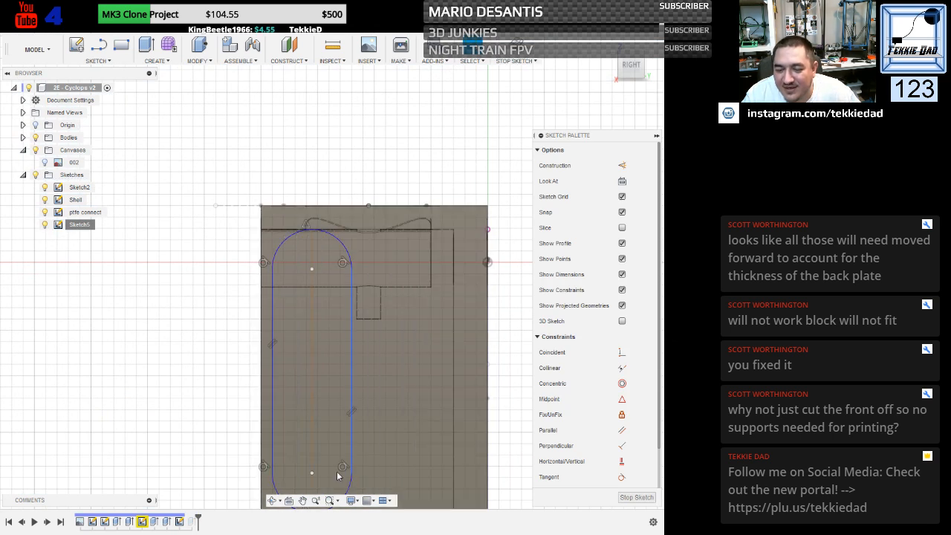
mouse_move(229, 409)
middle_mouse_down()
mouse_move(213, 325)
mouse_move(193, 299)
middle_mouse_up()
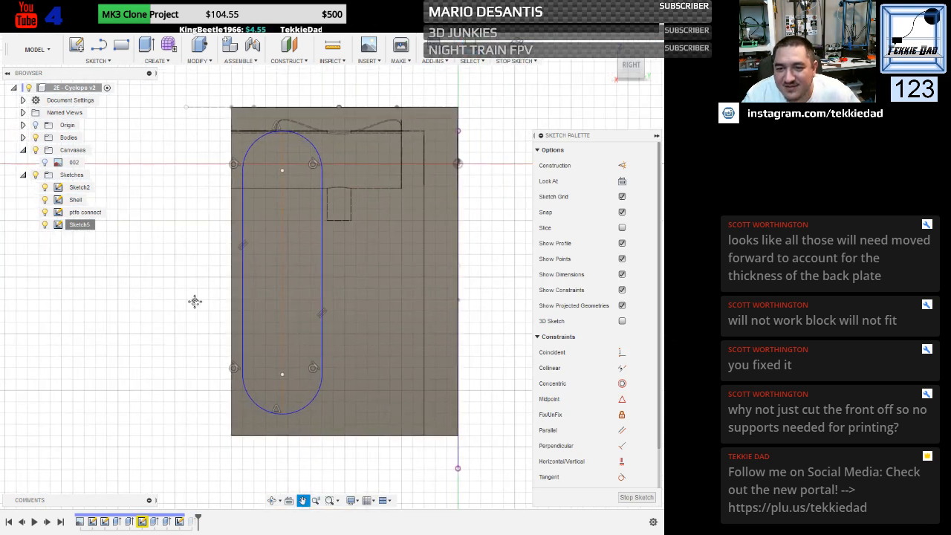
Delete the slot's two straight sides and both end arcs from the sketch.
left_click(254, 287)
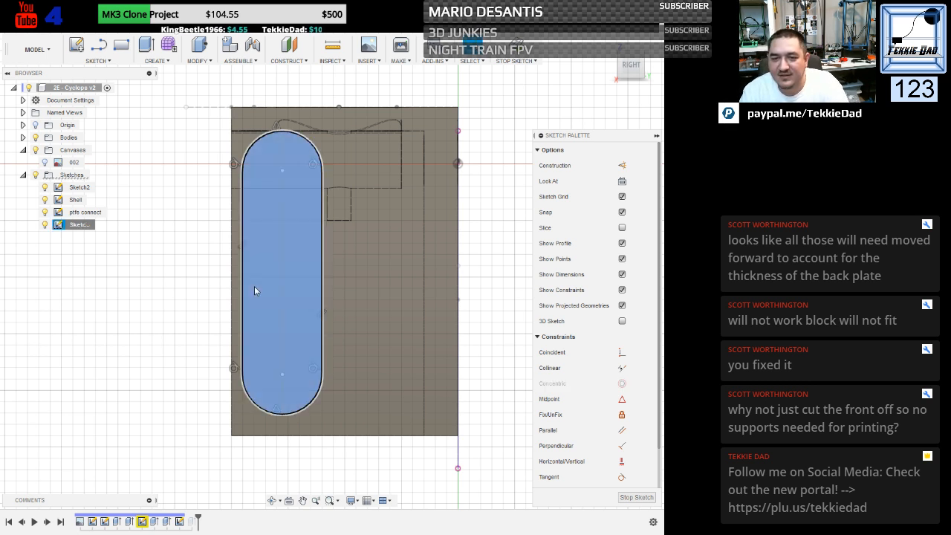
key("Escape")
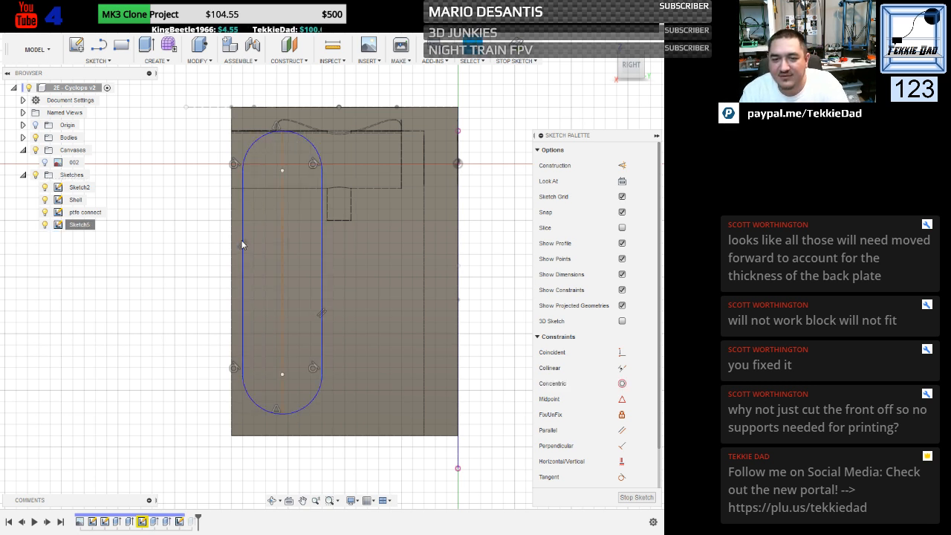
key("Delete")
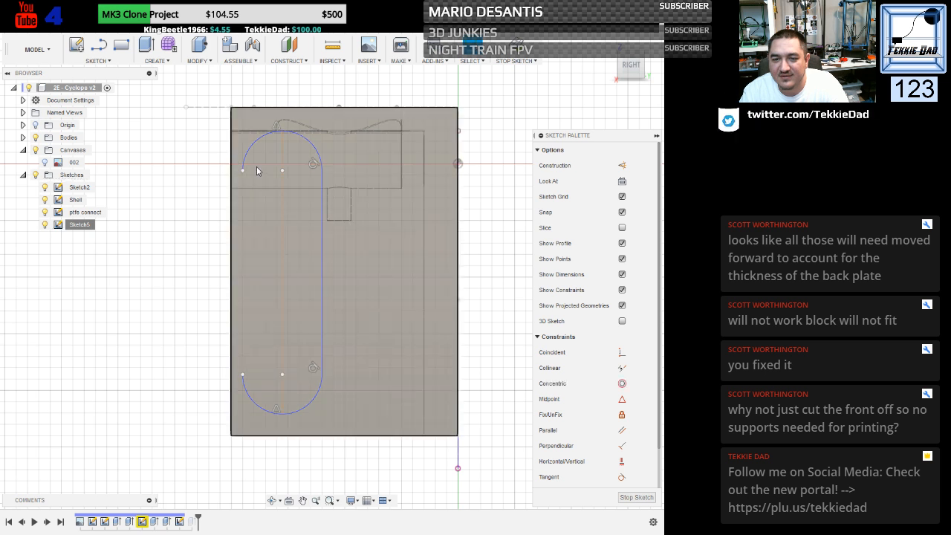
left_click(320, 260)
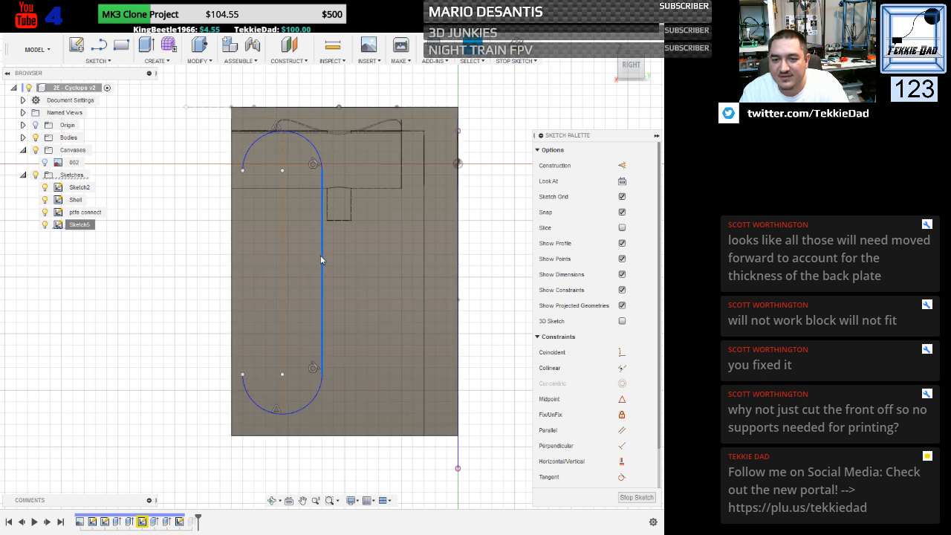
key("Delete")
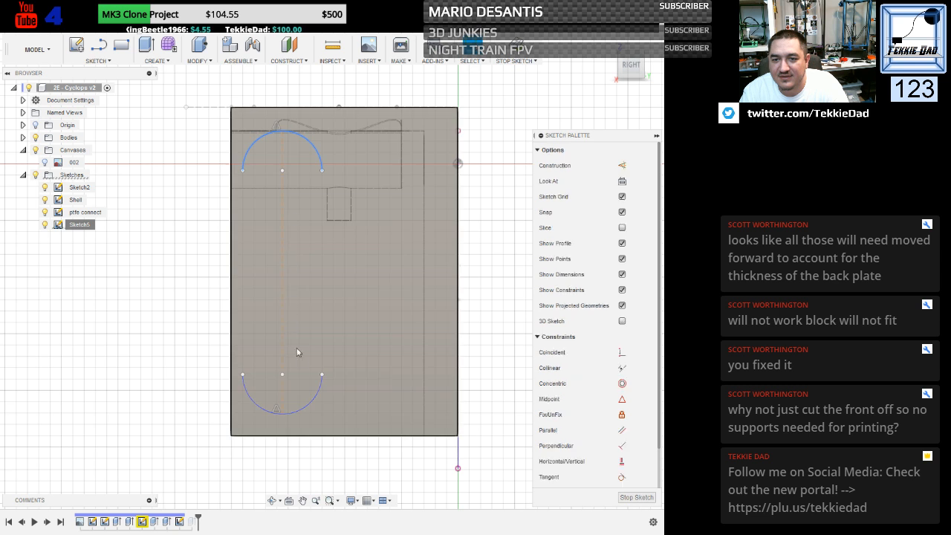
left_click(308, 147)
key("Delete")
left_click(310, 408)
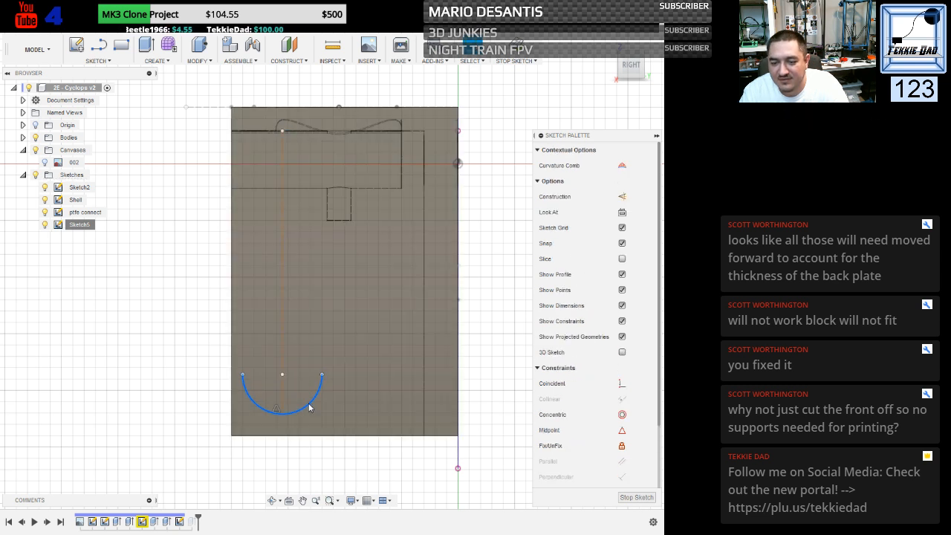
key("Delete")
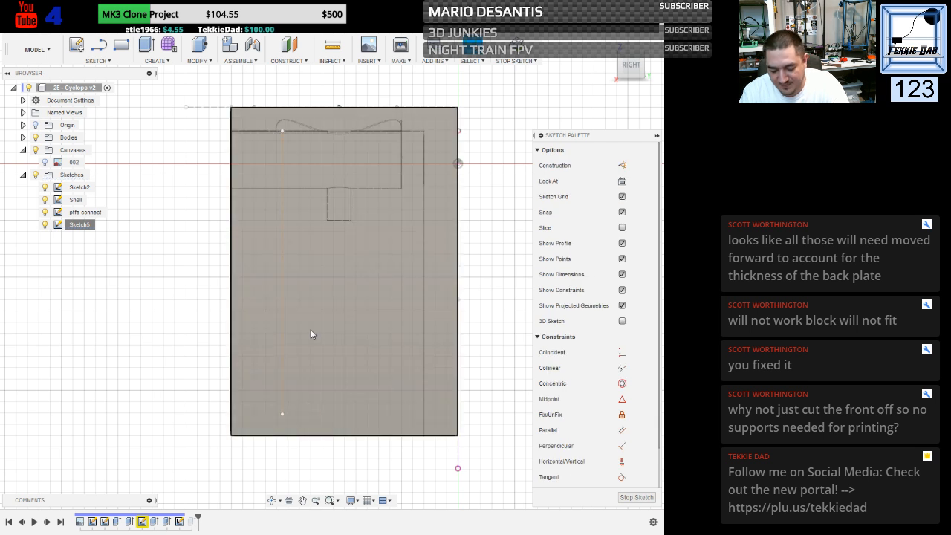
Draw a sloped line about 7.2 mm long at about 33° inward from the upper front edge, continue it vertically to the bottom edge, and finish the sketch.
key("l")
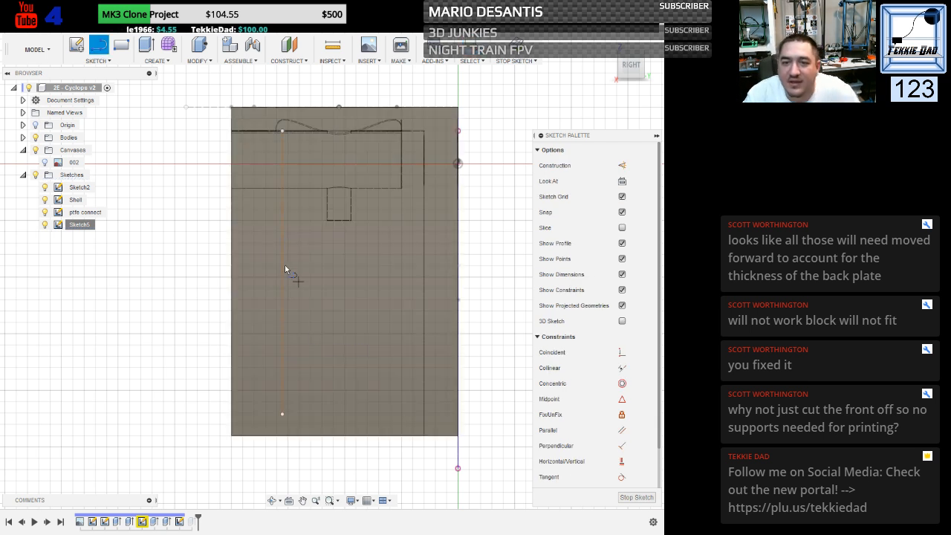
left_click(231, 154)
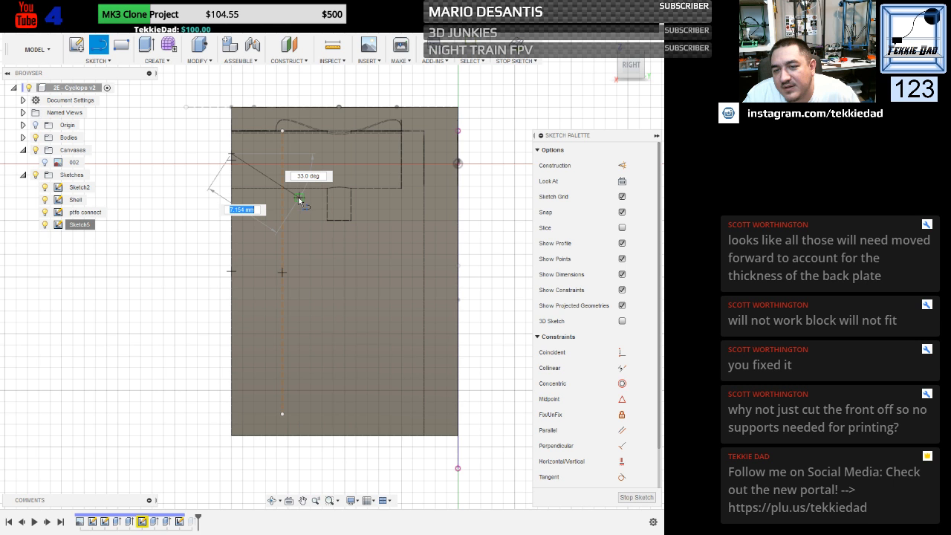
left_click(300, 199)
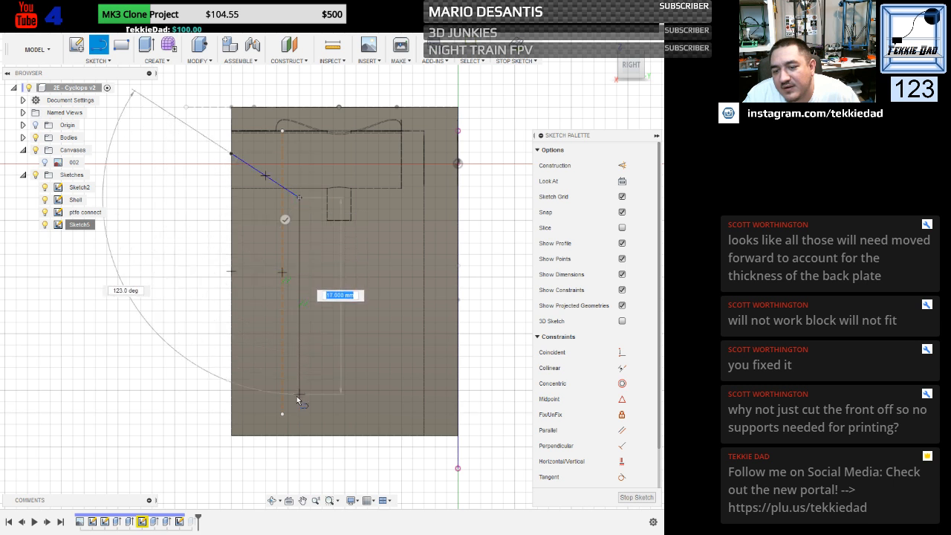
left_click(298, 436)
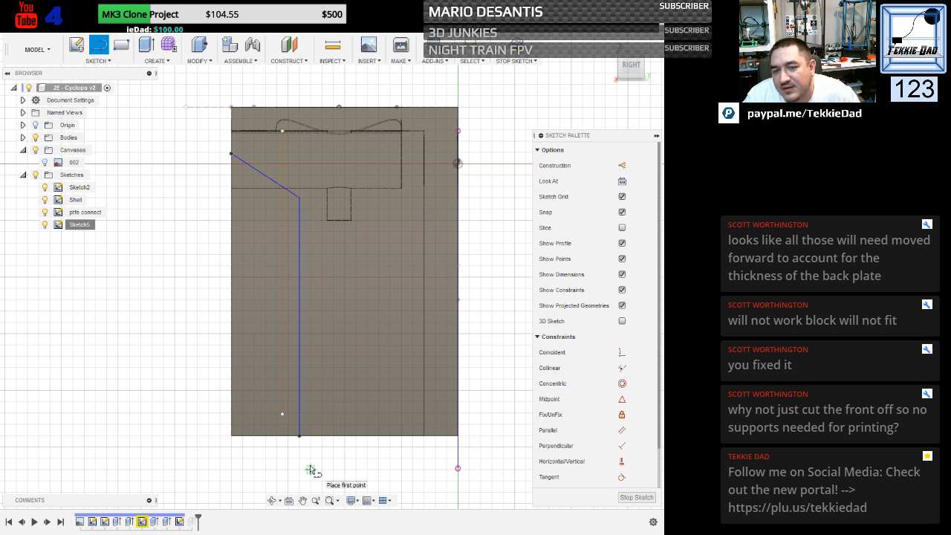
left_click(232, 435)
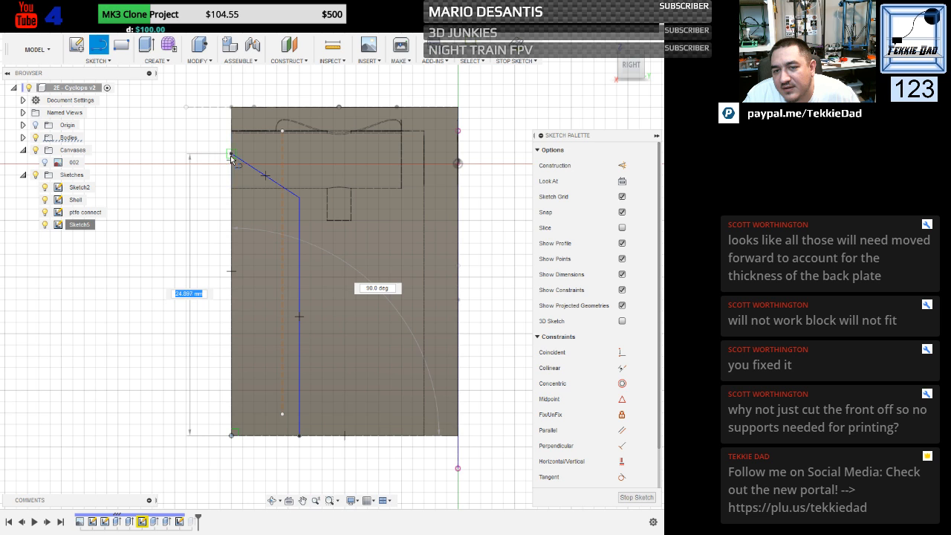
key("Escape")
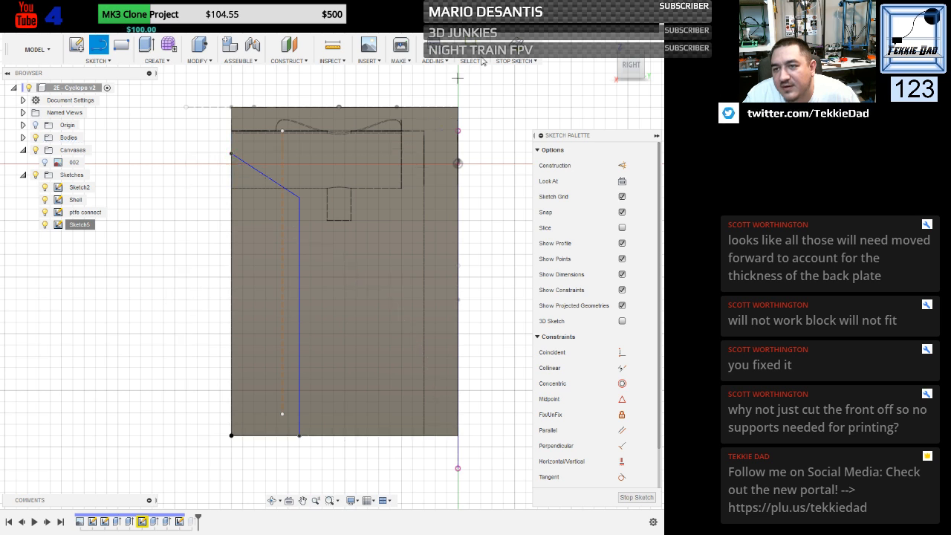
left_click(516, 49)
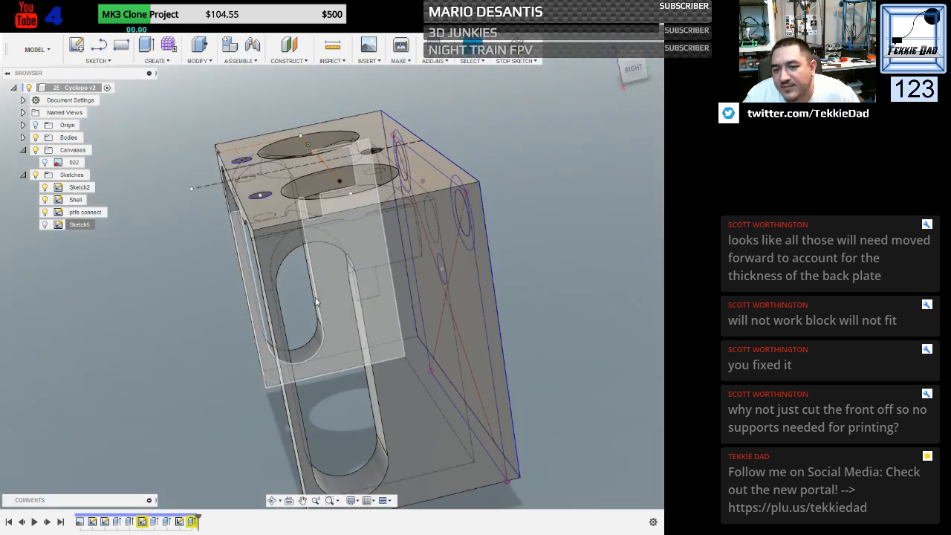
Edit the side-wall cut to use the new front-corner profile, removing the front of both side walls below the sloped line.
middle_click_drag(159, 342, 155, 332, "shift")
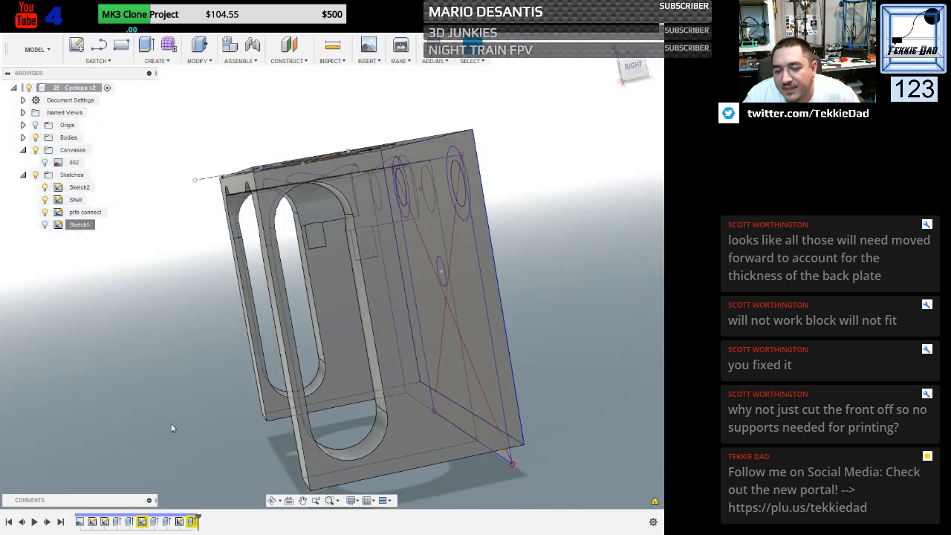
right_click(192, 523)
left_click(215, 405)
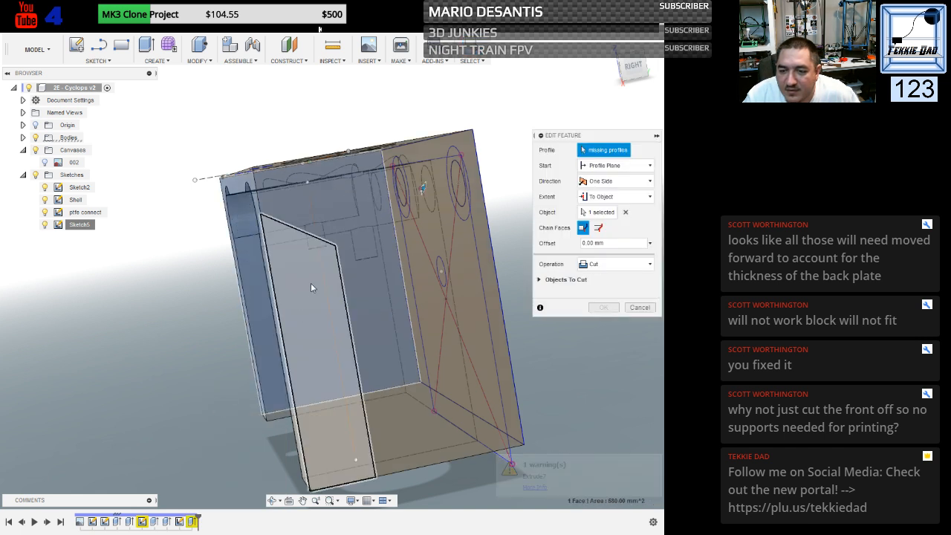
left_click(311, 285)
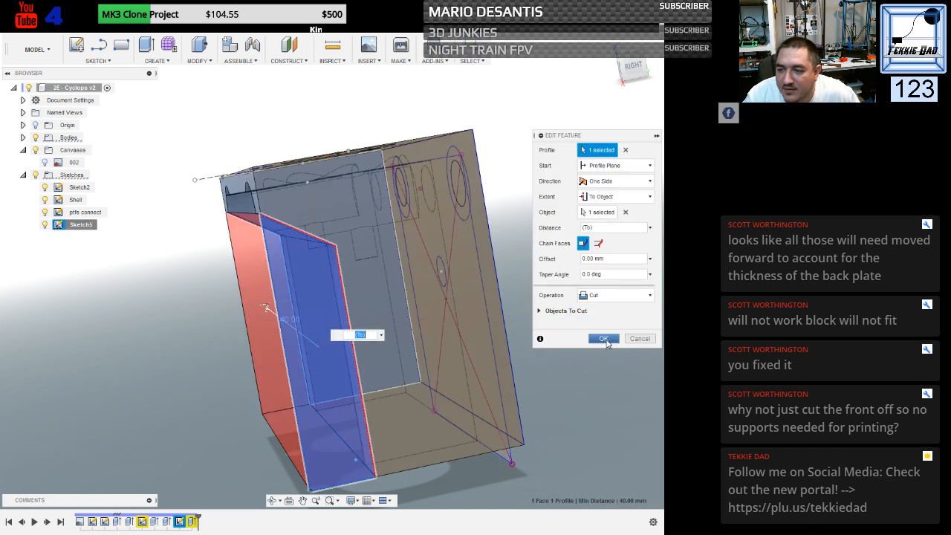
left_click(604, 338)
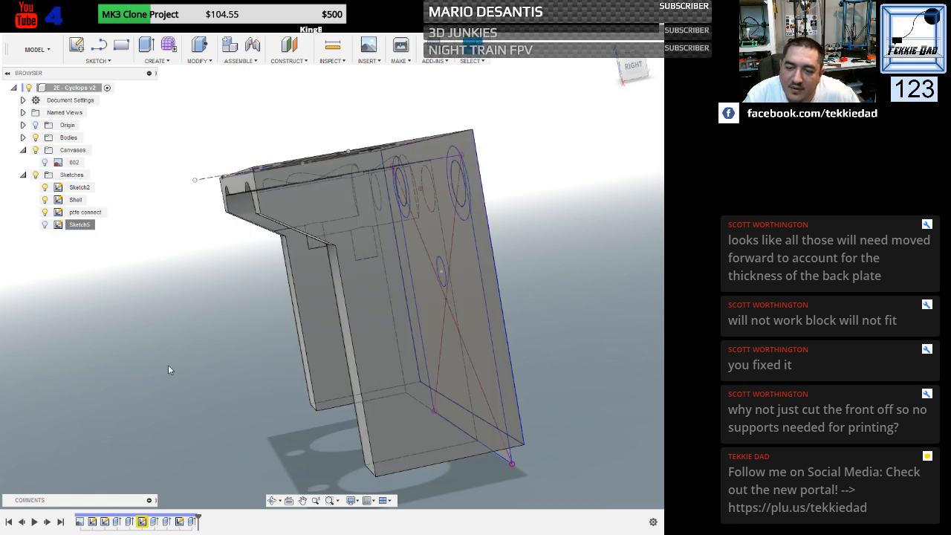
Edit the cut through the block's top so its five connector and bolt holes have a distance of -6 mm.
middle_click_drag(168, 369, 223, 384, "shift")
left_click(88, 213)
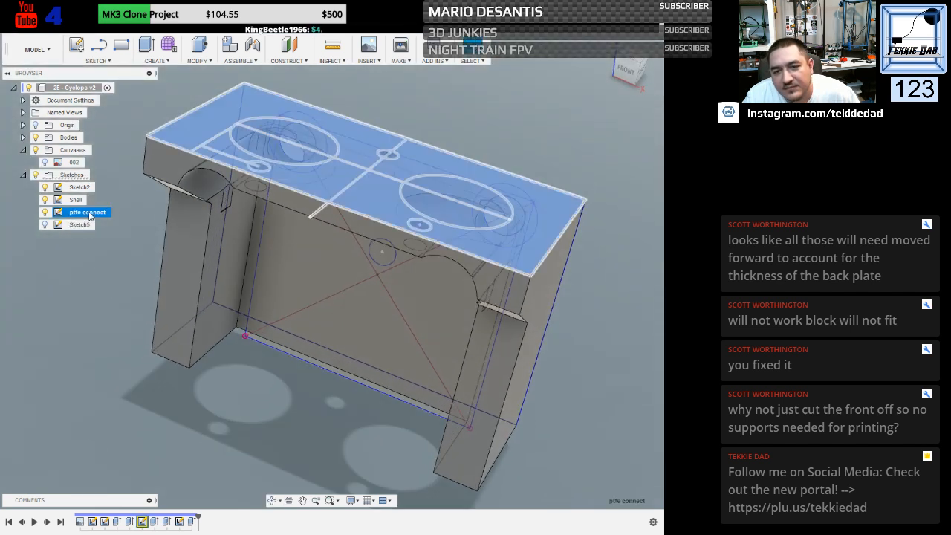
left_click(154, 522)
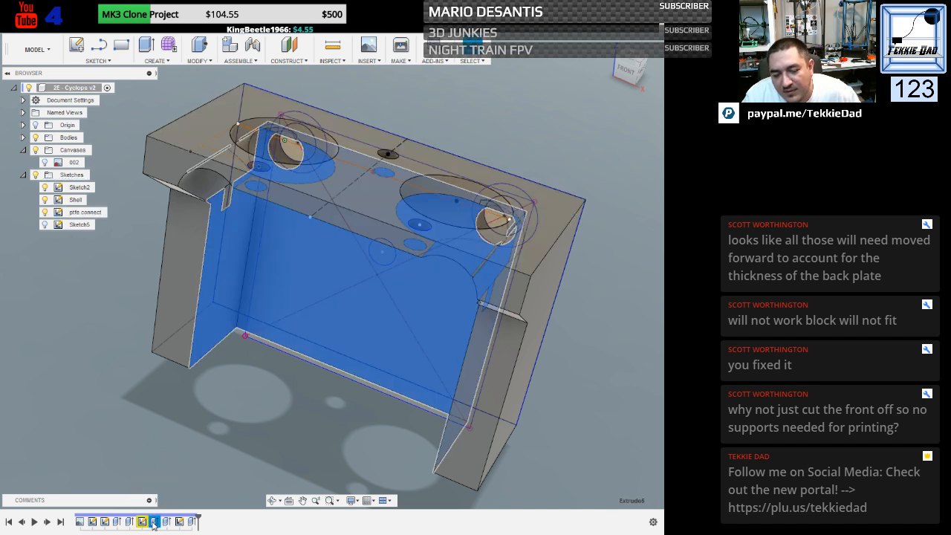
left_click(166, 522)
right_click(166, 523)
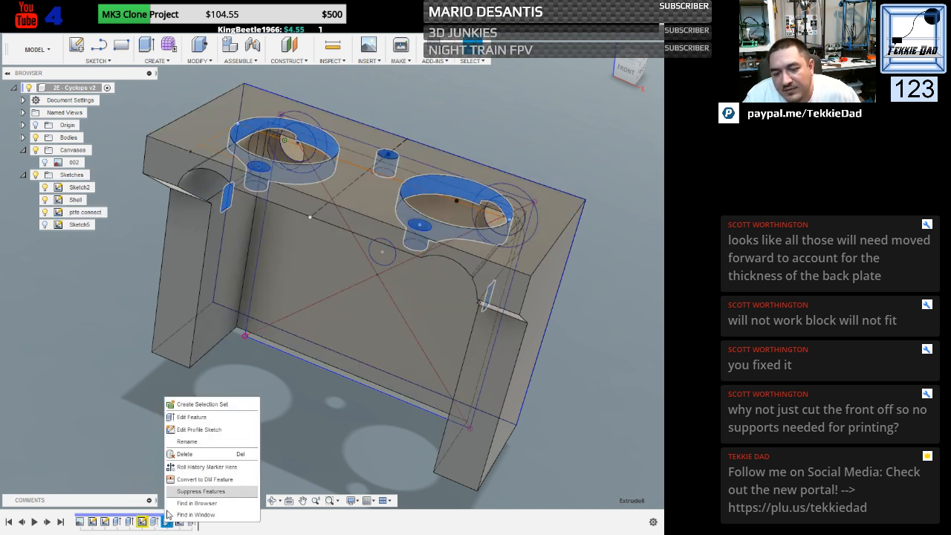
left_click(187, 421)
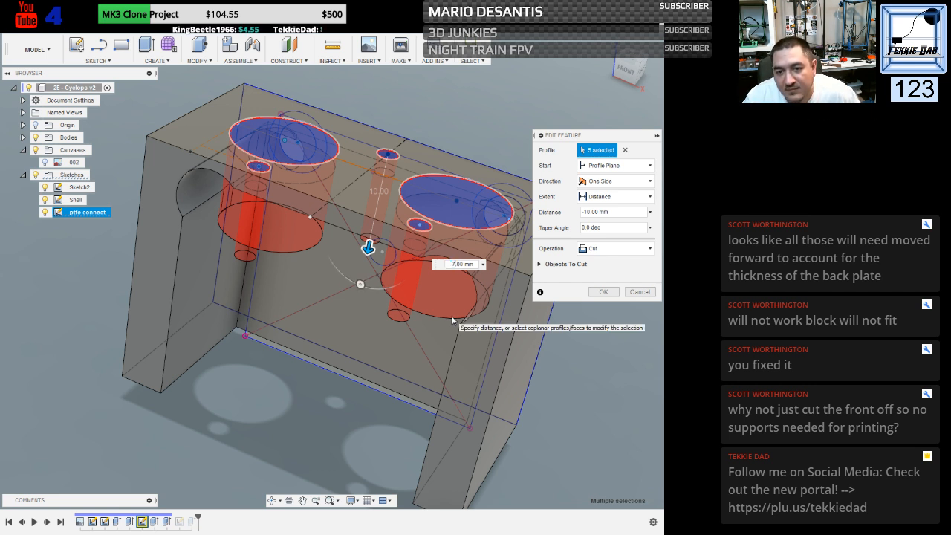
key("Return")
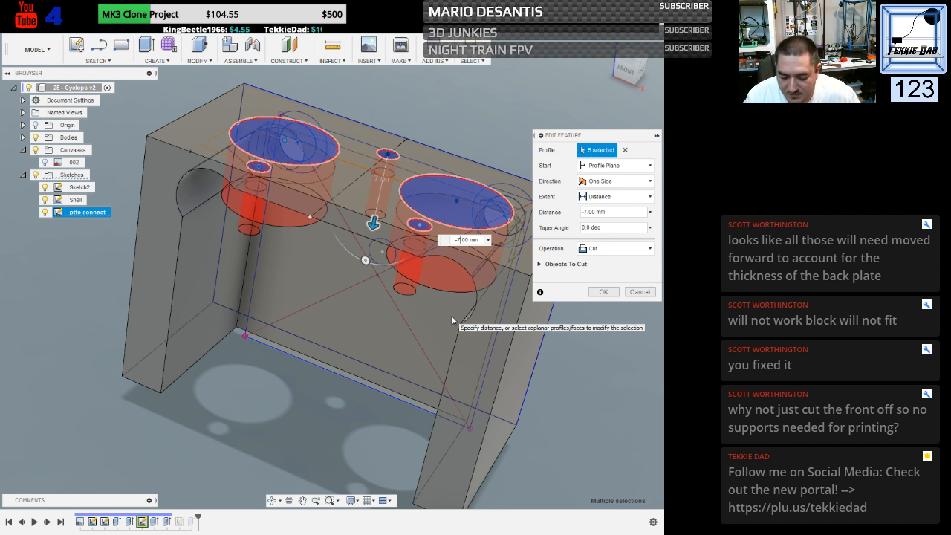
type("-6")
key("Return")
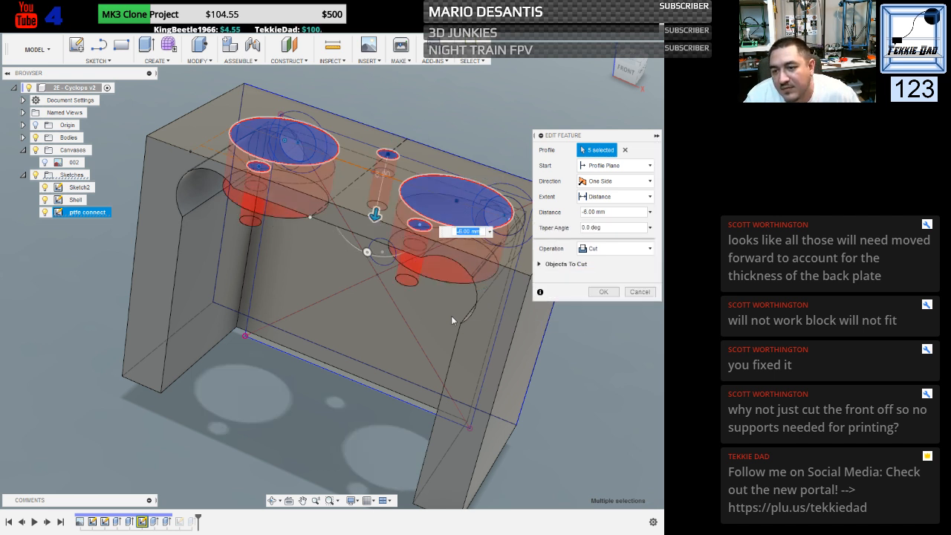
left_click(603, 291)
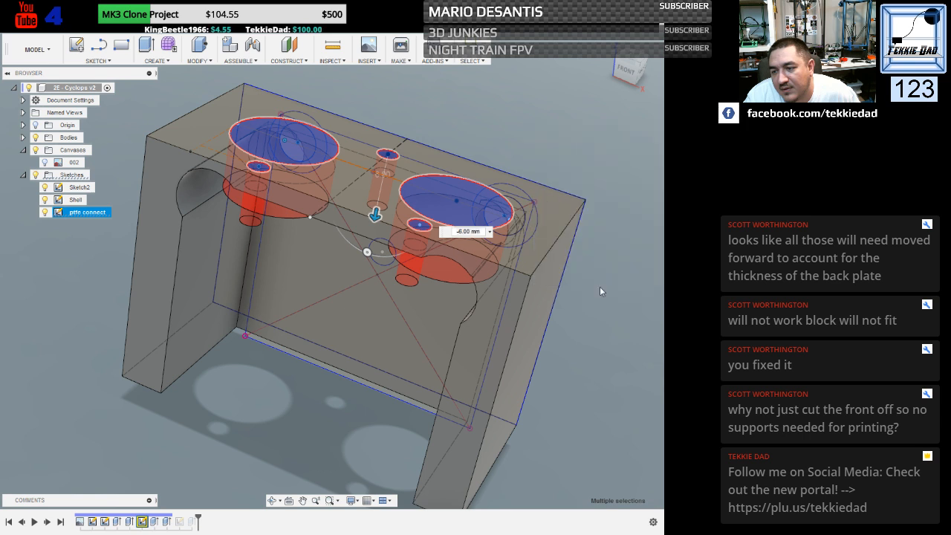
Edit the side-wall cut sketch so the slope reaches the back plate's inner face and its lower line follows that face, and finish the sketch.
middle_click_drag(299, 426, 115, 385, "shift")
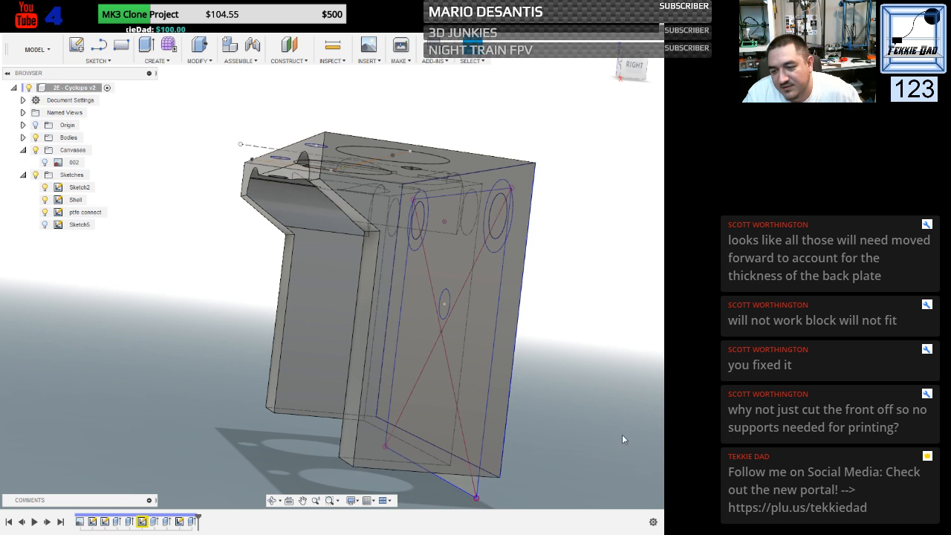
middle_click_drag(622, 435, 592, 402, "shift")
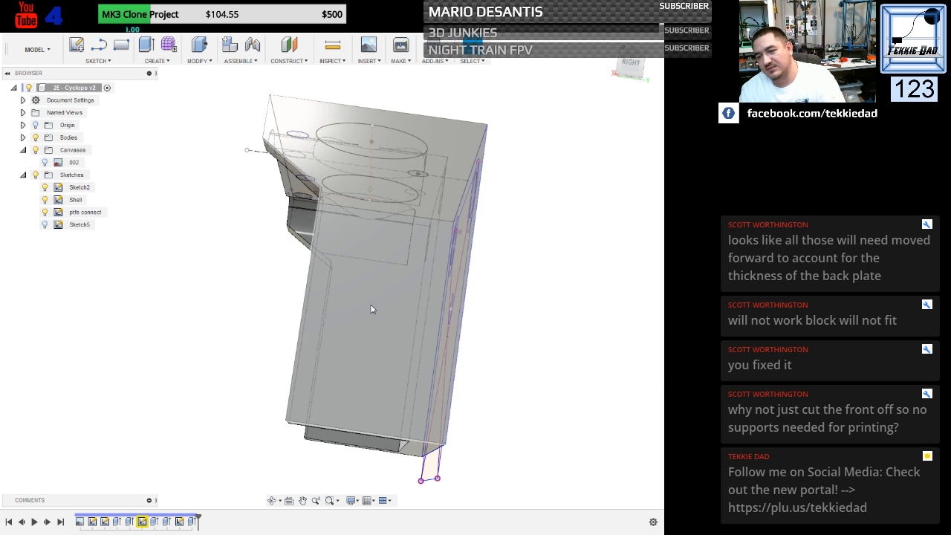
mouse_move(214, 284)
middle_mouse_down("shift")
mouse_move(229, 293)
mouse_move(201, 294)
middle_mouse_up("shift")
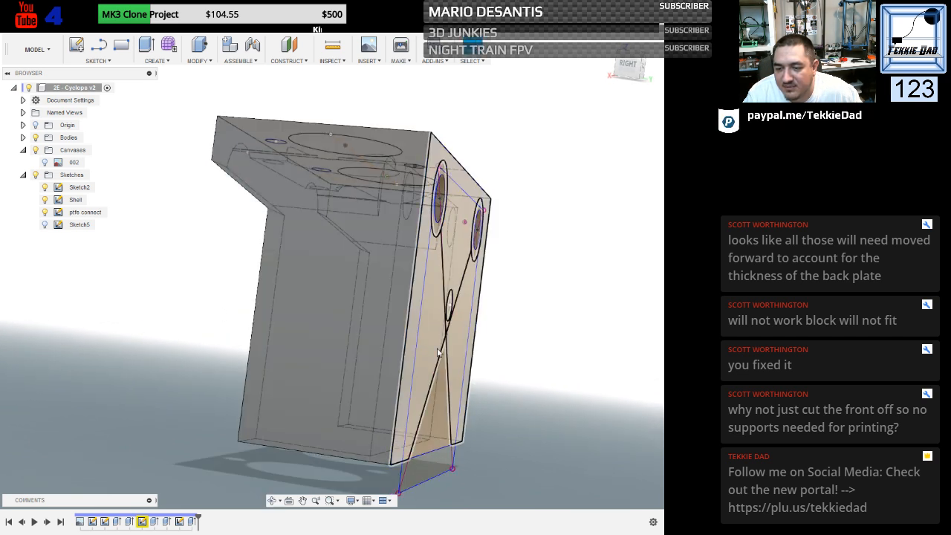
left_click(453, 310)
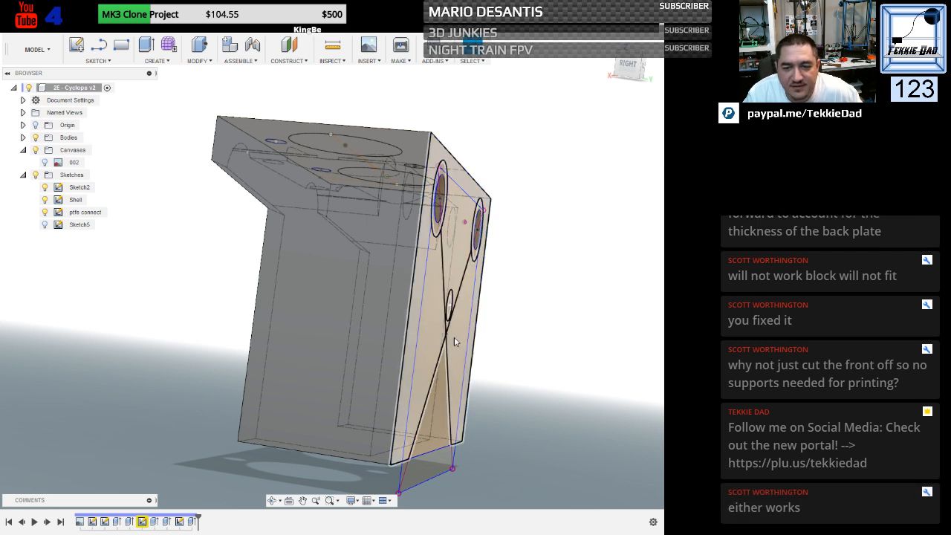
middle_click_drag(170, 356, 182, 359, "shift")
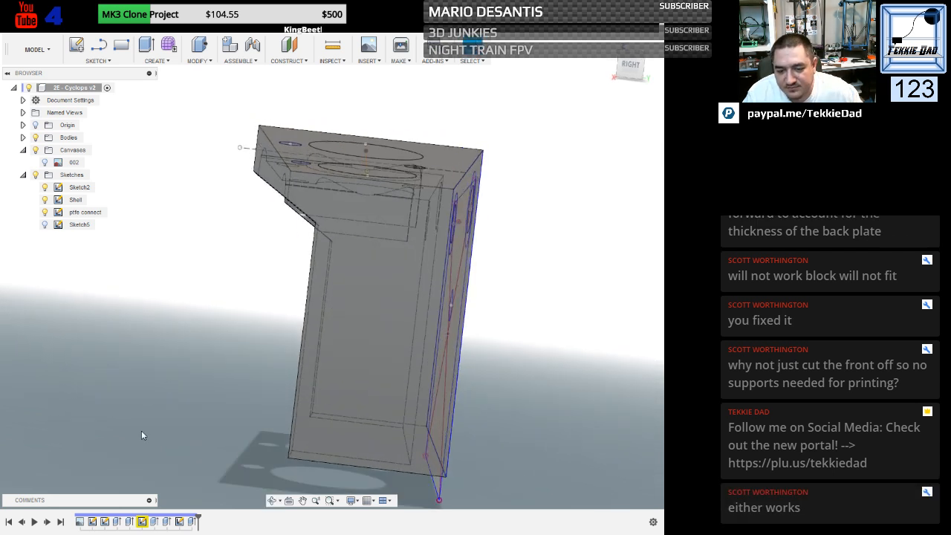
left_click(180, 521)
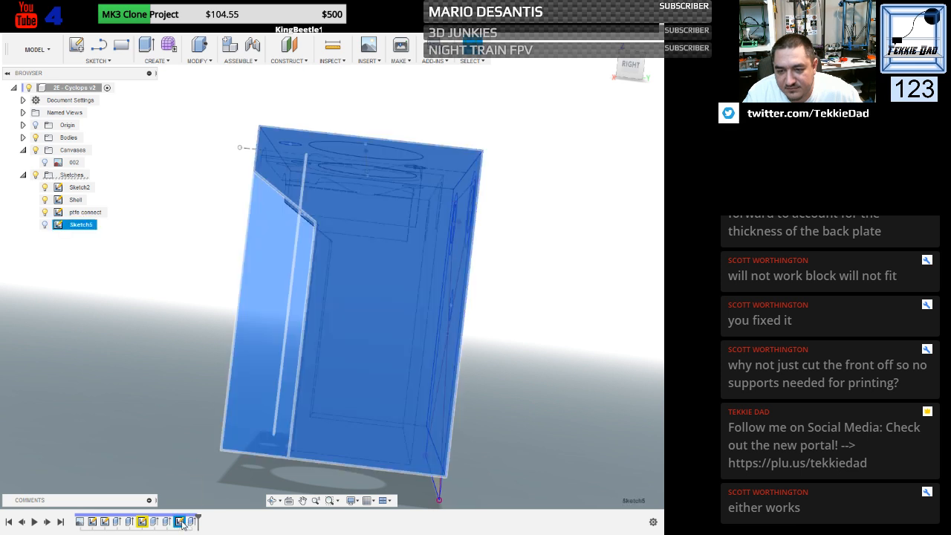
right_click(179, 522)
left_click(206, 413)
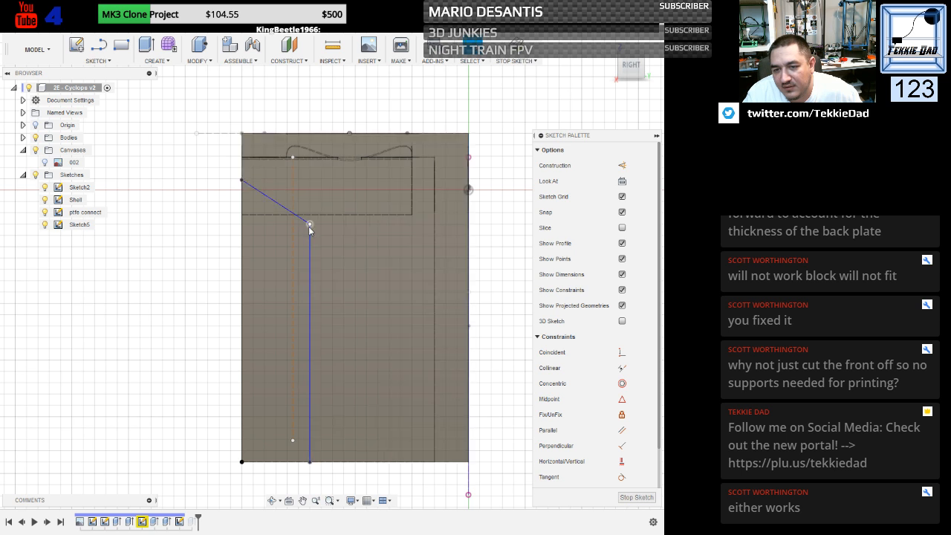
left_click_drag(309, 227, 435, 327)
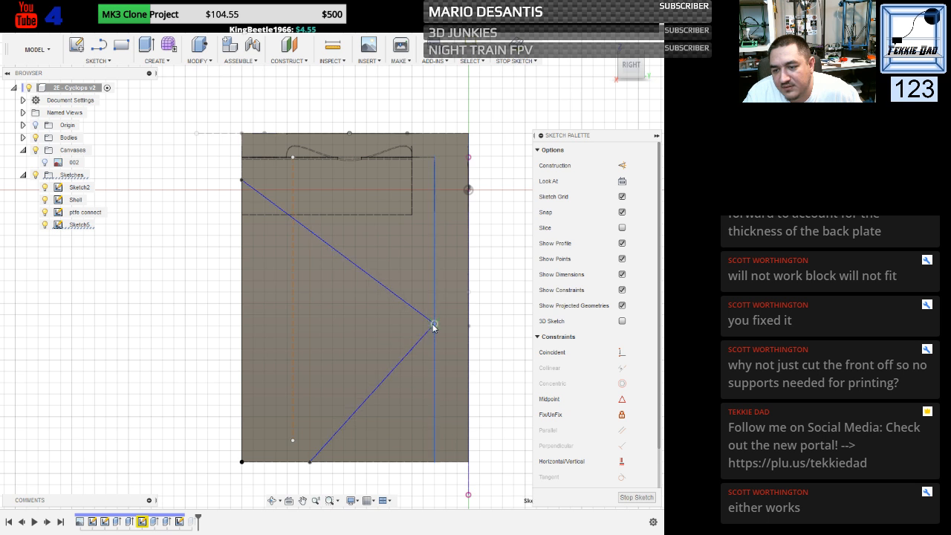
left_click_drag(310, 462, 435, 465)
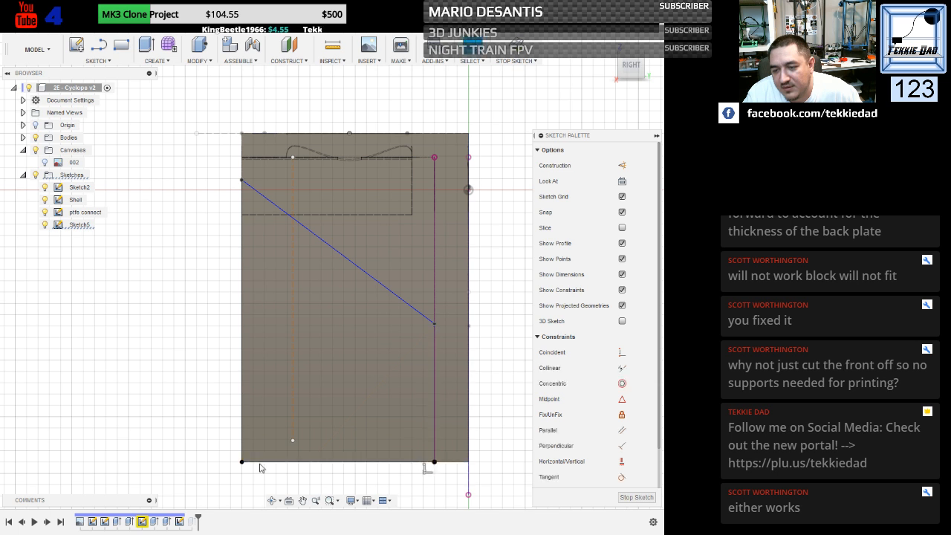
left_click(508, 61)
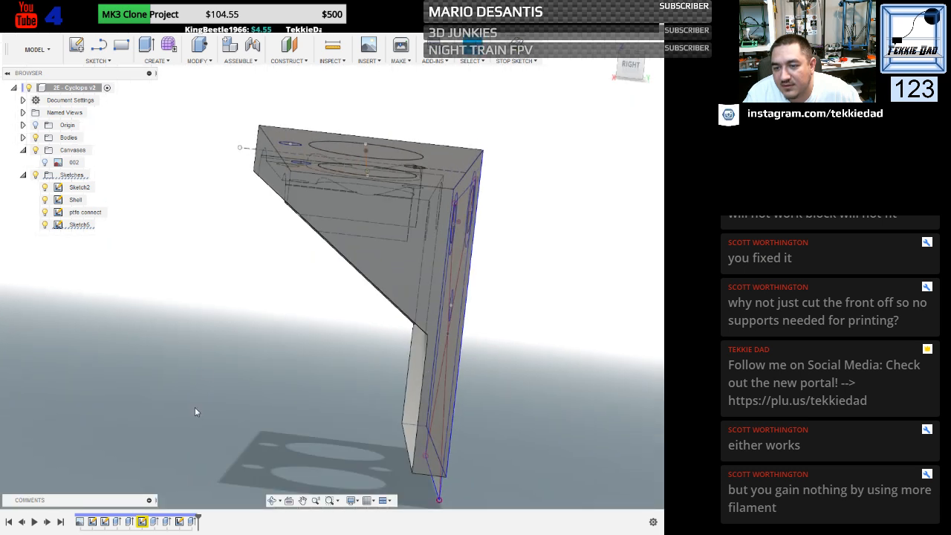
Save the design as a new version with the description "User Saved".
middle_click_drag(194, 407, 225, 368, "shift")
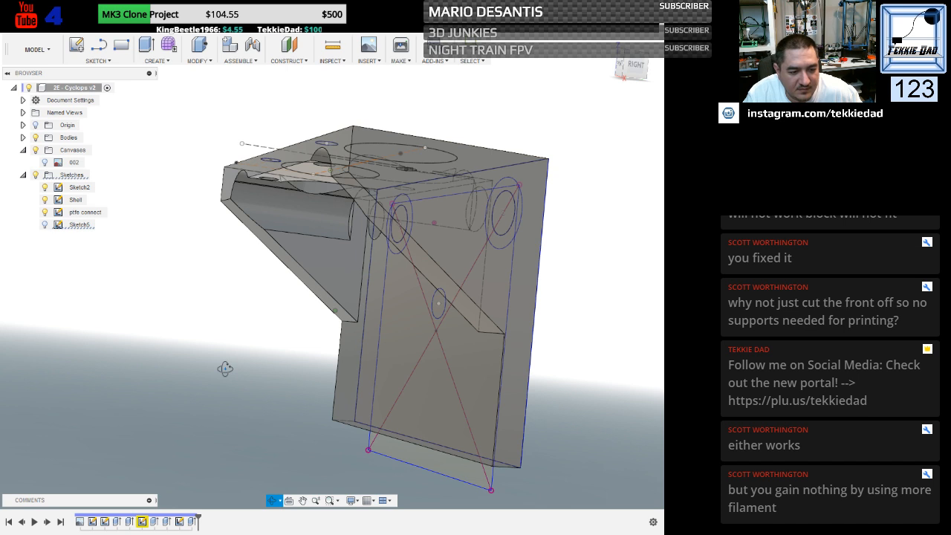
mouse_move(225, 368)
middle_mouse_down("shift")
mouse_move(200, 369)
mouse_move(214, 361)
mouse_move(289, 365)
mouse_move(247, 367)
mouse_move(253, 302)
mouse_move(233, 328)
mouse_move(246, 364)
middle_mouse_up("shift")
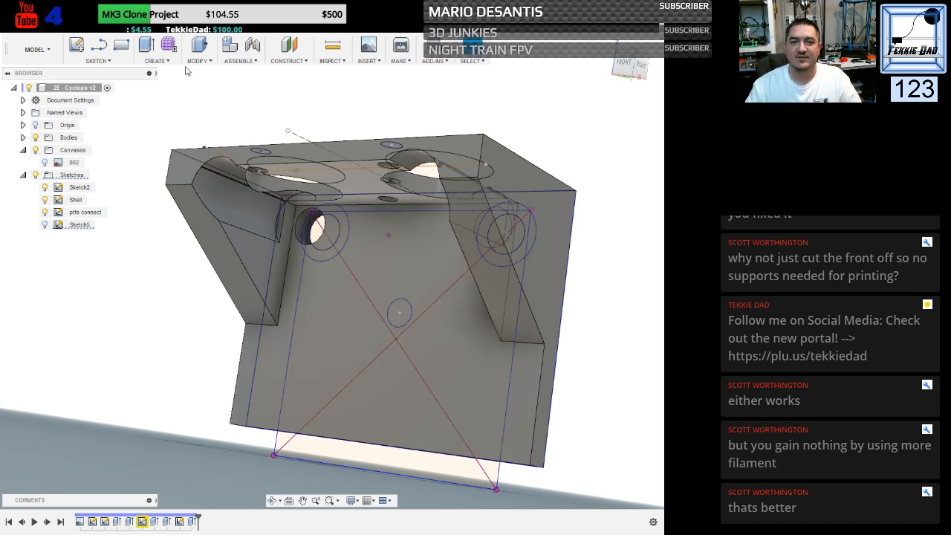
left_click(45, 32)
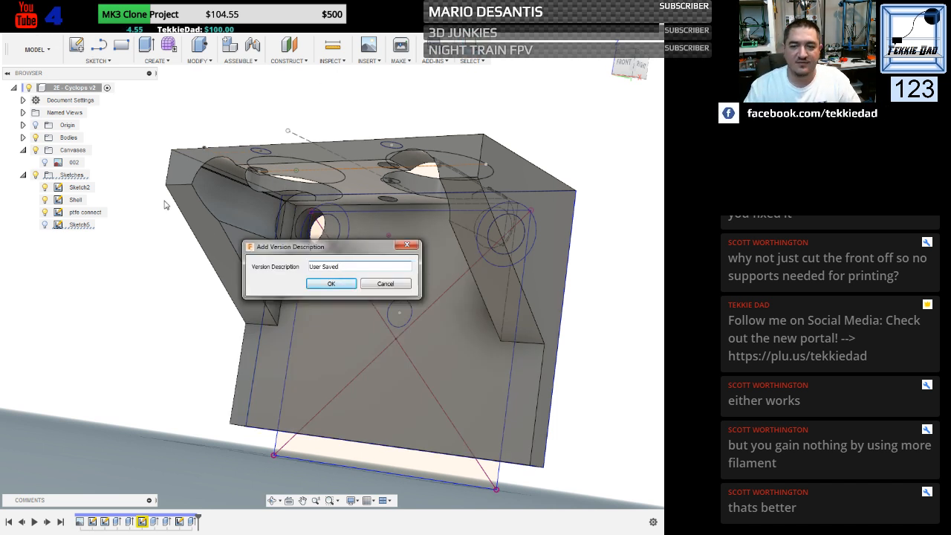
key("Return")
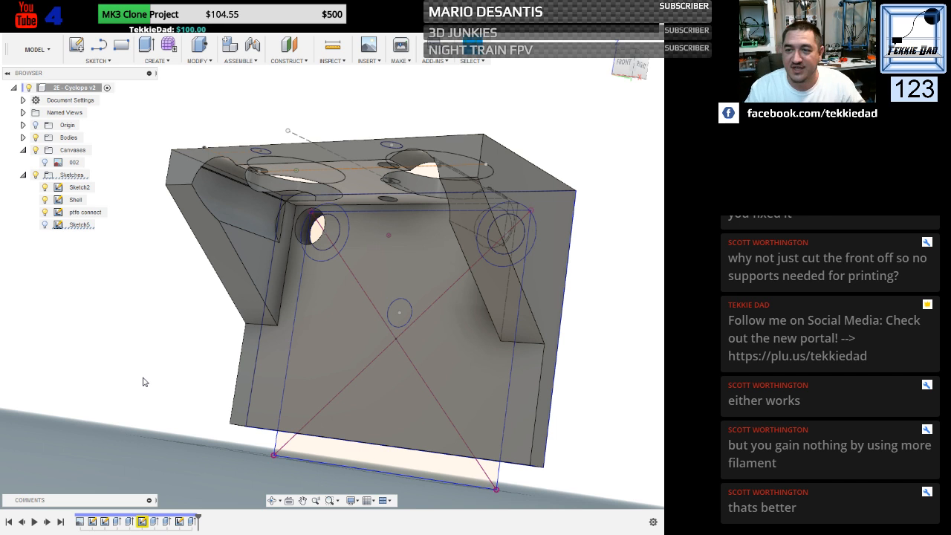
Export the block for 3D printing at Medium refinement as the STL file 2E - Cyclops v3, without sending it to a print utility.
left_click(402, 63)
left_click(416, 76)
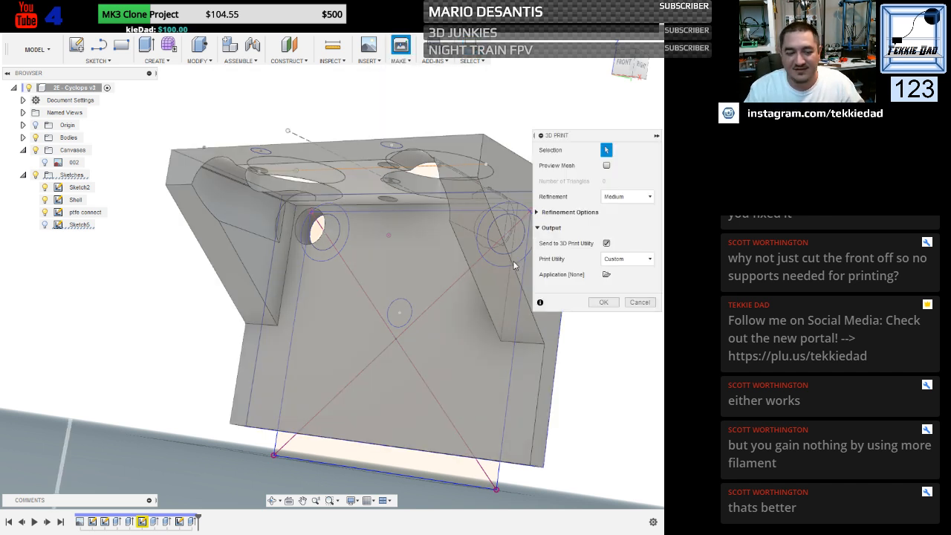
left_click(607, 243)
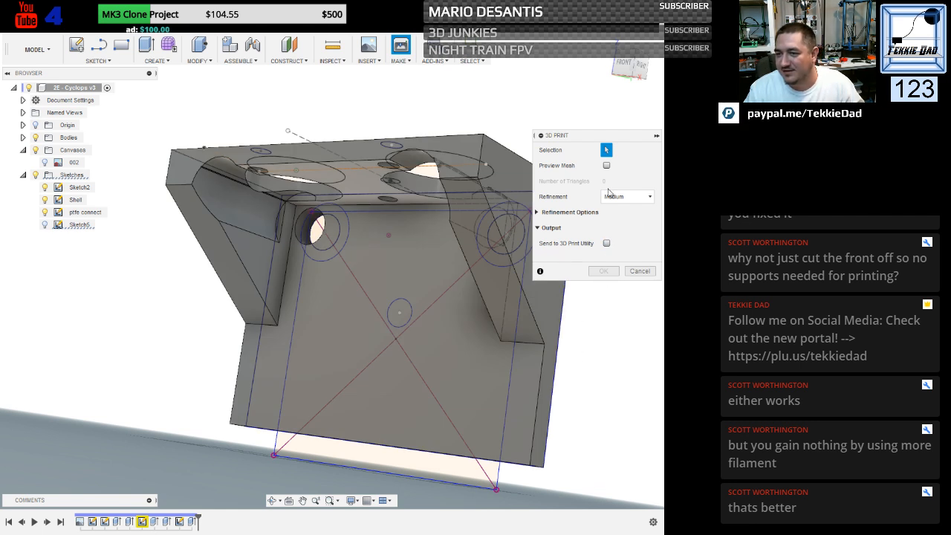
left_click(530, 214)
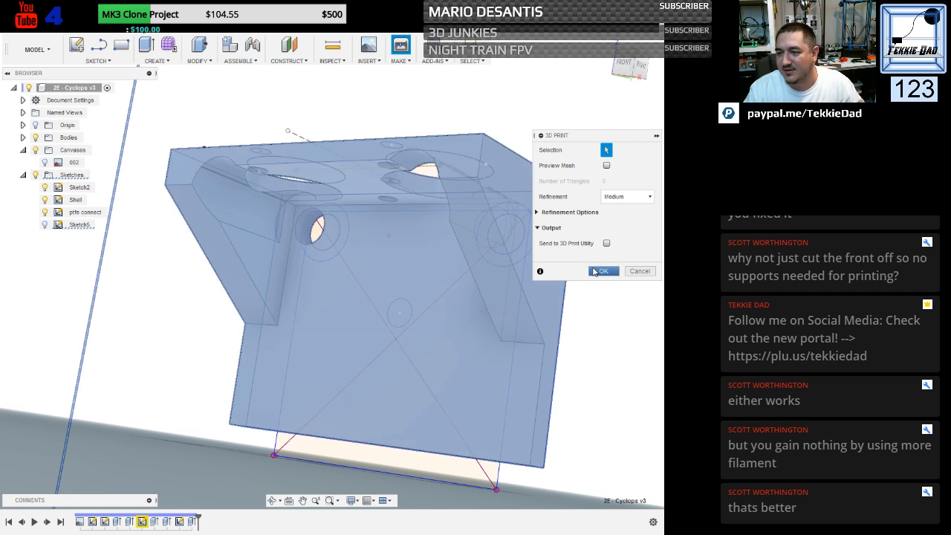
left_click(603, 271)
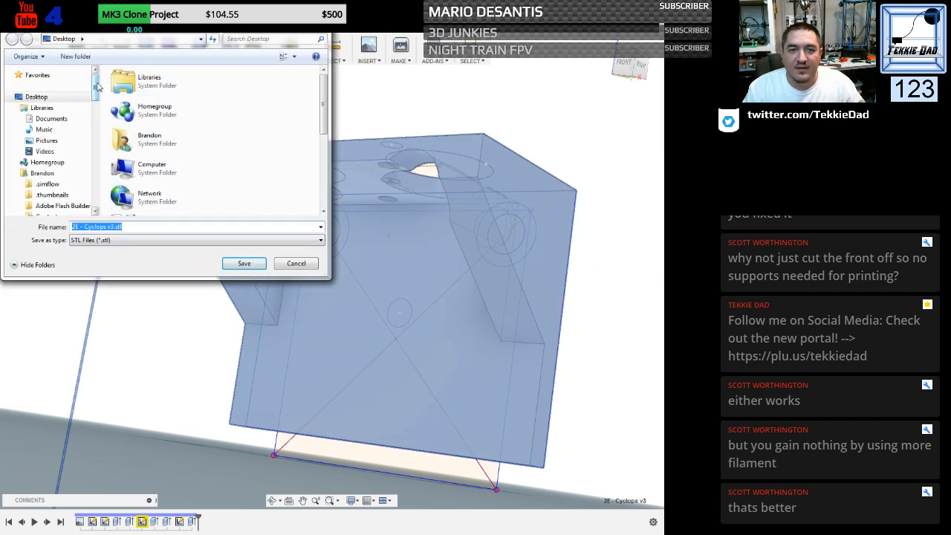
left_click_drag(134, 30, 0, 29)
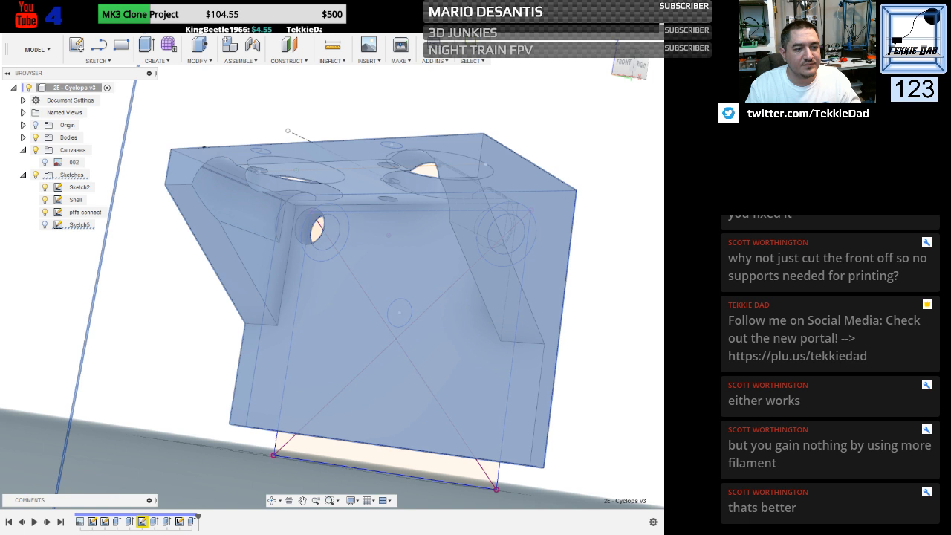
key("Escape")
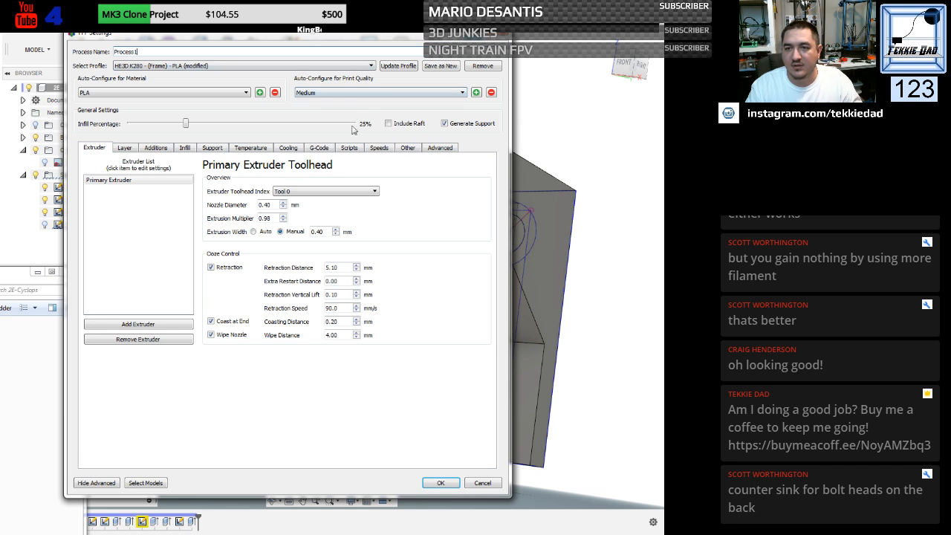
Turn off support generation in the slicer's process settings for the HE3D K280 PLA profile and accept them.
left_click(445, 123)
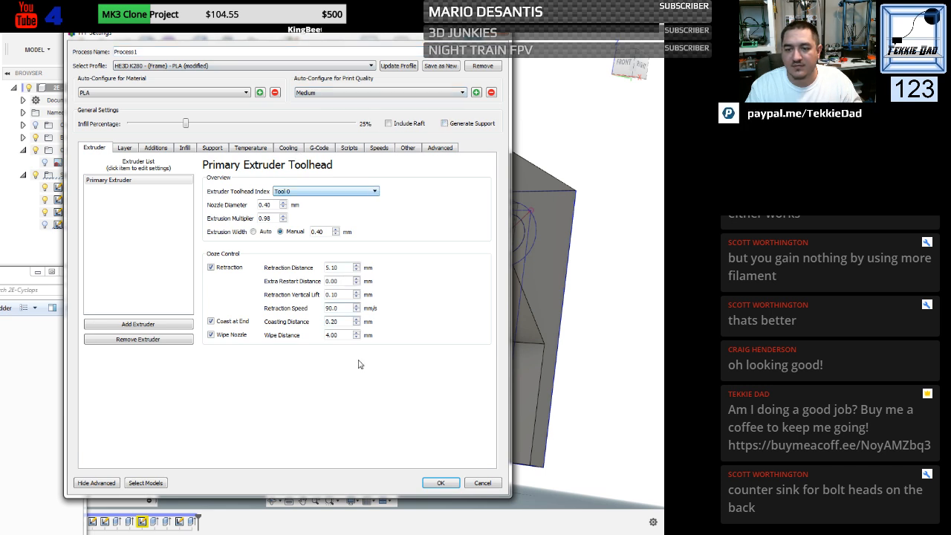
left_click(441, 484)
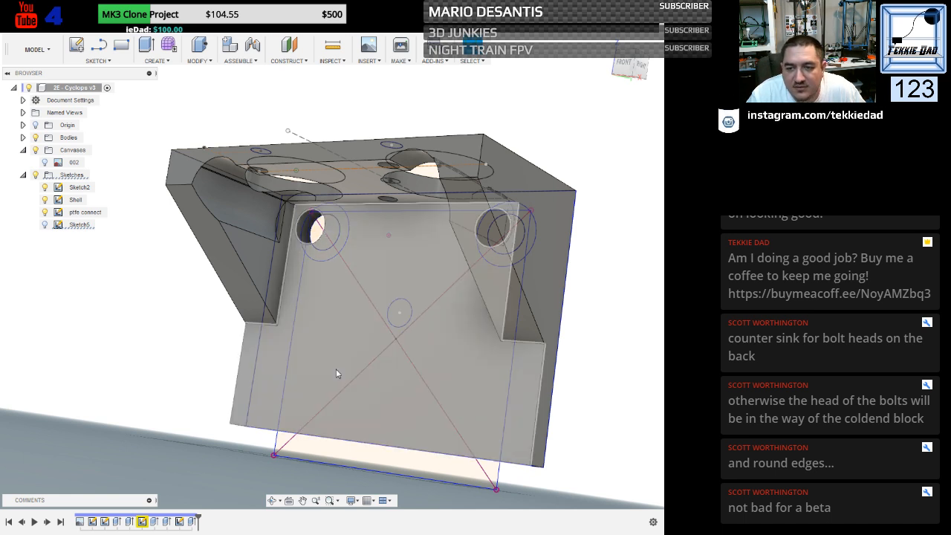
Fillet the inner edges of the back plate's two bolt holes with a 1 mm constant radius.
mouse_move(119, 357)
middle_mouse_down("shift")
mouse_move(137, 357)
mouse_move(108, 350)
mouse_move(114, 345)
middle_mouse_up("shift")
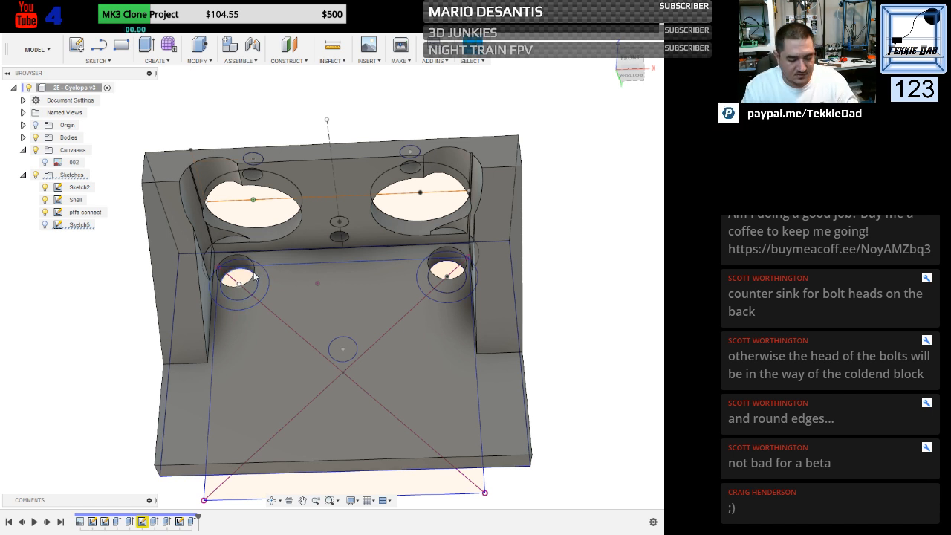
key("f")
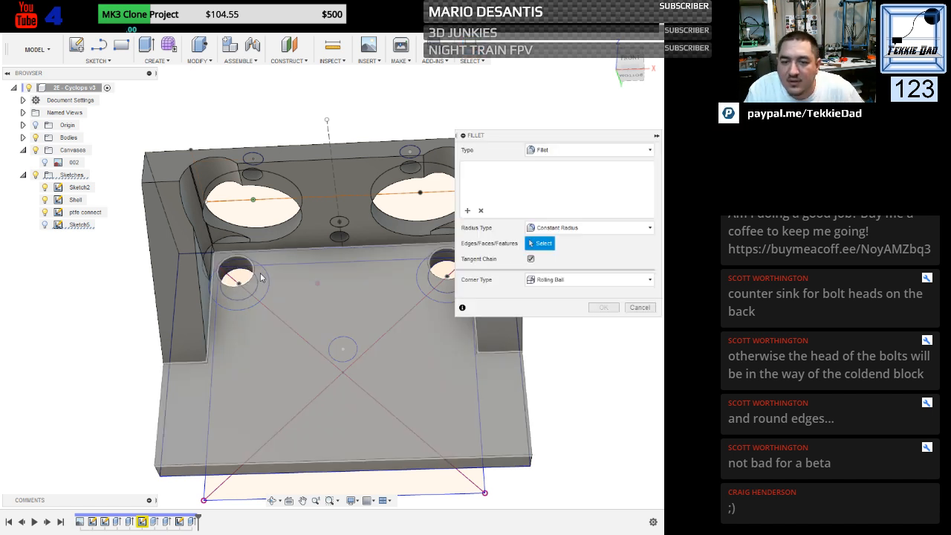
left_click(254, 274)
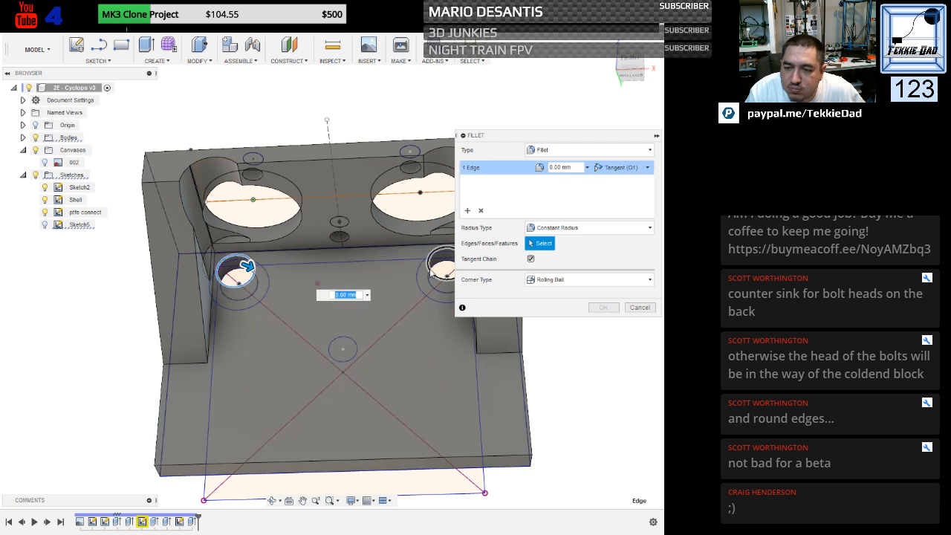
left_click(434, 271)
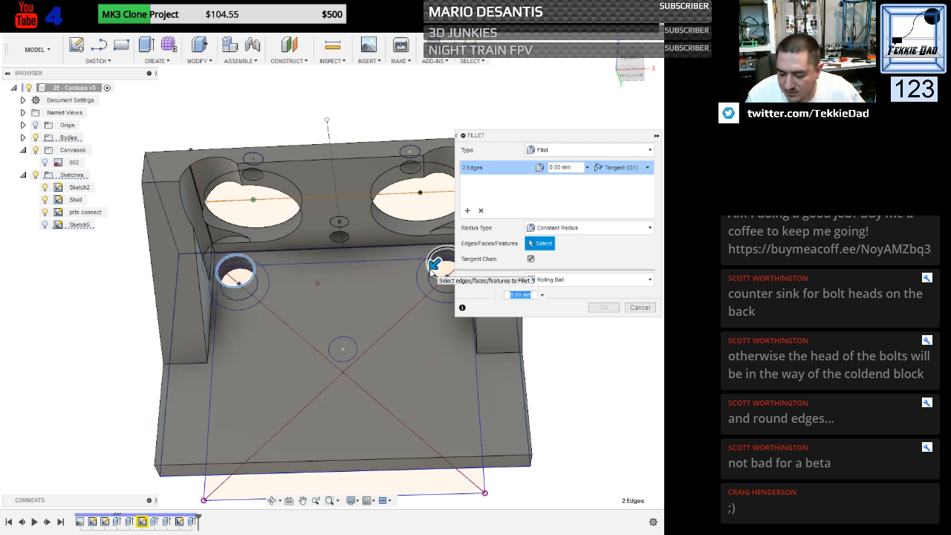
type("1")
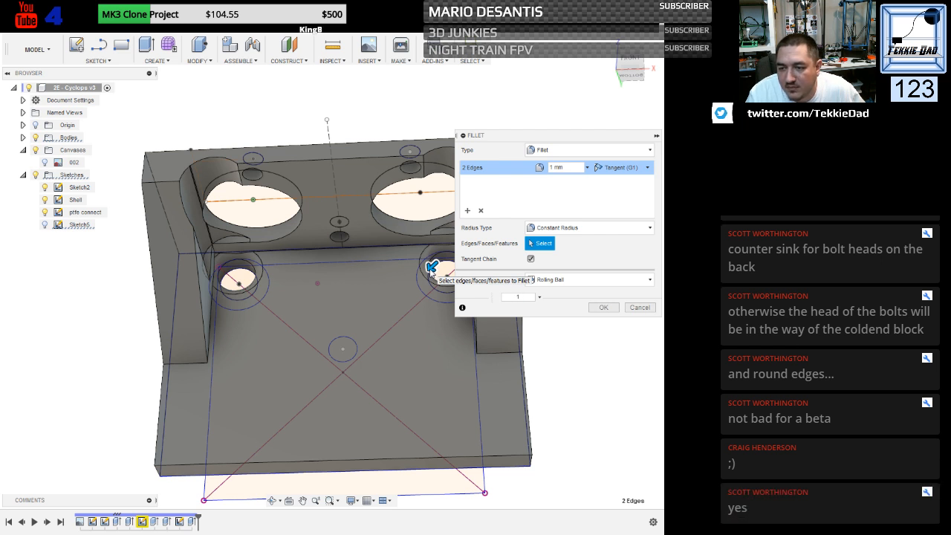
key("BackSpace")
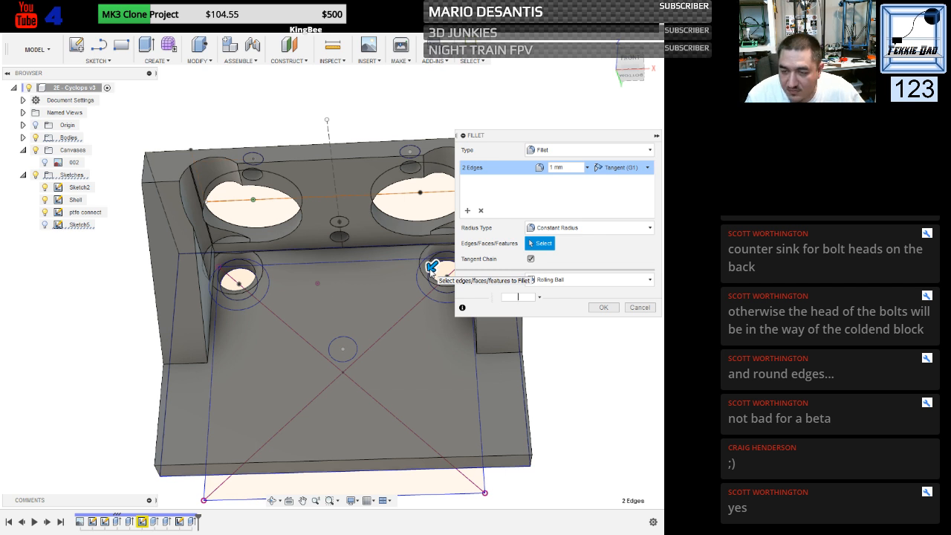
type("2")
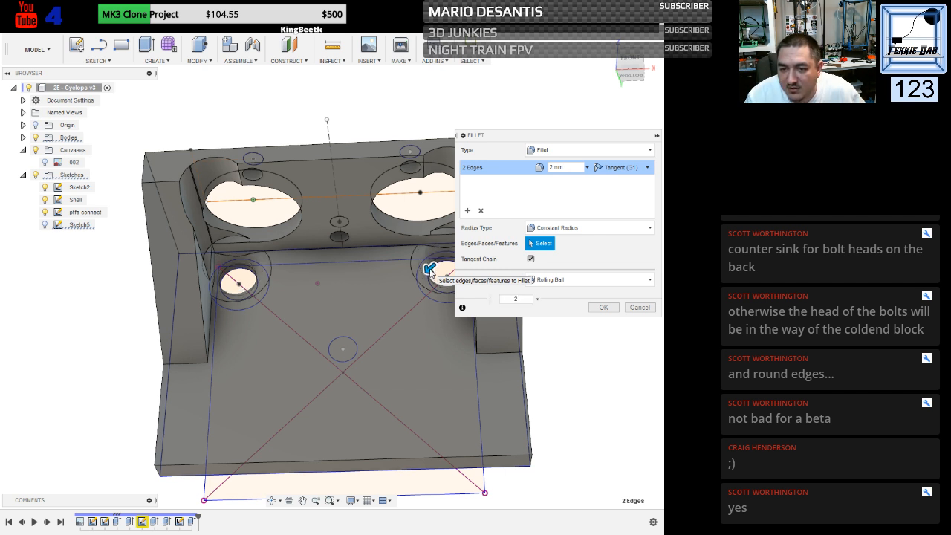
key("BackSpace")
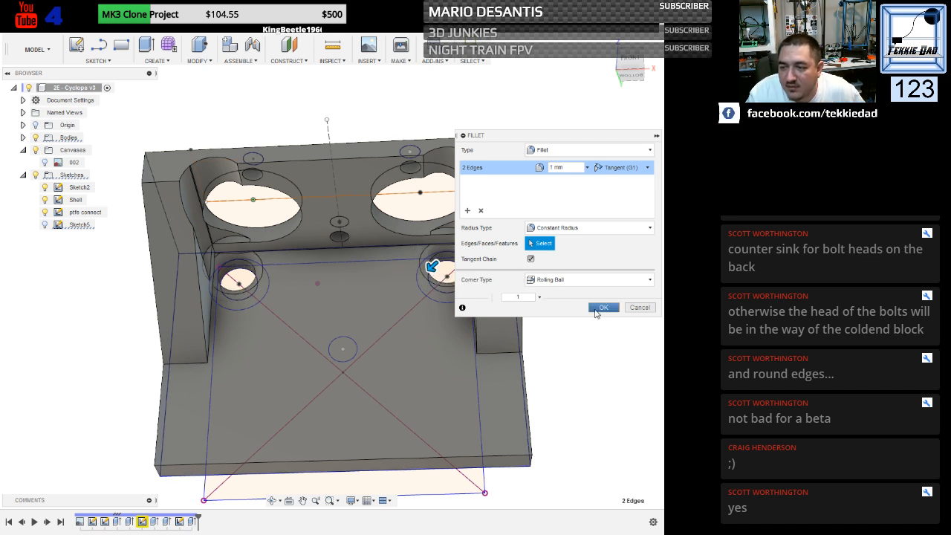
left_click(603, 309)
Examine the filleted bolt holes, the connector holes and the sloped side walls of the block from several angles.
mouse_move(572, 255)
middle_mouse_down("shift")
mouse_move(556, 256)
mouse_move(556, 227)
mouse_move(565, 274)
mouse_move(577, 274)
mouse_move(569, 250)
middle_mouse_up("shift")
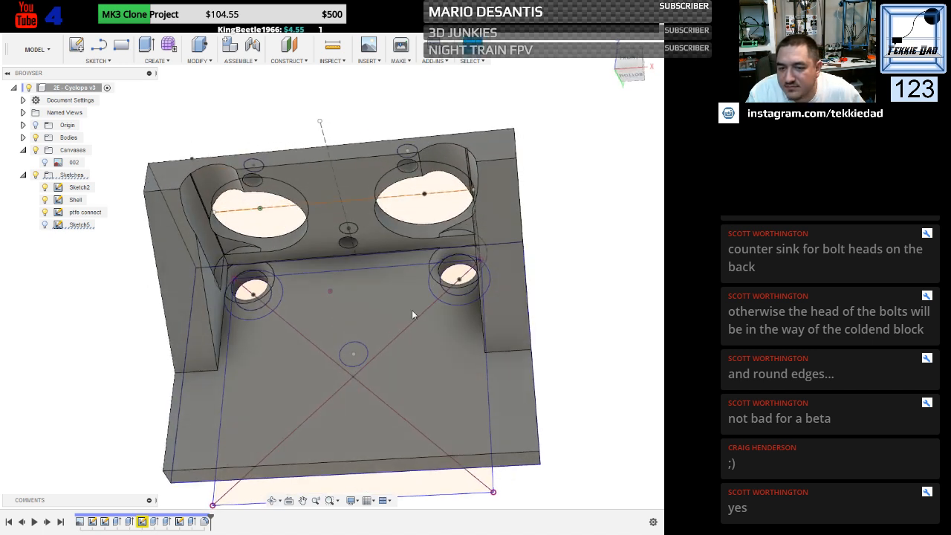
scroll(287, 291, "up", 6)
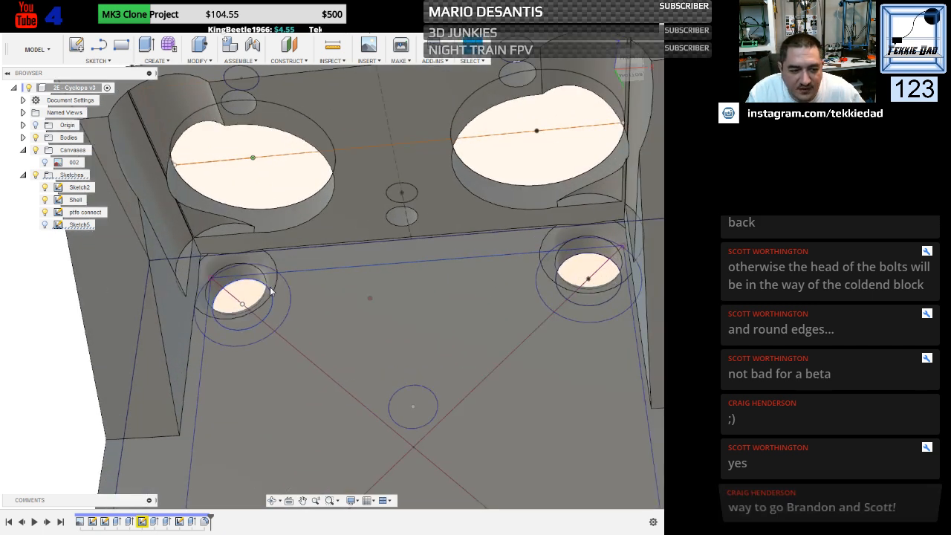
scroll(270, 288, "up", 1)
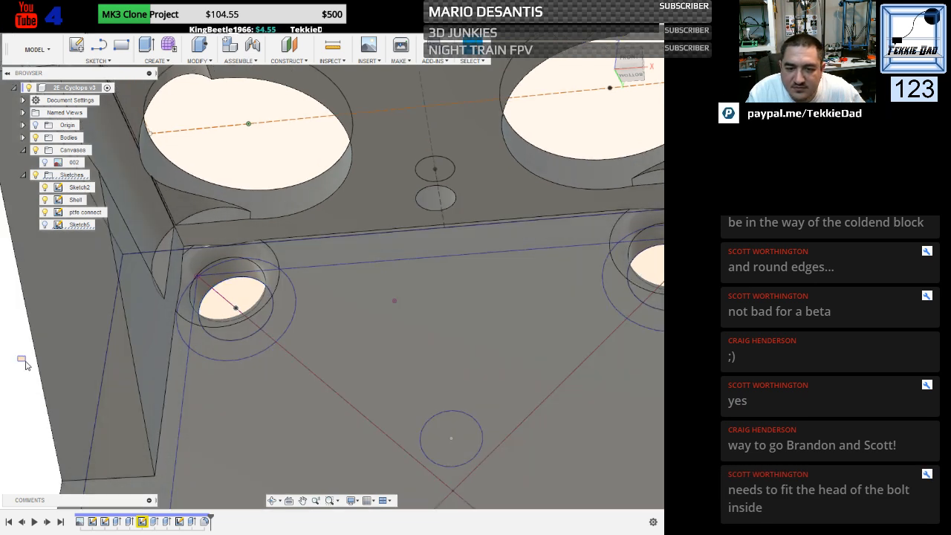
middle_click_drag(21, 361, 21, 311, "shift")
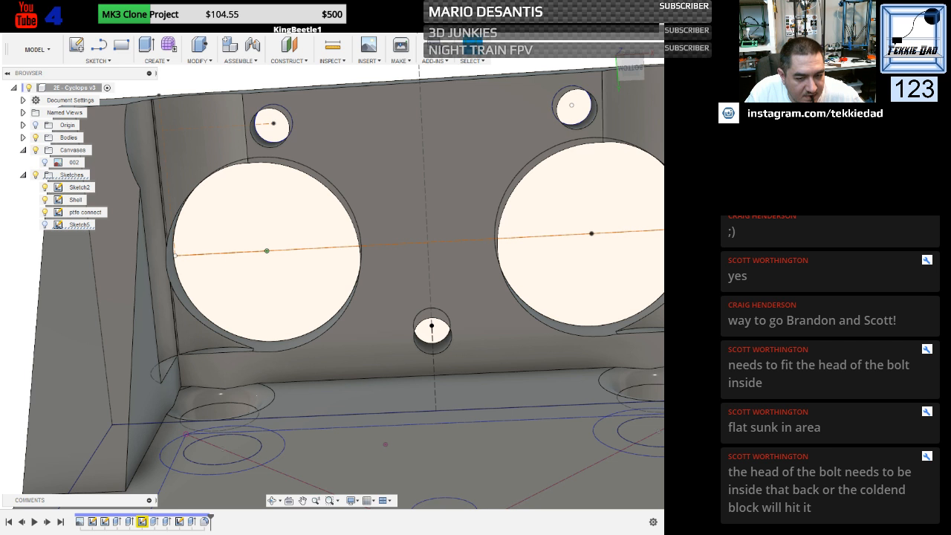
middle_click_drag(18, 343, 15, 320, "shift")
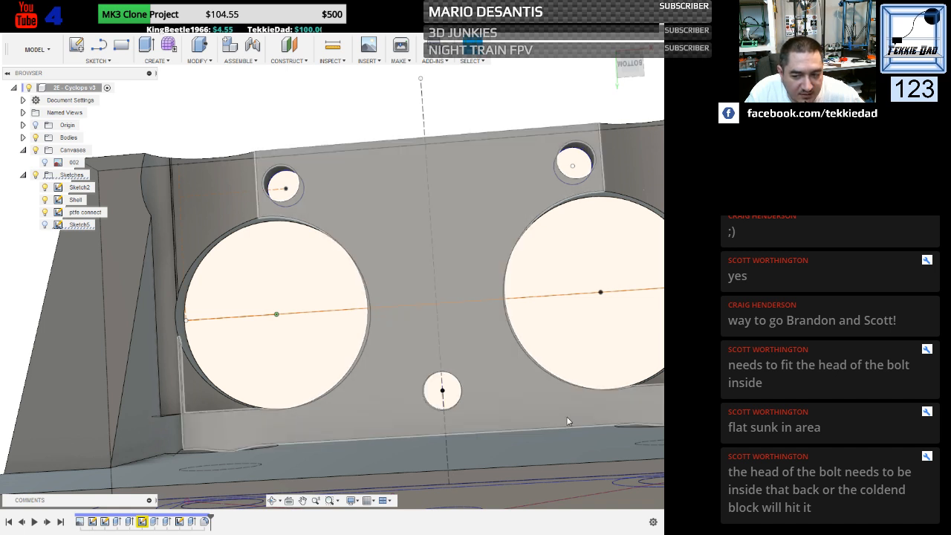
left_click(457, 389)
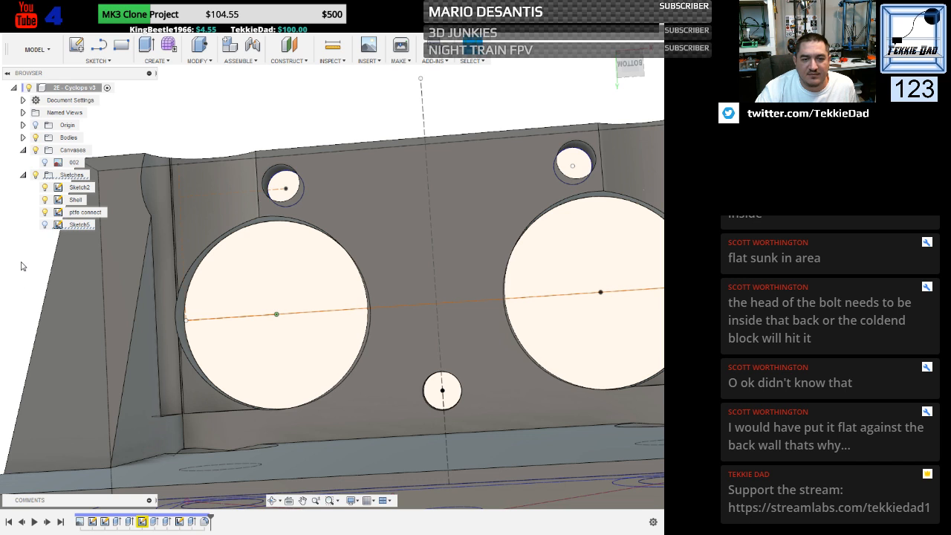
middle_click_drag(17, 228, 13, 289, "shift")
scroll(304, 321, "down", 2)
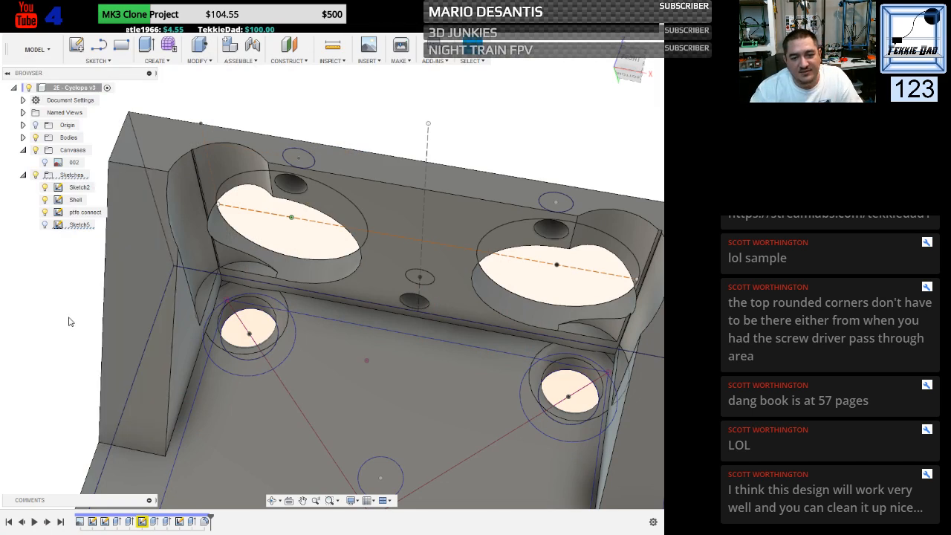
scroll(66, 324, "down", 4)
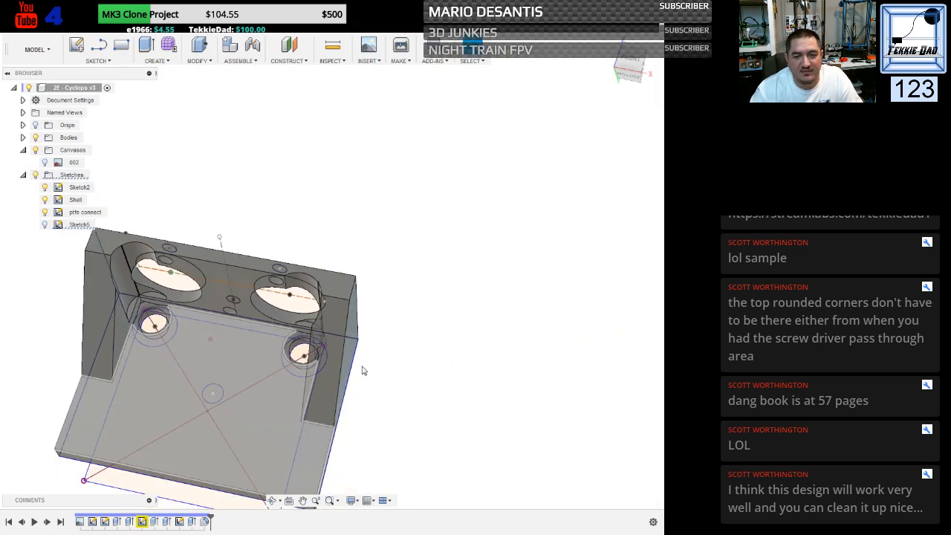
middle_click_drag(412, 364, 404, 439, "shift")
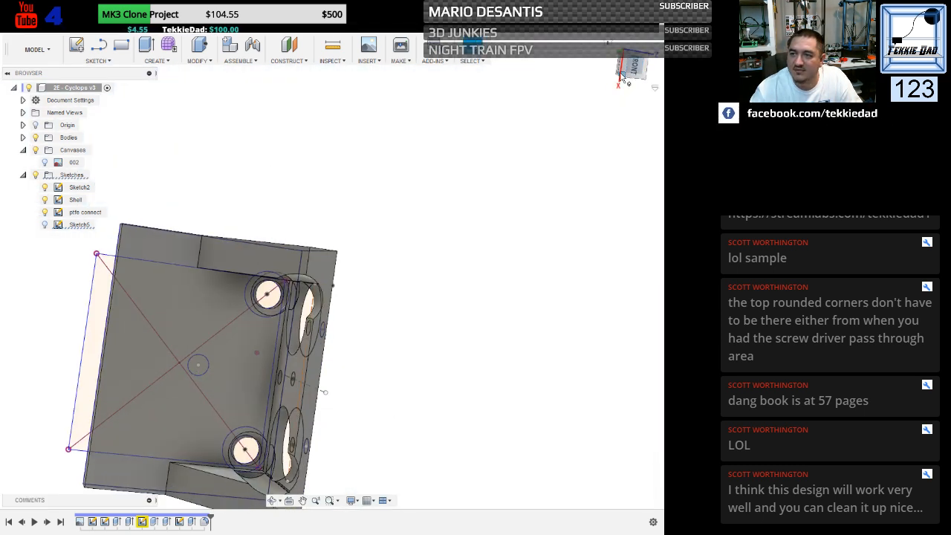
left_click(629, 66)
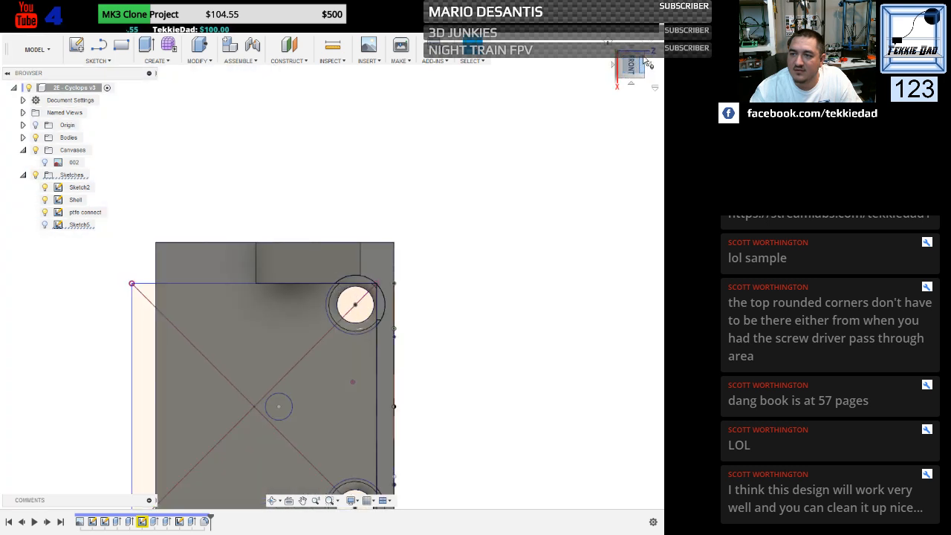
left_click(645, 44)
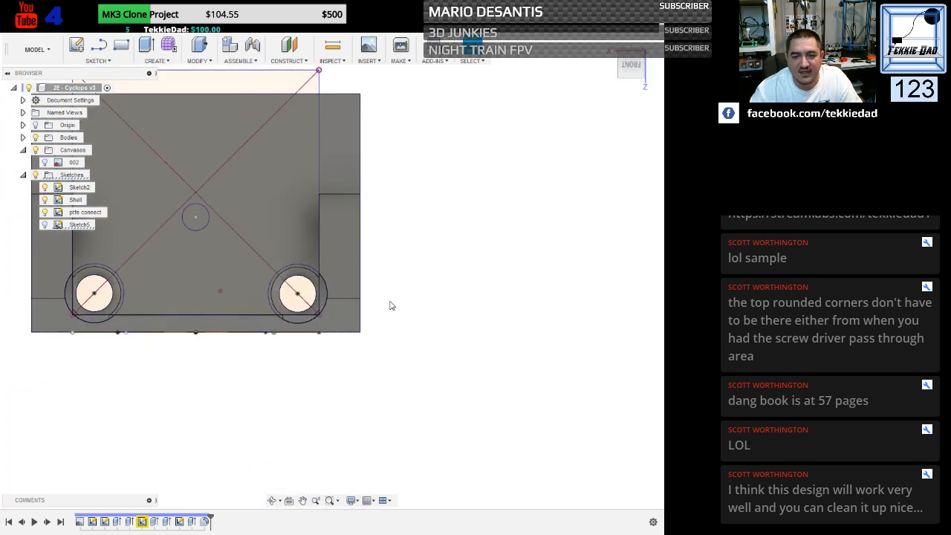
middle_click_drag(221, 379, 195, 353, "shift")
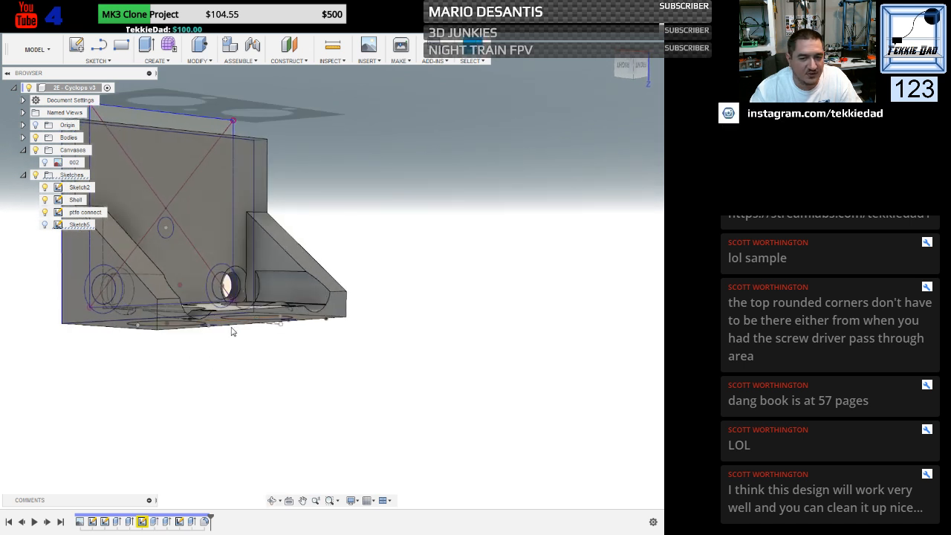
middle_click_drag(163, 374, 192, 385, "shift")
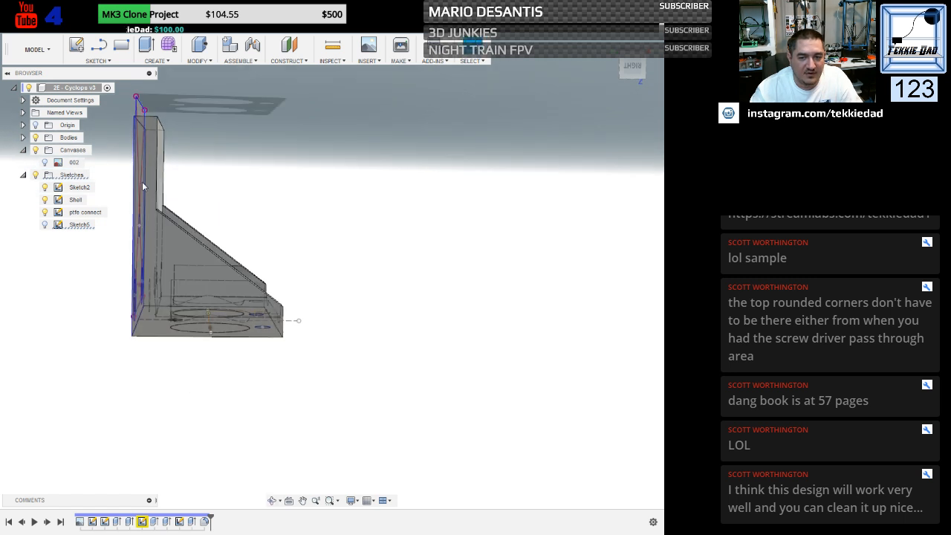
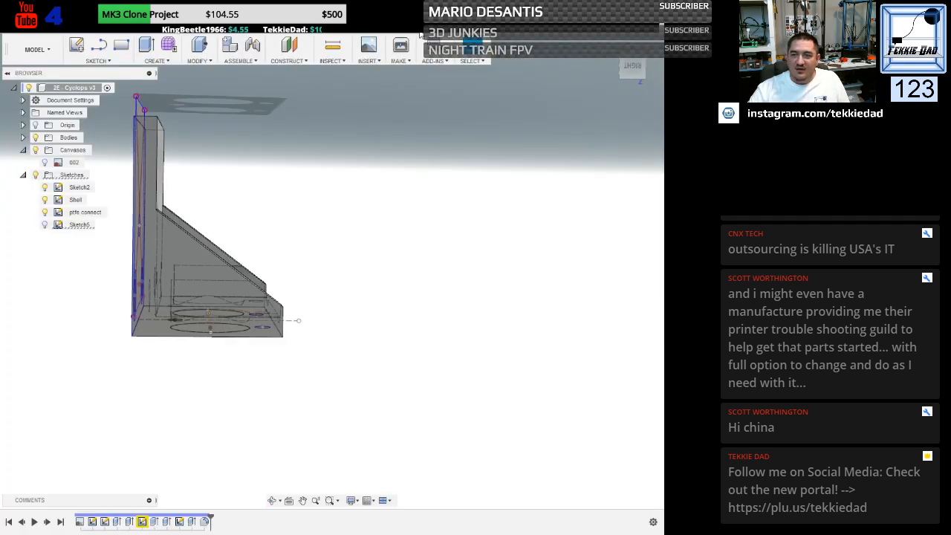
Switch to the open X5ST-2E Cooler v10 design, inspect it from above, and return to the 2E - Cyclops design.
left_click(420, 33)
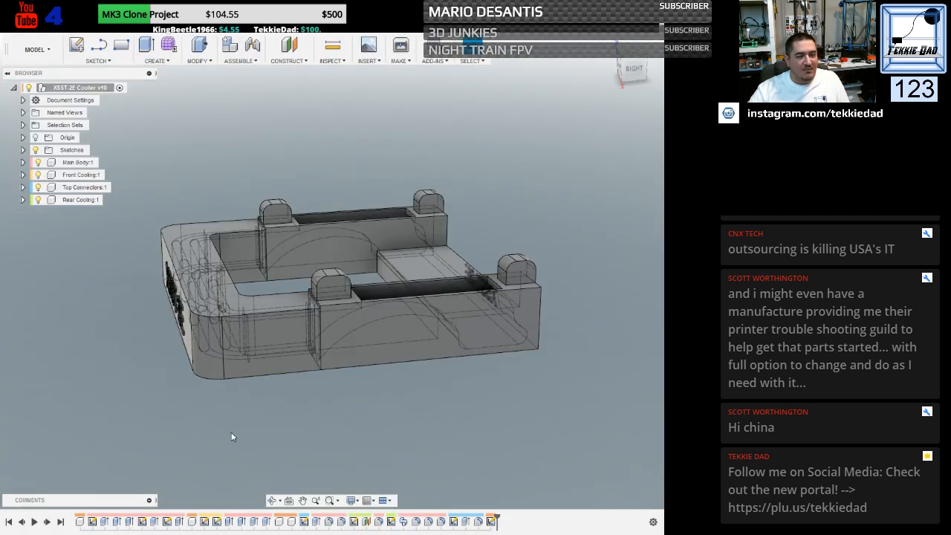
middle_click_drag(137, 336, 152, 339, "shift")
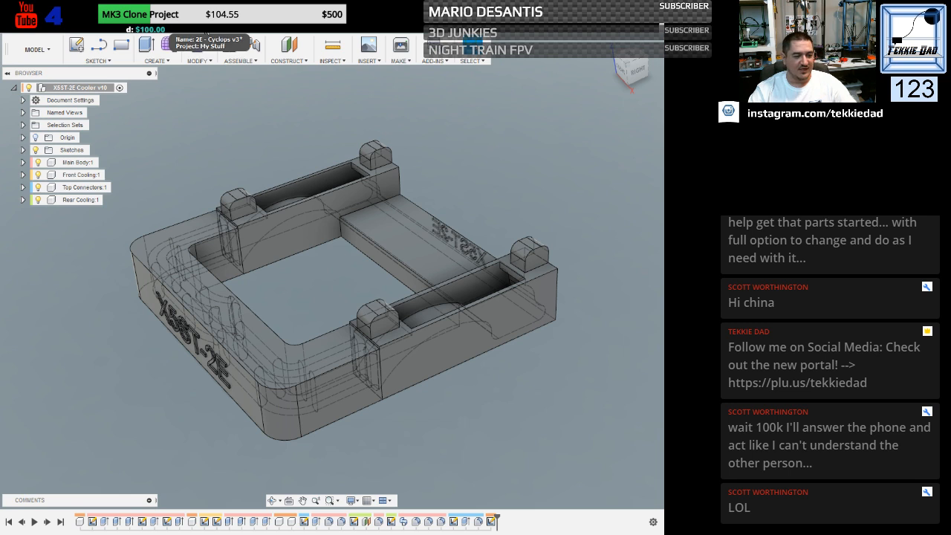
left_click(205, 32)
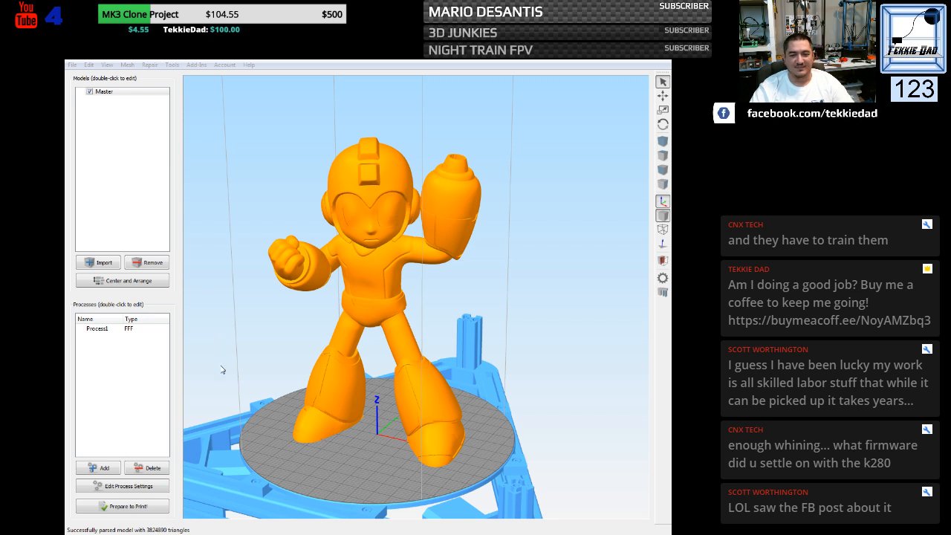
Inspect the Master figure on the slicer's build plate from the front, back and sides.
left_click_drag(218, 383, 626, 366)
left_click_drag(255, 360, 550, 359)
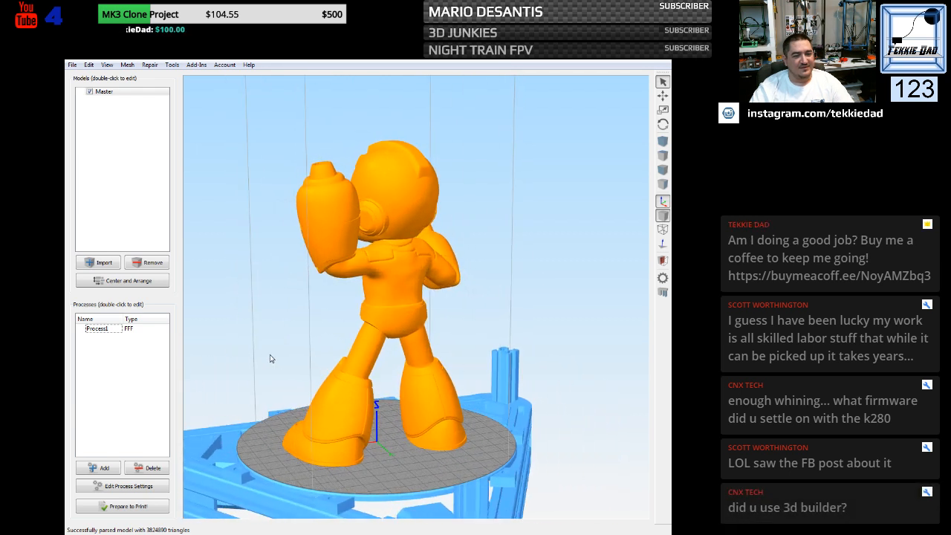
left_click_drag(270, 359, 610, 365)
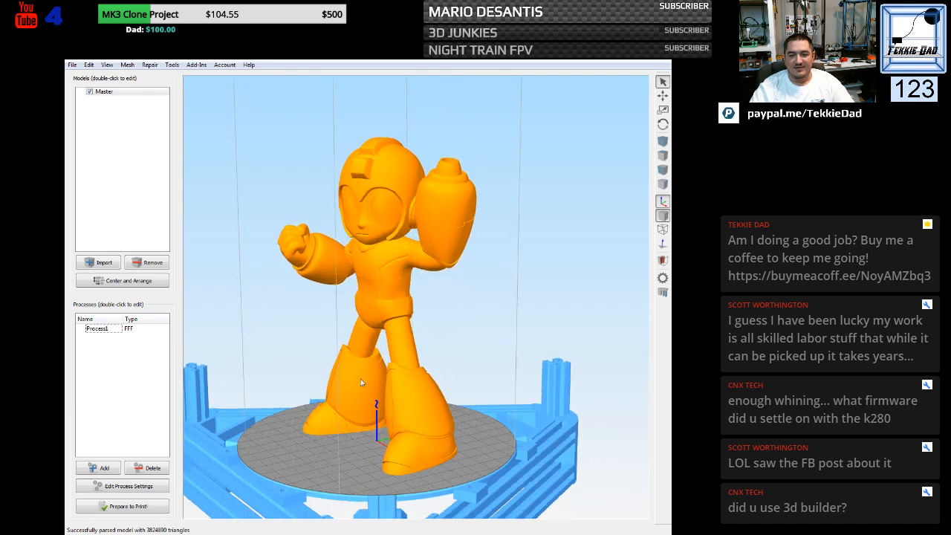
left_click_drag(361, 382, 426, 365)
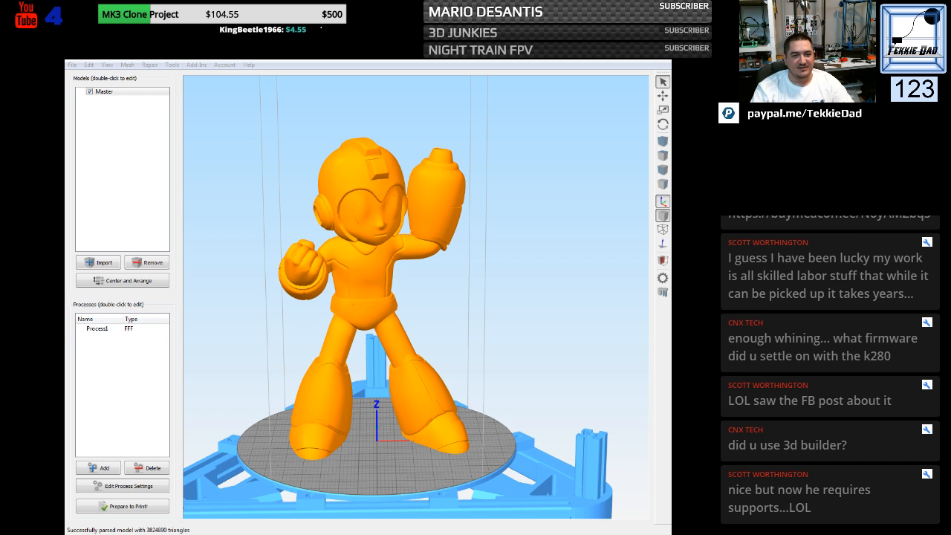
Hide the Master figure, load the Lower head model onto the build plate, and select it.
left_click(89, 92)
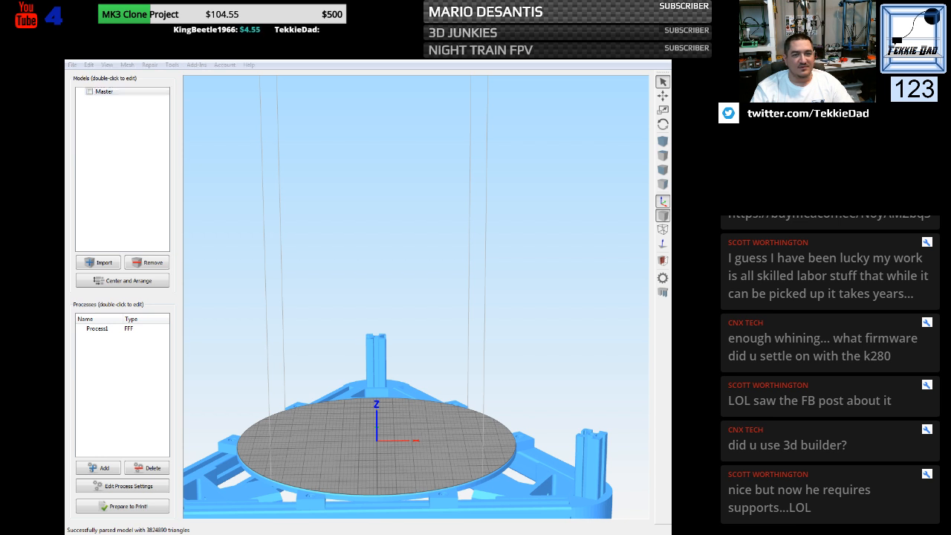
left_click_drag(211, 58, 197, 179)
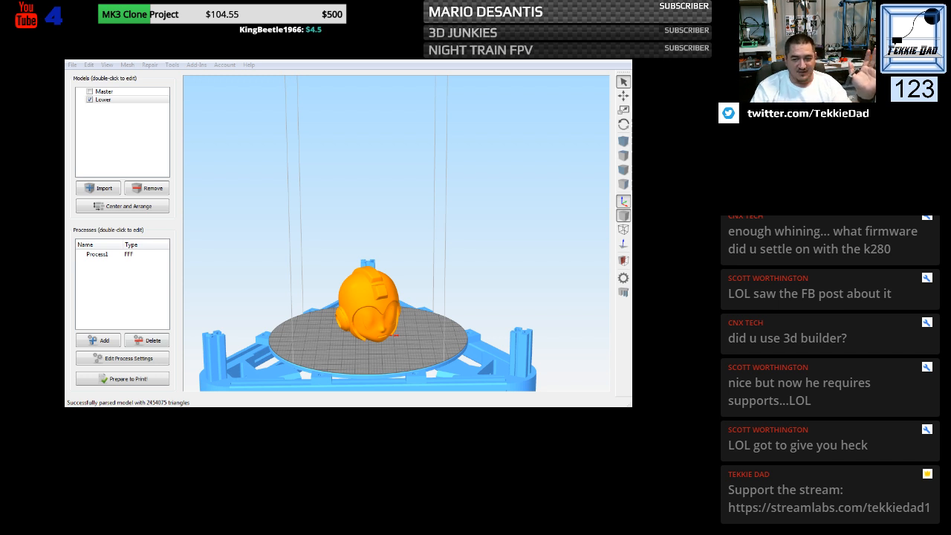
left_click(373, 364)
Inspect the Lower head model up close from the front and both sides, including its underside at the build plate.
scroll(373, 365, "up", 5)
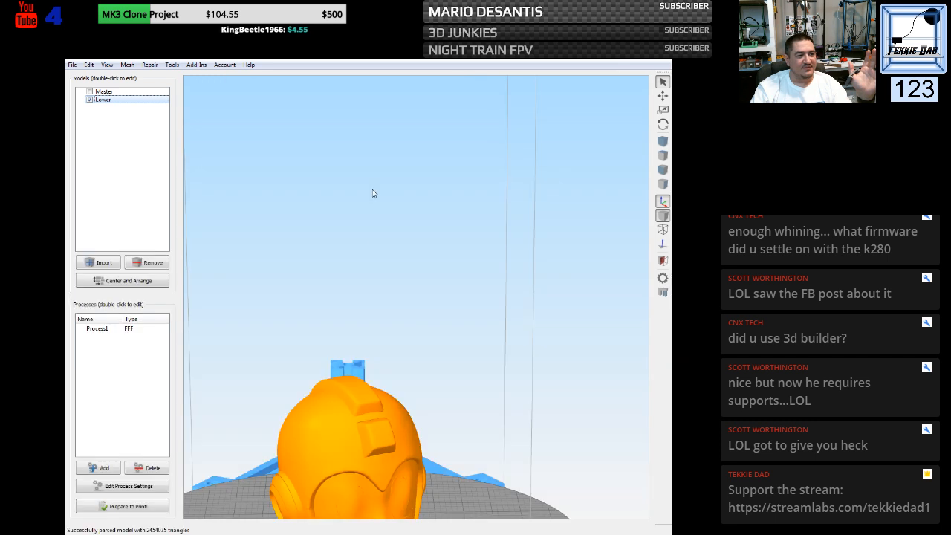
middle_click_drag(369, 358, 429, 107)
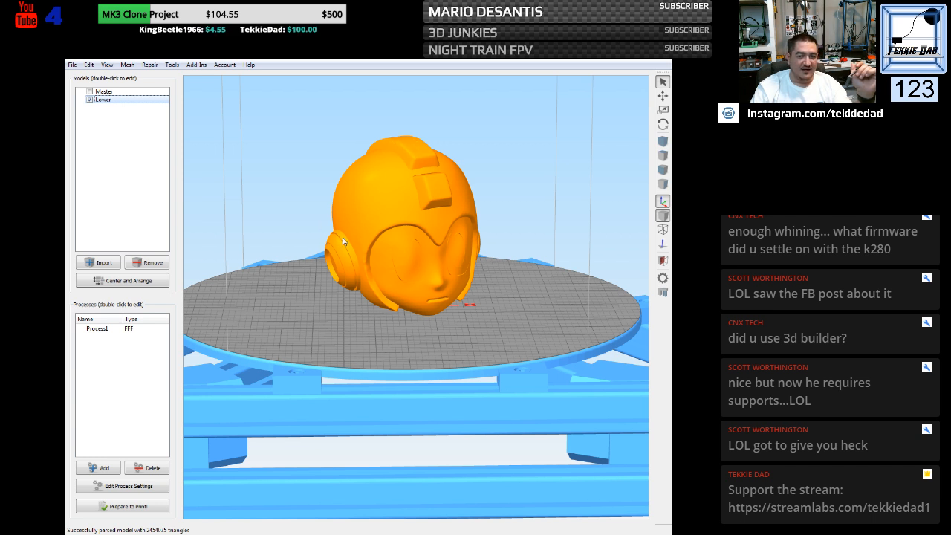
left_click_drag(466, 291, 439, 241)
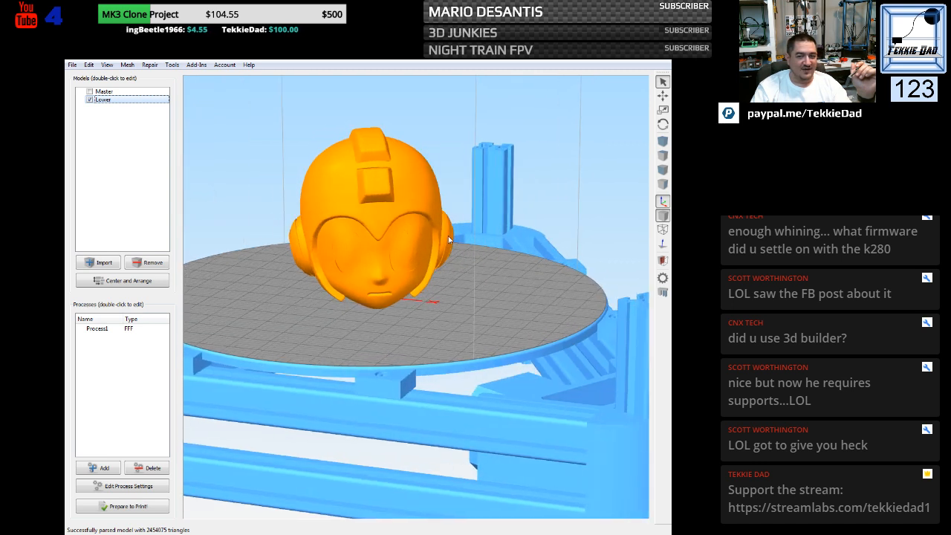
mouse_move(397, 311)
left_mouse_down()
mouse_move(328, 314)
mouse_move(360, 345)
mouse_move(401, 293)
left_mouse_up()
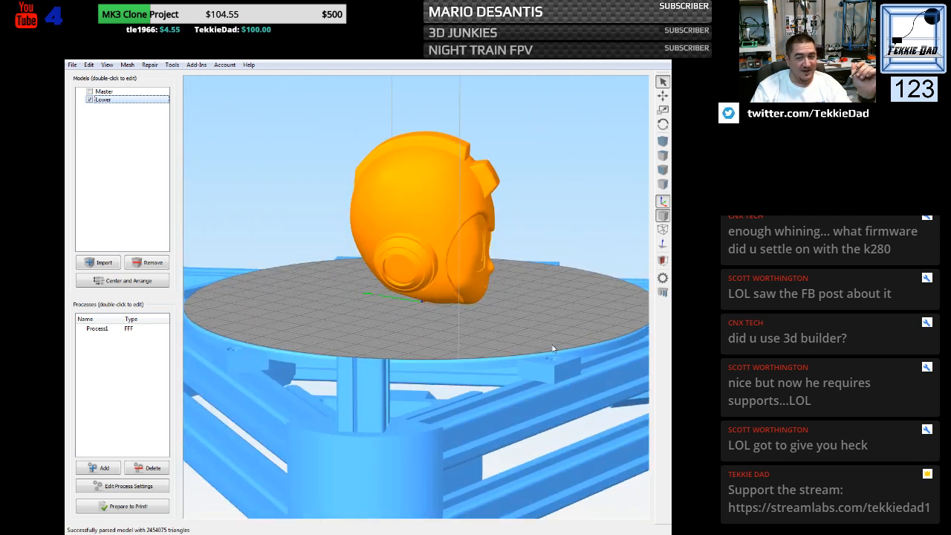
left_click_drag(551, 315, 403, 272)
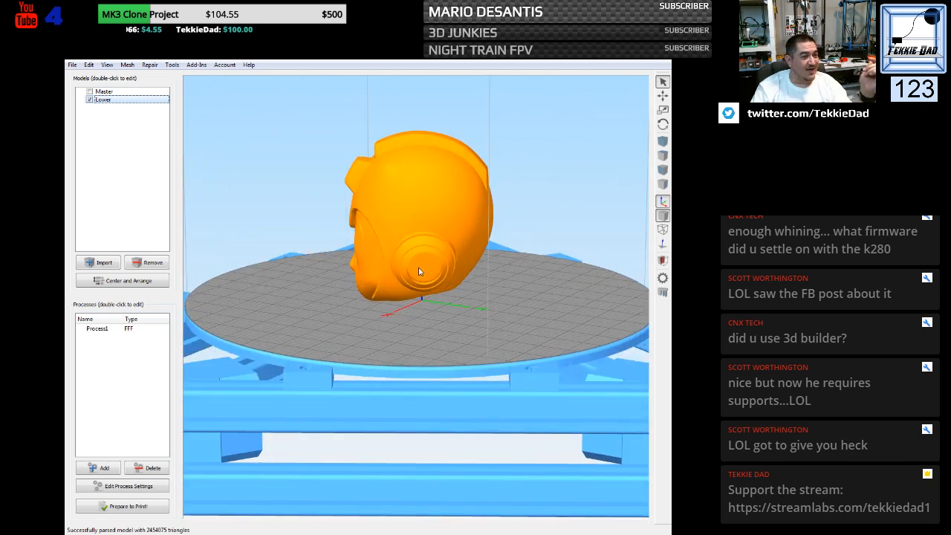
Load the red and Upper models, then hide the Lower, Upper and red models on the build plate.
left_click_drag(285, 273, 516, 294)
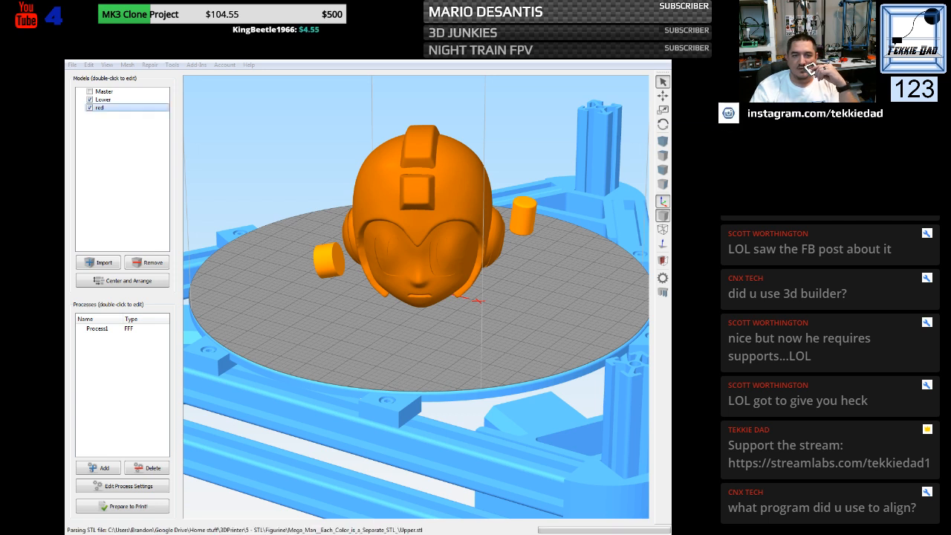
left_click(90, 99)
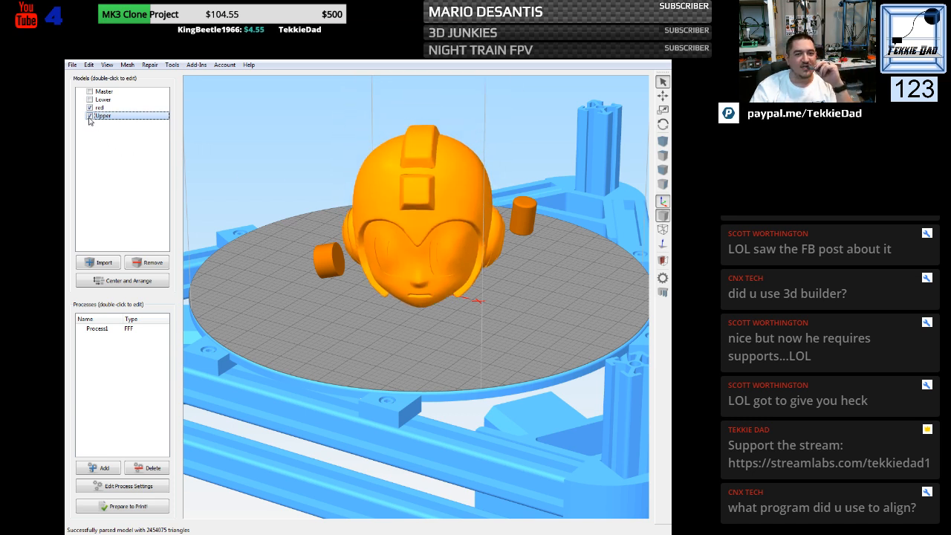
left_click(90, 116)
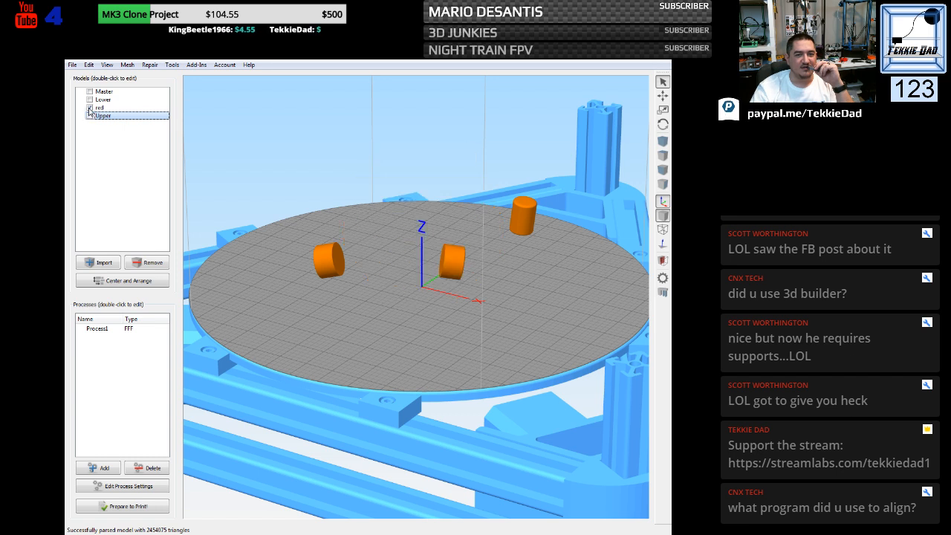
left_click(90, 107)
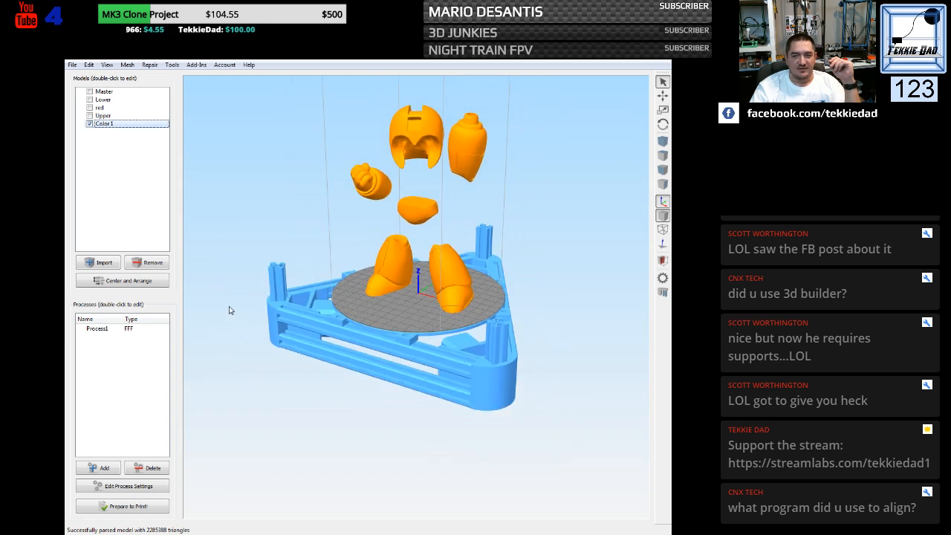
Load the Color 2 model beside Color 1, reset its position offsets, and center and arrange the models on the build plate.
left_click_drag(260, 322, 305, 258)
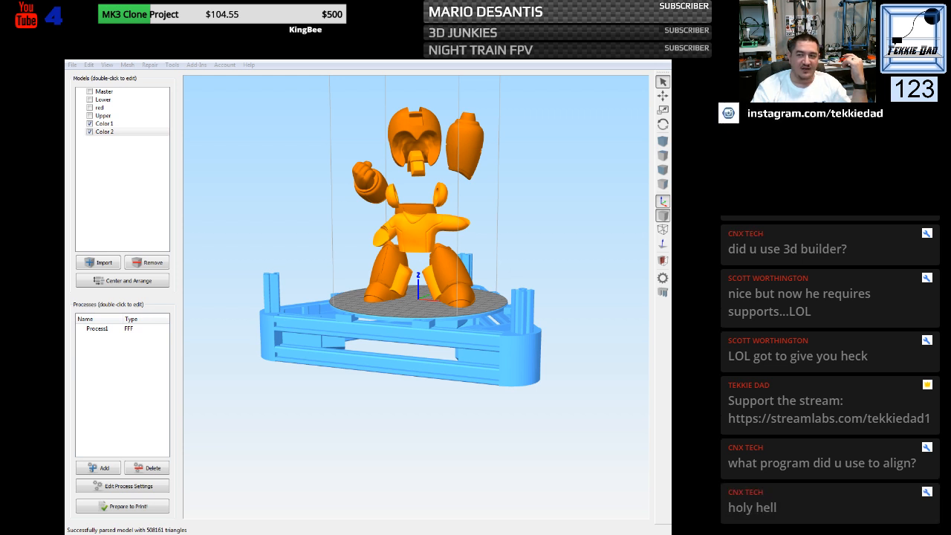
double_click(415, 238)
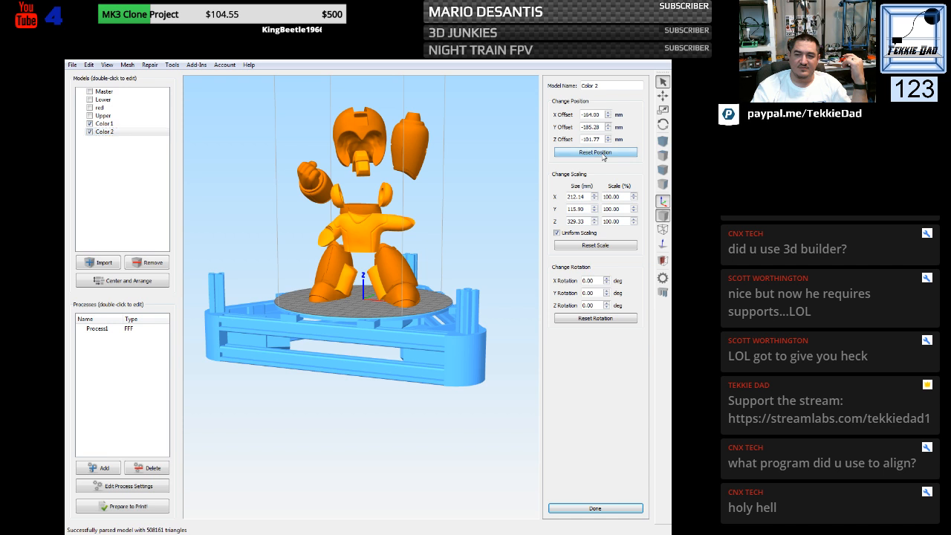
left_click(603, 154)
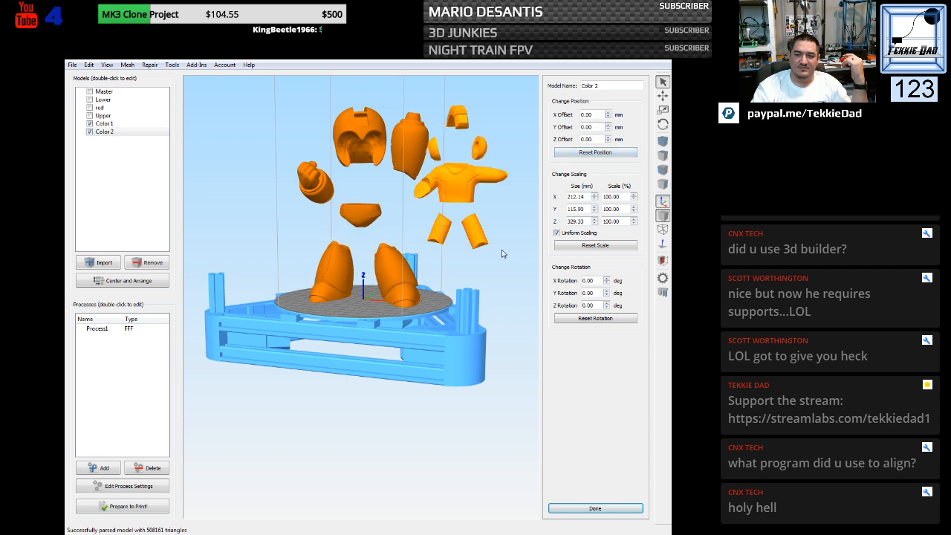
middle_click_drag(515, 276, 486, 279)
left_click_drag(487, 279, 468, 289)
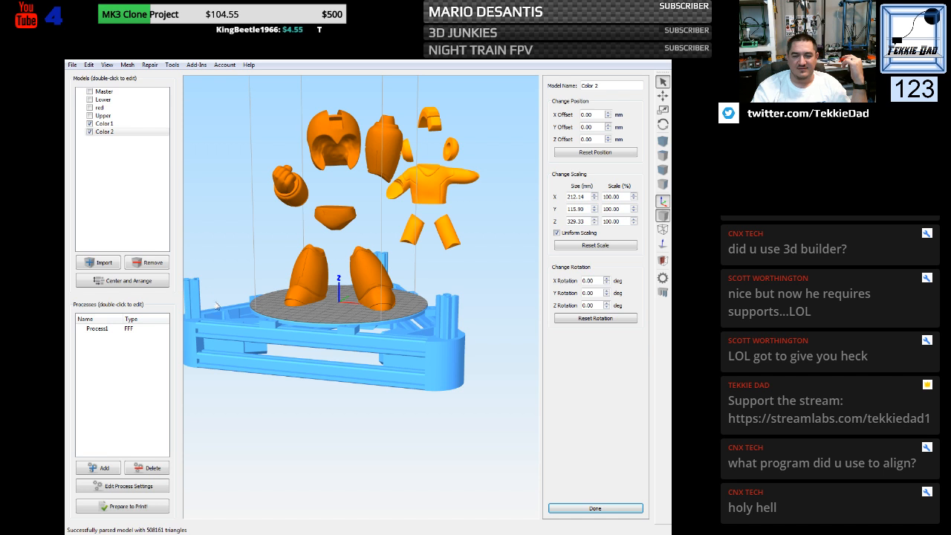
left_click(146, 287)
left_click(142, 282)
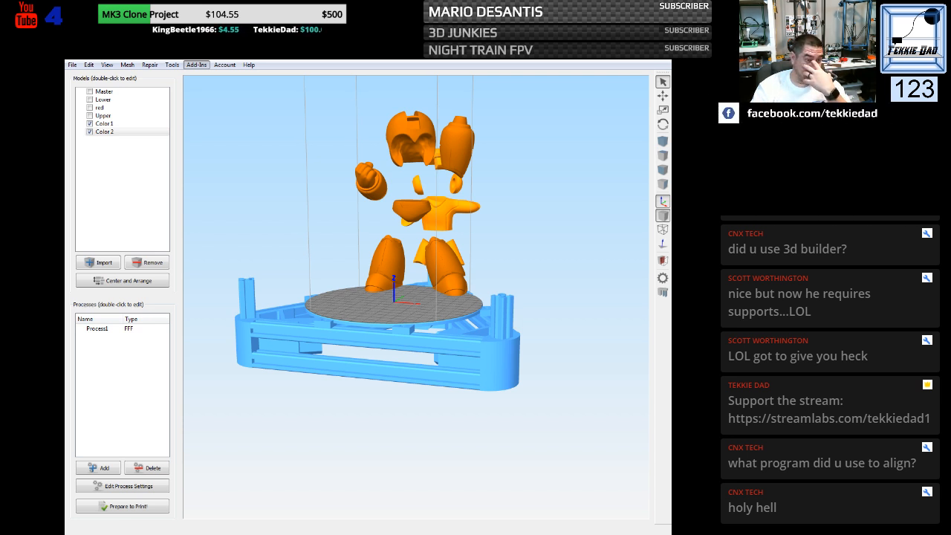
Group the models for dual extrusion with Color1 and Color2 processes, view the assembled figure, and select the whole group.
left_click(217, 245)
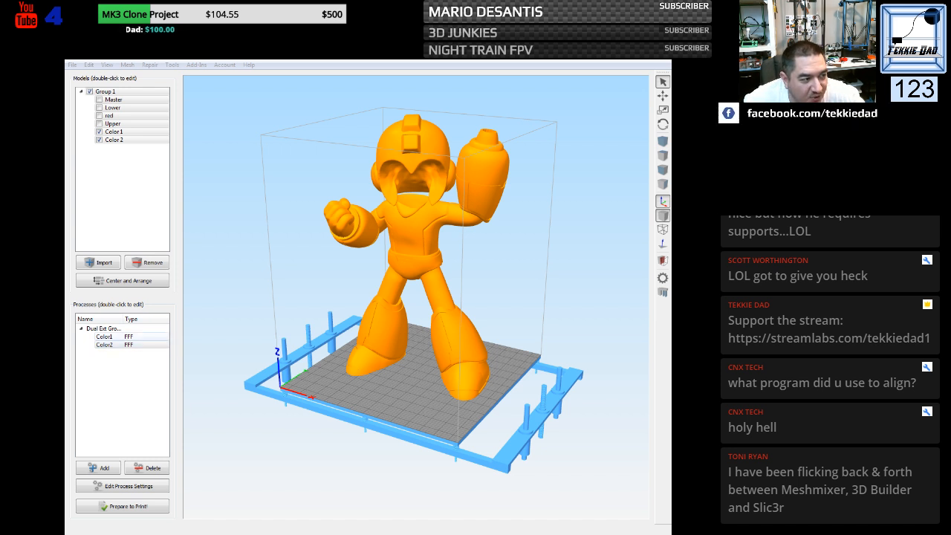
left_click_drag(259, 320, 377, 286)
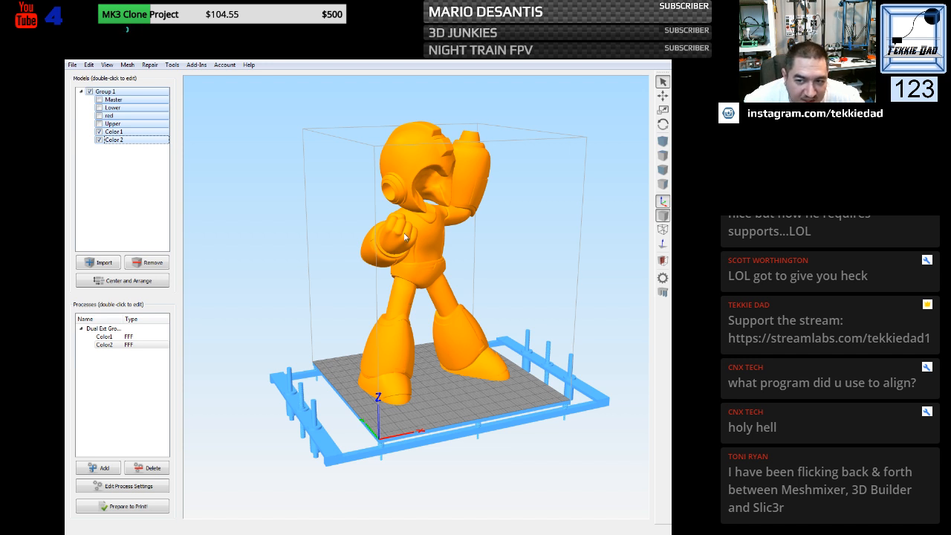
left_click_drag(479, 418, 416, 245)
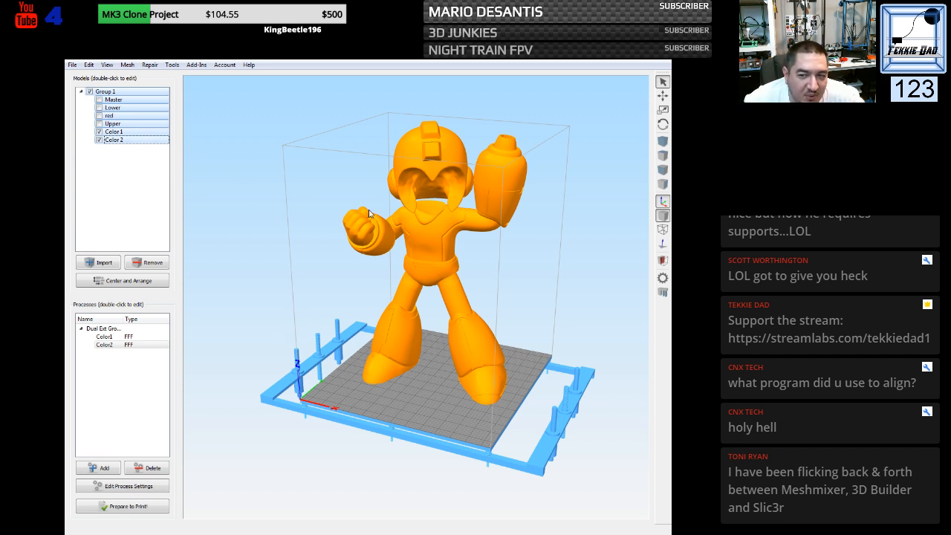
left_click(164, 171)
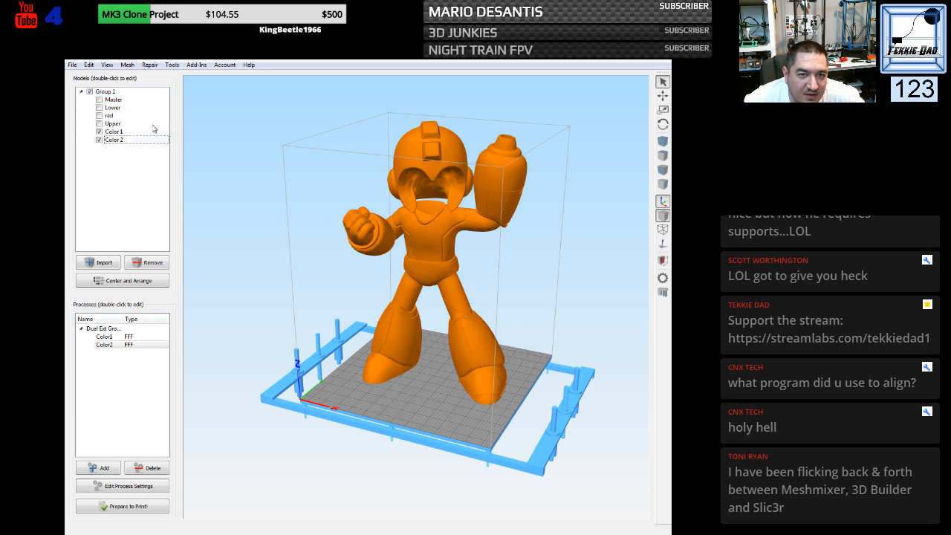
left_click(117, 110)
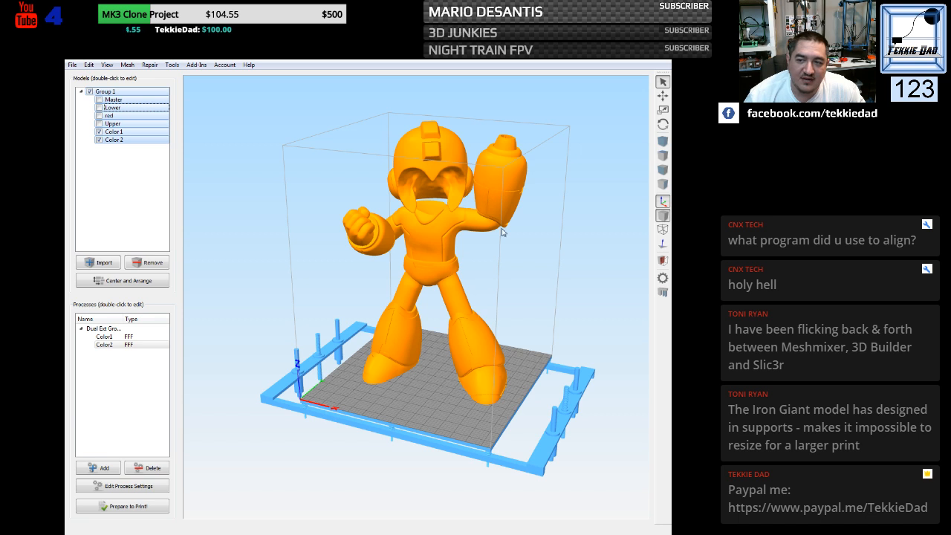
Examine the assembled figure up close, including the raised arm, the helmet's lower tips and the hollow face opening.
scroll(502, 233, "up", 8)
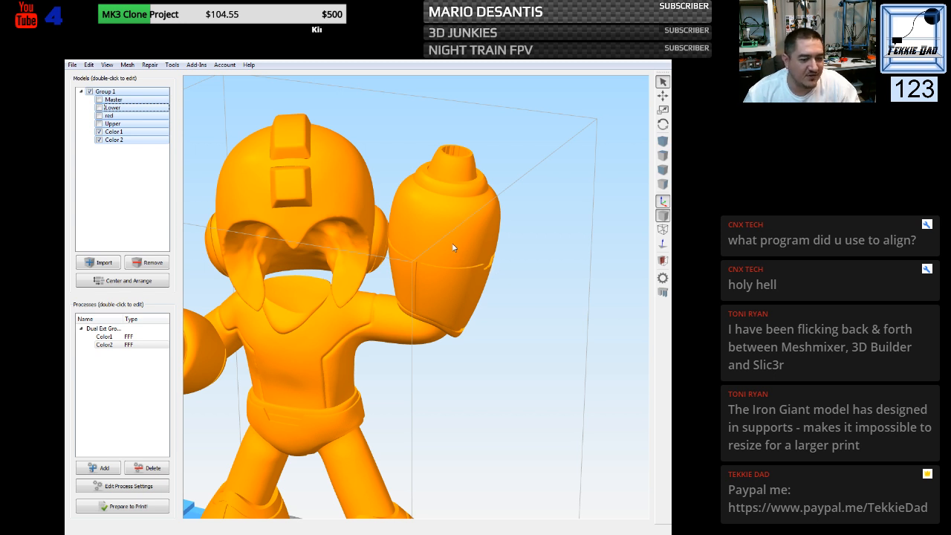
middle_click_drag(405, 398, 436, 377)
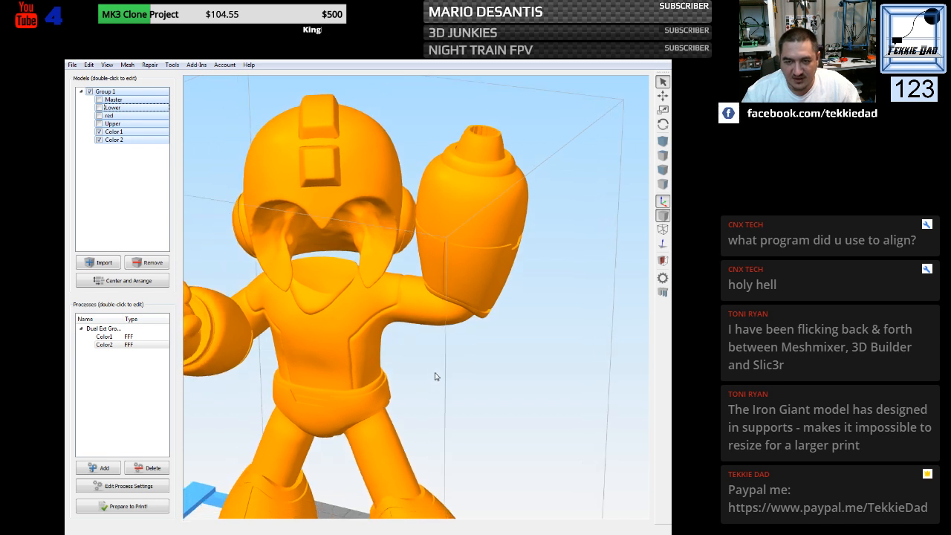
left_click_drag(436, 377, 297, 210)
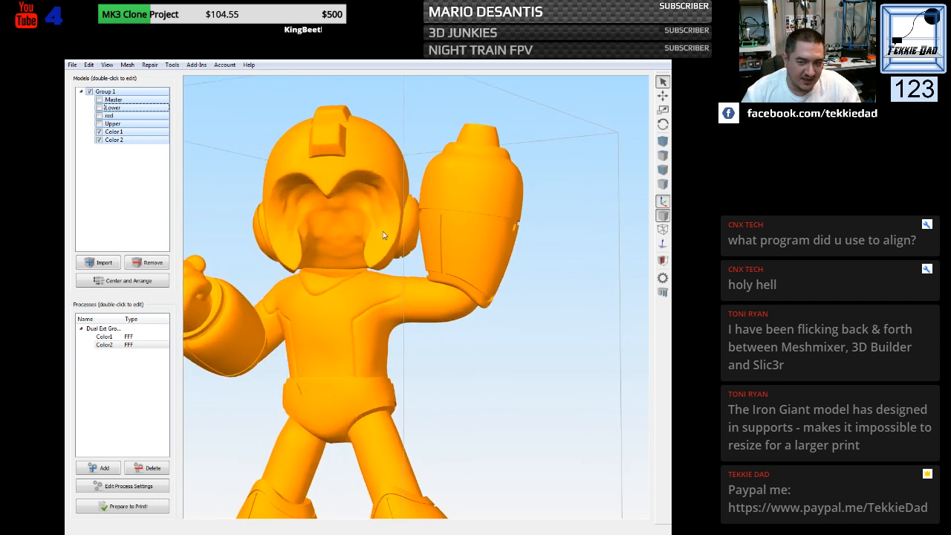
left_click_drag(383, 231, 387, 258)
scroll(342, 237, "up", 4)
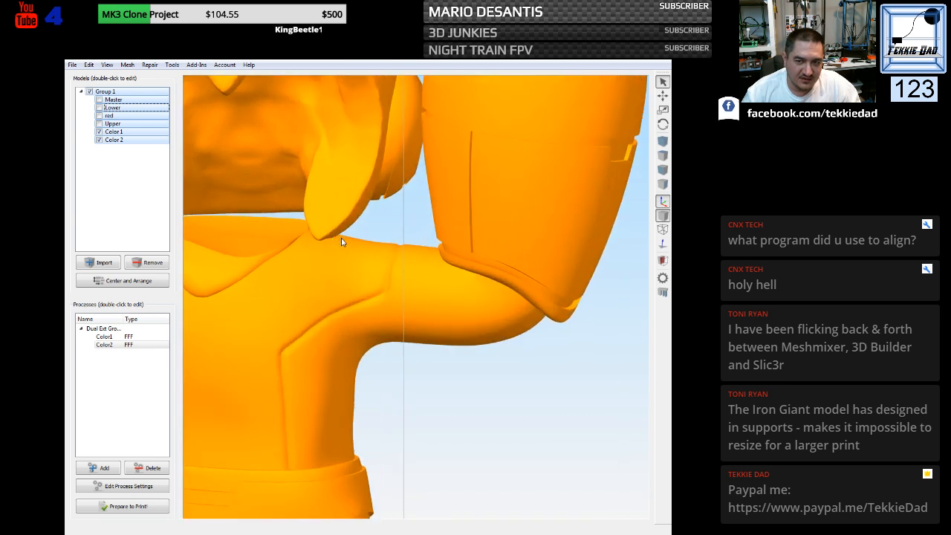
middle_click_drag(341, 237, 579, 465)
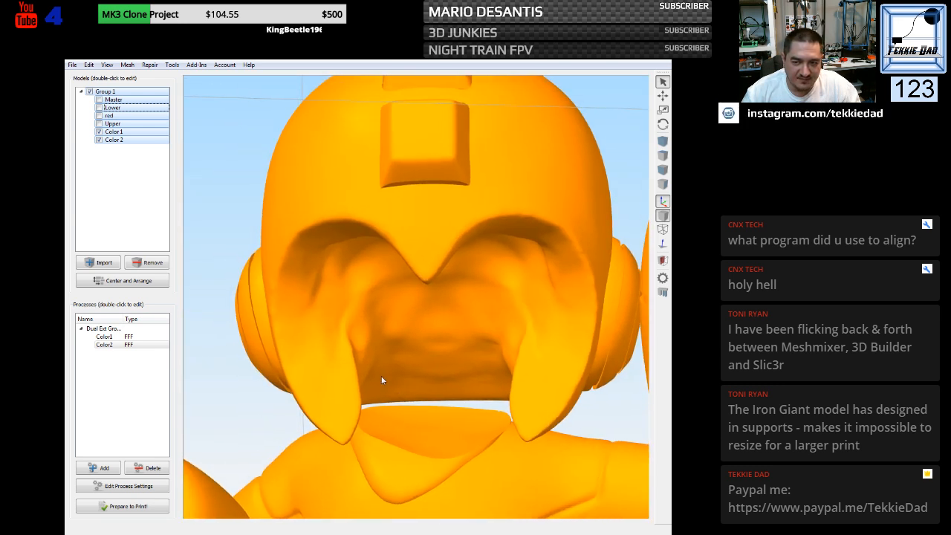
left_click_drag(382, 380, 483, 298)
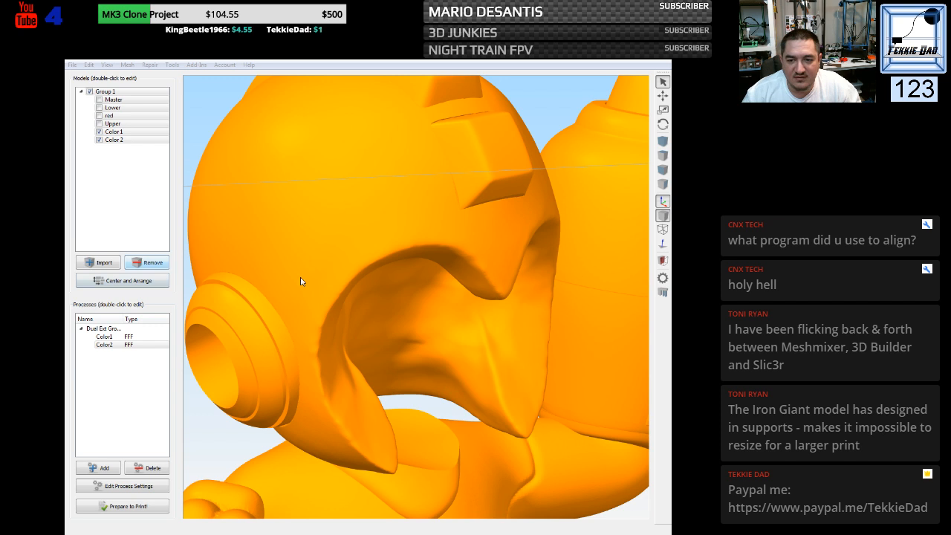
scroll(304, 284, "down", 8)
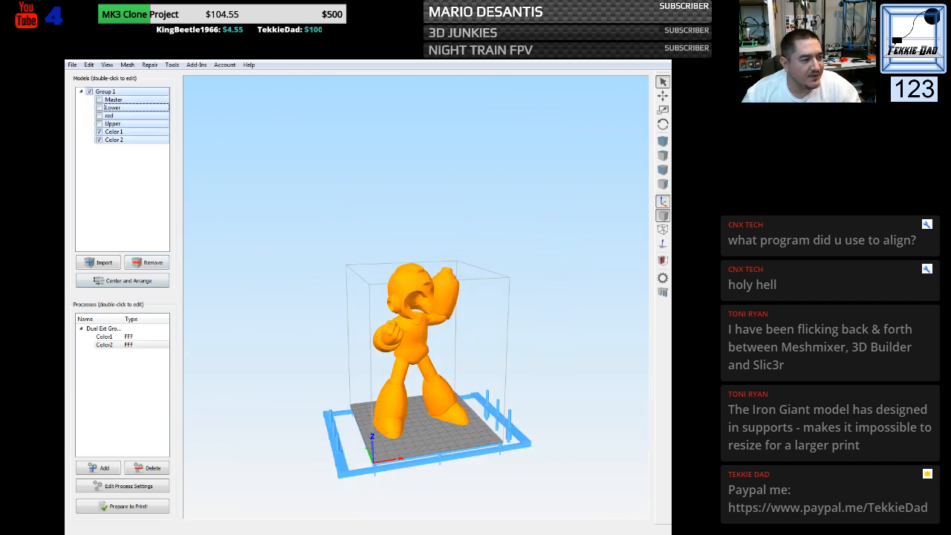
scroll(427, 369, "down", 1)
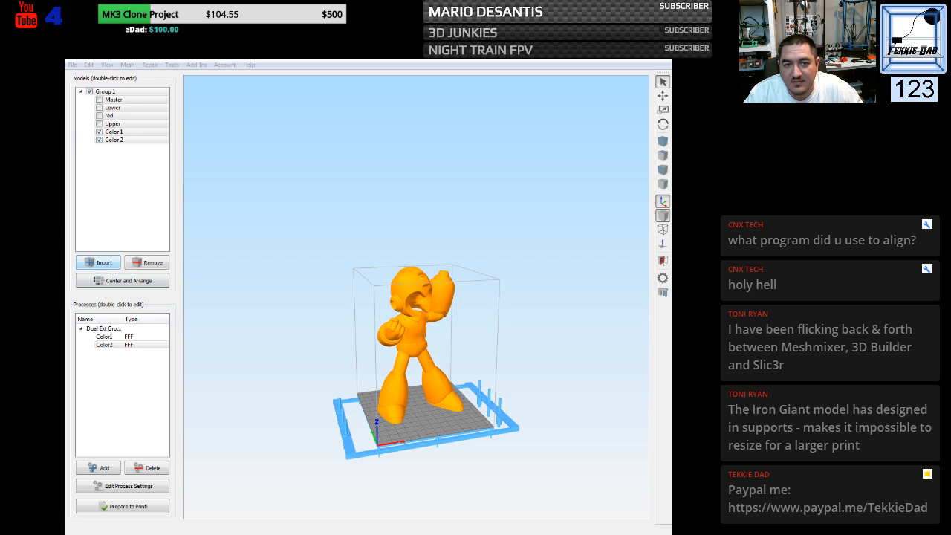
Import the face model onto the build plate and hide the Color 1 and Color 2 parts around it.
left_click(109, 266)
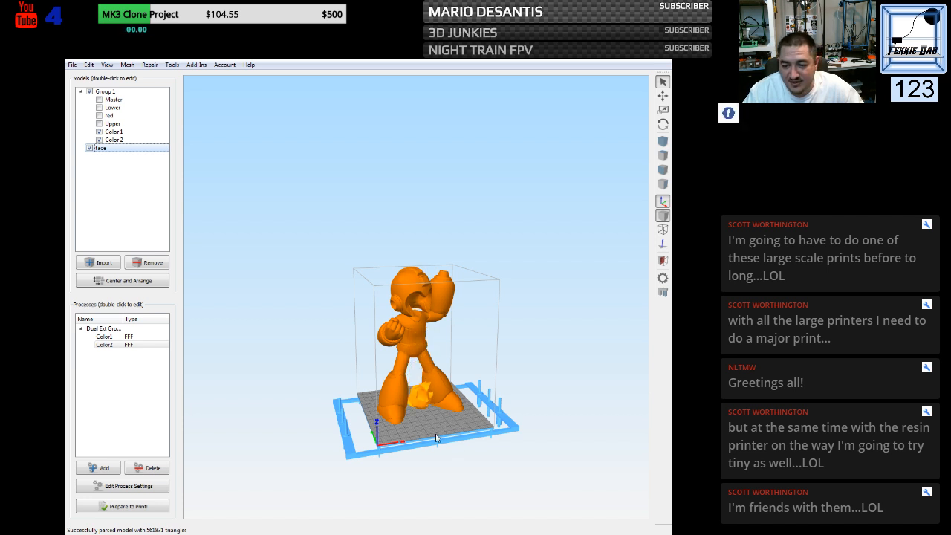
scroll(425, 424, "up", 10)
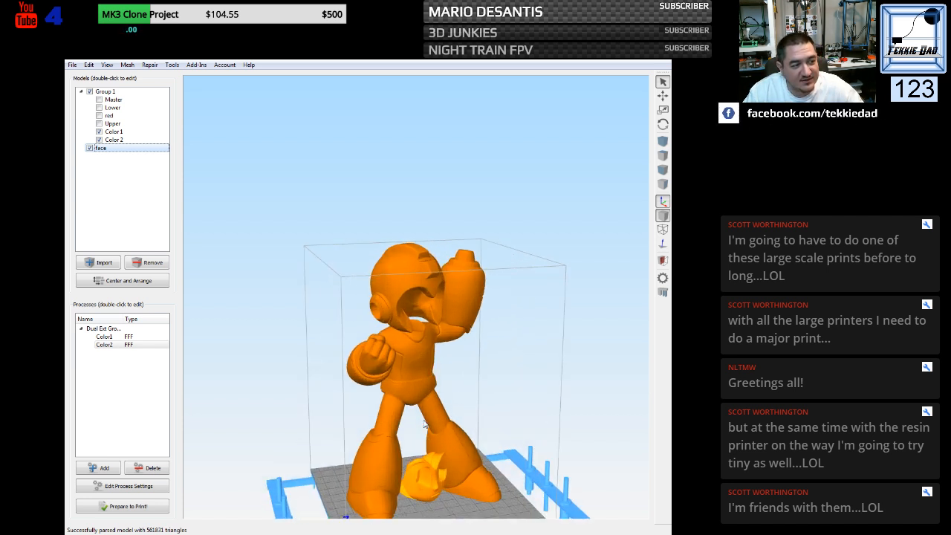
scroll(431, 364, "up", 10)
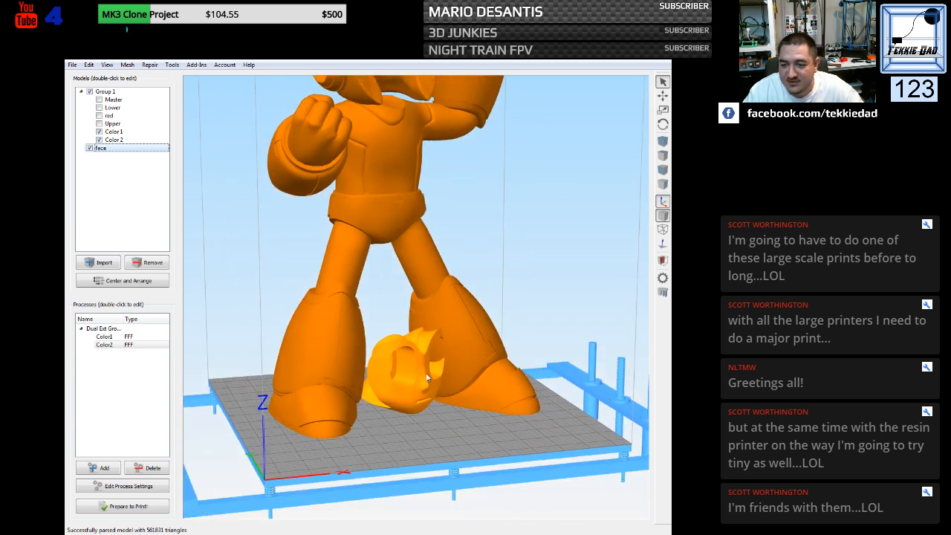
scroll(410, 353, "up", 1)
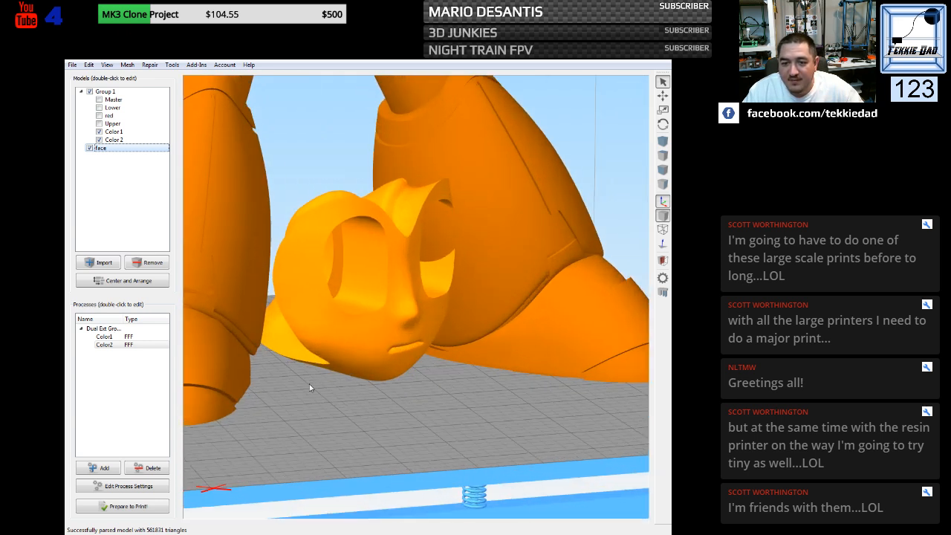
left_click_drag(310, 386, 388, 439)
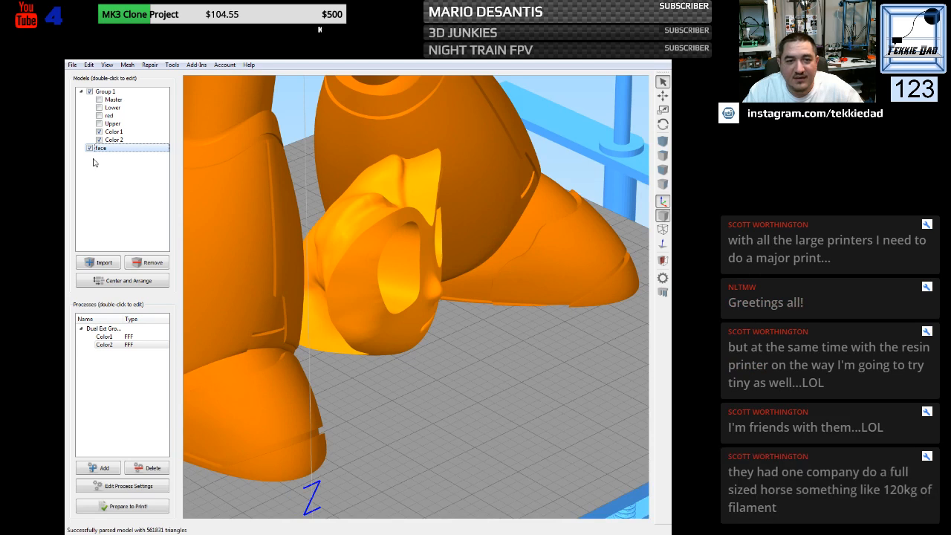
left_click(99, 132)
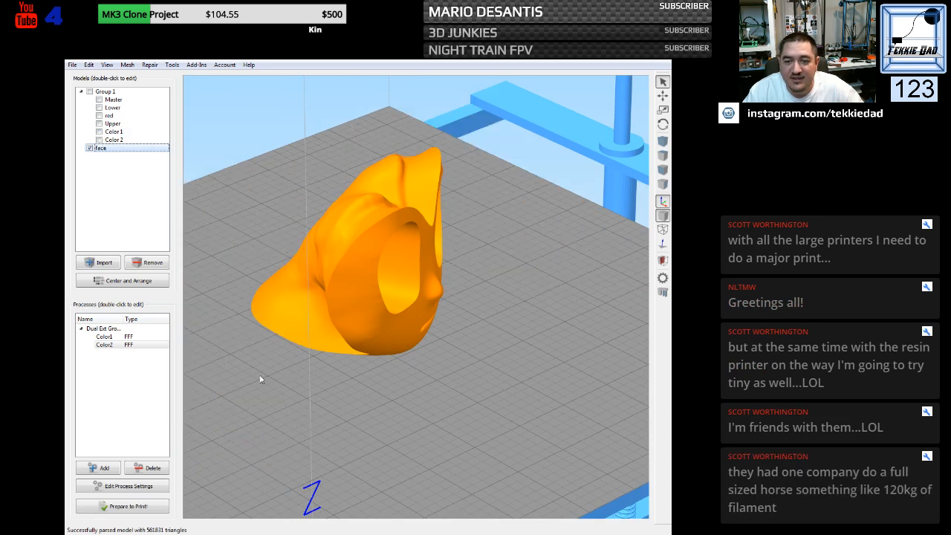
Inspect the isolated face model from the side, back and front, including its eye openings.
mouse_move(260, 379)
left_mouse_down()
mouse_move(382, 397)
mouse_move(425, 367)
mouse_move(432, 308)
mouse_move(421, 260)
mouse_move(455, 224)
mouse_move(534, 215)
mouse_move(430, 231)
mouse_move(467, 251)
mouse_move(498, 296)
mouse_move(494, 272)
mouse_move(534, 321)
mouse_move(260, 289)
mouse_move(282, 374)
mouse_move(386, 410)
mouse_move(435, 342)
mouse_move(377, 372)
mouse_move(334, 372)
mouse_move(285, 325)
left_mouse_up()
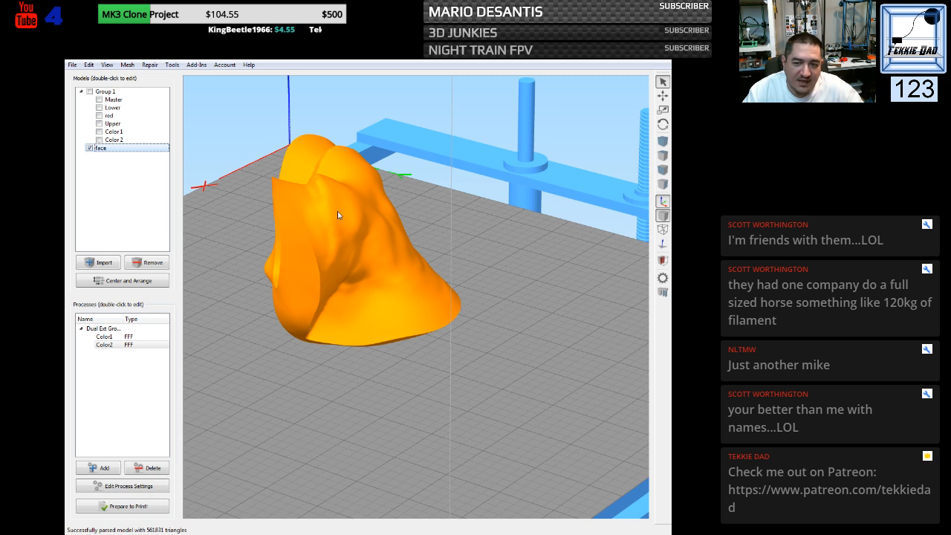
left_click_drag(525, 356, 414, 228)
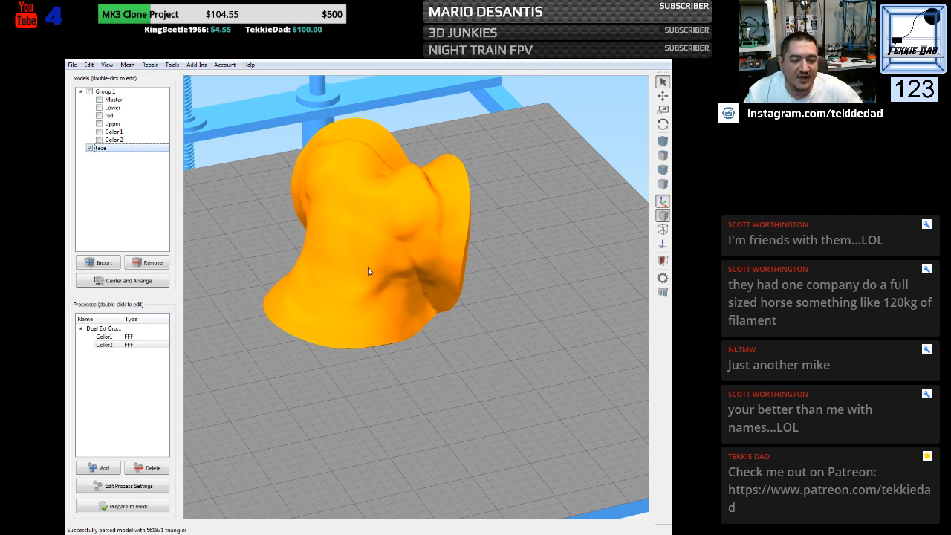
left_click_drag(503, 346, 388, 372)
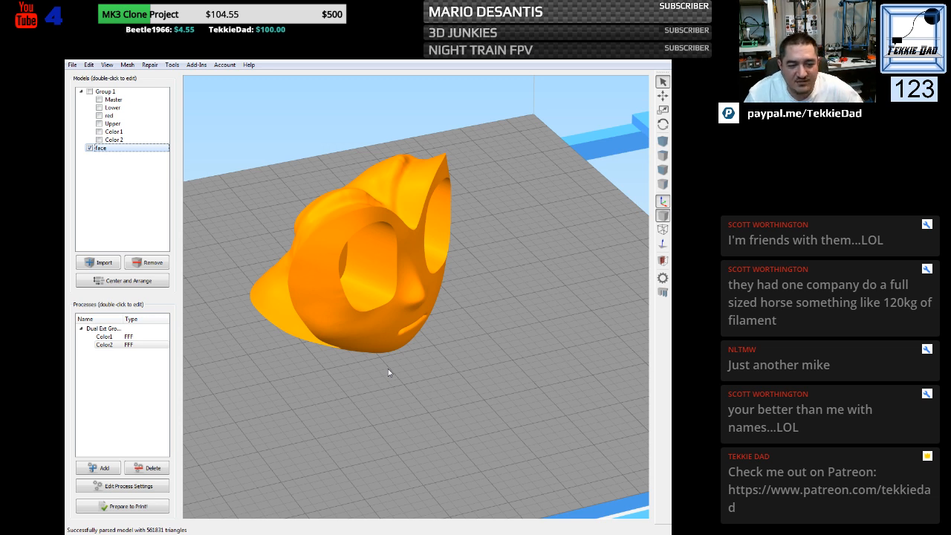
Show the Color 2 and Color 1 parts again and view the face model between the figure's legs.
left_click(99, 140)
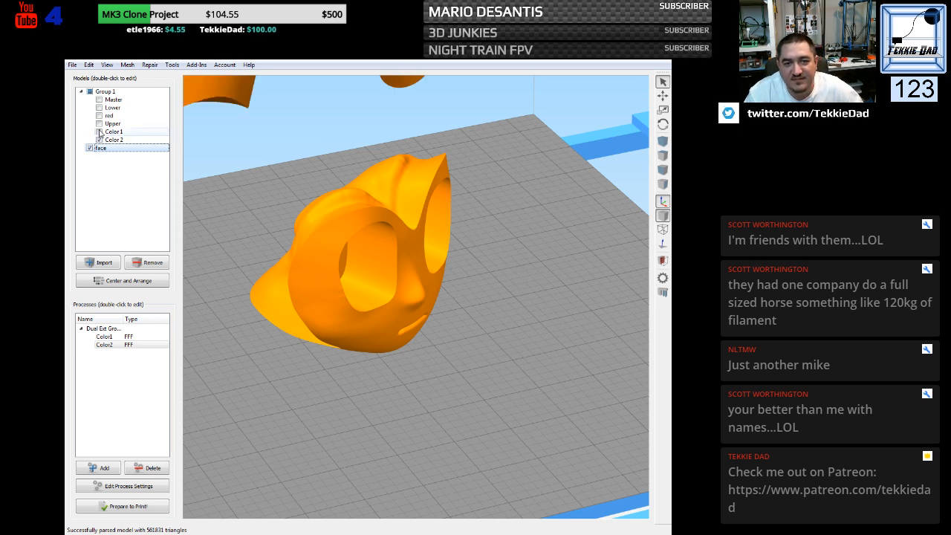
left_click(99, 132)
scroll(366, 379, "down", 8)
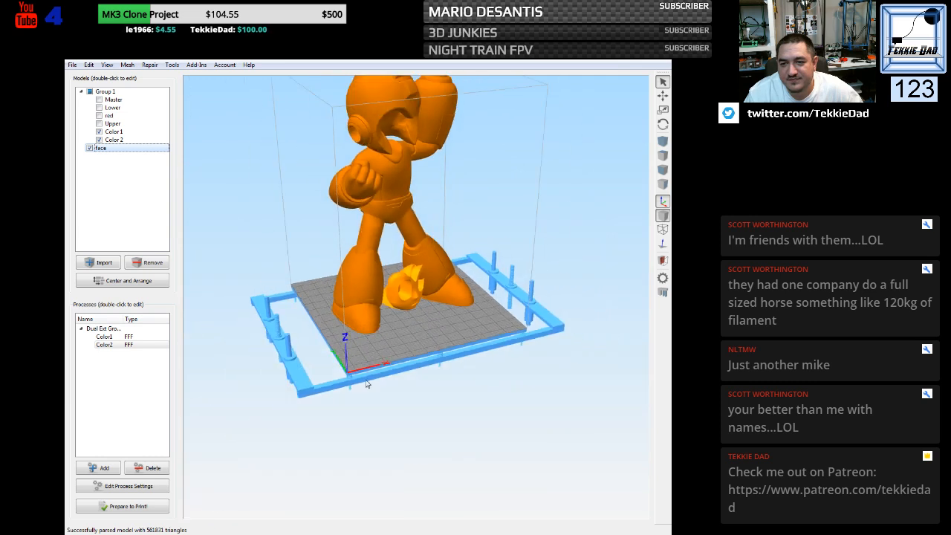
scroll(368, 372, "up", 4)
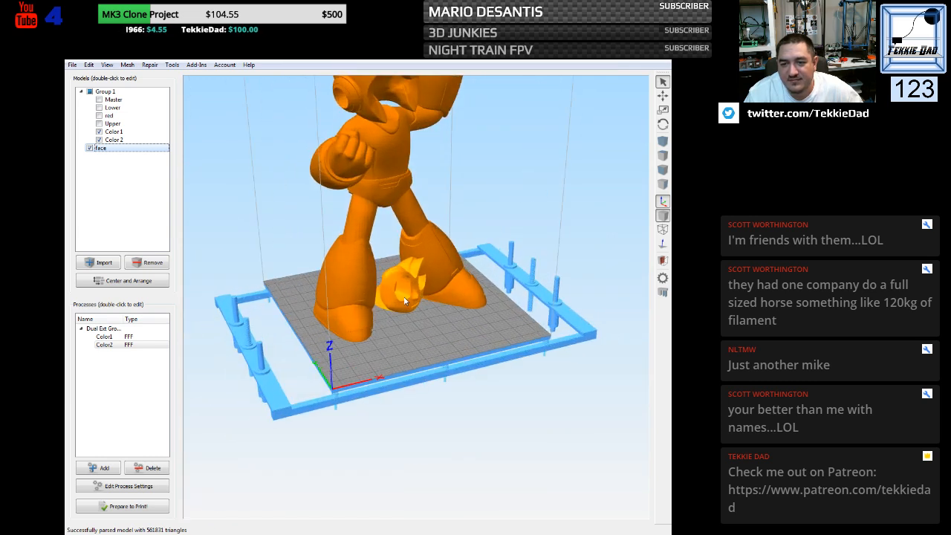
left_click_drag(415, 317, 380, 306)
scroll(379, 306, "up", 10)
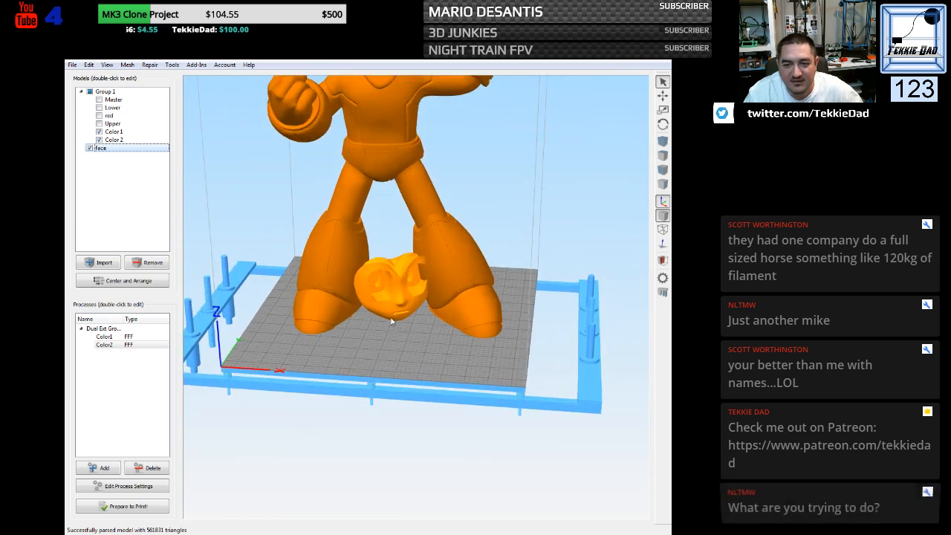
Examine the face model up close between the figure's legs, including its eye openings, and view the whole figure from the front.
left_click_drag(301, 388, 321, 421)
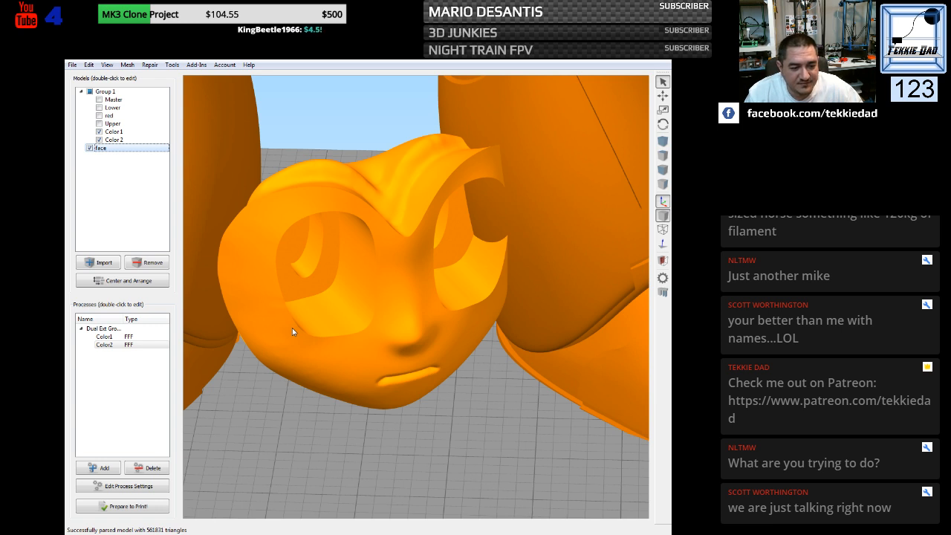
scroll(322, 384, "down", 5)
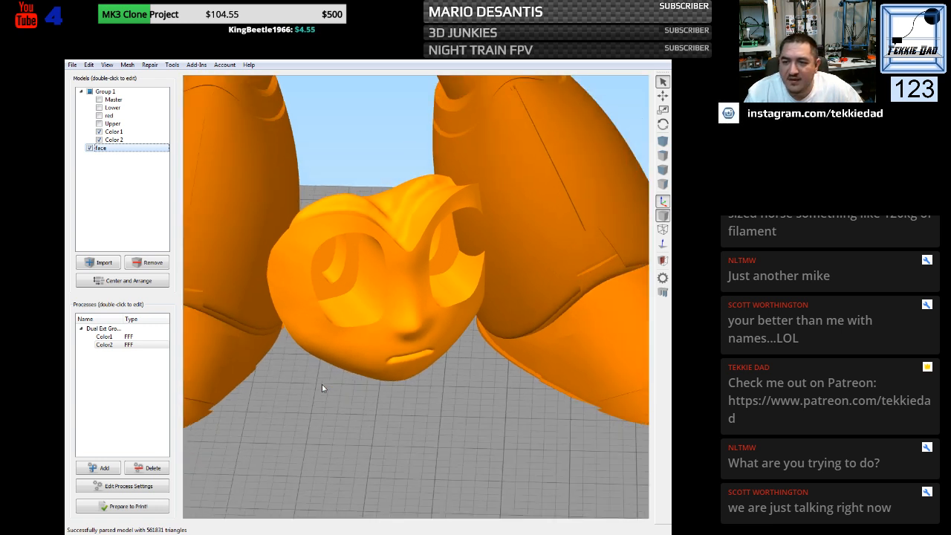
scroll(322, 385, "down", 5)
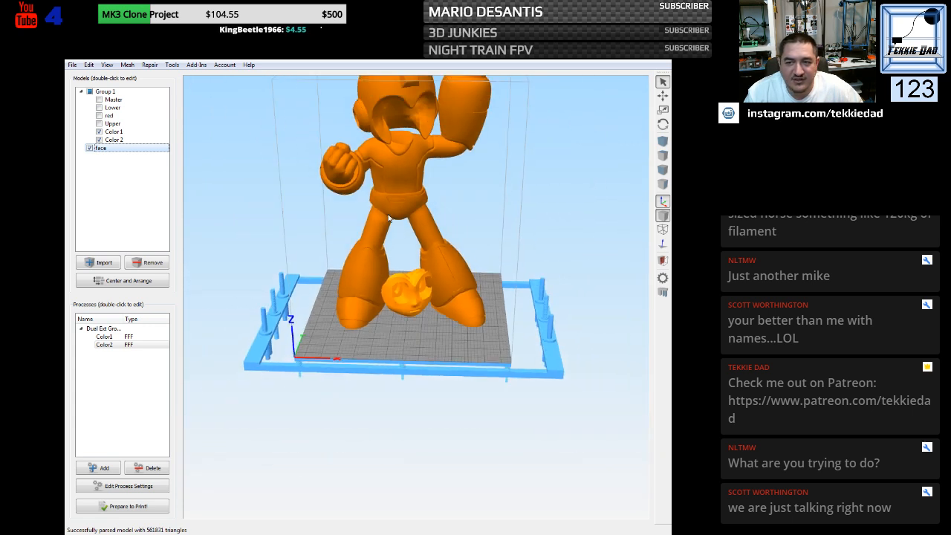
scroll(414, 231, "down", 1)
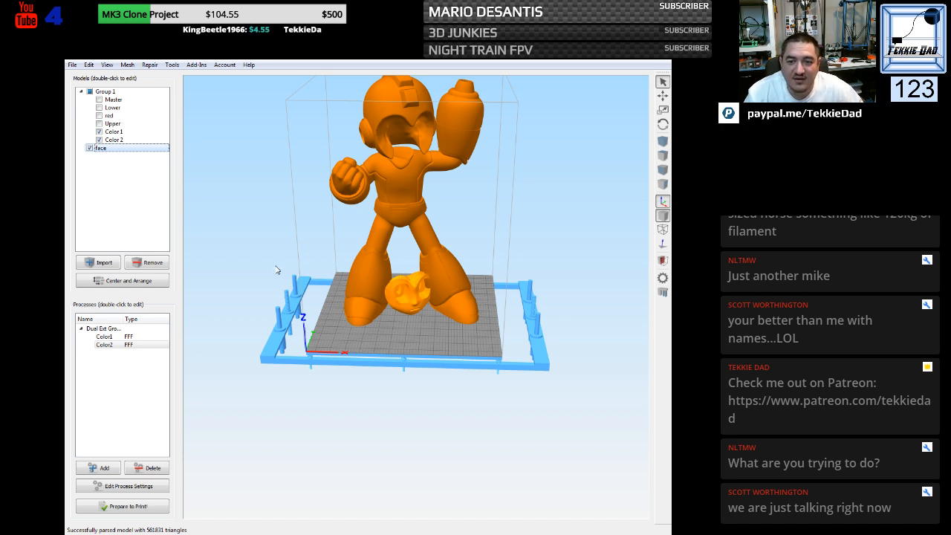
scroll(263, 251, "down", 1)
middle_click_drag(280, 253, 309, 260)
left_click_drag(309, 264, 265, 268)
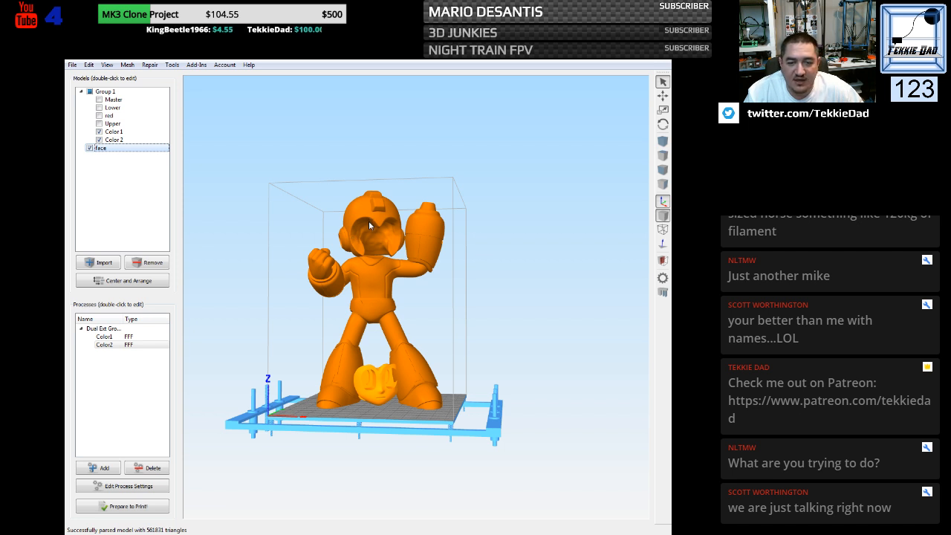
Show the Lower part so it fills the helmet opening, and hide the separate face model.
left_click(99, 108)
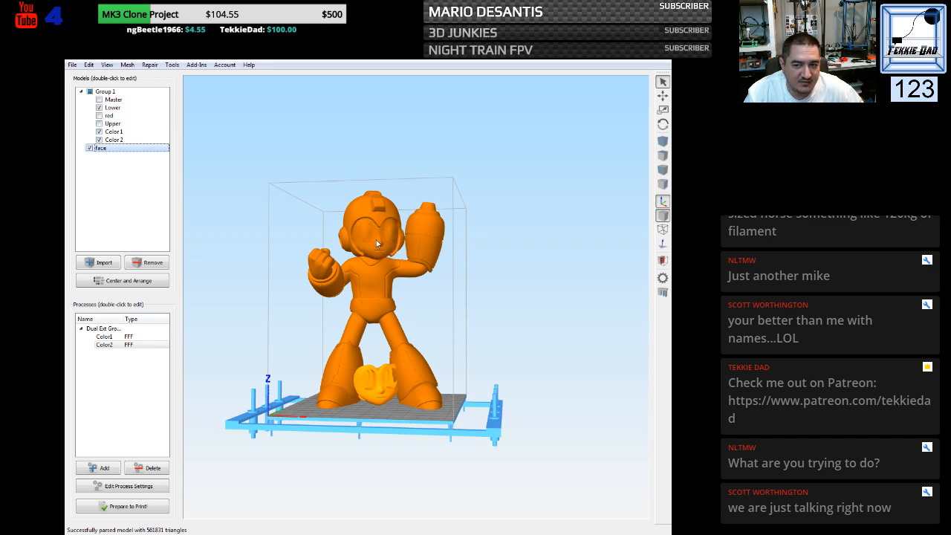
left_click(98, 107)
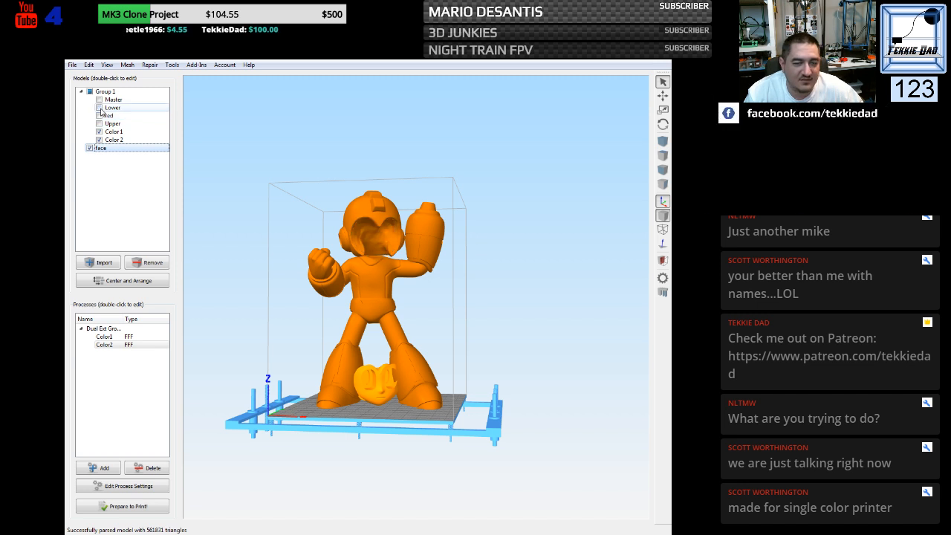
left_click(99, 108)
left_click(89, 148)
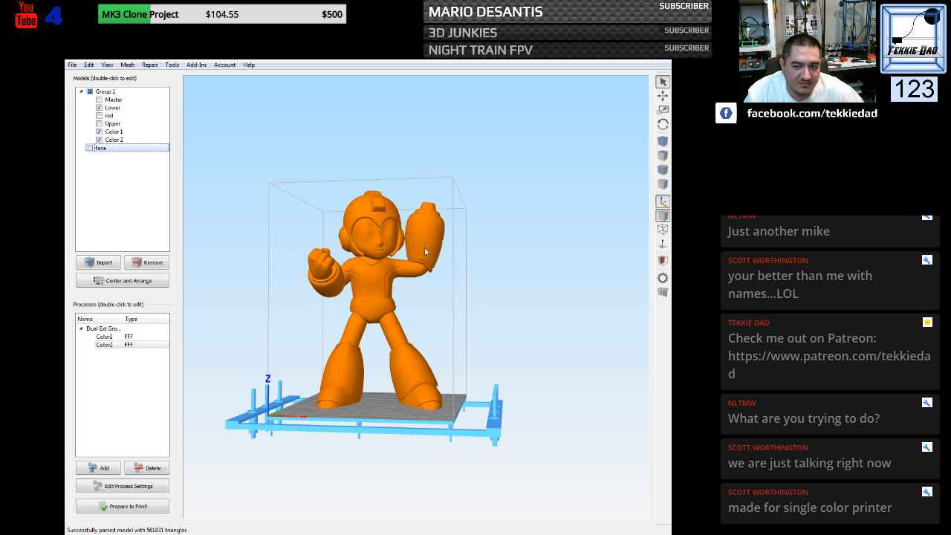
Inspect the complete figure from the side and front, and examine the seams around the bent elbow and forearm up close.
left_click_drag(242, 318, 379, 311)
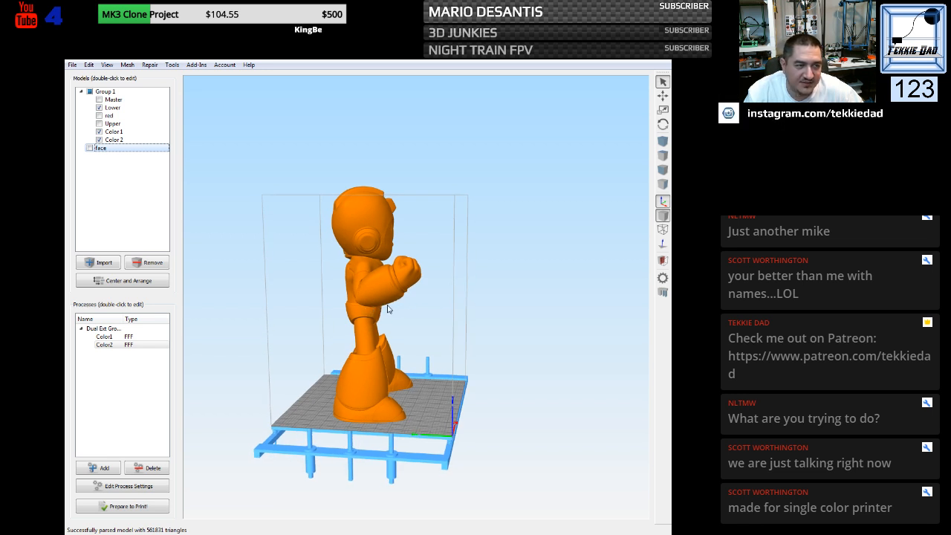
left_click_drag(500, 314, 361, 316)
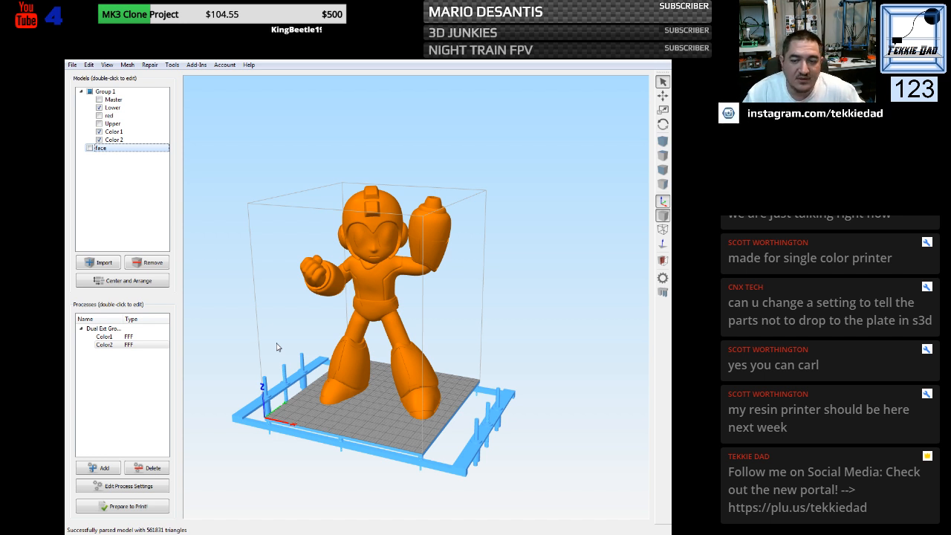
mouse_move(312, 364)
left_mouse_down()
mouse_move(326, 363)
mouse_move(313, 362)
left_mouse_up()
scroll(362, 349, "up", 6)
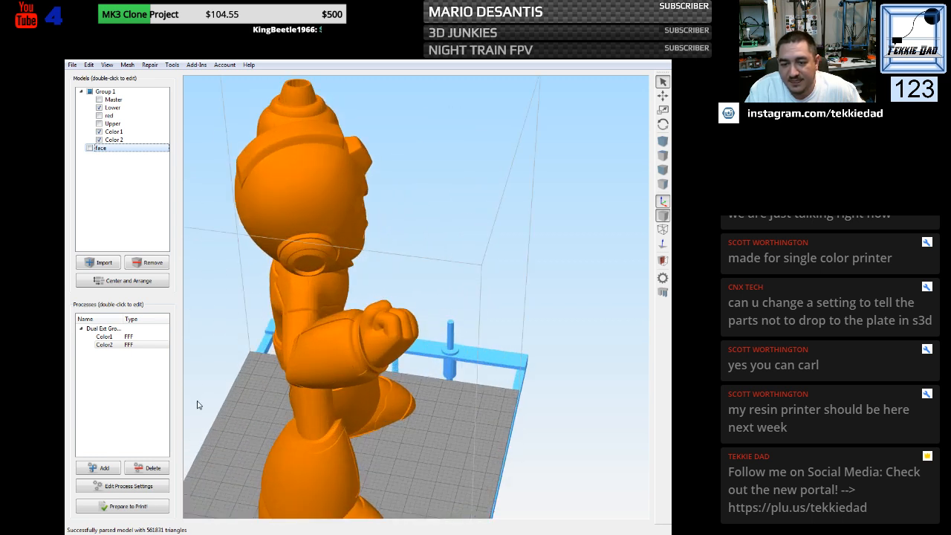
scroll(317, 346, "up", 5)
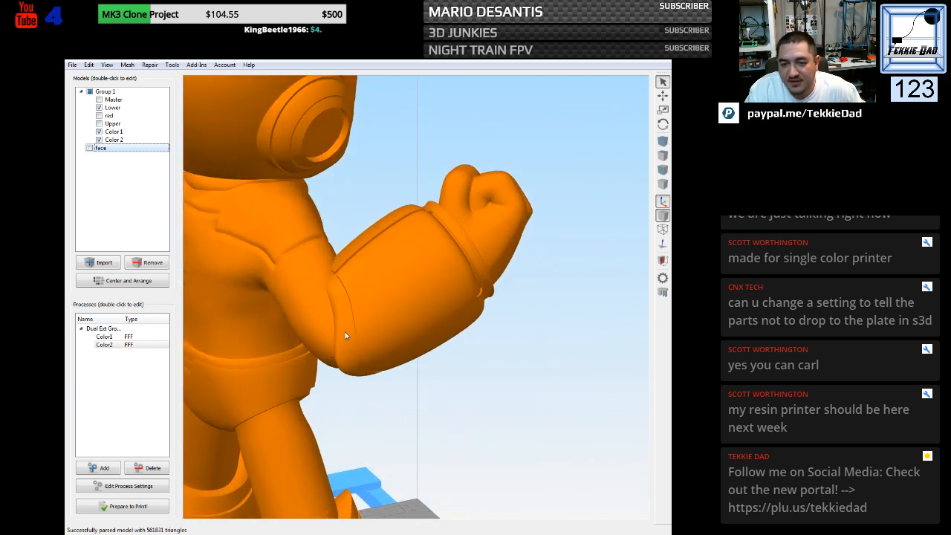
right_click_drag(272, 315, 420, 283)
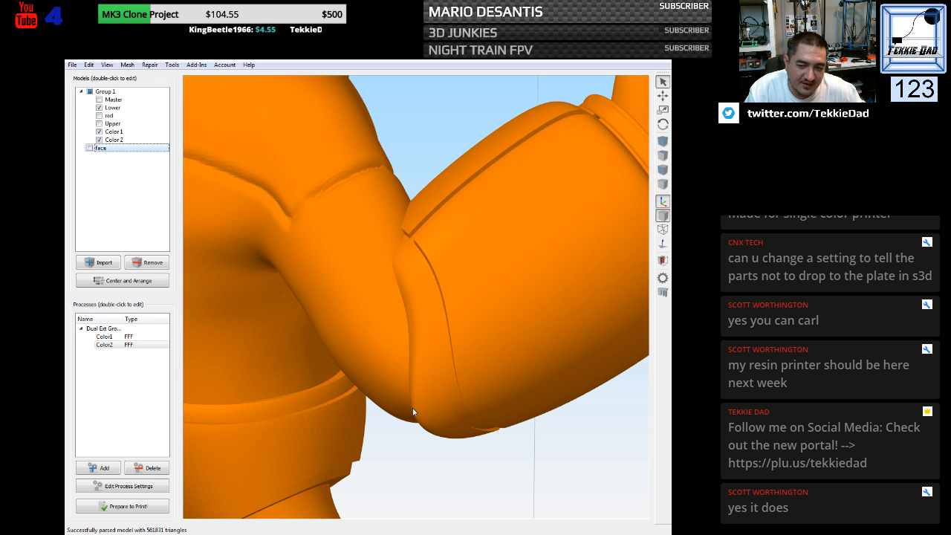
left_click_drag(384, 437, 285, 415)
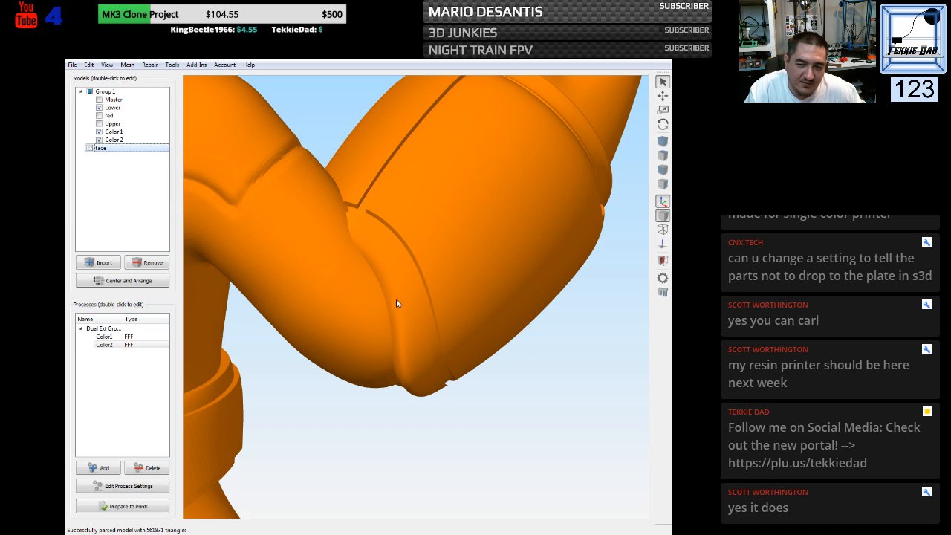
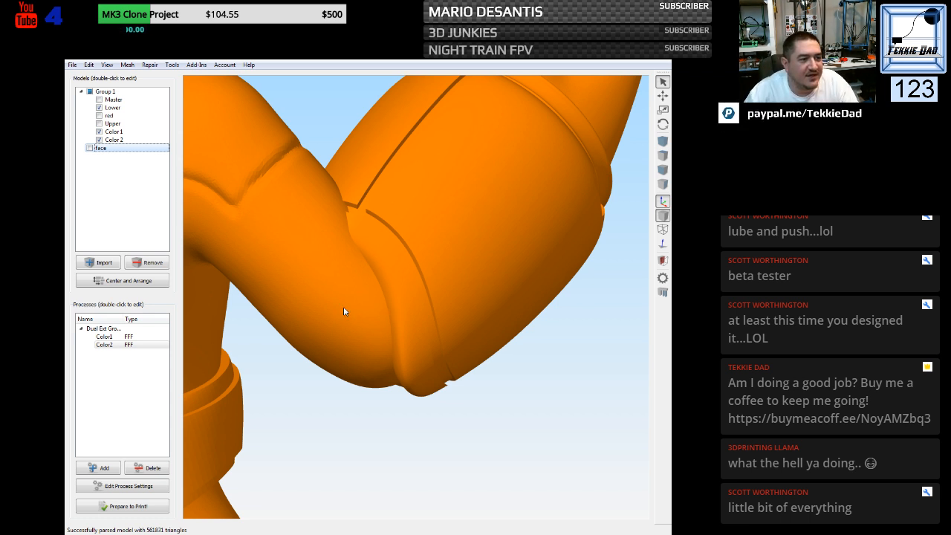
Examine the underside of the elbow and view the complete figure at an angle from the front.
scroll(363, 399, "down", 10)
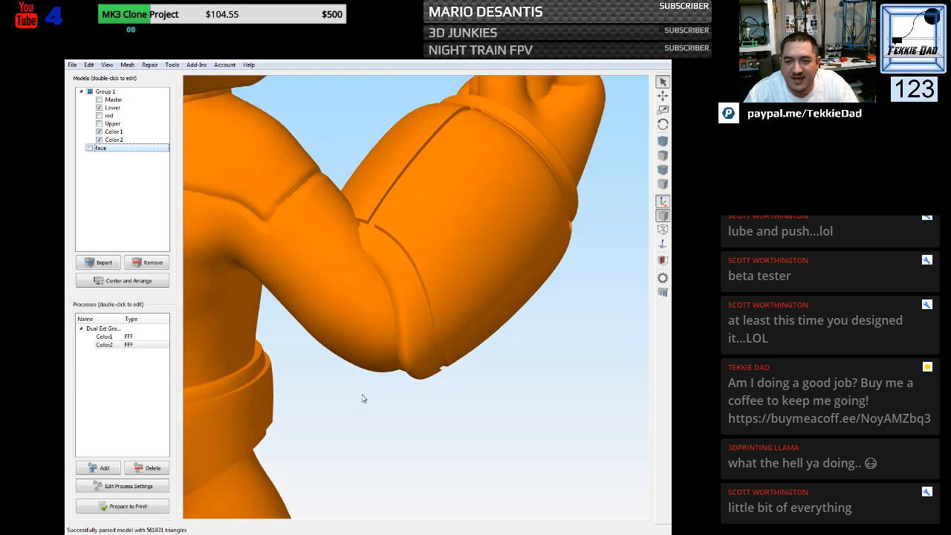
left_click_drag(363, 398, 379, 348)
scroll(379, 349, "up", 4)
scroll(379, 350, "up", 3)
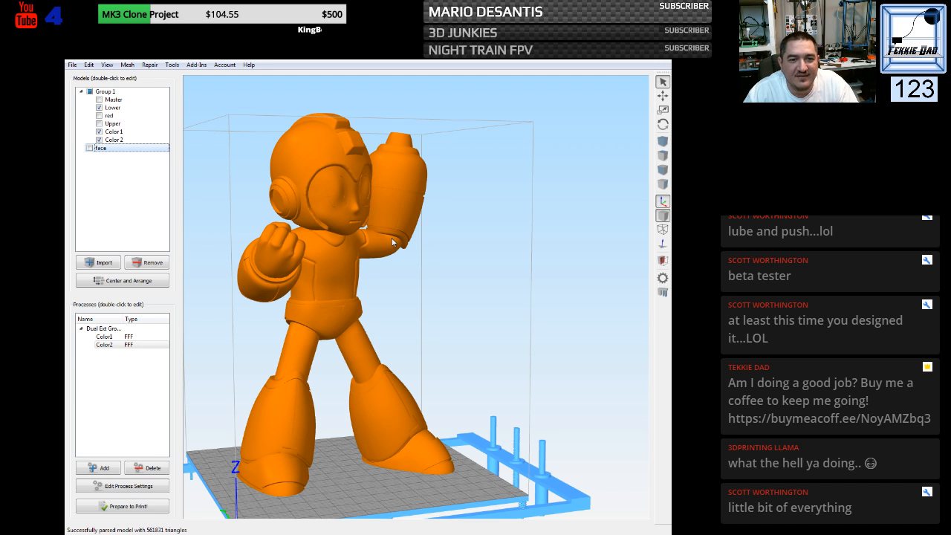
scroll(308, 308, "up", 1)
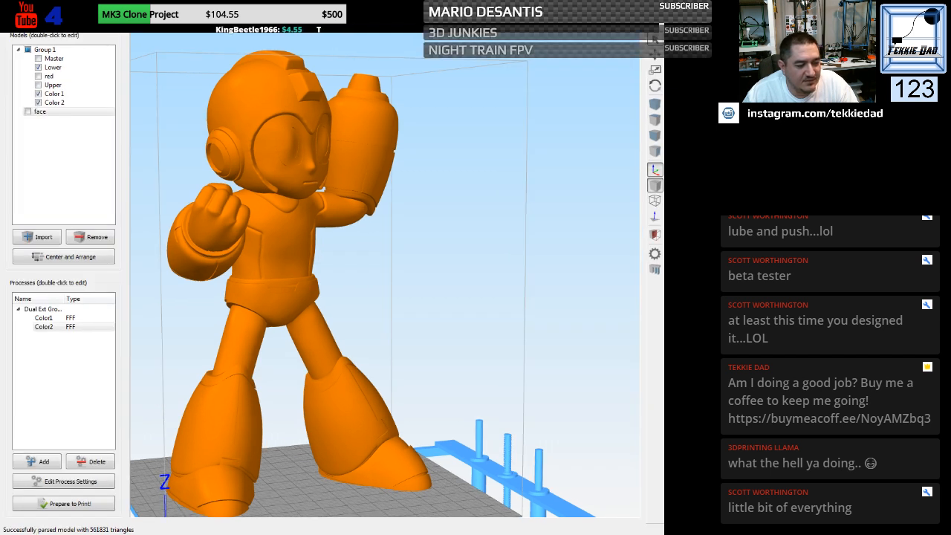
Switch to Fusion 360, open the 2E - Cyclops design, hide the data panel and dismiss the update notice.
key("alt+Tab")
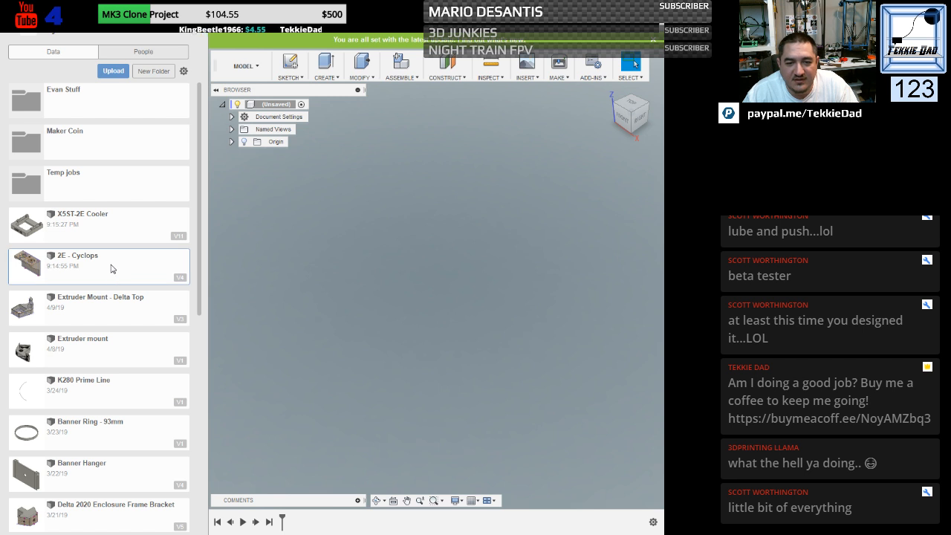
double_click(111, 269)
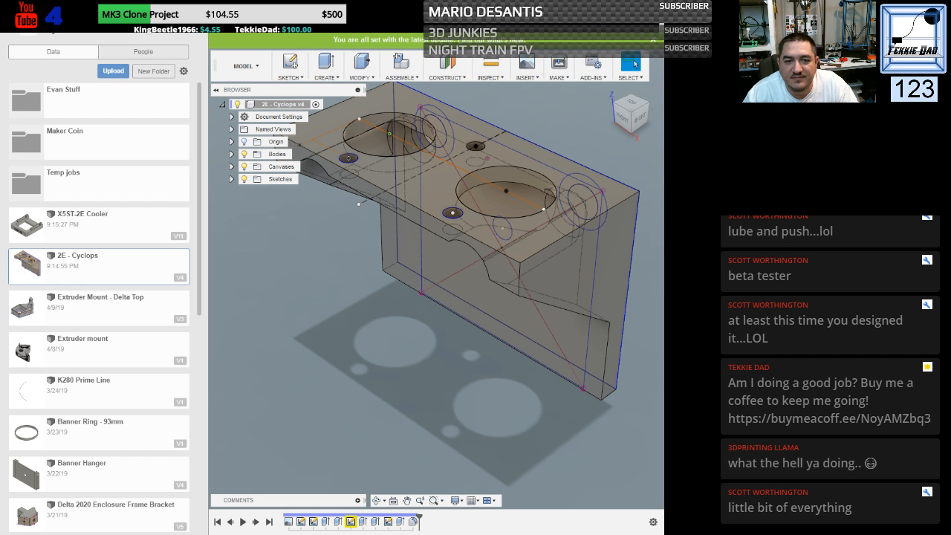
left_click(195, 23)
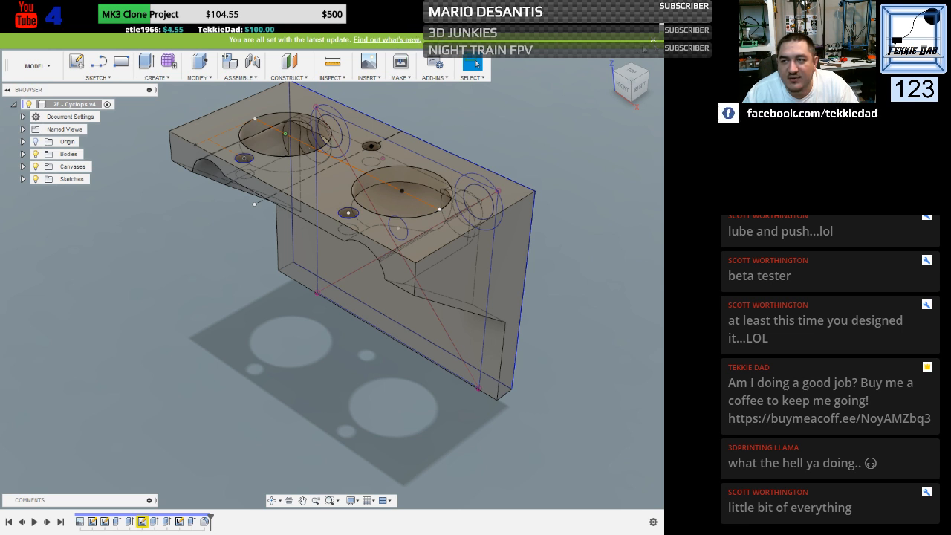
left_click(654, 41)
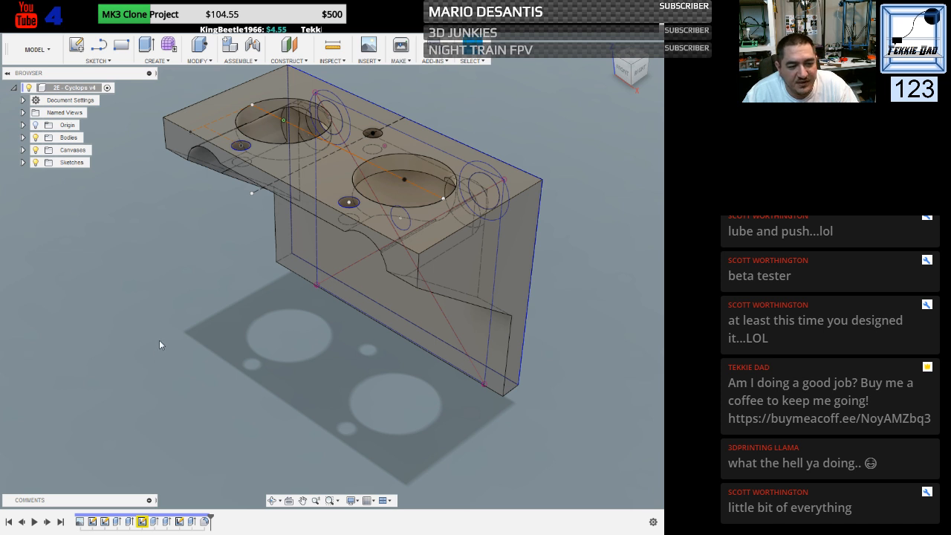
Examine the Cyclops mount from above, including its two large openings and the small screw holes.
left_click_drag(159, 330, 160, 347)
middle_click_drag(188, 259, 207, 303, "shift")
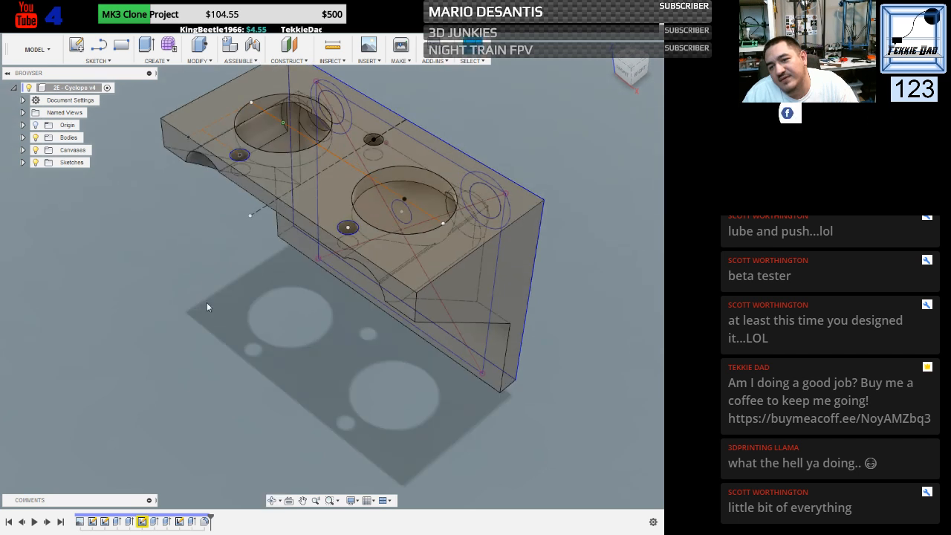
left_click(302, 500)
left_click_drag(270, 346, 214, 401)
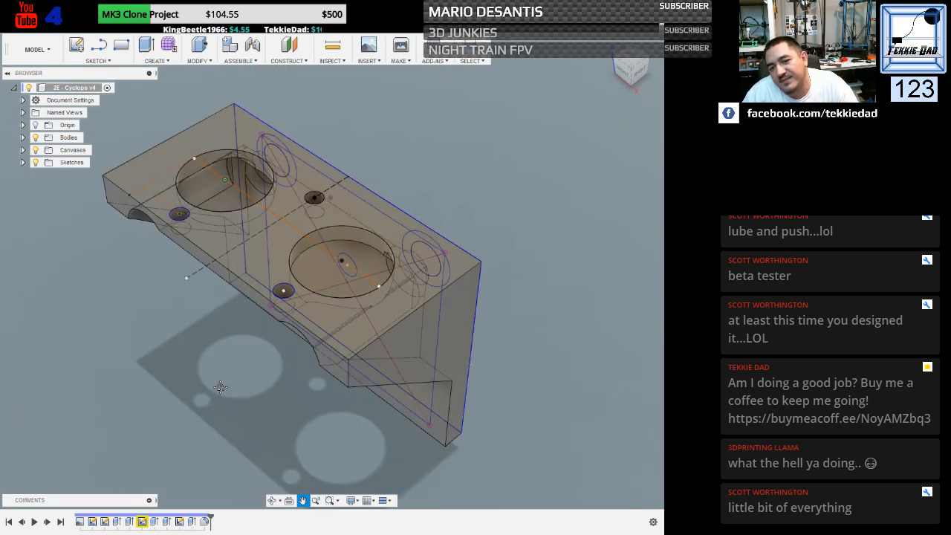
key("Escape")
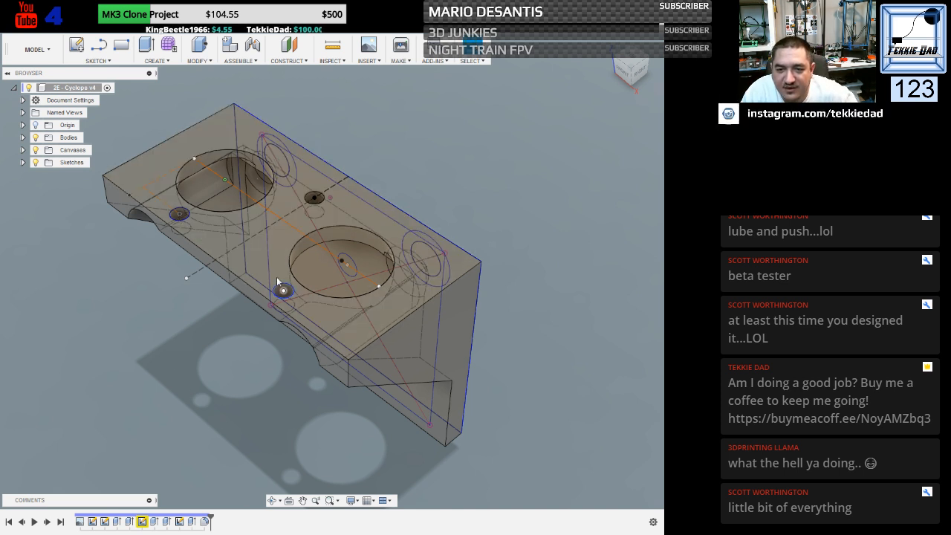
left_click(319, 202)
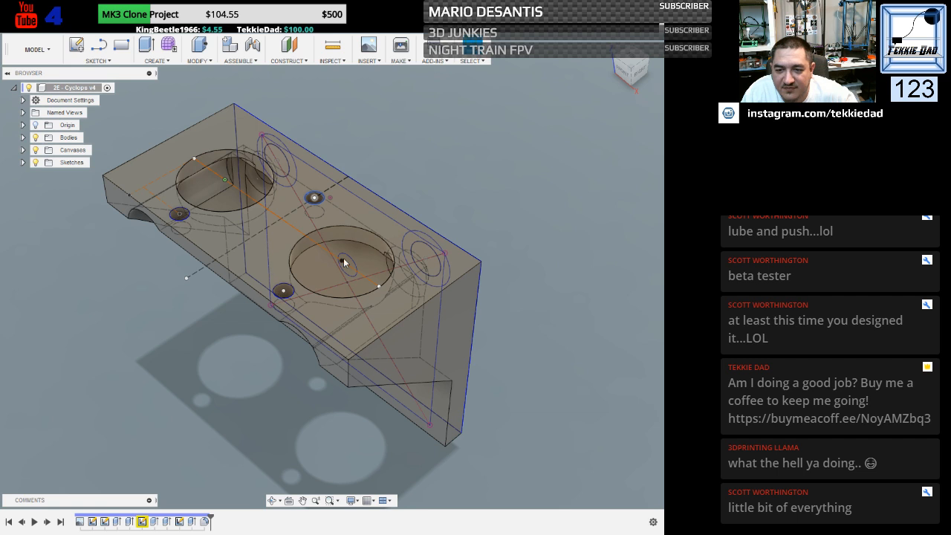
left_click(313, 266)
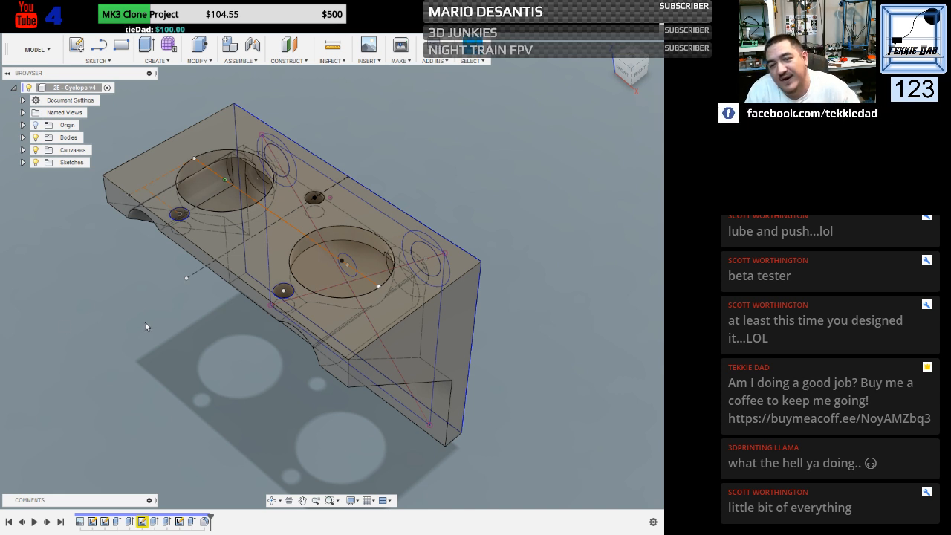
Open the ptfe connect sketch for editing, review its hole dimensions and exit the sketch.
middle_click_drag(69, 246, 88, 260, "shift")
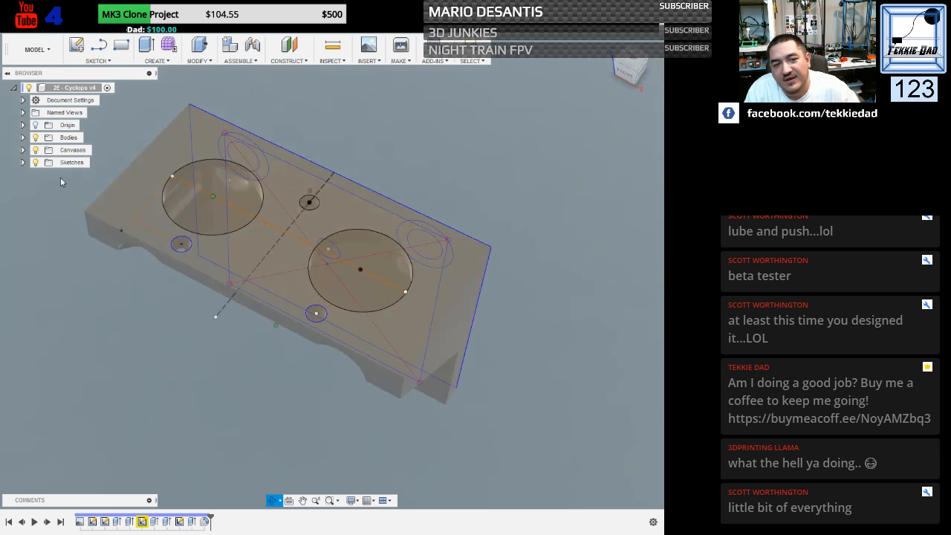
left_click(23, 163)
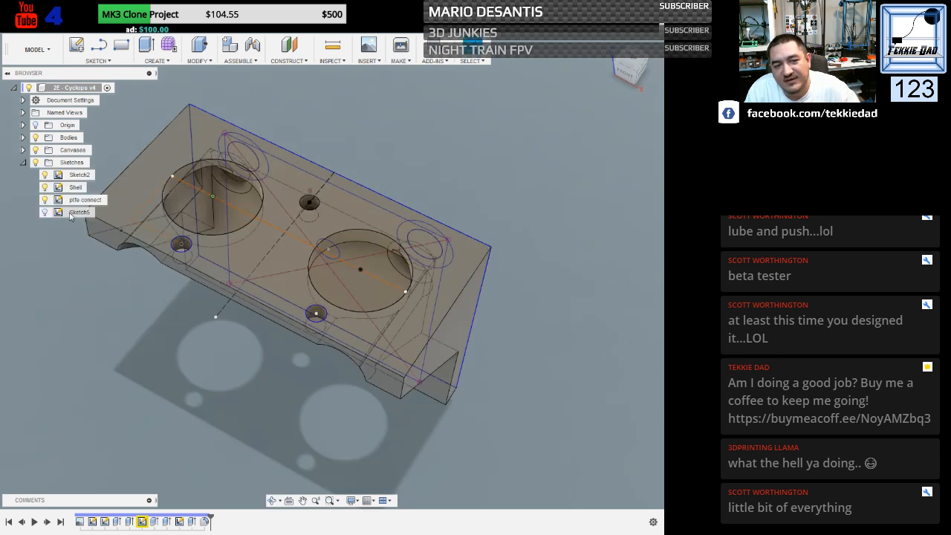
left_click(72, 213)
left_click(74, 200)
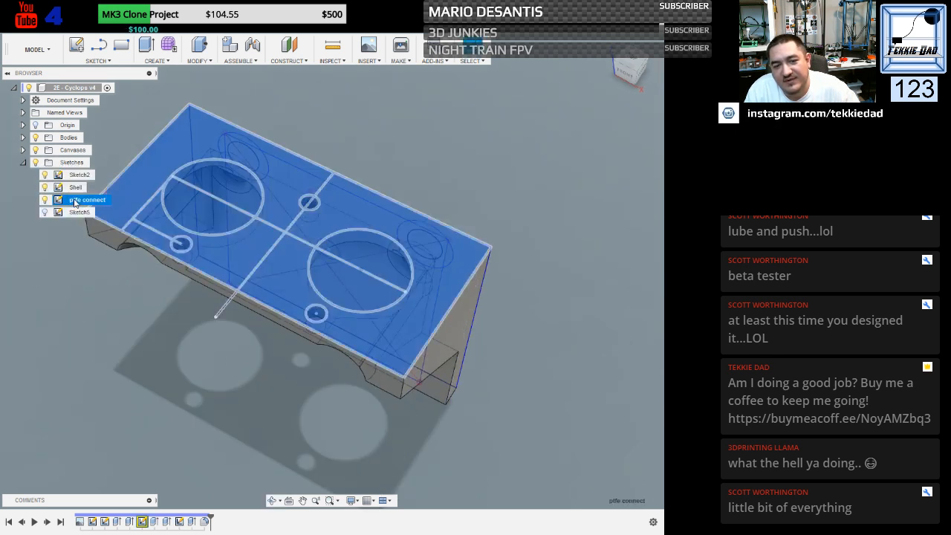
right_click(75, 201)
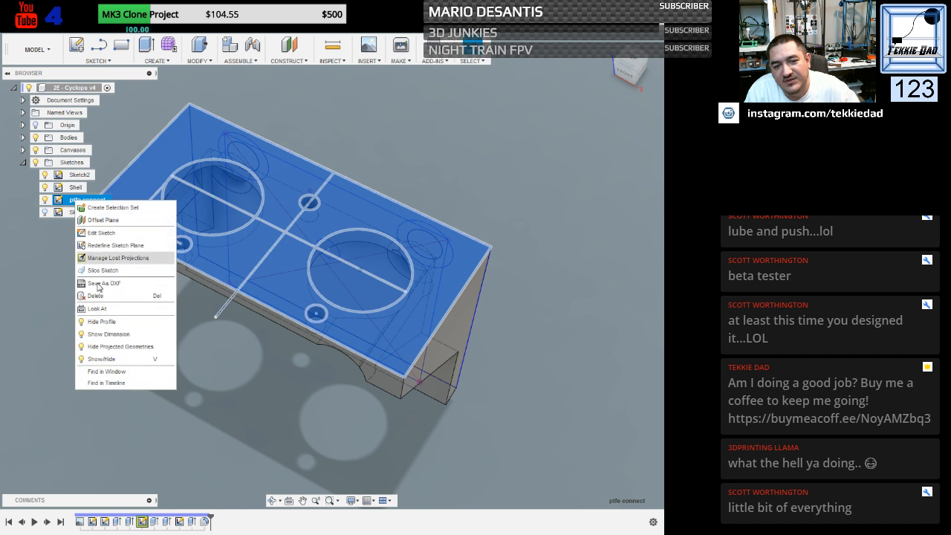
left_click(99, 233)
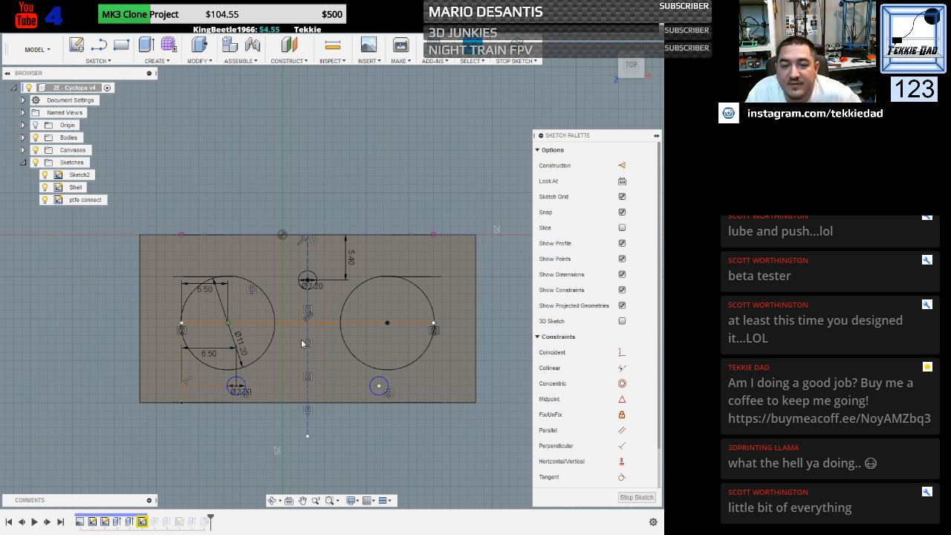
left_click(513, 46)
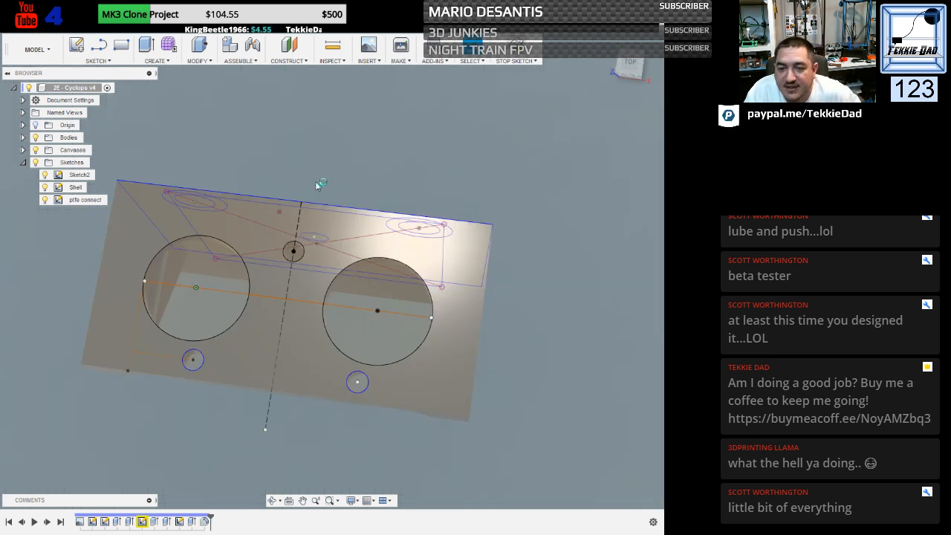
Open the Shell sketch for editing and review its outline and hole layout.
left_click(79, 175)
left_click(76, 188)
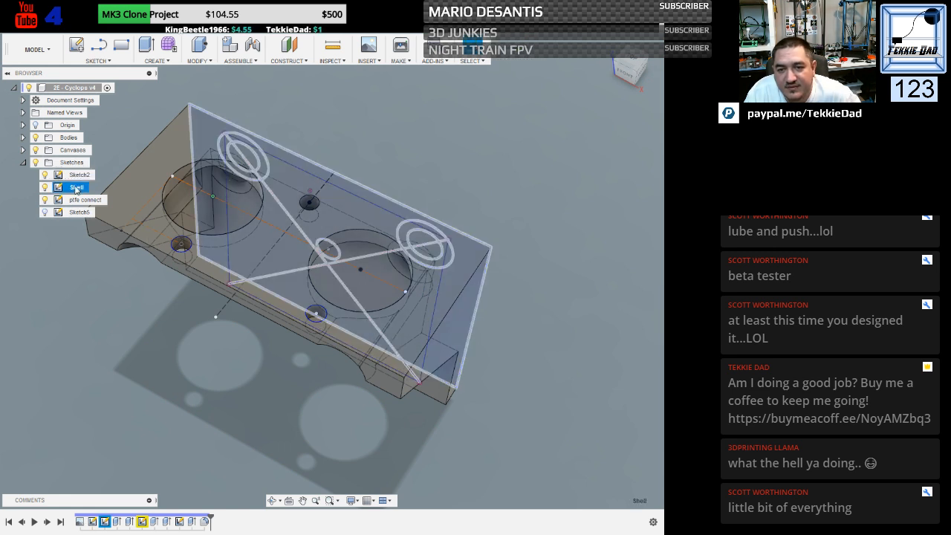
right_click(76, 188)
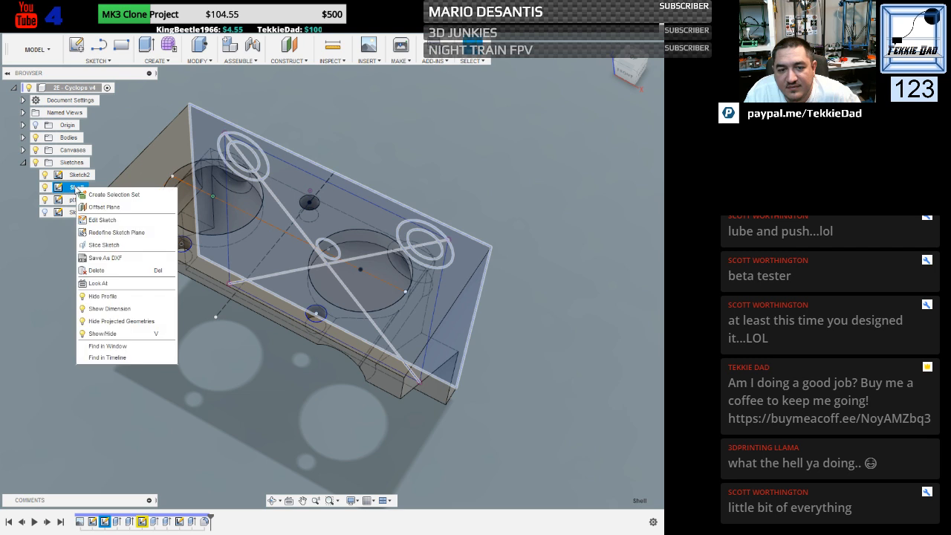
left_click(94, 221)
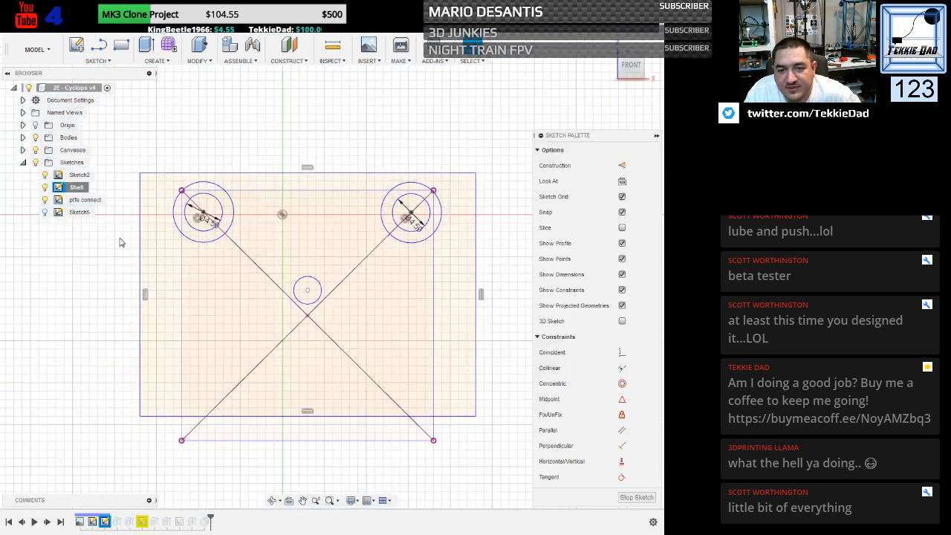
left_click(203, 306)
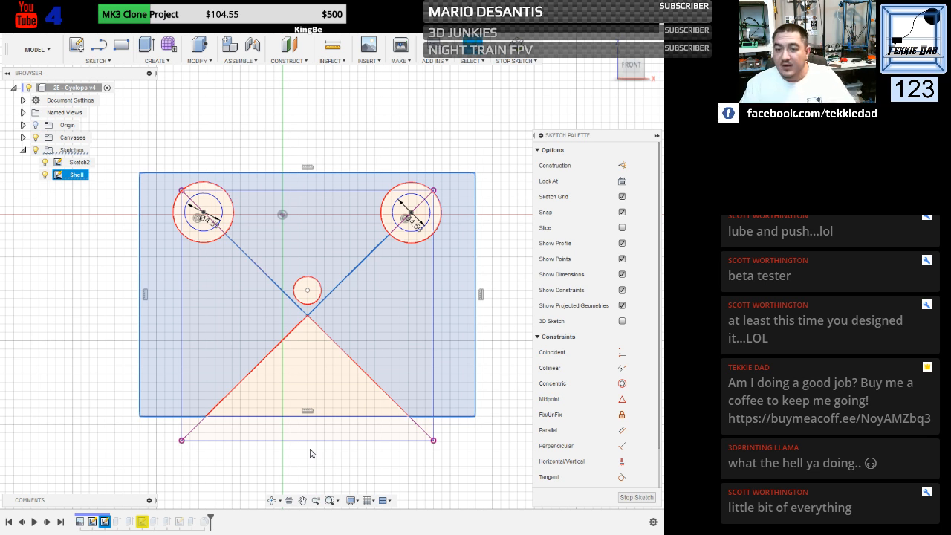
Open Sketch2 for editing and set the width of its rectangle to 30.2 mm.
left_click(78, 165)
right_click(78, 165)
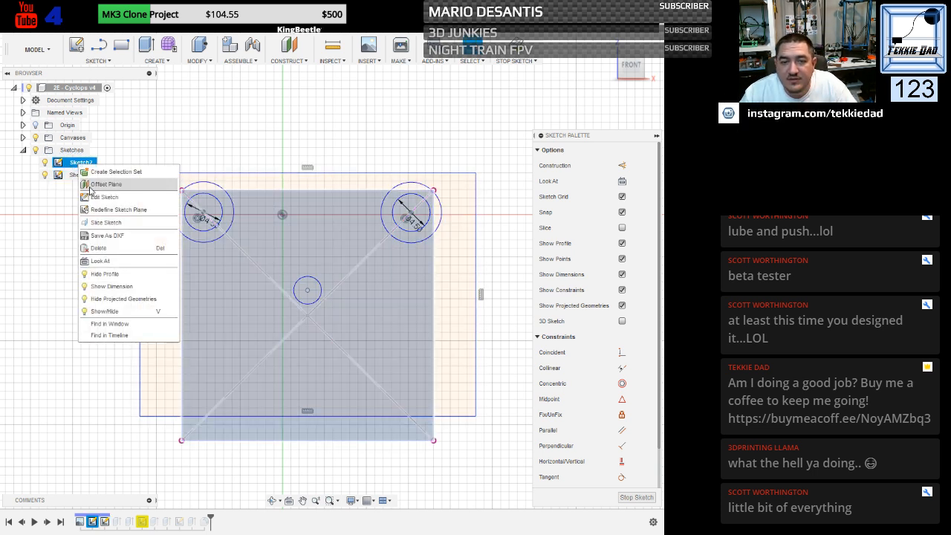
left_click(95, 196)
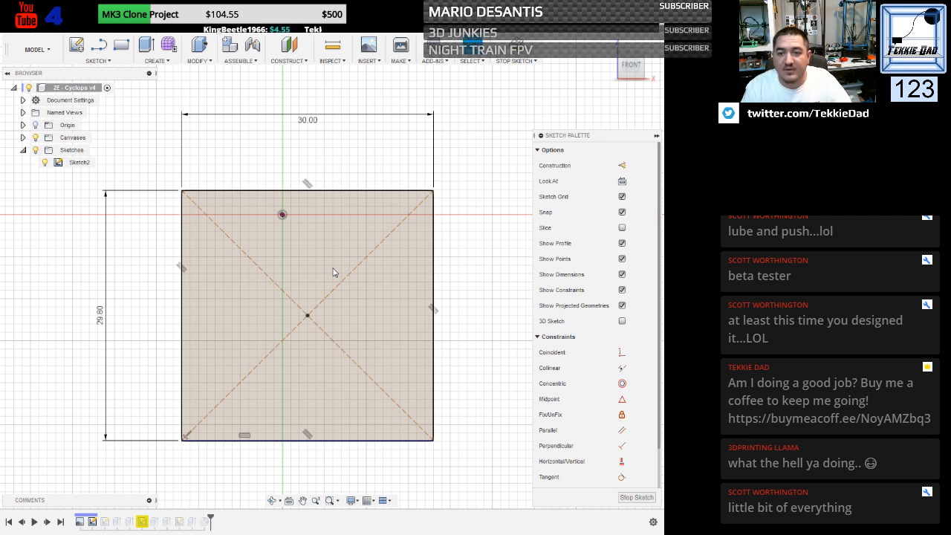
double_click(301, 125)
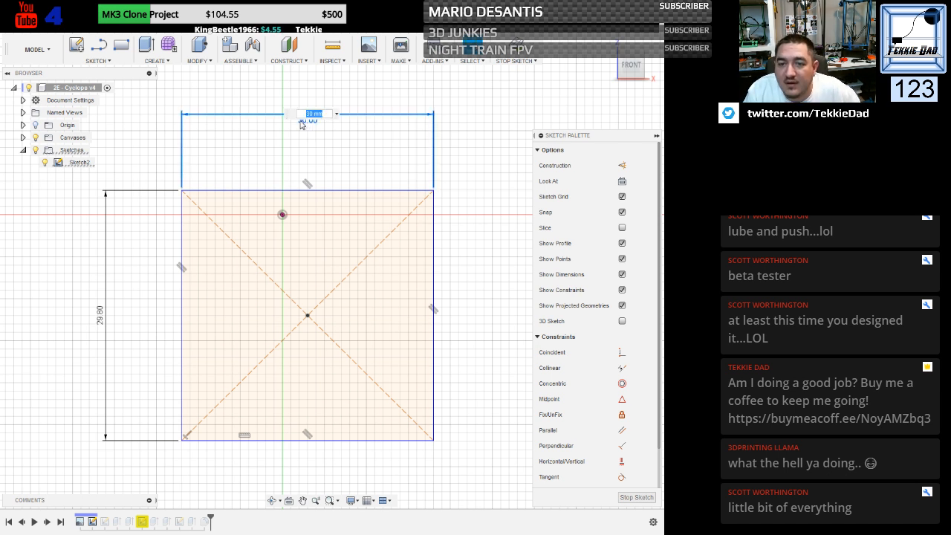
type("30")
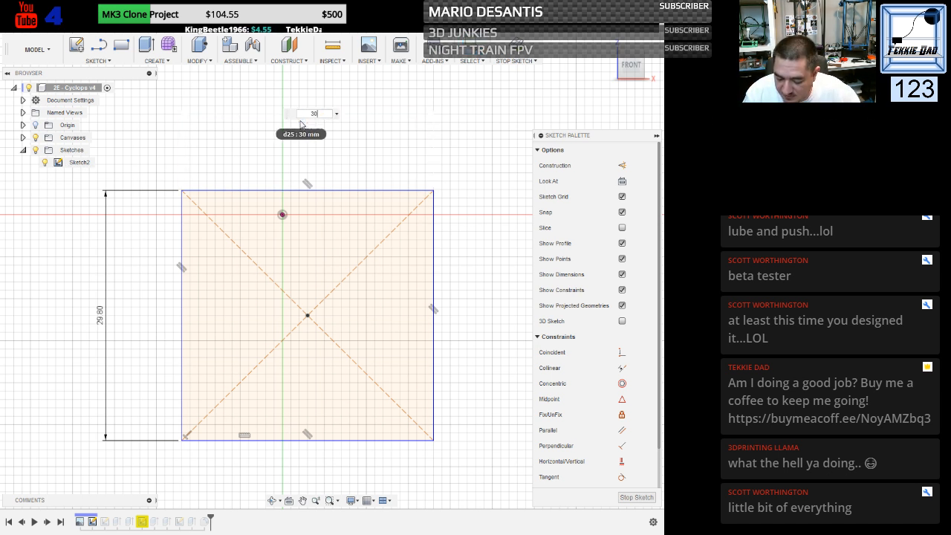
type(".")
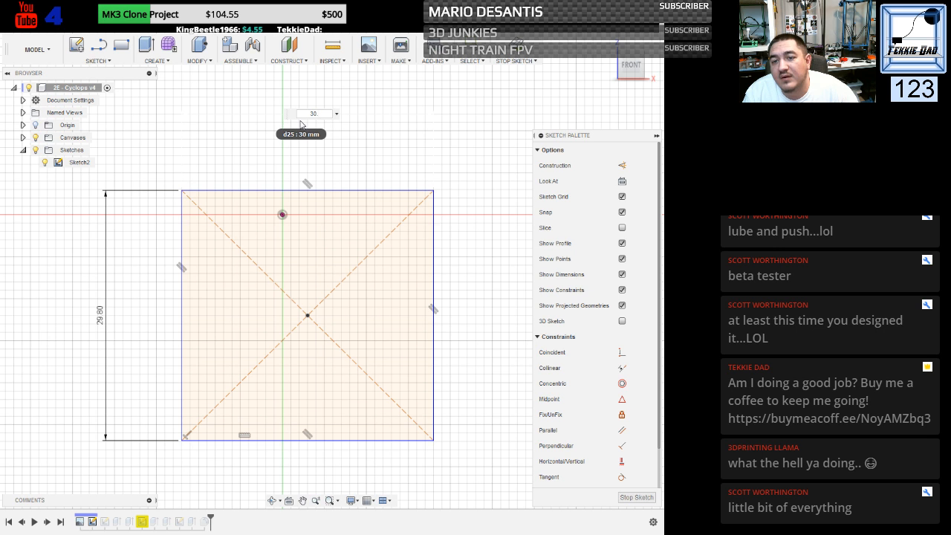
type("2")
key("Return")
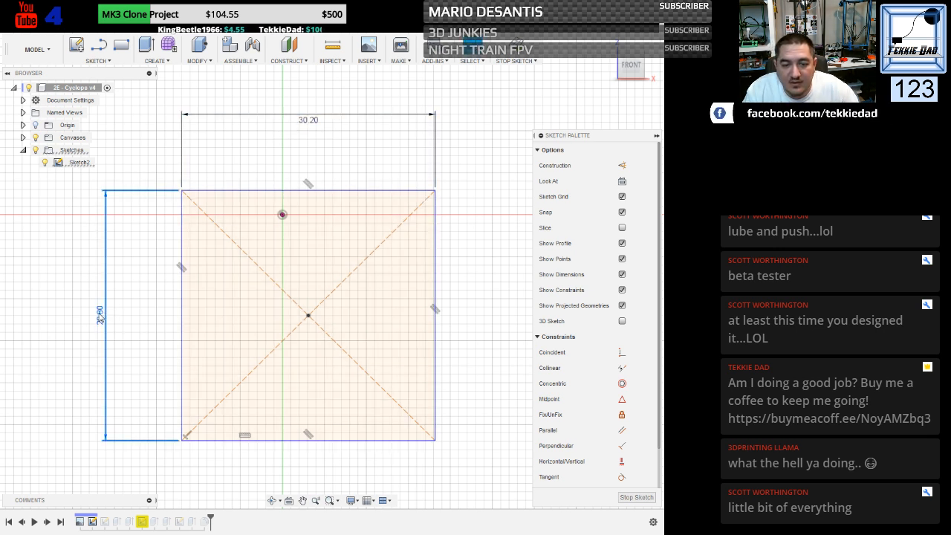
Set the height of the Sketch2 rectangle to 30 mm and finish the sketch.
double_click(101, 316)
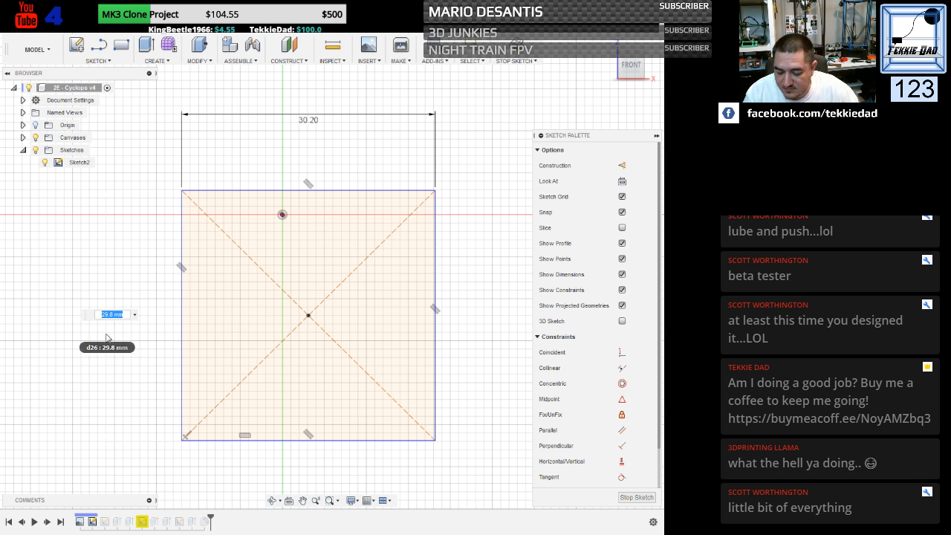
type("30")
key("Return")
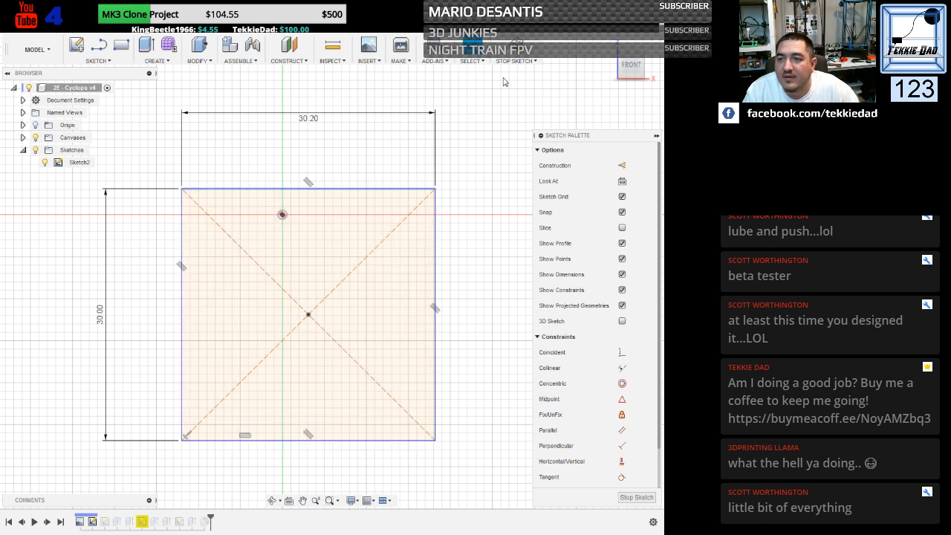
left_click(516, 45)
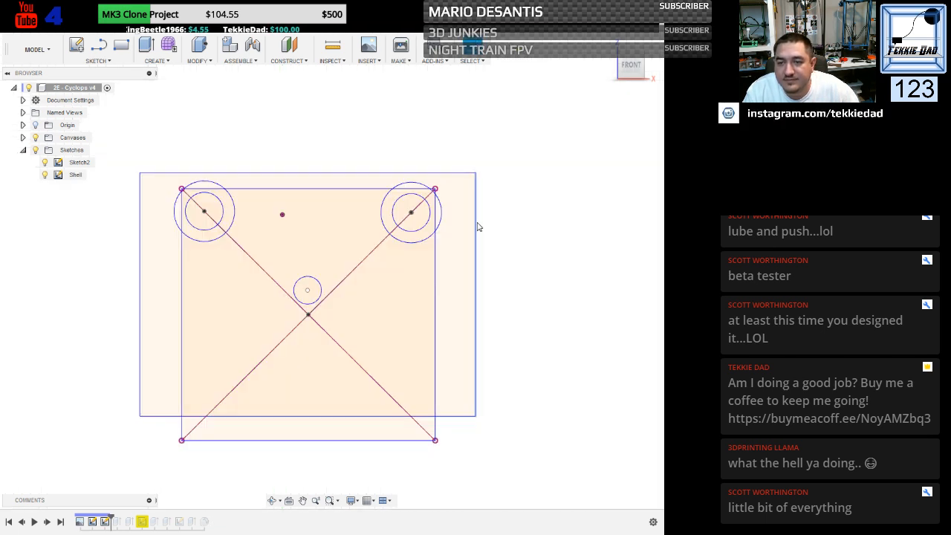
Edit the Shell sketch and dimension the gap between the outline's left edge and the projected rectangle's left edge at 5 mm.
left_click(75, 177)
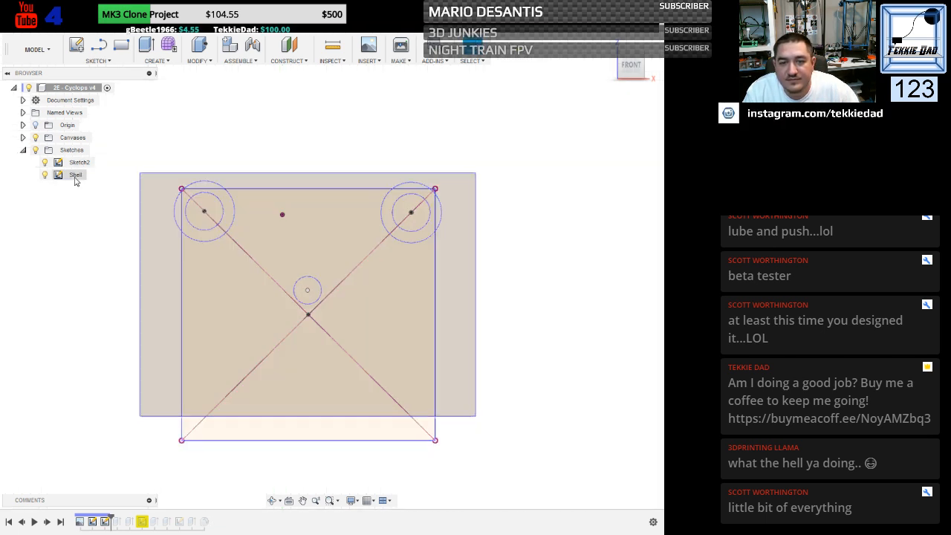
right_click(75, 181)
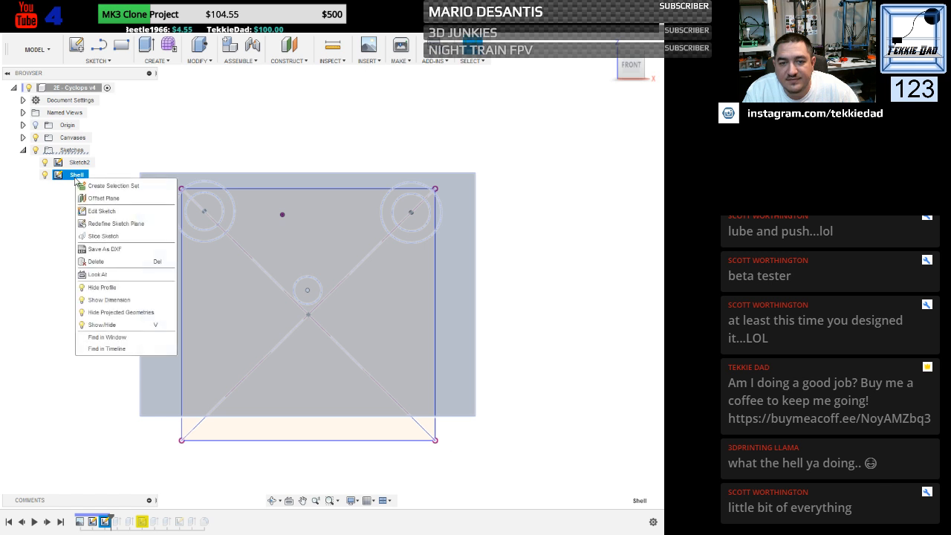
left_click(105, 214)
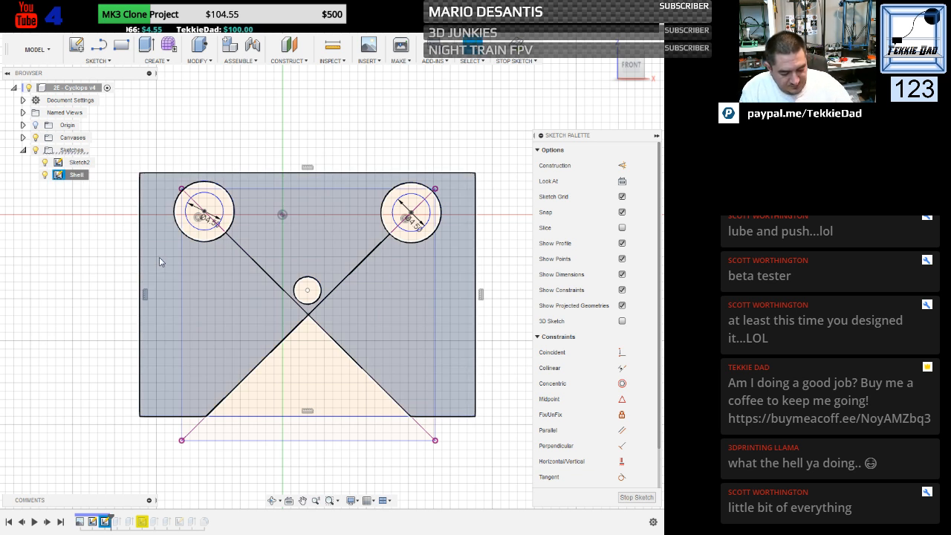
key("d")
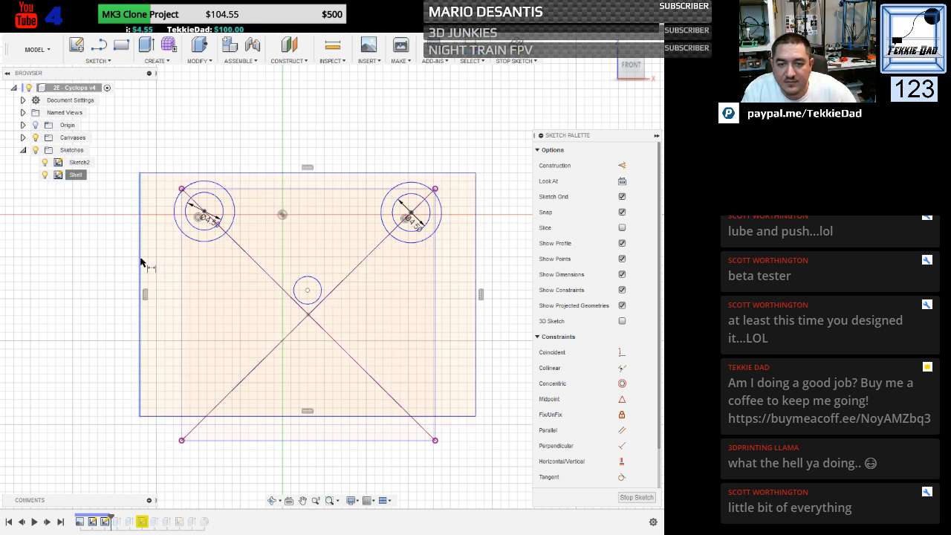
left_click(140, 263)
left_click(182, 264)
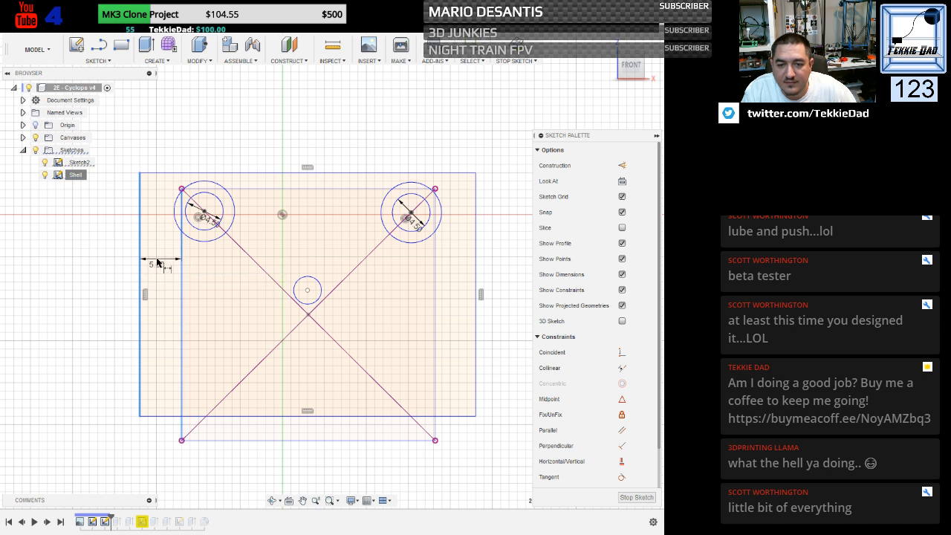
left_click(158, 262)
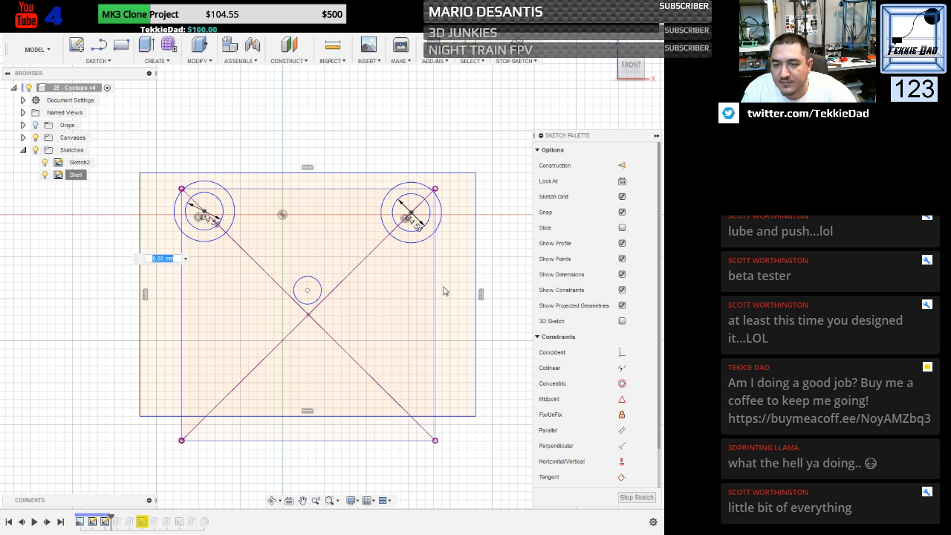
type("6")
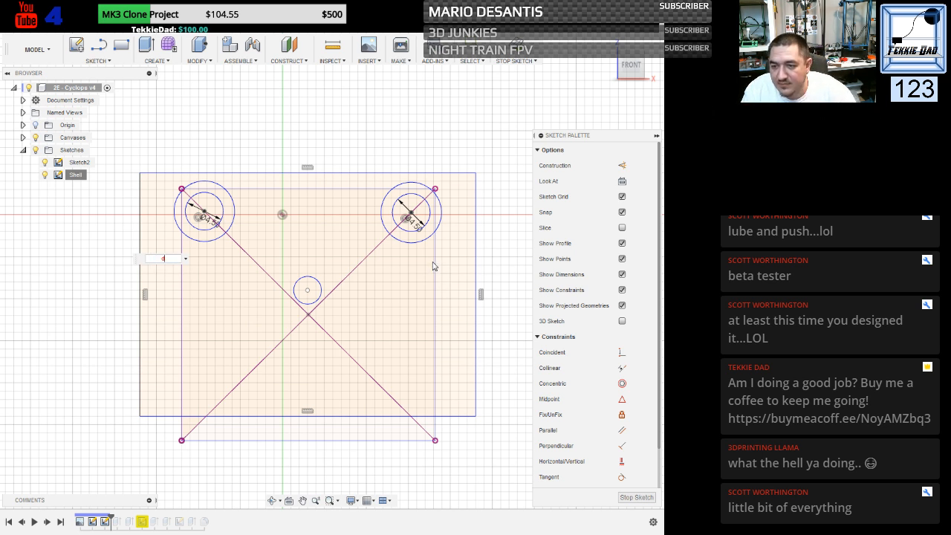
key("Return")
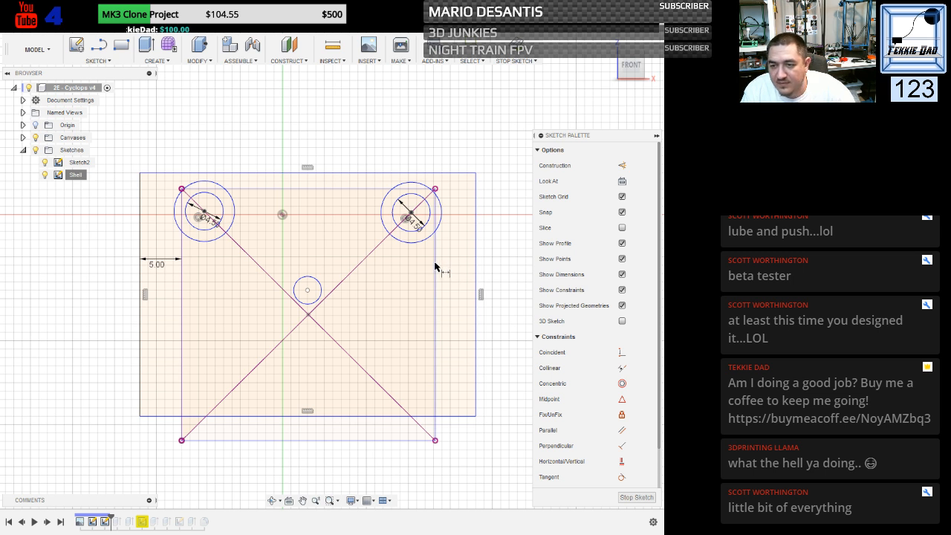
Dimension the gap between the projected rectangle's right edge and the Shell outline's right edge at 5 mm, and finish the sketch.
left_click(435, 266)
left_click(476, 266)
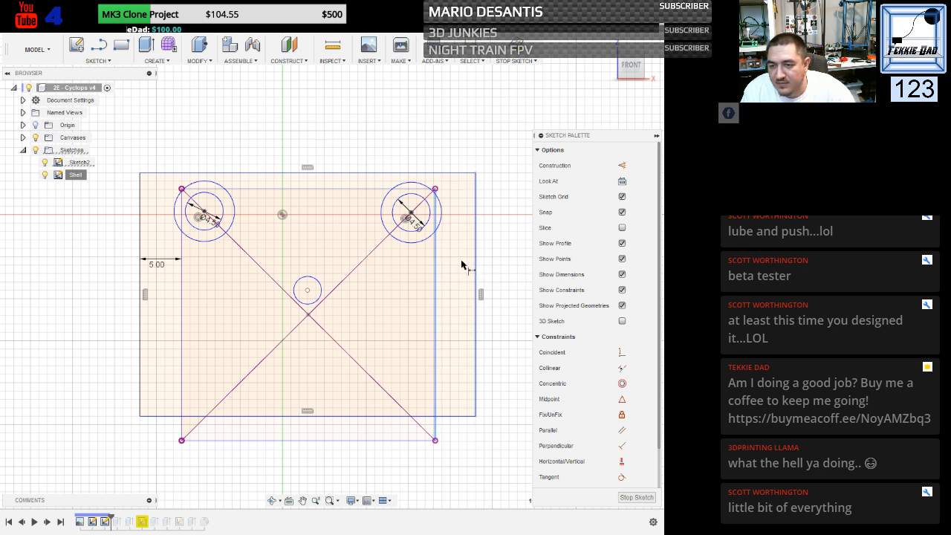
left_click(457, 257)
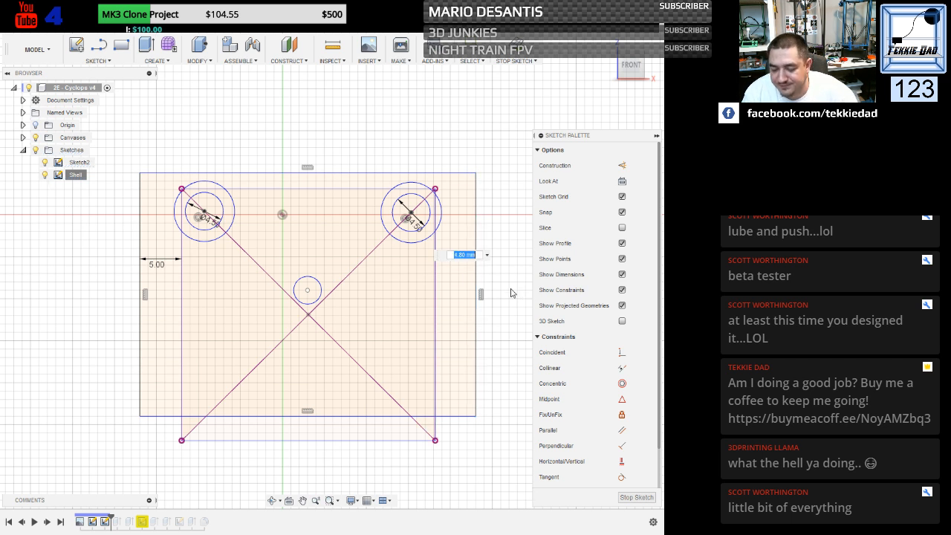
type("5")
key("Return")
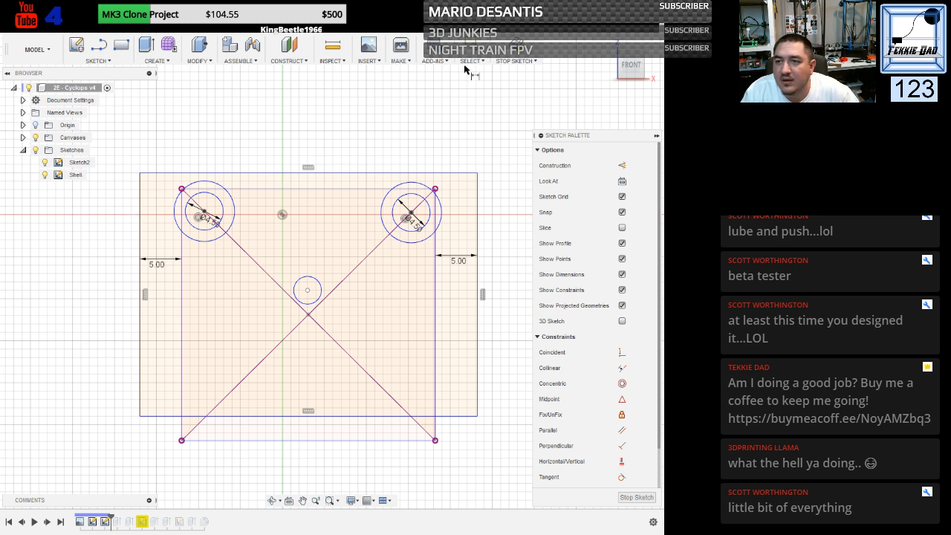
left_click(516, 49)
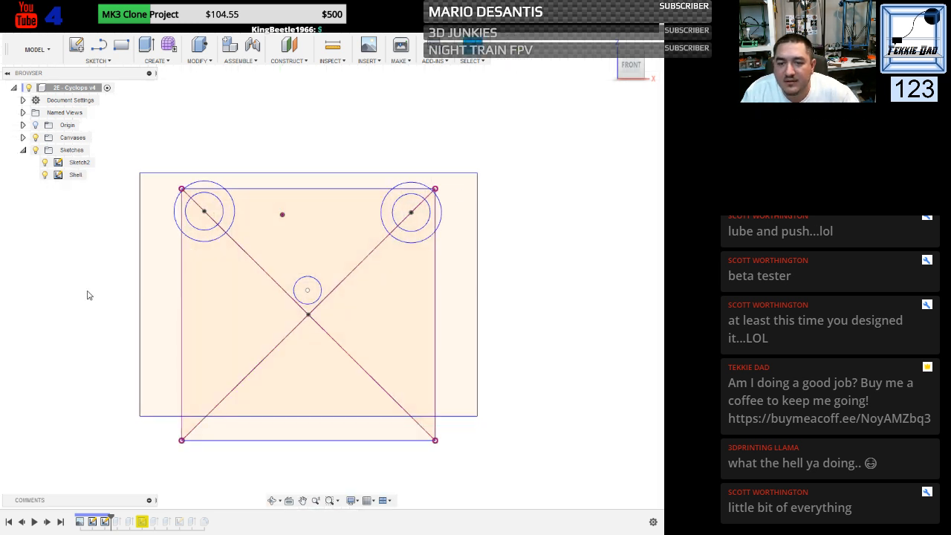
Roll the history marker forward one feature at a time through both extrusions to just after the ptfe connect sketch.
middle_click_drag(87, 295, 116, 281, "shift")
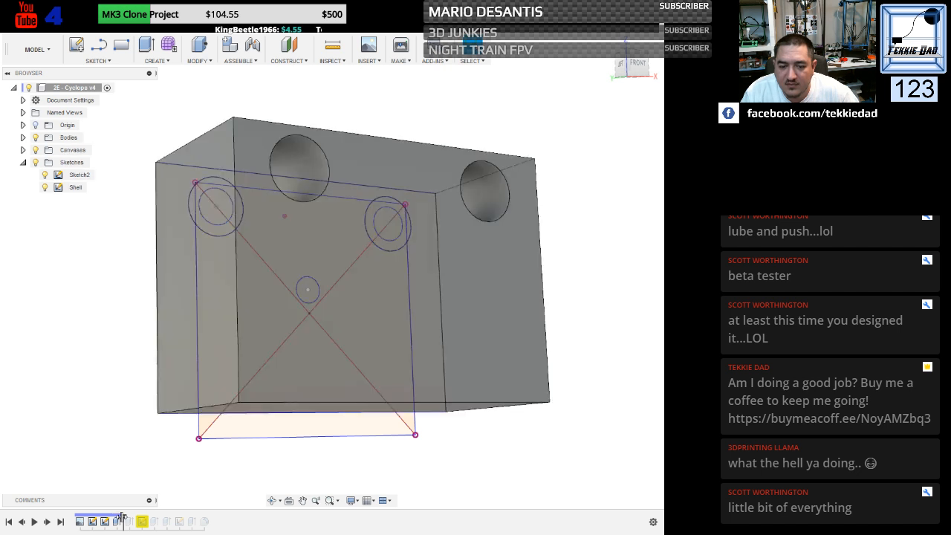
middle_click_drag(607, 384, 486, 439, "shift")
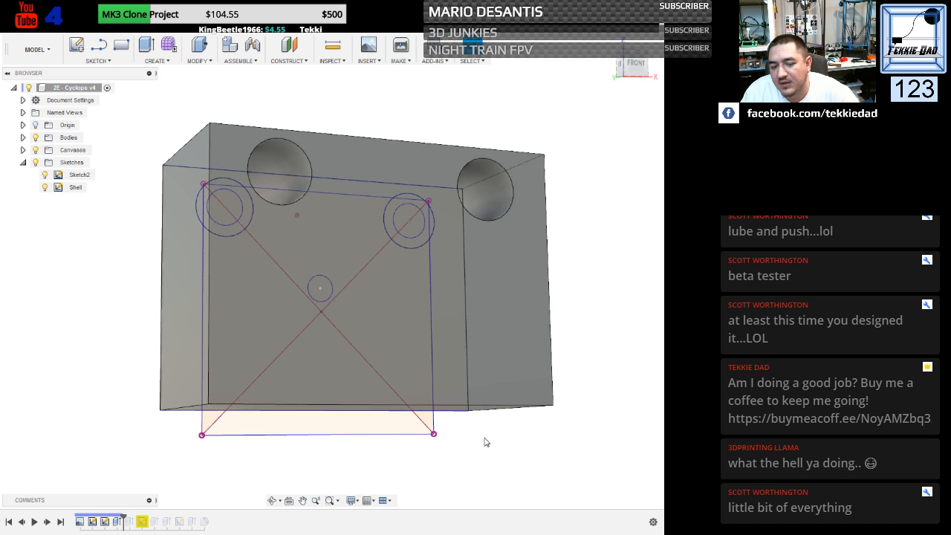
left_click(118, 522)
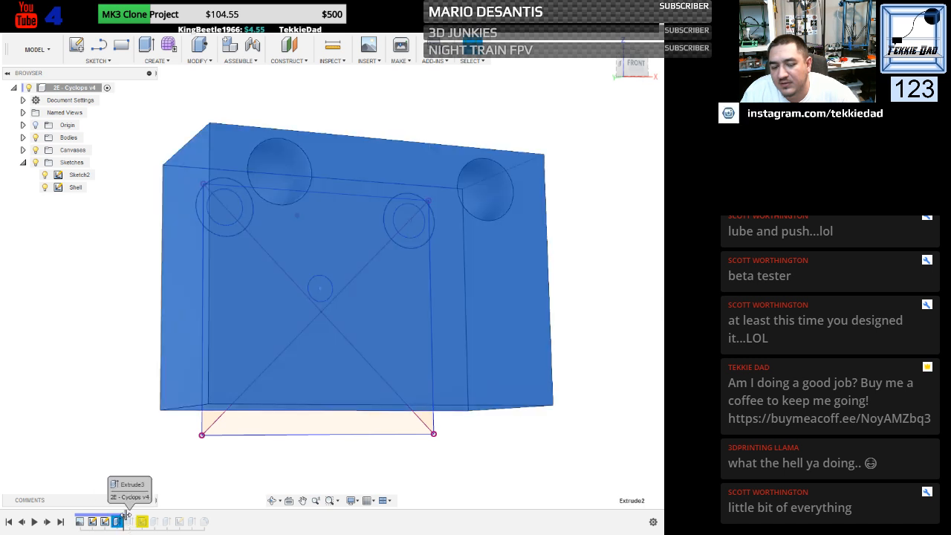
left_click_drag(125, 517, 136, 516)
mouse_move(139, 366)
middle_mouse_down("shift")
mouse_move(125, 367)
mouse_move(133, 326)
middle_mouse_up("shift")
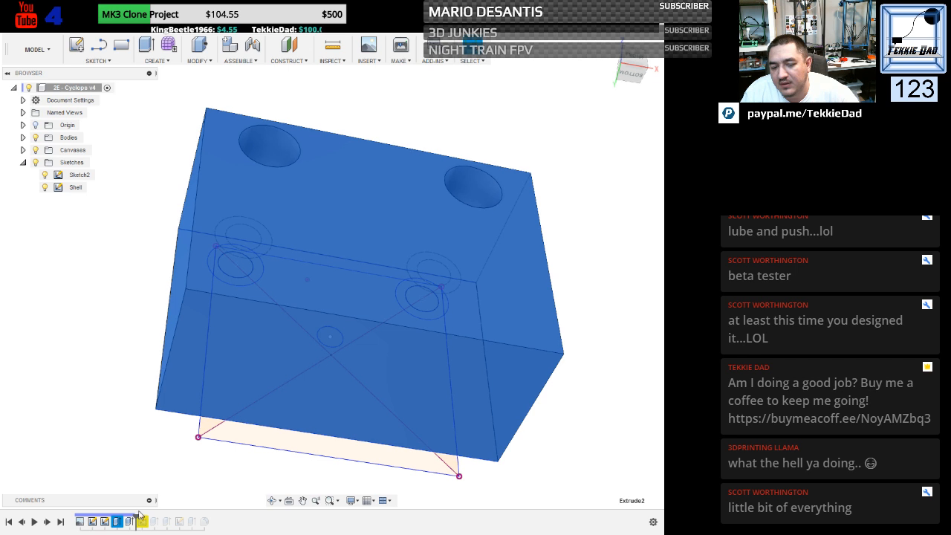
left_click_drag(138, 517, 148, 518)
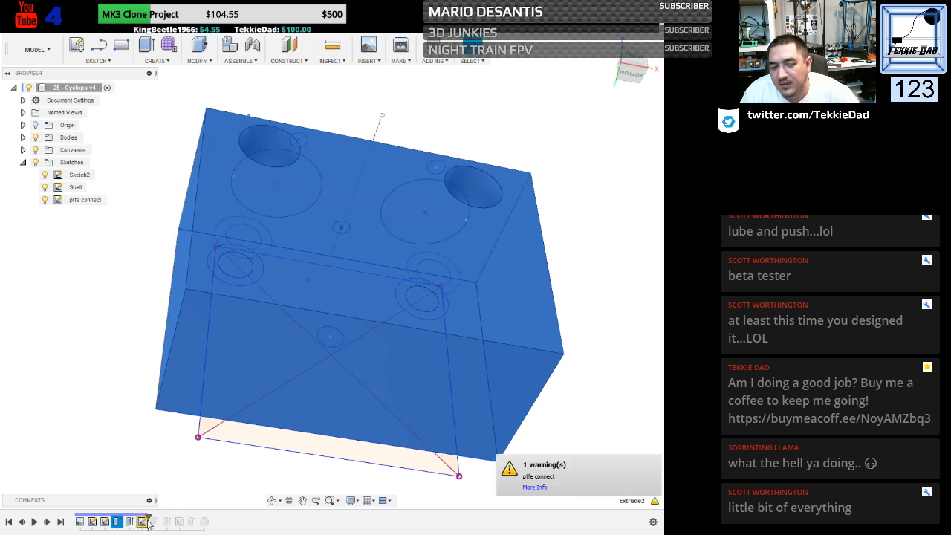
Review the warning on the ptfe connect sketch and expand the Project2 entry down to its reference details.
left_click(144, 521)
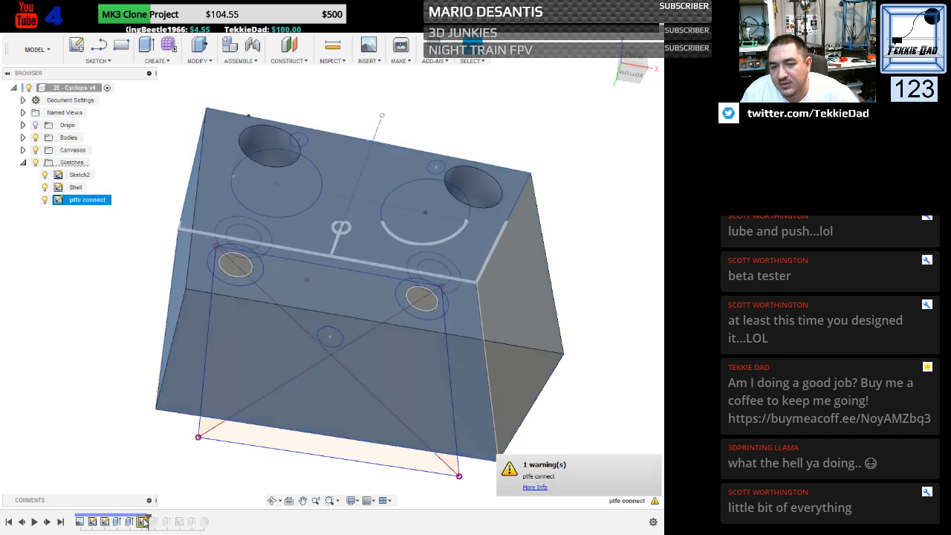
right_click(143, 521)
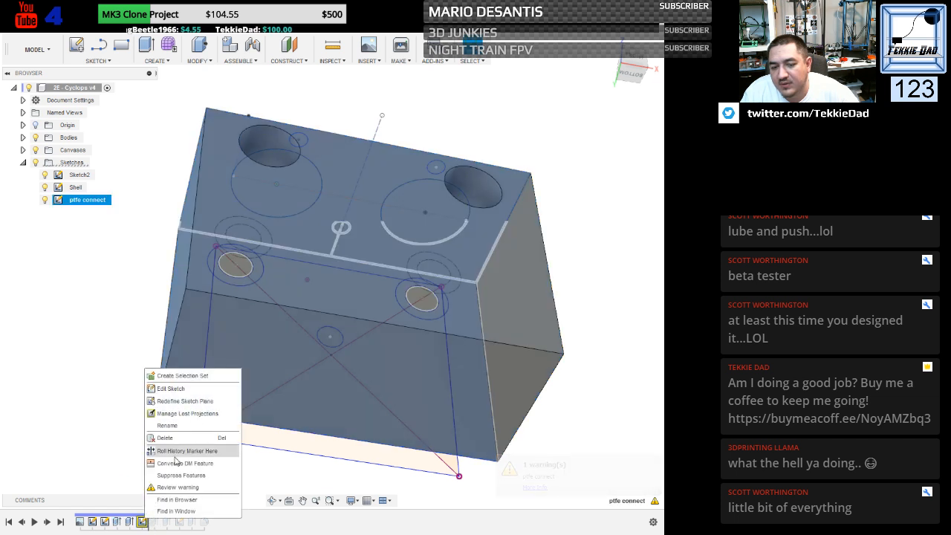
left_click(177, 490)
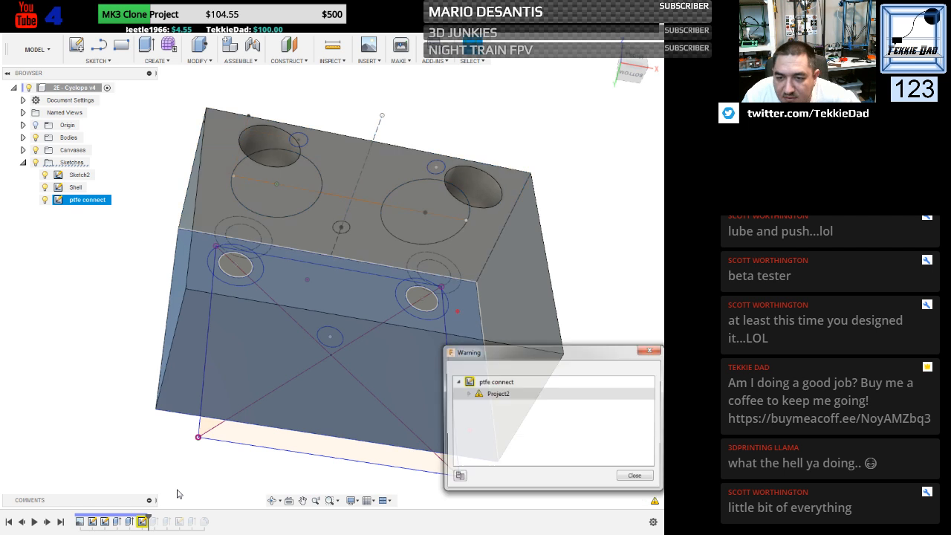
left_click(469, 395)
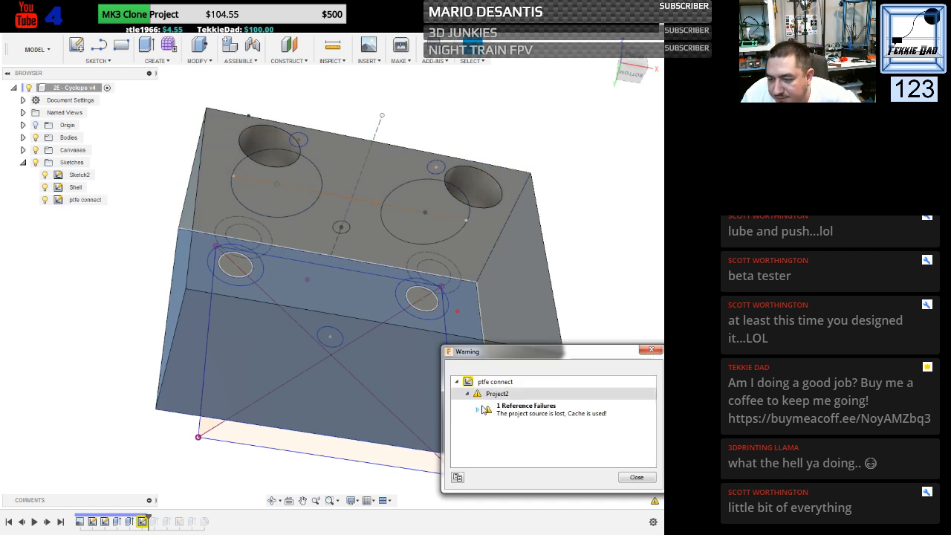
left_click(478, 411)
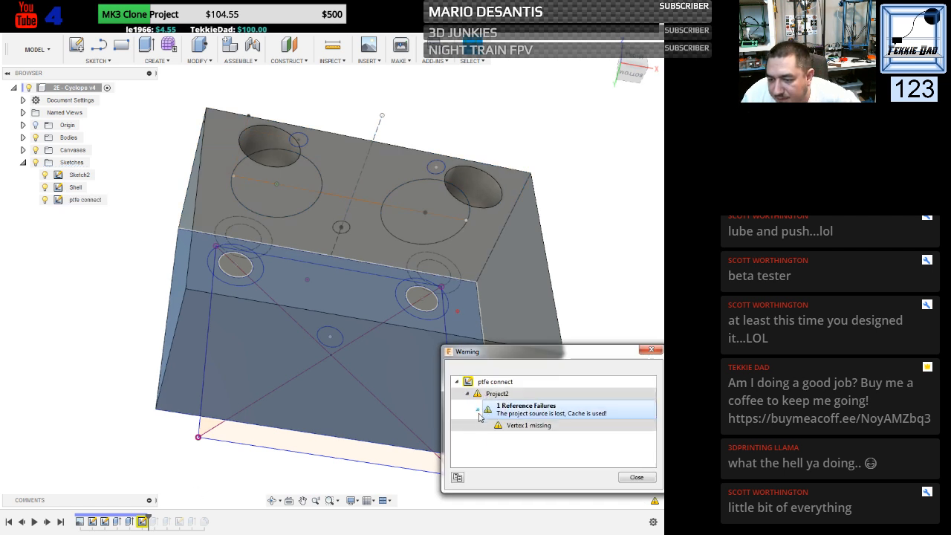
Close the warning details after checking the missing vertex, and open Manage Lost Projections for the ptfe connect sketch.
left_click(528, 428)
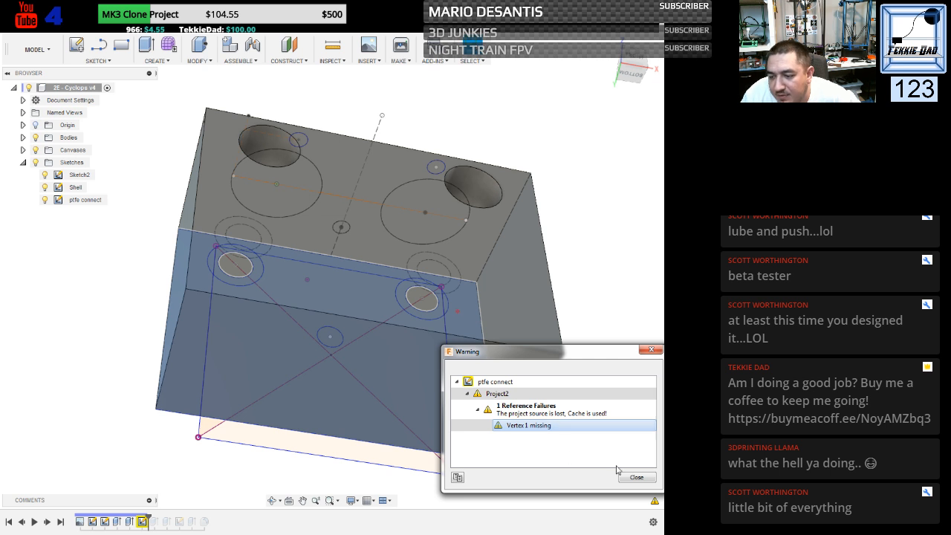
left_click(637, 477)
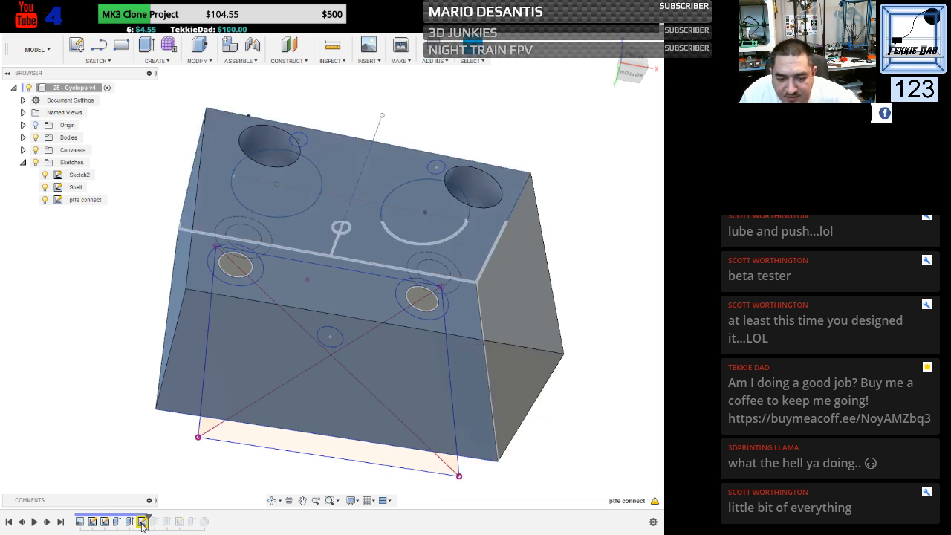
right_click(143, 524)
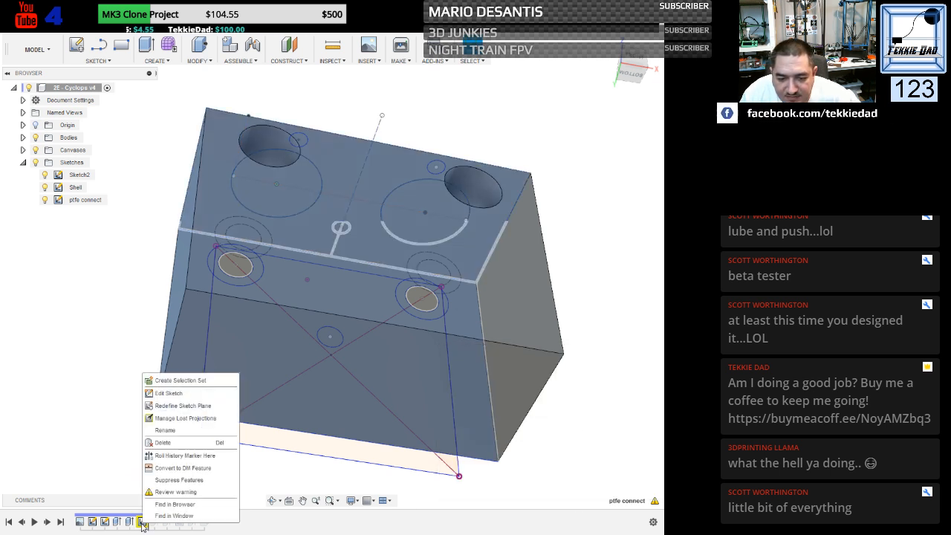
left_click(172, 419)
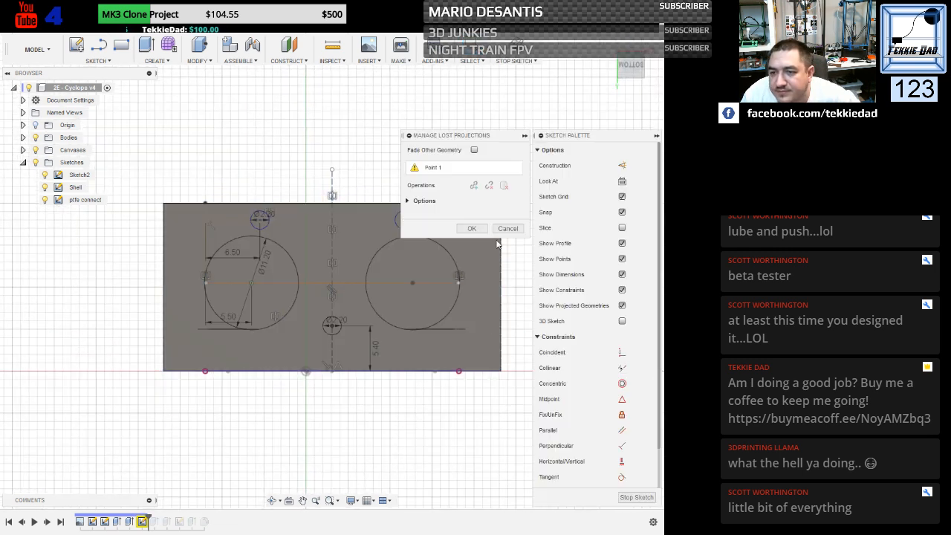
Move the Manage Lost Projections dialog clear of the sketch geometry and collapse the Sketch Palette.
left_click_drag(499, 135, 506, 81)
left_click_drag(577, 138, 573, 137)
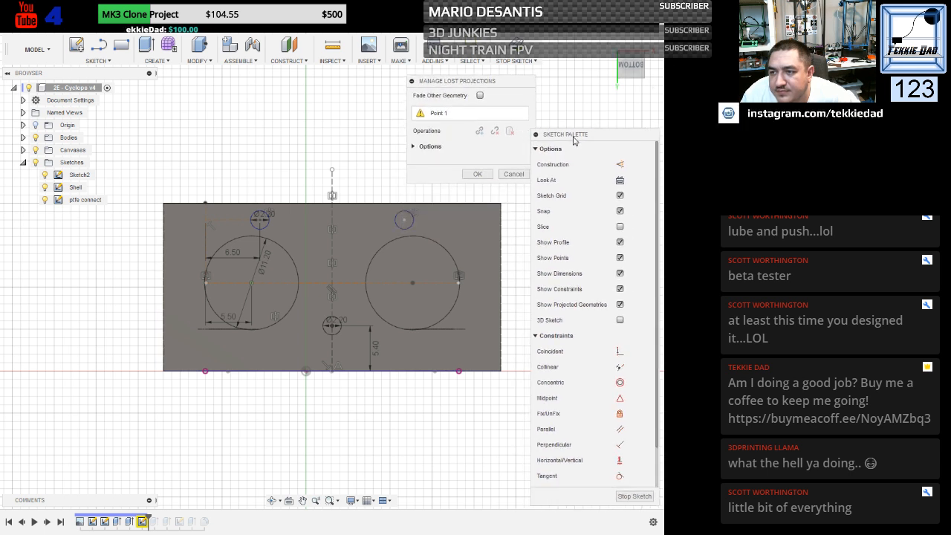
left_click(536, 134)
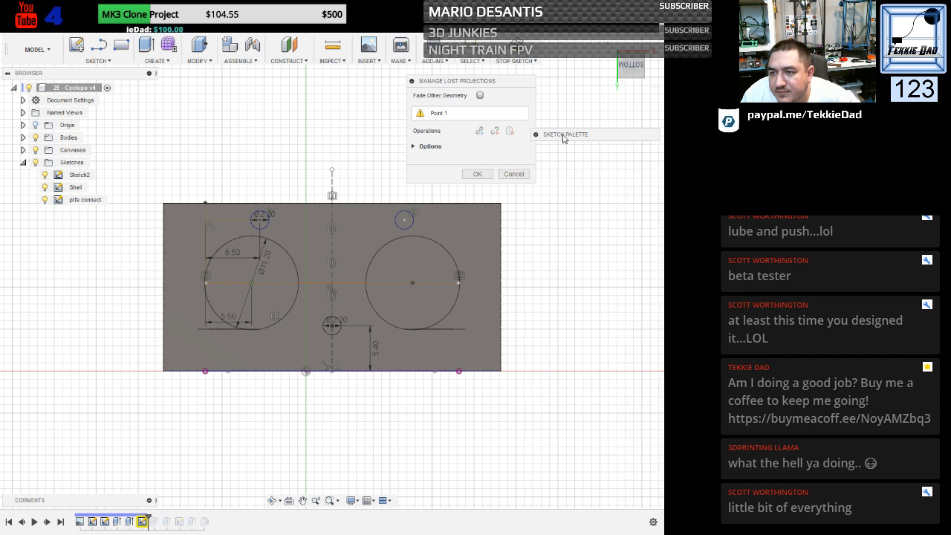
left_click_drag(464, 84, 455, 78)
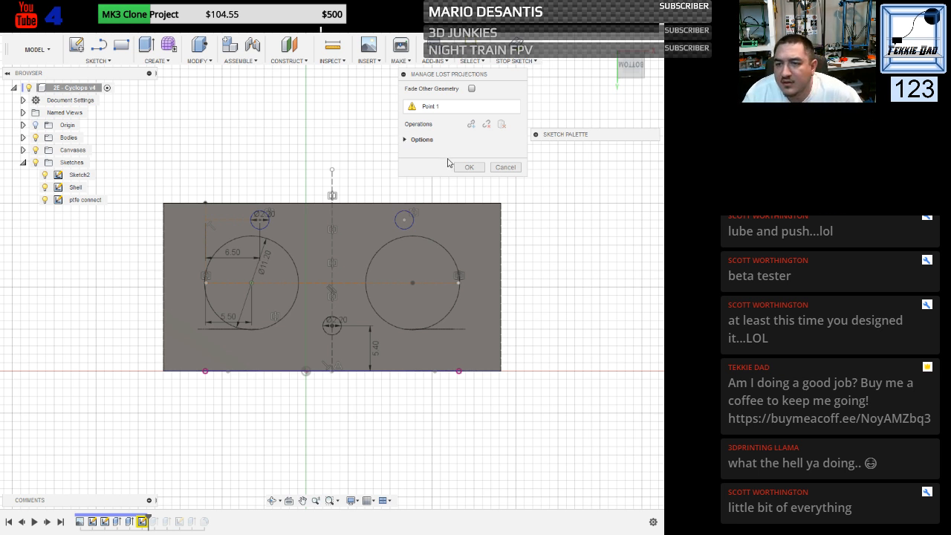
Break the link of all lost projections in the ptfe connect sketch, including Point 1, and apply the change.
left_click(425, 108)
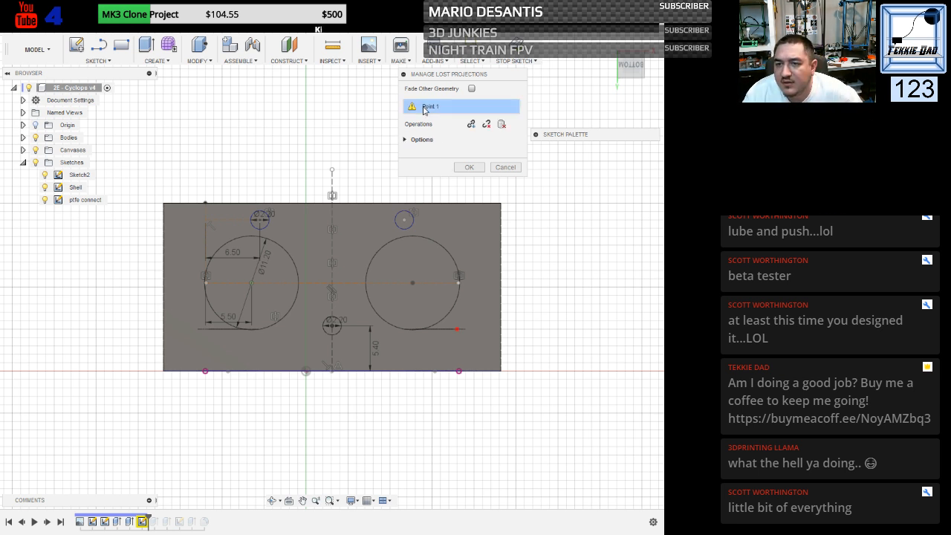
left_click(471, 125)
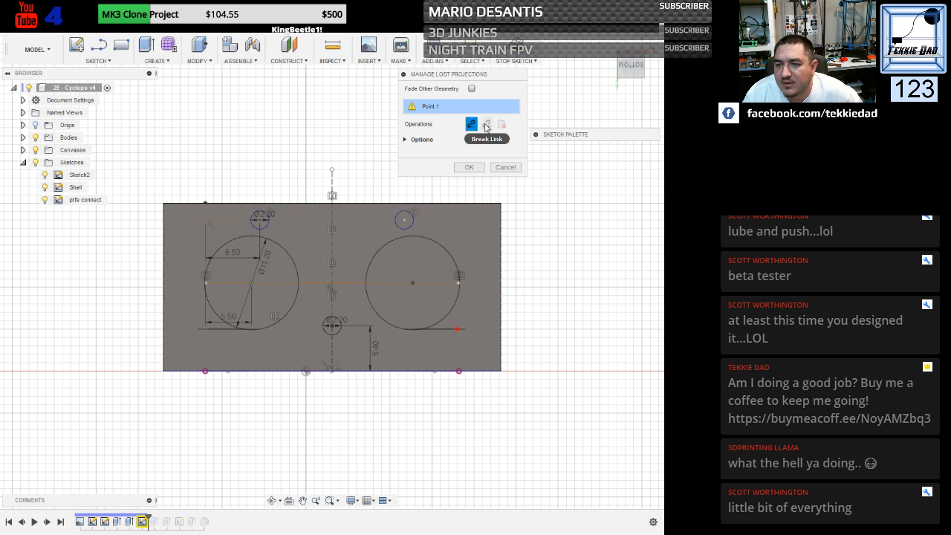
left_click(405, 141)
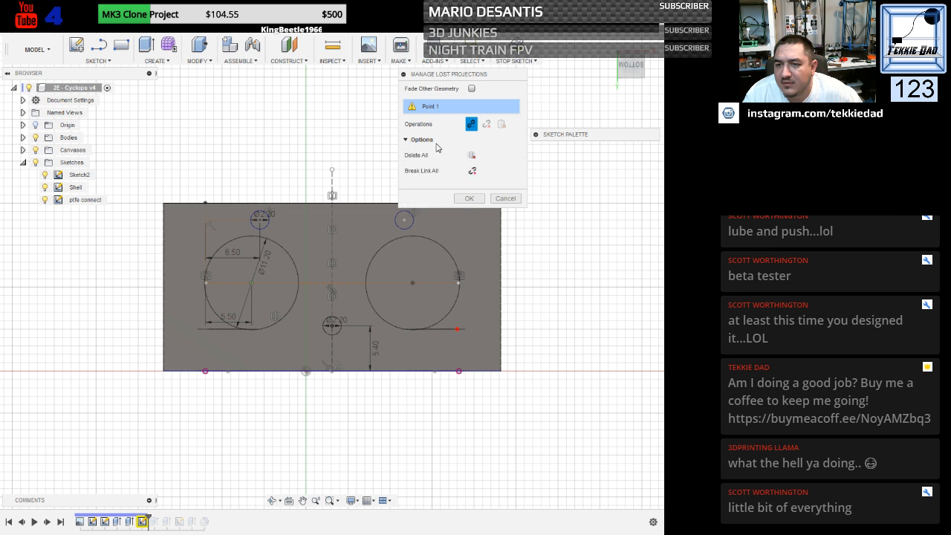
left_click(472, 171)
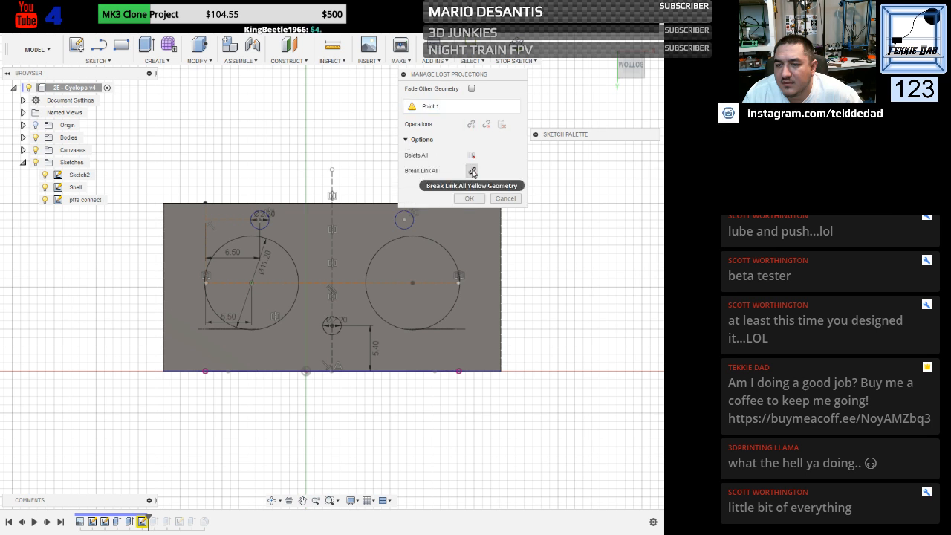
left_click(469, 199)
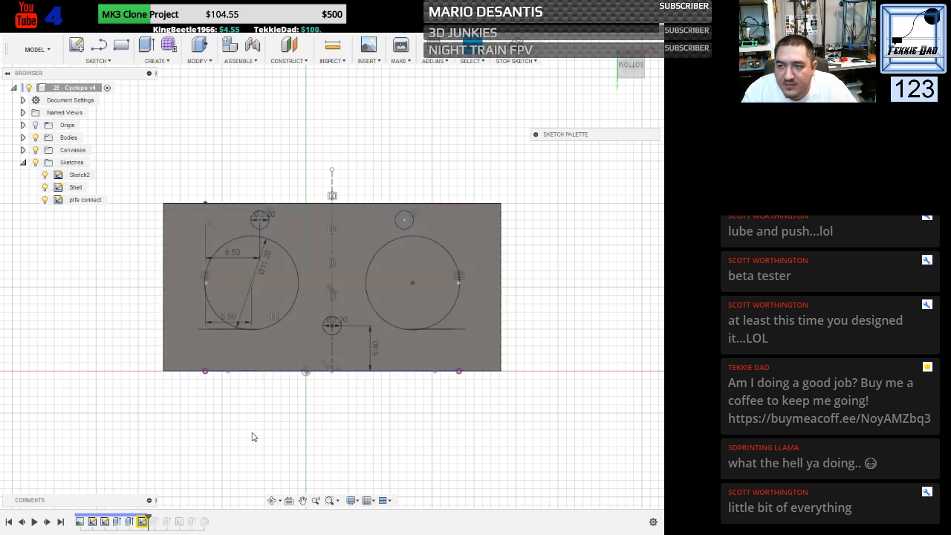
Try to dimension the vertical distance between the left large circle and the block's upper edge in top view.
mouse_move(253, 434)
middle_mouse_down("shift")
mouse_move(257, 423)
mouse_move(249, 451)
mouse_move(262, 446)
mouse_move(253, 432)
middle_mouse_up("shift")
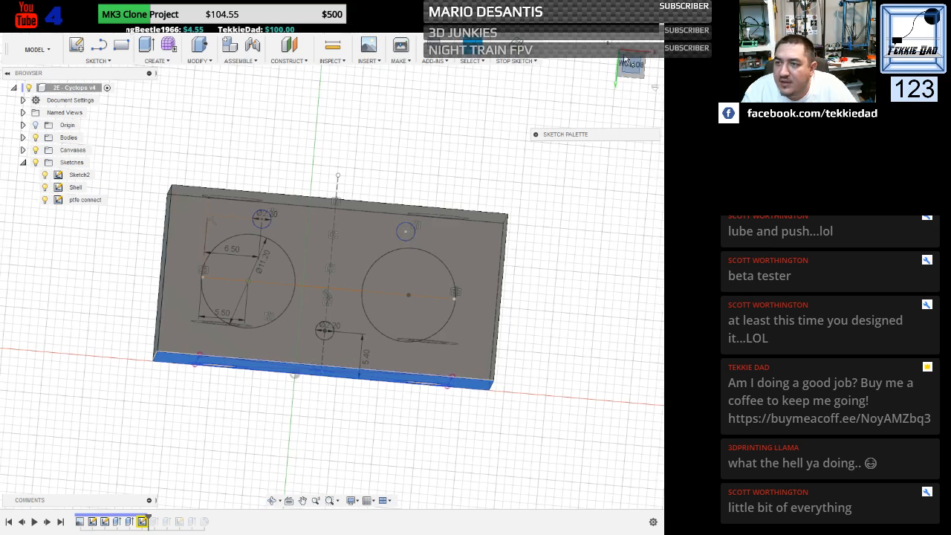
left_click(628, 63)
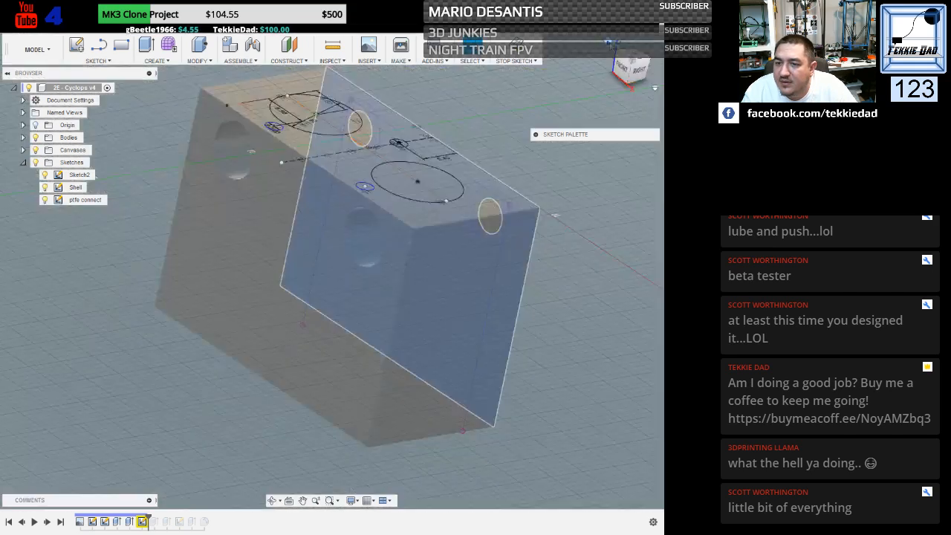
left_click(627, 66)
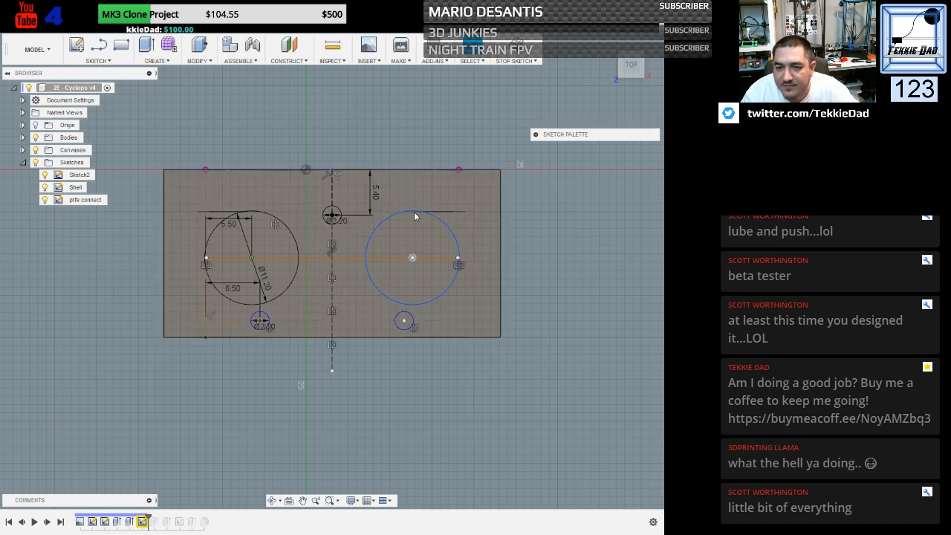
left_click(252, 216)
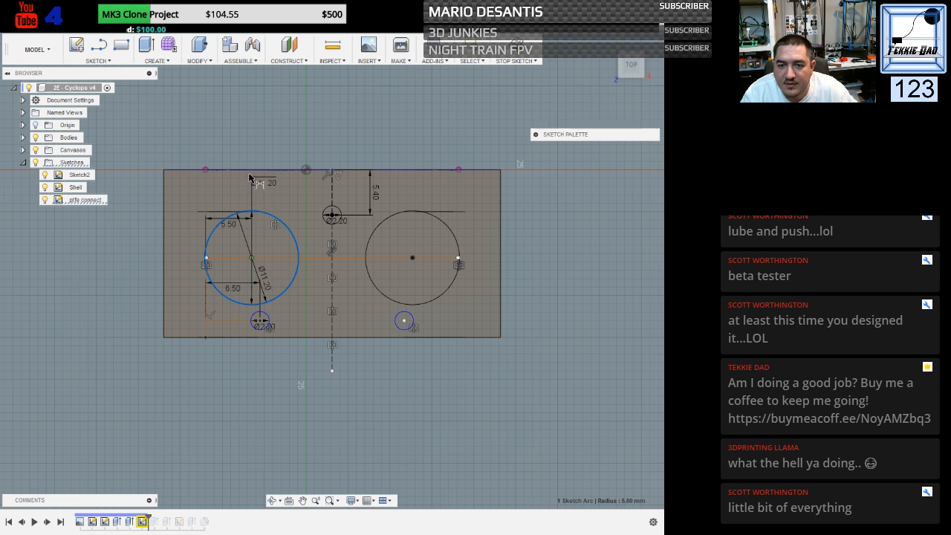
left_click(251, 171)
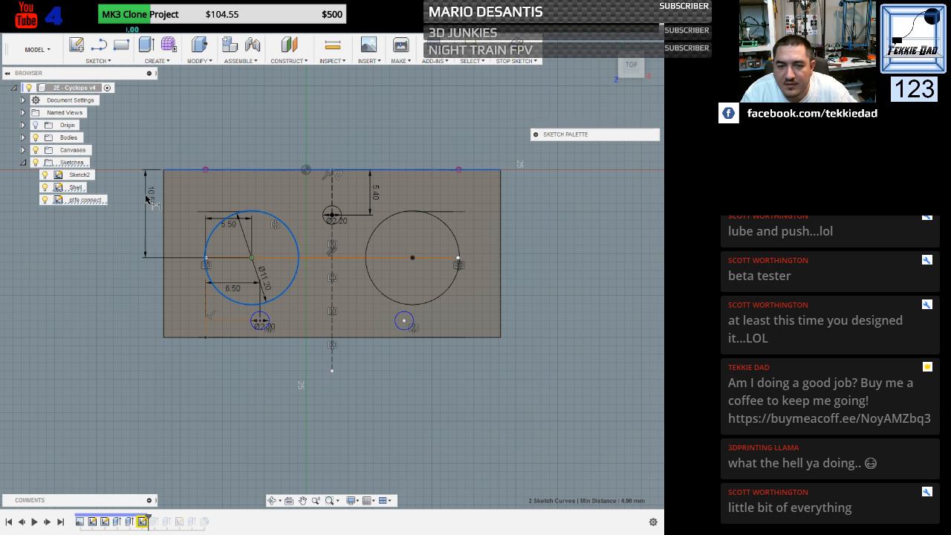
left_click(147, 199)
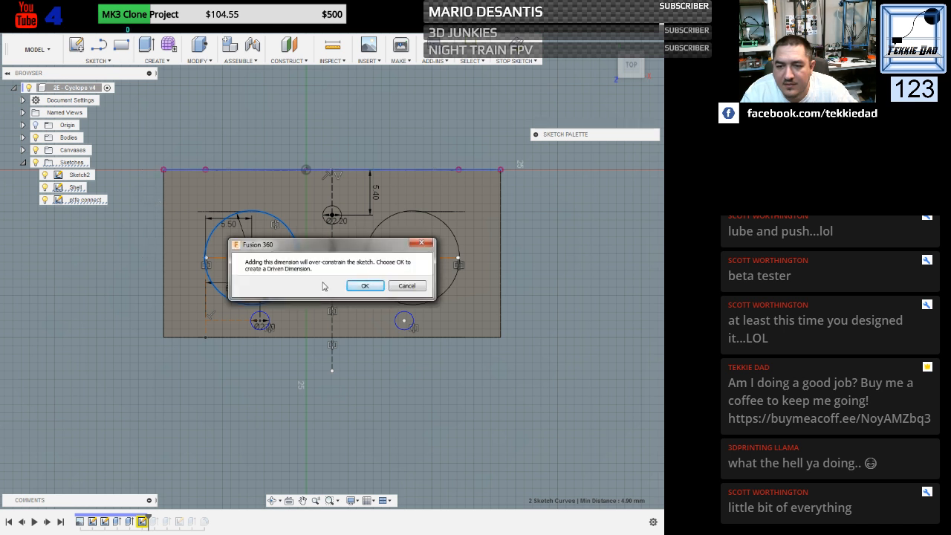
left_click(406, 285)
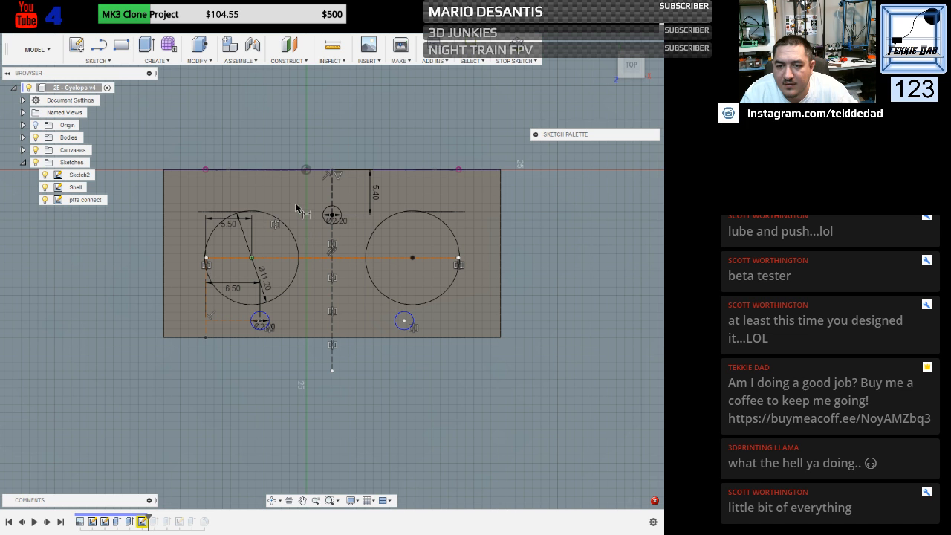
Delete the left large circle's 5.50 mm horizontal dimension and set the small lower-left hole's horizontal offset to 6.5 mm.
left_click(246, 222)
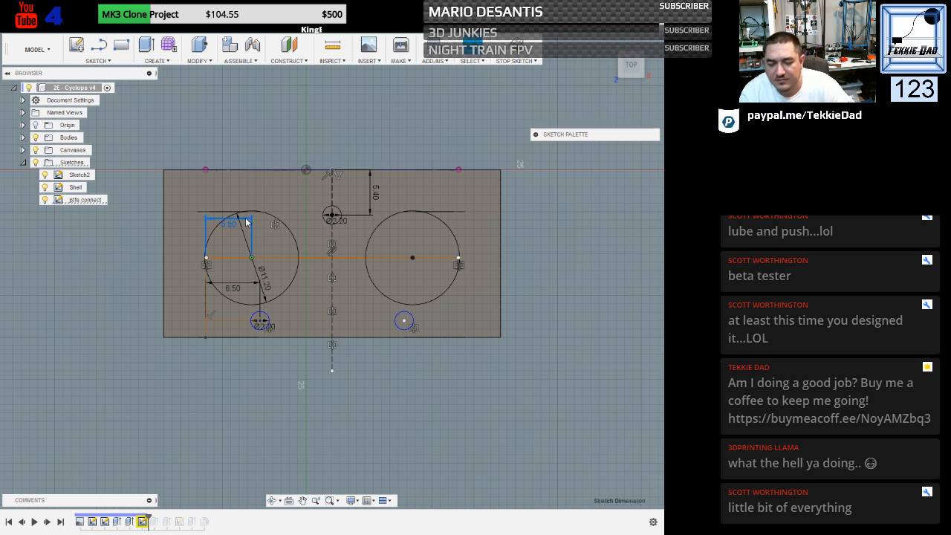
key("Delete")
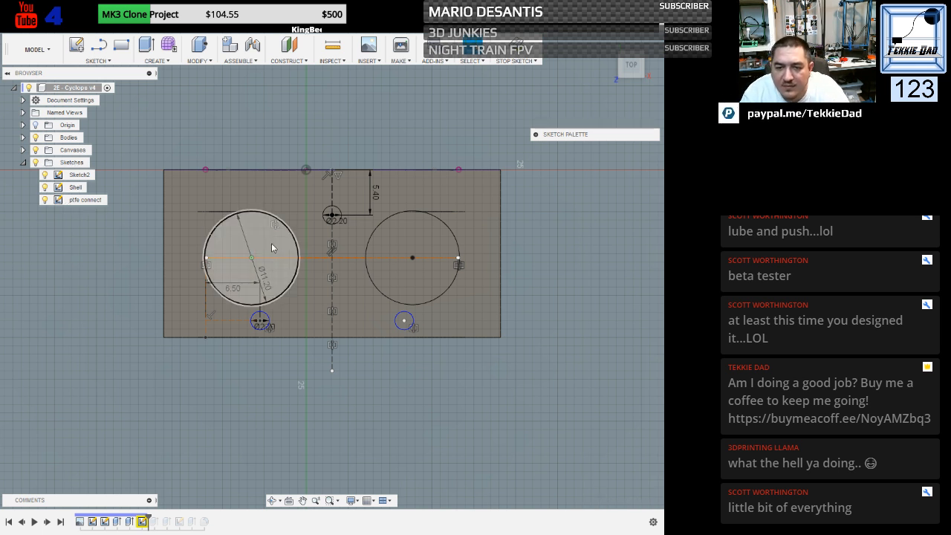
left_click(237, 288)
type("6.5")
key("Return")
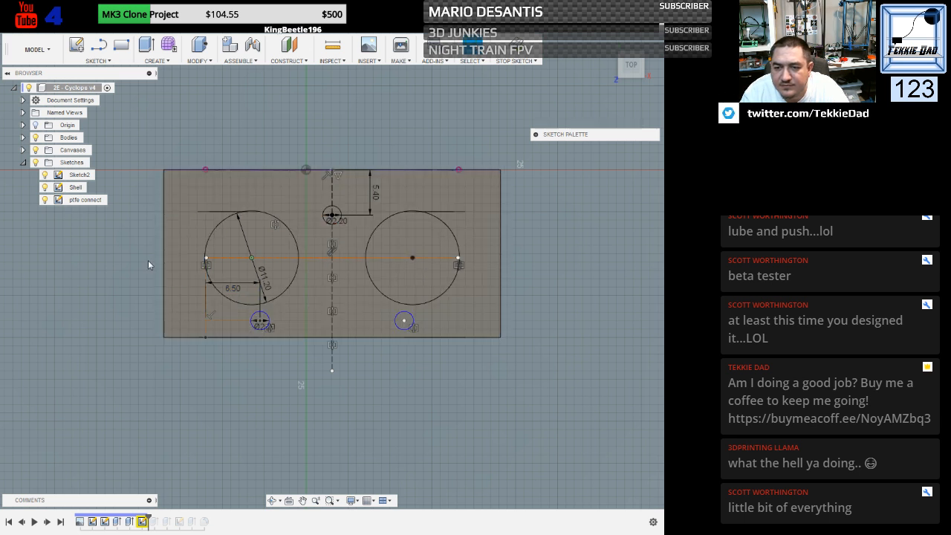
Inspect the block and its hole sketch, checking the origin geometry and the contents of the Canvases folder.
middle_click_drag(148, 264, 133, 295, "shift")
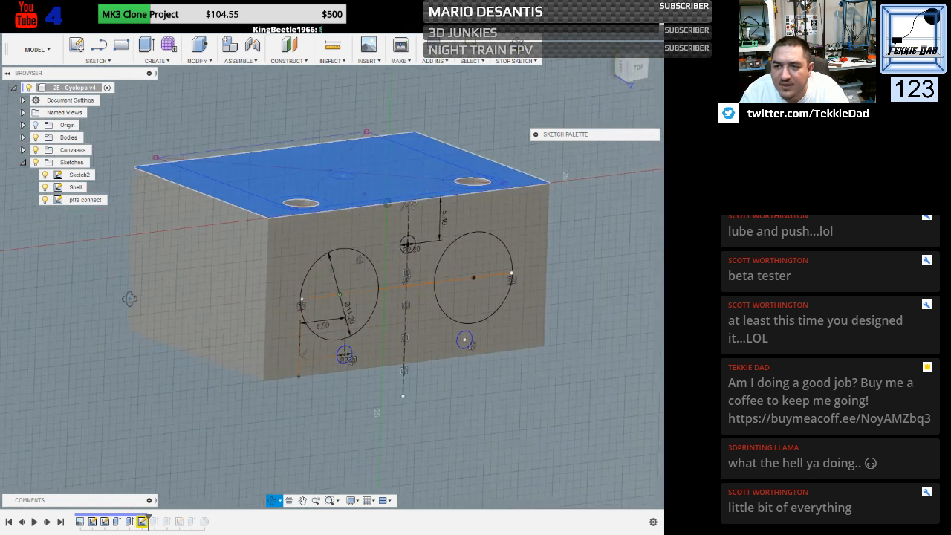
left_click(636, 74)
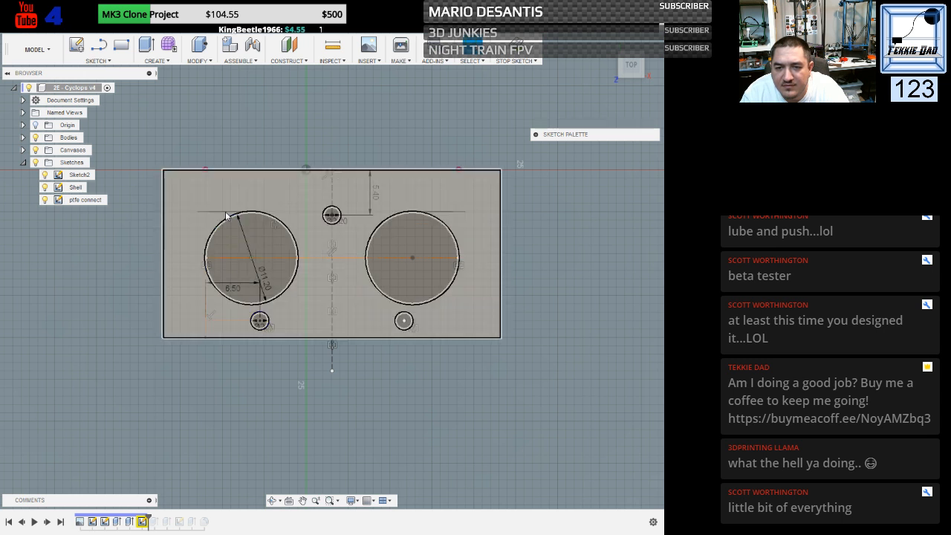
scroll(227, 216, "up", 4)
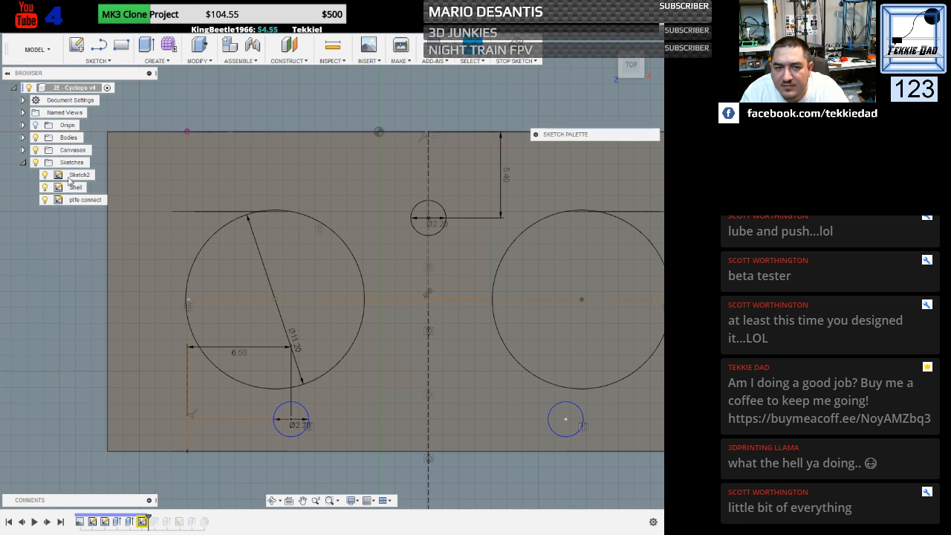
left_click(36, 127)
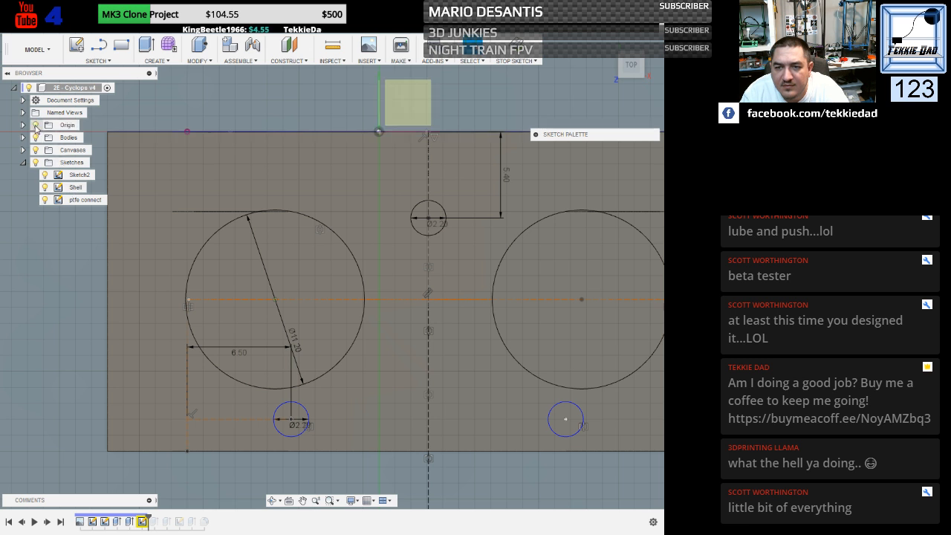
left_click(36, 126)
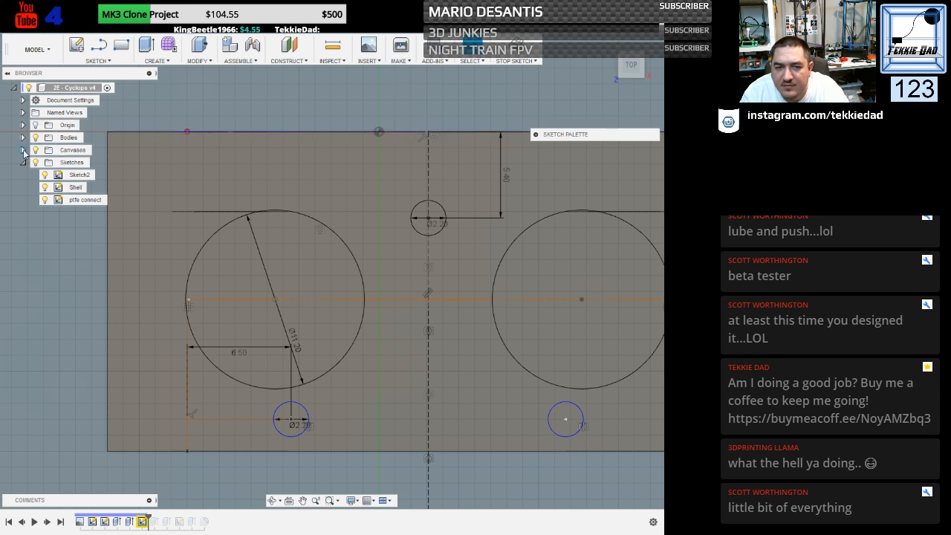
left_click(23, 150)
left_click(23, 150)
left_click(23, 150)
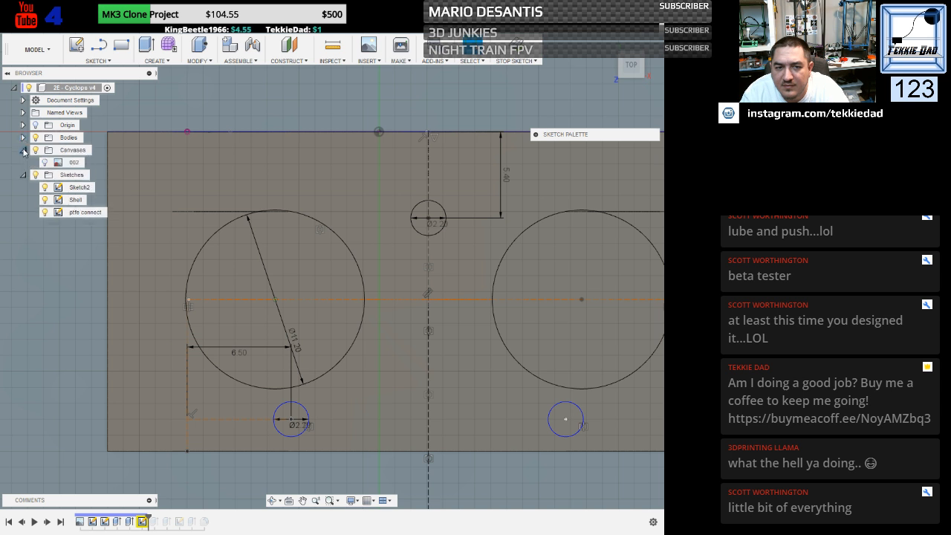
left_click(23, 151)
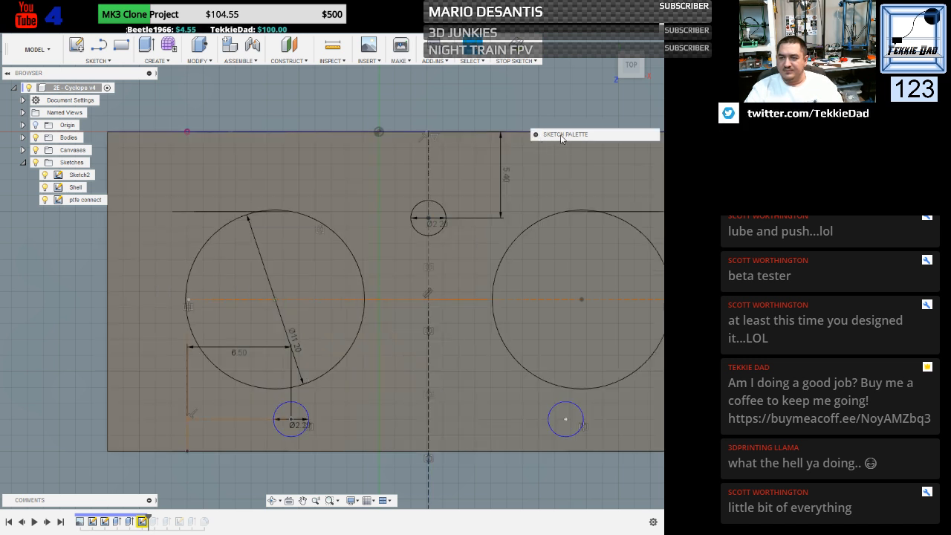
Move the Sketch Palette clear of the block and check the left large circle and the small middle hole's centre.
left_click_drag(586, 137, 581, 98)
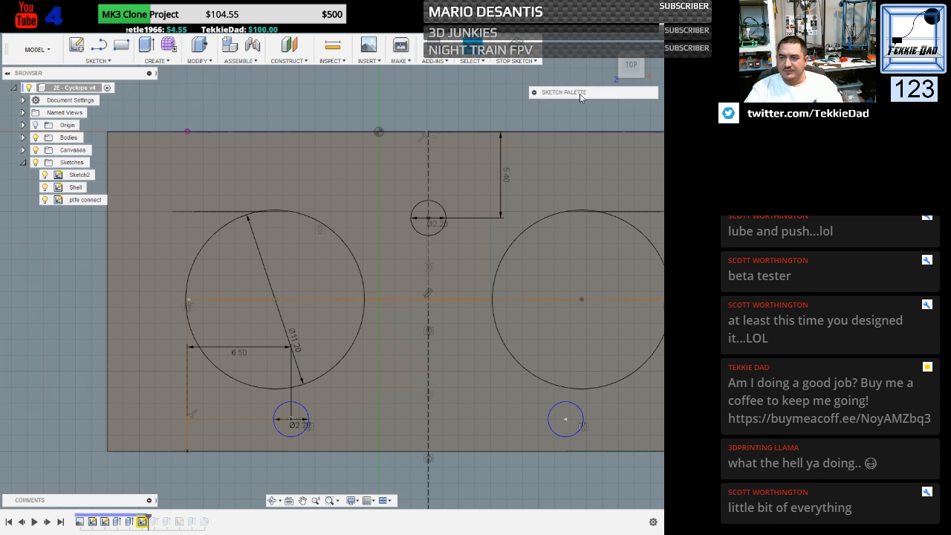
left_click(276, 213)
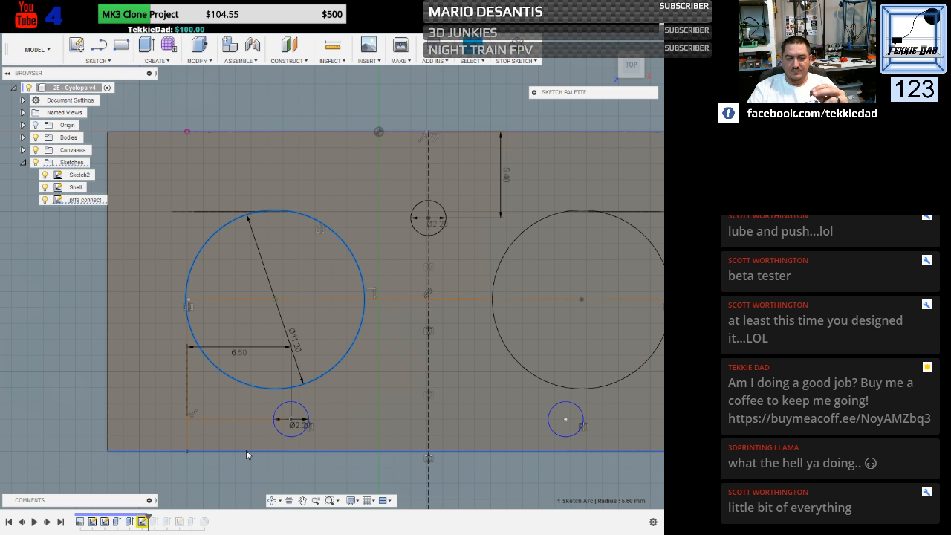
left_click(246, 451)
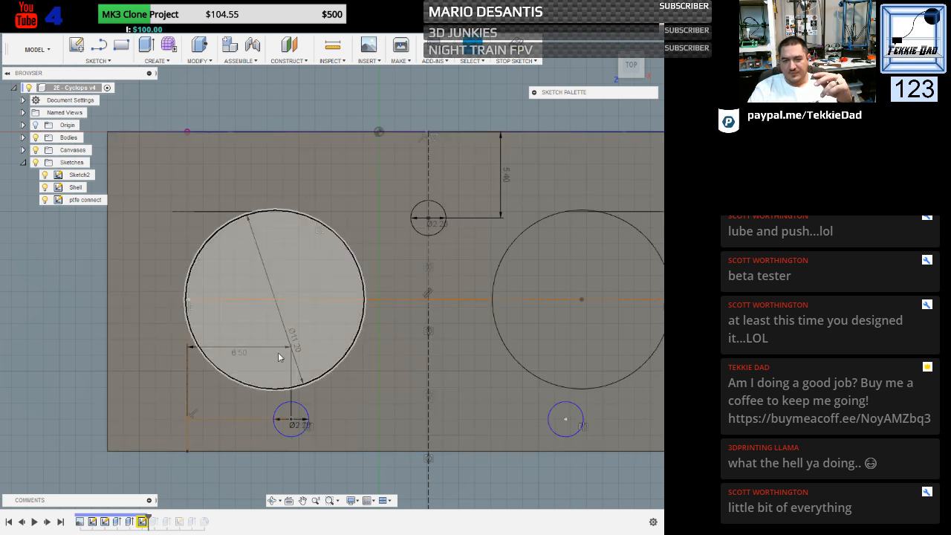
left_click(277, 300)
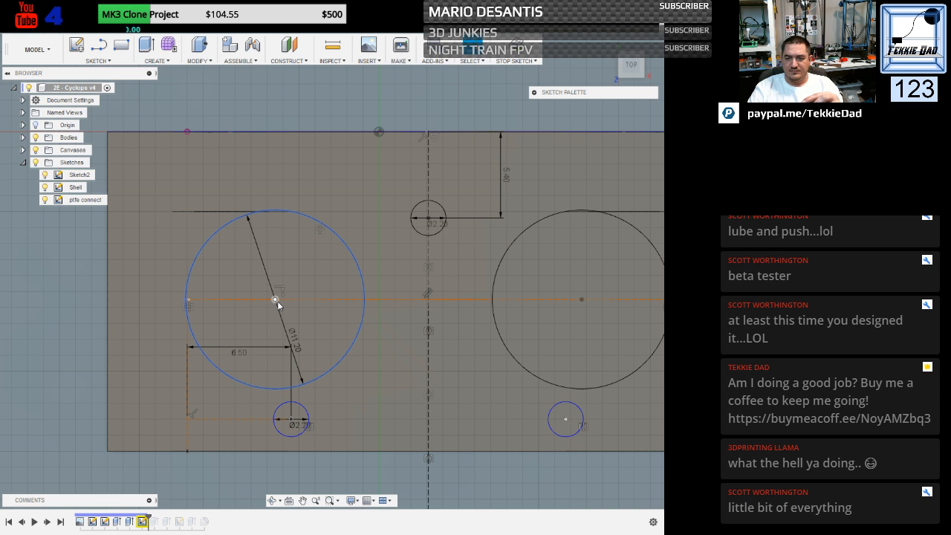
left_click(428, 218)
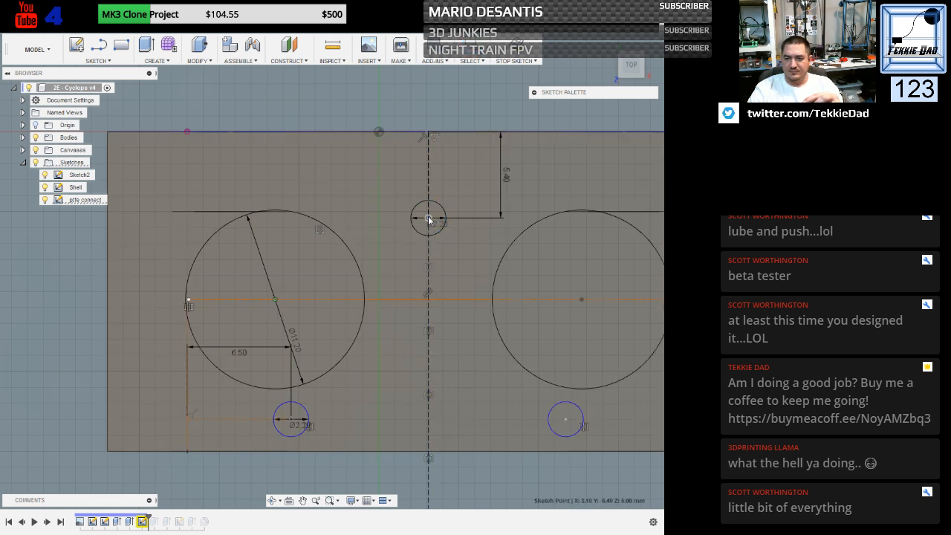
Set the distance from the block's upper edge to the small middle hole's centre to 6 mm.
left_click(506, 175)
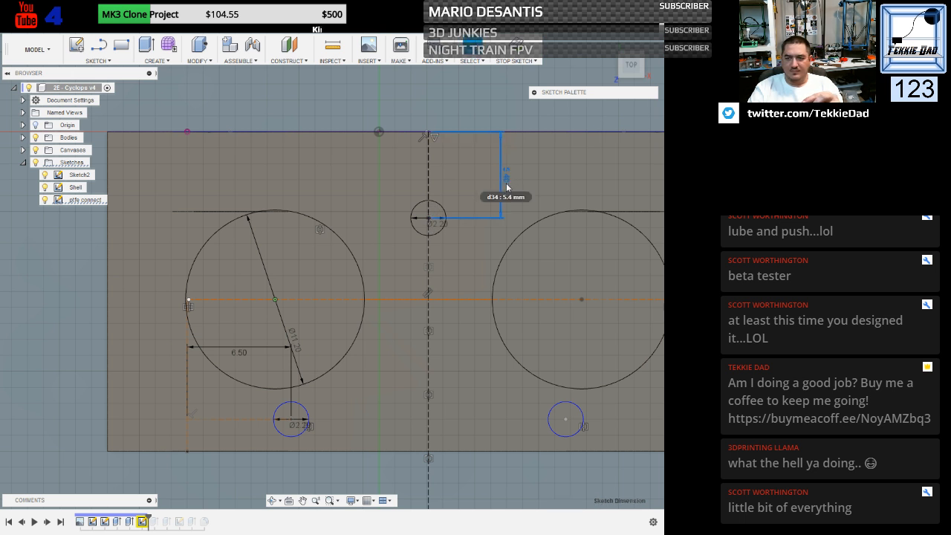
double_click(507, 175)
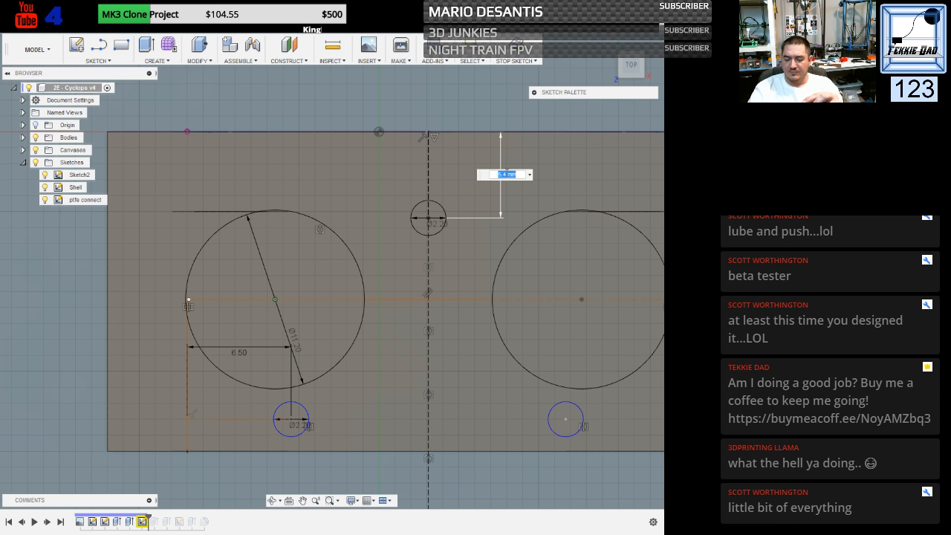
key("BackSpace")
type("6")
key("Return")
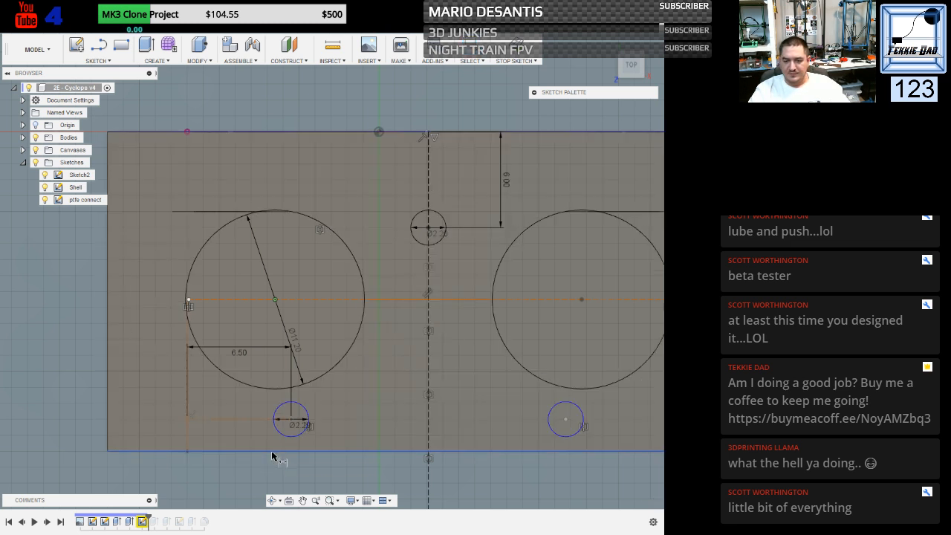
Dimension the small lower-left hole's centre 2.3 mm from the block's lower edge.
left_click(272, 451)
left_click(290, 420)
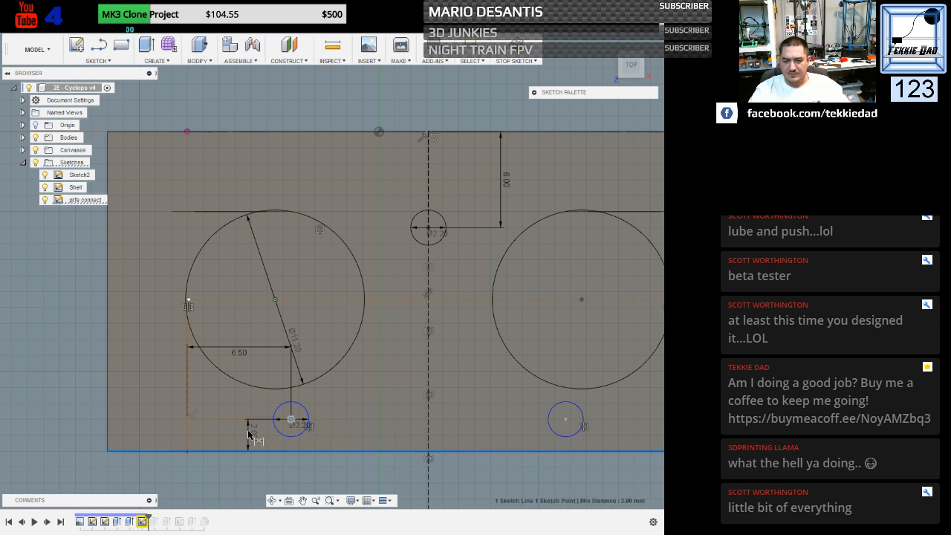
left_click(156, 437)
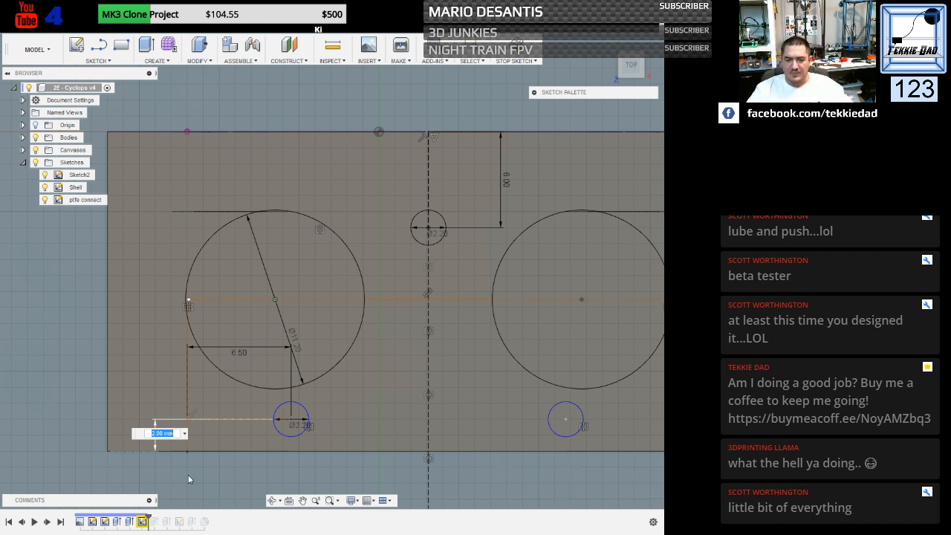
type("2.3")
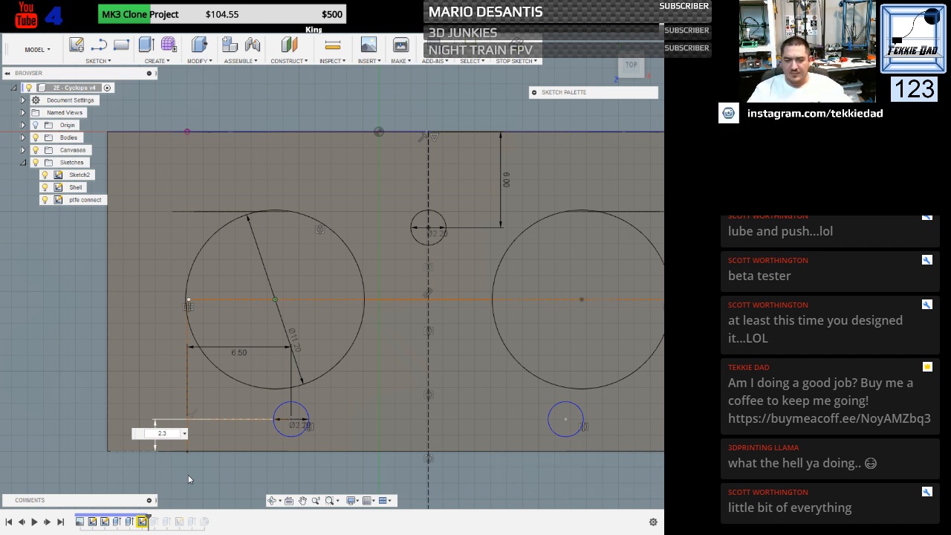
key("Return")
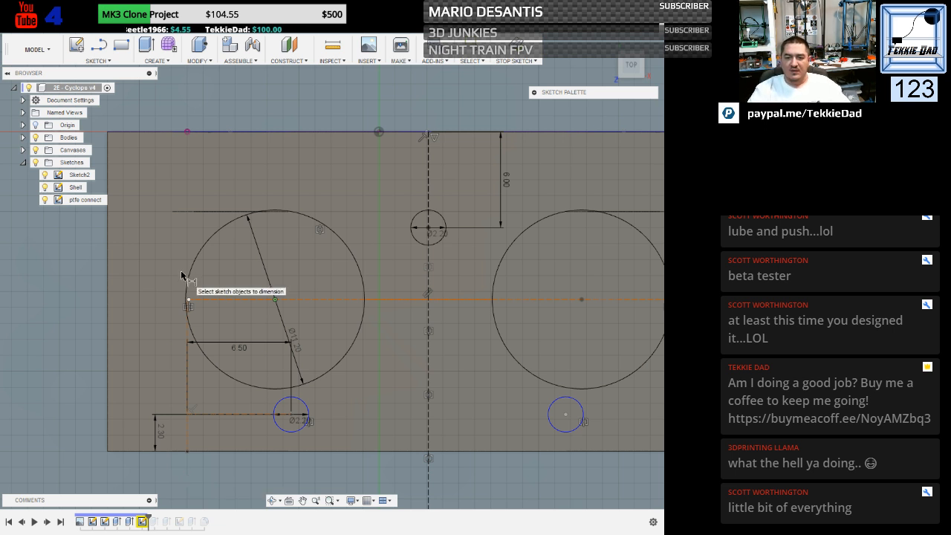
key("Escape")
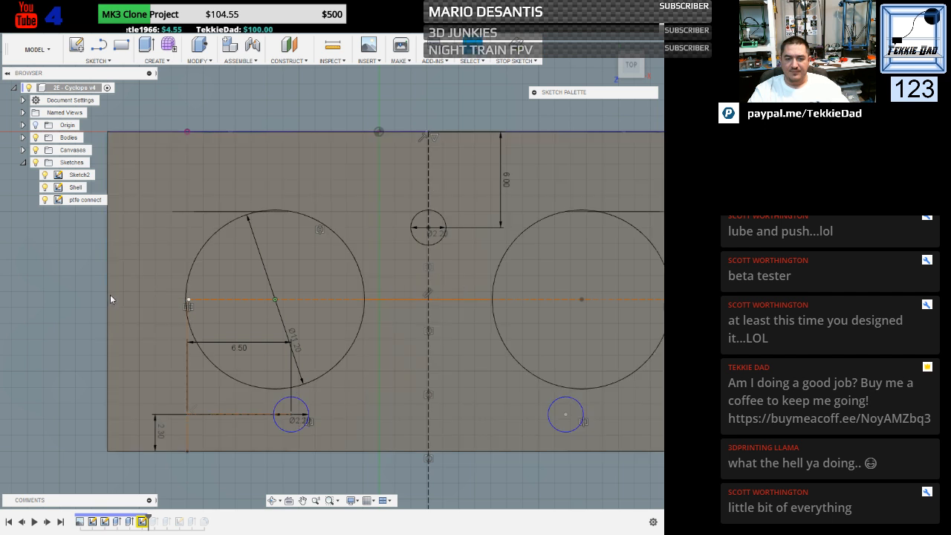
Try to dimension the left large circle's centre from the block's left edge.
key("s")
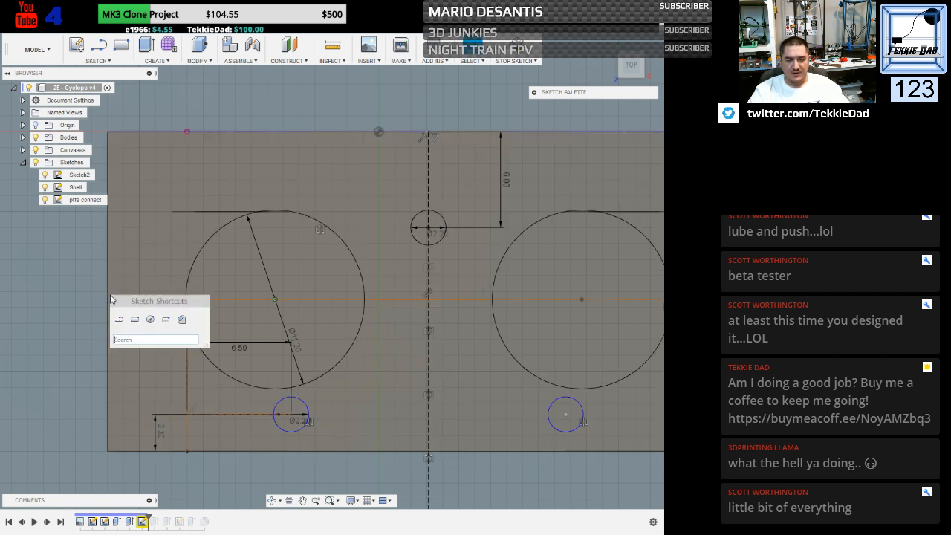
key("Escape")
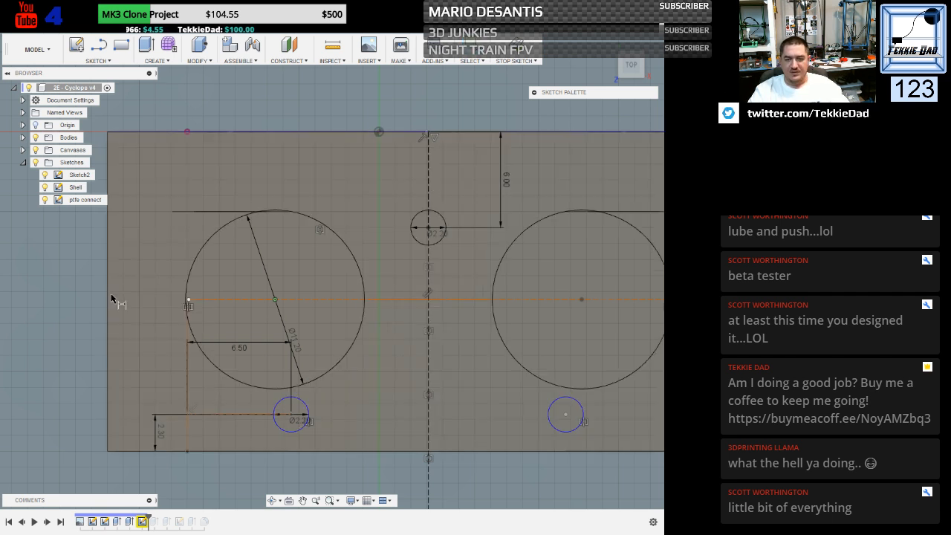
left_click(108, 292)
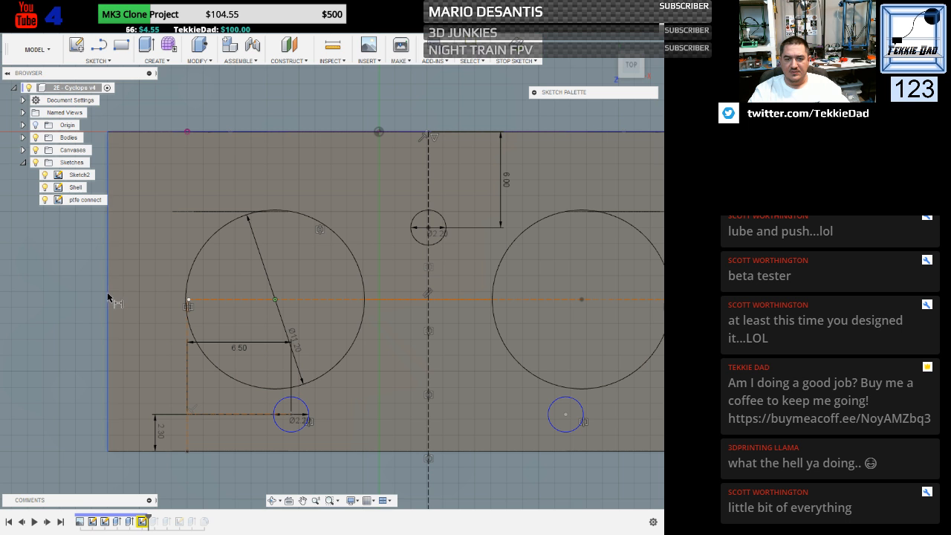
left_click(275, 299)
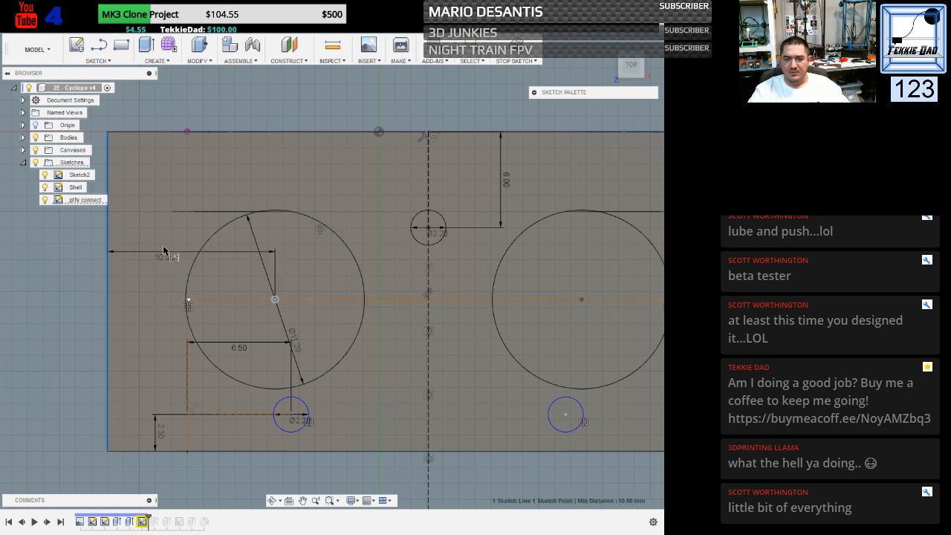
left_click(164, 247)
key("Return")
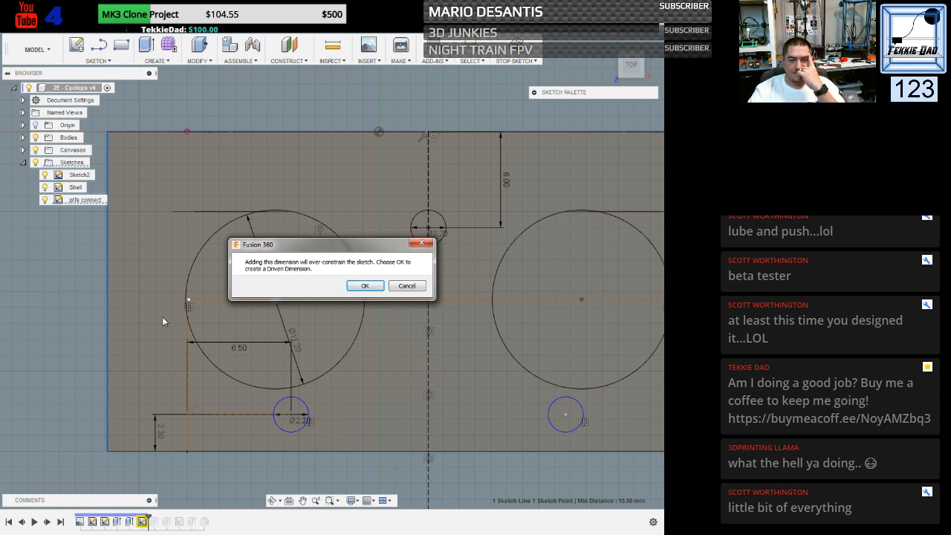
left_click(402, 287)
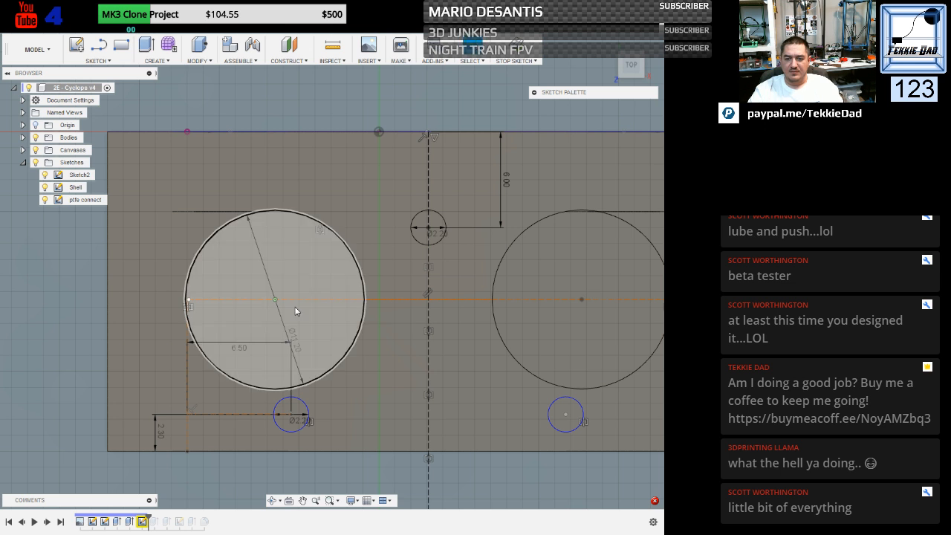
Delete the left large circle from the hole sketch.
left_click(353, 332)
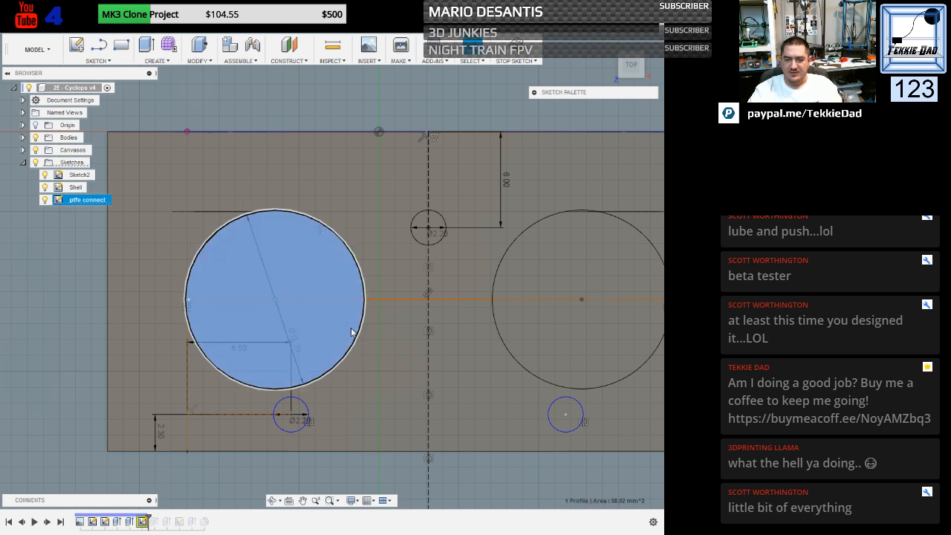
left_click(275, 300)
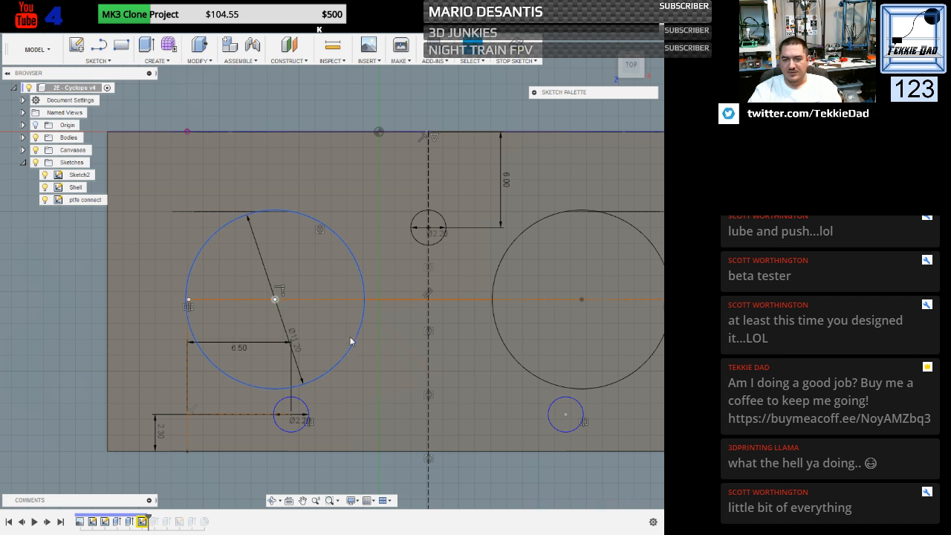
left_click(359, 331)
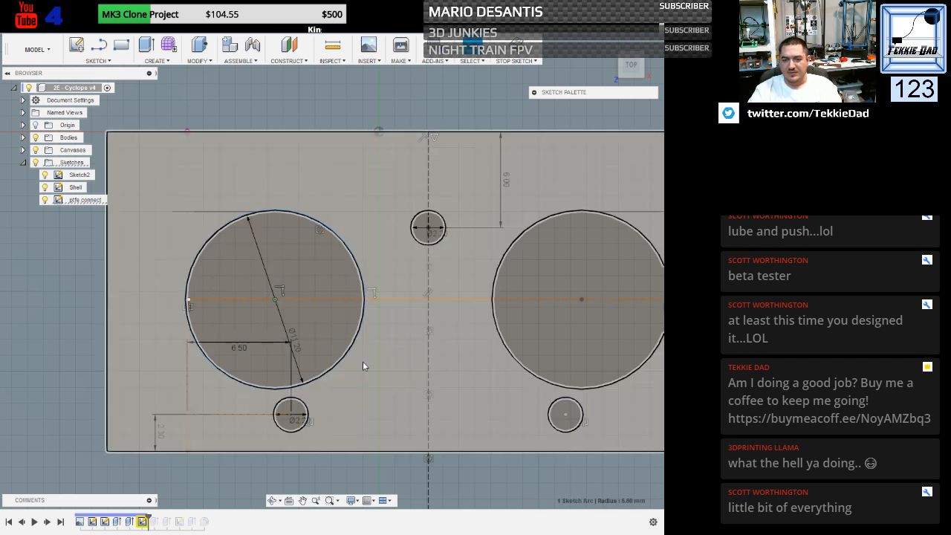
key("Delete")
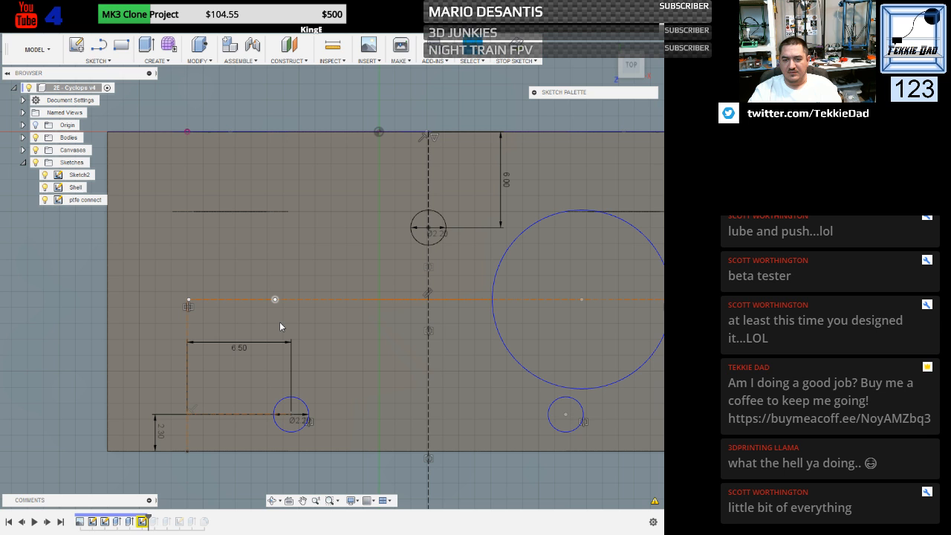
left_click(315, 332)
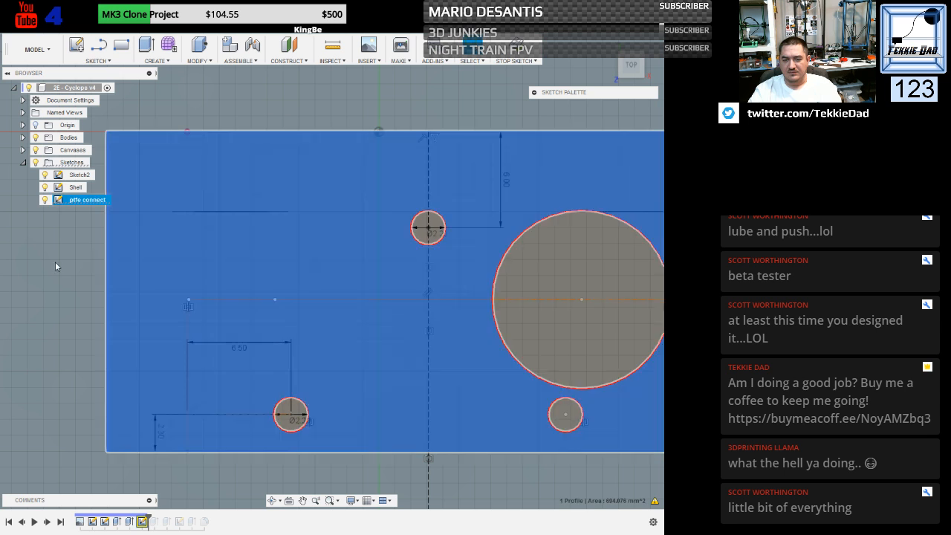
left_click(55, 265)
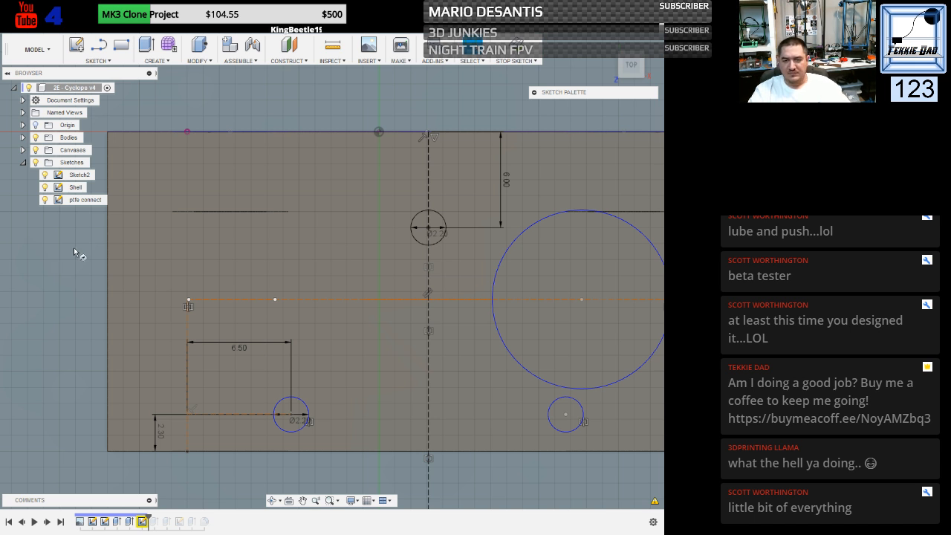
Draw a replacement circle 11.2 mm in diameter on the horizontal centre line, between the two existing points near the block's left side.
left_click(225, 299)
type("11")
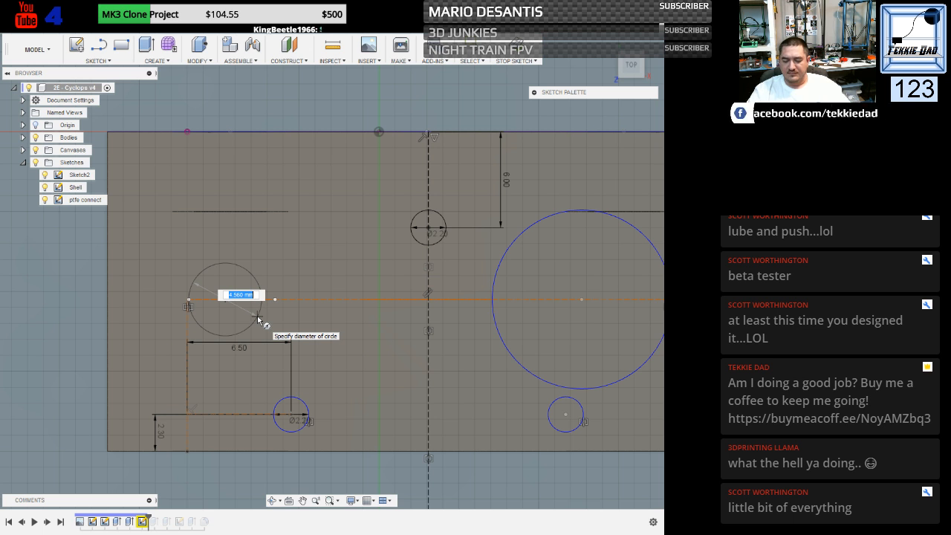
type(".2")
key("Return")
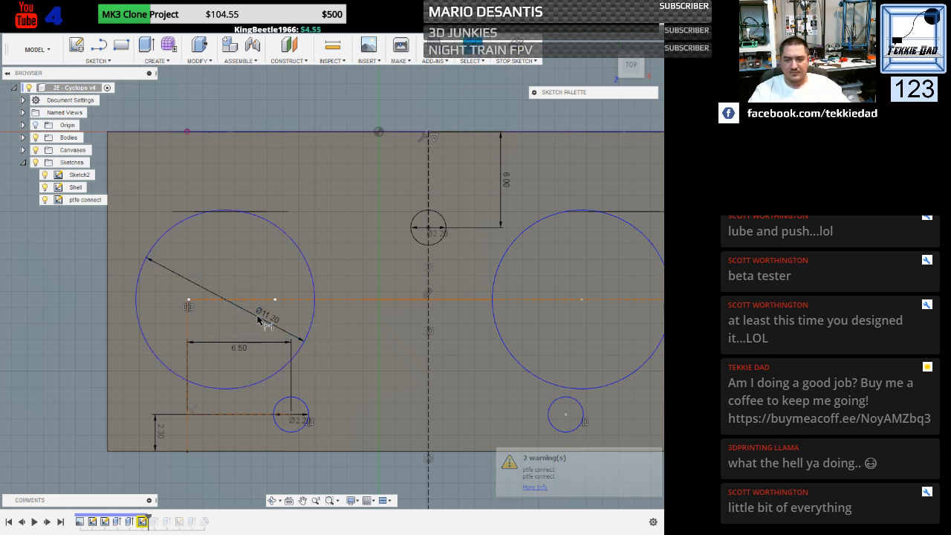
Dimension the new large circle's centre 5.2 mm from the block's left edge.
left_click(225, 300)
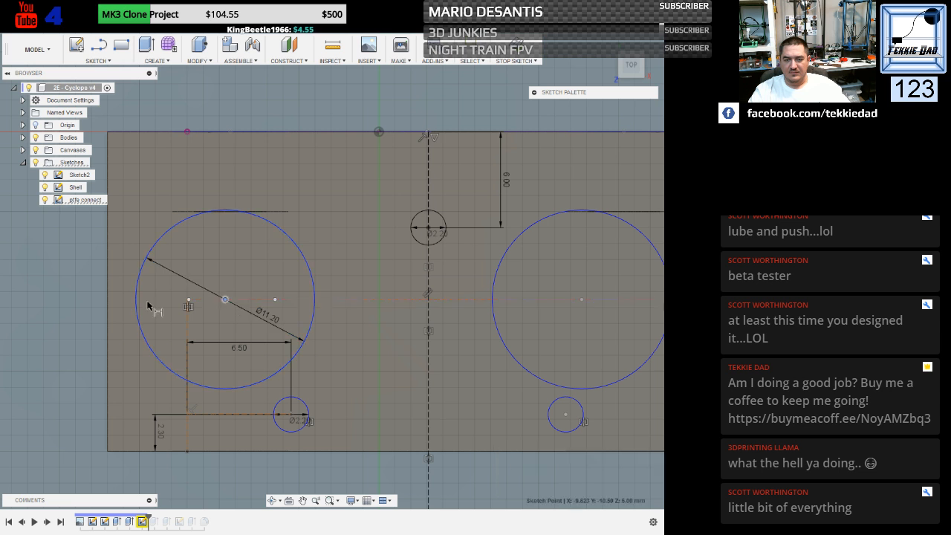
left_click(108, 305)
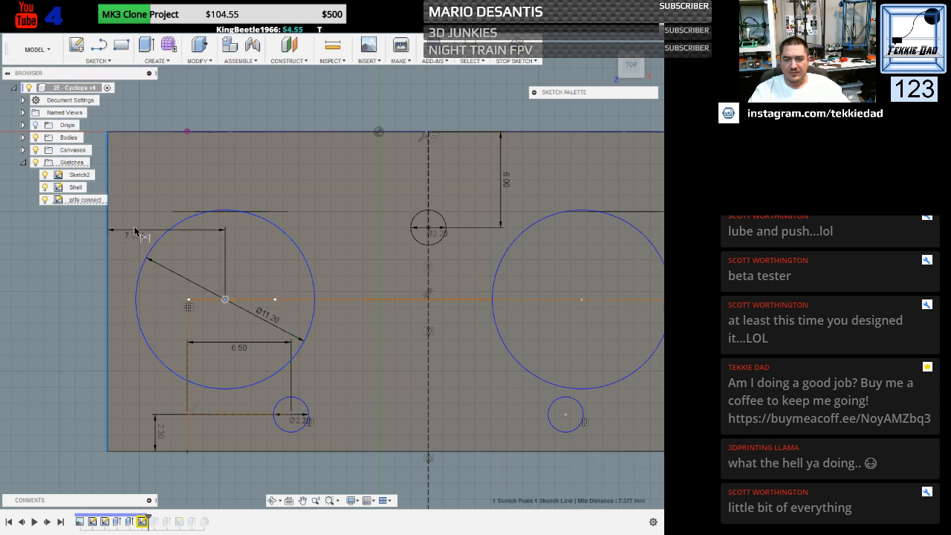
left_click(135, 229)
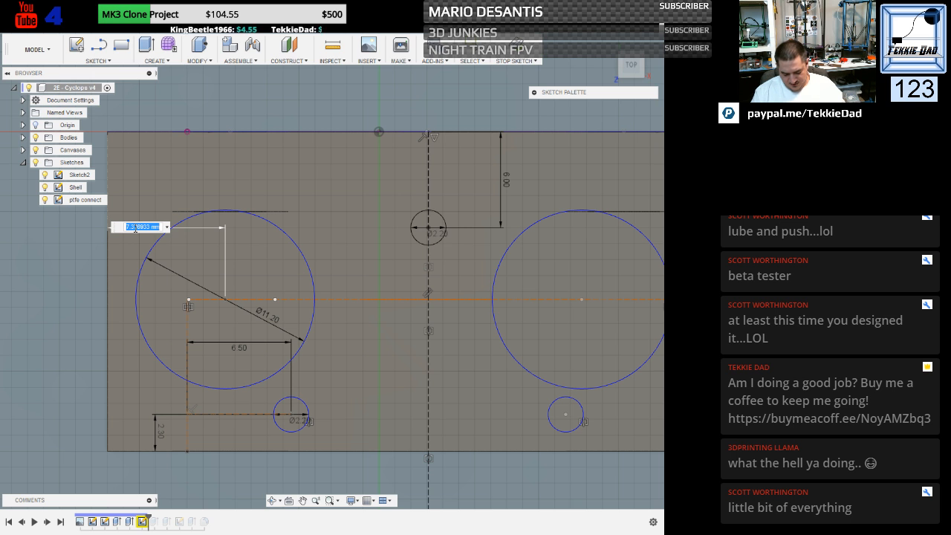
type("5.2")
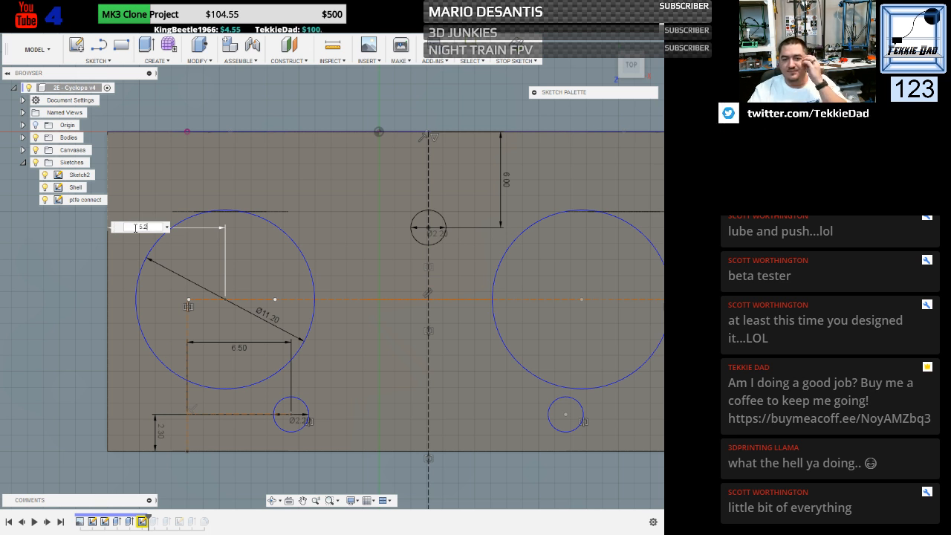
key("Return")
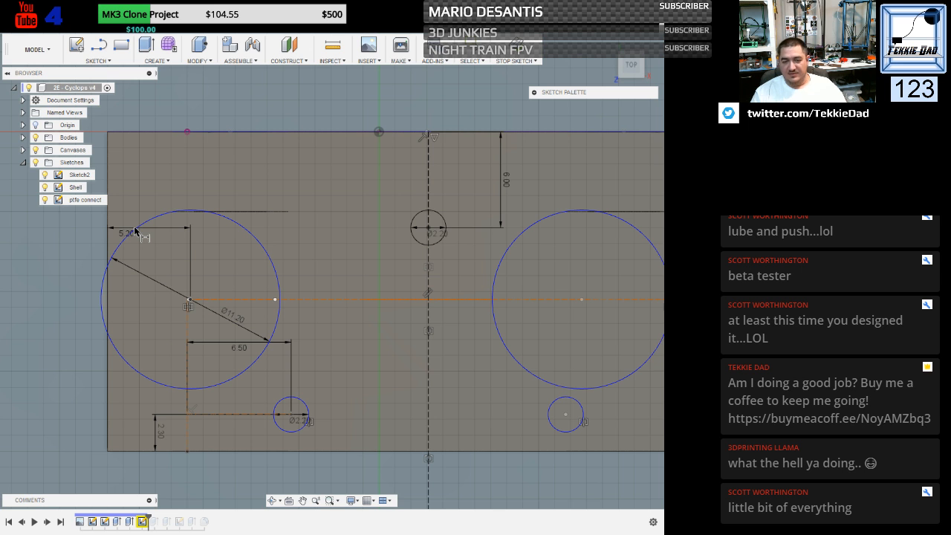
Set the left large circle's diameter to 11.35 mm.
double_click(232, 316)
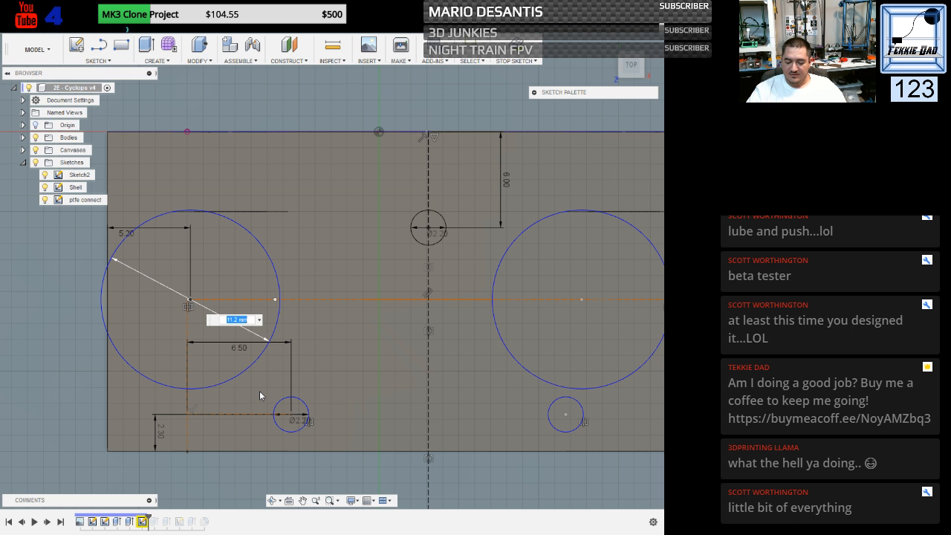
type("11.35")
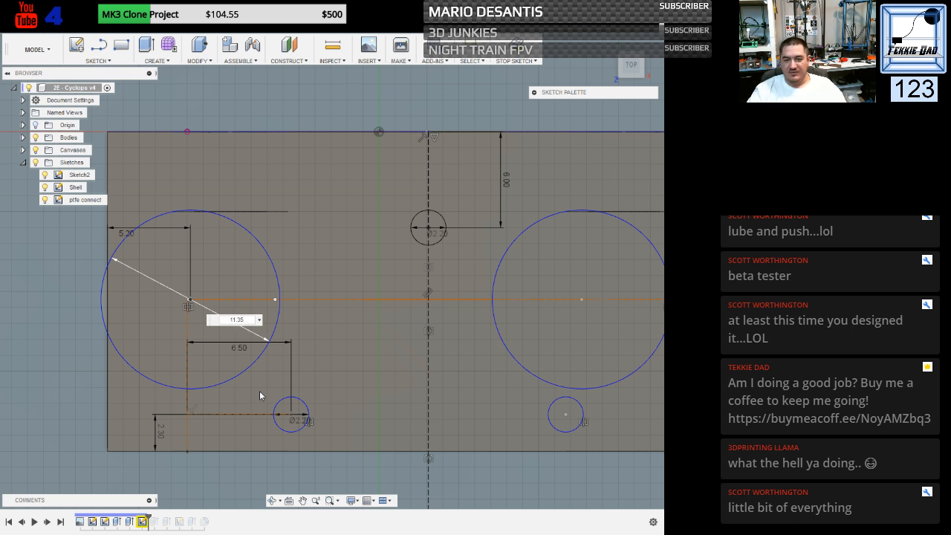
key("Return")
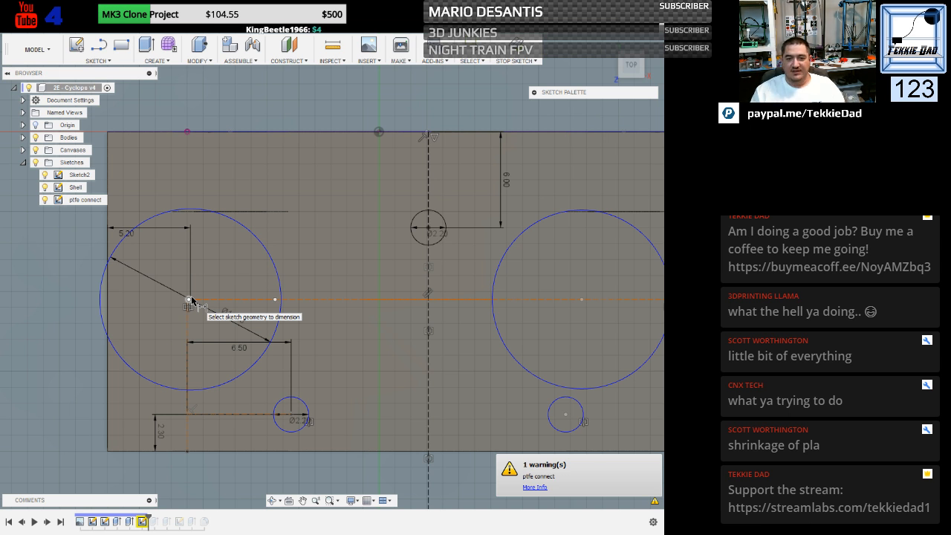
Set the distance from the block's left edge to the left large circle's centre to 5.3 mm.
left_click(128, 237)
left_click(124, 248)
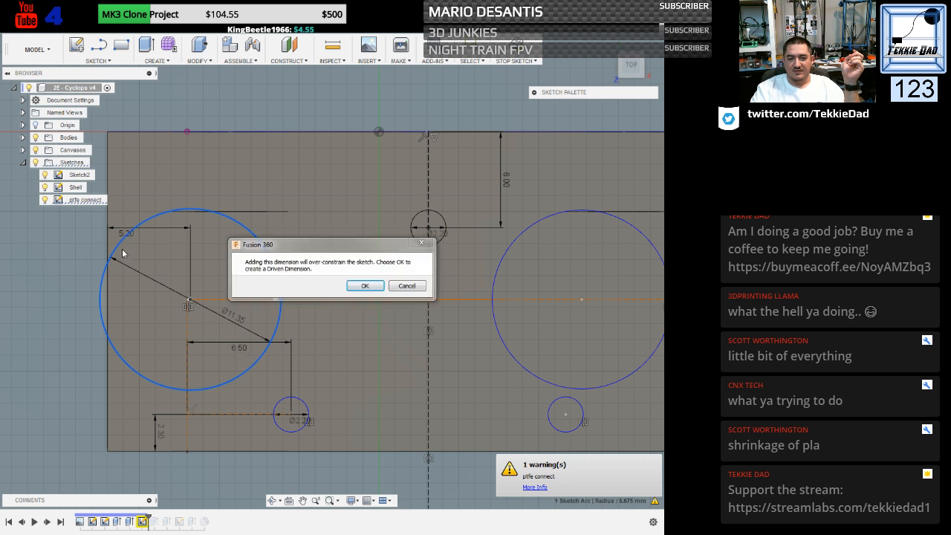
left_click(360, 287)
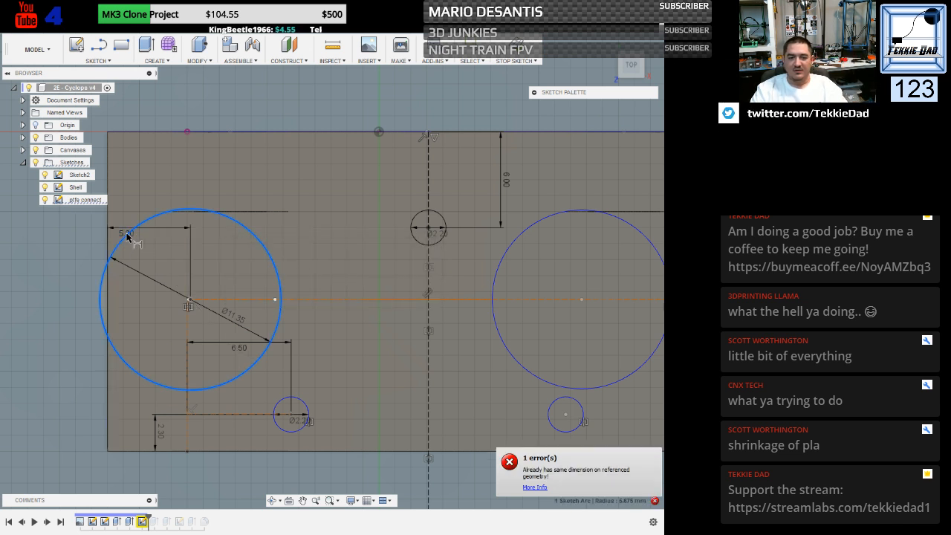
double_click(127, 237)
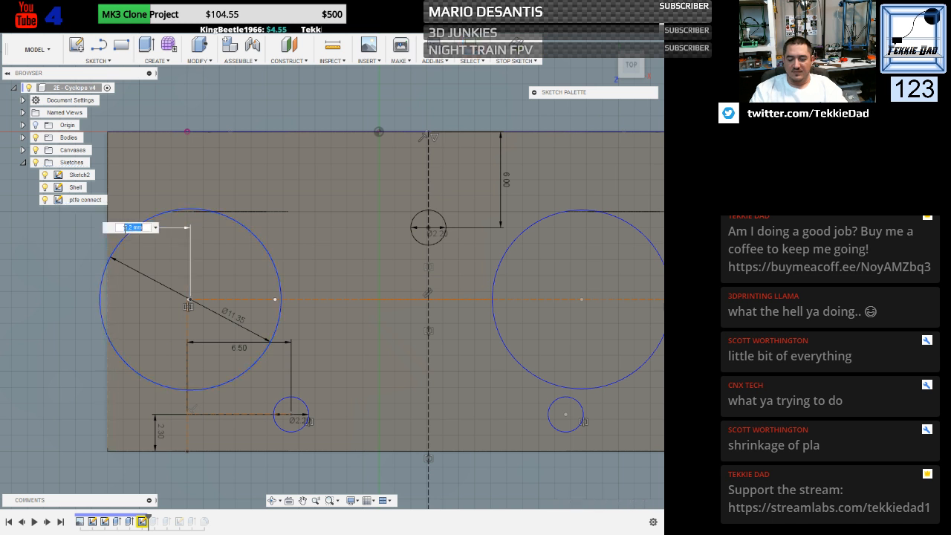
type("5.3")
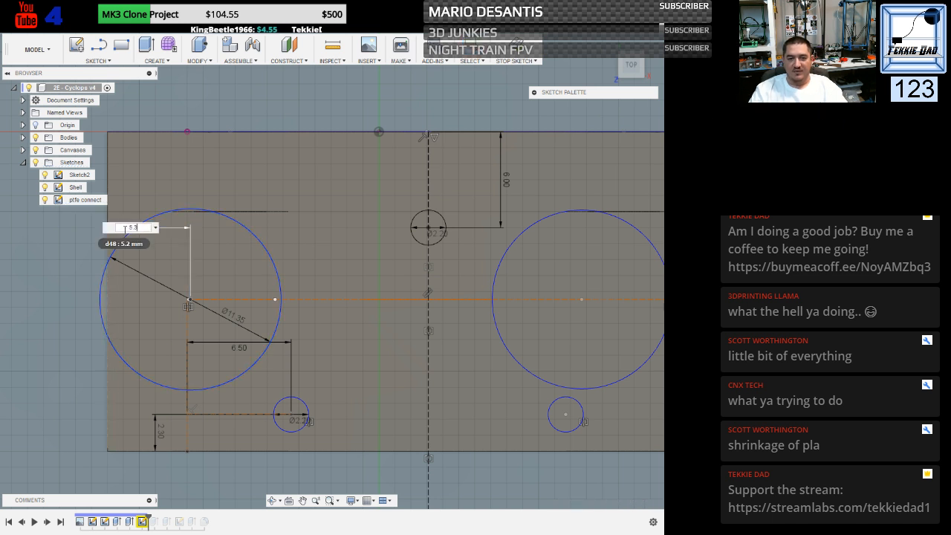
key("Return")
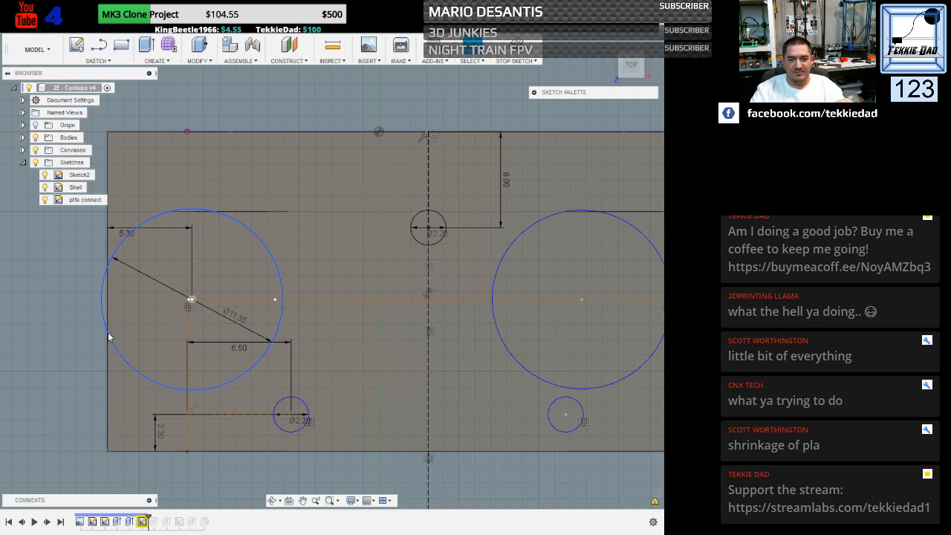
Examine the large circles and the block's existing holes from several angles and from the front.
scroll(207, 446, "down", 3)
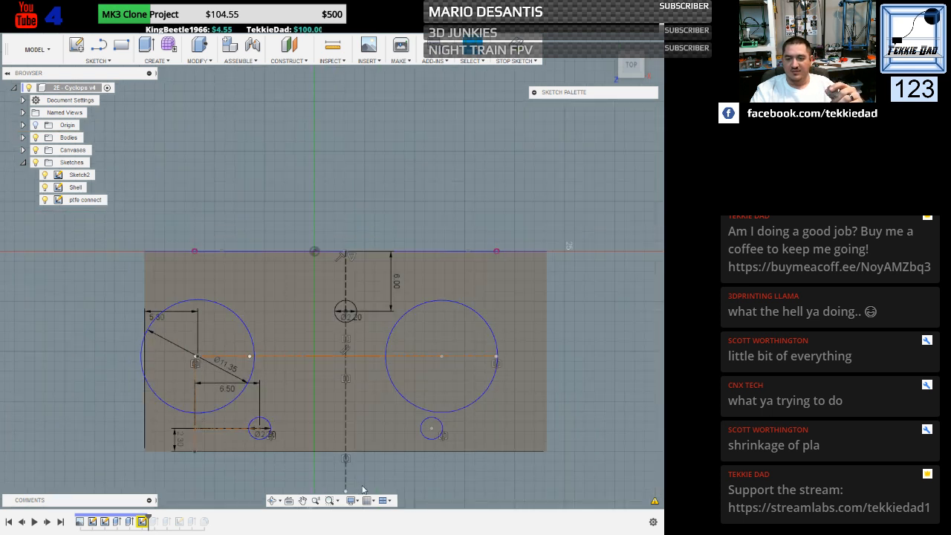
middle_click_drag(397, 481, 395, 459, "shift")
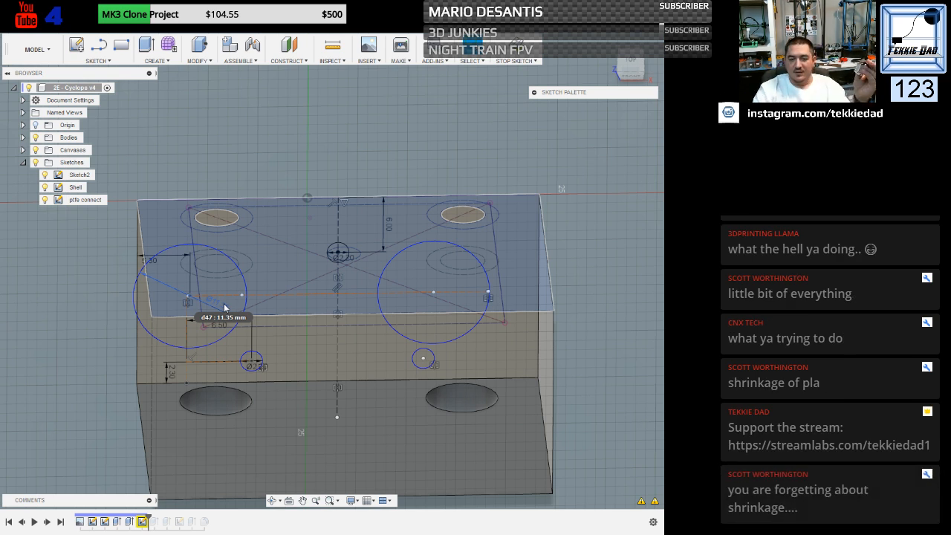
left_click(226, 307)
mouse_move(94, 356)
middle_mouse_down("shift")
mouse_move(91, 327)
mouse_move(87, 448)
mouse_move(100, 346)
mouse_move(93, 407)
middle_mouse_up("shift")
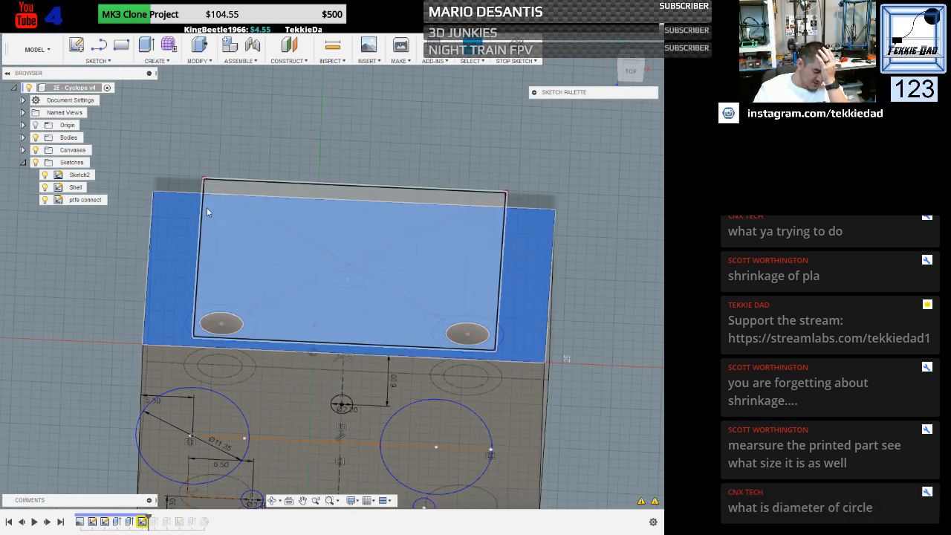
middle_click_drag(245, 334, 297, 334, "shift")
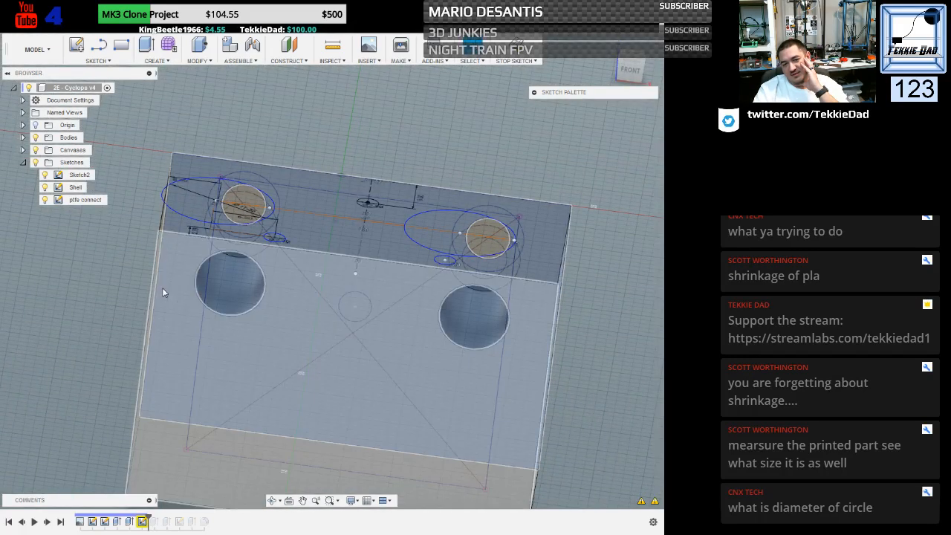
left_click(630, 75)
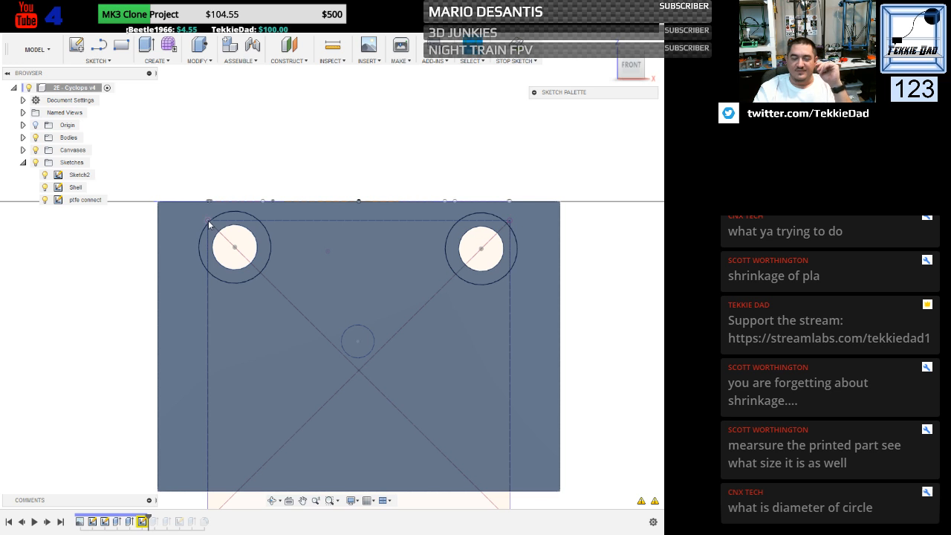
key("l")
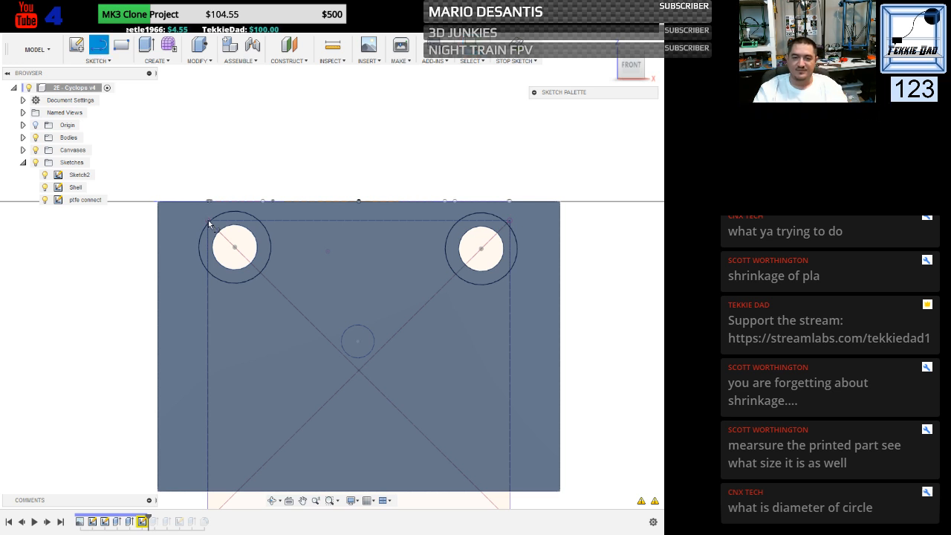
left_click(207, 140)
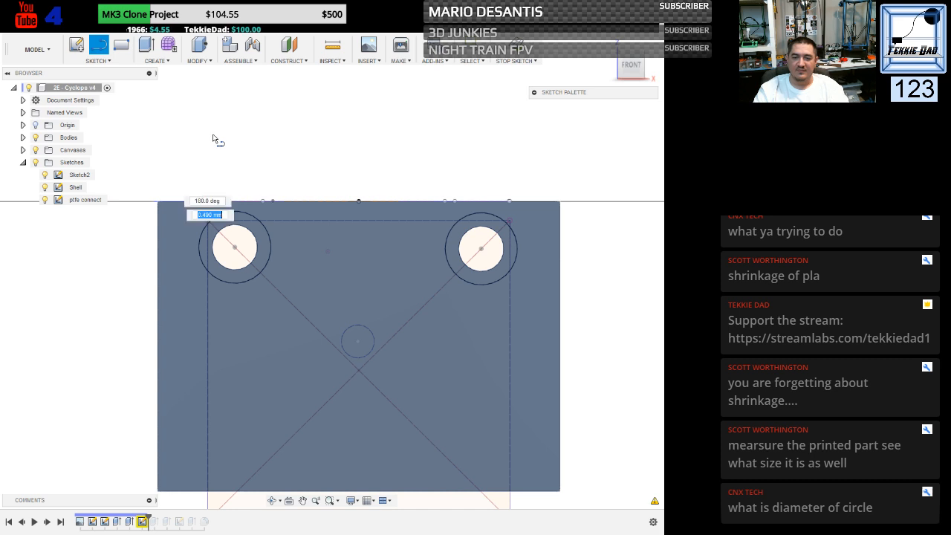
key("Escape")
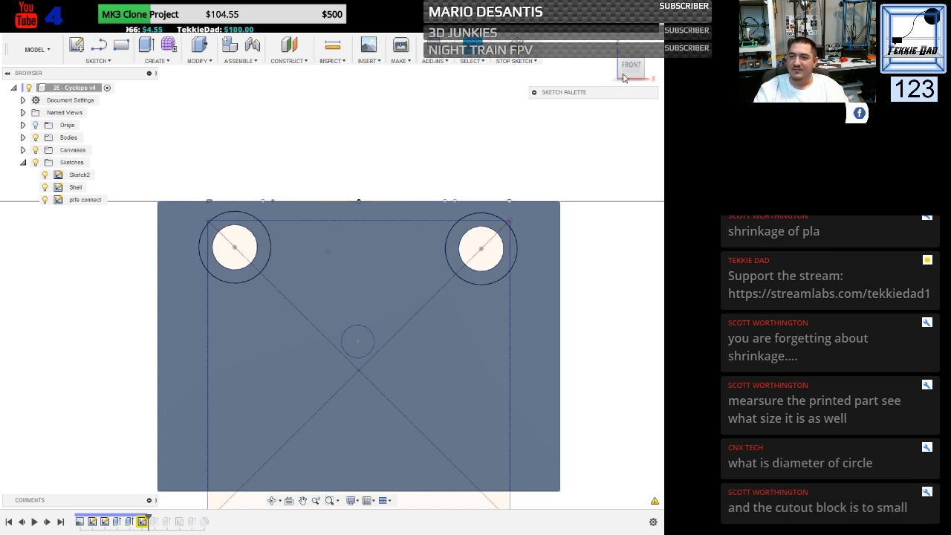
Draw a vertical line from the inner rectangle's upper-left corner down to just beside the left large circle's centre.
left_click(630, 69)
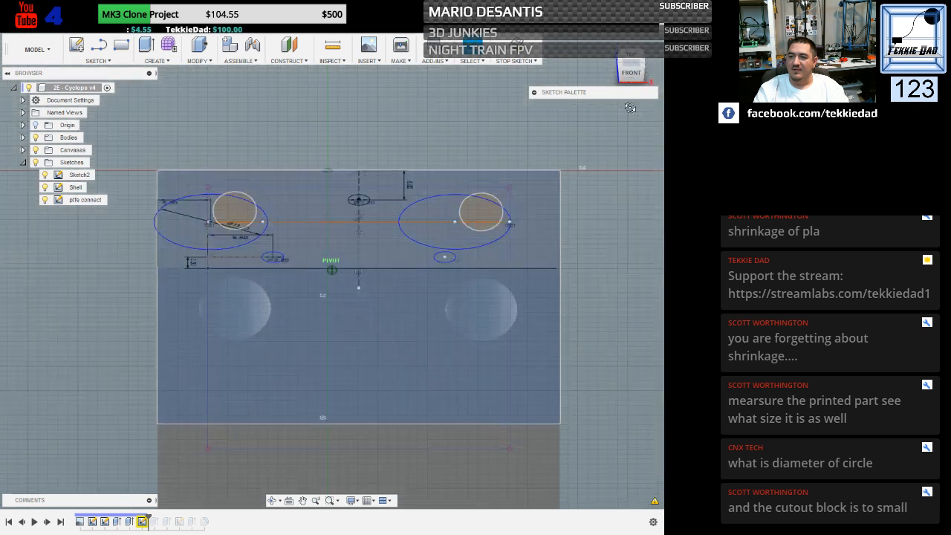
left_click(632, 60)
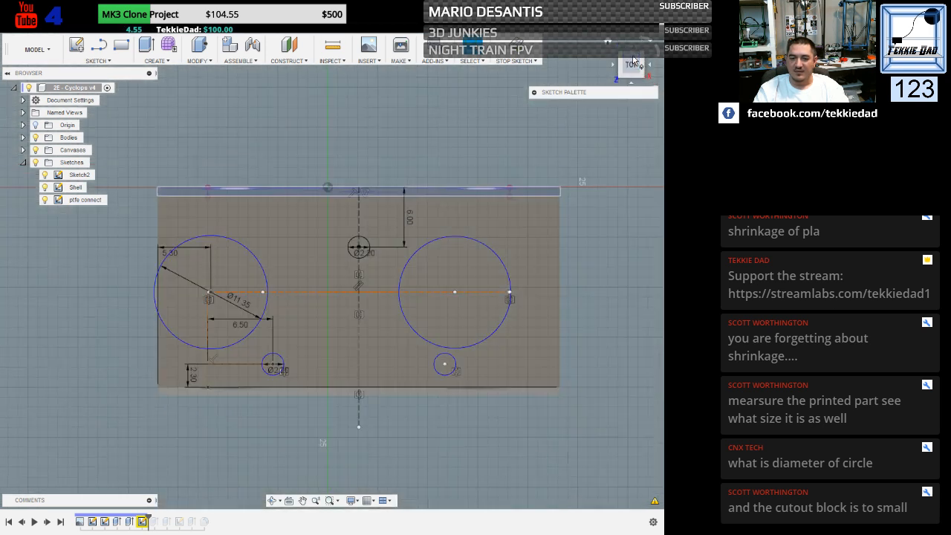
scroll(226, 299, "up", 5)
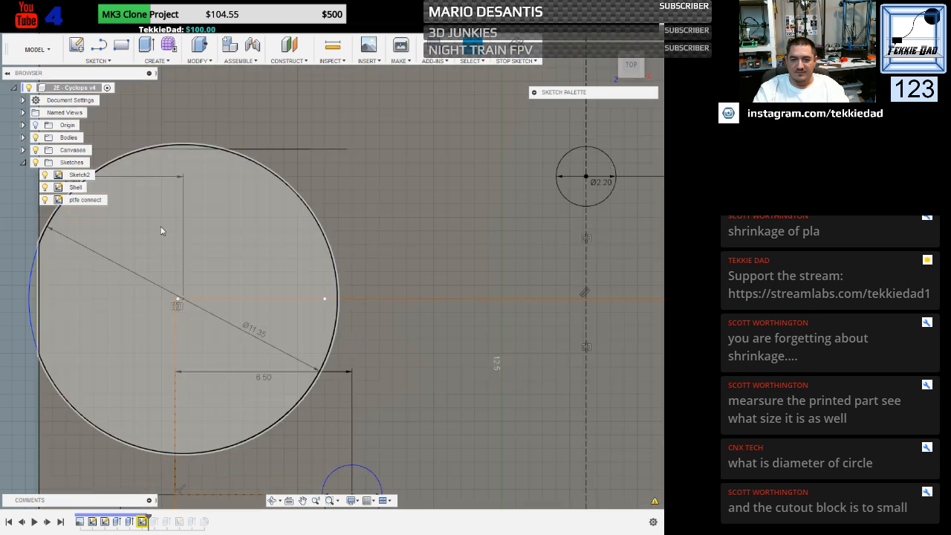
mouse_move(411, 410)
middle_mouse_down("shift")
mouse_move(415, 386)
mouse_move(296, 413)
mouse_move(70, 368)
mouse_move(49, 340)
mouse_move(52, 349)
middle_mouse_up("shift")
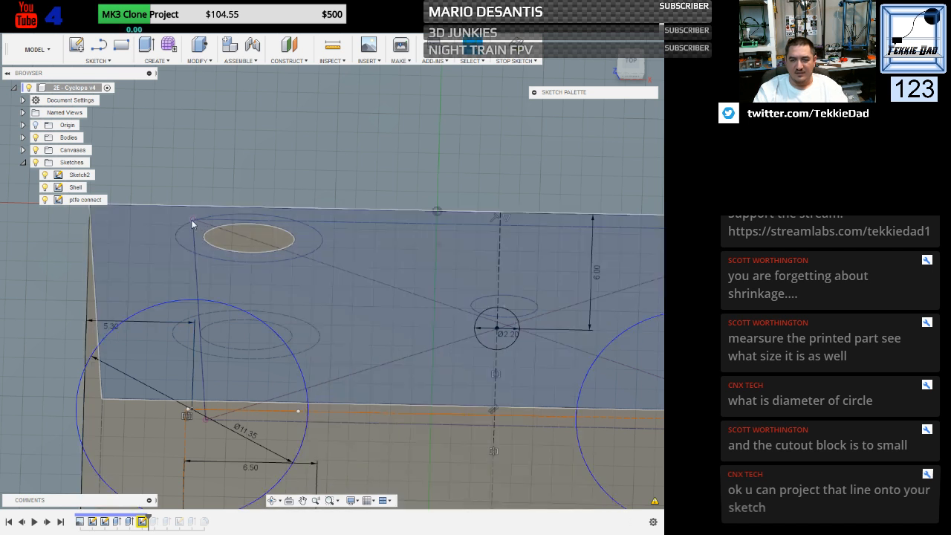
key("l")
left_click(192, 221)
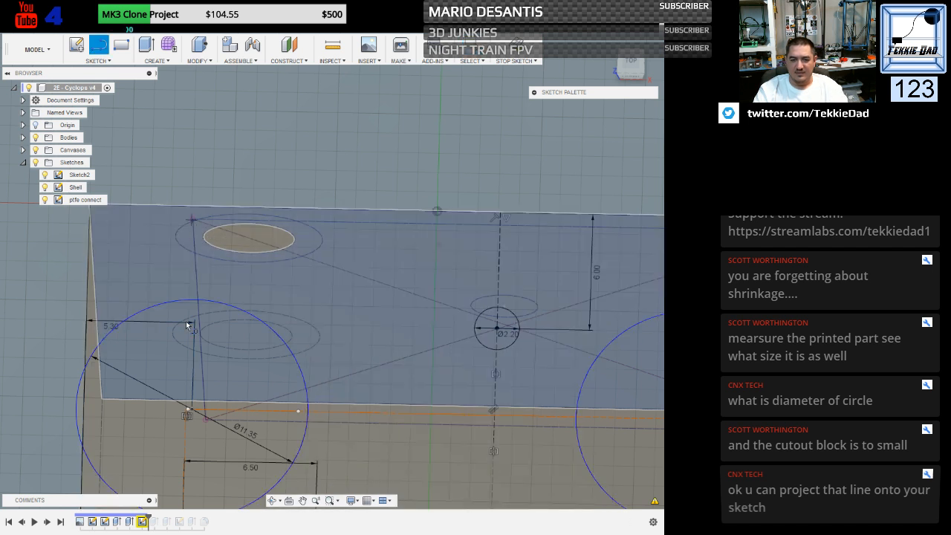
left_click(186, 408)
key("Escape")
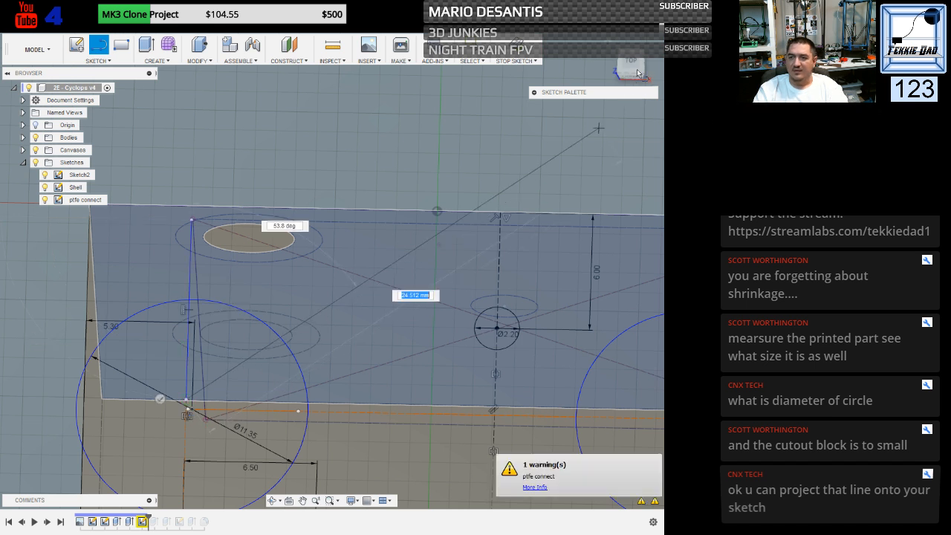
left_click(631, 67)
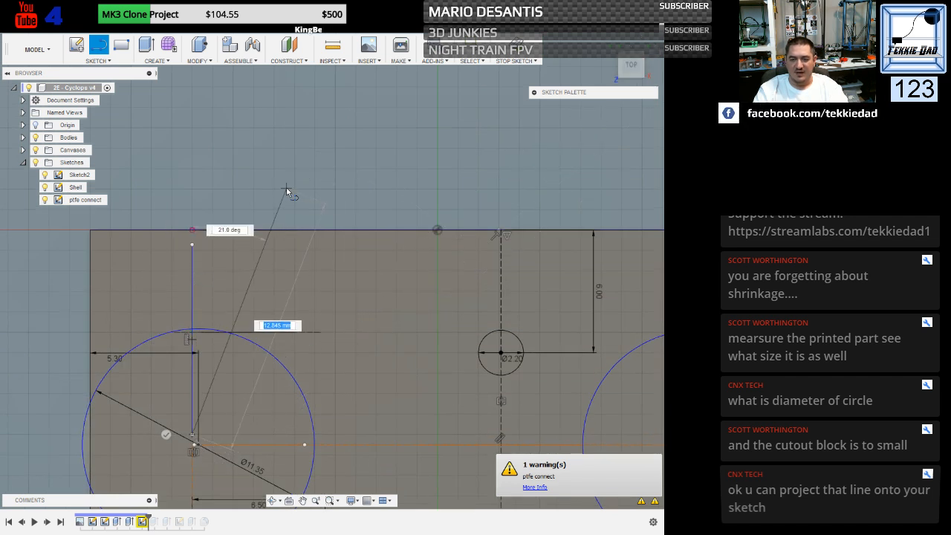
key("Escape")
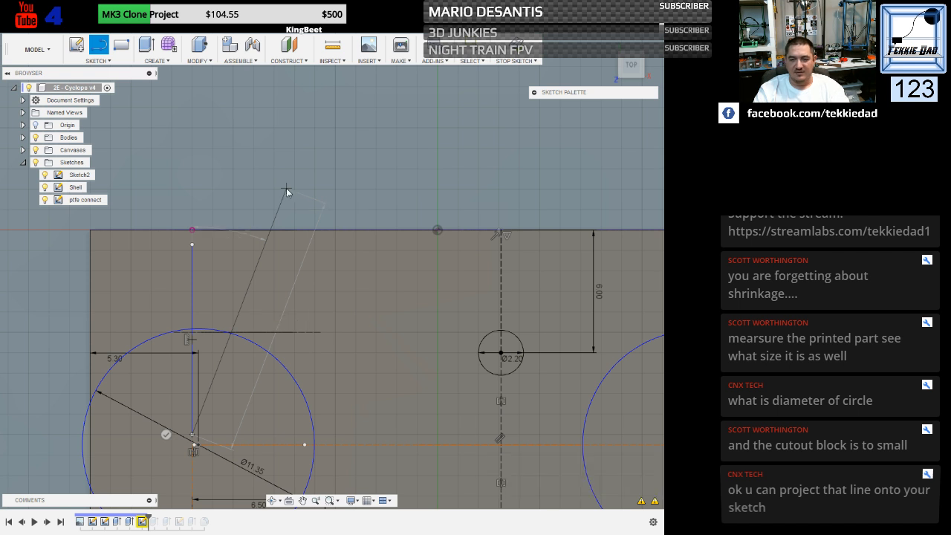
Set the distance from the block's left edge to the left large circle's centre to 10.3 mm.
middle_click_drag(285, 190, 285, 158, "shift")
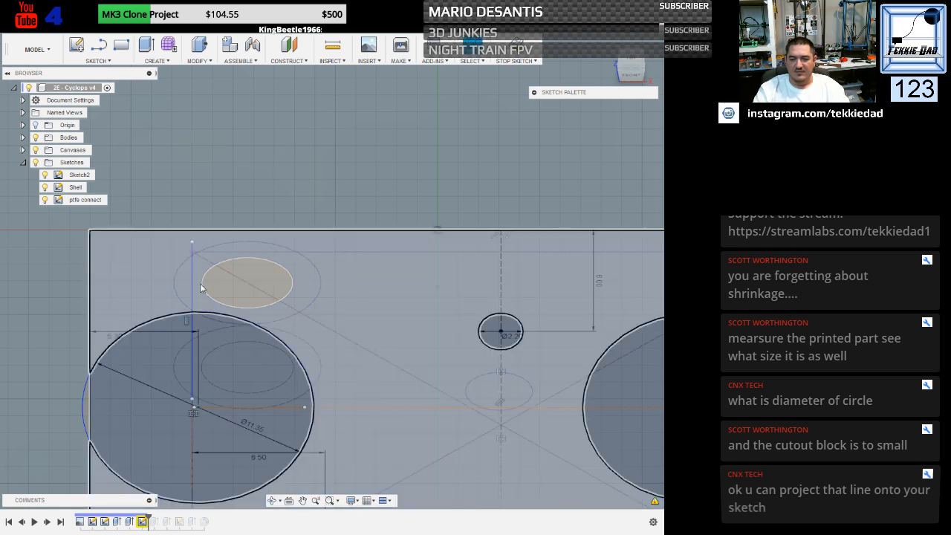
scroll(249, 159, "down", 2)
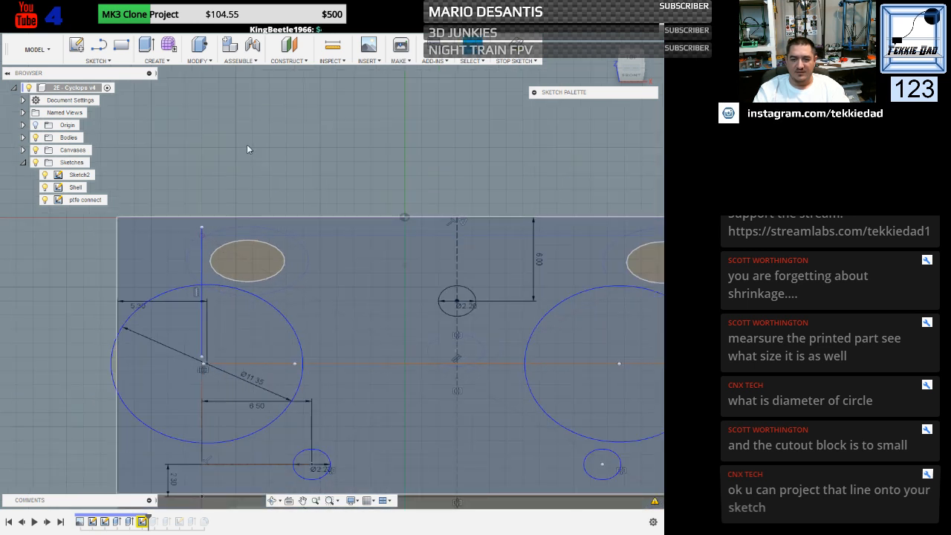
mouse_move(247, 146)
middle_mouse_down("shift")
mouse_move(251, 178)
mouse_move(241, 180)
mouse_move(243, 169)
middle_mouse_up("shift")
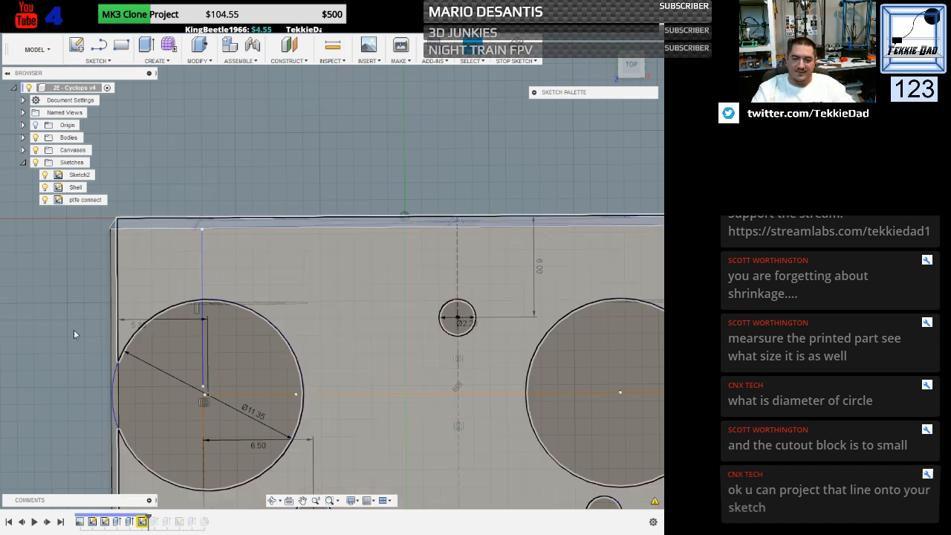
double_click(136, 324)
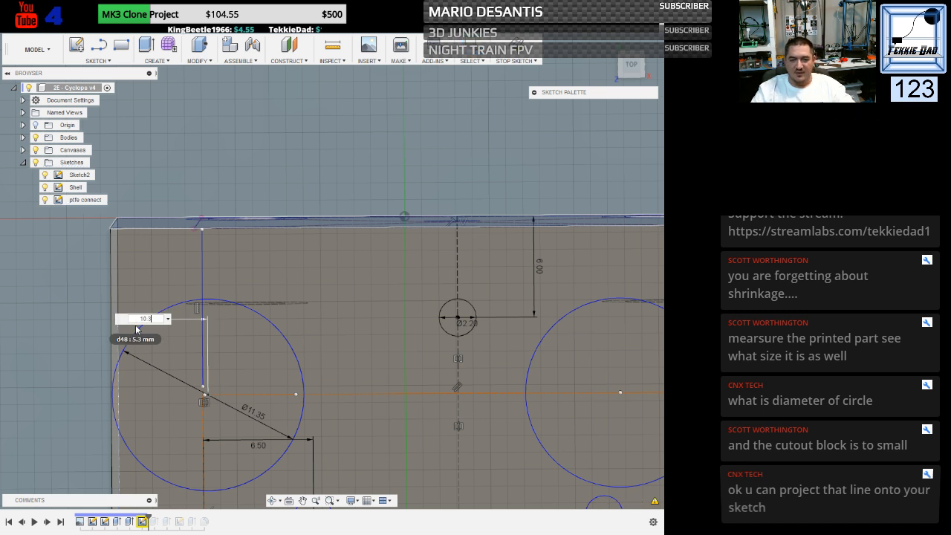
type("10.3")
key("Return")
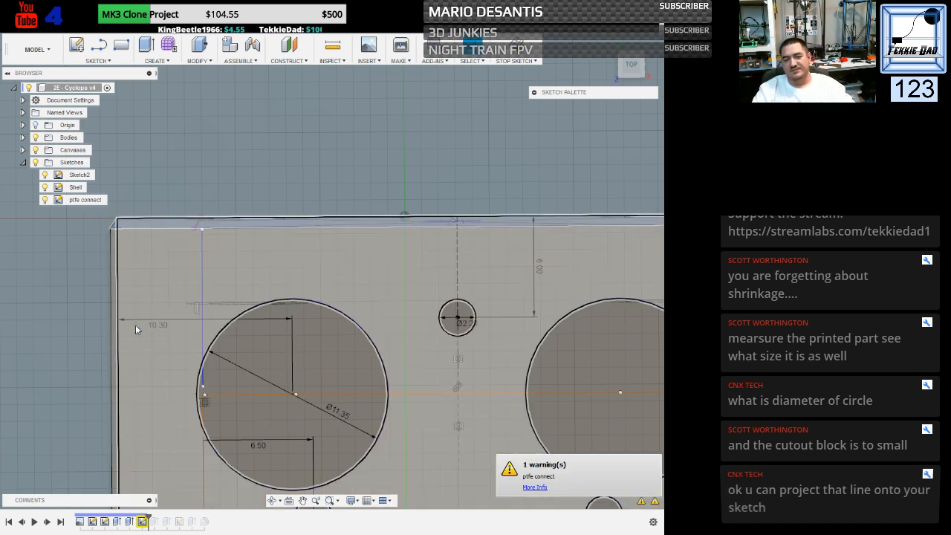
Finish the sketch and roll the design history forward to include all features of the block.
scroll(88, 349, "down", 2)
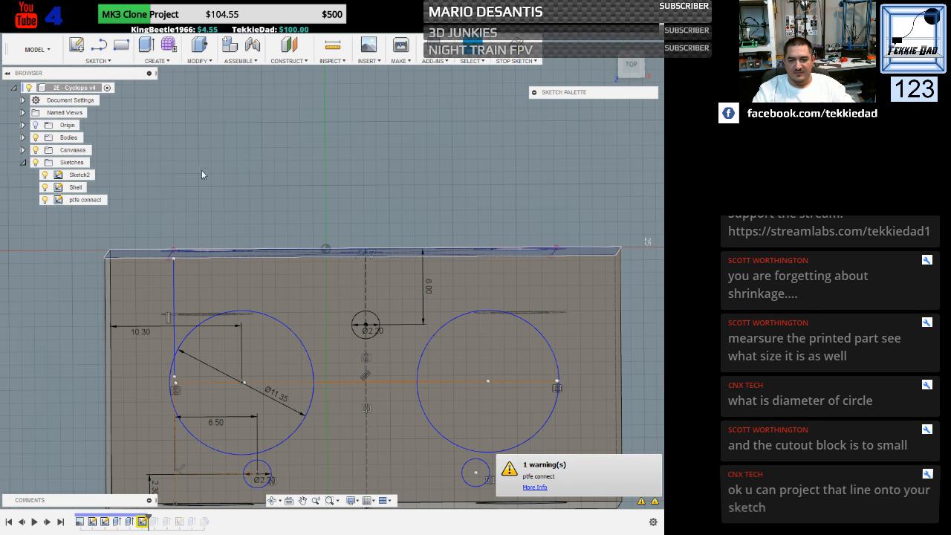
middle_click_drag(201, 170, 201, 187, "shift")
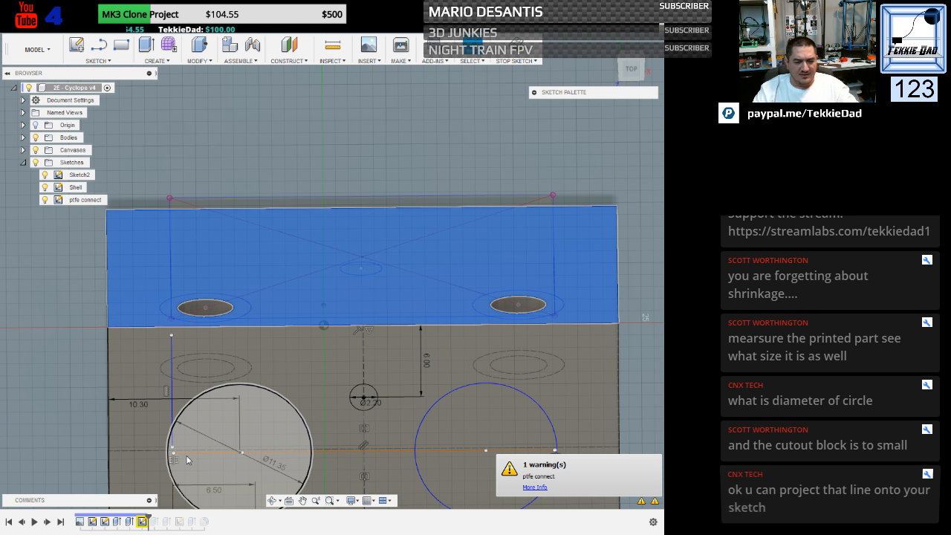
middle_click_drag(71, 415, 72, 359, "shift")
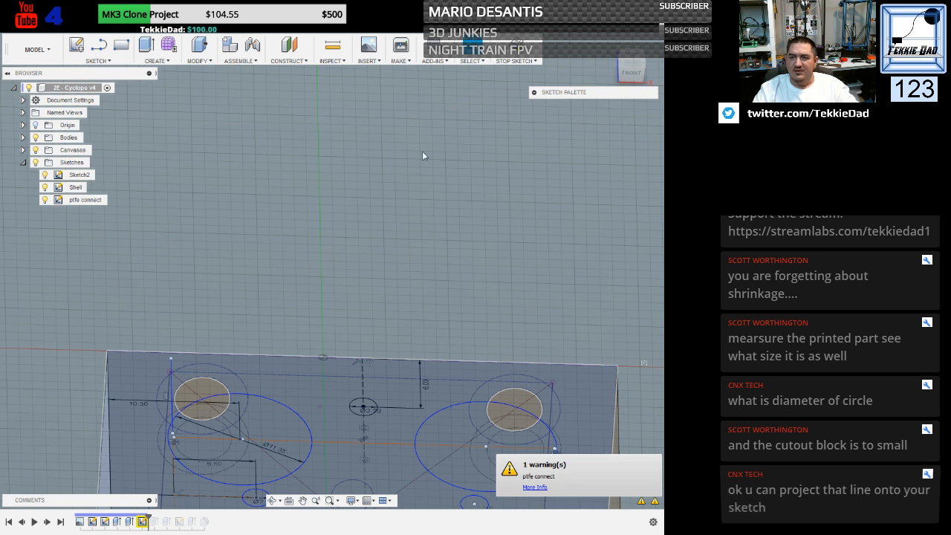
left_click(516, 50)
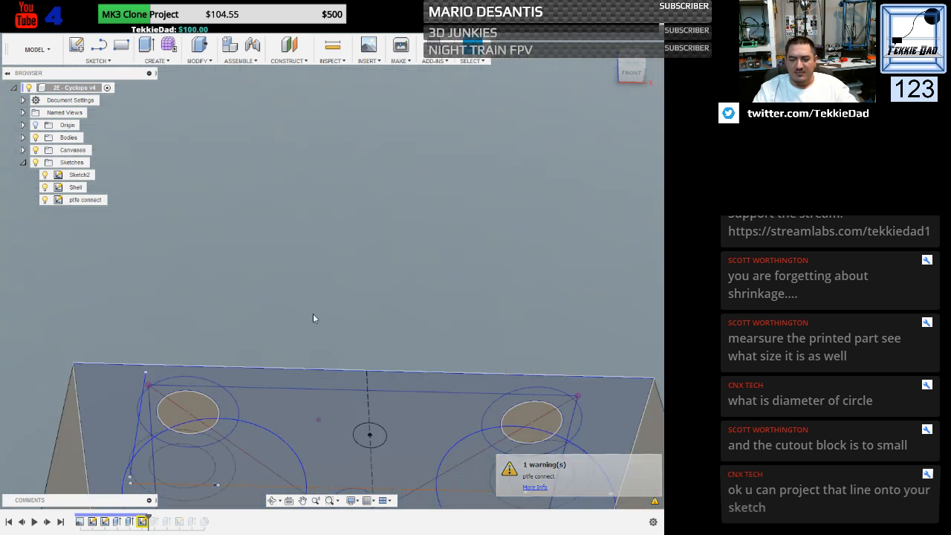
middle_click_drag(313, 317, 307, 287, "shift")
scroll(307, 288, "down", 5)
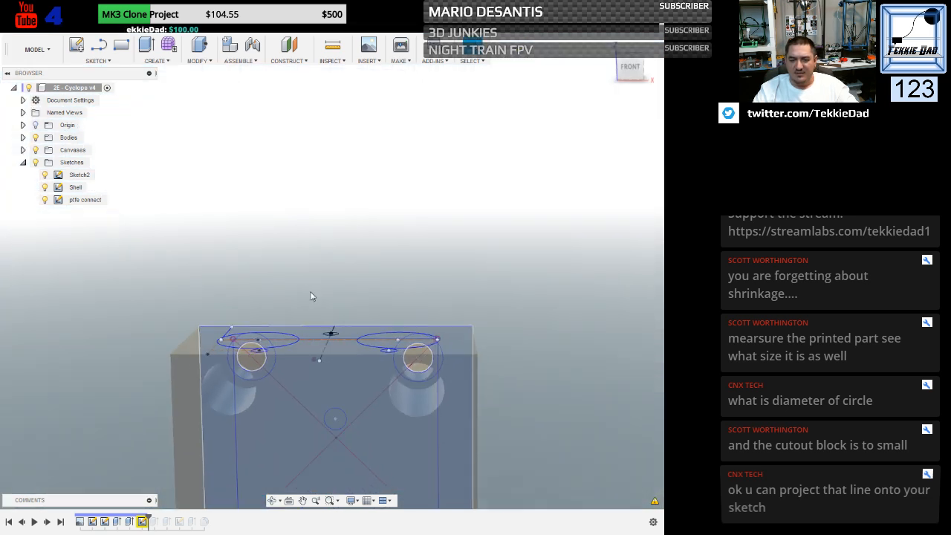
mouse_move(543, 415)
middle_mouse_down("shift")
mouse_move(518, 356)
mouse_move(406, 339)
mouse_move(327, 346)
mouse_move(330, 399)
mouse_move(321, 388)
middle_mouse_up("shift")
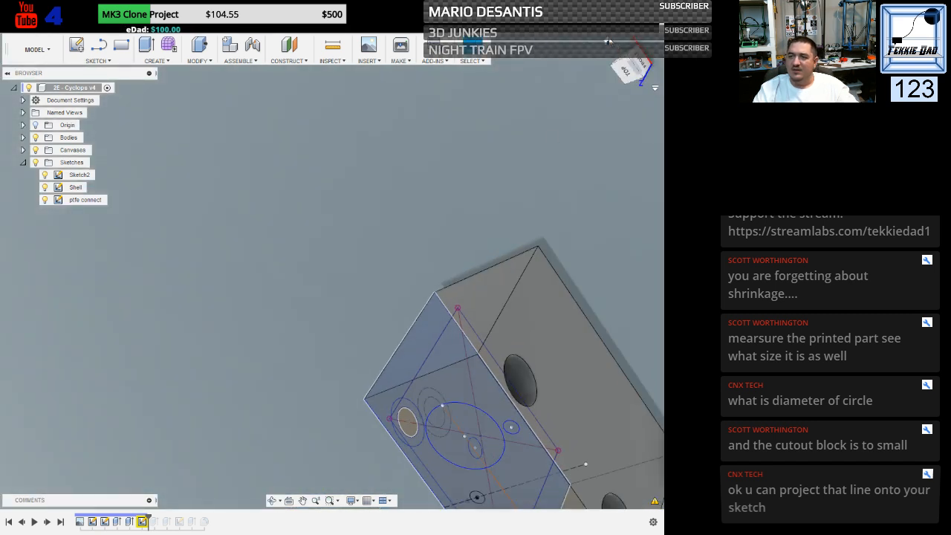
left_click(608, 41)
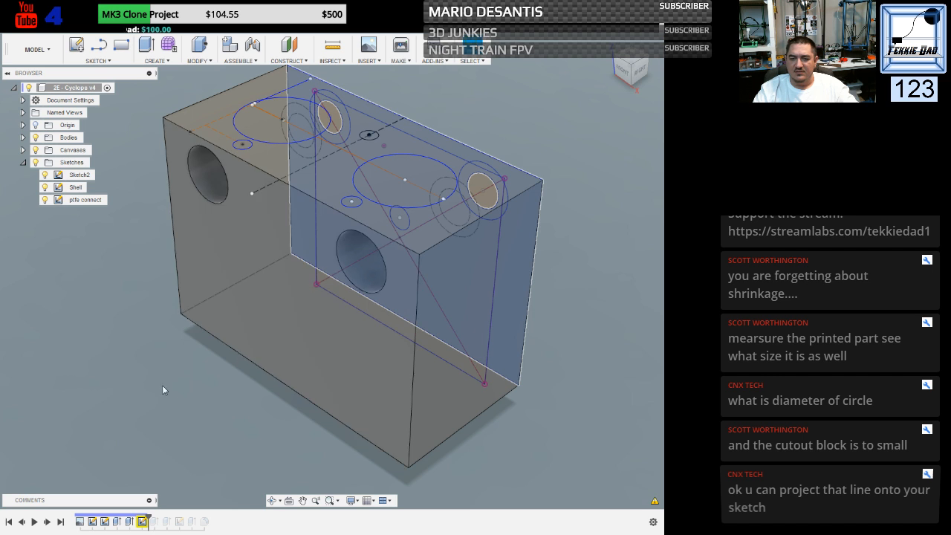
left_click_drag(148, 521, 265, 524)
mouse_move(139, 383)
middle_mouse_down("shift")
mouse_move(131, 408)
mouse_move(166, 384)
mouse_move(173, 393)
mouse_move(138, 382)
middle_mouse_up("shift")
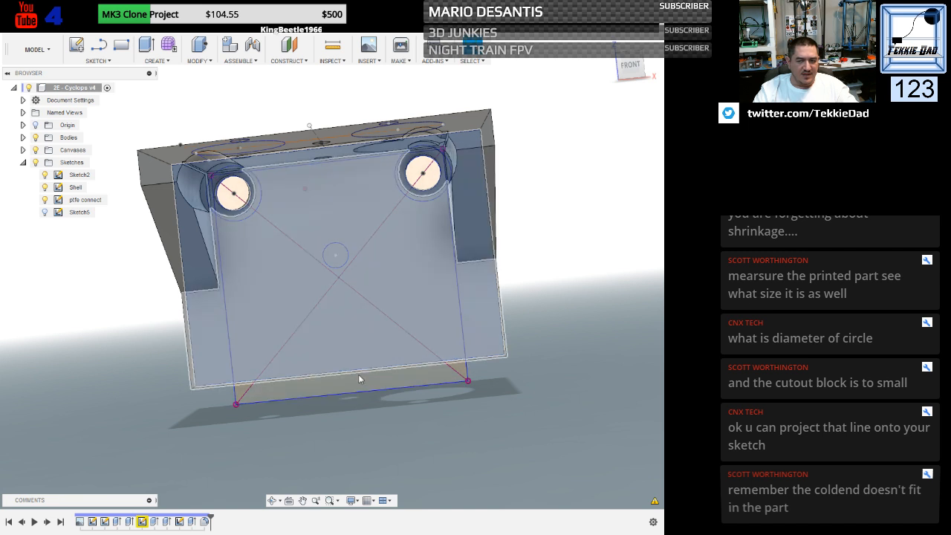
left_click(335, 396)
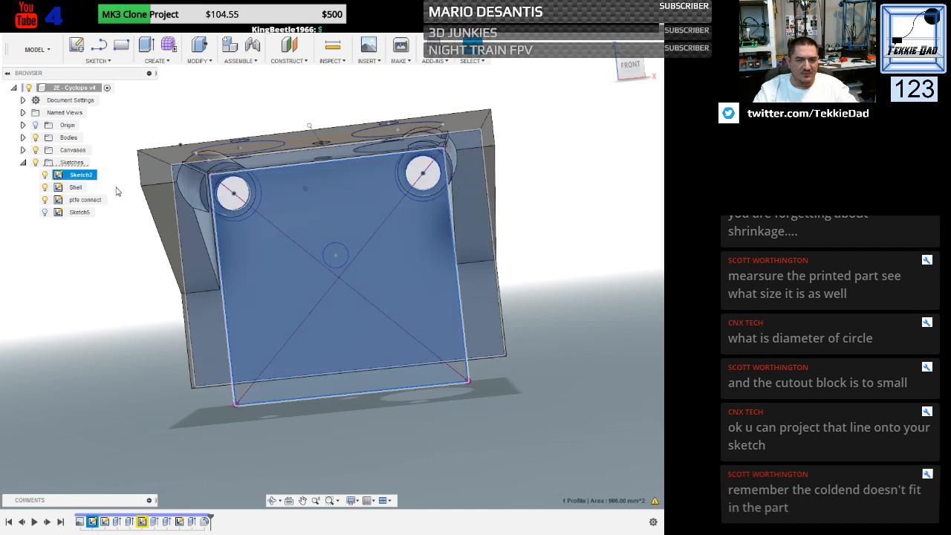
right_click(81, 176)
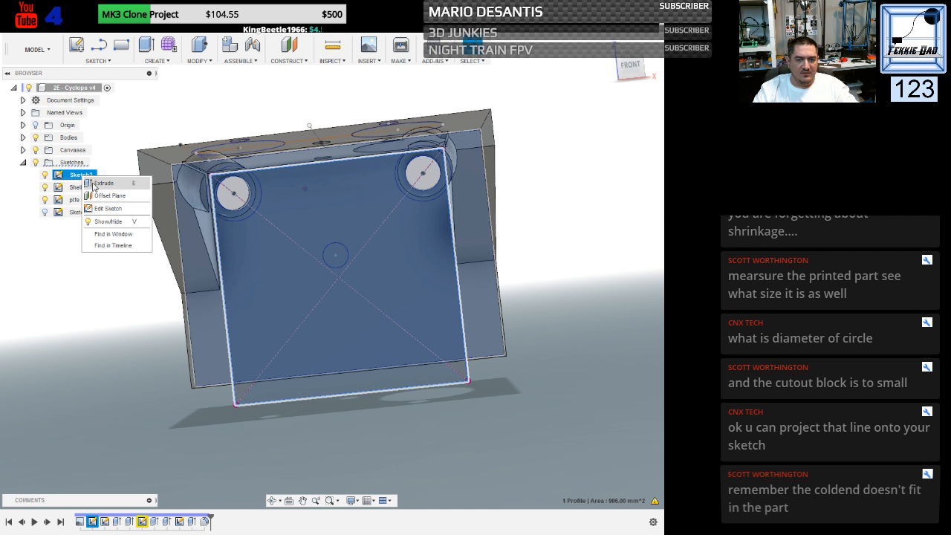
left_click(103, 182)
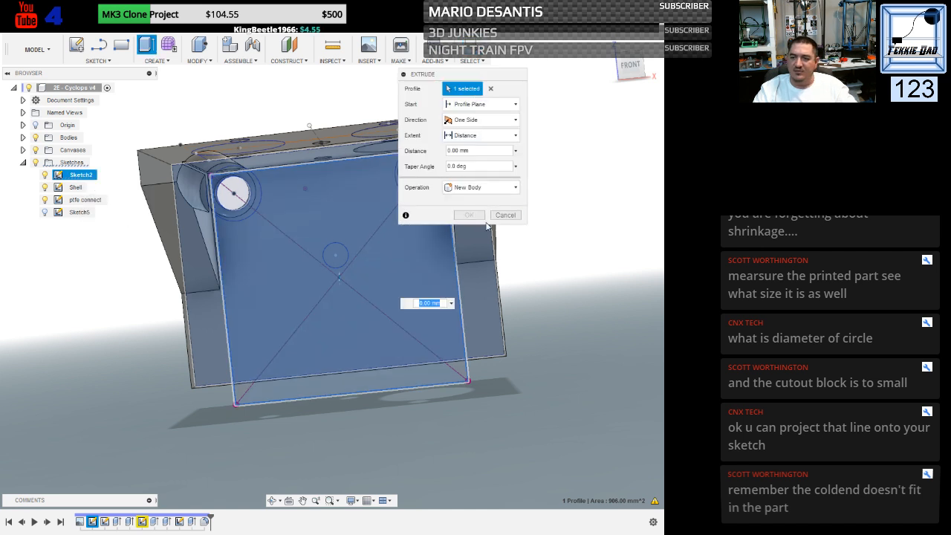
left_click(505, 215)
Open Sketch2 for editing to check the inner rectangle's dimensions, and finish the sketch.
right_click(73, 178)
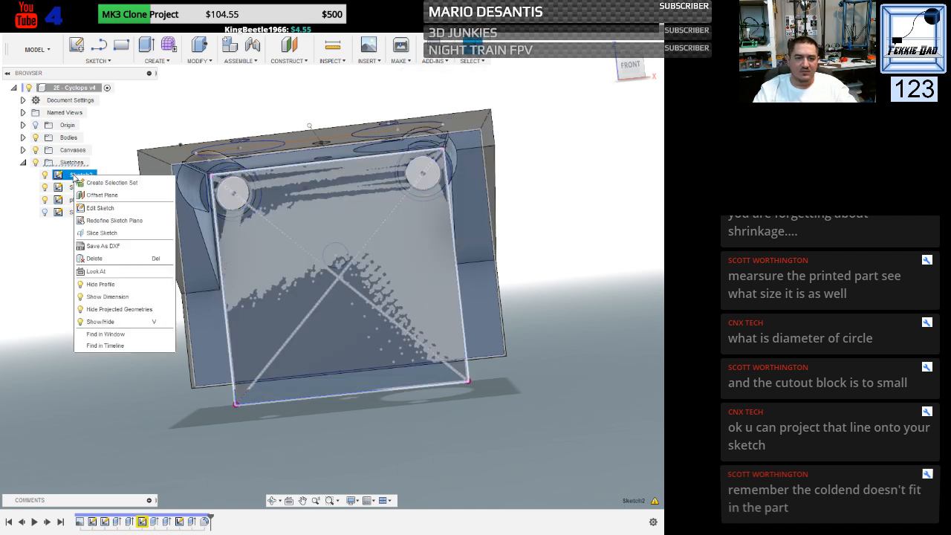
left_click(101, 214)
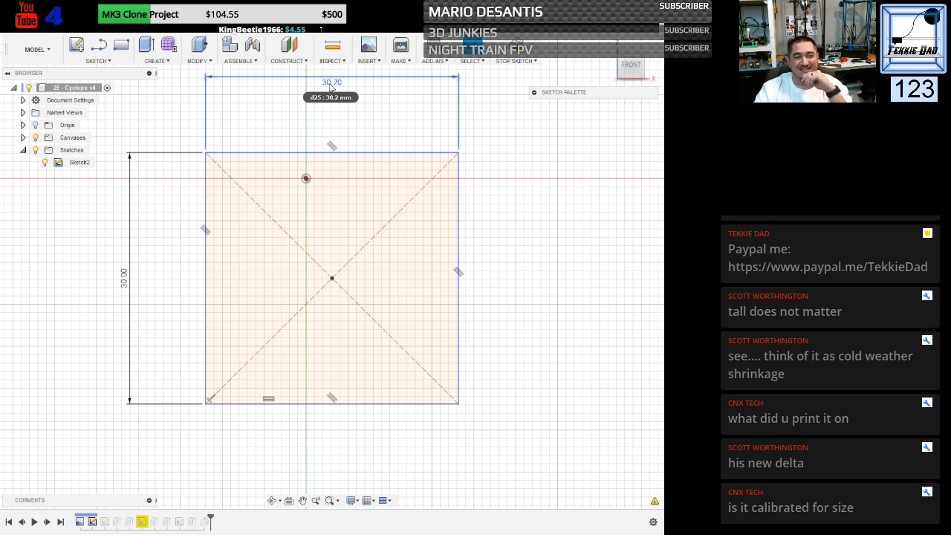
left_click(553, 282)
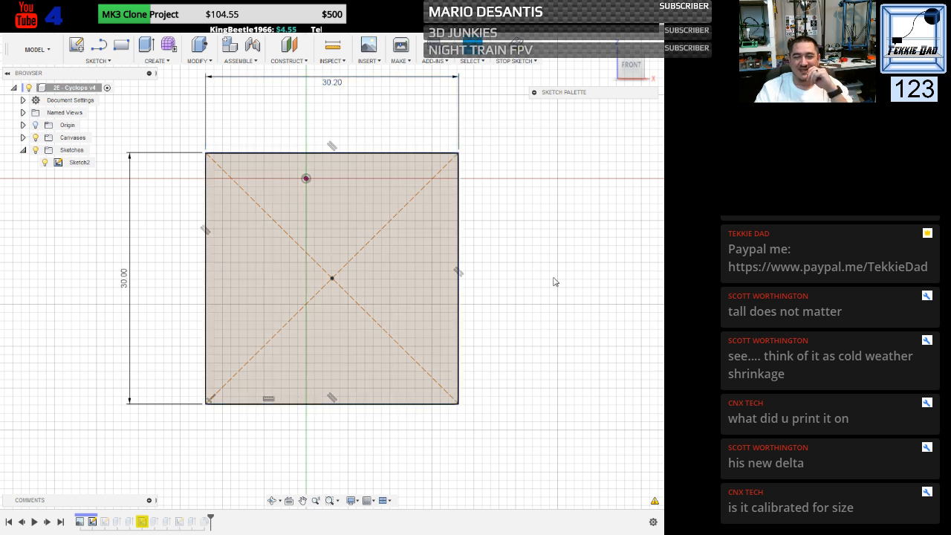
left_click(553, 282)
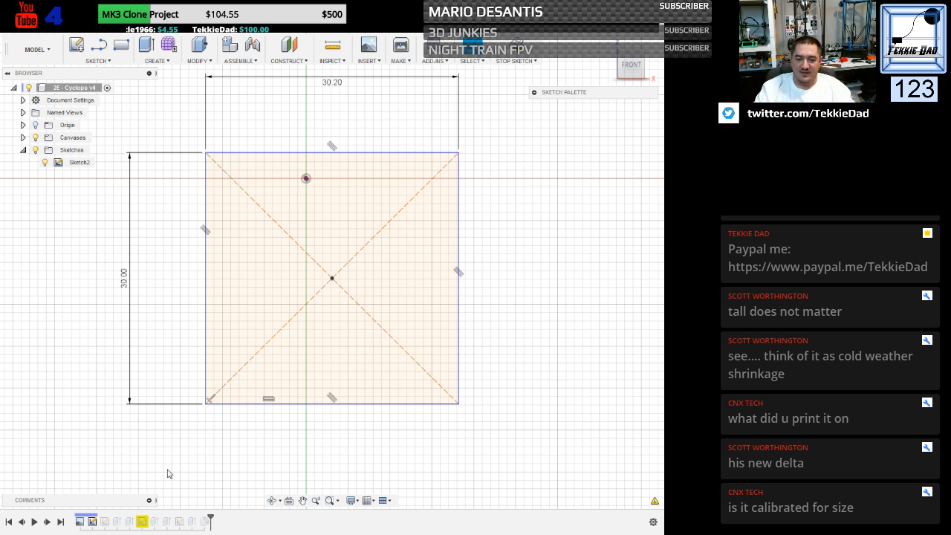
left_click(516, 47)
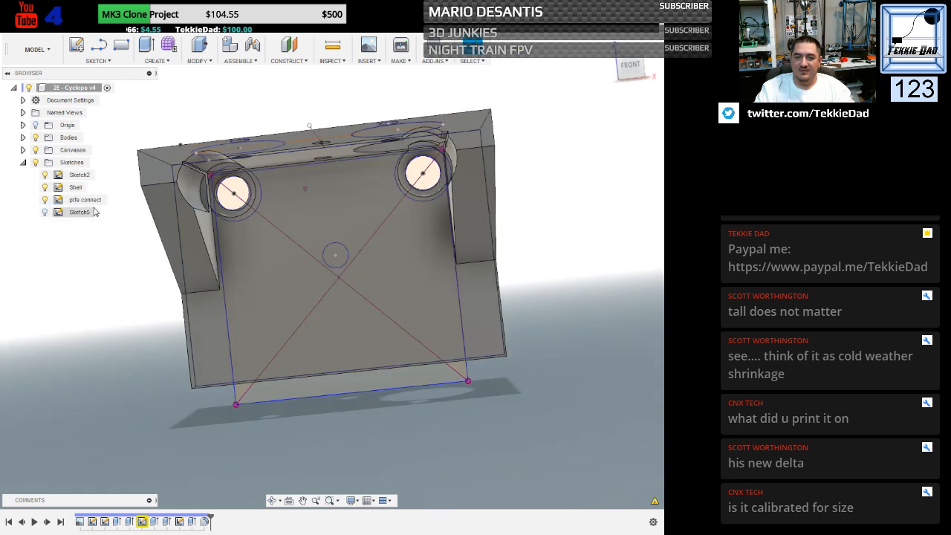
Open the Shell sketch for editing.
left_click(77, 188)
right_click(79, 192)
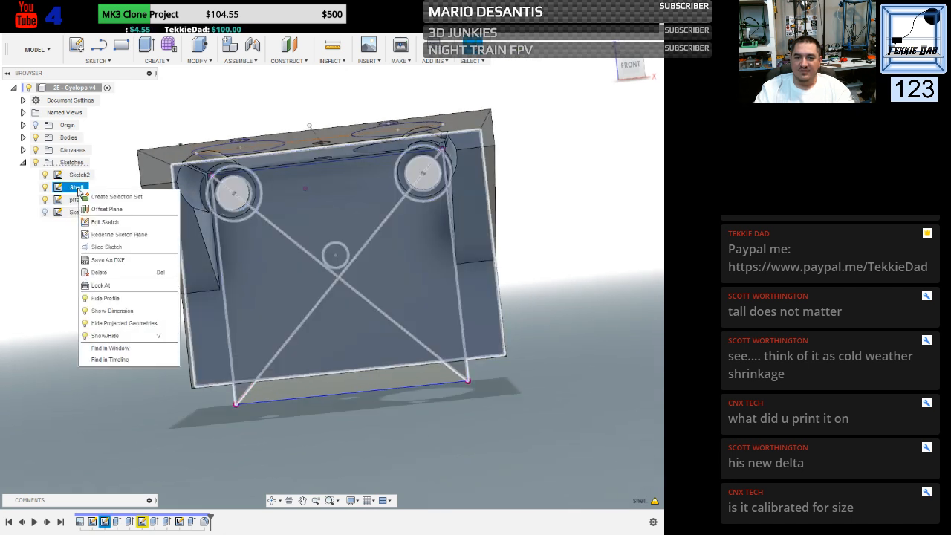
left_click(103, 222)
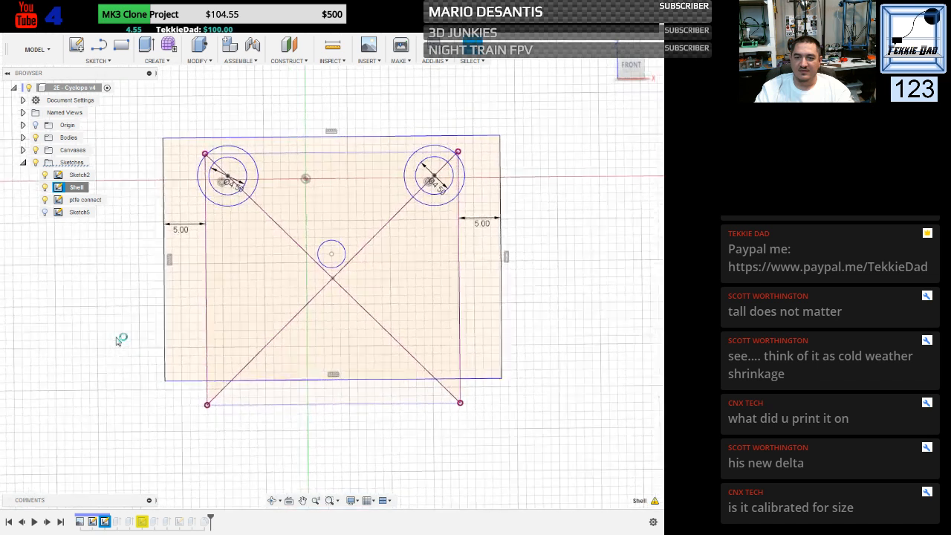
Measure the distance between the outer rectangle's two upper corners in the Shell sketch, and finish the sketch.
left_click(174, 282)
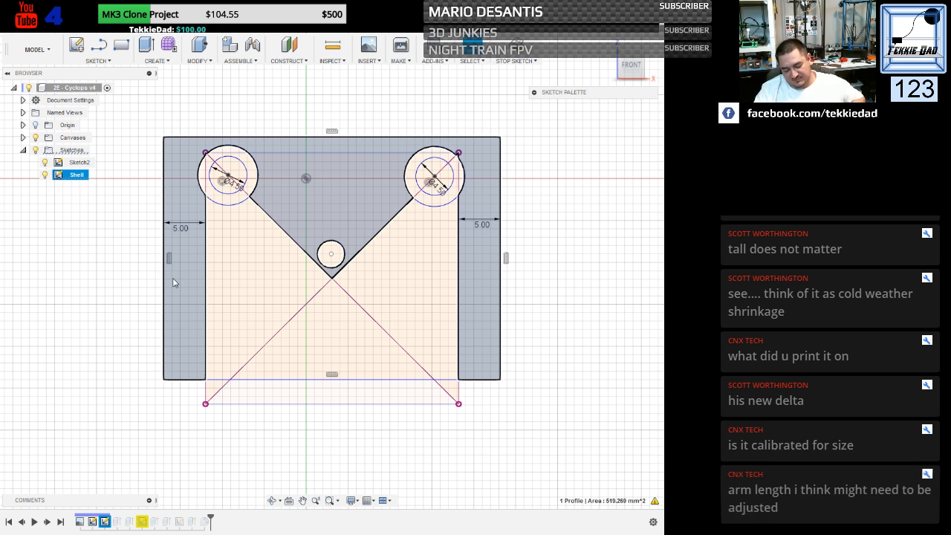
left_click(336, 63)
left_click(338, 72)
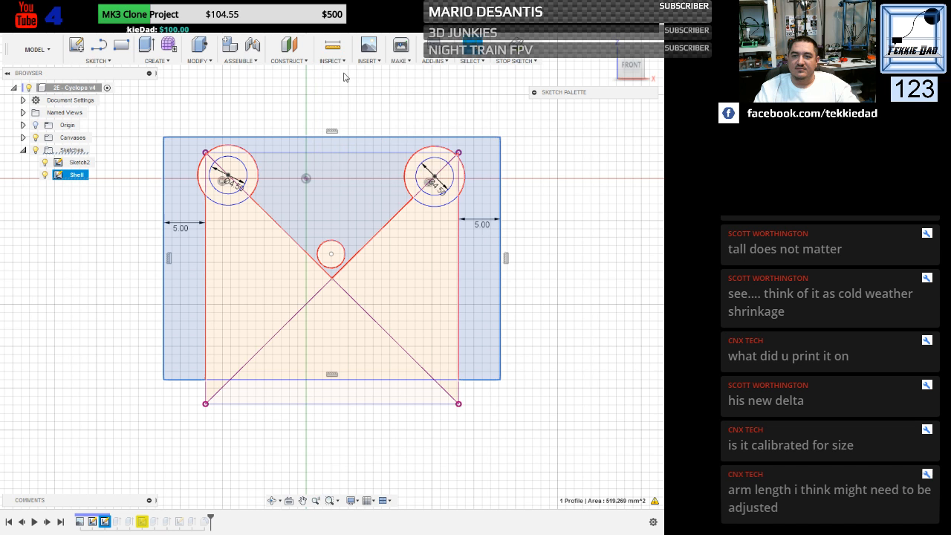
left_click(163, 138)
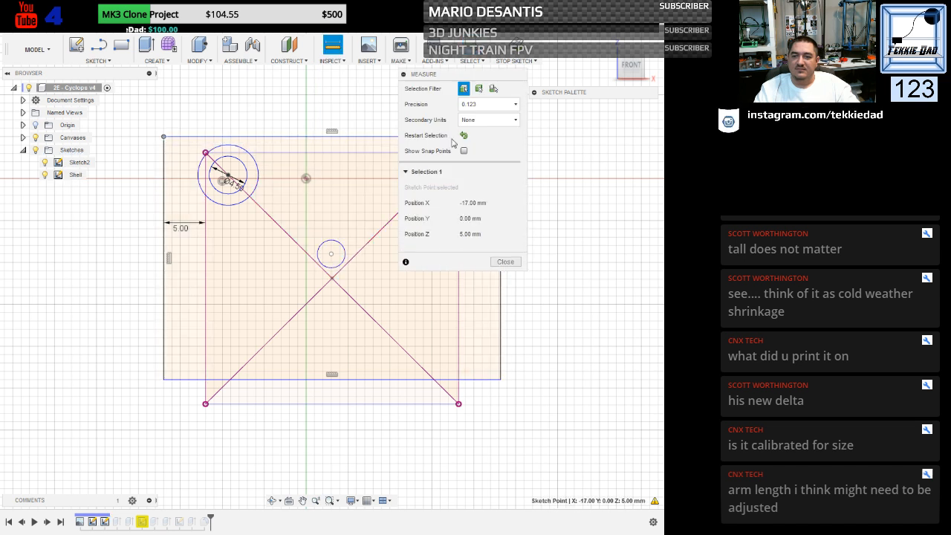
mouse_move(447, 77)
left_mouse_down()
mouse_move(450, 157)
mouse_move(548, 312)
mouse_move(570, 274)
left_mouse_up()
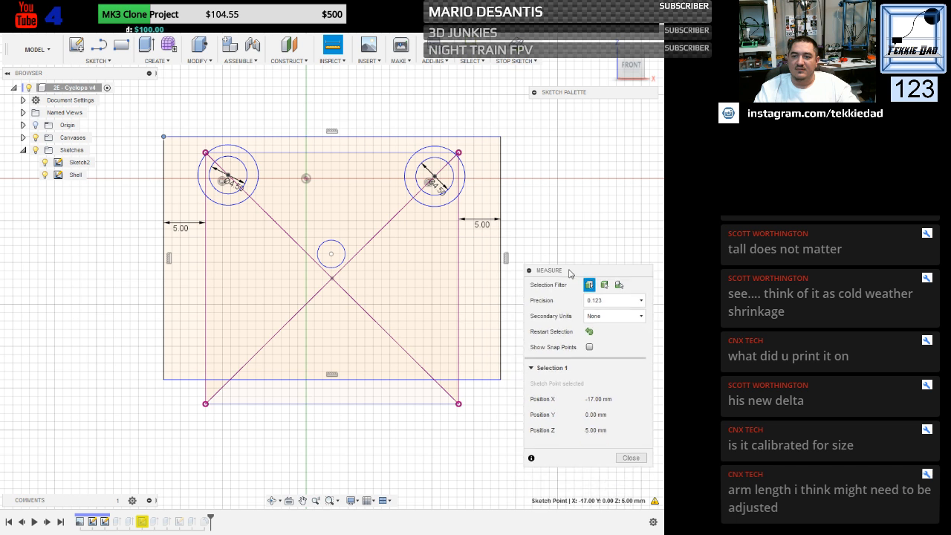
left_click(501, 139)
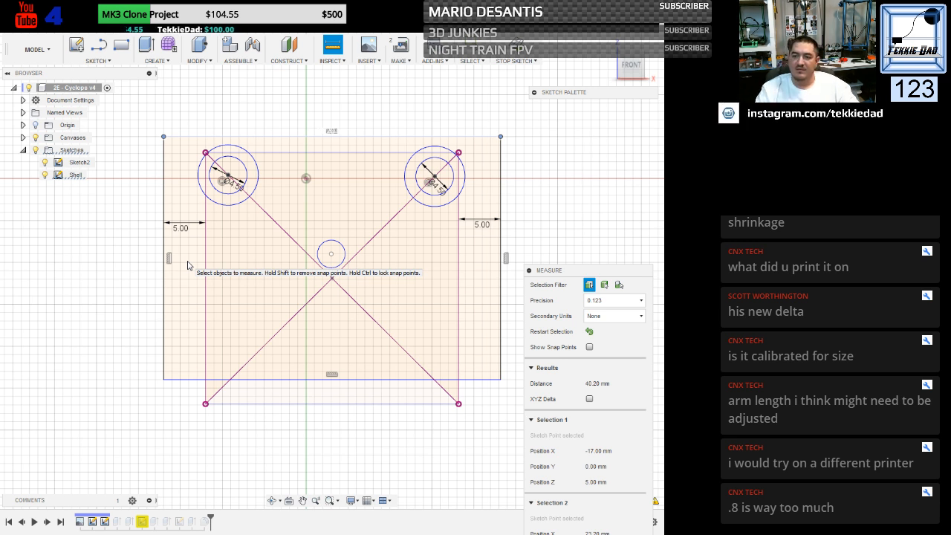
left_click(119, 289)
left_click(518, 54)
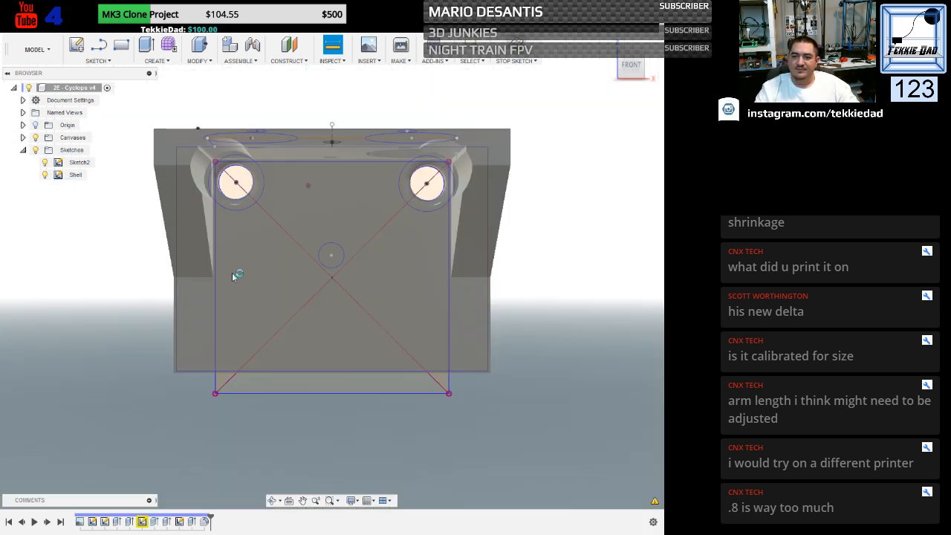
Toggle the visibility of Sketch5 and the ptfe connect sketch to identify which geometry belongs to each.
mouse_move(103, 319)
middle_mouse_down("shift")
mouse_move(112, 314)
mouse_move(96, 289)
mouse_move(89, 297)
middle_mouse_up("shift")
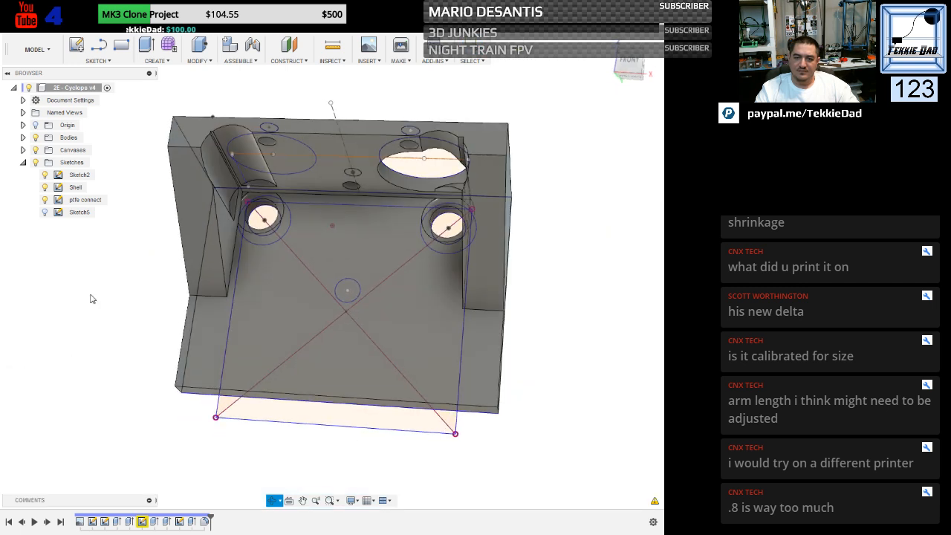
left_click(44, 214)
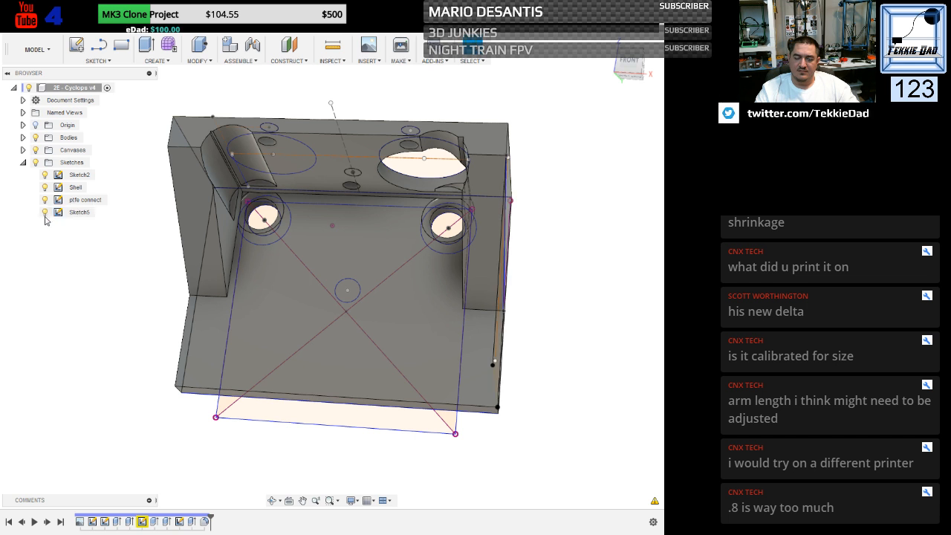
mouse_move(138, 328)
middle_mouse_down("shift")
mouse_move(110, 320)
mouse_move(131, 321)
middle_mouse_up("shift")
left_click(45, 213)
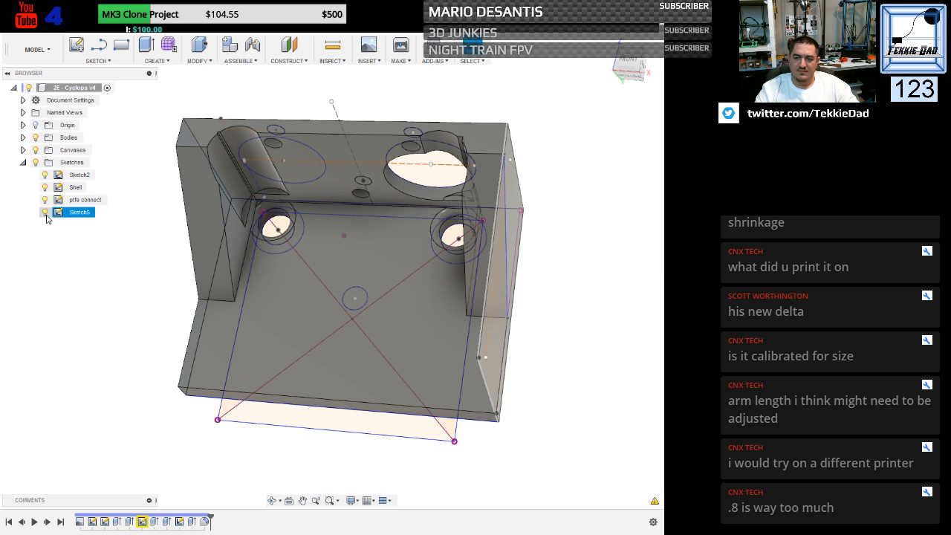
left_click(45, 200)
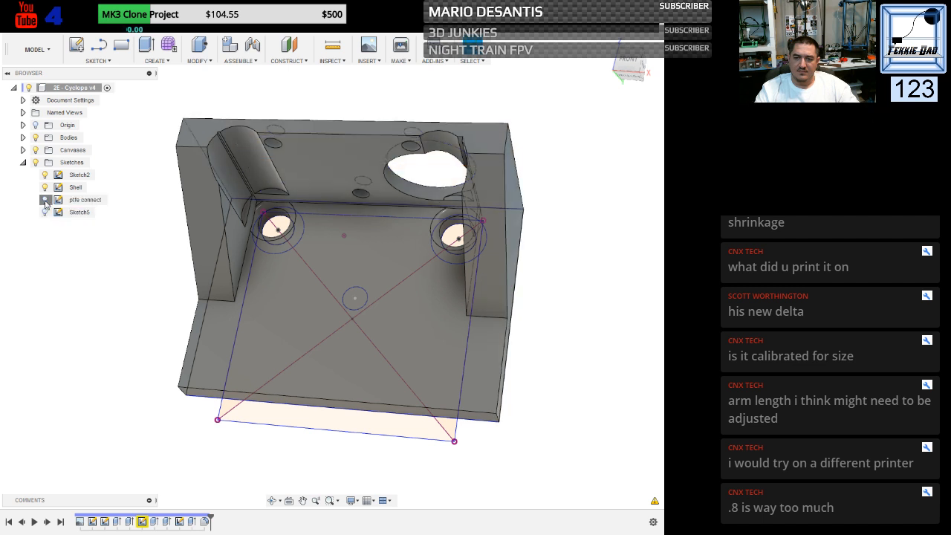
left_click(45, 200)
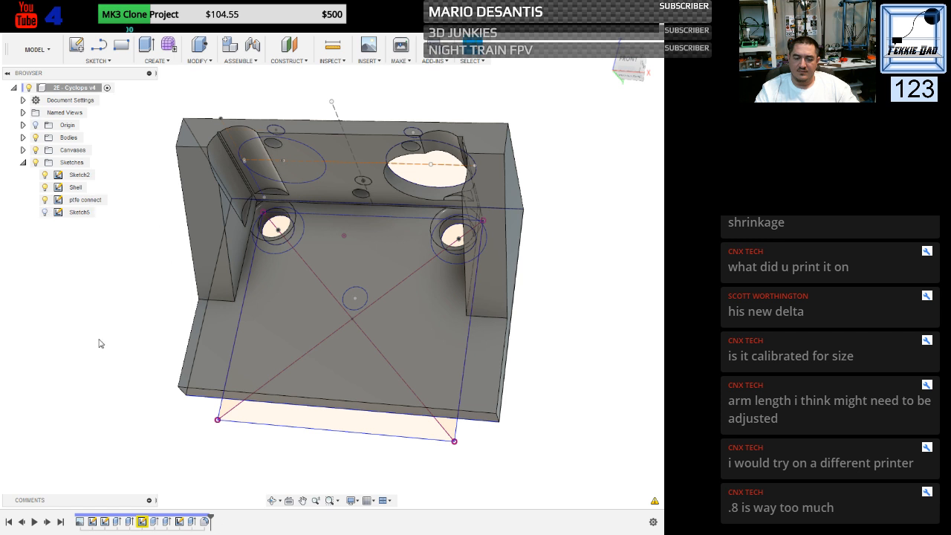
Open the ptfe connect sketch for editing and examine its circles and dimensions on the block from the top and at an angle.
right_click(143, 524)
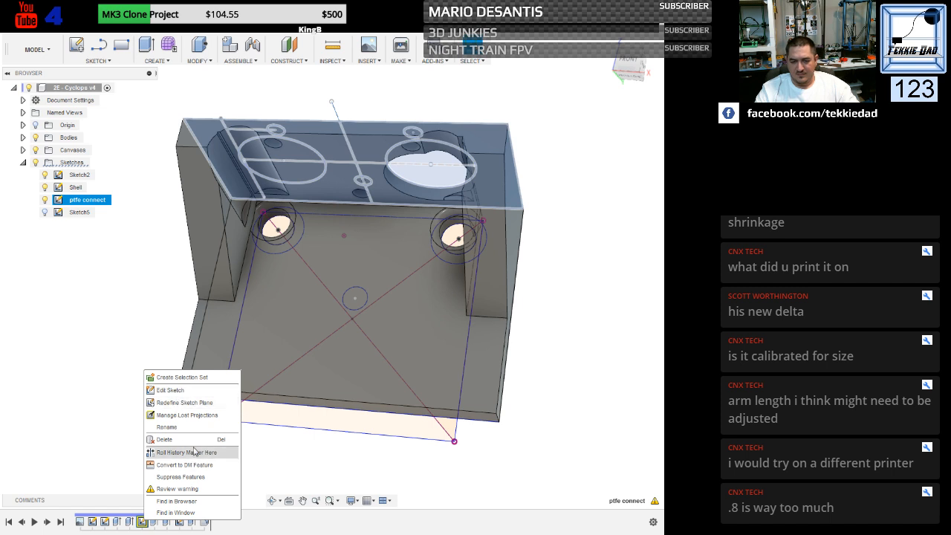
left_click(168, 390)
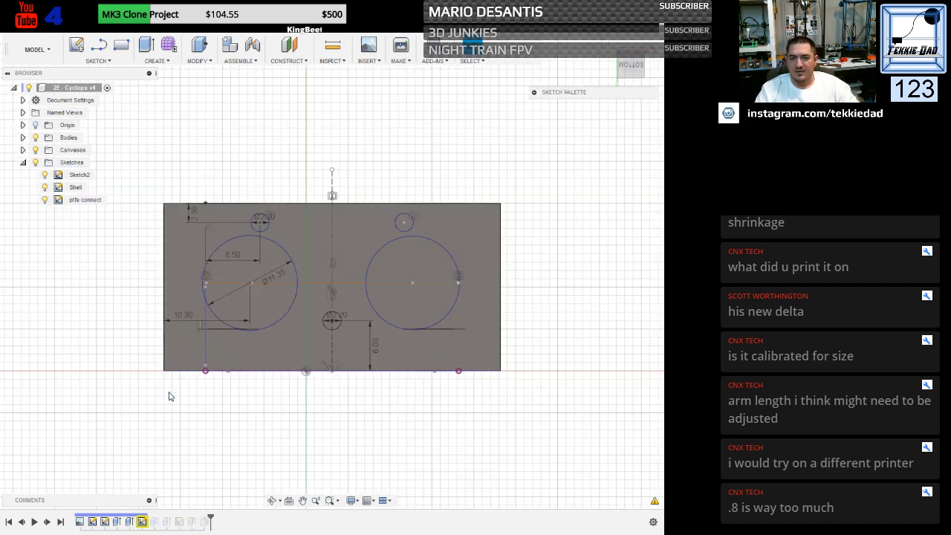
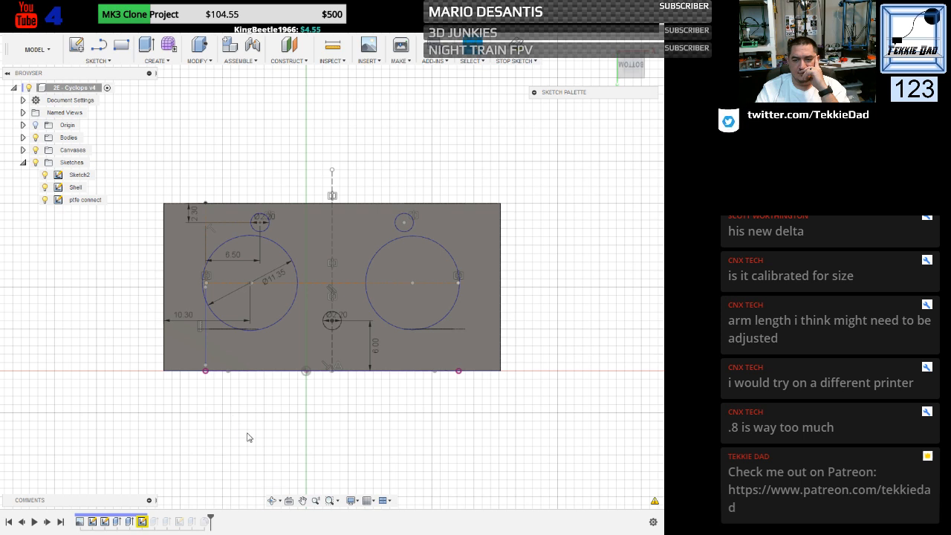
mouse_move(249, 439)
middle_mouse_down("shift")
mouse_move(203, 387)
mouse_move(242, 417)
mouse_move(251, 395)
middle_mouse_up("shift")
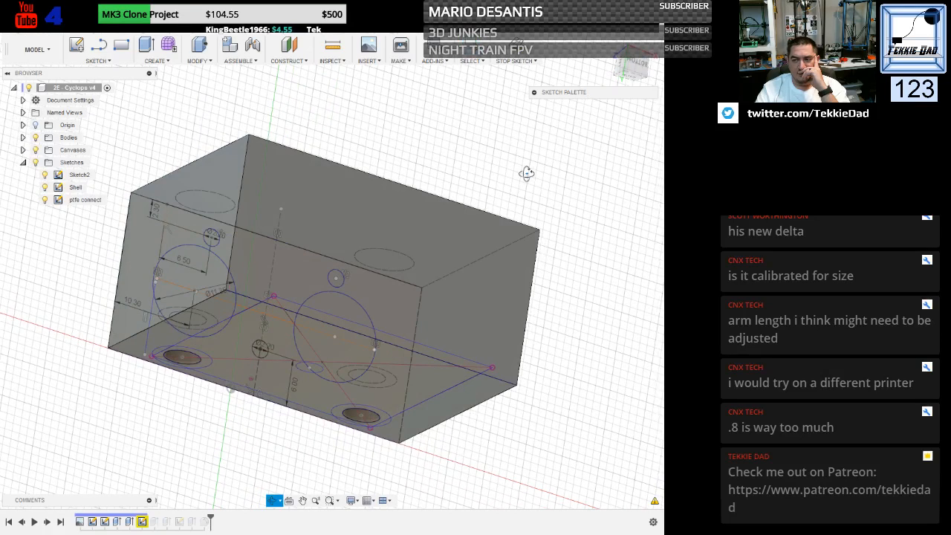
left_click(640, 70)
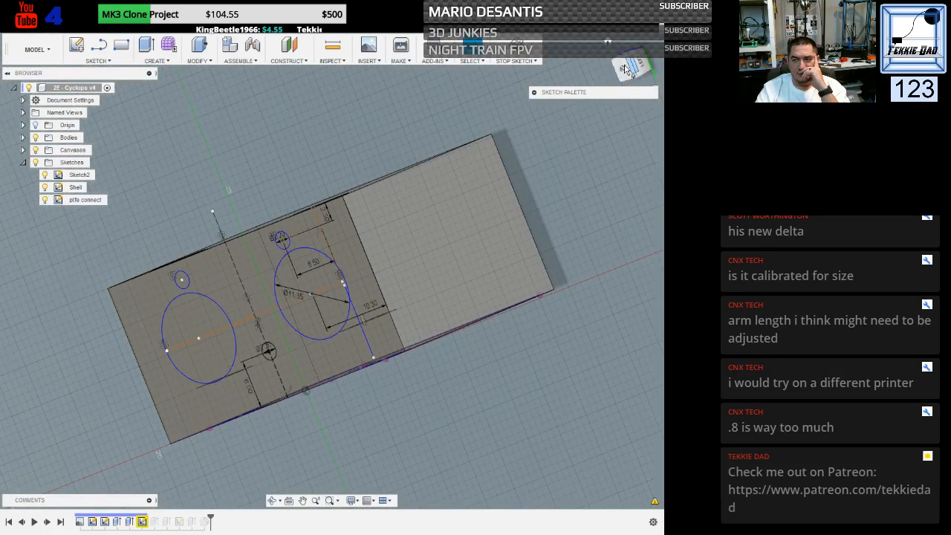
left_click(627, 69)
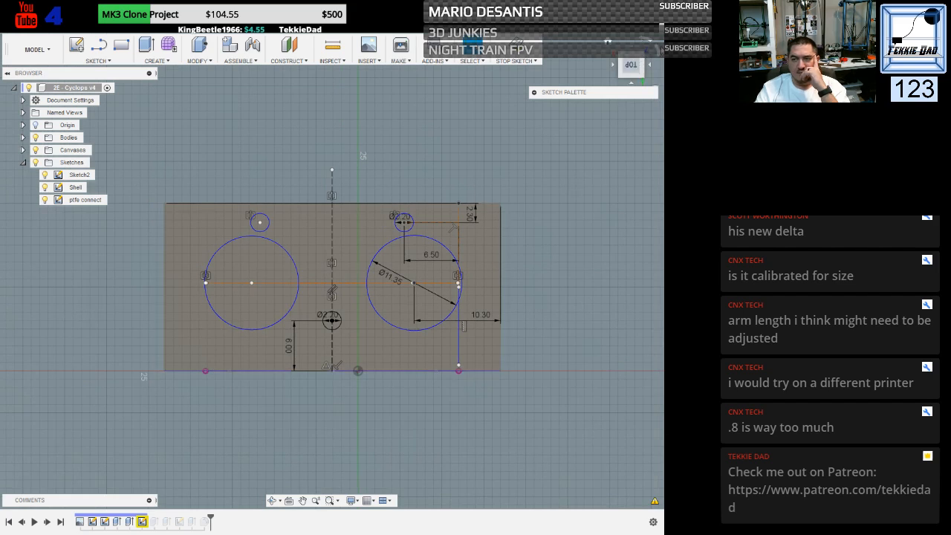
left_click(648, 51)
left_click(648, 50)
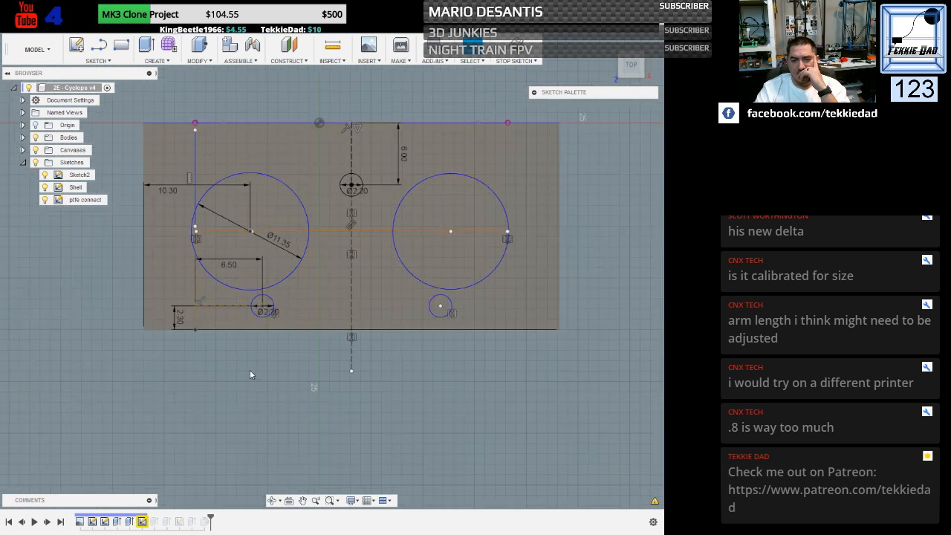
mouse_move(251, 374)
middle_mouse_down("shift")
mouse_move(245, 356)
mouse_move(244, 389)
middle_mouse_up("shift")
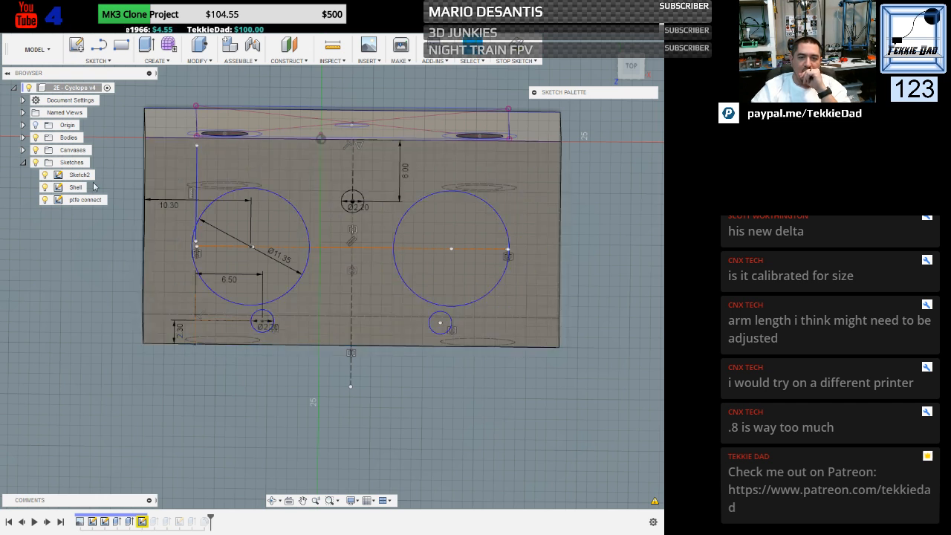
mouse_move(187, 404)
middle_mouse_down("shift")
mouse_move(196, 379)
mouse_move(193, 392)
middle_mouse_up("shift")
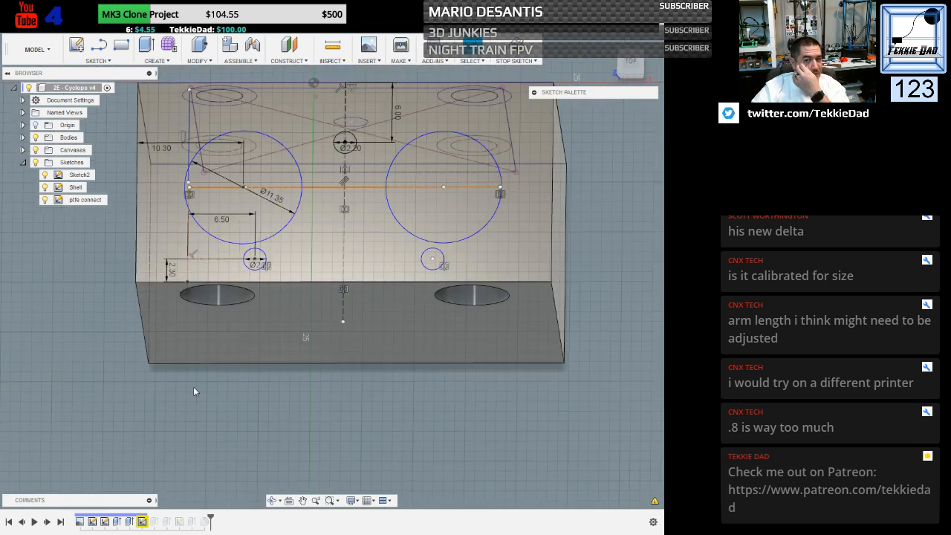
Open the extrusion behind the block's left front hole to check its settings, and cancel the edit.
right_click(215, 298)
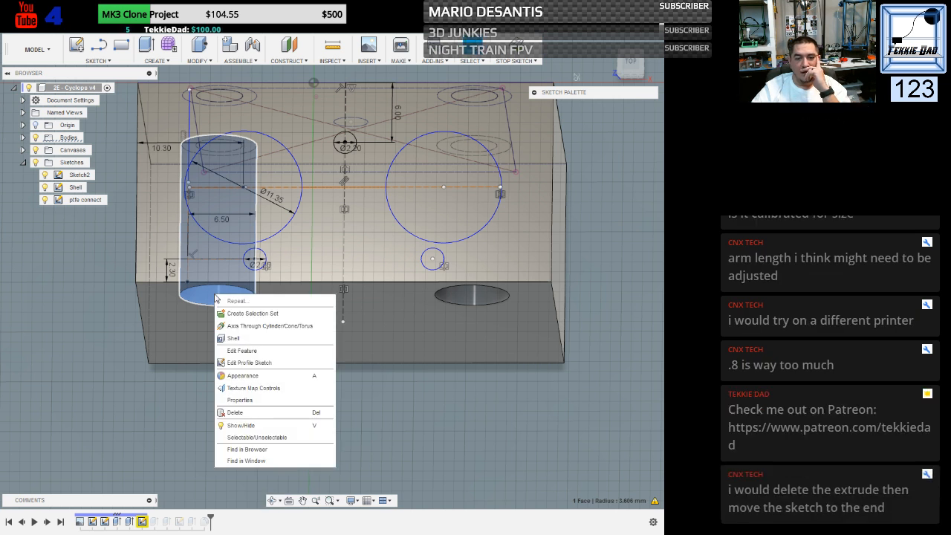
left_click(243, 349)
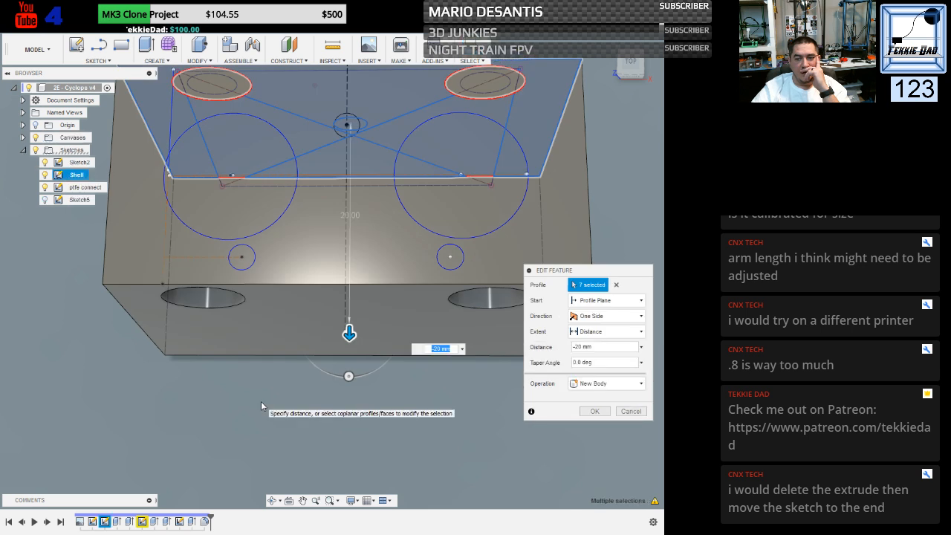
left_click(628, 413)
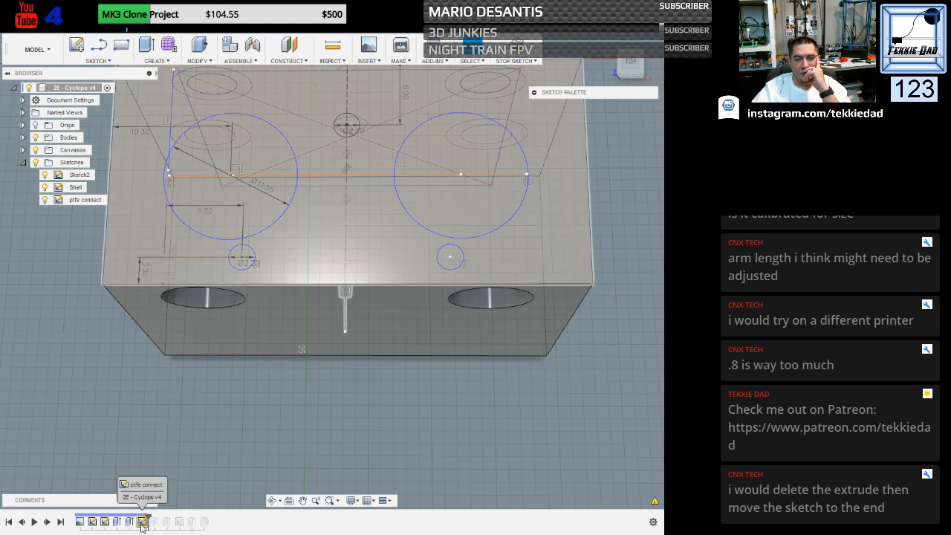
Roll the design history forward to the end so that all of the block's features are included.
middle_click_drag(110, 430, 110, 395, "shift")
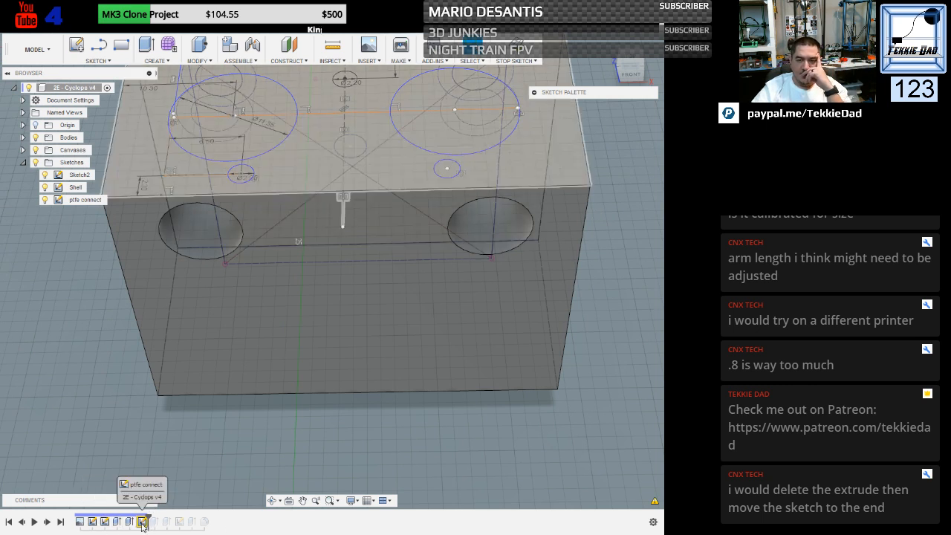
left_click(193, 524)
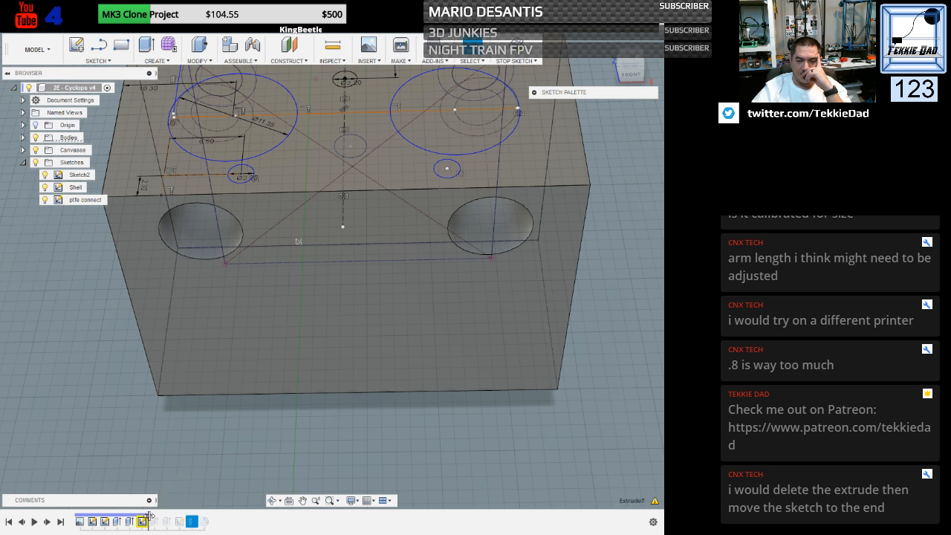
left_click_drag(149, 516, 211, 520)
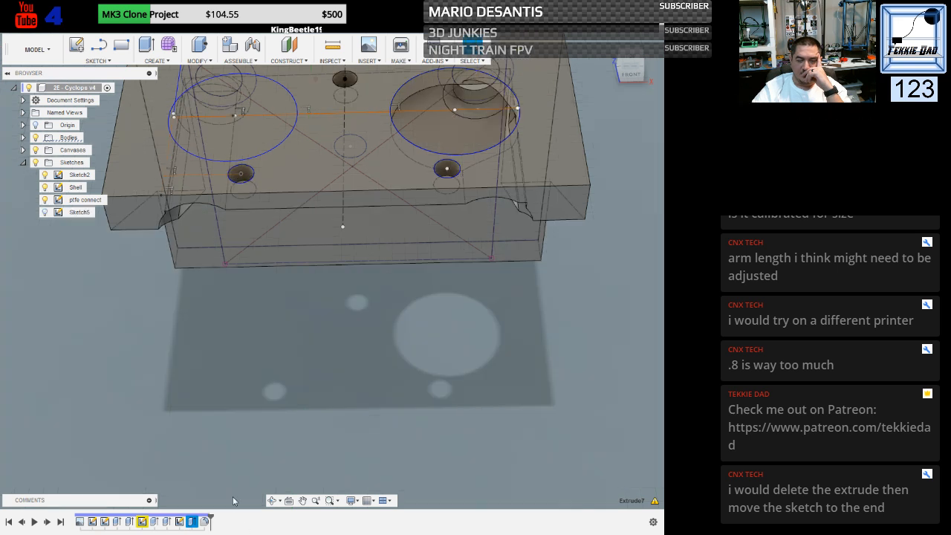
mouse_move(132, 395)
middle_mouse_down("shift")
mouse_move(127, 376)
mouse_move(143, 376)
mouse_move(132, 351)
mouse_move(131, 378)
mouse_move(178, 382)
mouse_move(157, 380)
mouse_move(146, 368)
mouse_move(136, 336)
mouse_move(149, 315)
mouse_move(121, 314)
mouse_move(116, 403)
mouse_move(114, 331)
mouse_move(113, 373)
middle_mouse_up("shift")
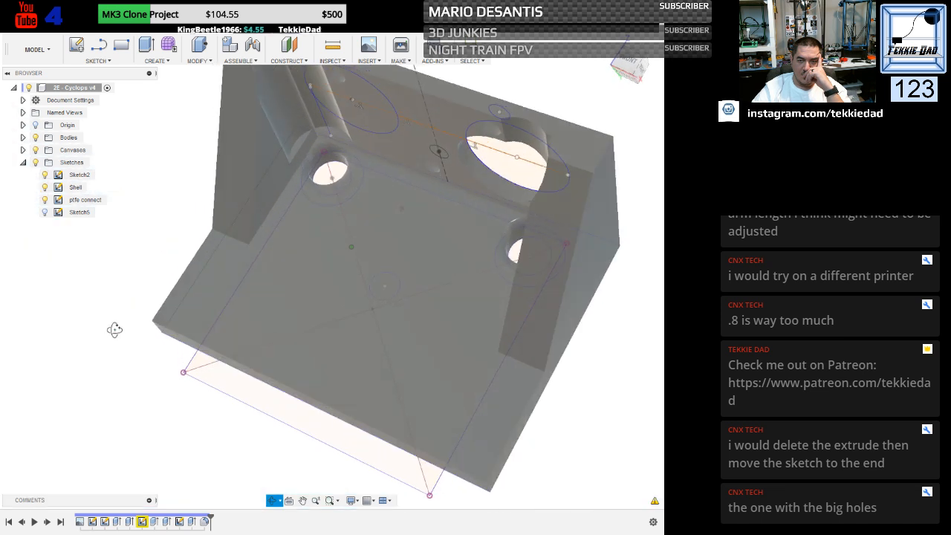
Delete the Extrude5 feature that follows the ptfe connect sketch, despite its being referenced by other features.
left_click(139, 522)
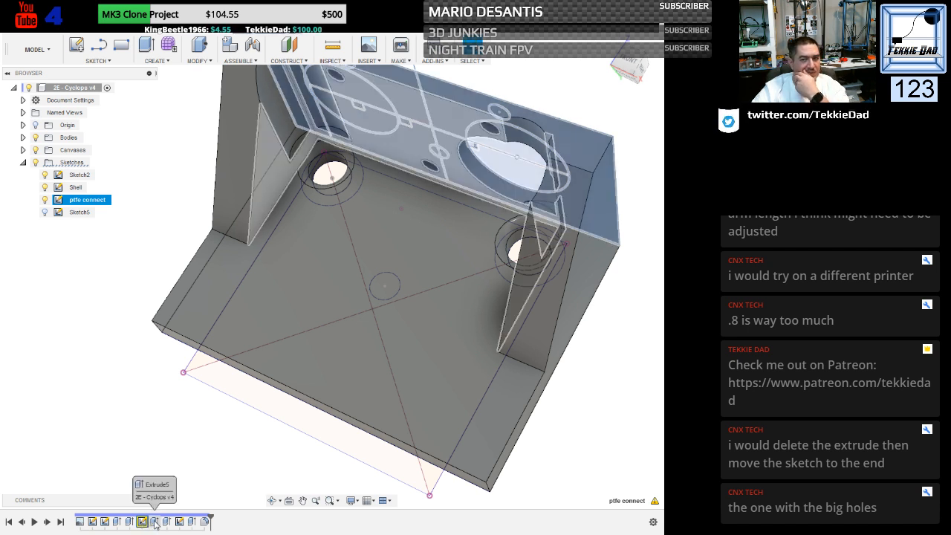
left_click(154, 522)
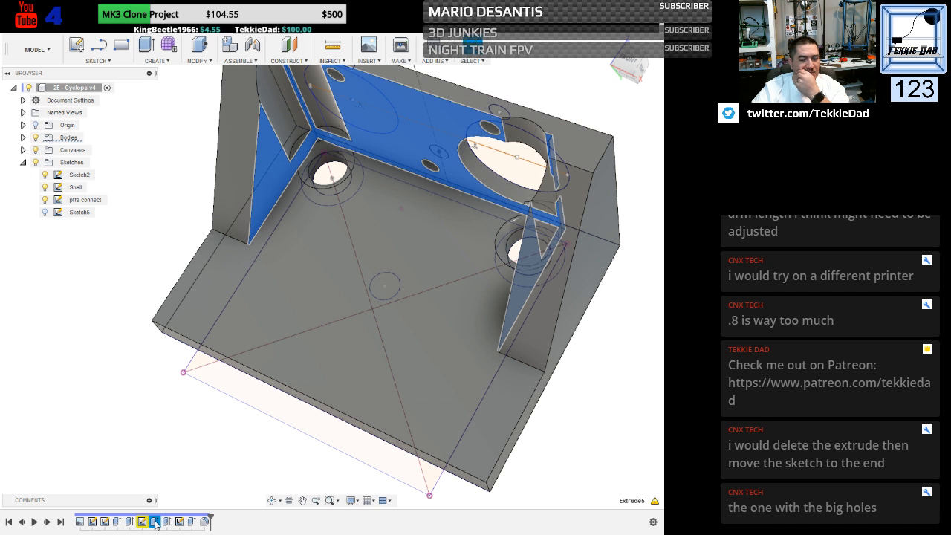
right_click(155, 522)
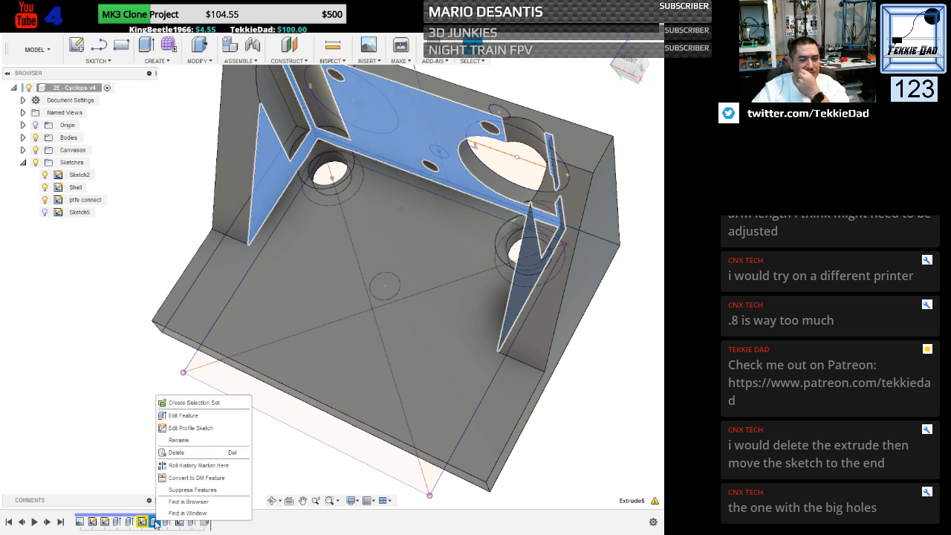
left_click(172, 453)
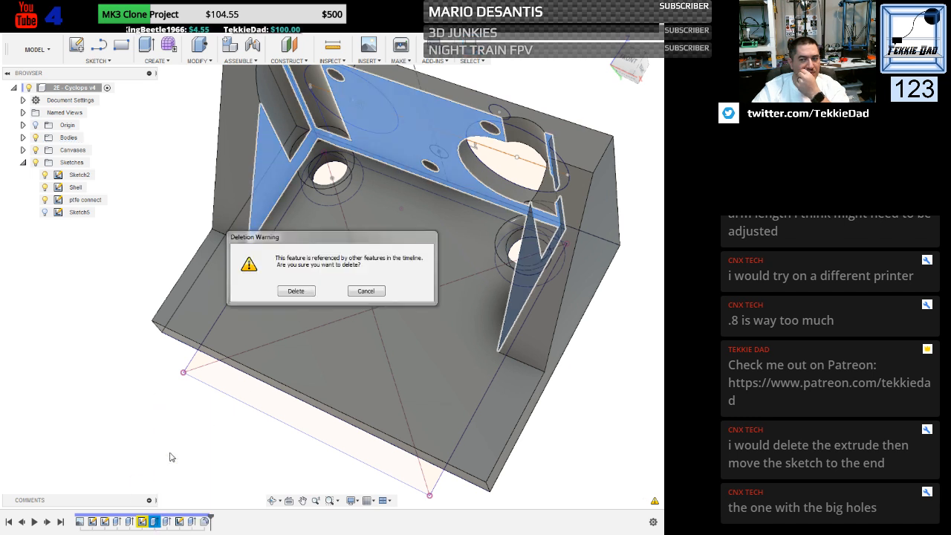
left_click(296, 290)
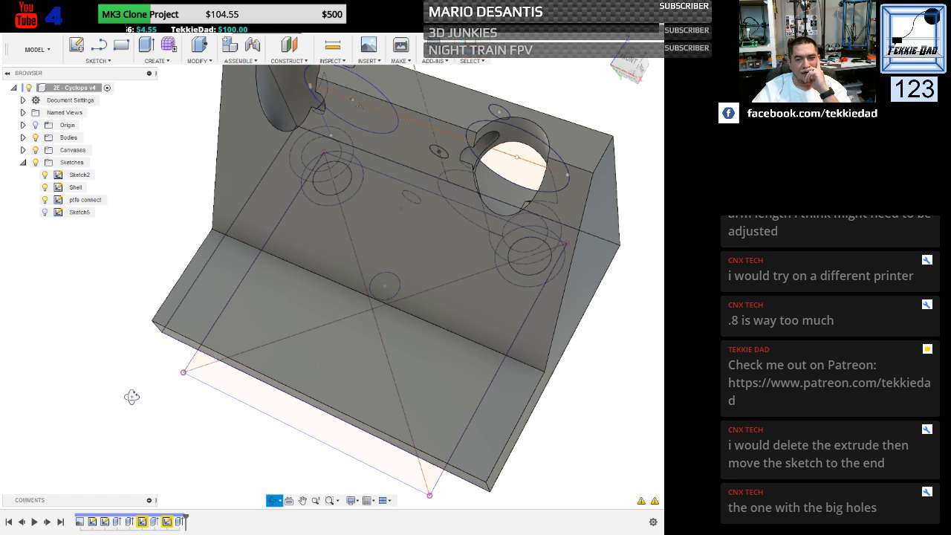
Examine which holes are cut by the extrusion that now follows the ptfe connect sketch.
mouse_move(130, 454)
middle_mouse_down("shift")
mouse_move(116, 384)
mouse_move(140, 382)
mouse_move(177, 416)
mouse_move(133, 466)
mouse_move(184, 496)
mouse_move(206, 432)
middle_mouse_up("shift")
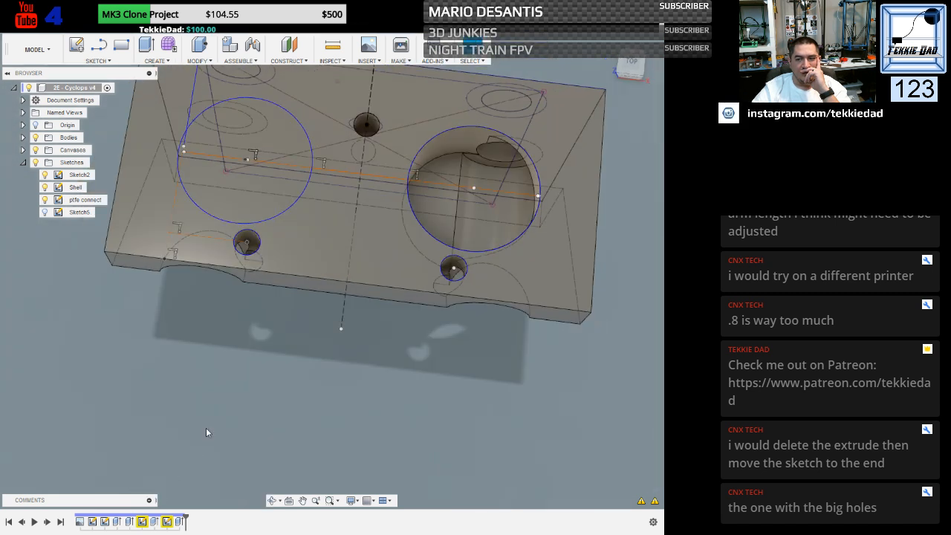
left_click(154, 521)
right_click(155, 522)
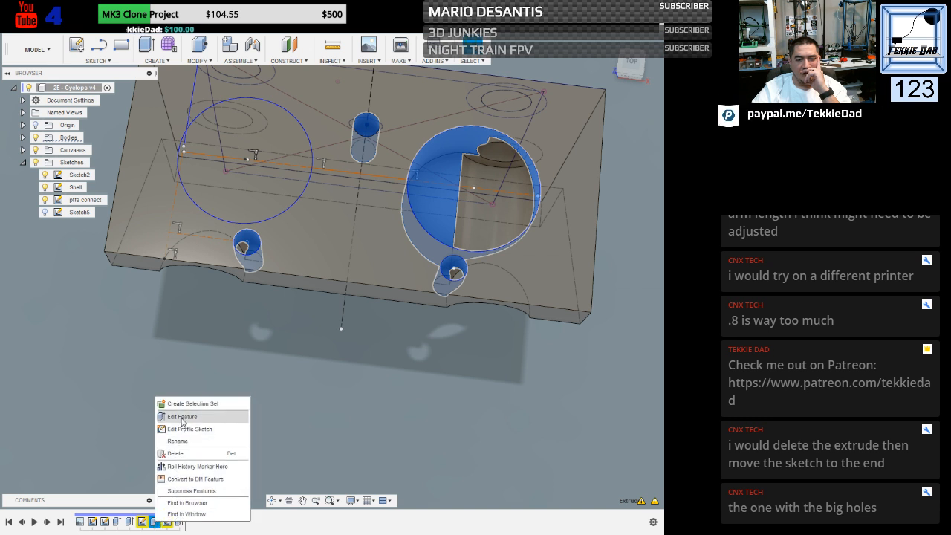
left_click(331, 407)
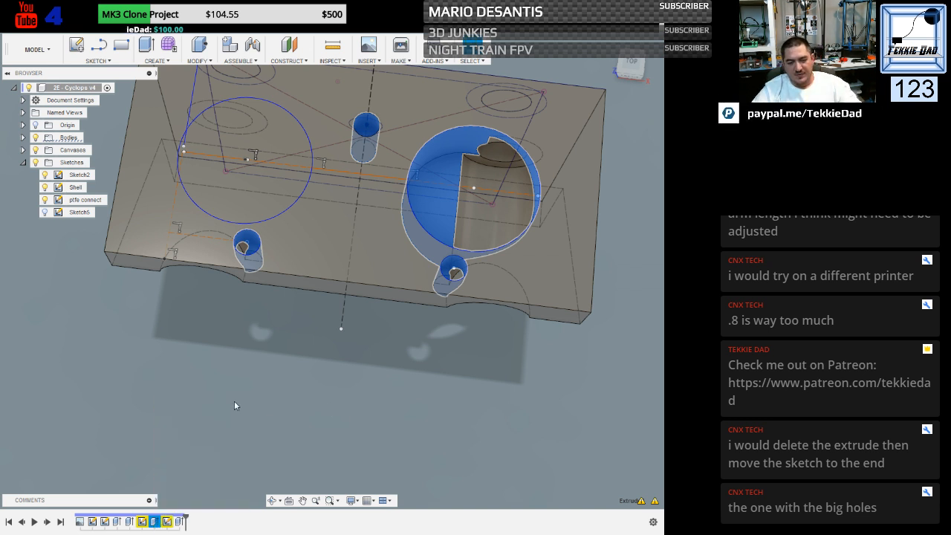
Undo the last feature deletion and delete the Extrude6 feature that cuts one large and three small holes instead.
key("ctrl+z")
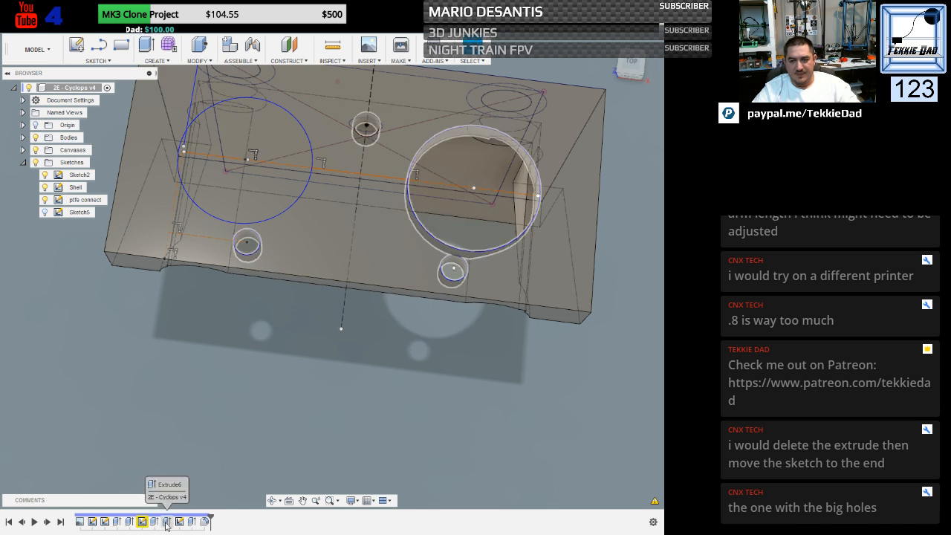
left_click(166, 523)
right_click(166, 522)
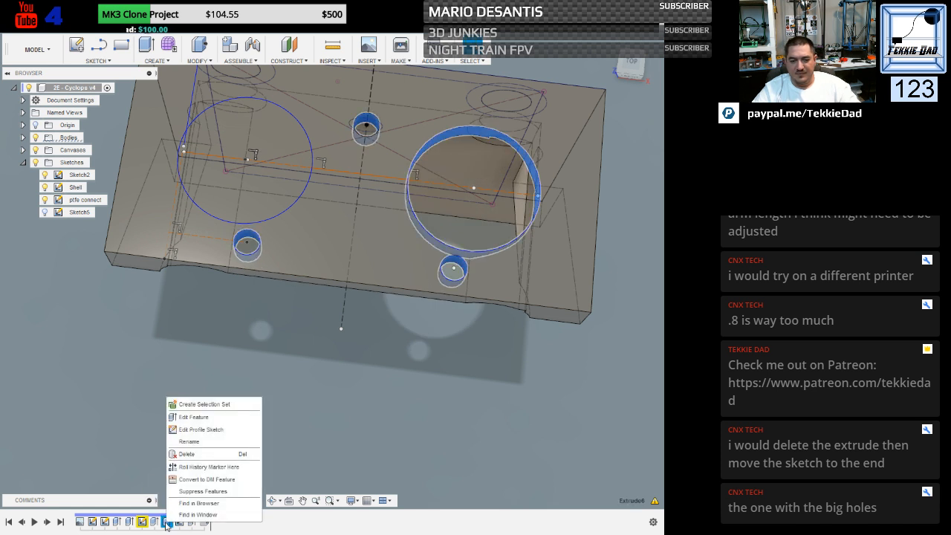
left_click(193, 455)
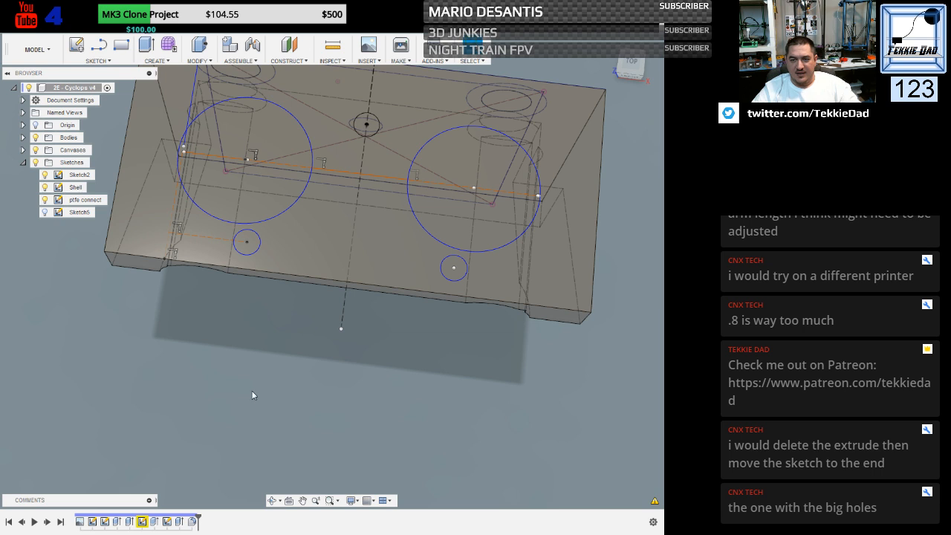
middle_click_drag(248, 408, 250, 401, "shift")
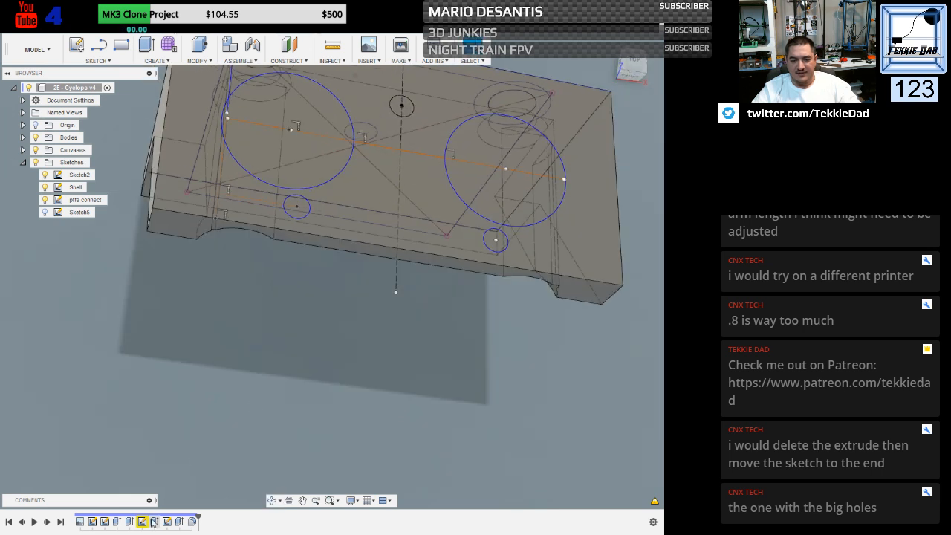
Move the ptfe connect sketch to the end of the design history and inspect the block from the front.
left_click(143, 522)
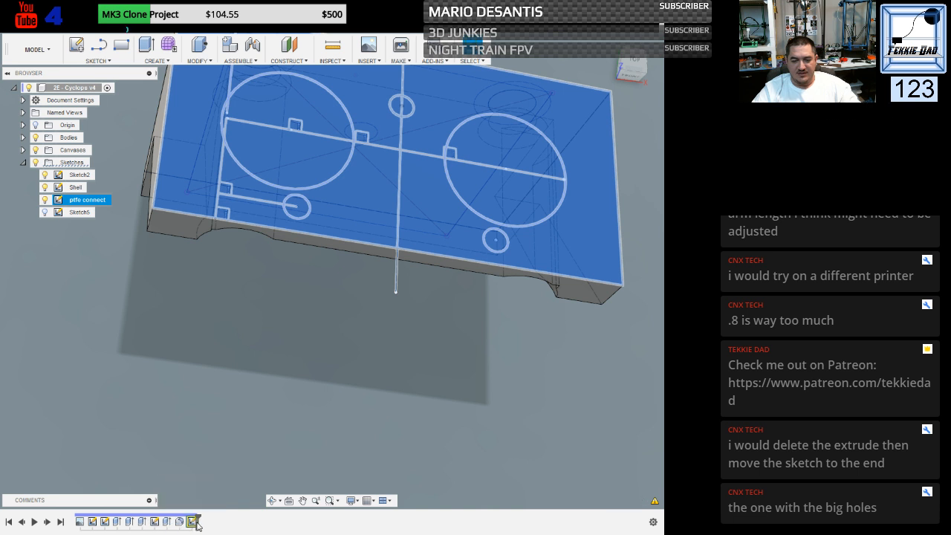
key("Delete")
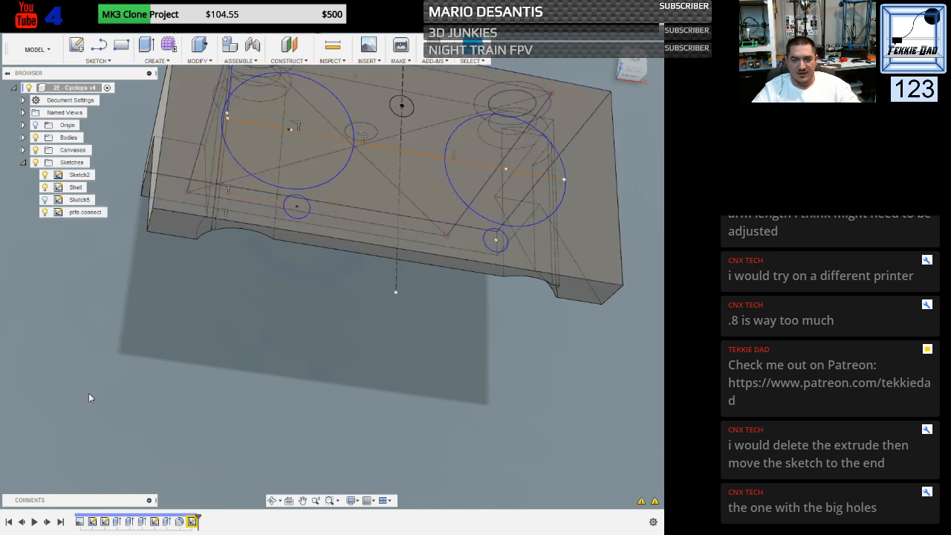
middle_click_drag(184, 413, 227, 403, "shift")
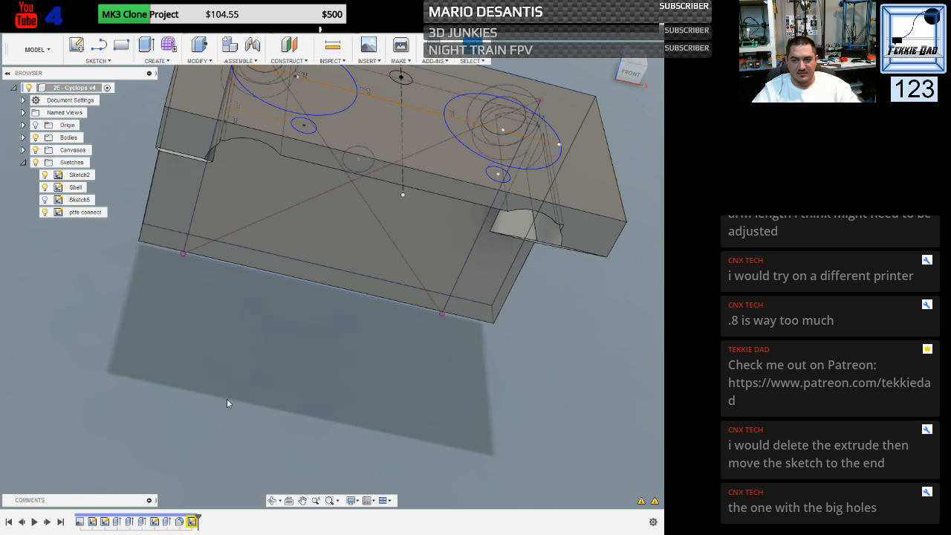
mouse_move(135, 378)
middle_mouse_down("shift")
mouse_move(134, 362)
mouse_move(110, 371)
mouse_move(129, 369)
middle_mouse_up("shift")
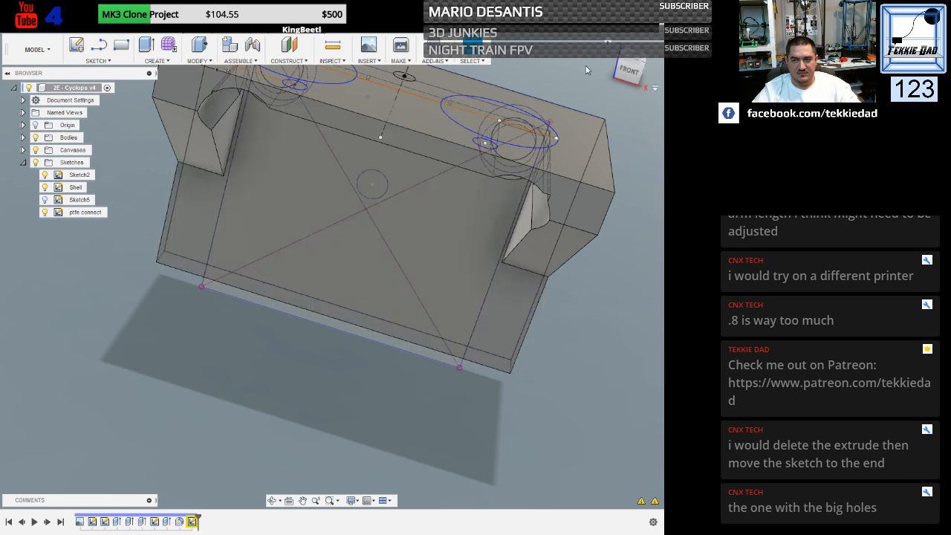
left_click(607, 43)
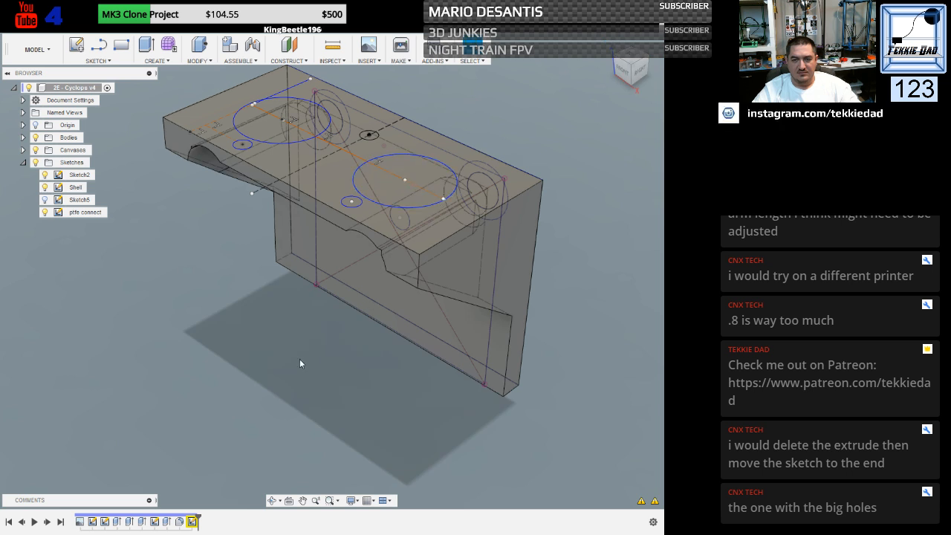
mouse_move(248, 355)
middle_mouse_down("shift")
mouse_move(234, 357)
mouse_move(253, 347)
middle_mouse_up("shift")
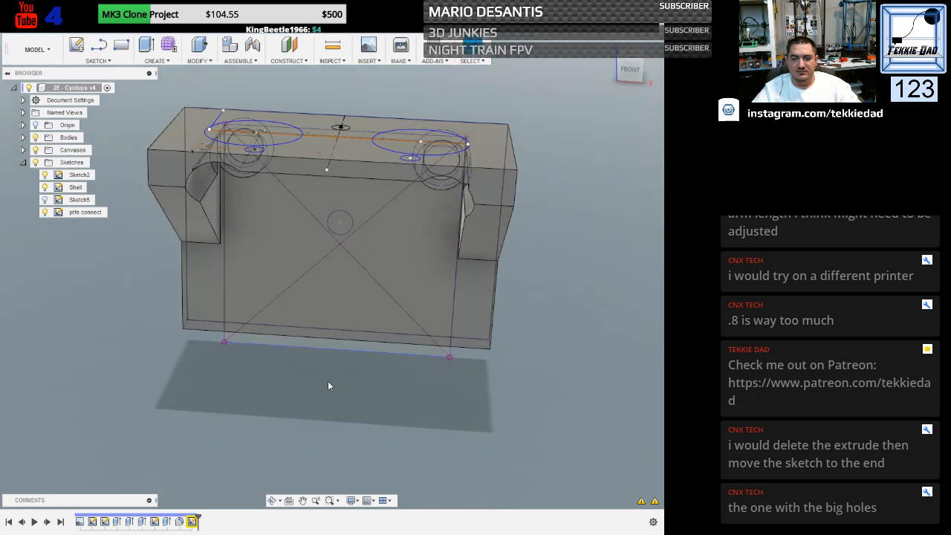
middle_click_drag(329, 386, 301, 461)
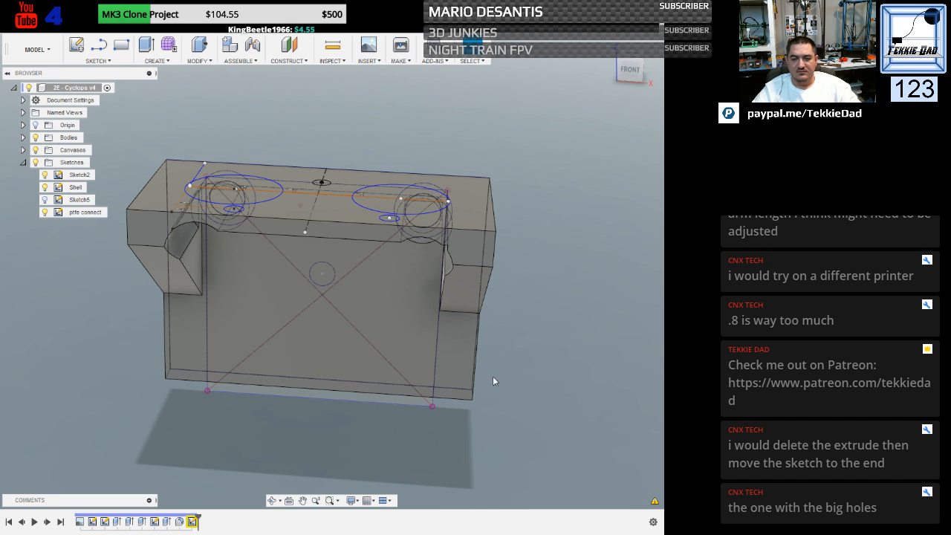
Open the ptfe connect sketch for editing and delete the large and small circles on its right half.
left_click(192, 522)
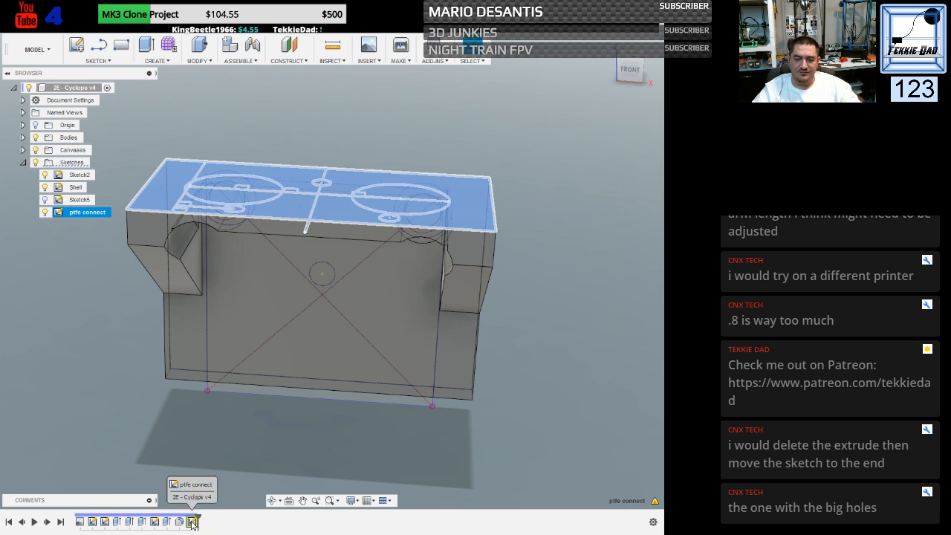
right_click(191, 522)
left_click(223, 394)
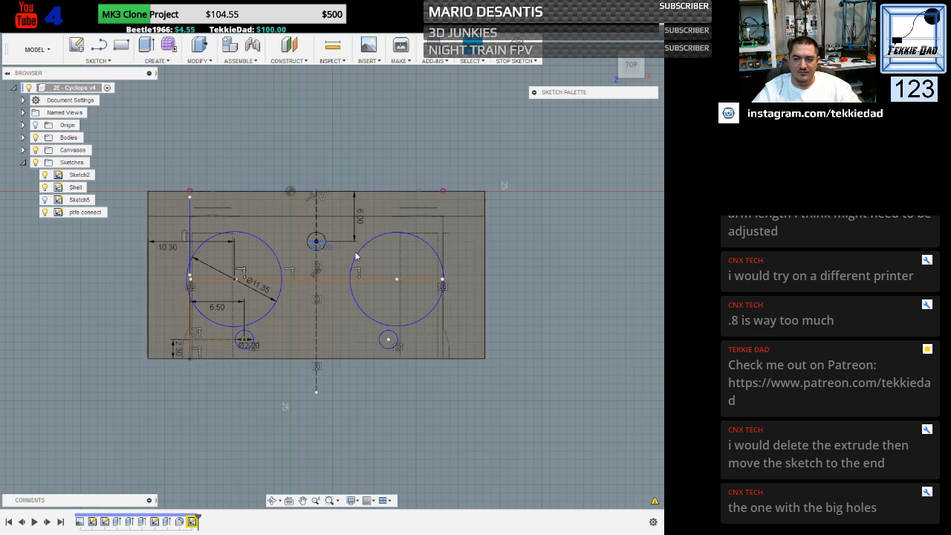
left_click(400, 237)
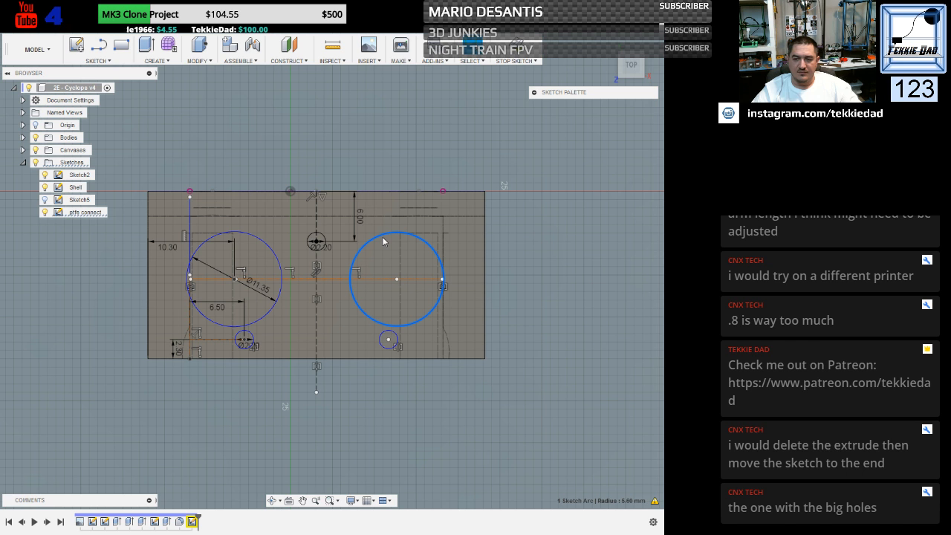
key("Delete")
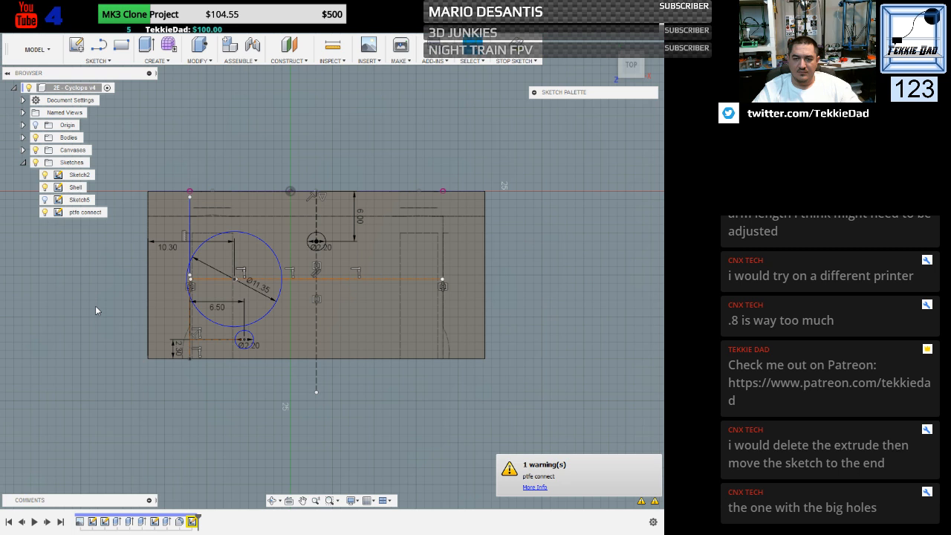
Start the Project command in the ptfe connect sketch and pick the block's large vertical front face as geometry.
scroll(98, 322, "up", 4)
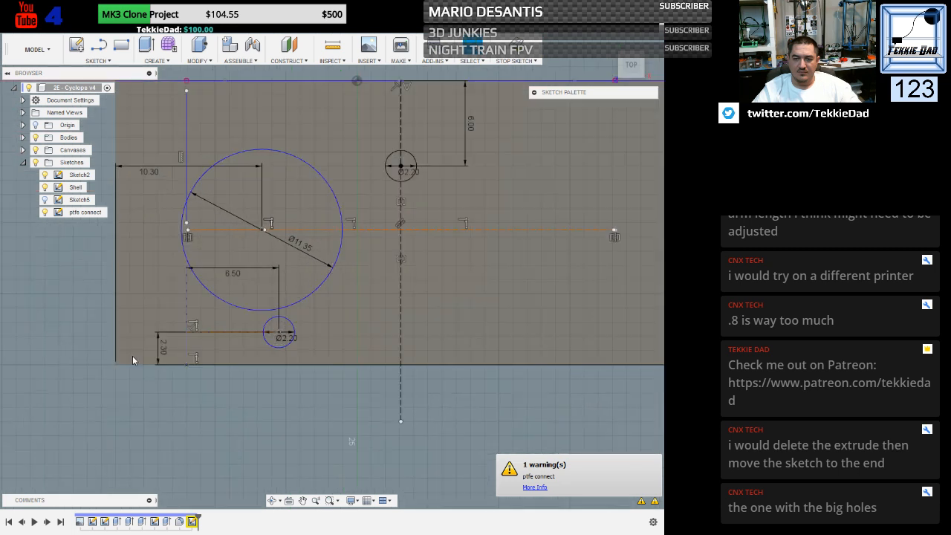
left_click(302, 502)
left_click_drag(97, 286, 100, 344)
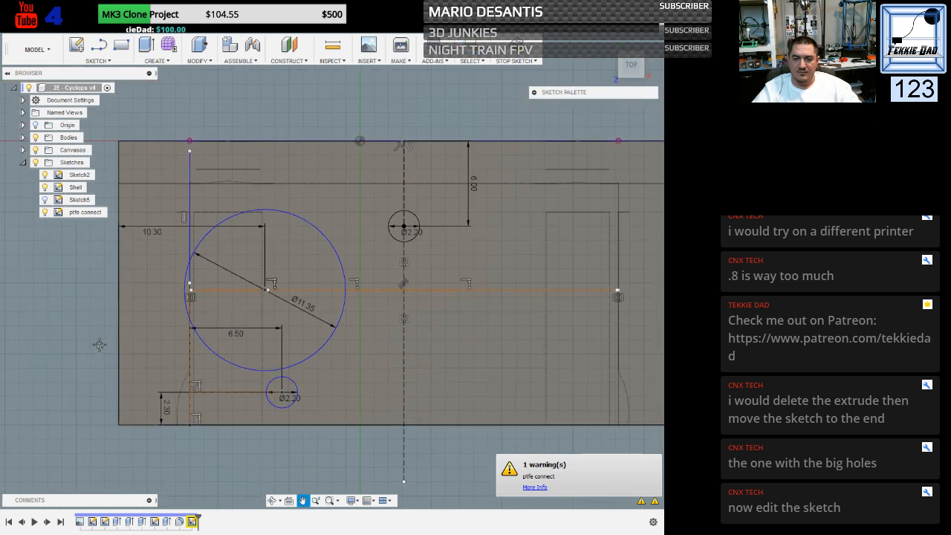
key("Escape")
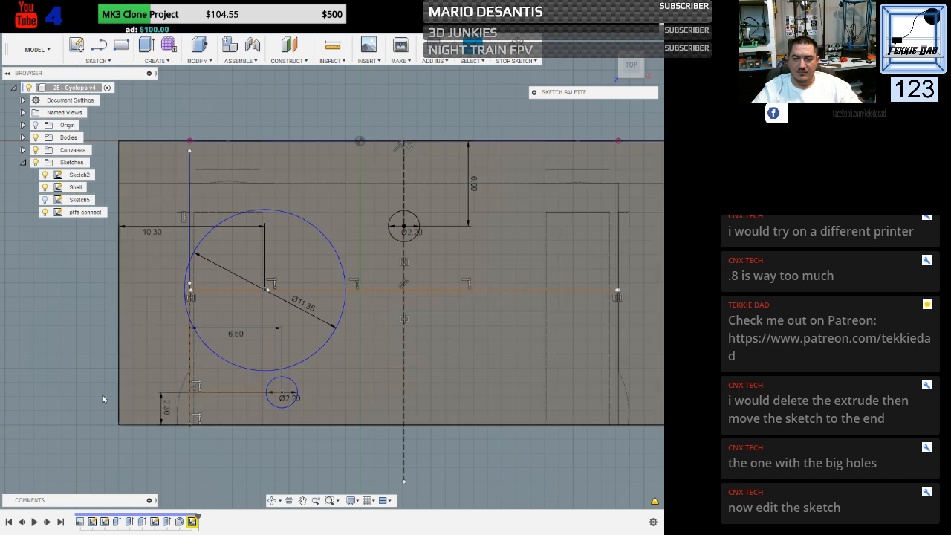
mouse_move(81, 419)
middle_mouse_down("shift")
mouse_move(77, 365)
mouse_move(75, 410)
middle_mouse_up("shift")
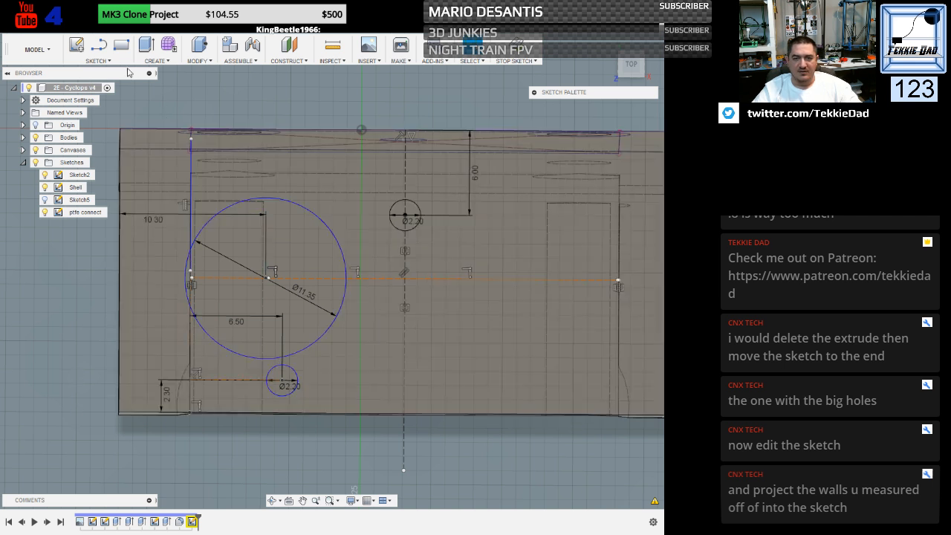
left_click(123, 65)
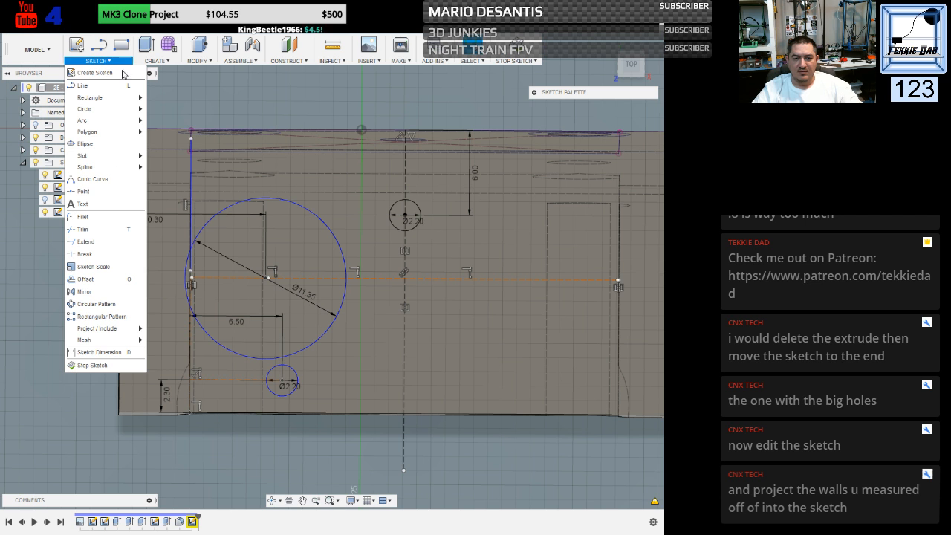
mouse_move(89, 330)
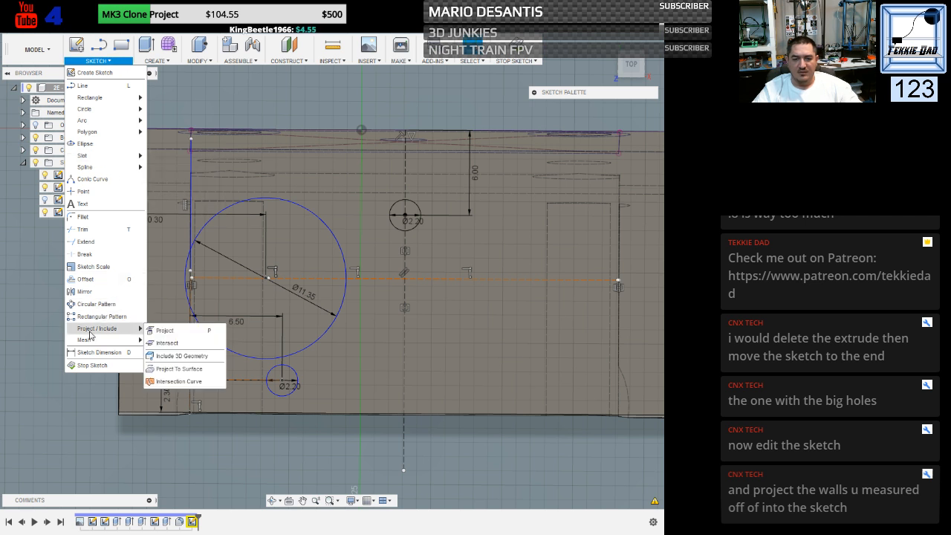
left_click(165, 331)
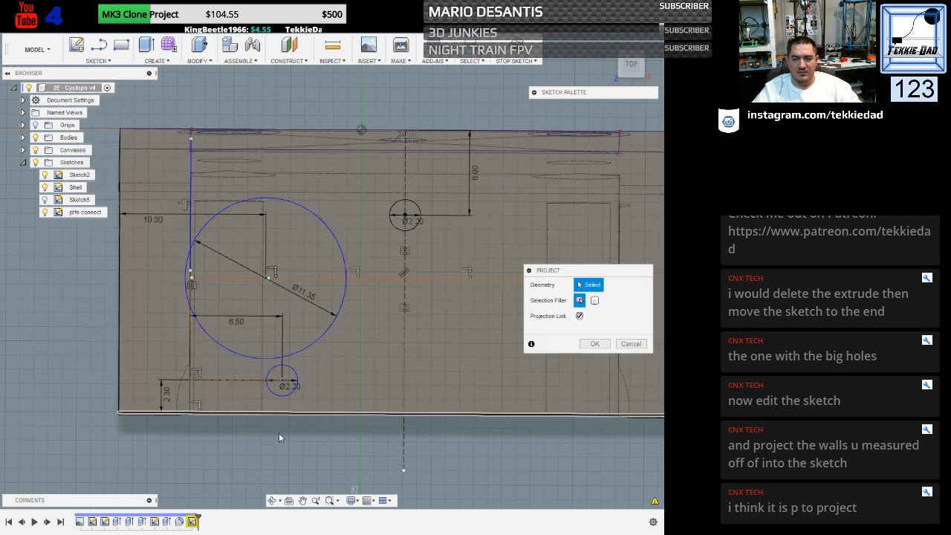
middle_click_drag(297, 456, 297, 408, "shift")
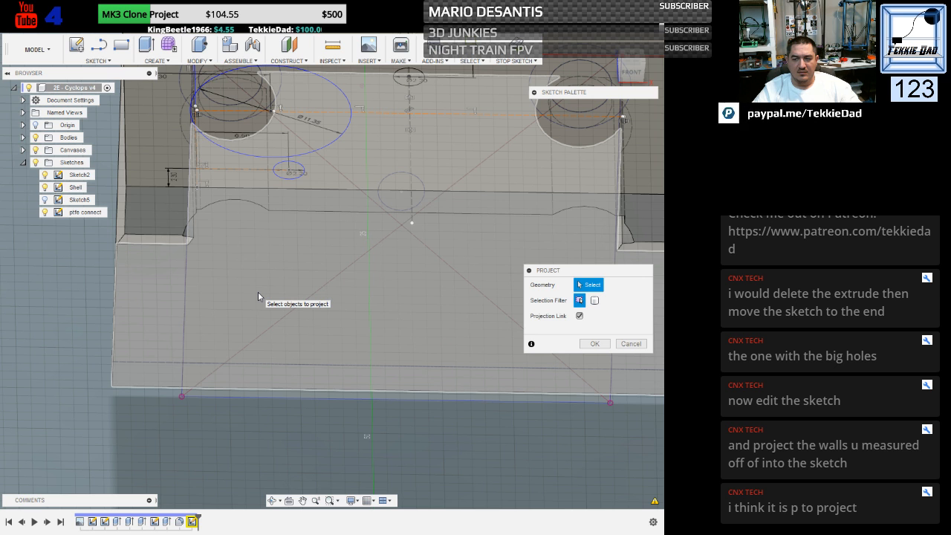
left_click(258, 296)
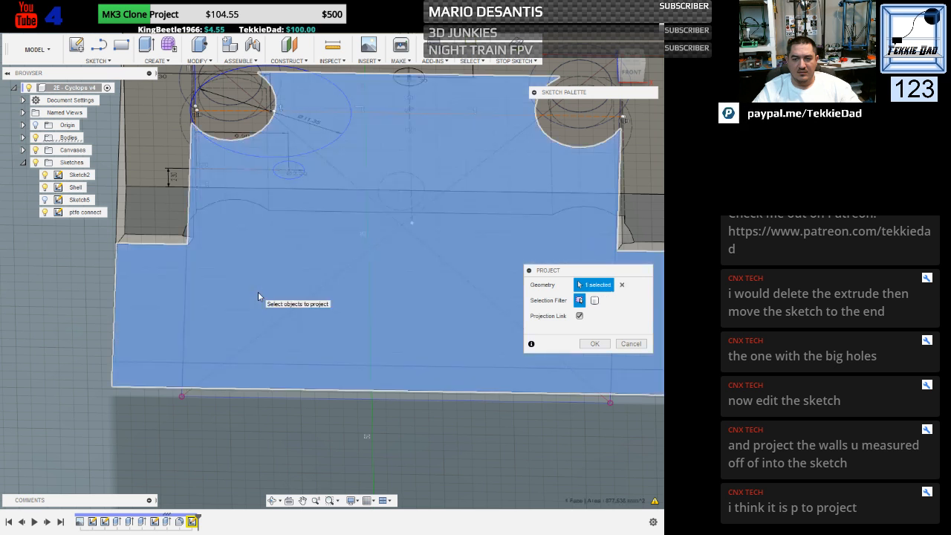
mouse_move(259, 441)
middle_mouse_down("shift")
mouse_move(256, 407)
mouse_move(291, 363)
middle_mouse_up("shift")
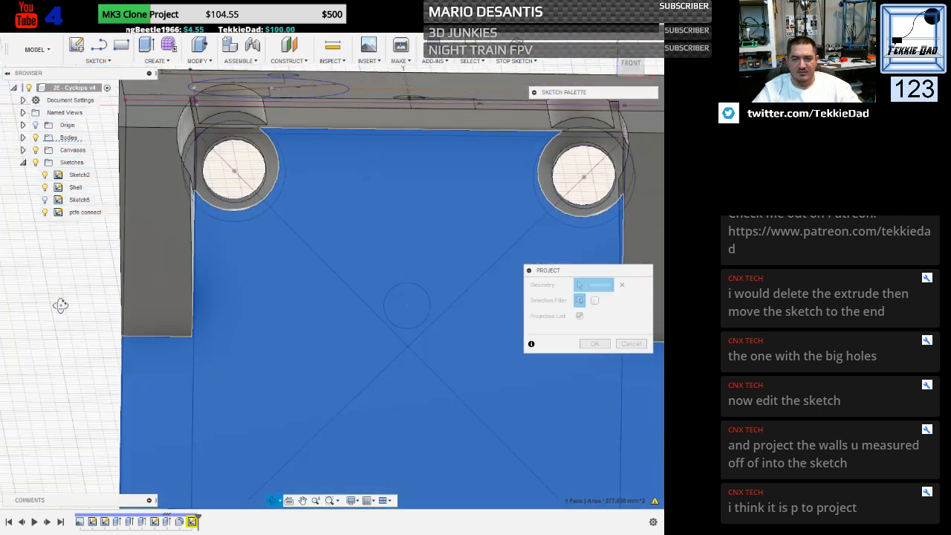
mouse_move(59, 304)
middle_mouse_down("shift")
mouse_move(57, 388)
mouse_move(61, 372)
middle_mouse_up("shift")
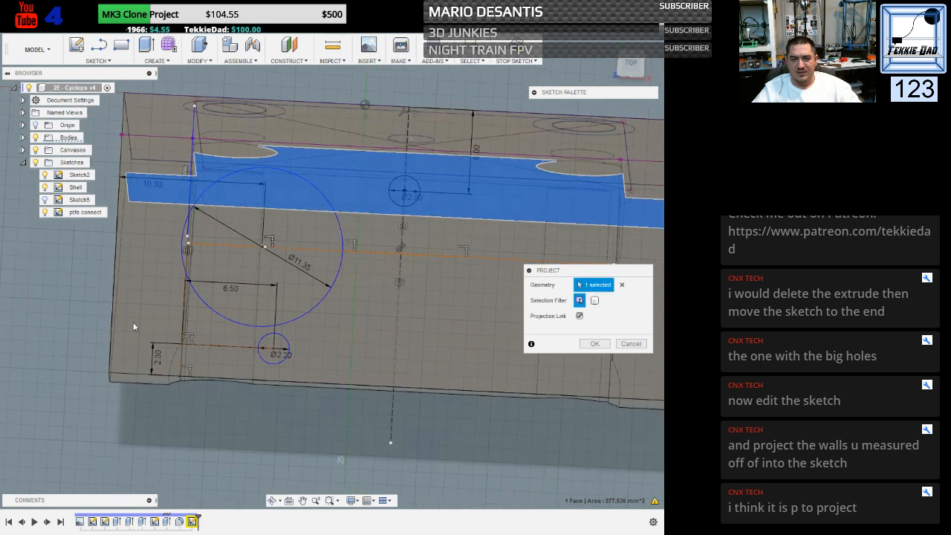
Try choosing the whole Body2 as projection geometry, and return the selection filter to specified entities.
left_click(595, 301)
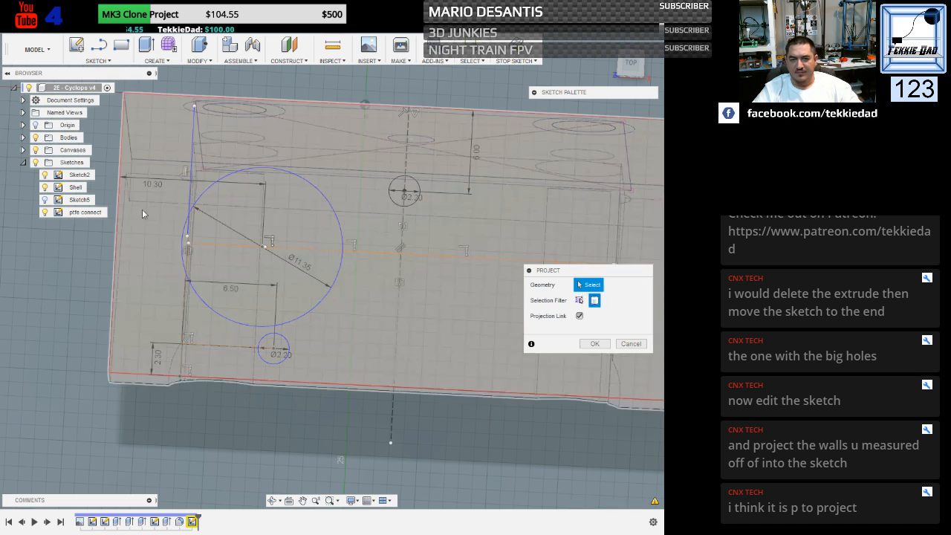
left_click(23, 138)
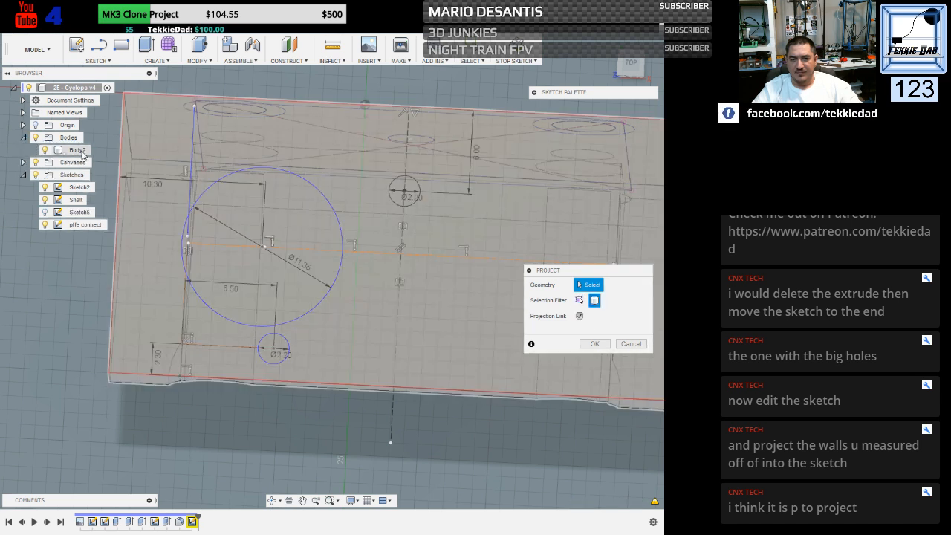
left_click(77, 150)
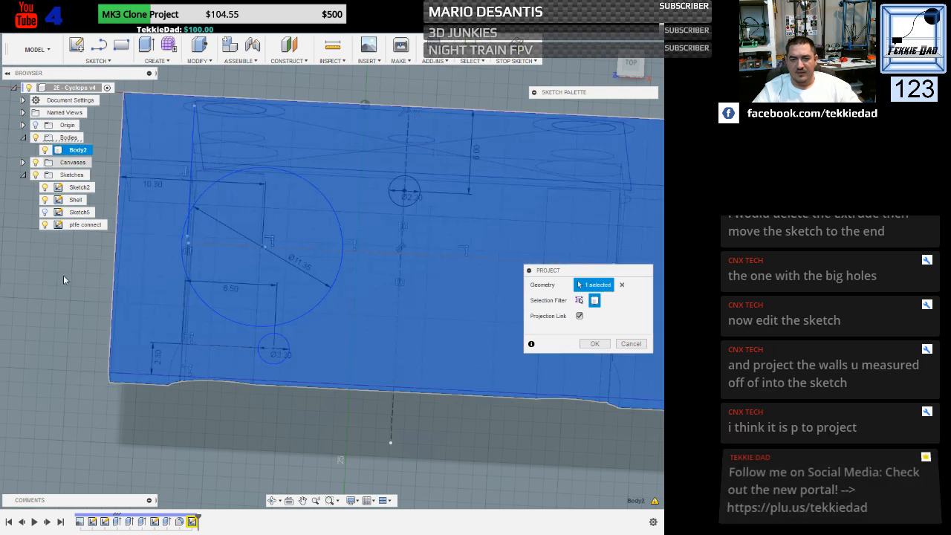
middle_click_drag(63, 276, 64, 446, "shift")
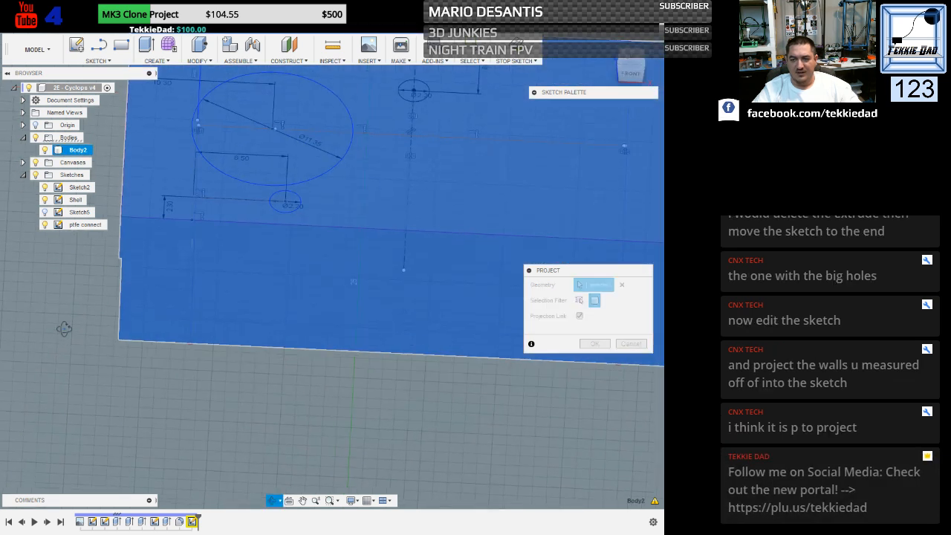
left_click(578, 302)
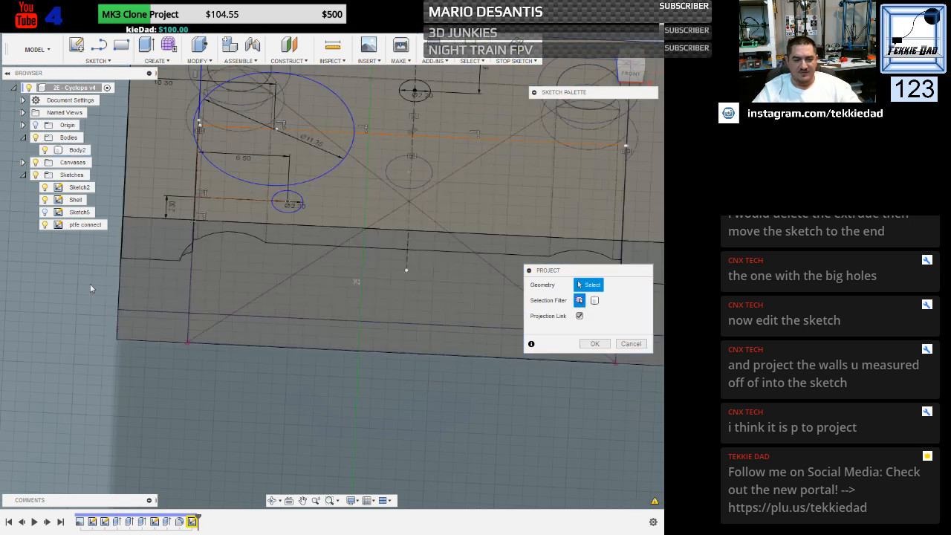
Try picking the block's large inner face as projection geometry while examining the block around its corner holes.
mouse_move(90, 285)
middle_mouse_down("shift")
mouse_move(83, 290)
mouse_move(93, 306)
mouse_move(99, 301)
middle_mouse_up("shift")
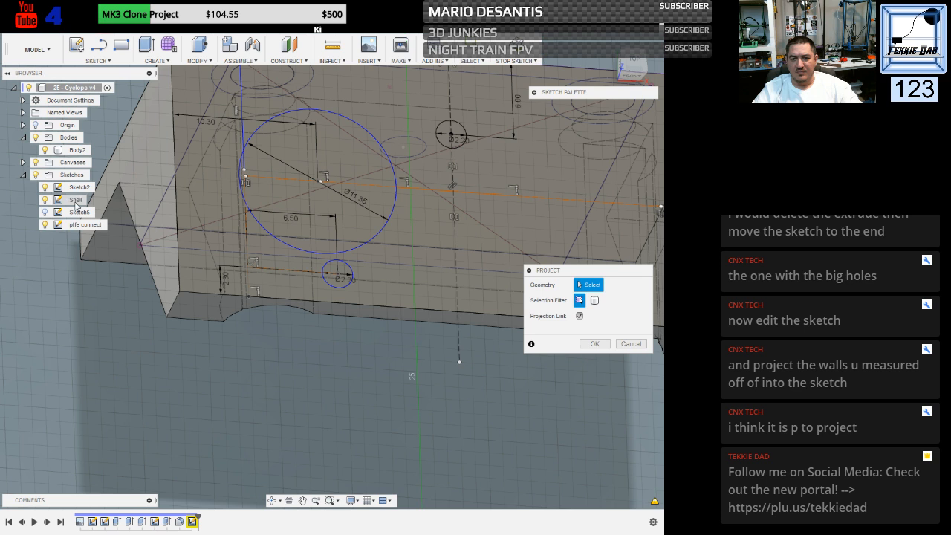
middle_click_drag(337, 395, 328, 358, "shift")
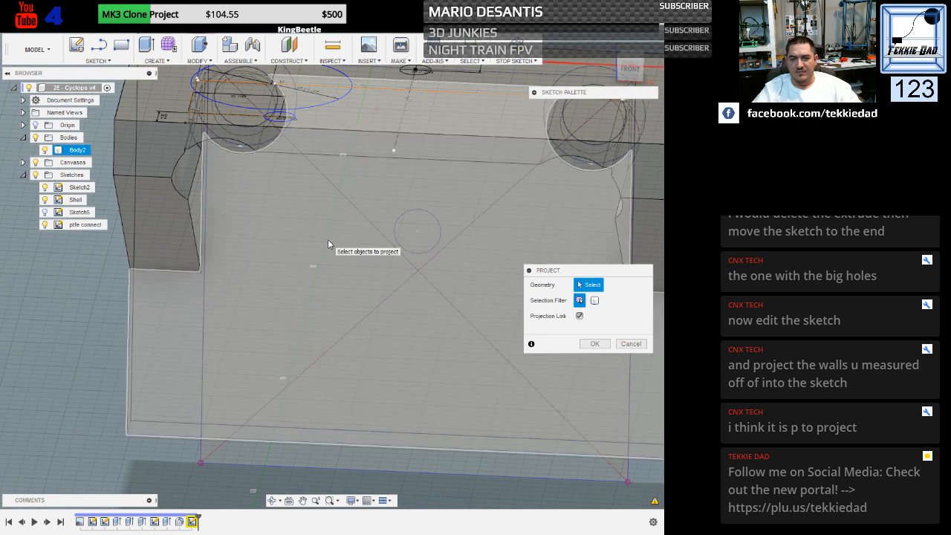
left_click(328, 239)
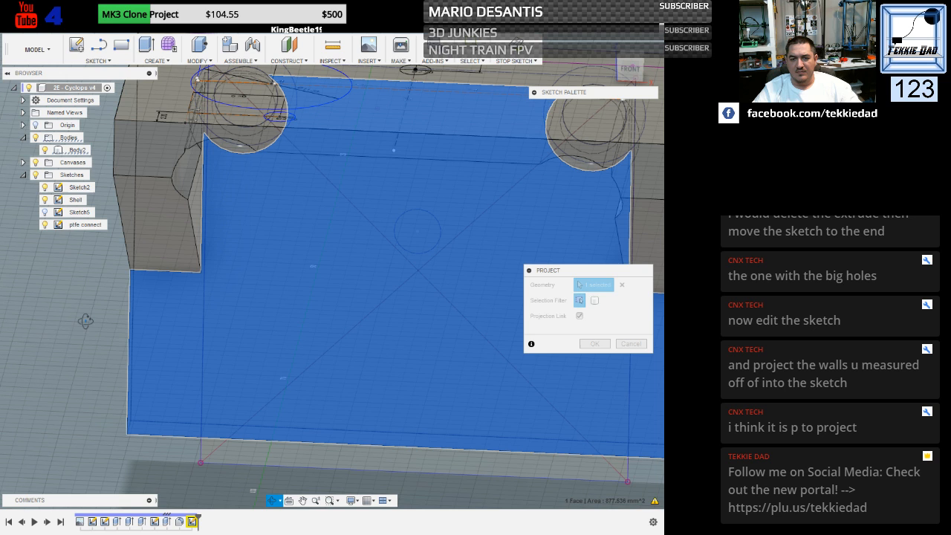
middle_click_drag(89, 320, 83, 355, "shift")
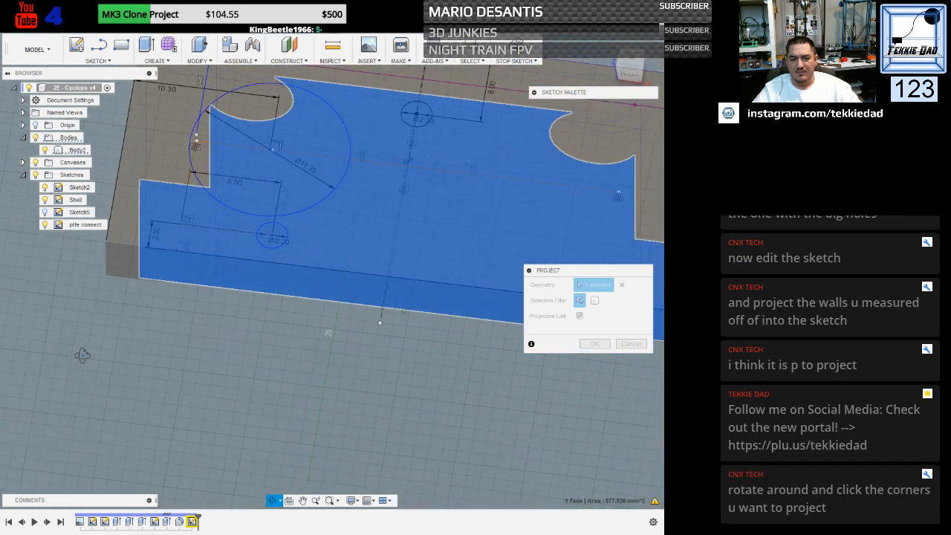
middle_click_drag(81, 355, 104, 360, "shift")
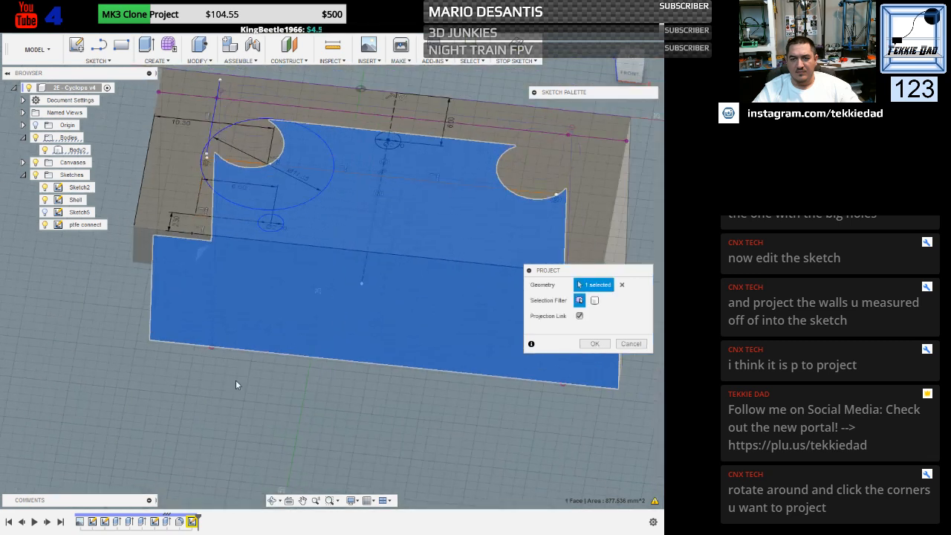
middle_click_drag(242, 386, 254, 281, "shift")
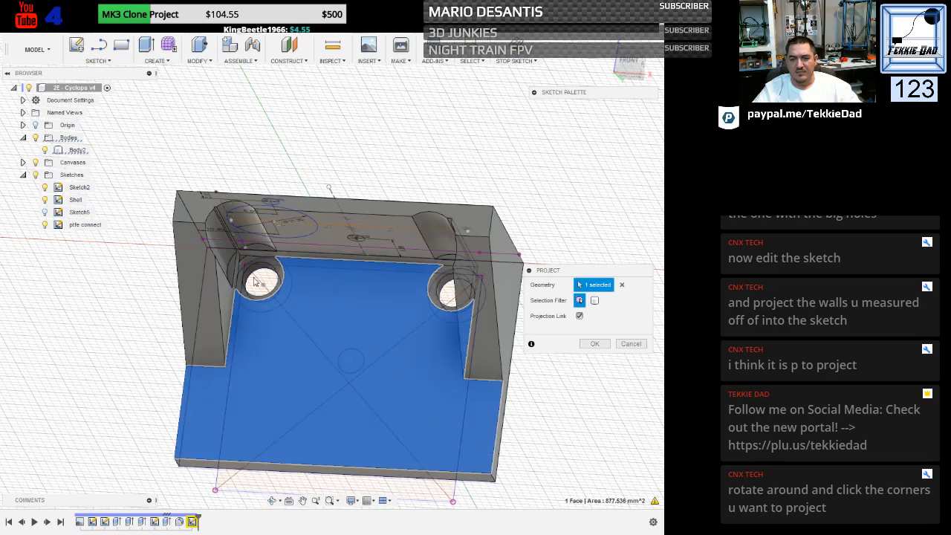
Project the two Shell sketch corner points beside the holes into the ptfe connect sketch, leaving out the large face.
left_click(249, 268)
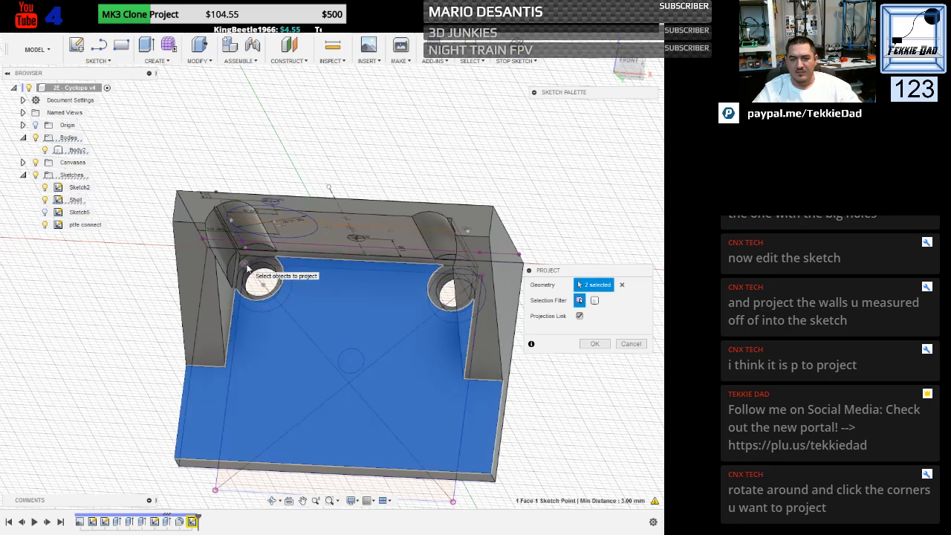
left_click(351, 303)
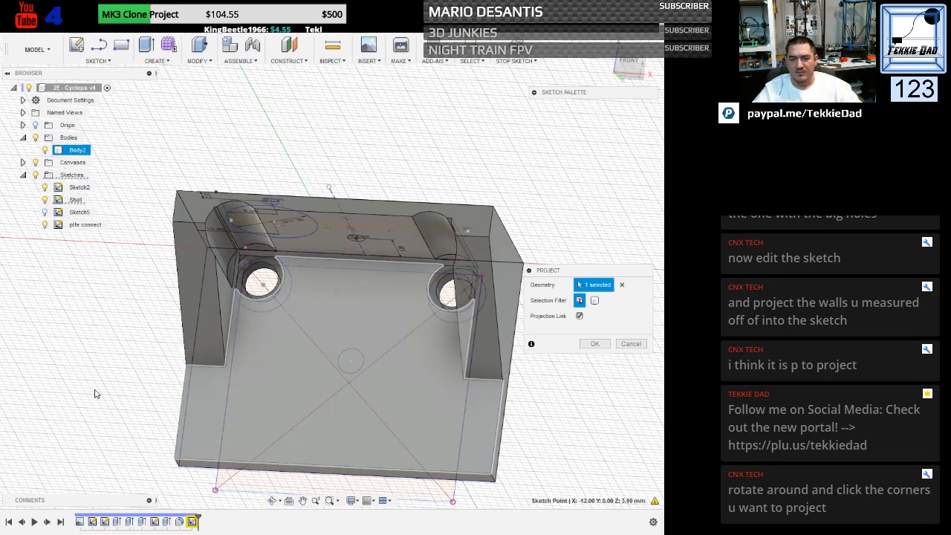
middle_click_drag(95, 394, 106, 391, "shift")
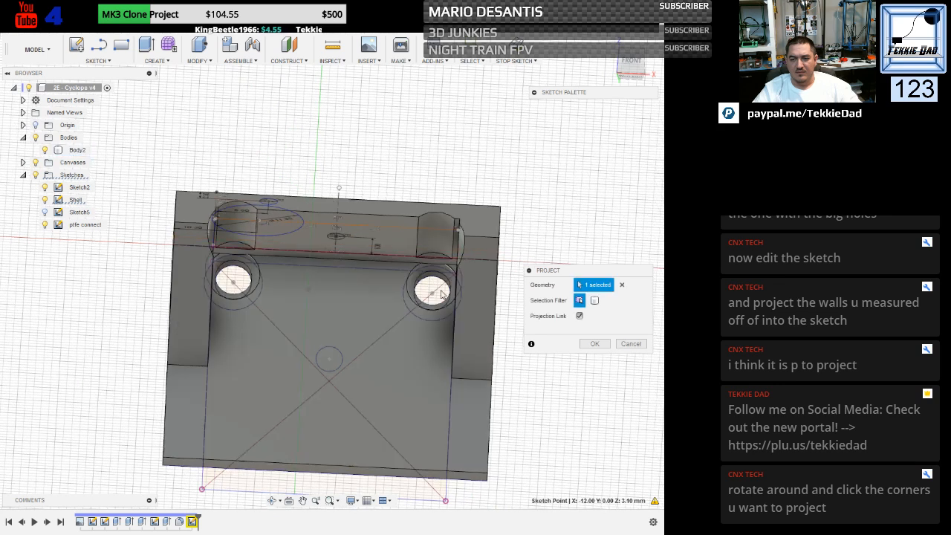
left_click(456, 277)
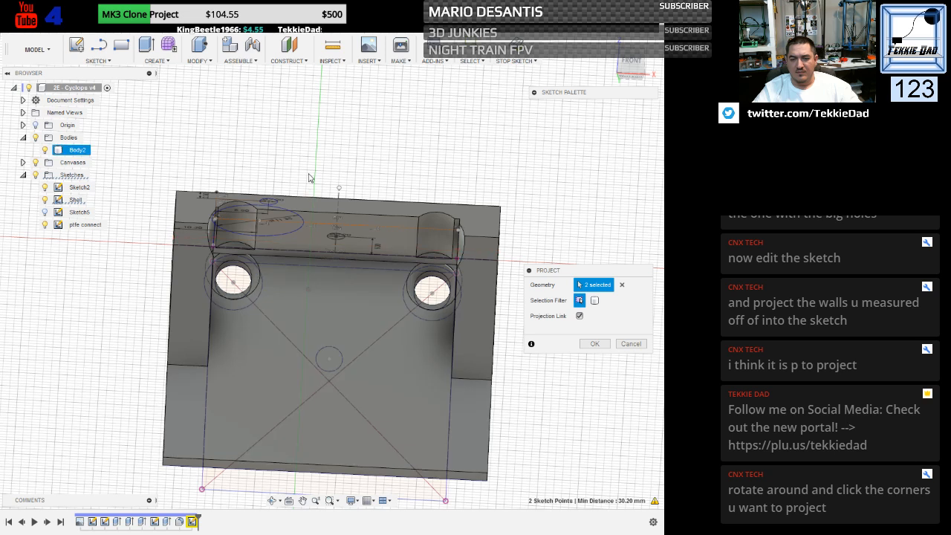
middle_click_drag(308, 136, 293, 216, "shift")
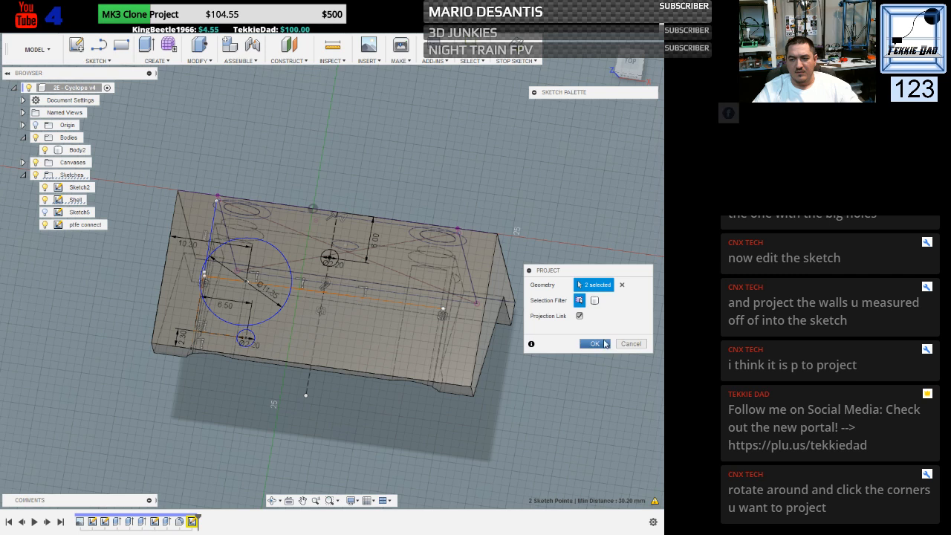
left_click(595, 346)
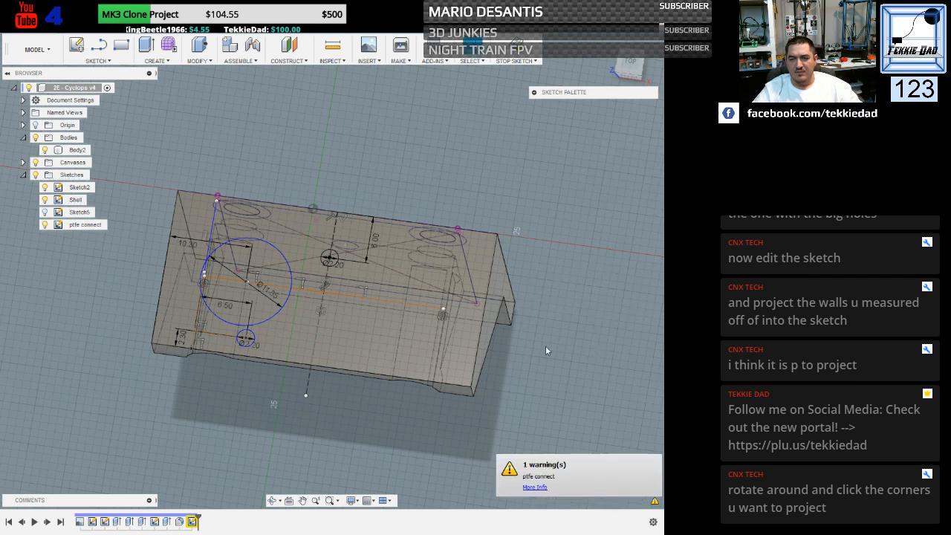
Delete the 10.30 mm dimension between the block's side edge and the large circle's centre.
scroll(304, 313, "up", 3)
left_click(631, 66)
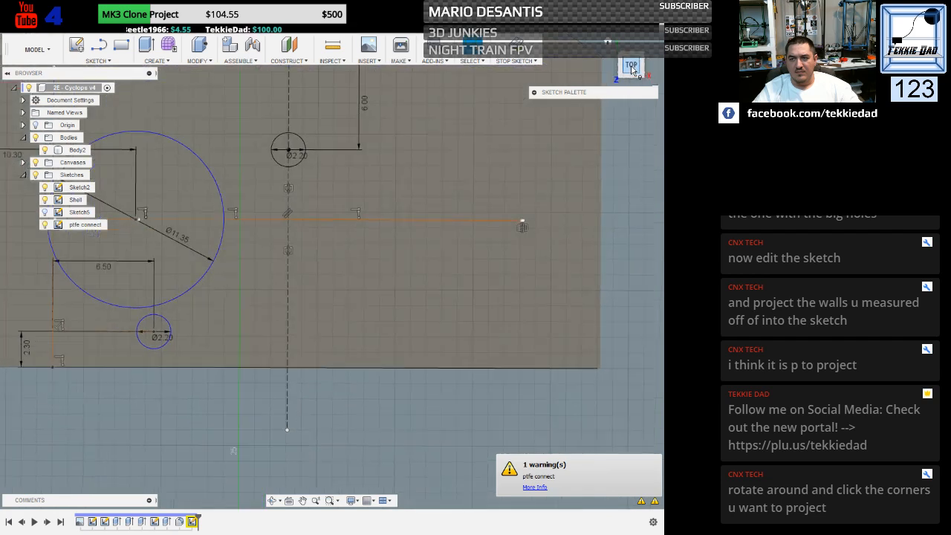
left_click(302, 501)
mouse_move(269, 240)
left_mouse_down()
mouse_move(344, 368)
mouse_move(400, 342)
left_mouse_up()
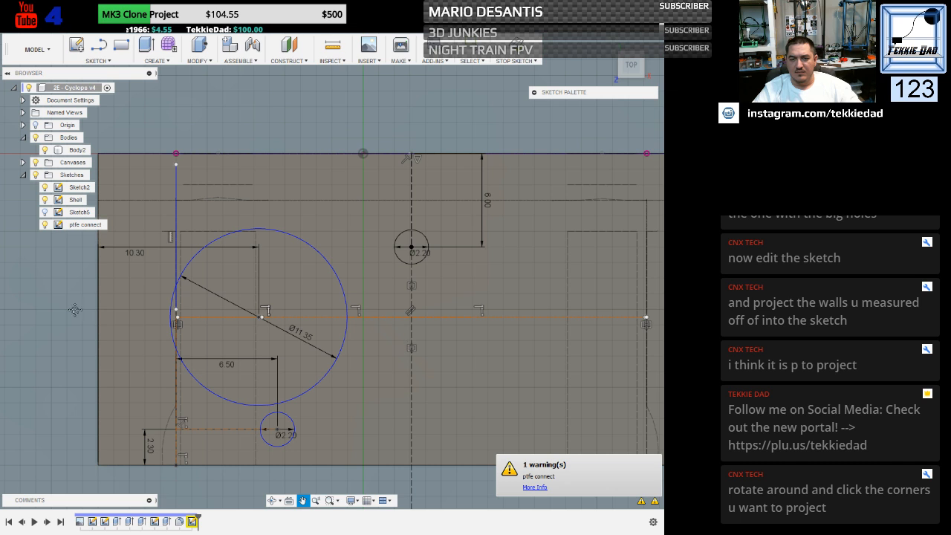
mouse_move(76, 310)
middle_mouse_down("shift")
mouse_move(87, 346)
mouse_move(96, 347)
mouse_move(84, 361)
middle_mouse_up("shift")
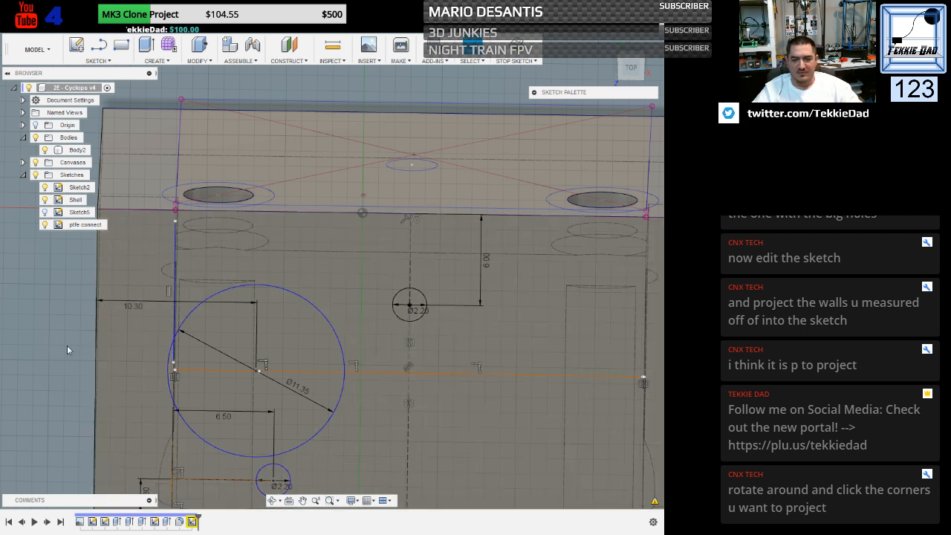
middle_click_drag(67, 345, 70, 365, "shift")
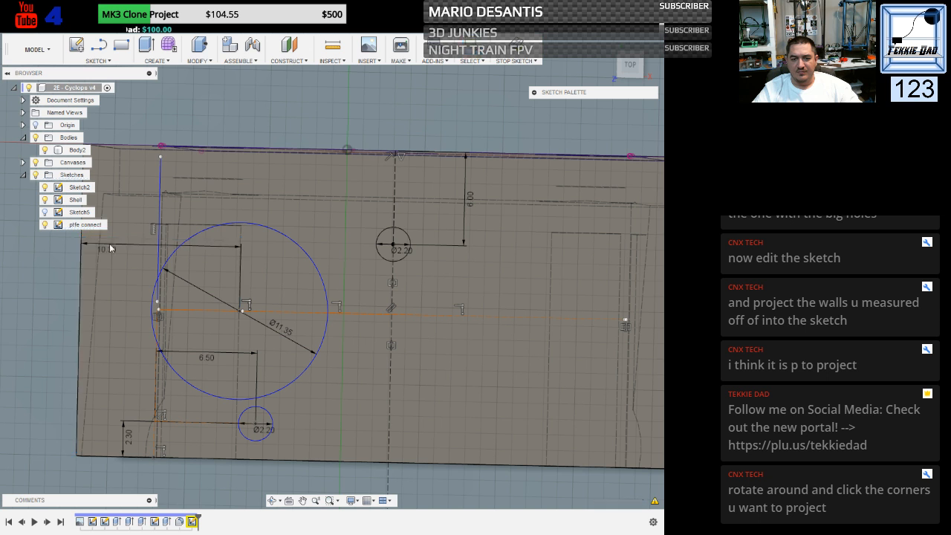
double_click(115, 252)
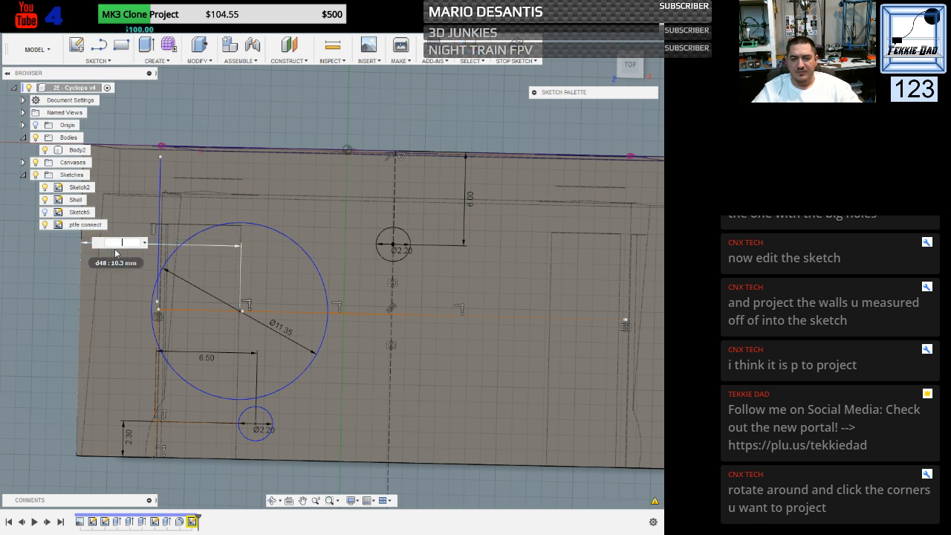
key("Escape")
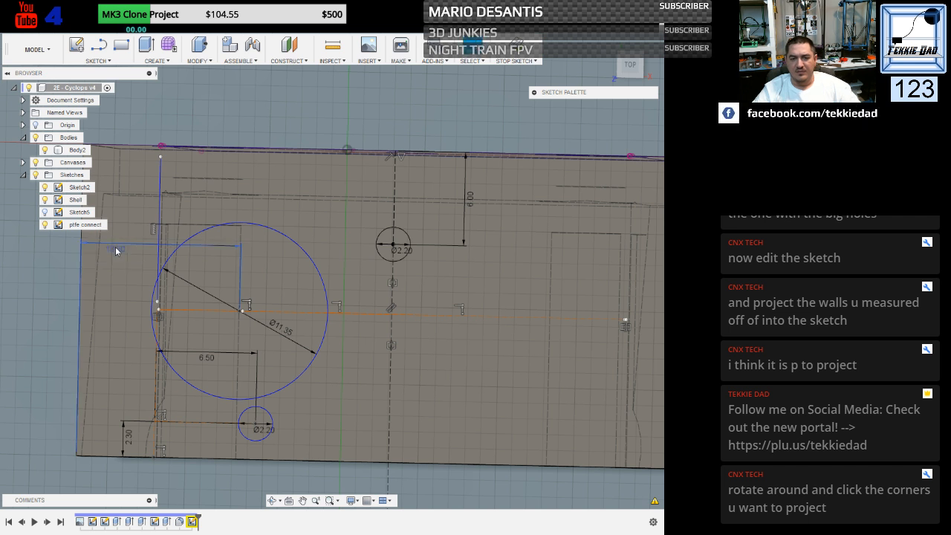
key("Delete")
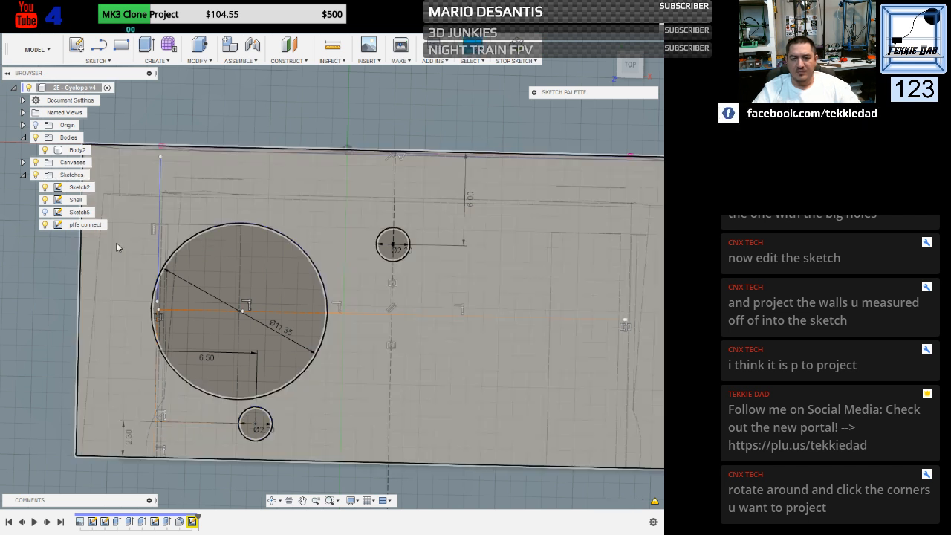
left_click(117, 297)
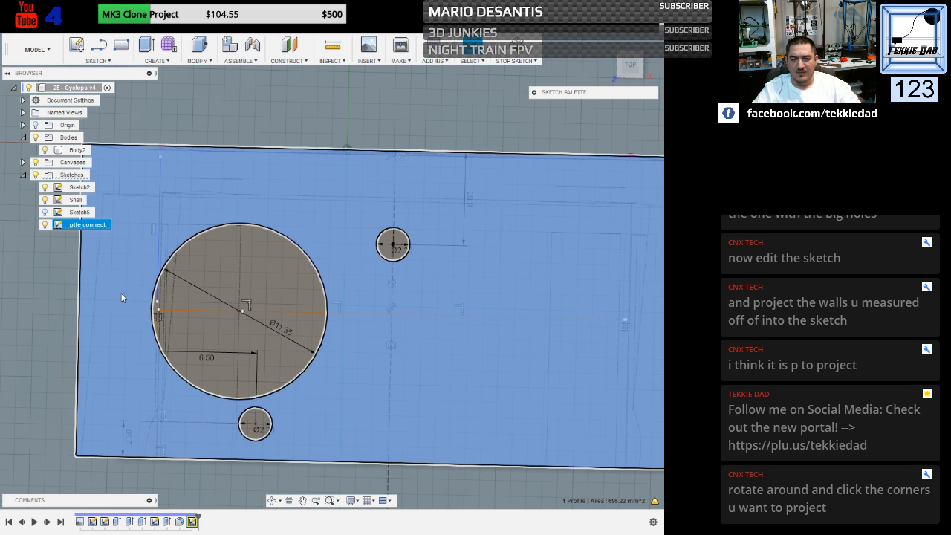
left_click(35, 290)
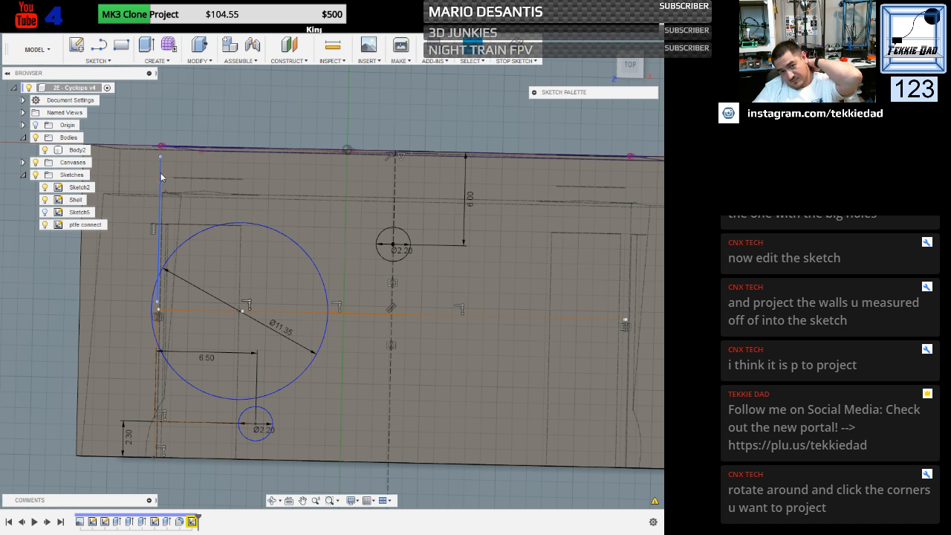
Dimension the large circle's centre 5.3 mm from the vertical sketch line beside it.
left_click(161, 177)
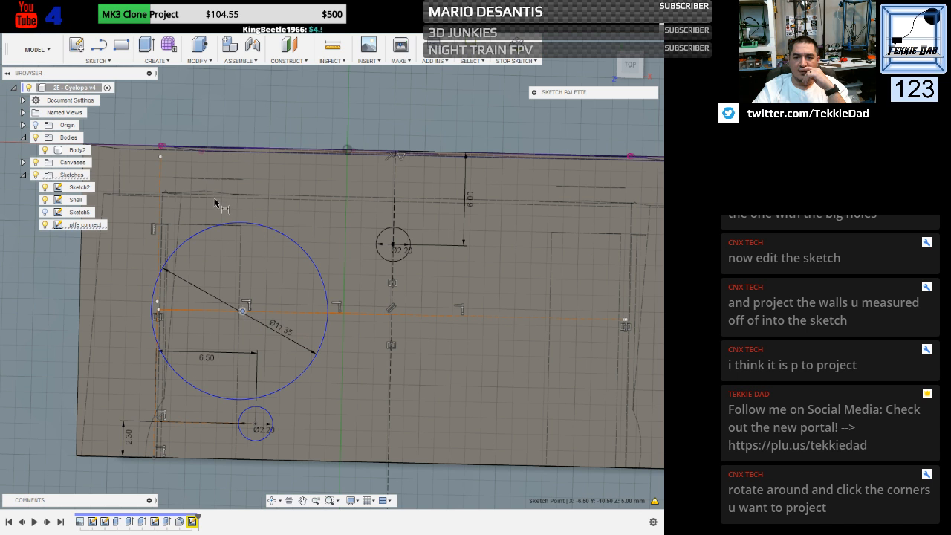
left_click(161, 180)
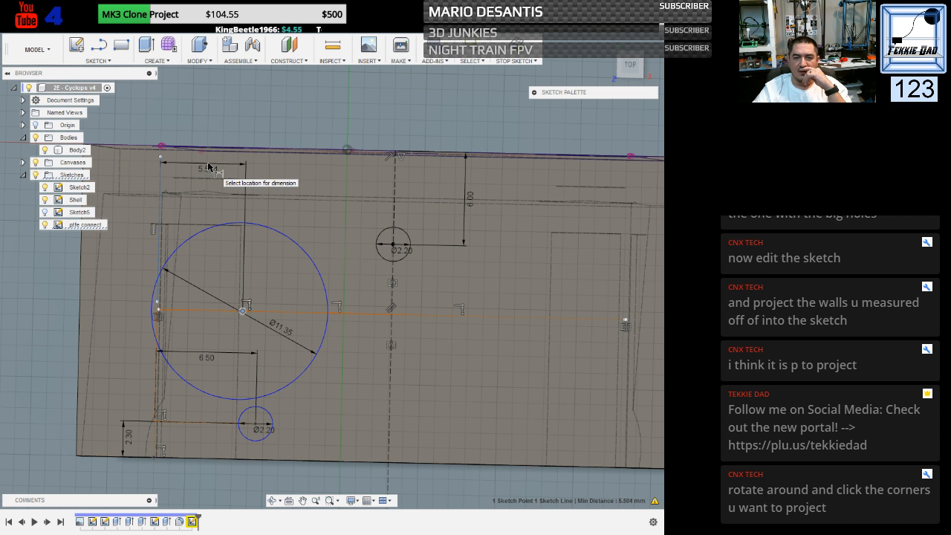
left_click(212, 164)
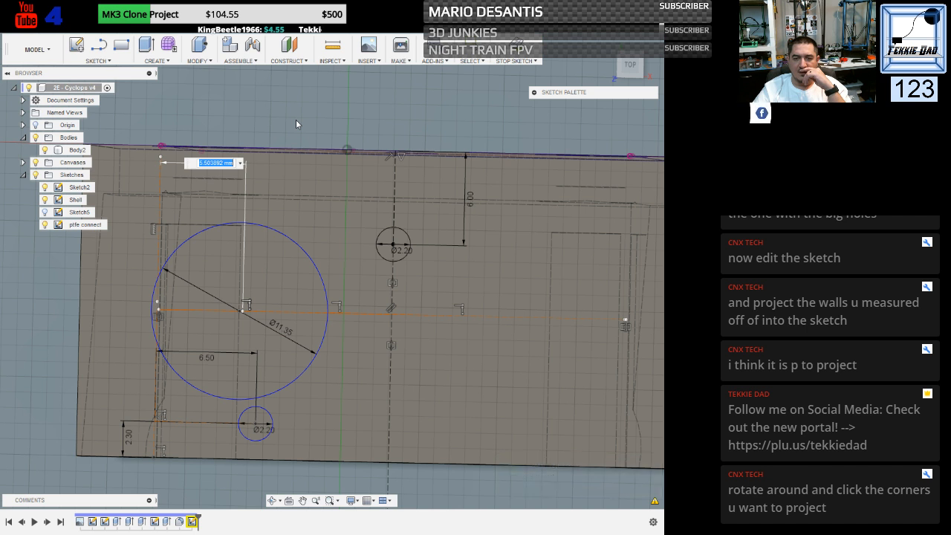
type("5.3")
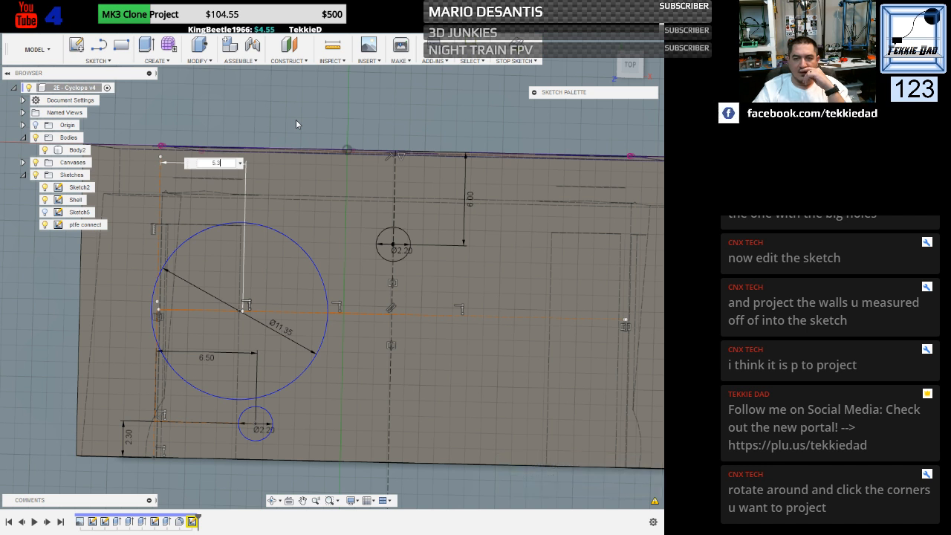
key("Return")
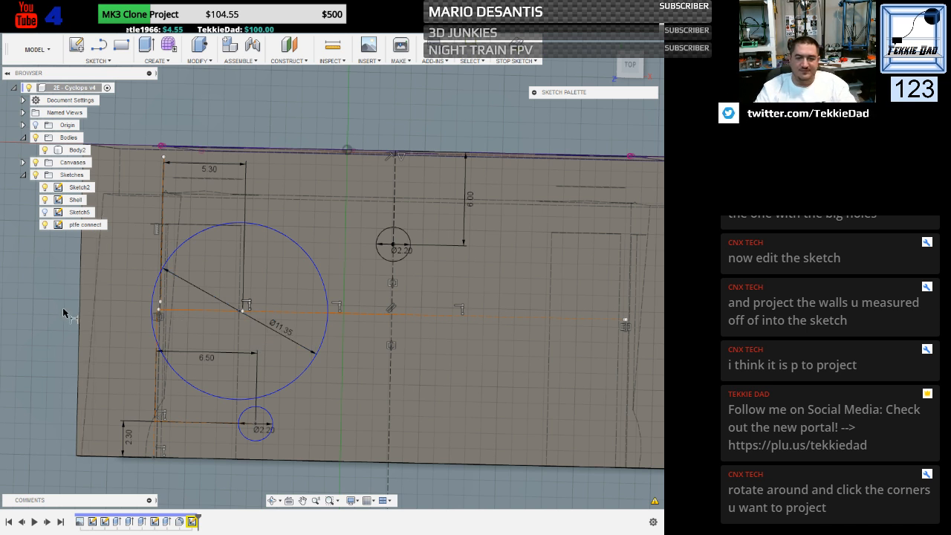
key("Escape")
Delete the 5.30 mm dimension between the vertical sketch line and the large circle's centre.
middle_click_drag(60, 295, 63, 295, "shift")
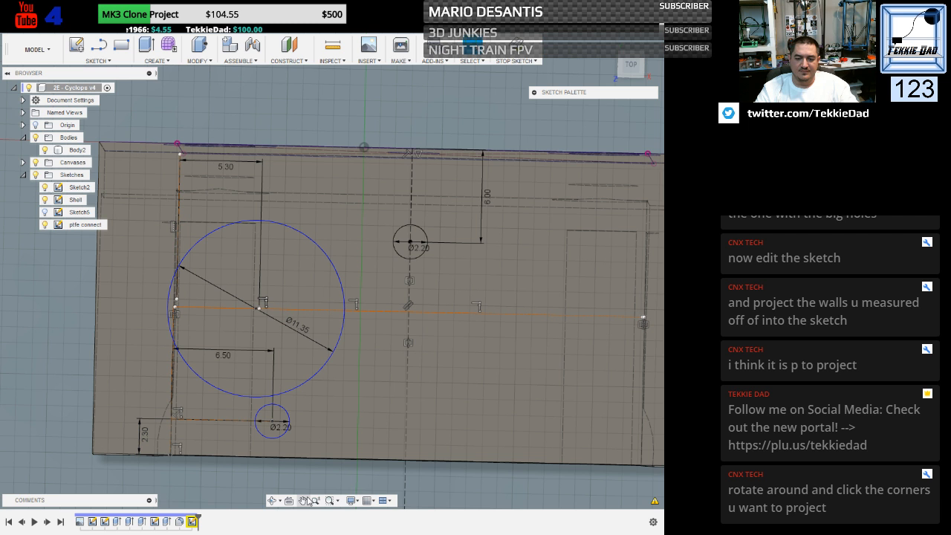
left_click(303, 500)
left_click_drag(268, 391, 397, 377)
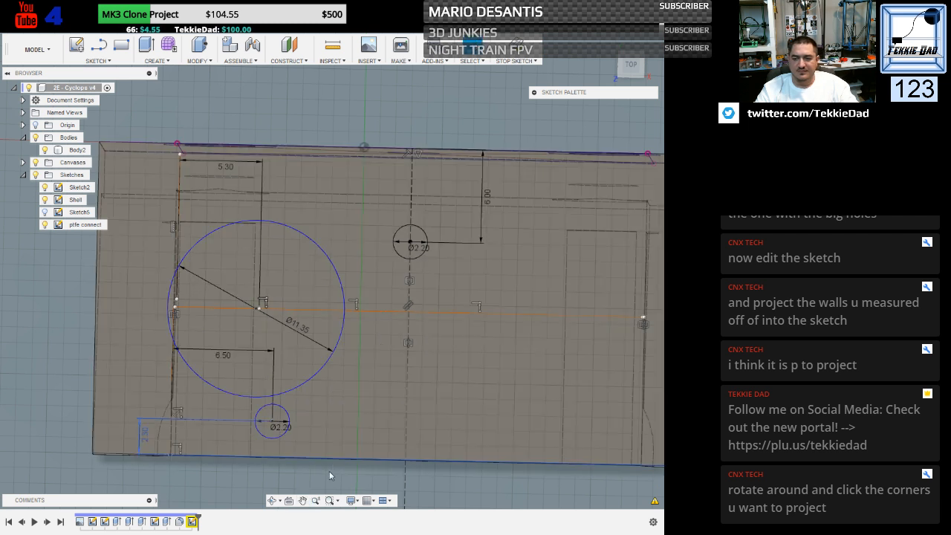
left_click(303, 501)
left_click_drag(340, 476, 403, 458)
scroll(389, 362, "down", 3)
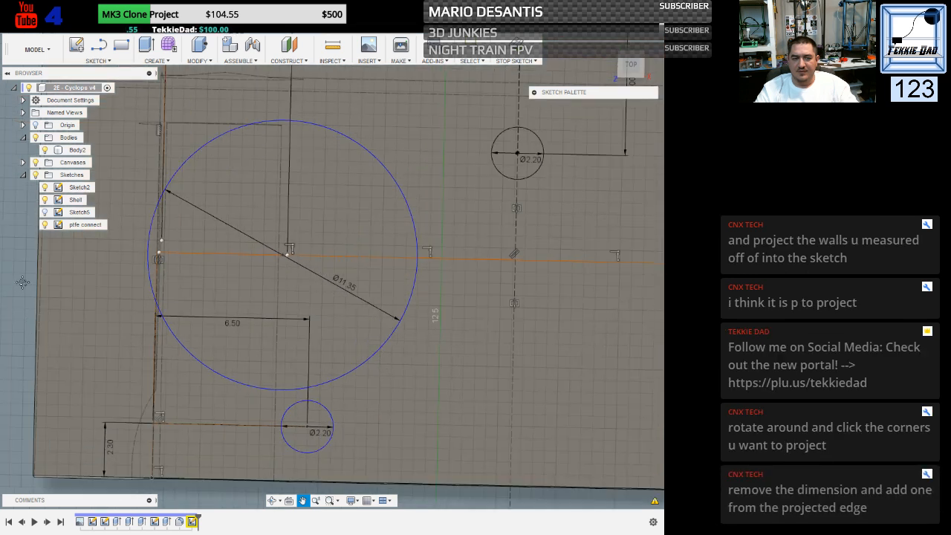
key("Escape")
middle_click_drag(25, 269, 21, 315, "shift")
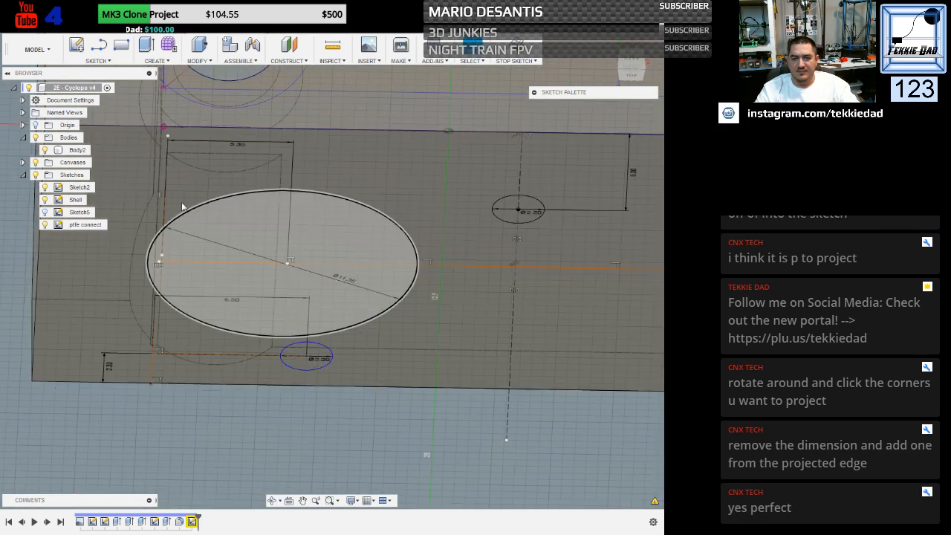
key("d")
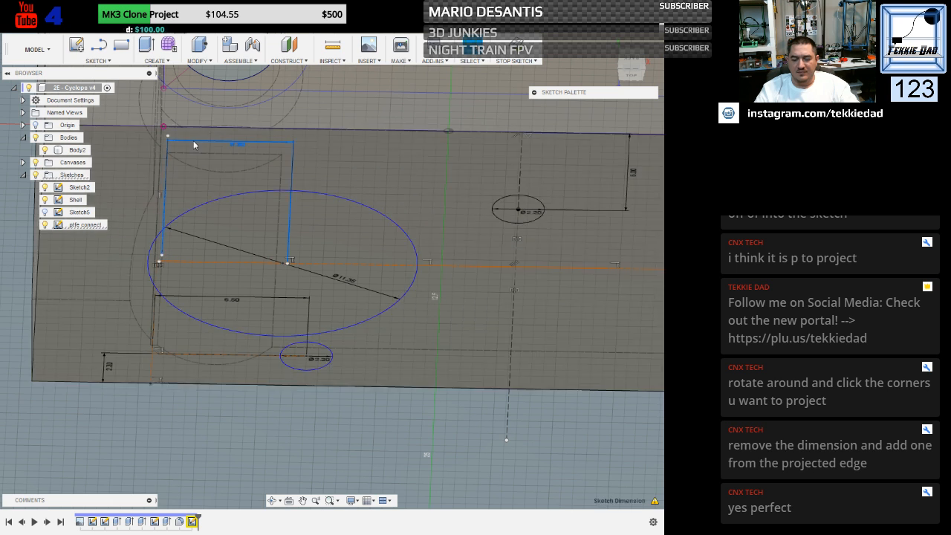
key("Delete")
Delete the vertical sketch line running beside the large circle in the ptfe connect sketch.
scroll(167, 169, "up", 4)
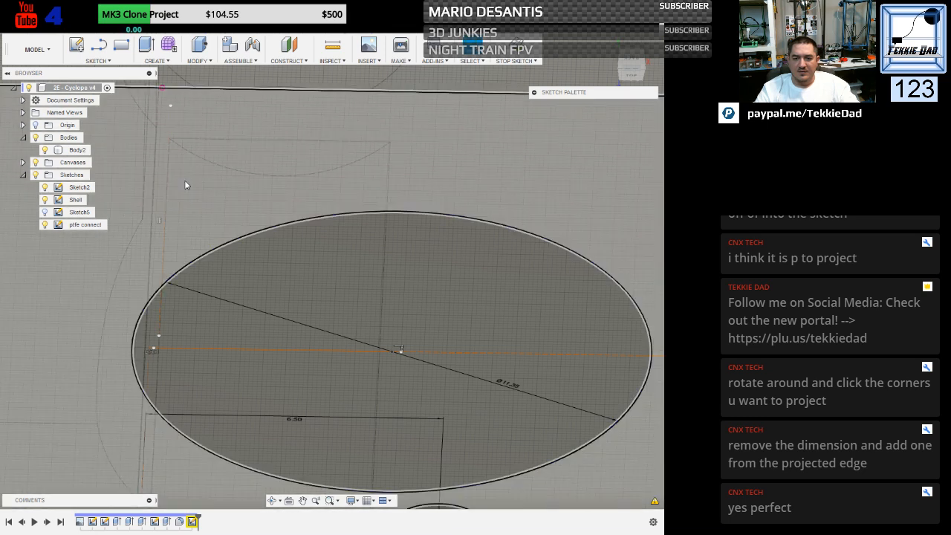
middle_click_drag(186, 169, 191, 136, "shift")
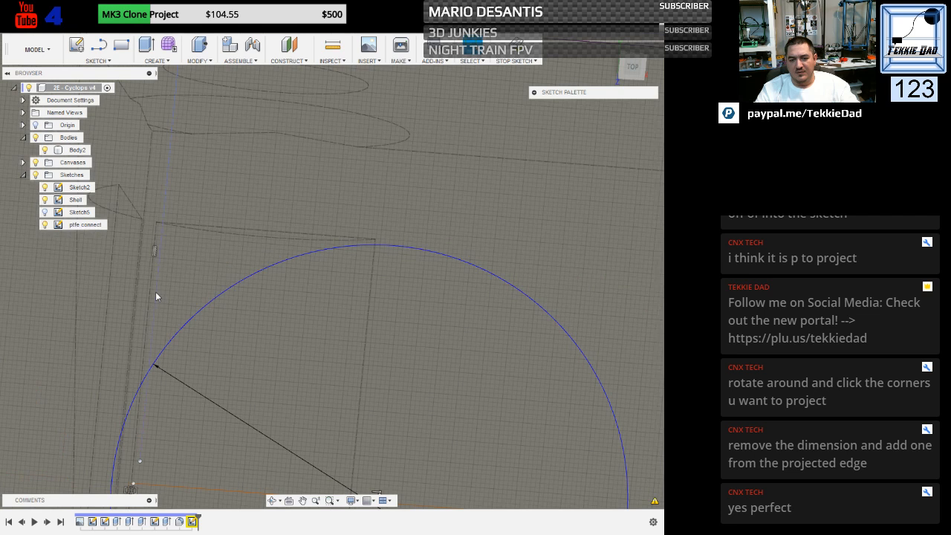
left_click(156, 296)
key("Delete")
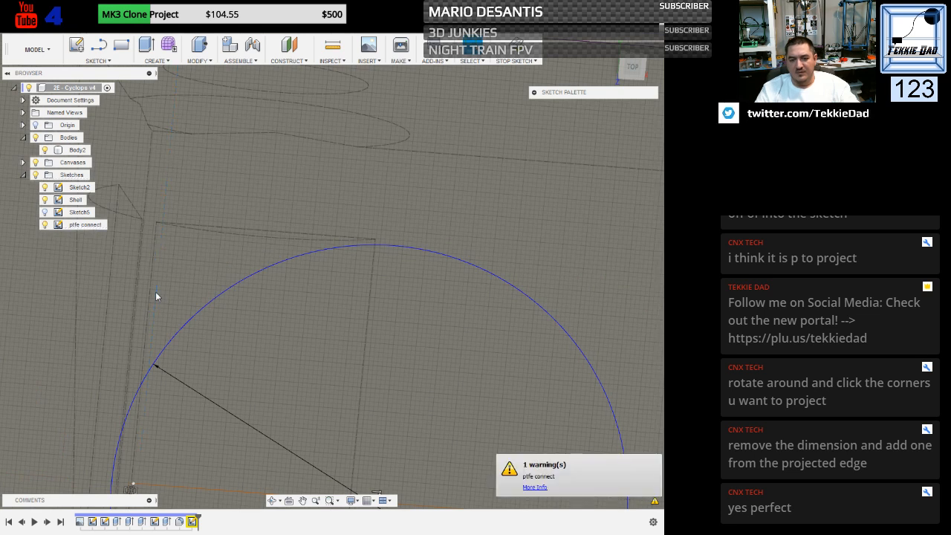
scroll(254, 180, "down", 5)
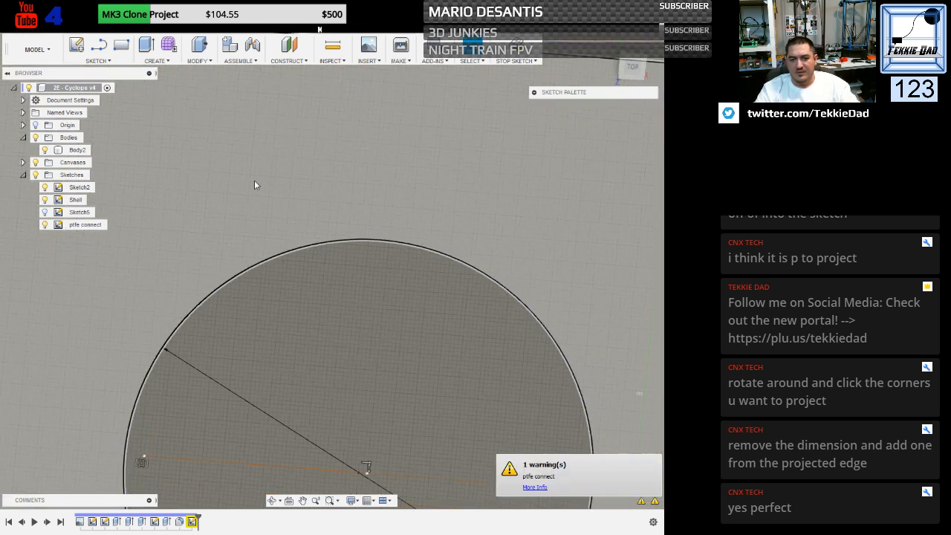
Dimension the large circle's centre 5.3 mm horizontally from the block's 17 mm vertical inner edge.
mouse_move(254, 185)
middle_mouse_down("shift")
mouse_move(240, 149)
mouse_move(259, 149)
mouse_move(231, 146)
mouse_move(290, 135)
middle_mouse_up("shift")
left_click(630, 62)
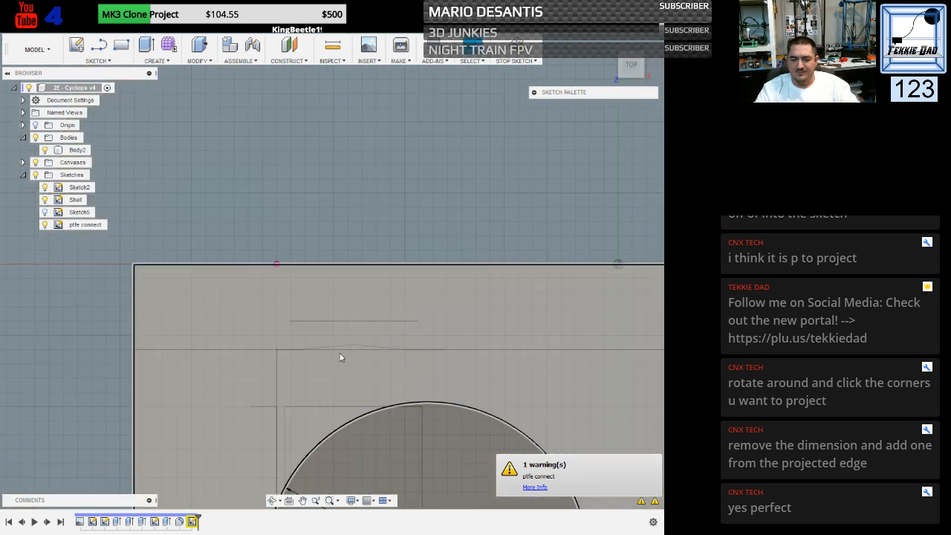
left_click(302, 500)
left_click_drag(84, 401, 80, 307)
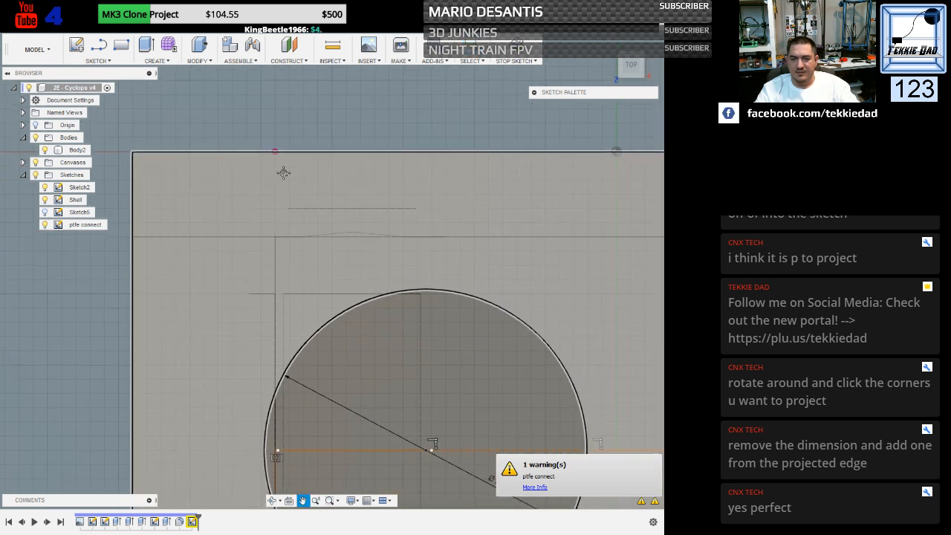
key("Escape")
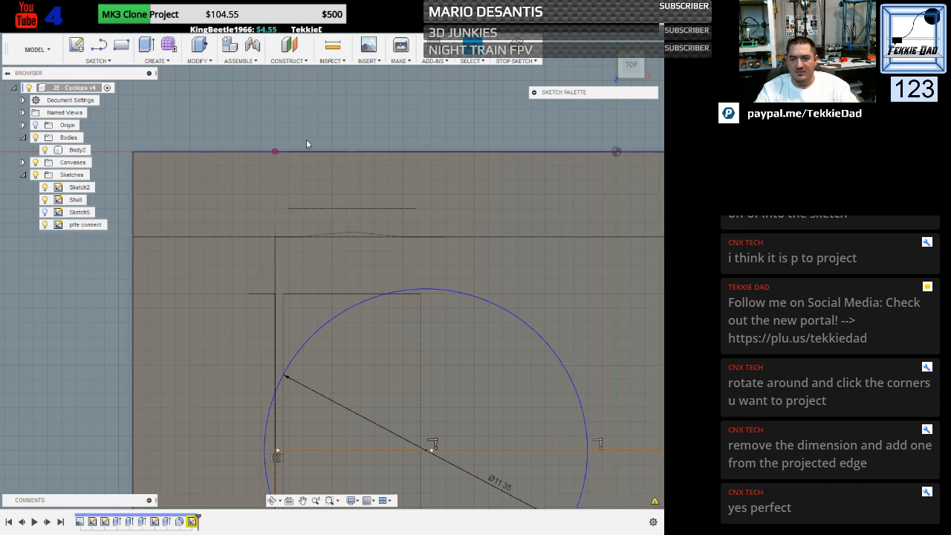
left_click(307, 228)
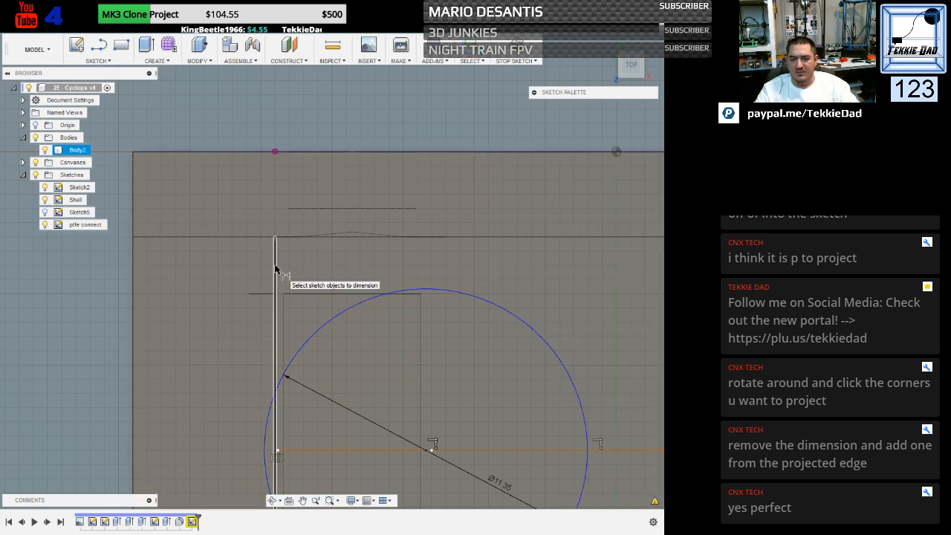
left_click(275, 270)
left_click(280, 267)
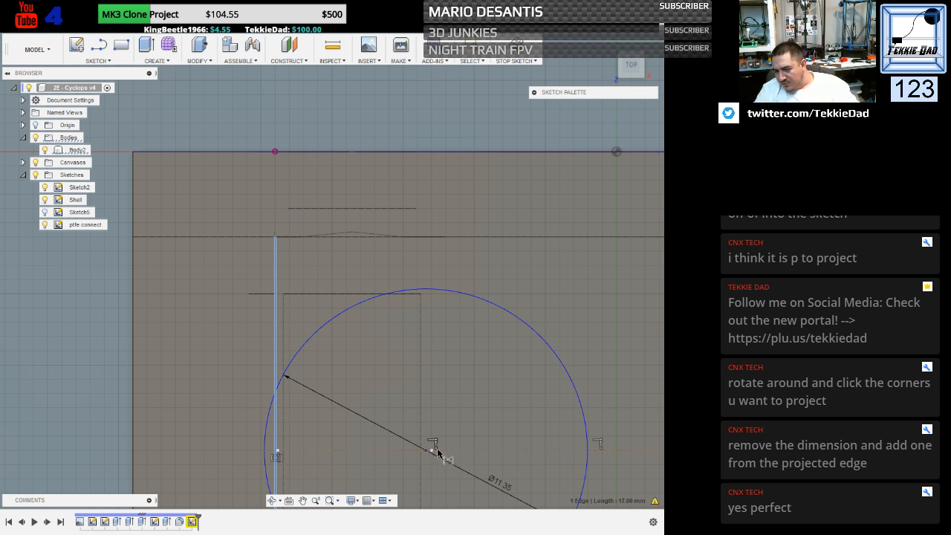
left_click(426, 451)
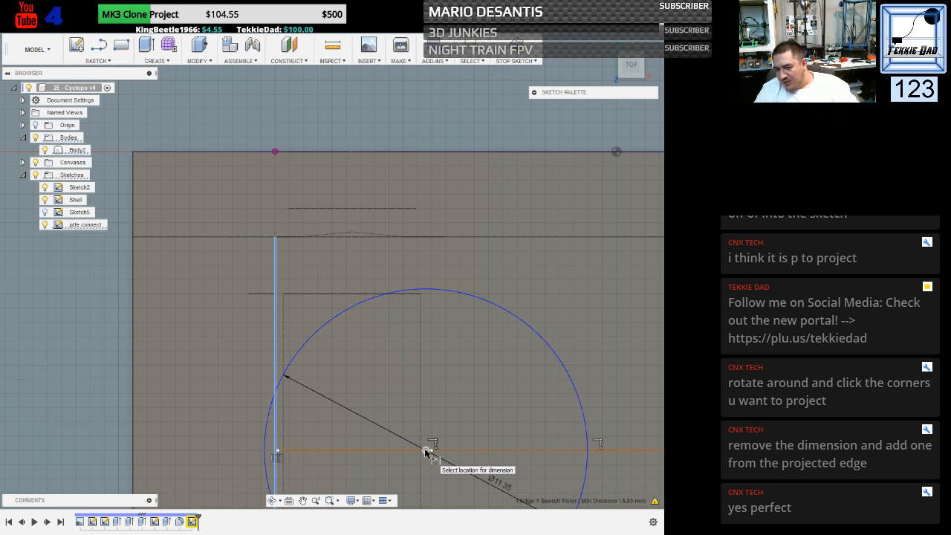
left_click(393, 257)
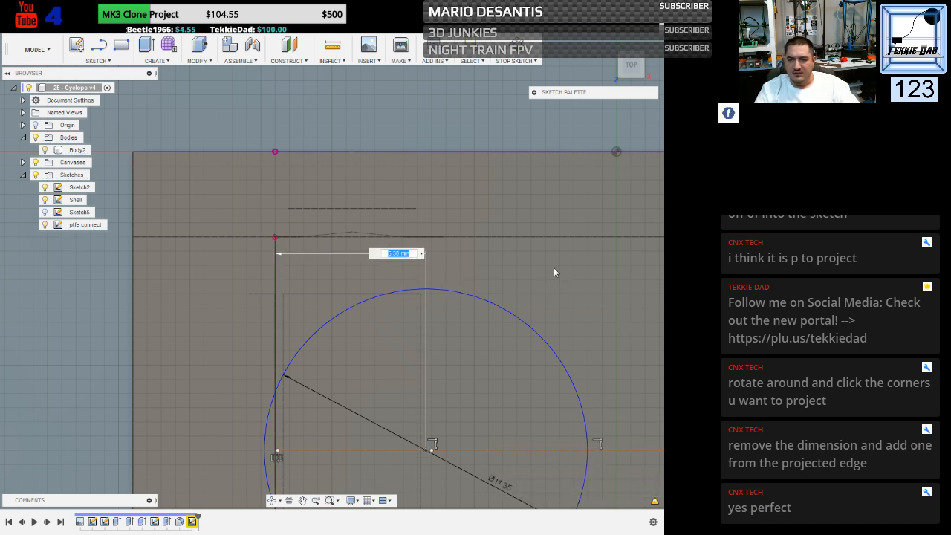
key("Return")
Set the horizontal distance between the vertical inner edge and the large circle's centre to 6.5 mm.
scroll(554, 272, "down", 1)
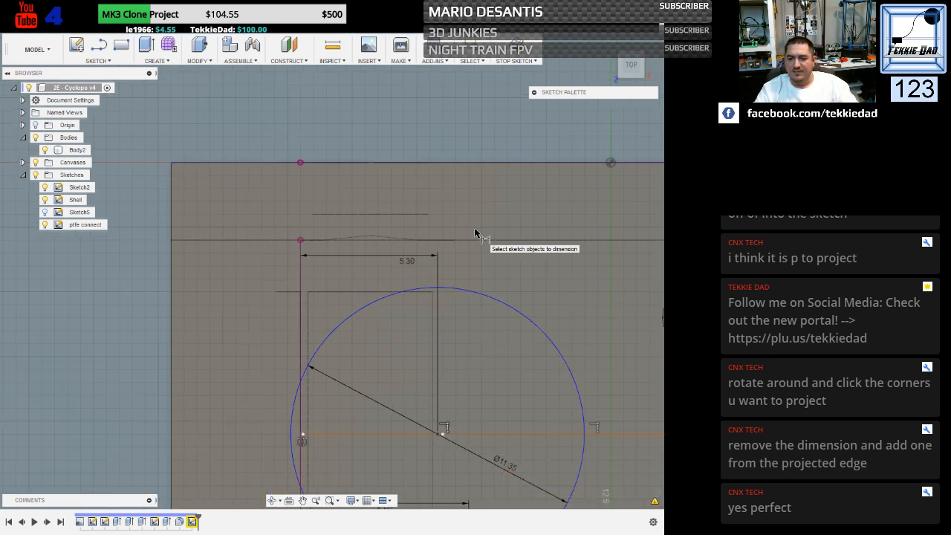
left_click(303, 503)
mouse_move(602, 380)
left_mouse_down()
mouse_move(565, 310)
mouse_move(520, 278)
left_mouse_up()
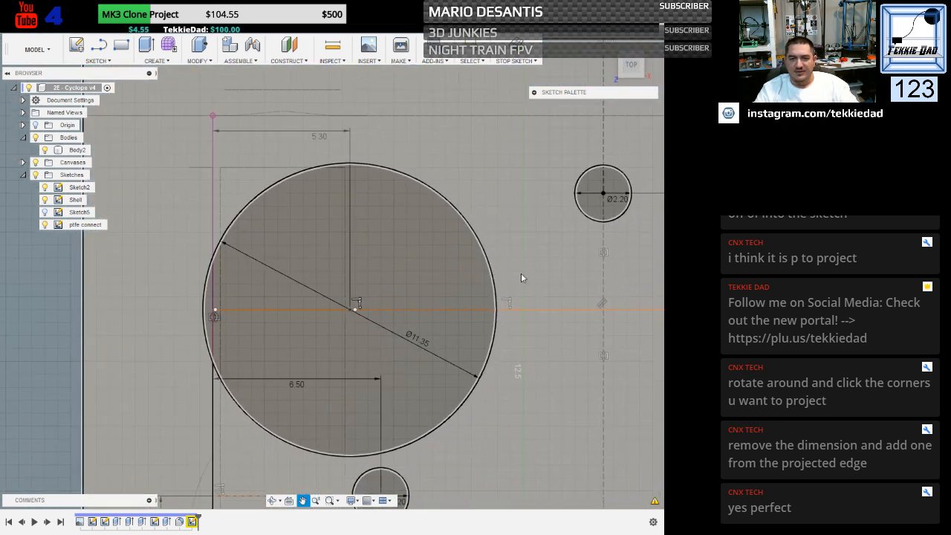
key("Escape")
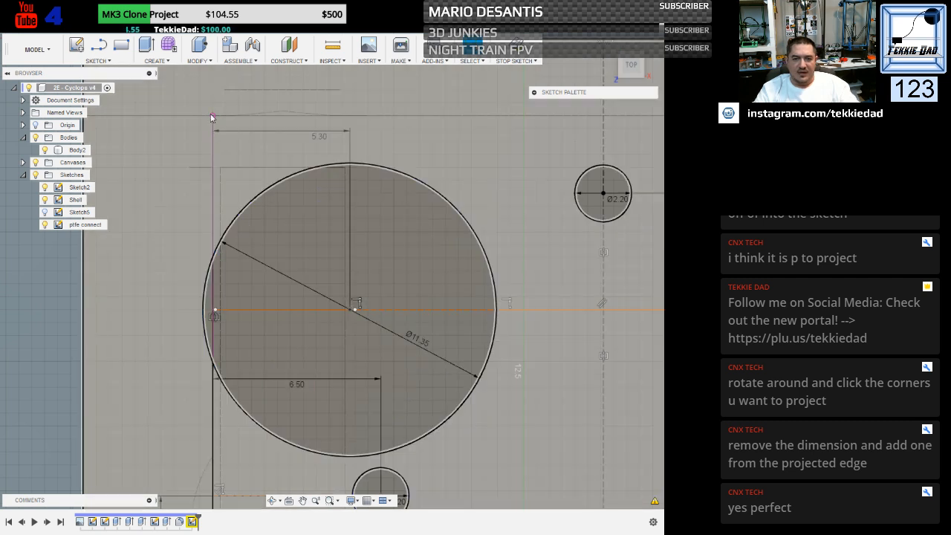
left_click(209, 278)
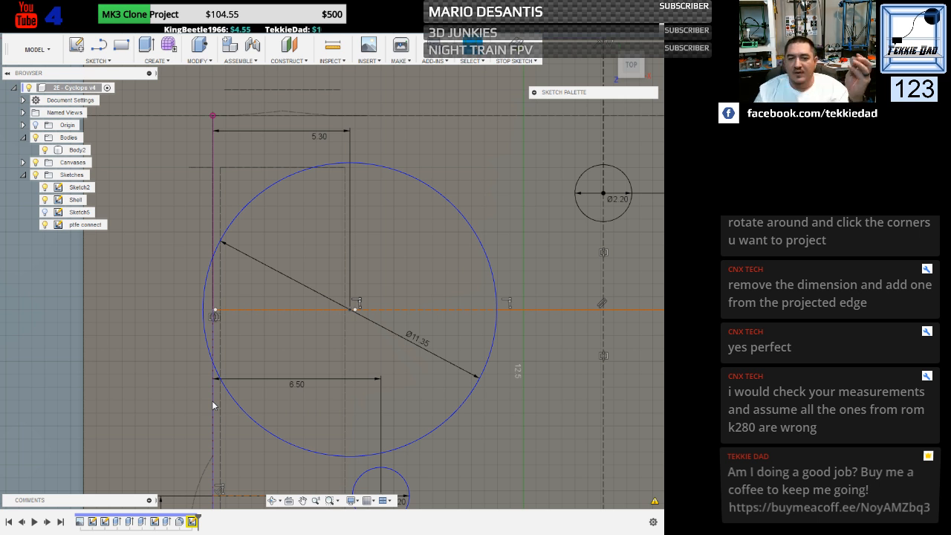
double_click(320, 138)
type("6.5")
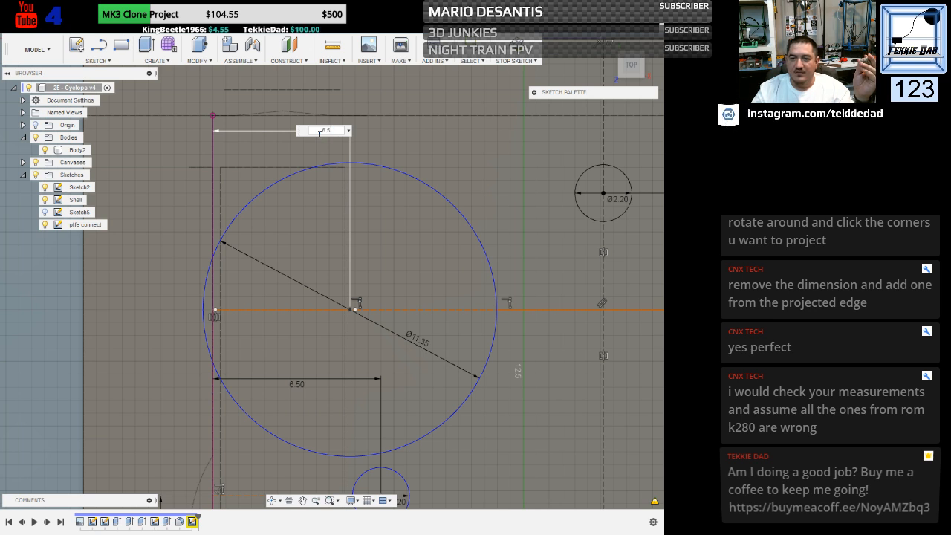
key("Return")
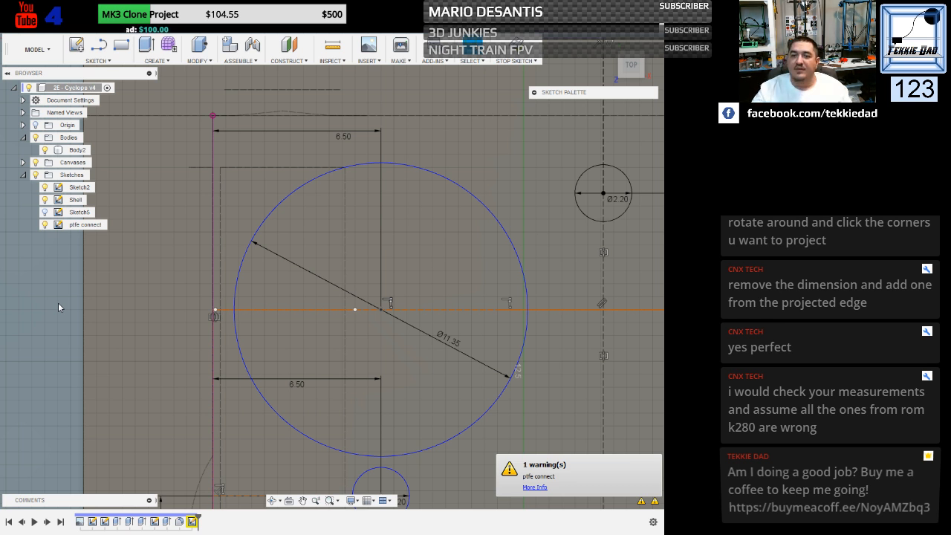
Set the horizontal distance between the vertical inner edge and the large circle's centre to 6 mm.
double_click(342, 137)
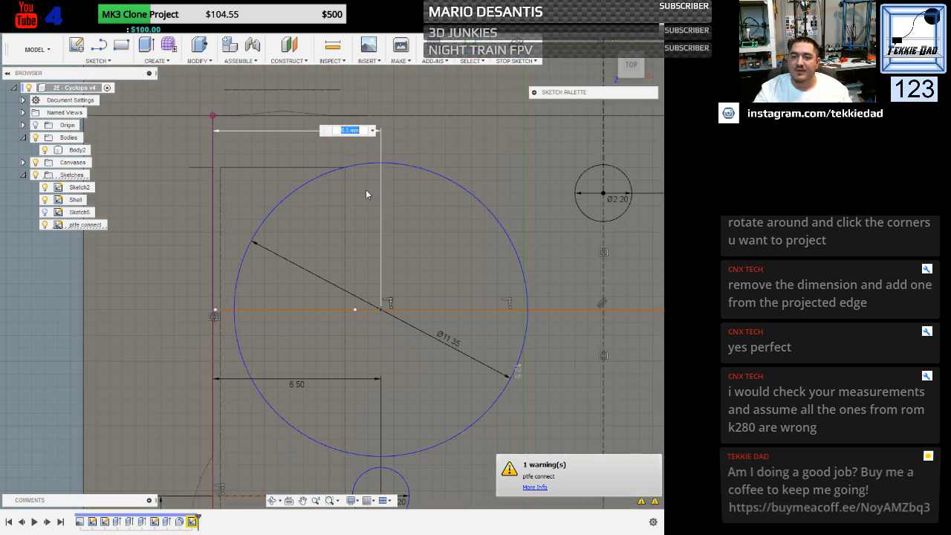
type("6")
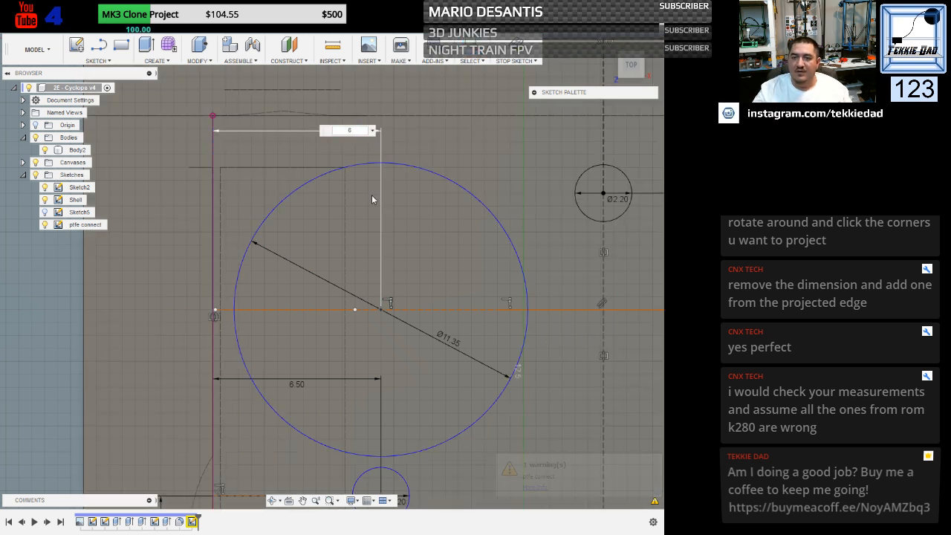
key("Return")
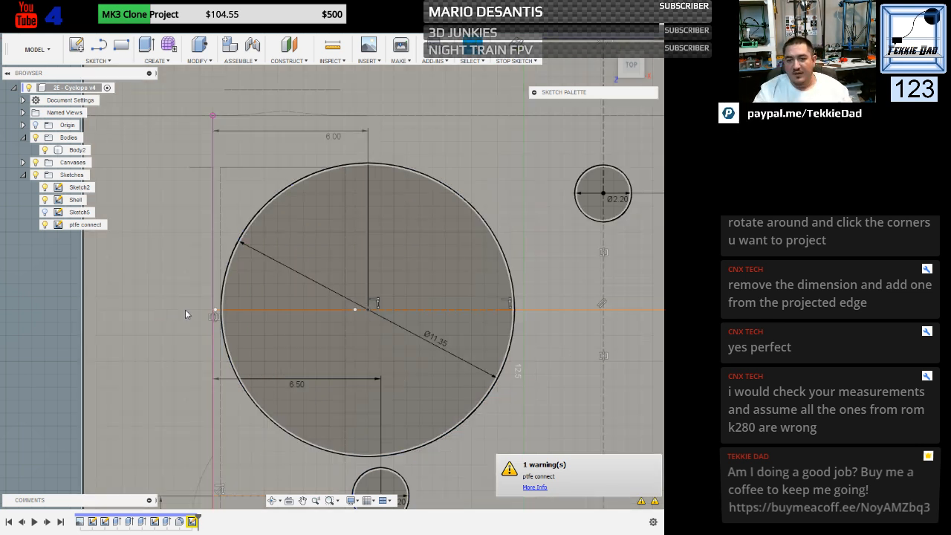
left_click(183, 321)
left_click(36, 295)
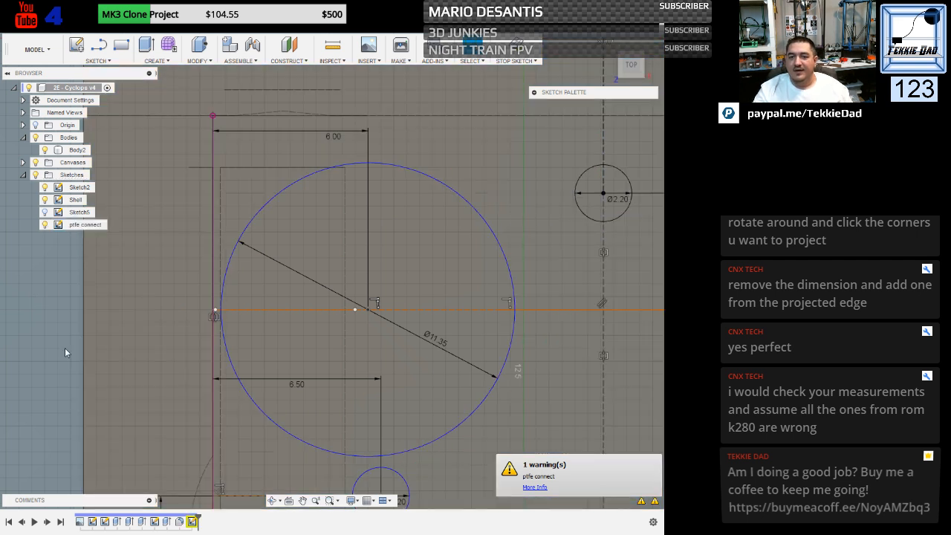
Delete the vertical dimension between the block's upper edge and the small 2.20 mm circle on the dashed centreline.
scroll(61, 356, "down", 2)
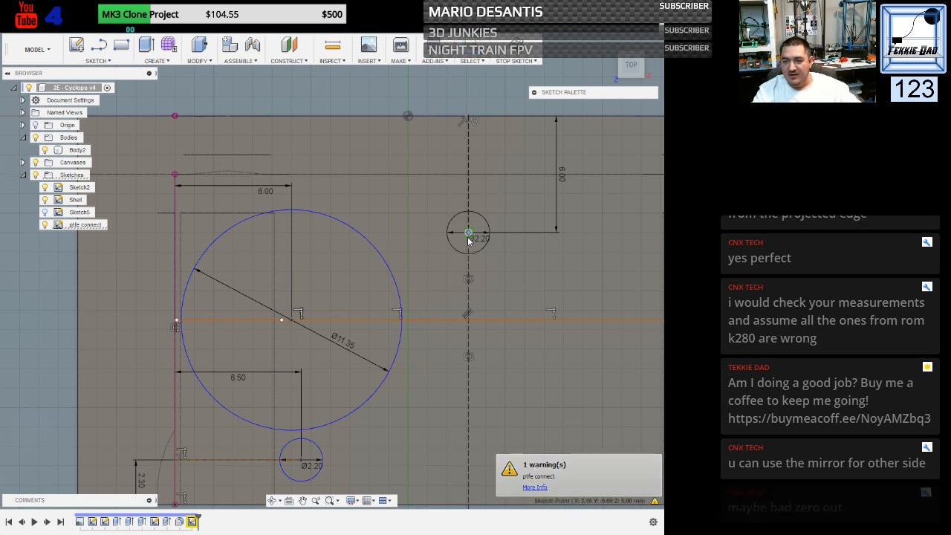
left_click(562, 178)
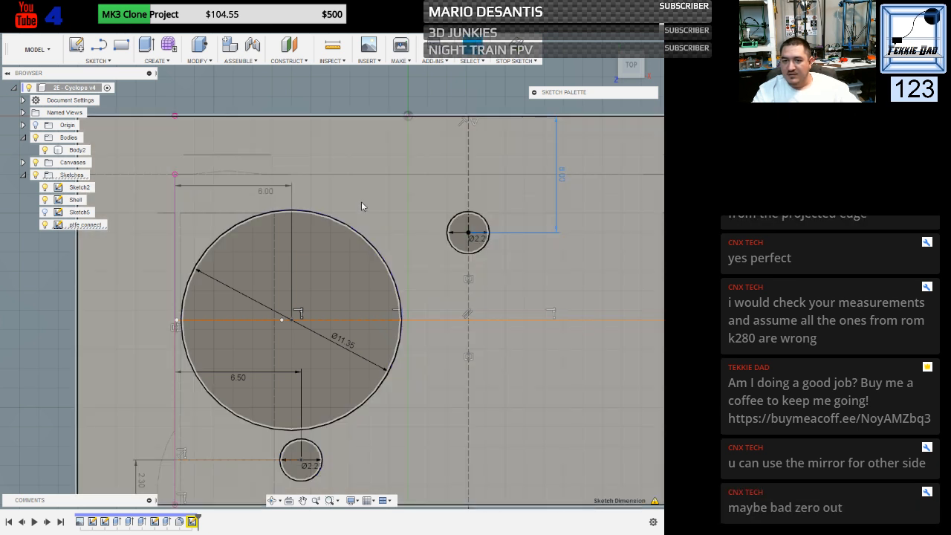
left_click(416, 201)
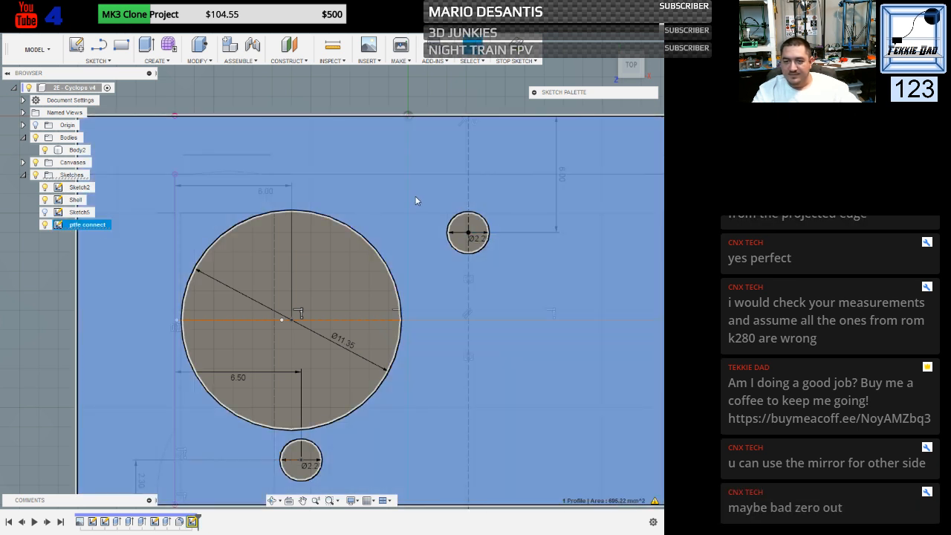
left_click(393, 97)
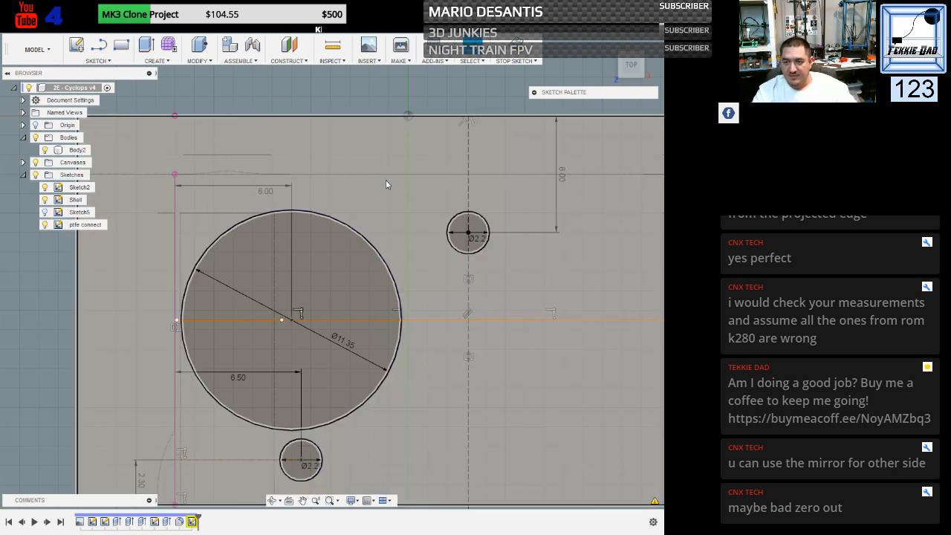
left_click(380, 117)
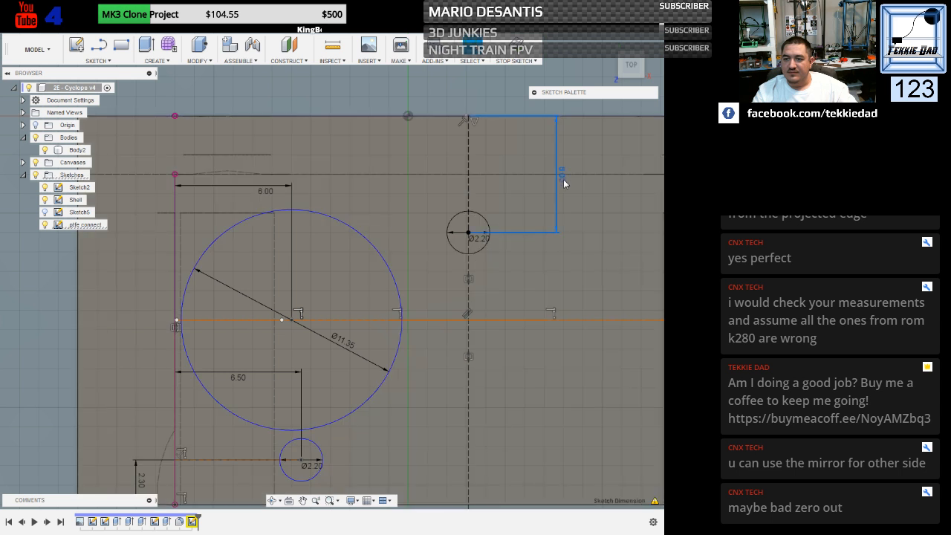
key("Delete")
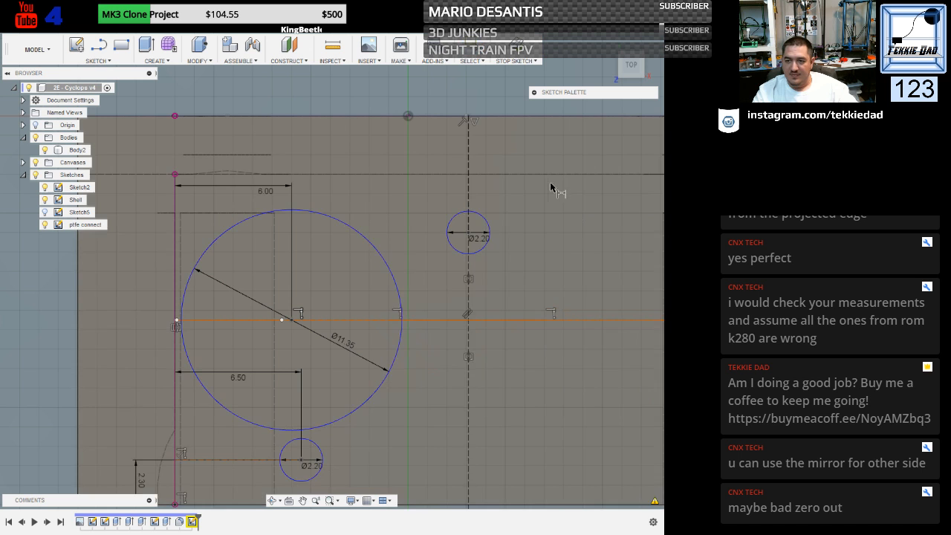
Dimension the small circle on the dashed centreline 6 mm vertically from the block's upper edge.
left_click(561, 185)
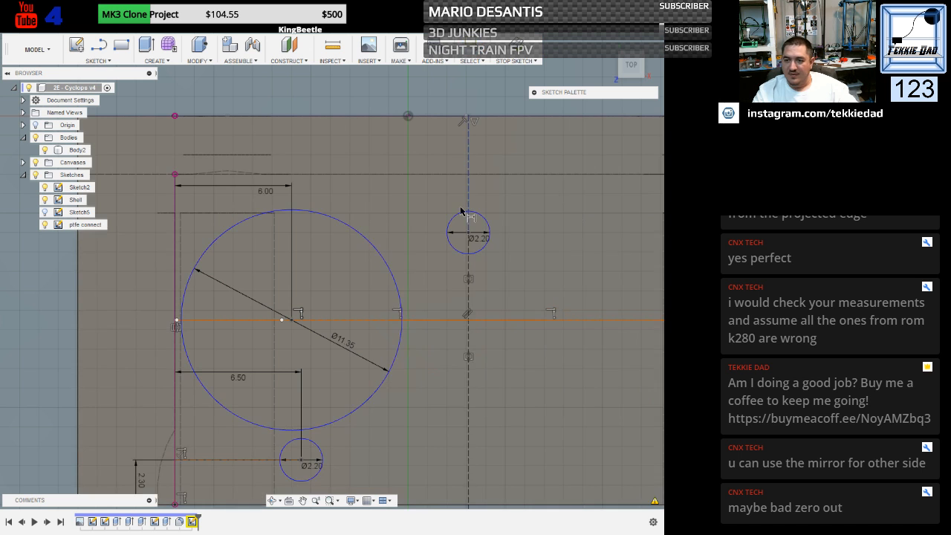
scroll(468, 214, "up", 3)
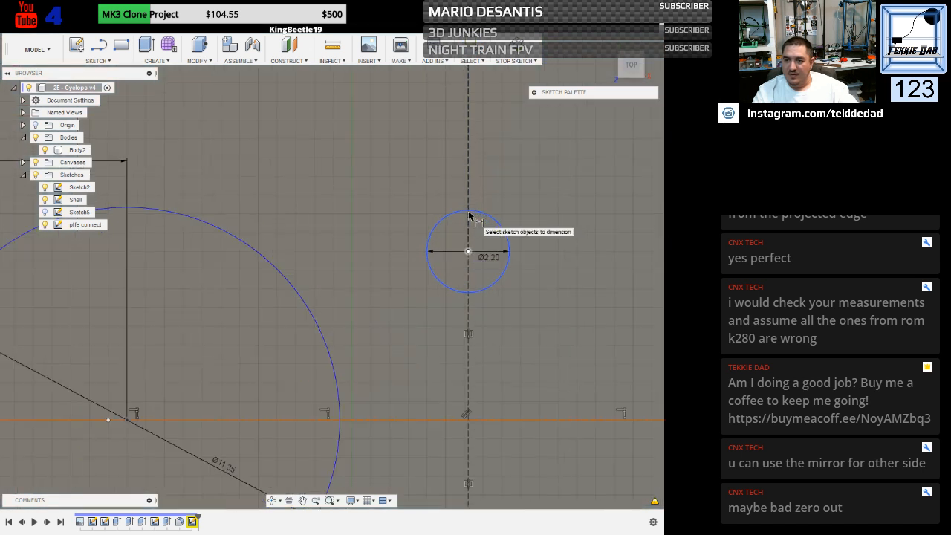
left_click(477, 214)
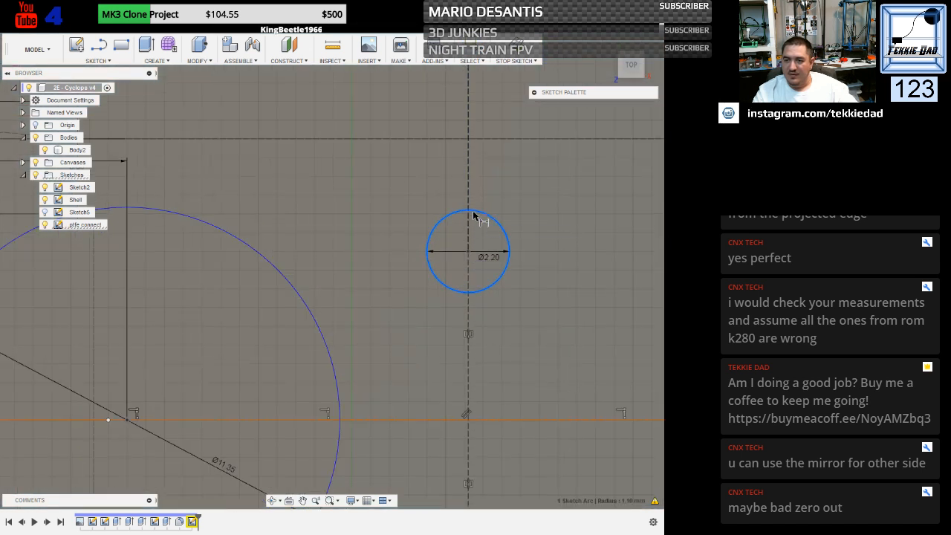
scroll(515, 220, "down", 3)
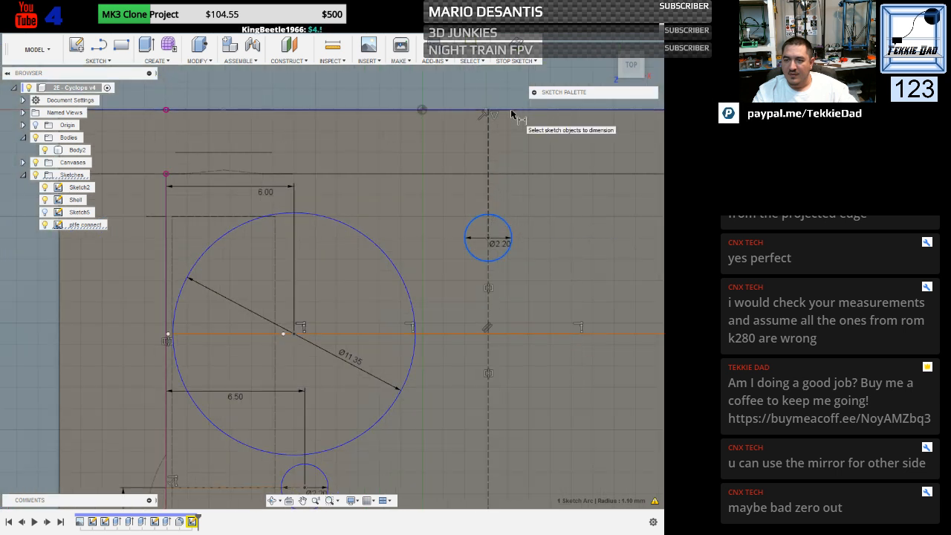
left_click(519, 111)
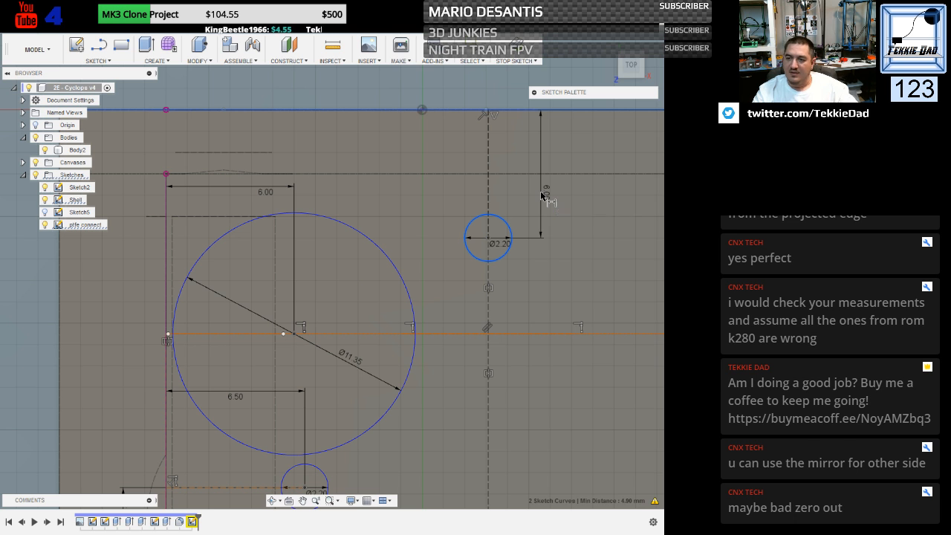
left_click(541, 193)
left_click(529, 195)
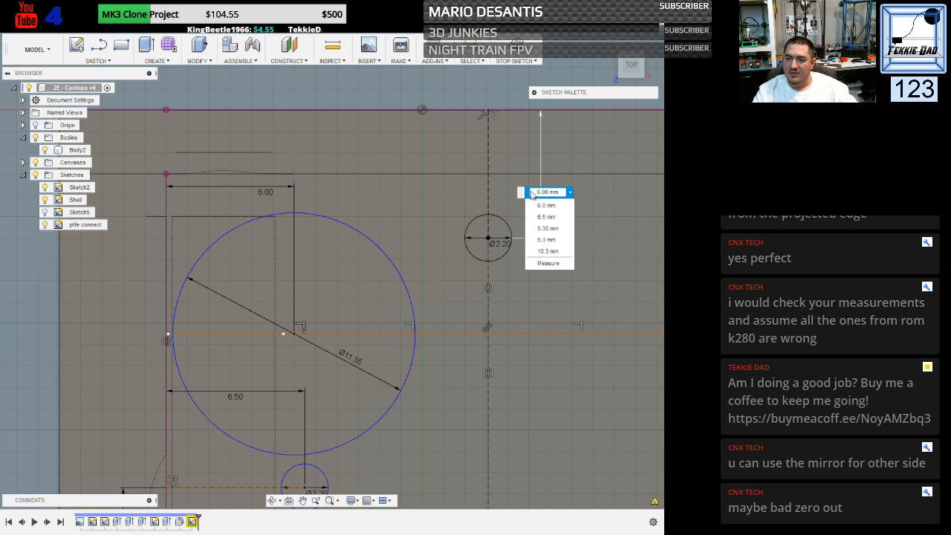
left_click(570, 192)
left_click(570, 192)
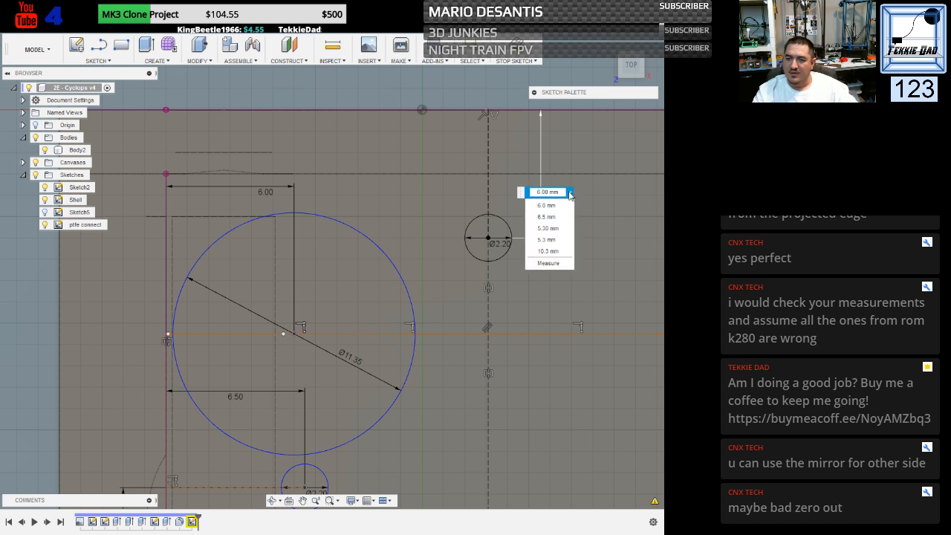
left_click(570, 192)
left_click(570, 193)
left_click(570, 193)
key("Return")
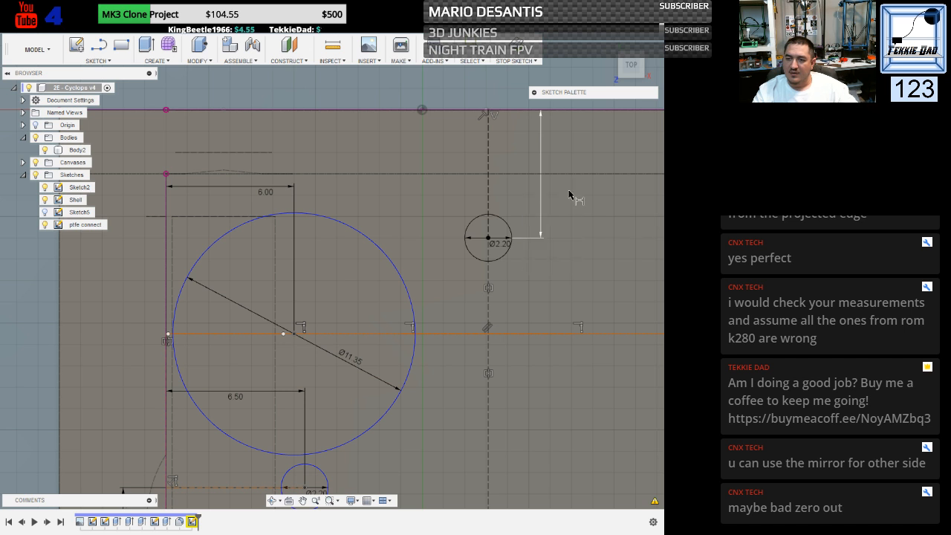
Try the Pick Circle/Arc Tangent and Pick Circle/Arc Center options on the small circle's vertical dimension.
right_click(543, 201)
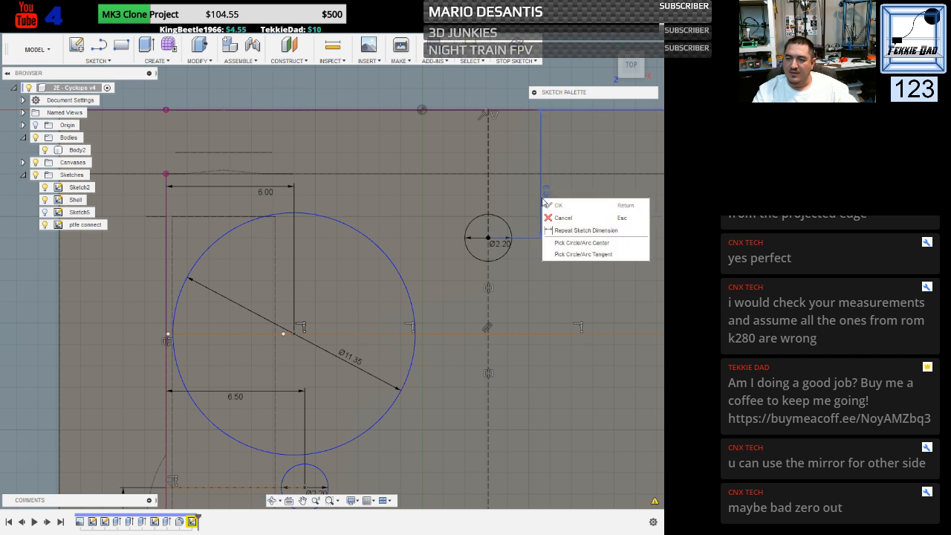
left_click(560, 255)
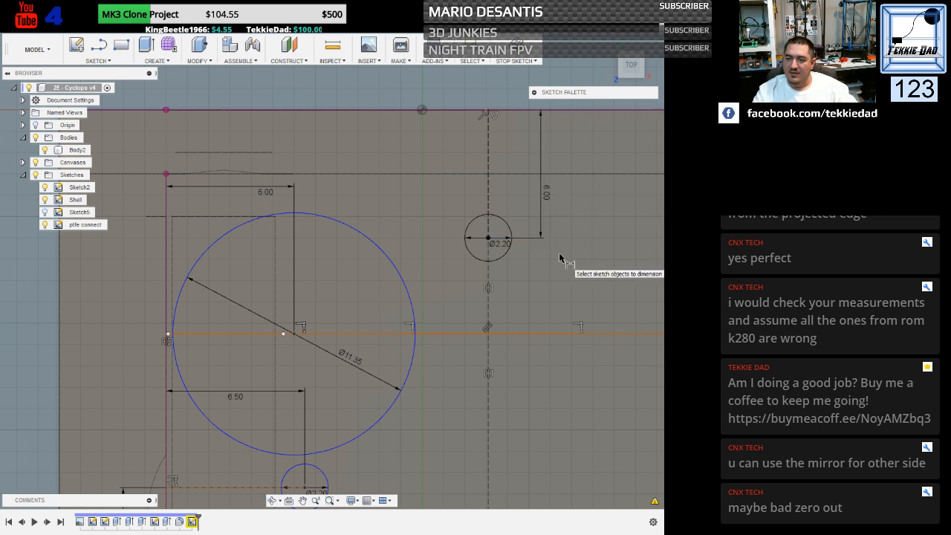
left_click(542, 197)
right_click(546, 196)
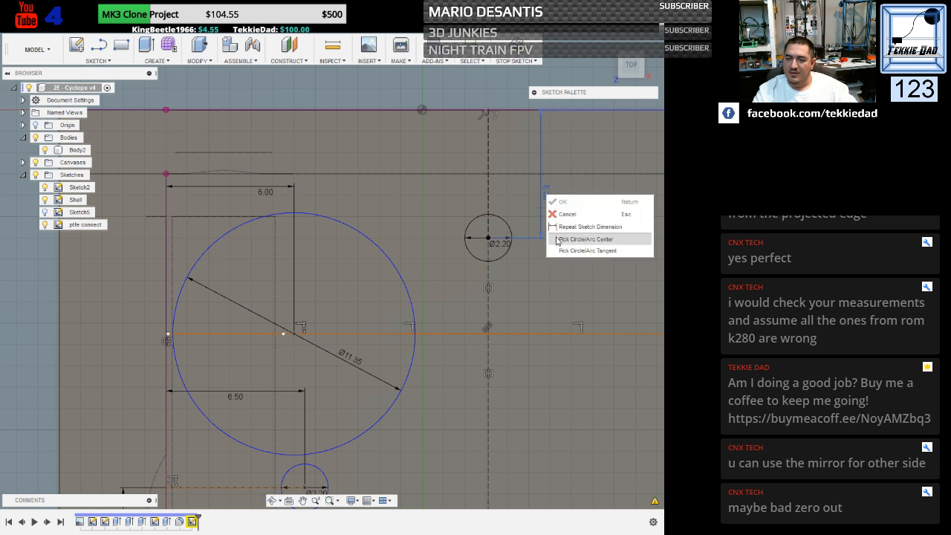
left_click(558, 240)
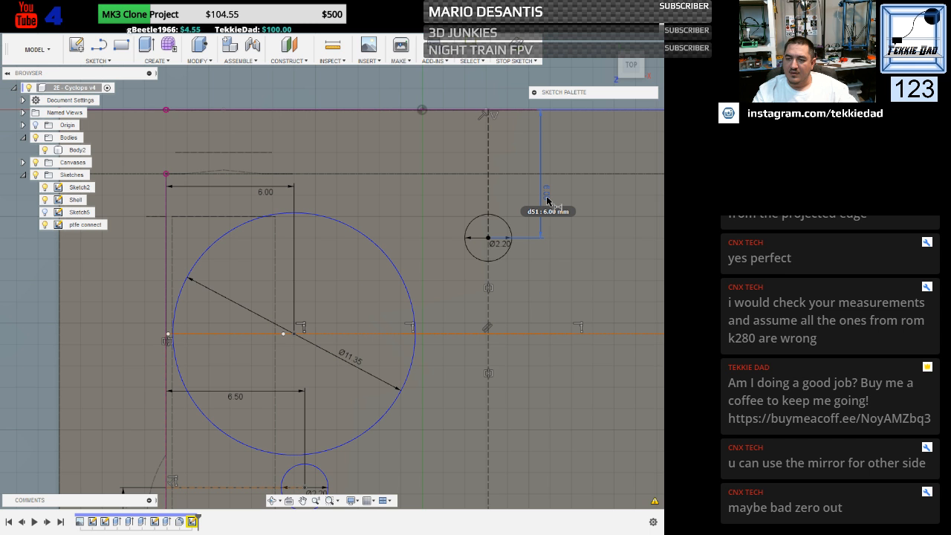
right_click(546, 200)
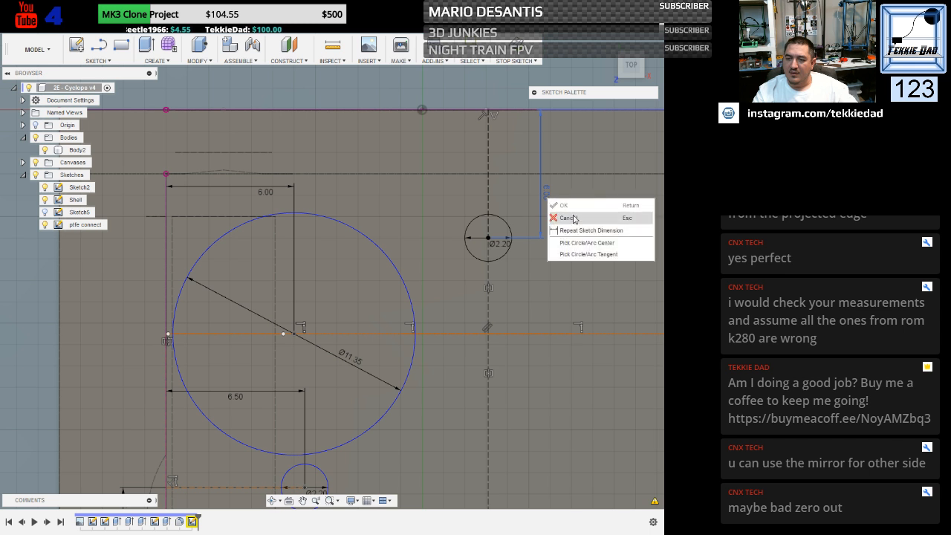
left_click(575, 223)
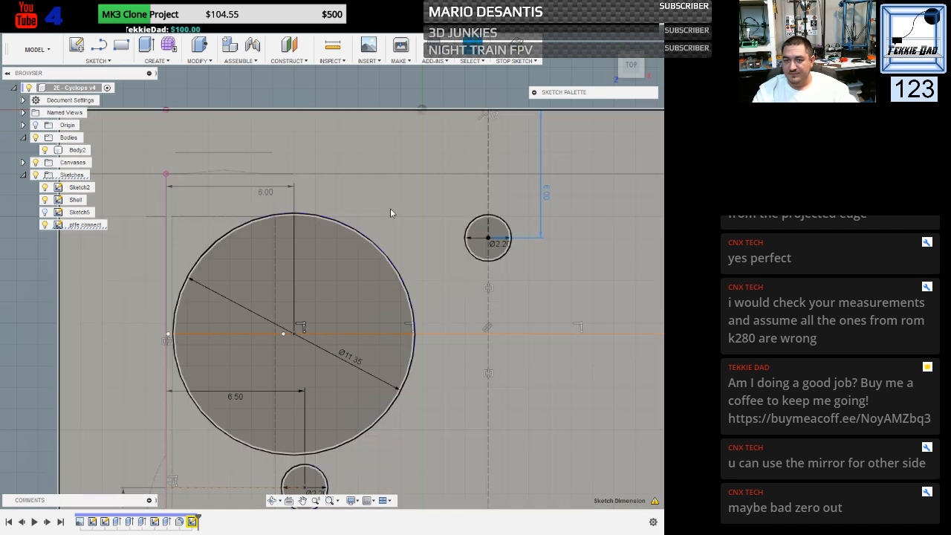
left_click(365, 199)
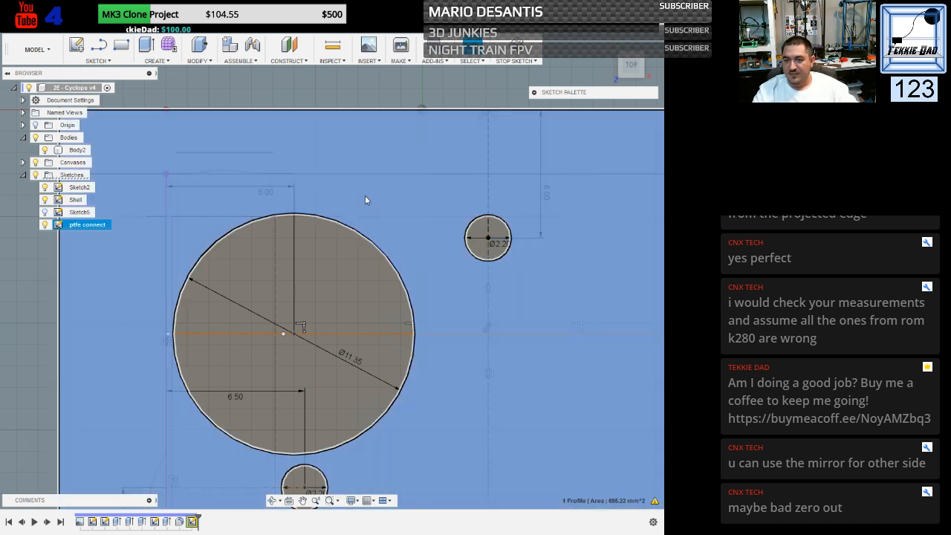
key("Escape")
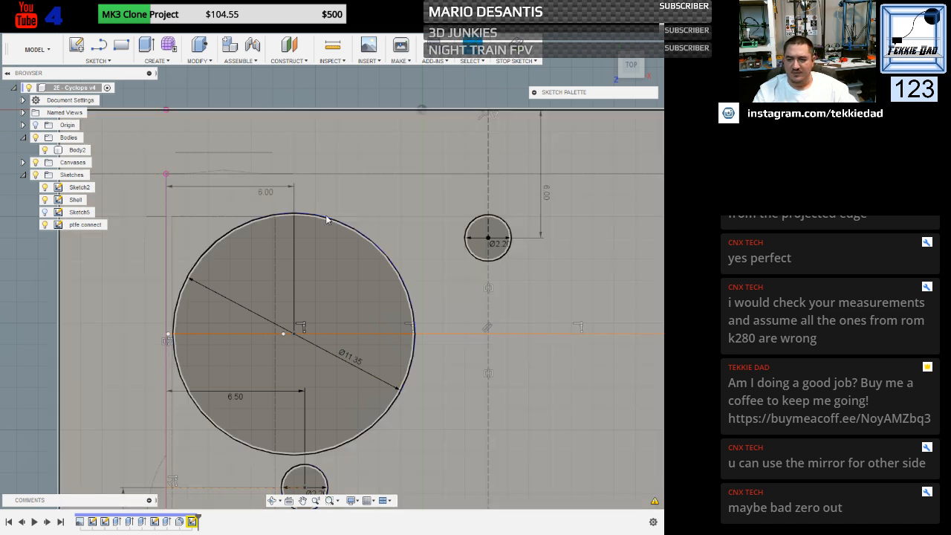
scroll(339, 200, "down", 3)
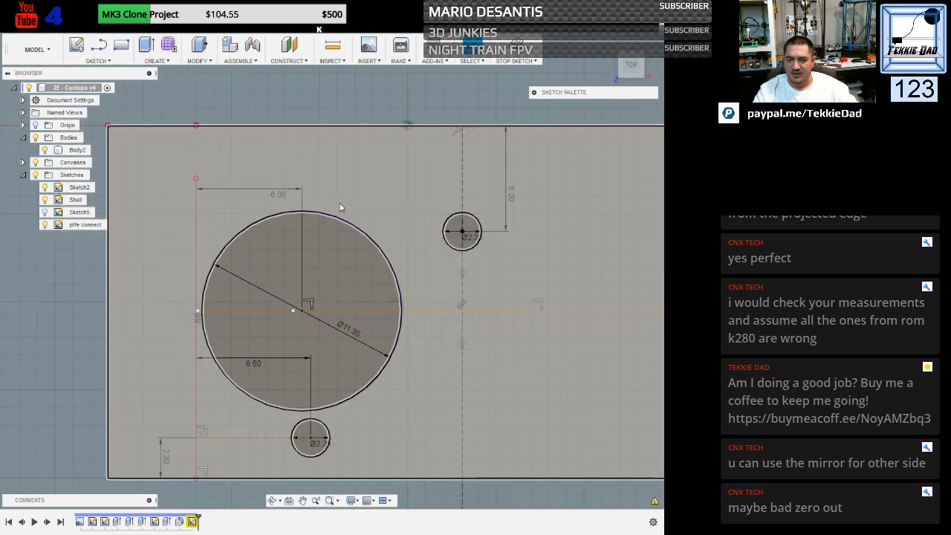
scroll(462, 437, "up", 1)
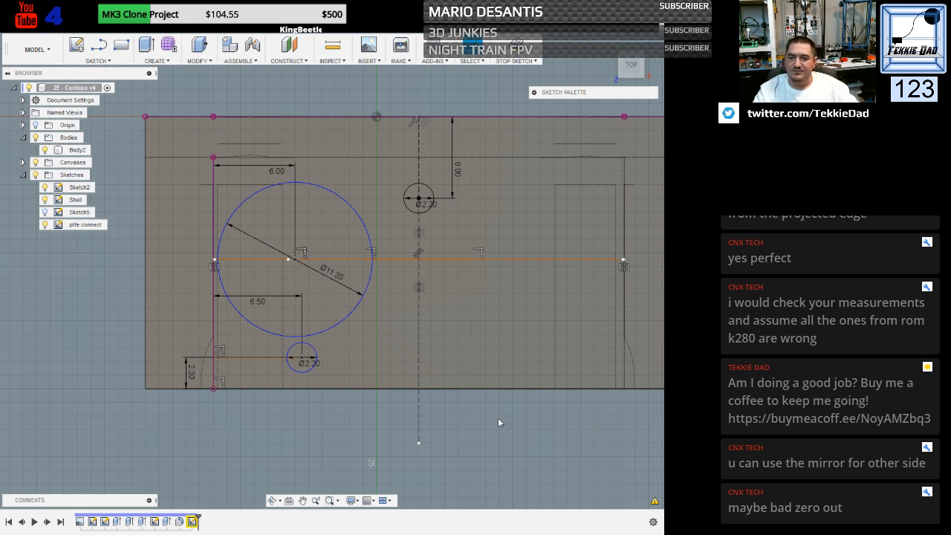
Remove the 6 mm vertical dimension between the block's upper edge and the small circle on the dashed centreline.
left_click(457, 169)
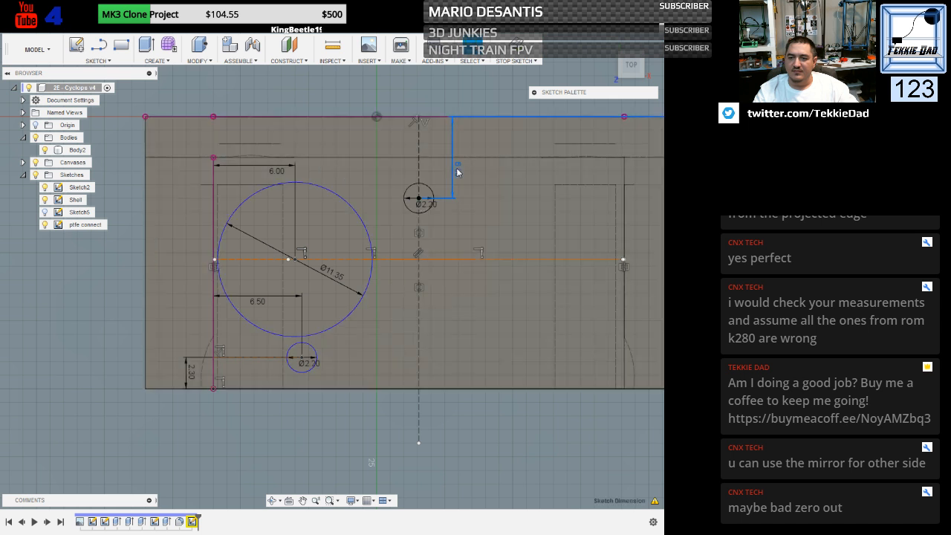
left_click(457, 171)
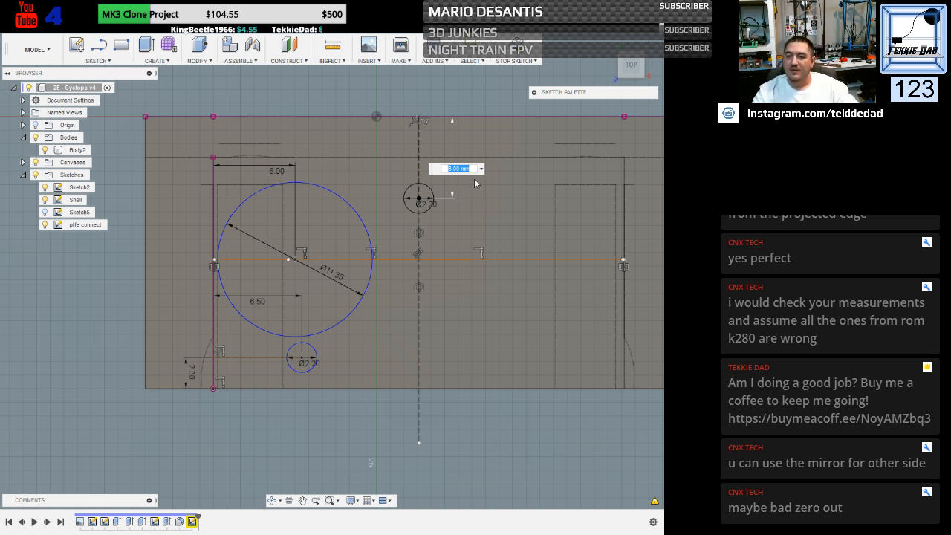
key("Return")
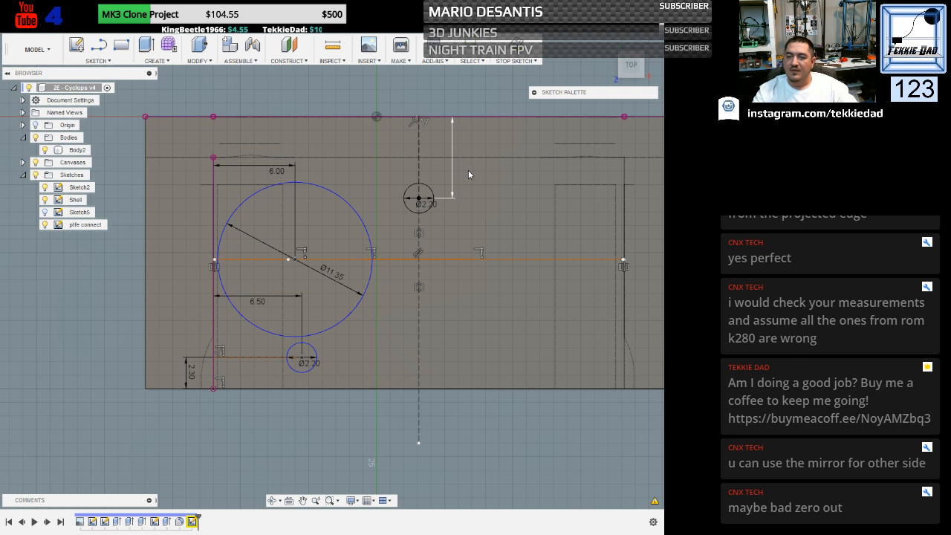
key("Escape")
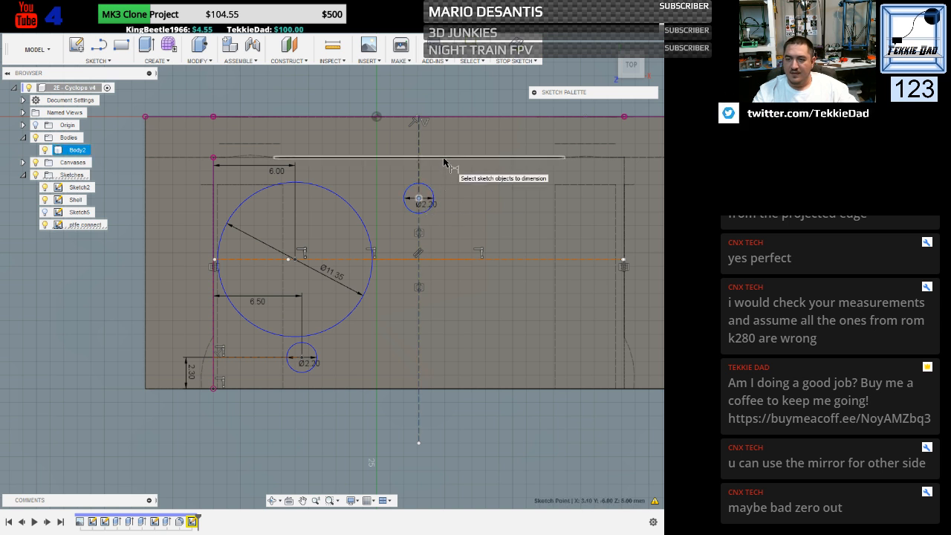
Dimension the small circle on the dashed centreline 3 mm vertically from the inner horizontal edge.
left_click(443, 159)
left_click(458, 178)
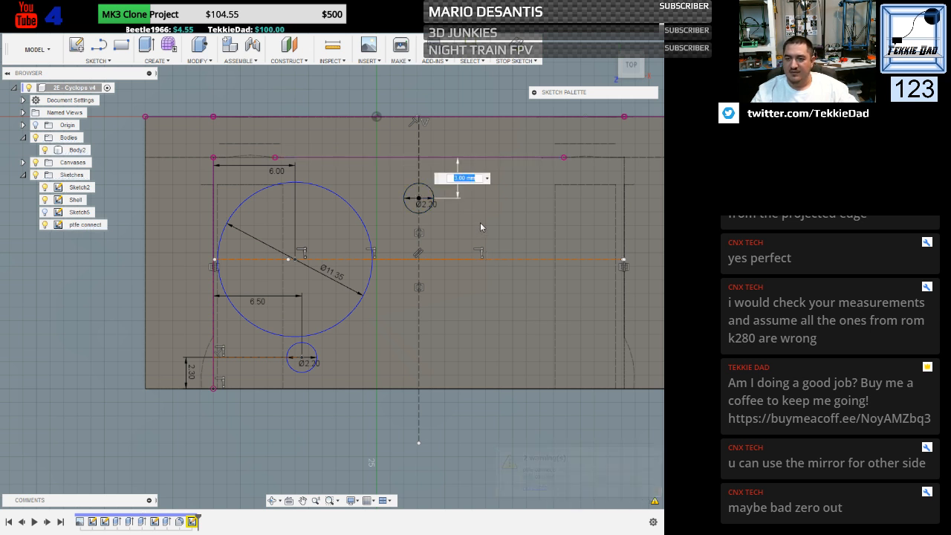
type("3")
key("Return")
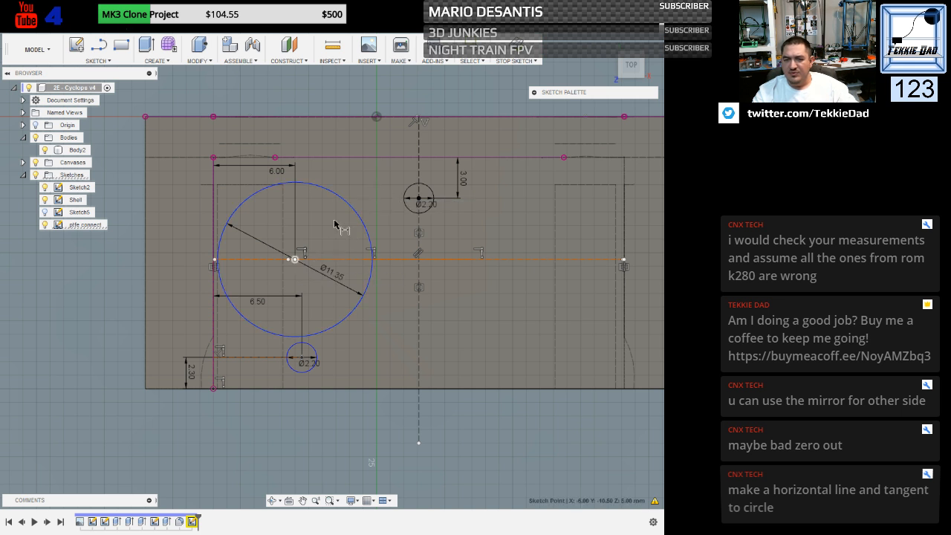
Dimension the large circle's centre vertically from the inner horizontal edge, try 6 mm, and undo that value change.
left_click(344, 159)
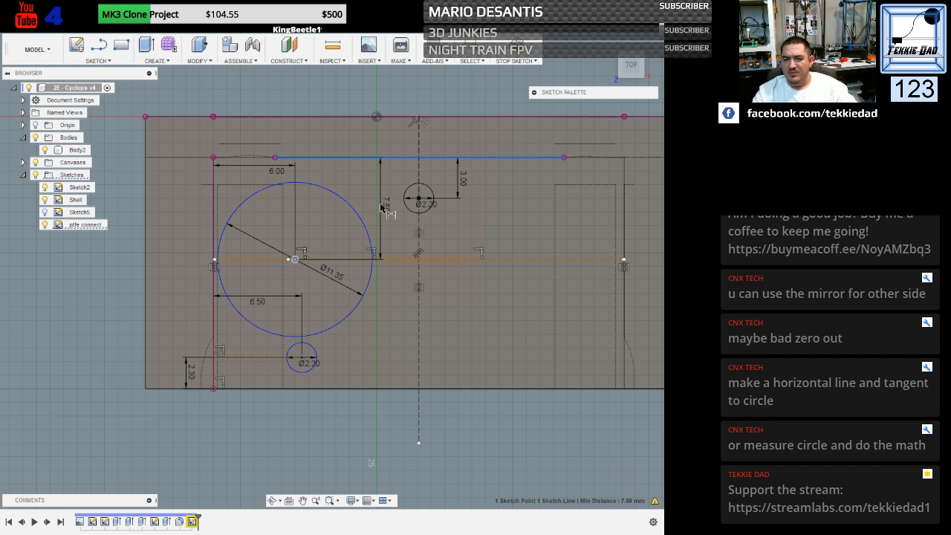
left_click(381, 207)
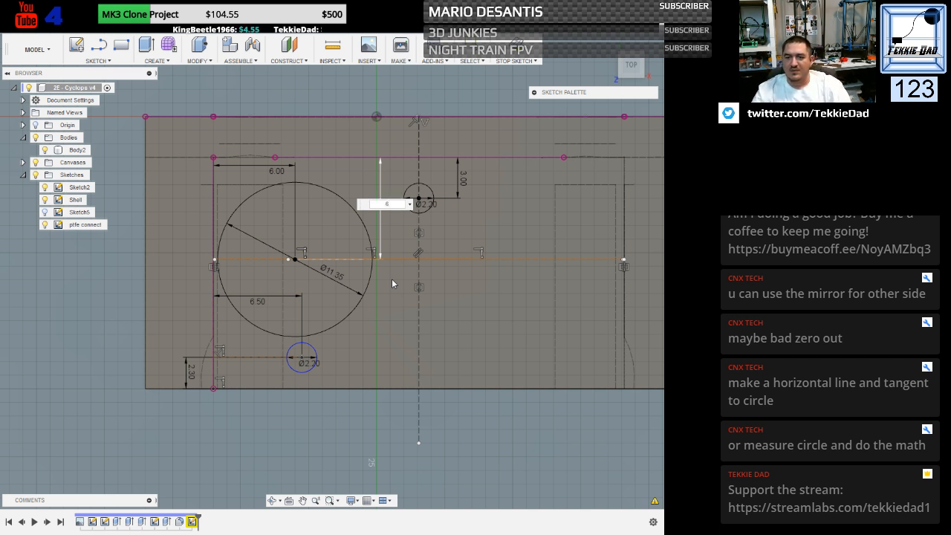
key("Return")
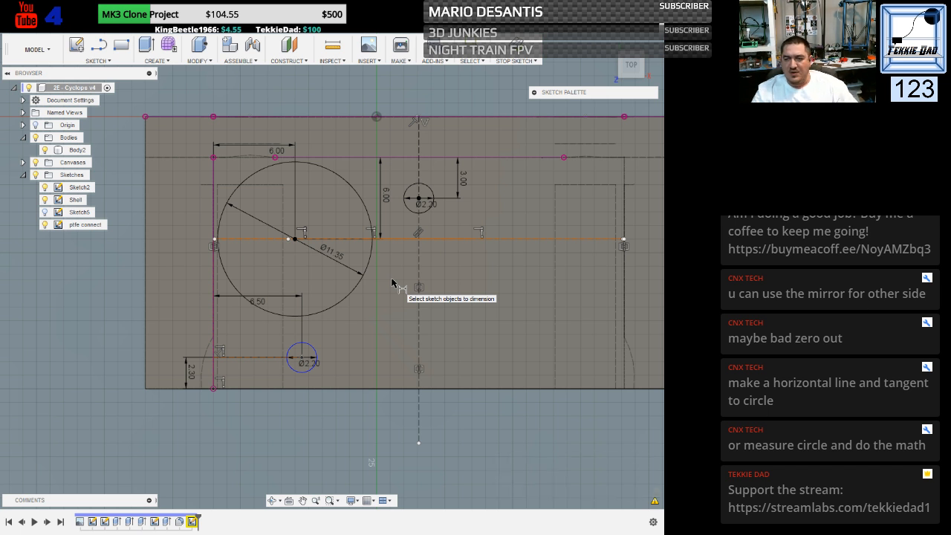
key("Escape")
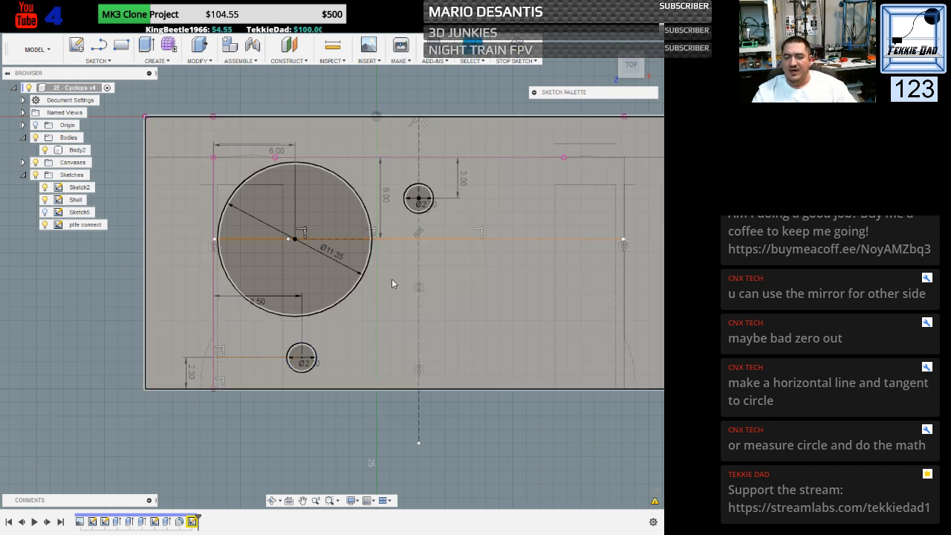
key("ctrl+z")
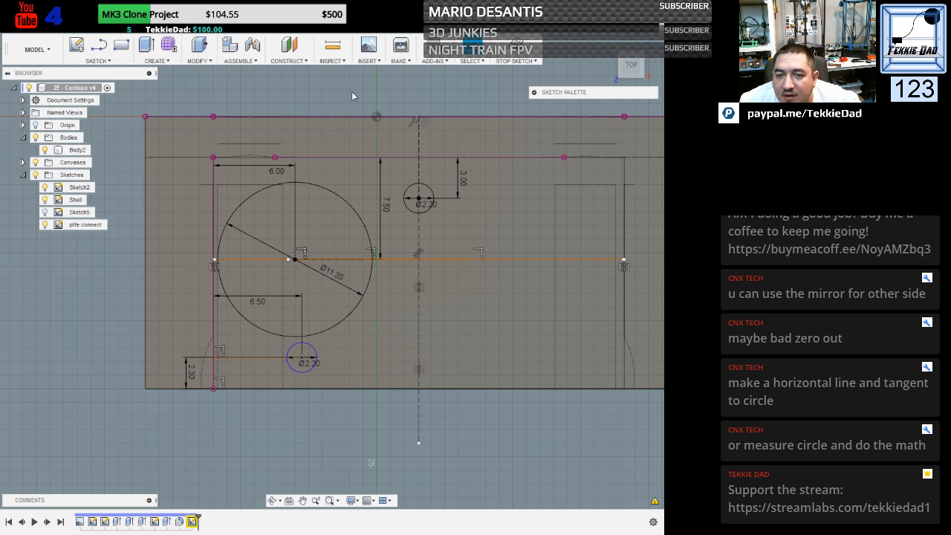
Mirror the large 11.35 mm circle and the small circle below it across the dashed centreline, and finish the sketch.
key("s")
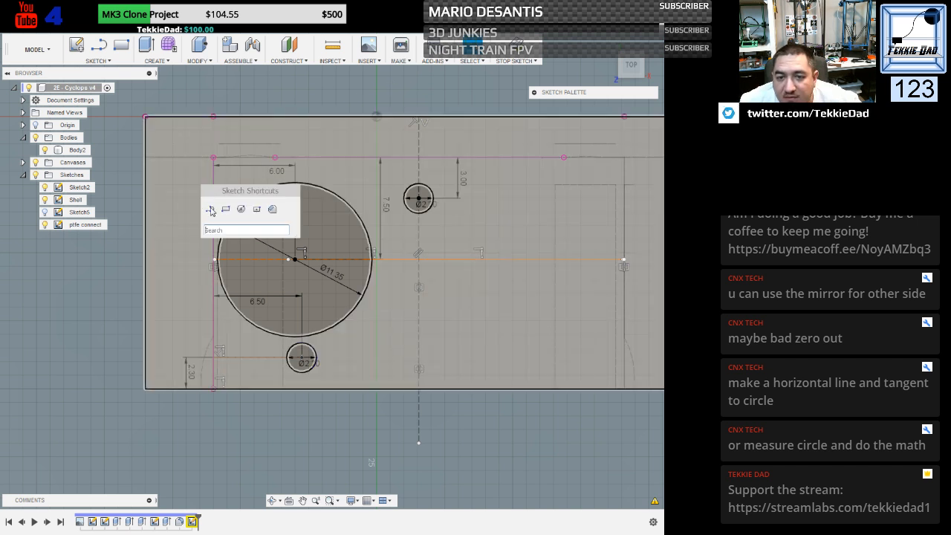
type("m")
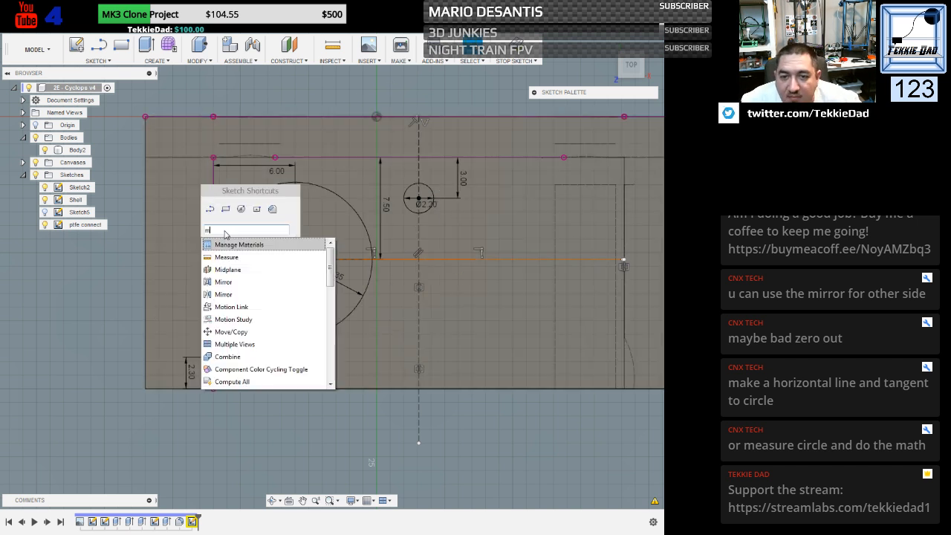
left_click(253, 294)
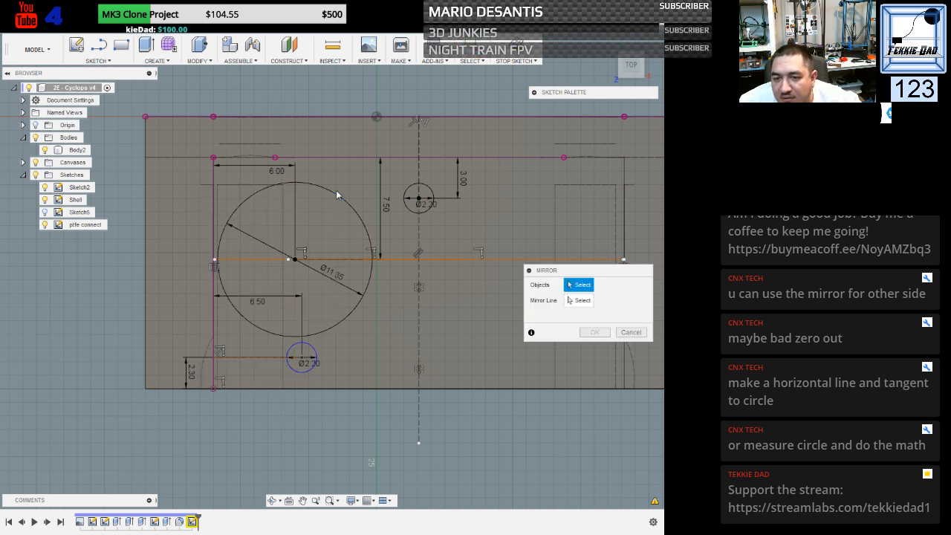
left_click(337, 197)
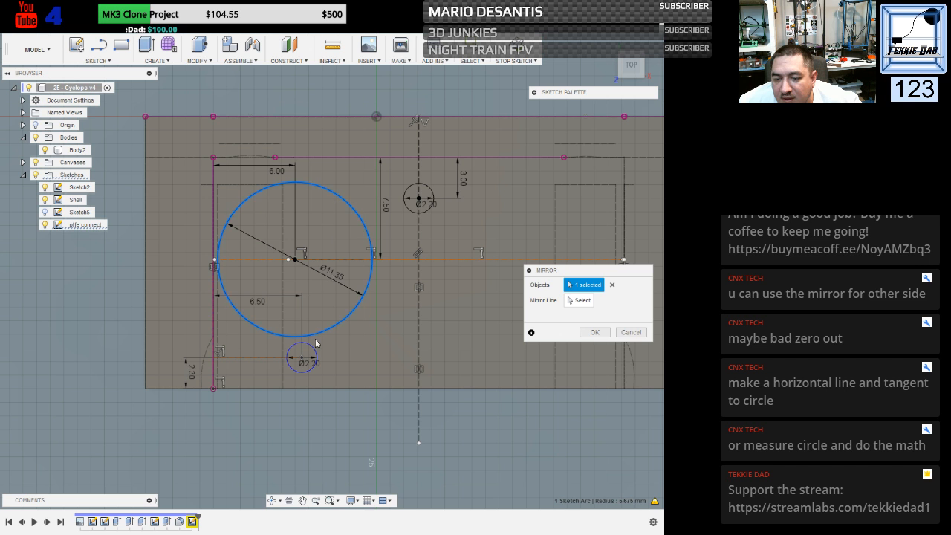
left_click(312, 347)
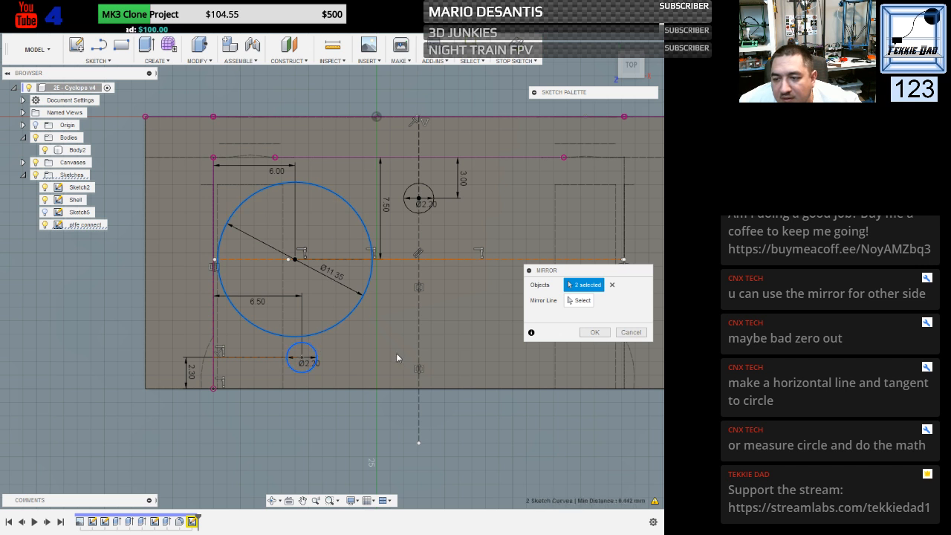
left_click(579, 302)
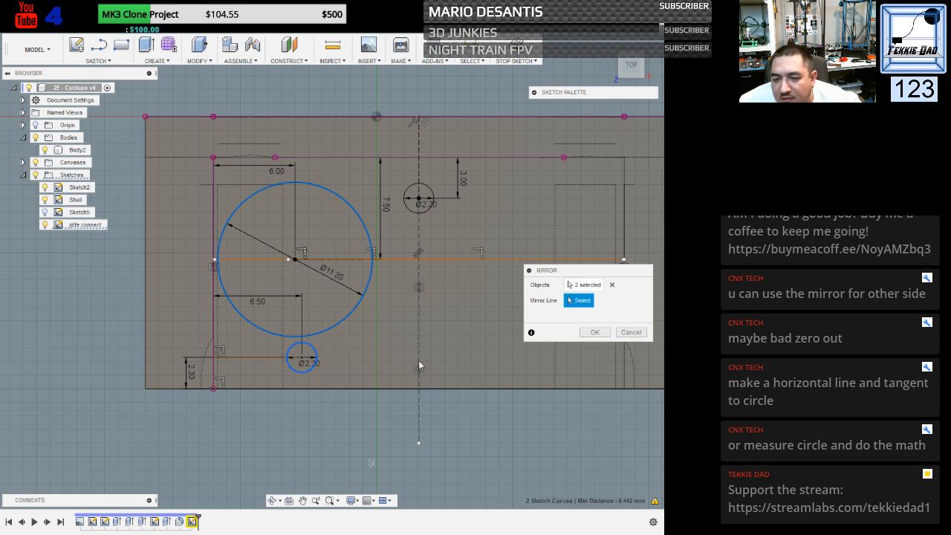
left_click(419, 431)
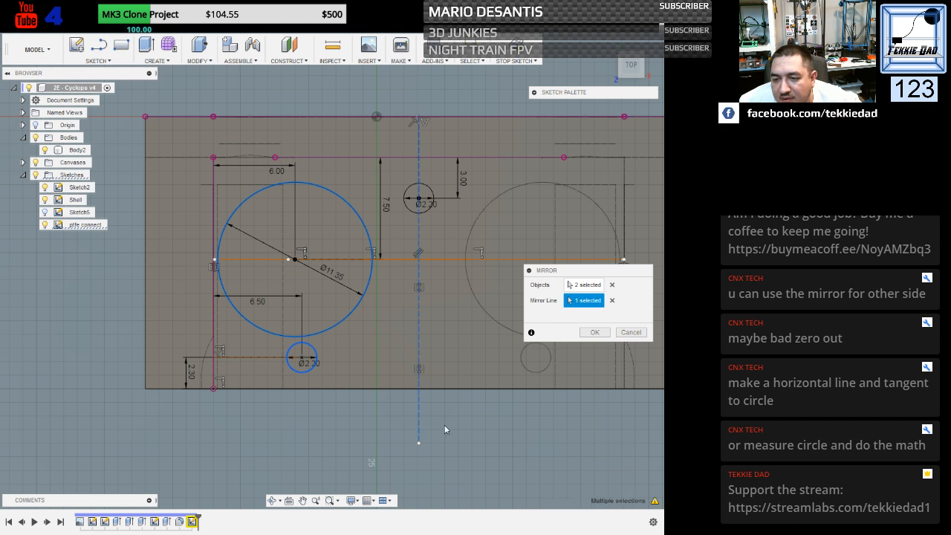
left_click(602, 332)
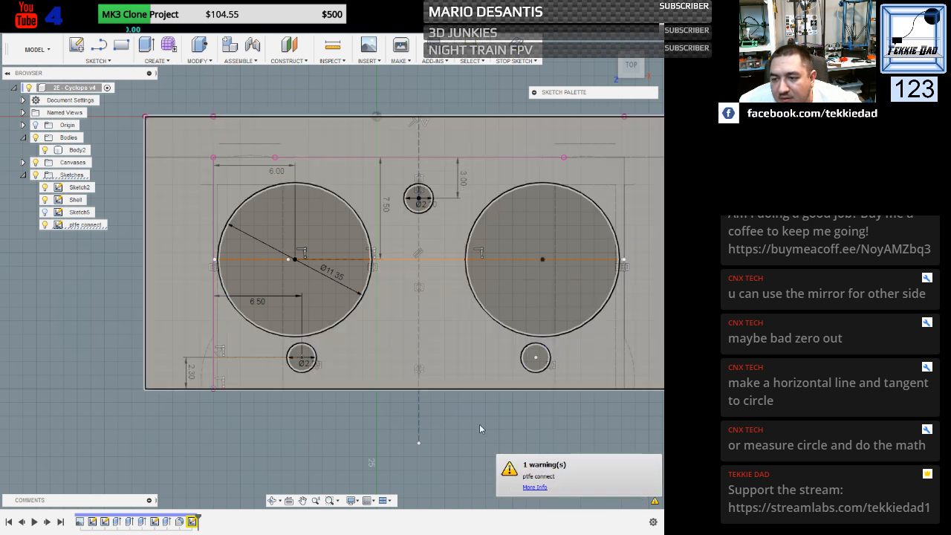
scroll(459, 430, "down", 3)
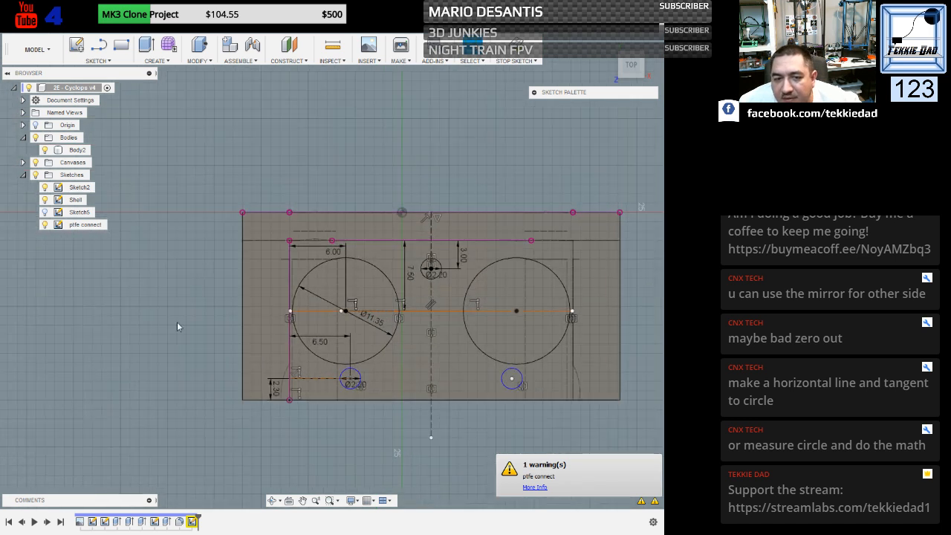
left_click(517, 41)
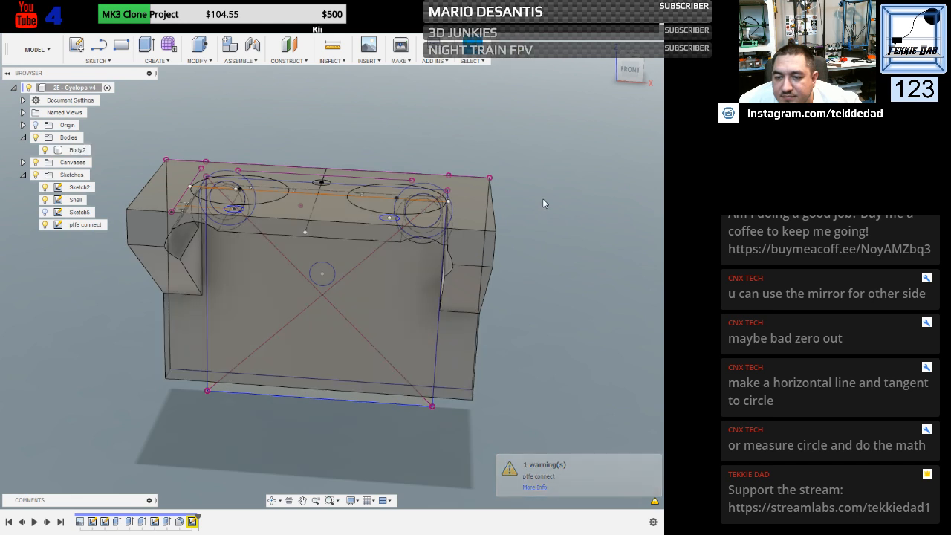
Start an Extrude using both large circles and all three small circles of the ptfe connect sketch as profiles.
scroll(543, 199, "up", 2)
middle_click_drag(521, 170, 527, 219, "shift")
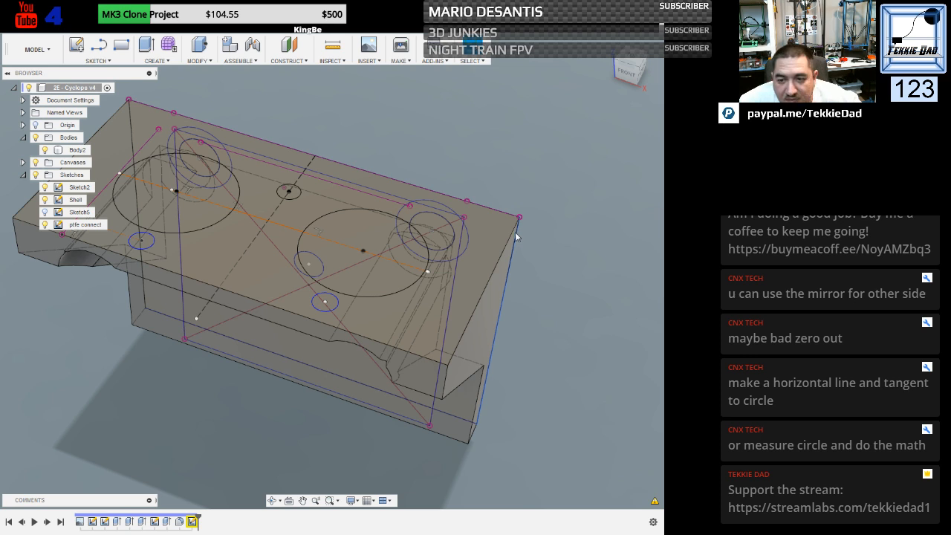
key("e")
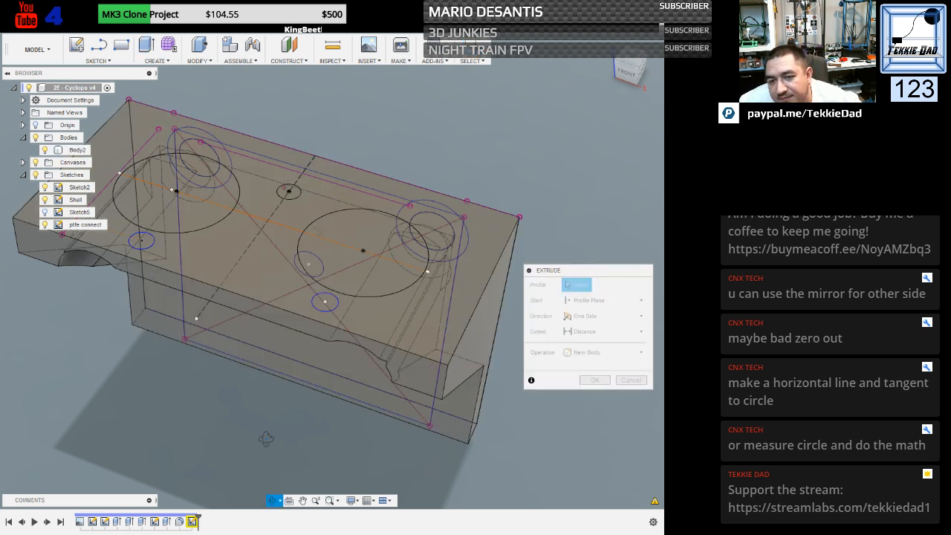
middle_click_drag(286, 438, 251, 403, "shift")
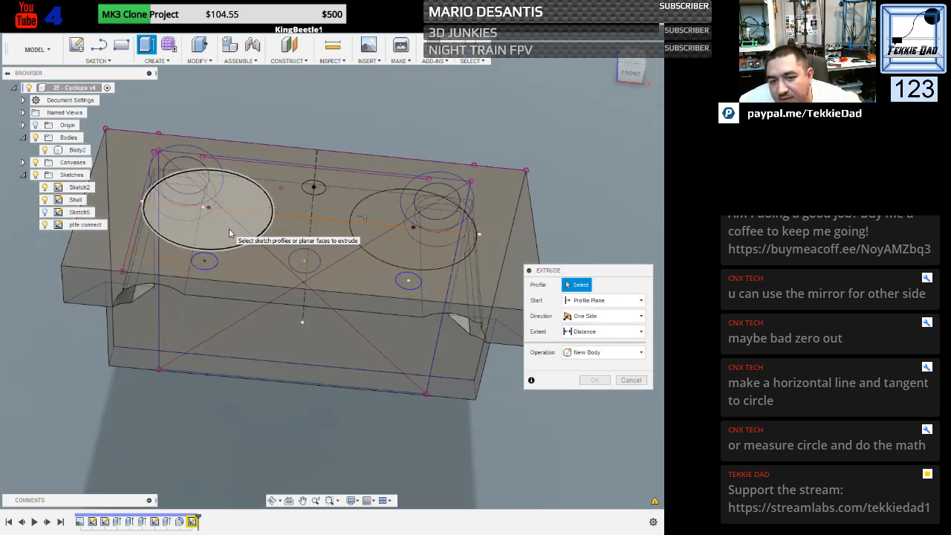
left_click(229, 228)
left_click(211, 263)
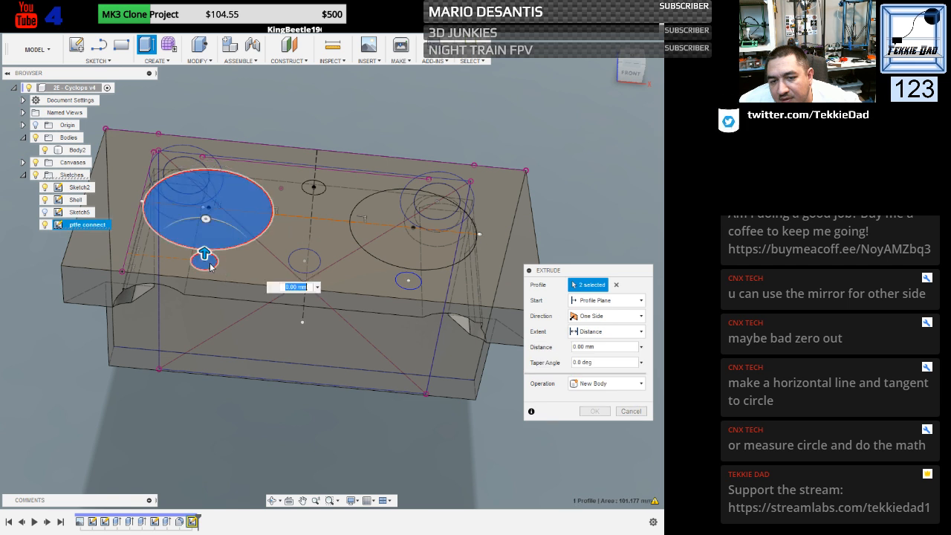
left_click(414, 286)
left_click(378, 205)
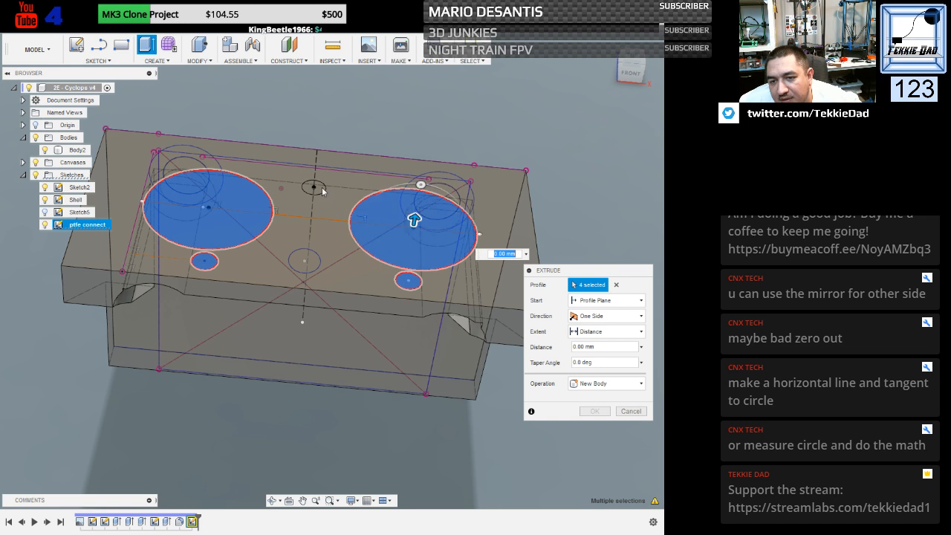
left_click(319, 190)
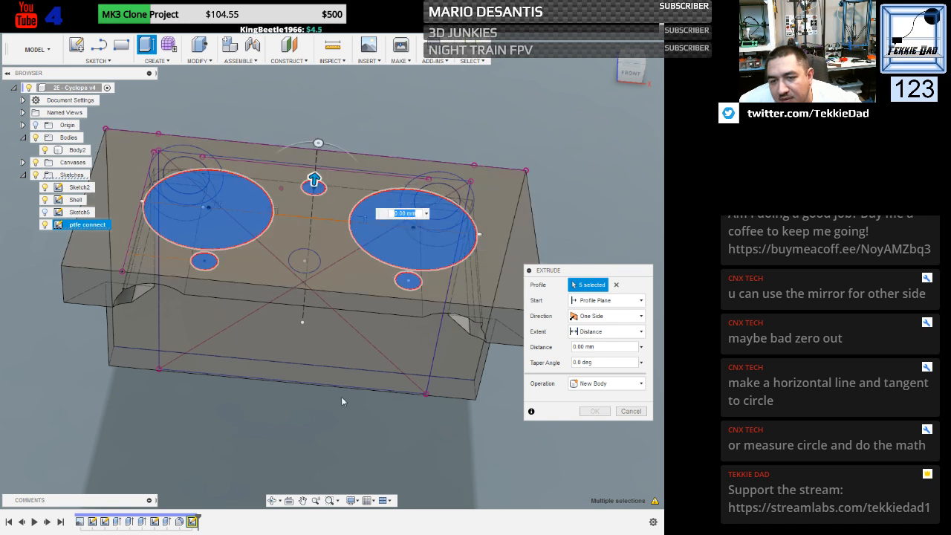
Cut all five selected circle profiles through the wall to its inner face, using the To Object extent.
middle_click_drag(341, 401, 342, 354, "shift")
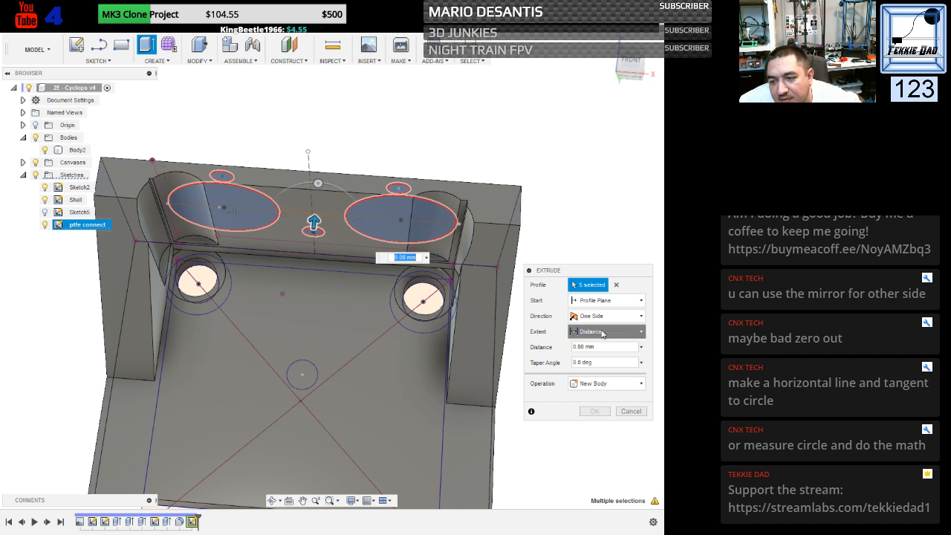
left_click(601, 331)
left_click(599, 358)
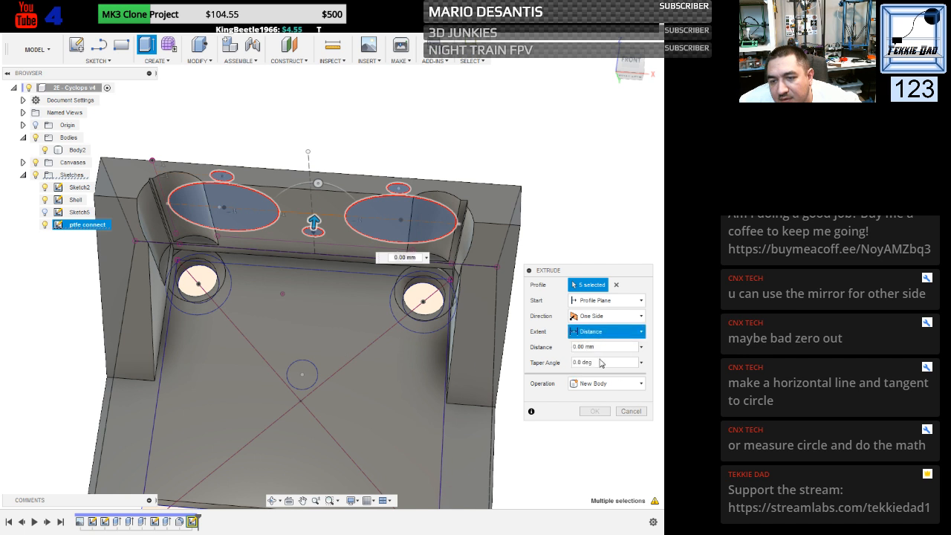
left_click(319, 207)
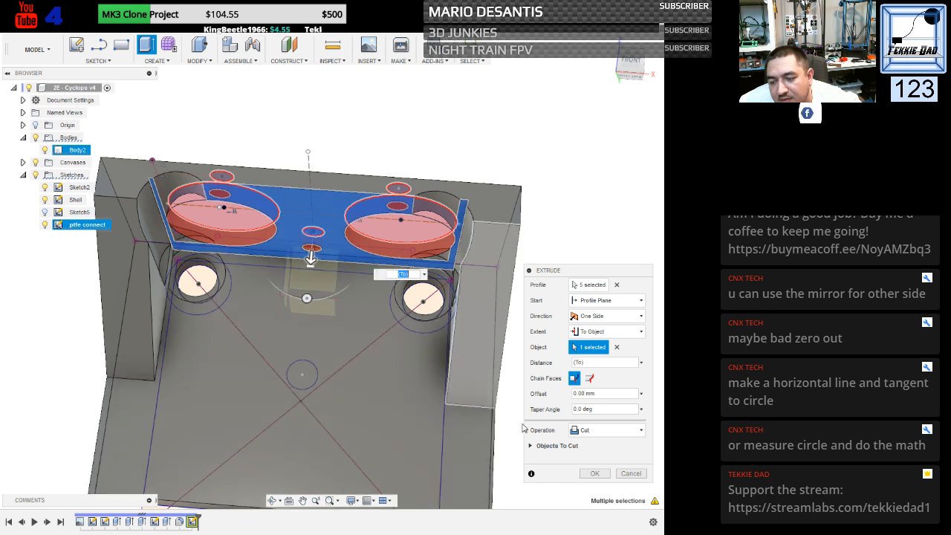
left_click(593, 475)
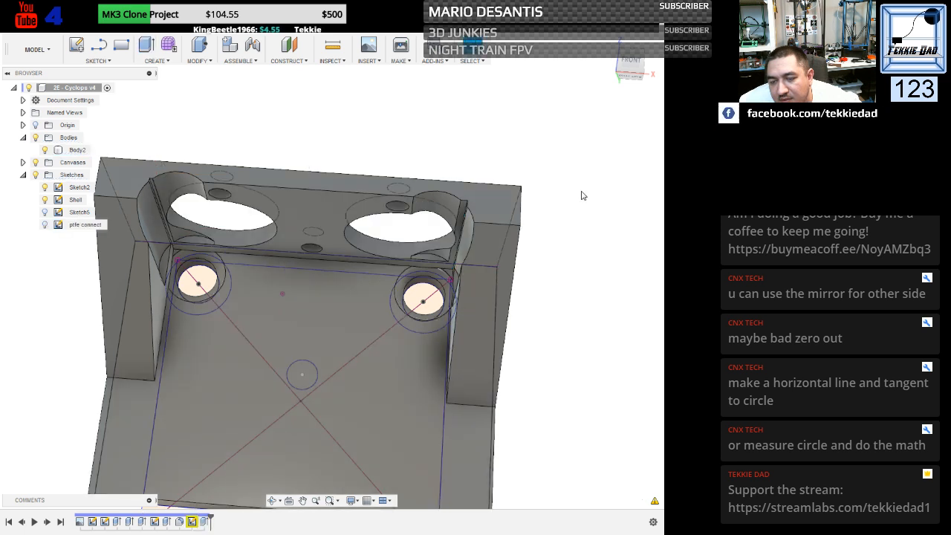
Edit the joined Extrude3 feature around the two corner holes, shortening it so that it ends at the floor.
middle_click_drag(573, 149, 571, 245, "shift")
middle_click_drag(581, 406, 587, 257, "shift")
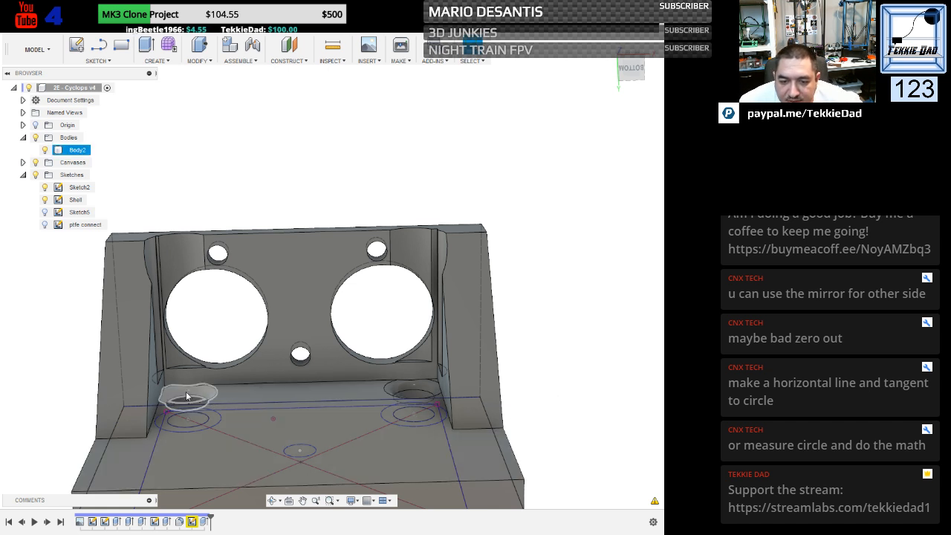
left_click(74, 201)
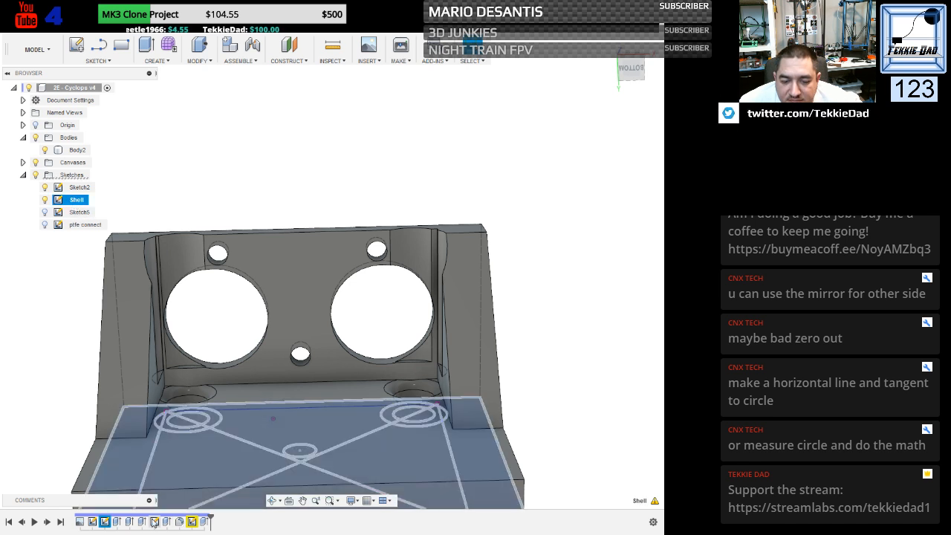
left_click(118, 522)
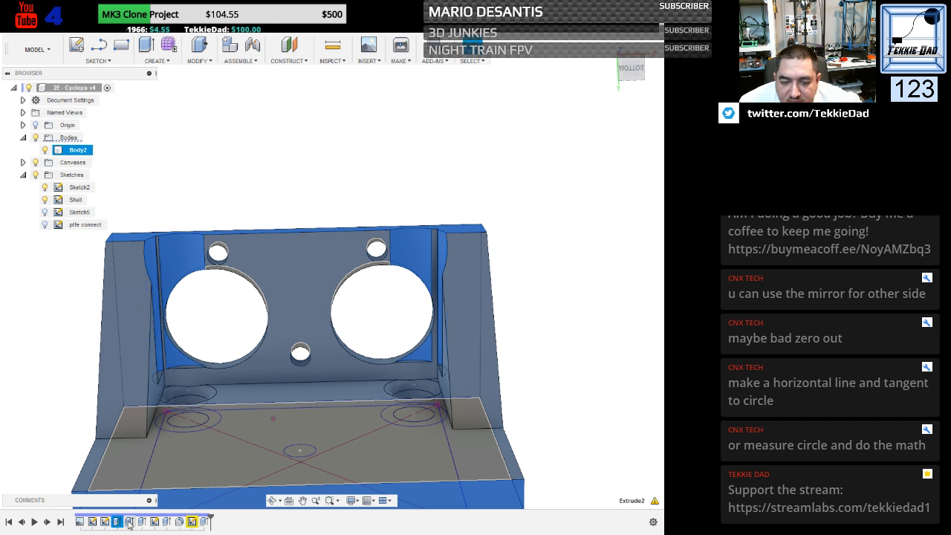
left_click(130, 522)
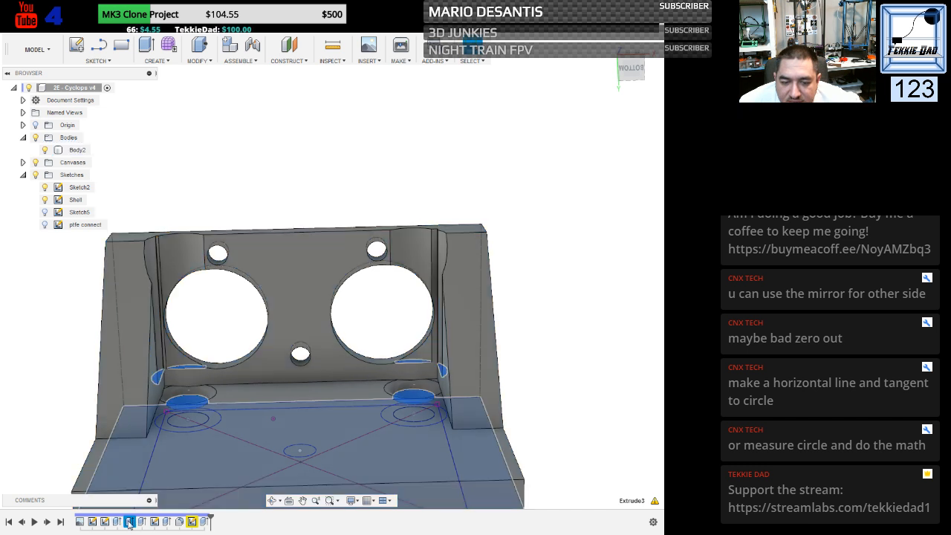
right_click(130, 522)
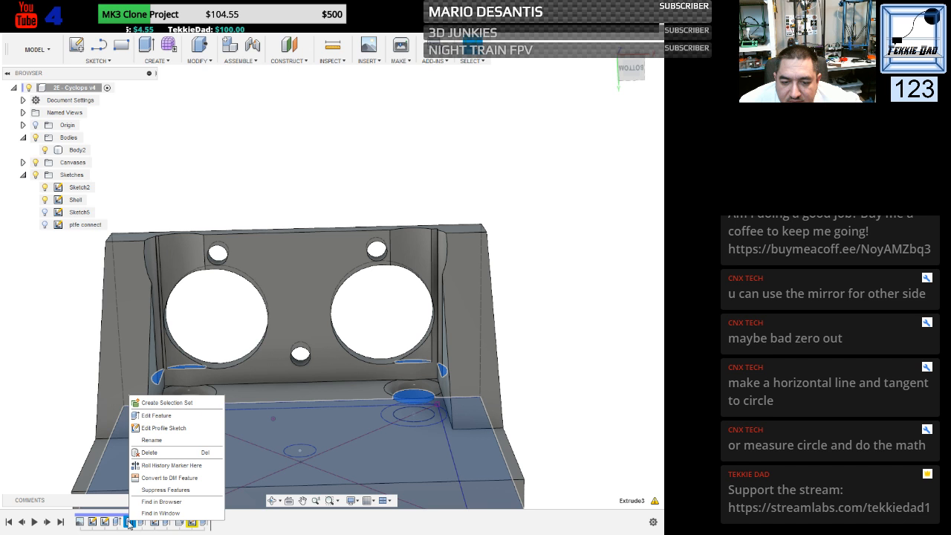
left_click(150, 420)
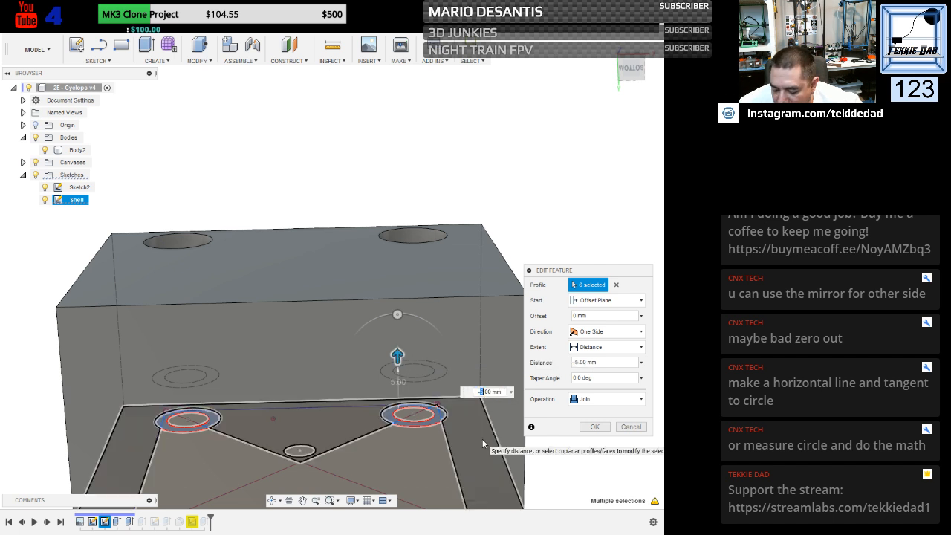
left_click(597, 428)
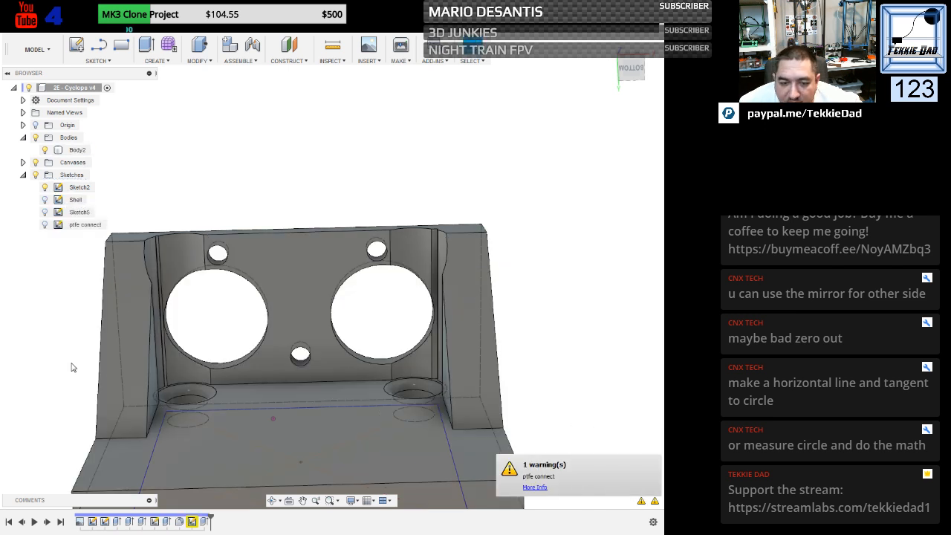
Examine the recut holes and floor corners, checking which geometry Extrude2 and Extrude3 each produce.
middle_click_drag(75, 335, 67, 357, "shift")
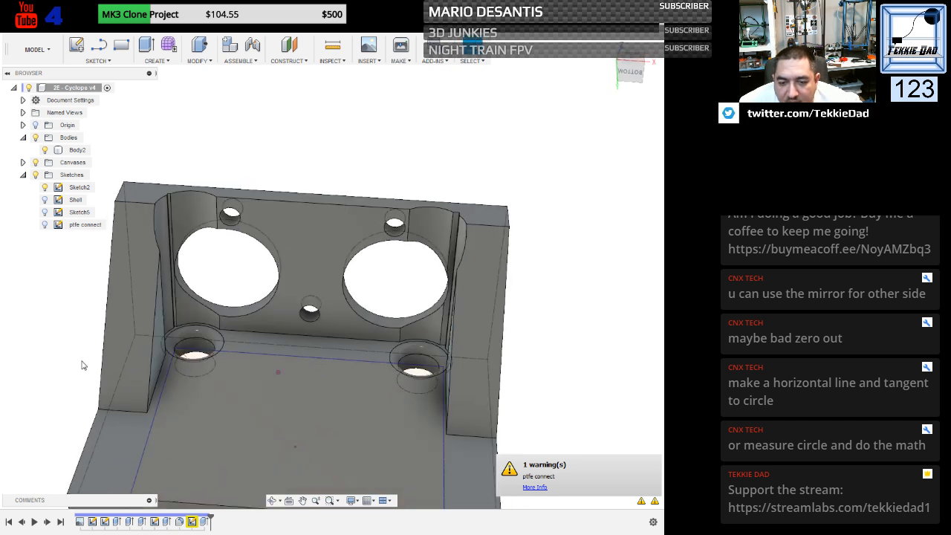
middle_click_drag(66, 367, 65, 361, "shift")
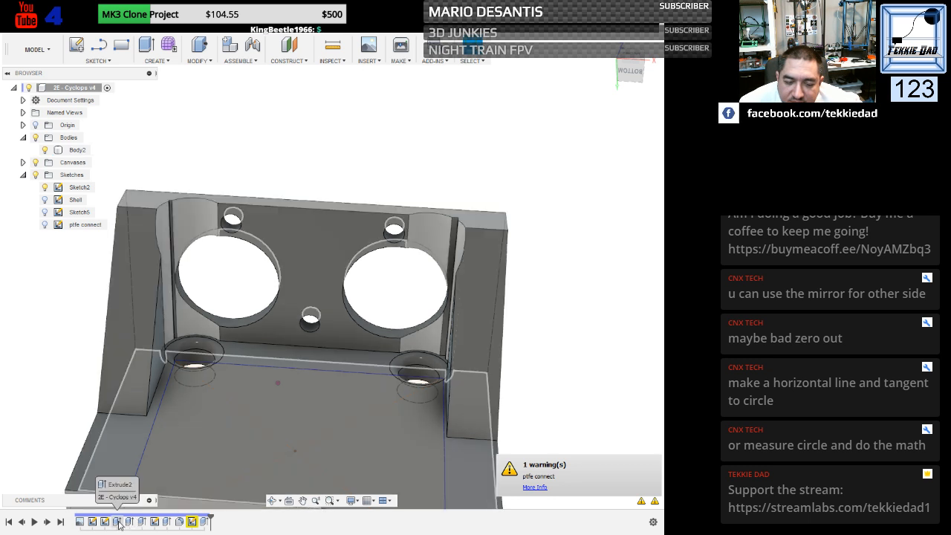
left_click(117, 524)
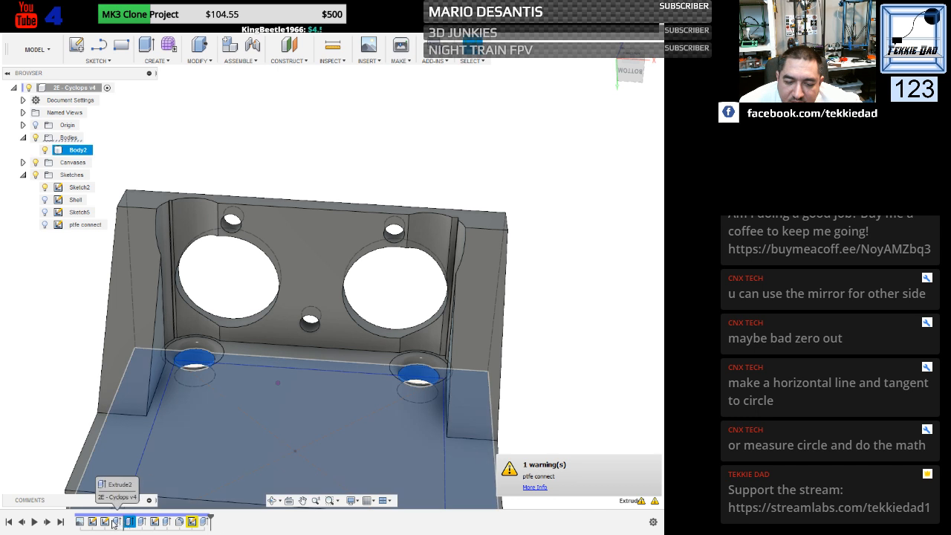
left_click(59, 458)
left_click(118, 524)
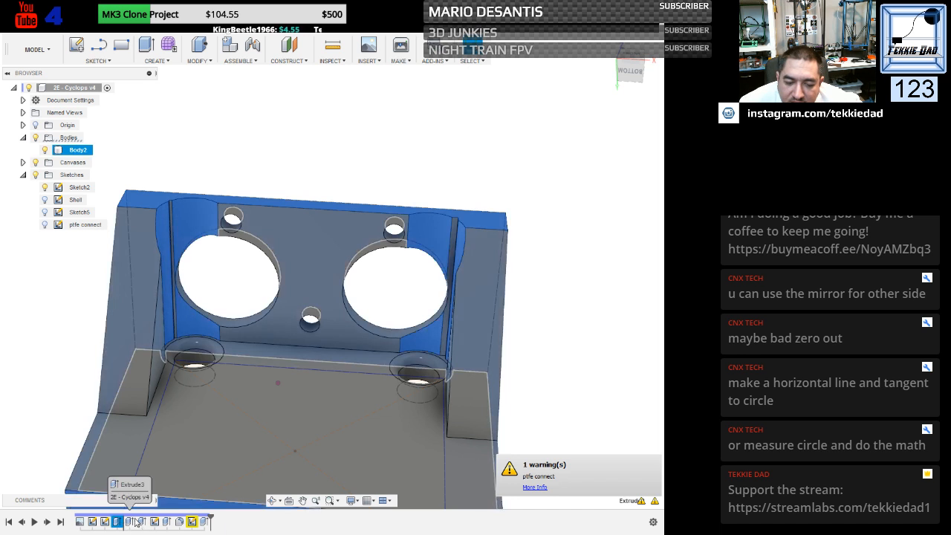
left_click(54, 386)
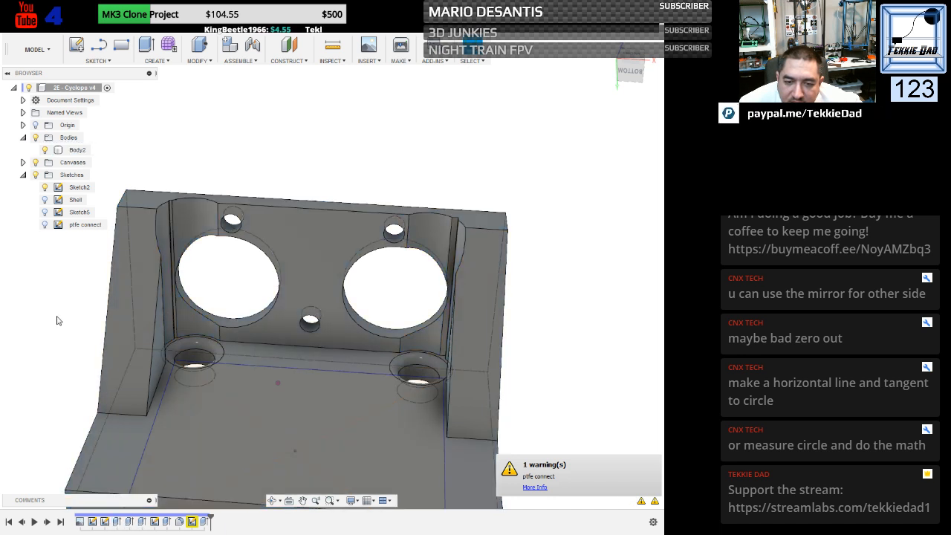
middle_click_drag(56, 304, 47, 363, "shift")
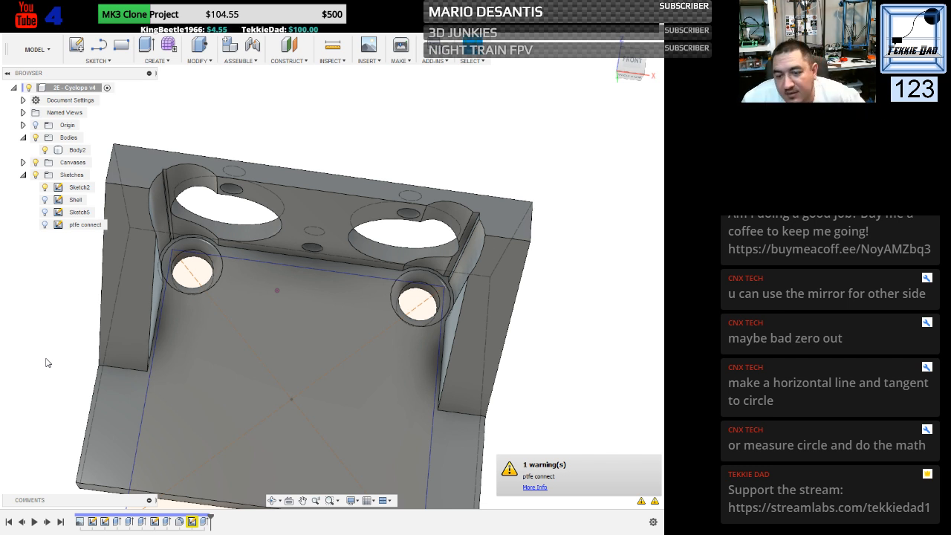
left_click(282, 383)
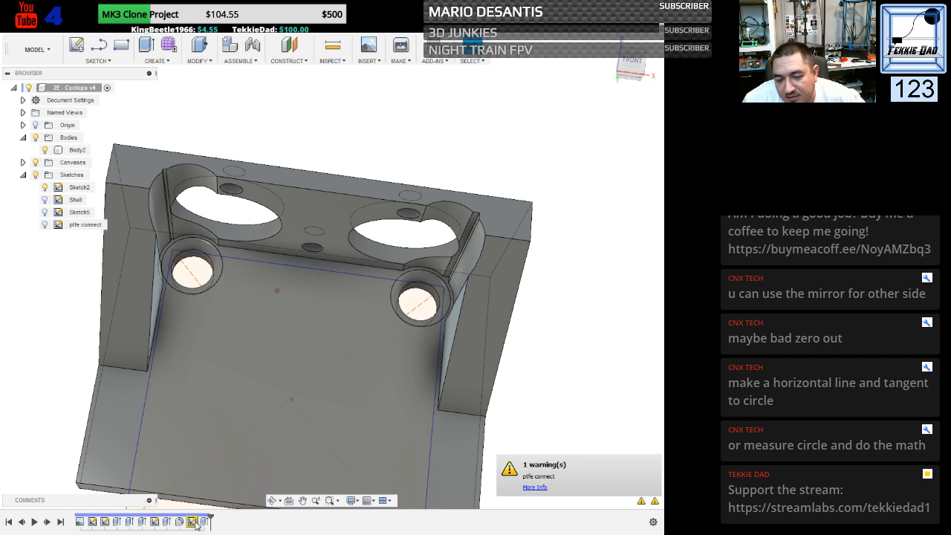
Reopen the ptfe connect sketch for editing and bring up its lost projections.
left_click(192, 521)
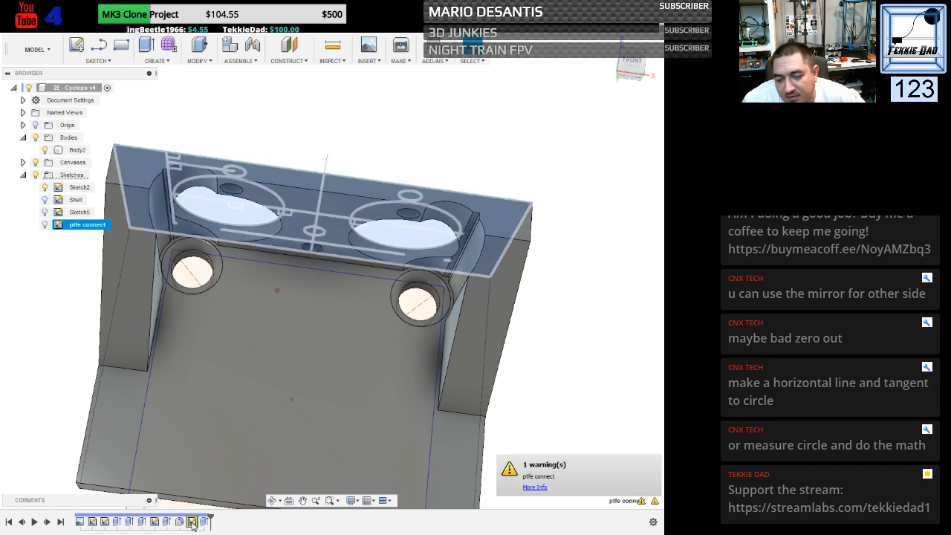
double_click(192, 523)
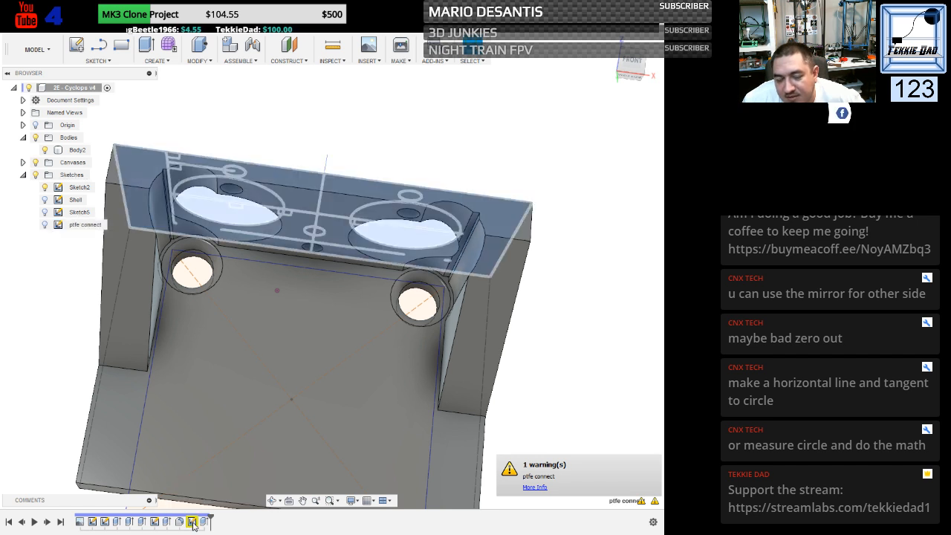
right_click(194, 524)
left_click(225, 398)
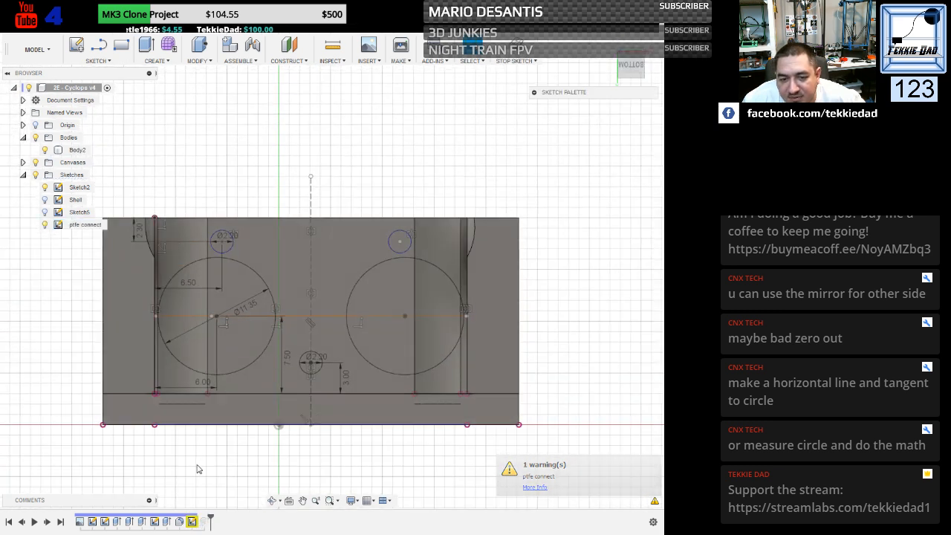
right_click(193, 522)
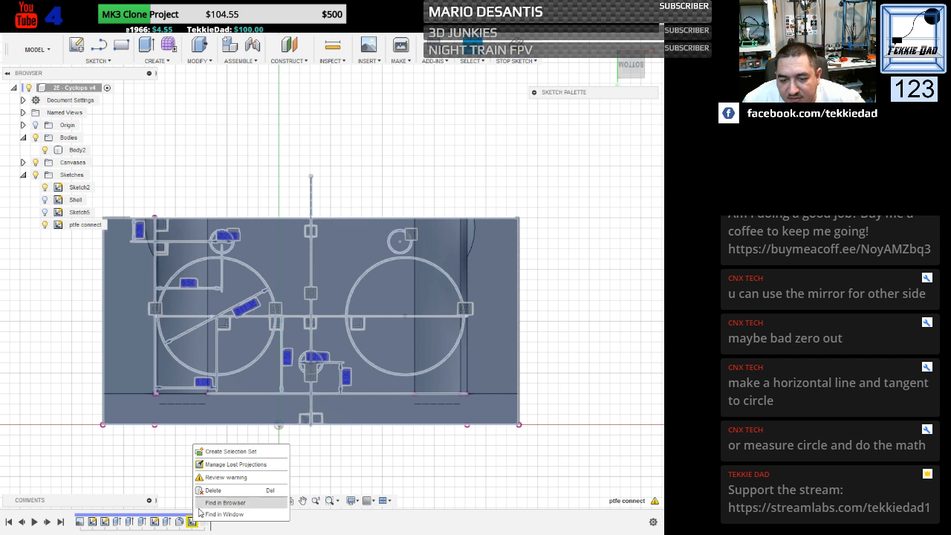
left_click(216, 464)
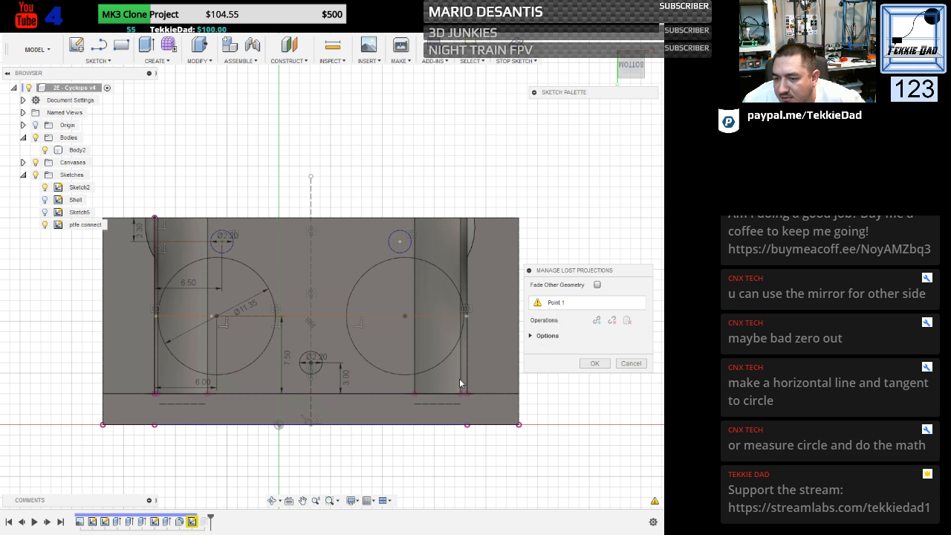
Try to delete the lost projection Point 1 from the ptfe connect sketch.
scroll(466, 374, "up", 3)
scroll(466, 379, "up", 1)
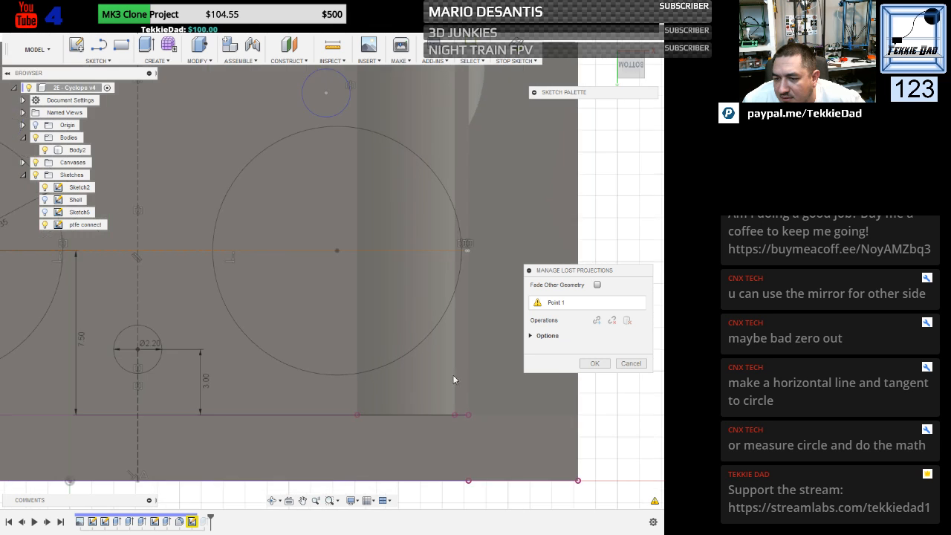
left_click(551, 303)
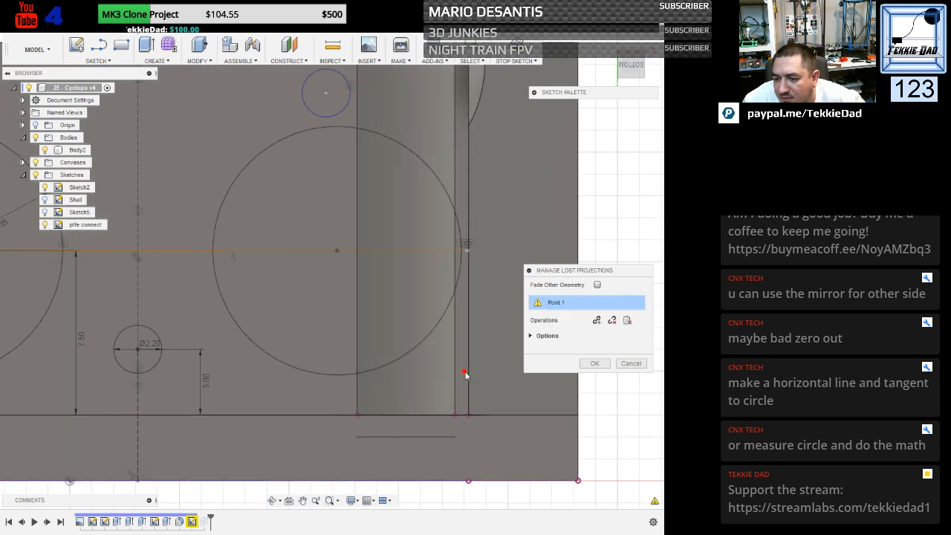
mouse_move(466, 376)
middle_mouse_down("shift")
mouse_move(494, 396)
mouse_move(478, 408)
middle_mouse_up("shift")
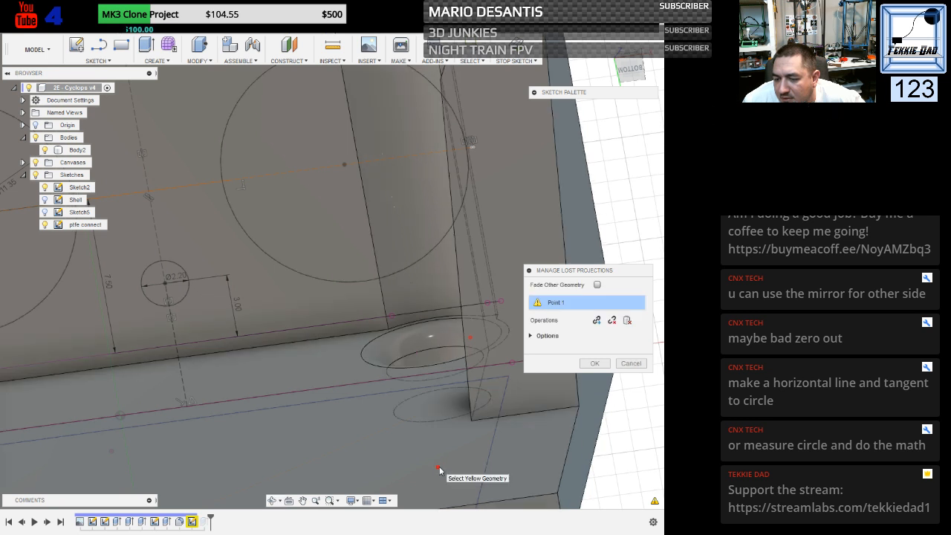
left_click(629, 321)
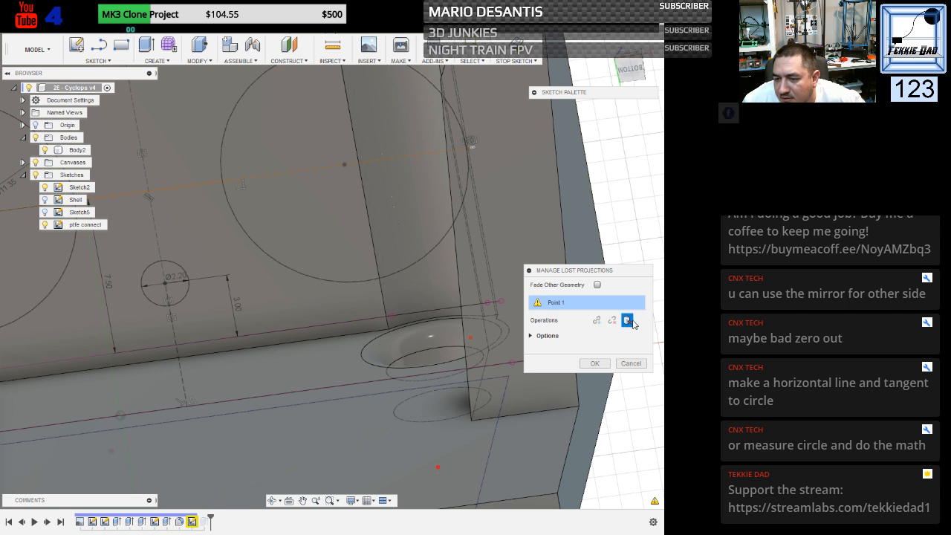
left_click(595, 363)
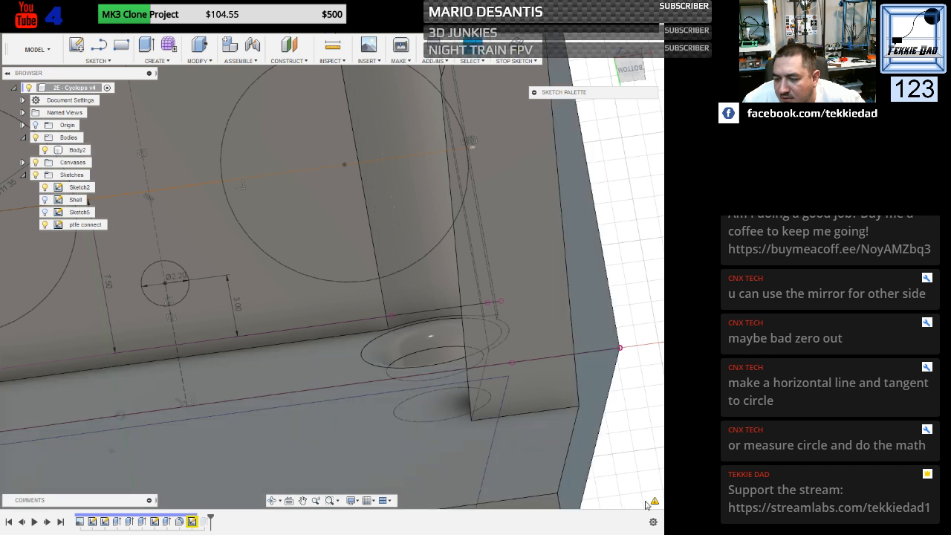
View the graphics diagnostic for the reported performance issues and close it.
mouse_move(656, 503)
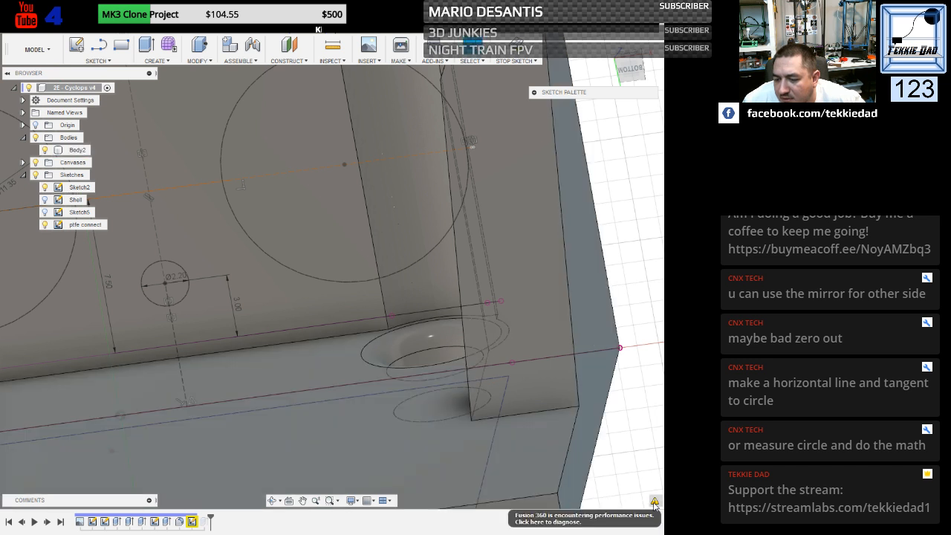
left_click(655, 502)
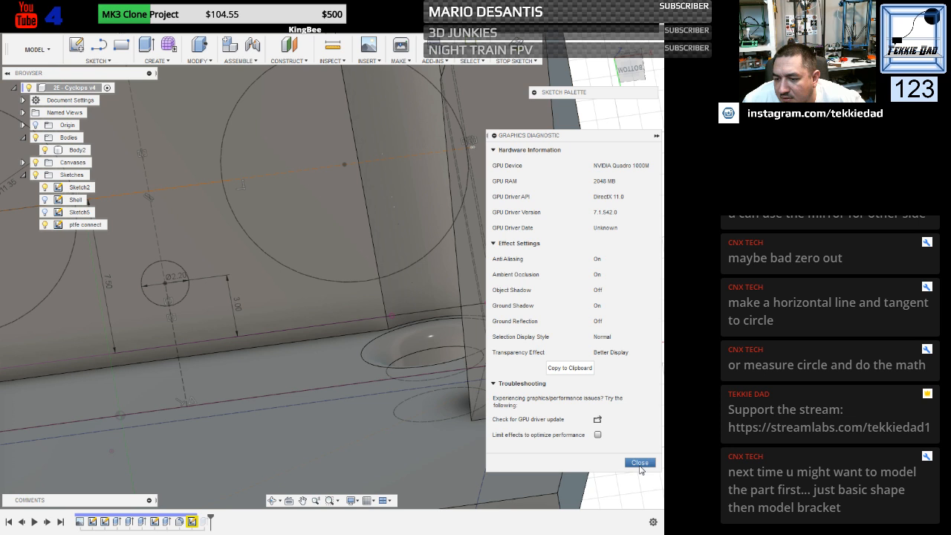
left_click(640, 464)
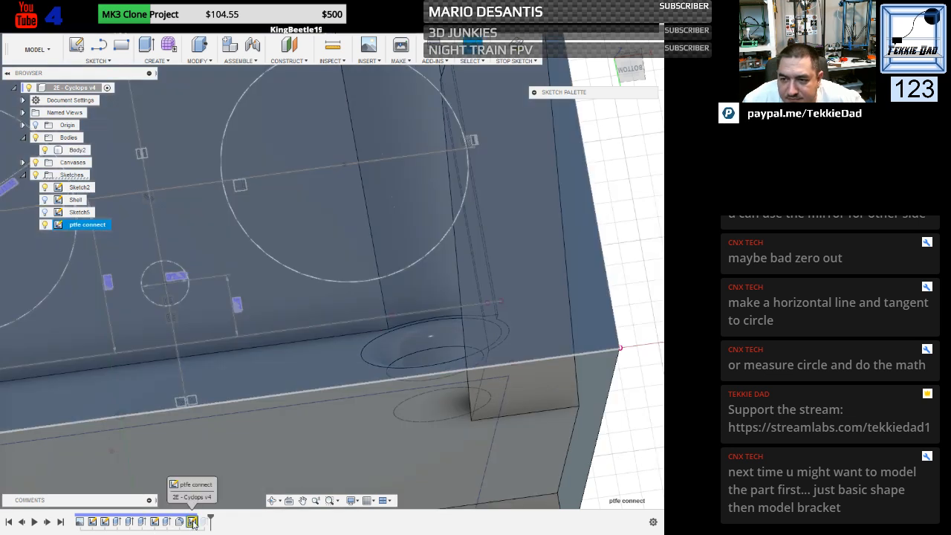
Try to relink the lost projection Point 1 of the ptfe connect sketch.
right_click(193, 522)
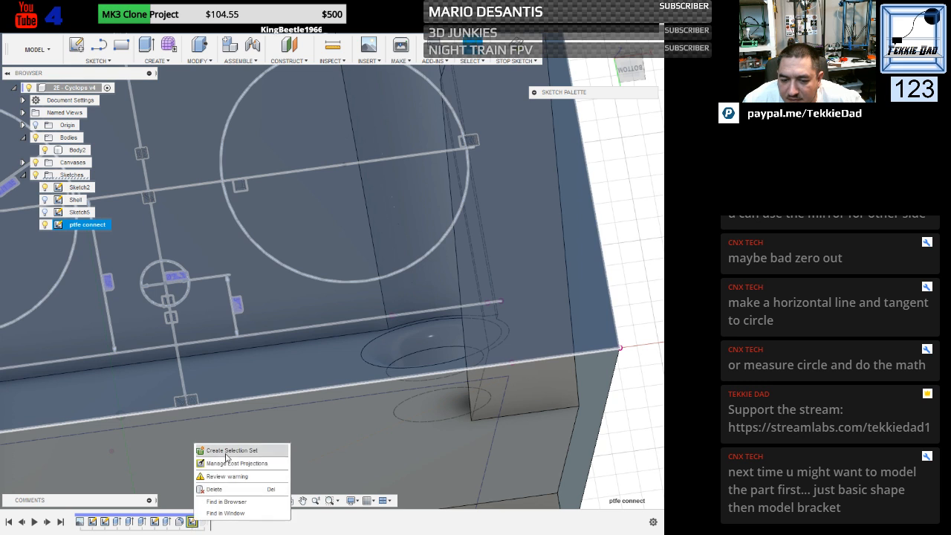
left_click(227, 462)
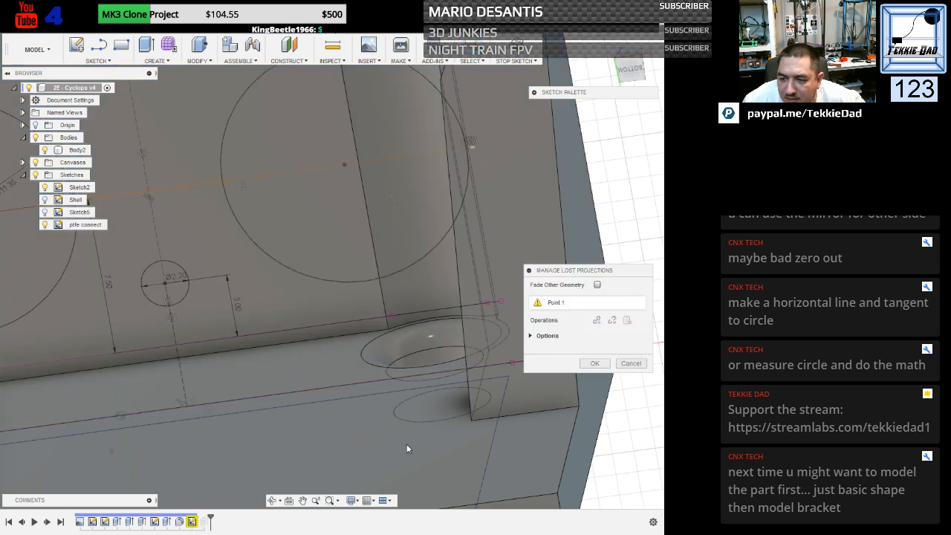
left_click(565, 304)
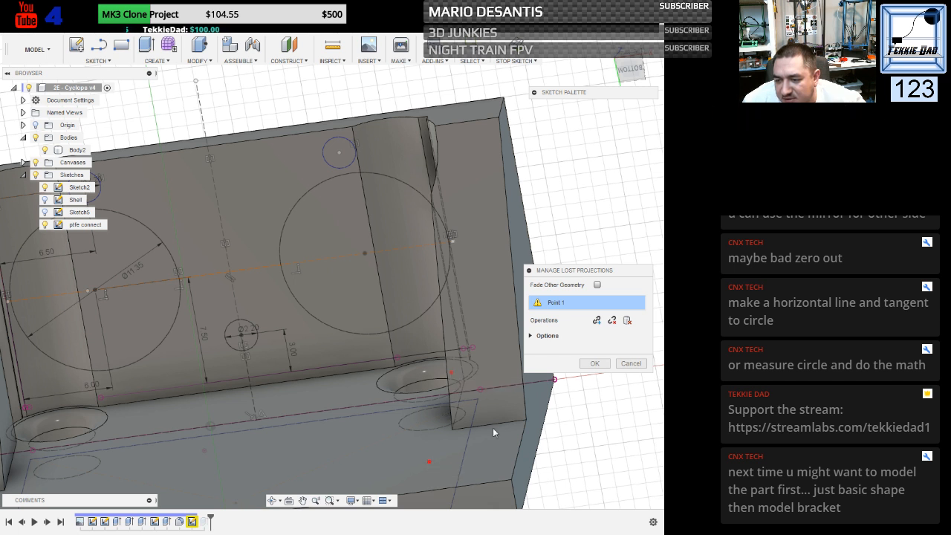
left_click(597, 322)
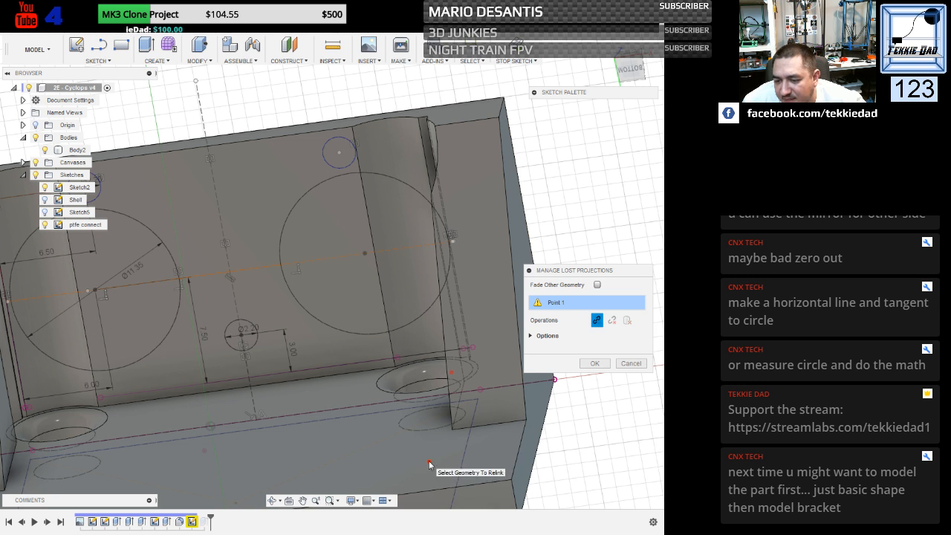
left_click(622, 364)
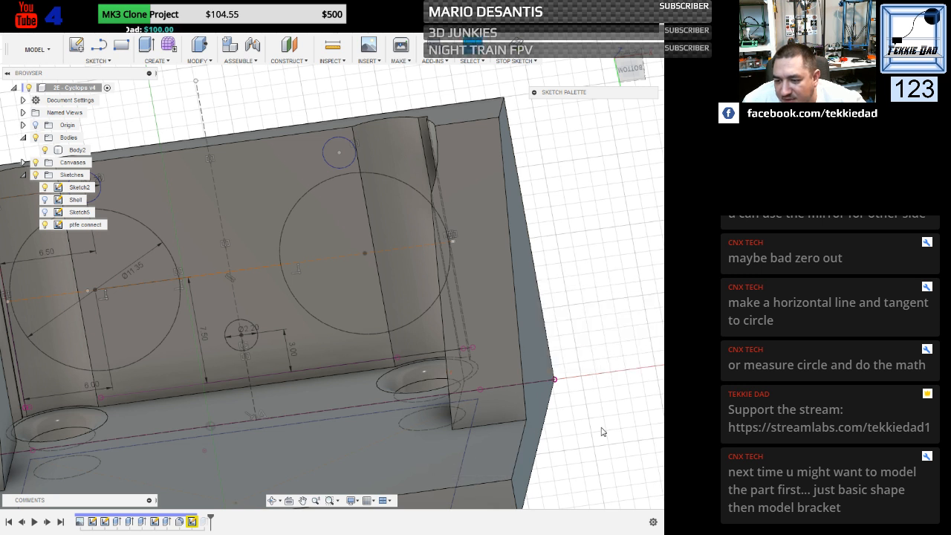
Identify Extrude2 as the feature built from the Shell sketch and finish editing the ptfe connect sketch.
scroll(592, 265, "down", 5)
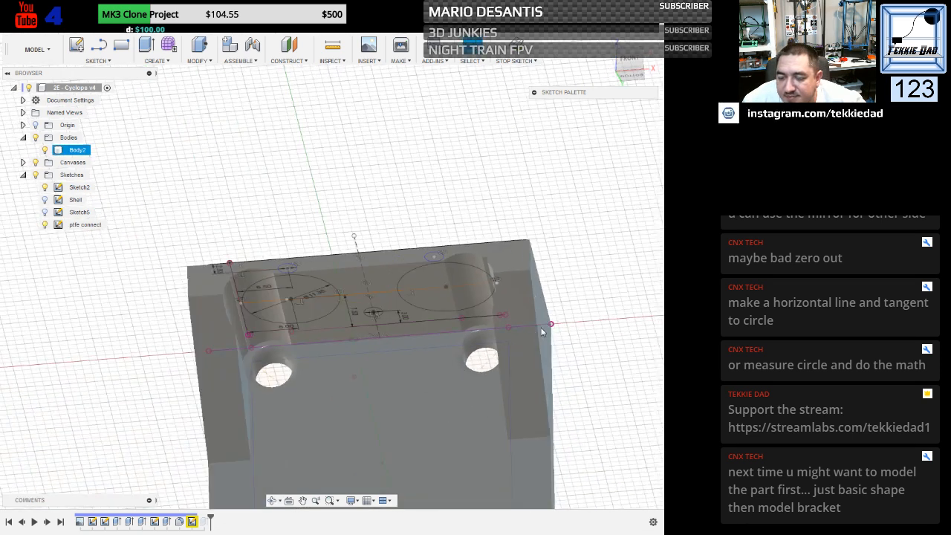
scroll(583, 394, "down", 3)
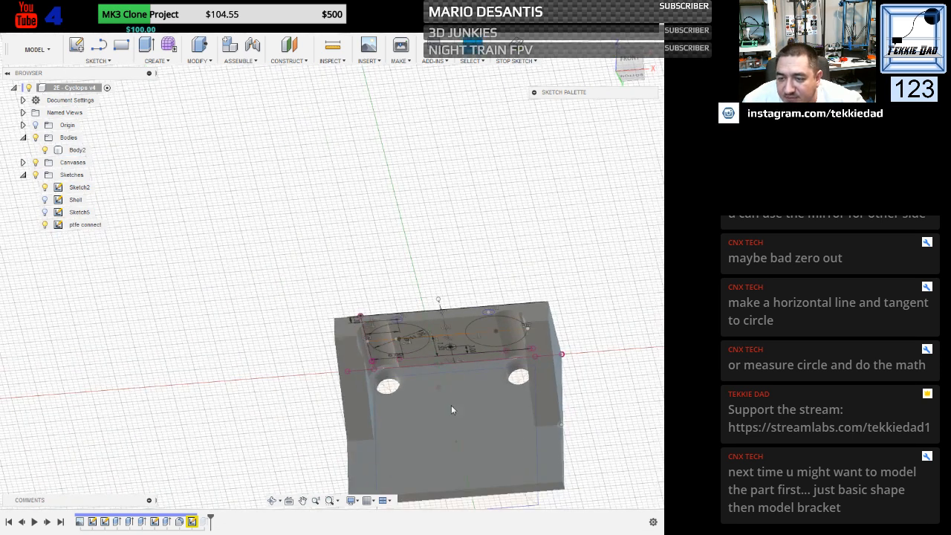
scroll(332, 490, "down", 1)
left_click(303, 500)
left_click_drag(305, 468, 296, 347)
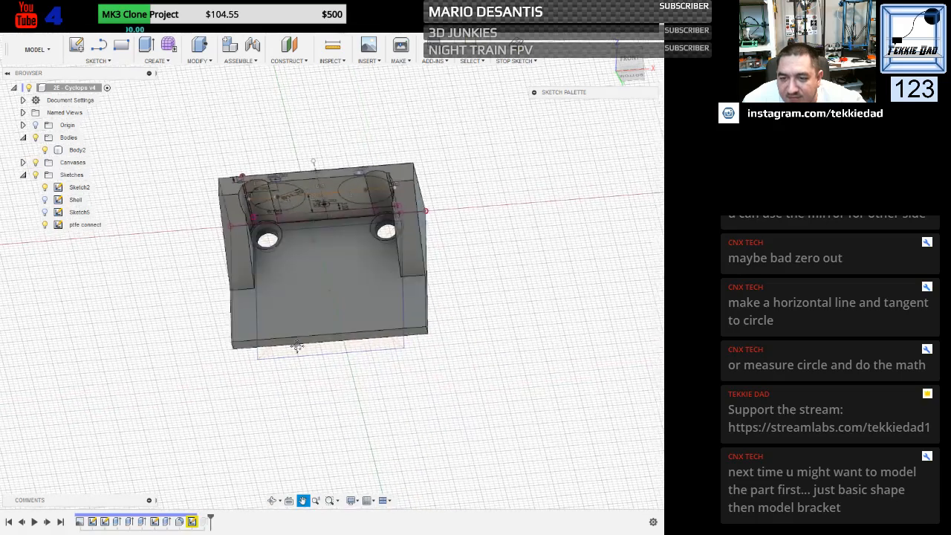
right_click(405, 296)
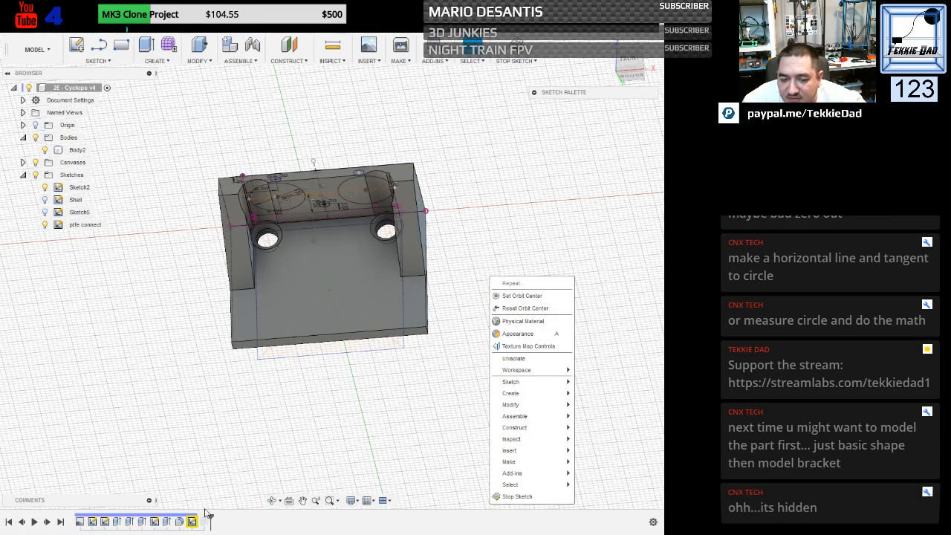
left_click(104, 522)
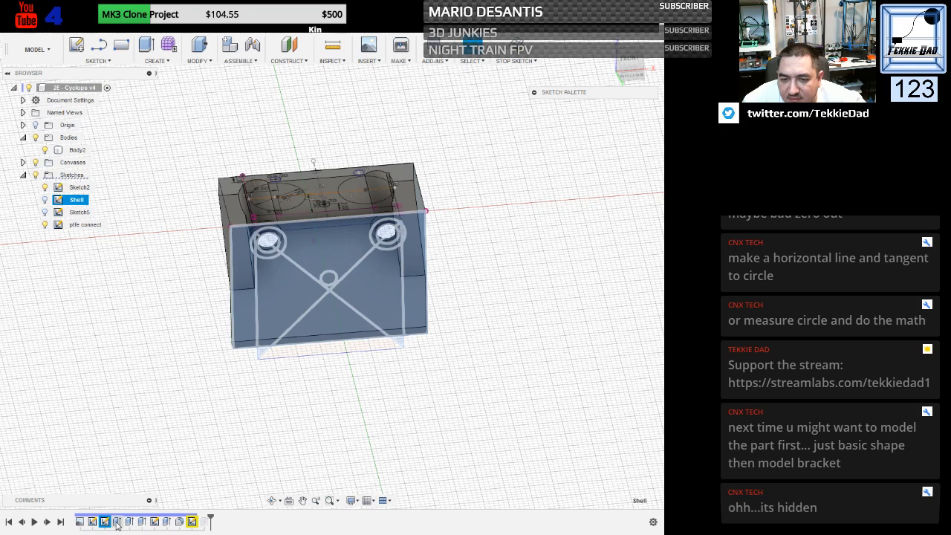
left_click(117, 522)
right_click(117, 523)
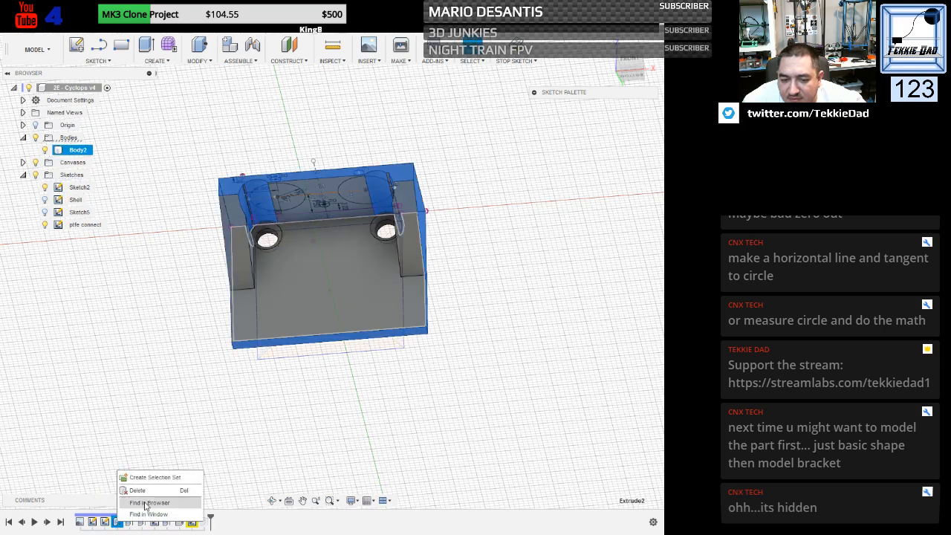
left_click(138, 503)
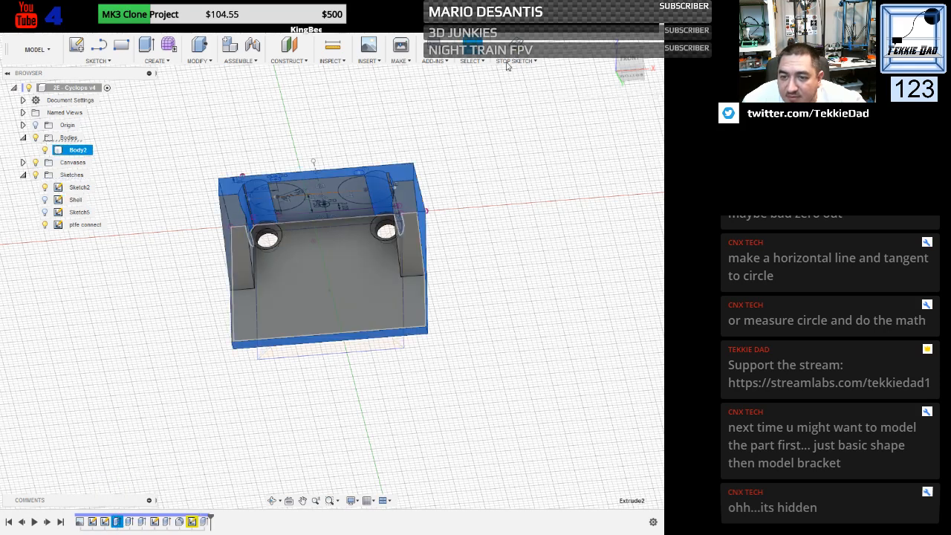
Edit Extrude2 and remove the small central circle from its profiles so the hole stays open through the plate.
double_click(117, 522)
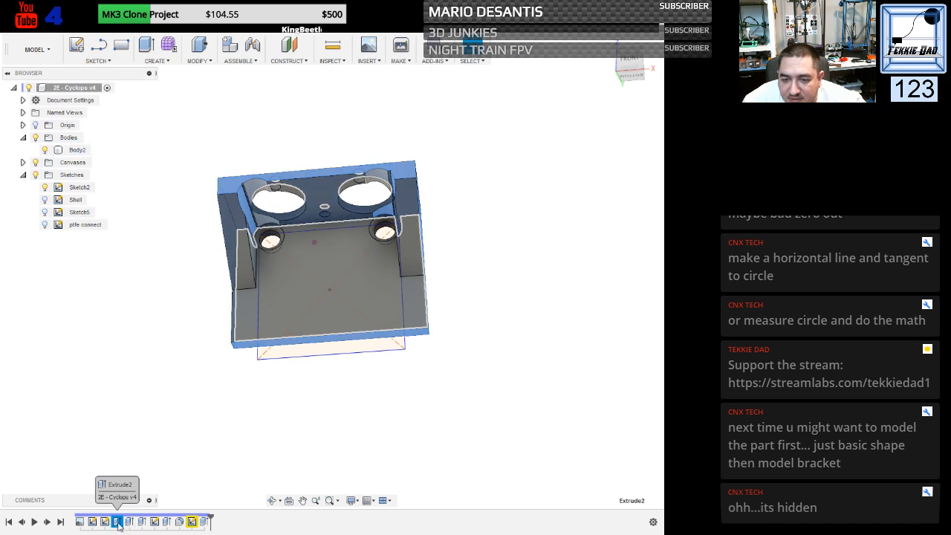
right_click(118, 523)
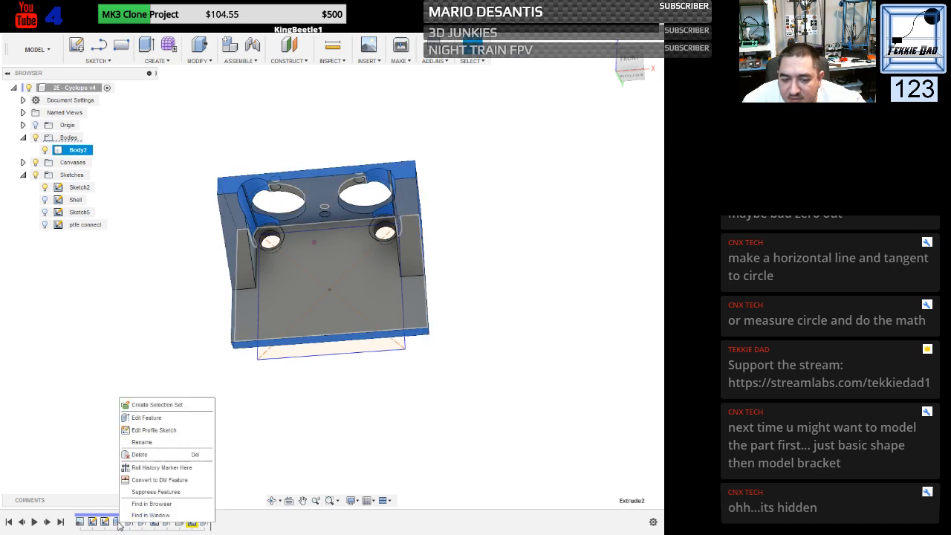
left_click(146, 422)
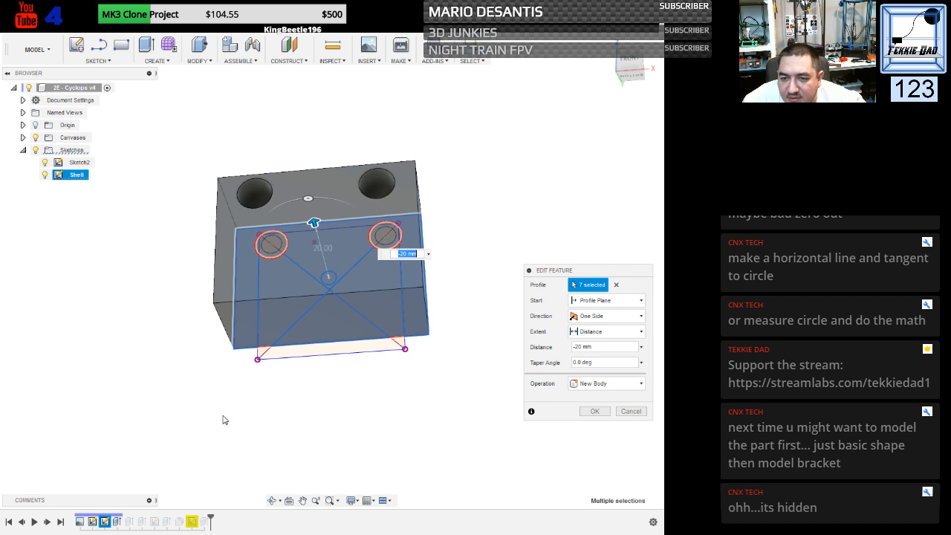
left_click(332, 281)
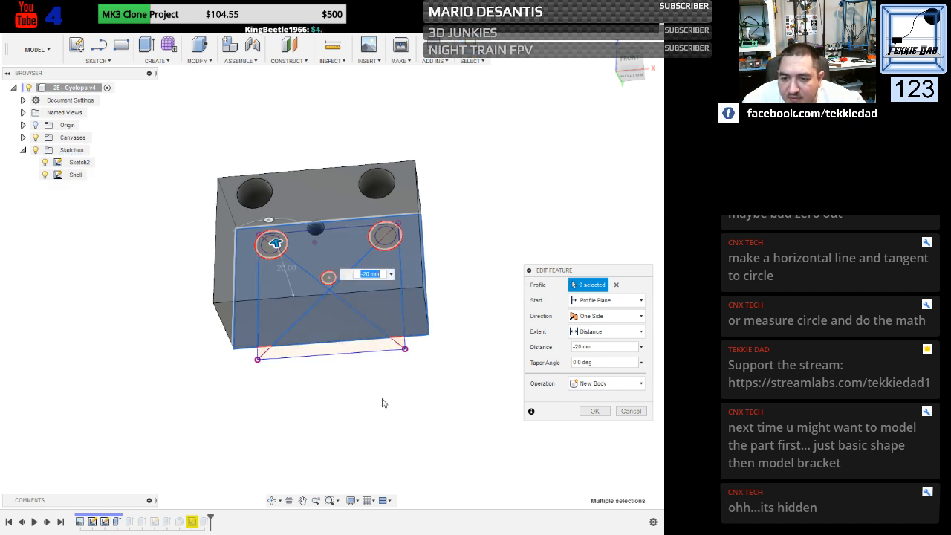
left_click(595, 412)
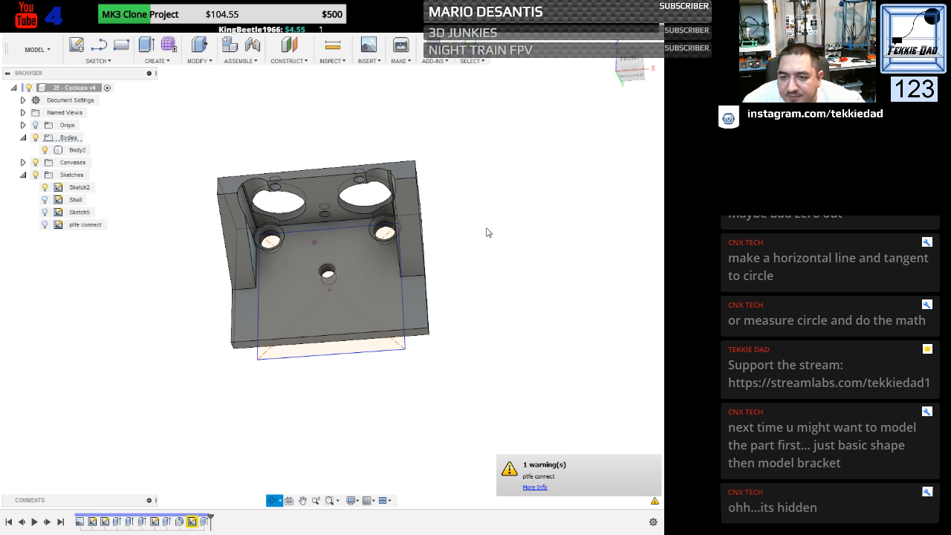
Show the Shell, Sketch5 and ptfe connect sketches and examine the plate's central hole and the stray sketch point near it.
right_click(486, 287)
left_click(471, 201)
right_click(471, 201)
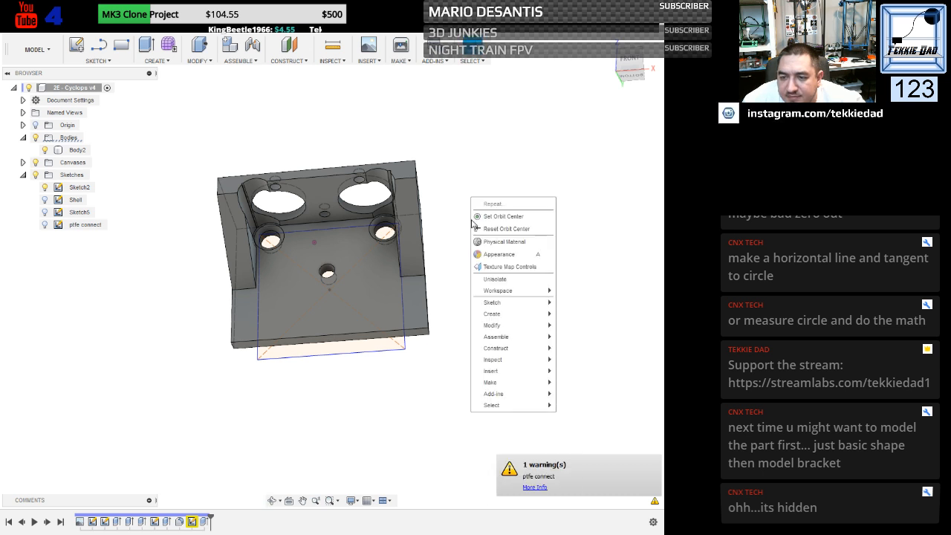
left_click(447, 195)
middle_click_drag(446, 174, 442, 148, "shift")
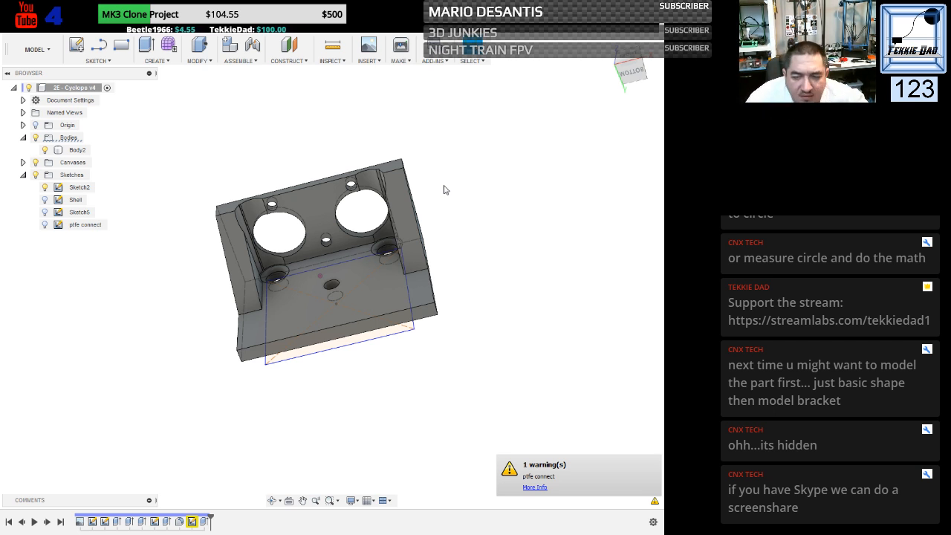
mouse_move(510, 255)
middle_mouse_down("shift")
mouse_move(486, 261)
mouse_move(457, 251)
mouse_move(397, 186)
mouse_move(409, 187)
middle_mouse_up("shift")
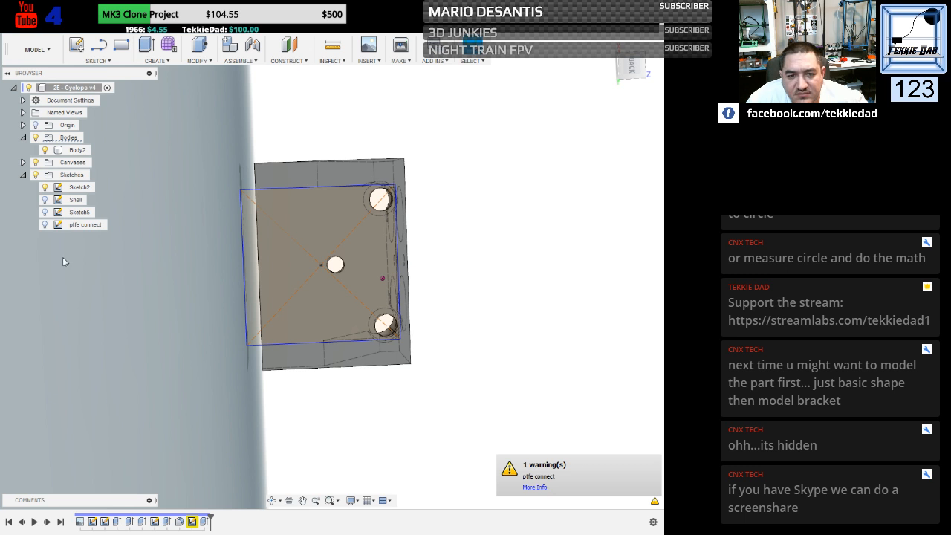
left_click(45, 225)
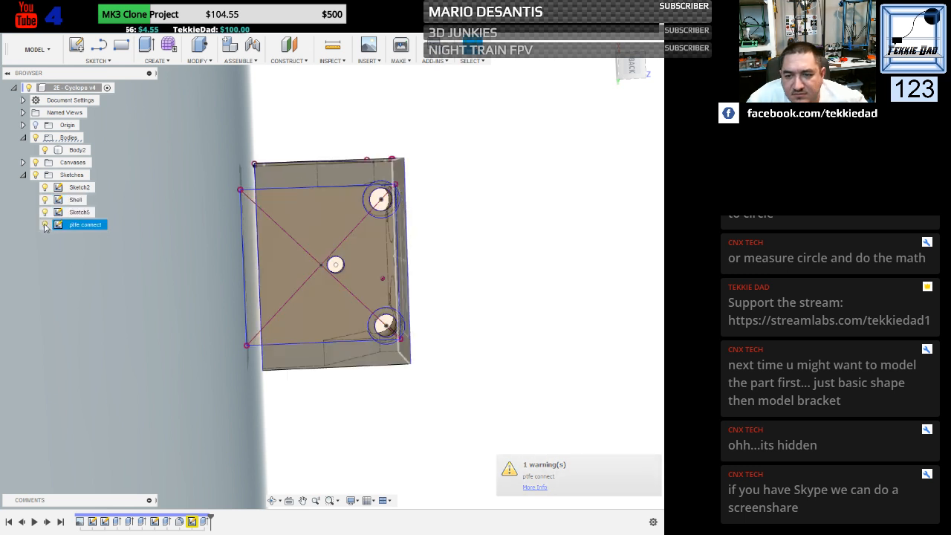
scroll(423, 329, "up", 3)
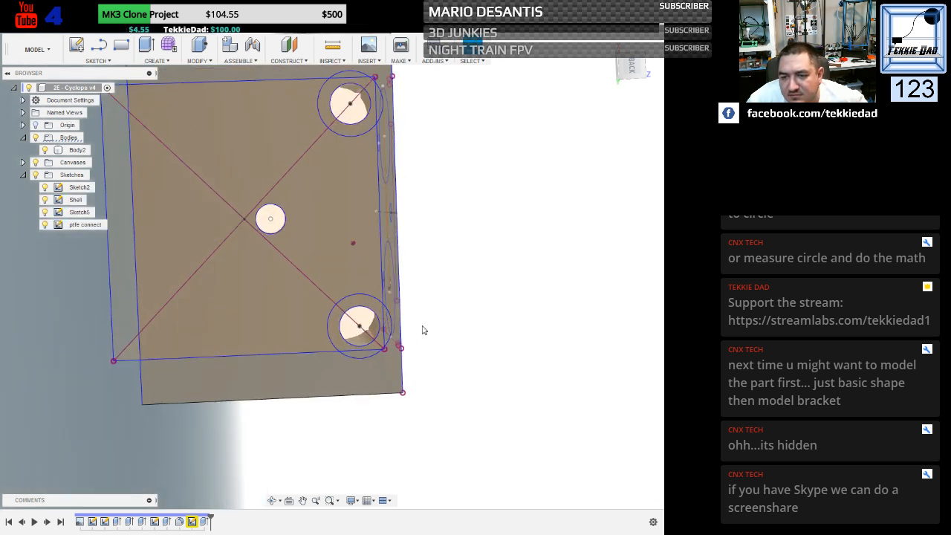
scroll(423, 330, "up", 1)
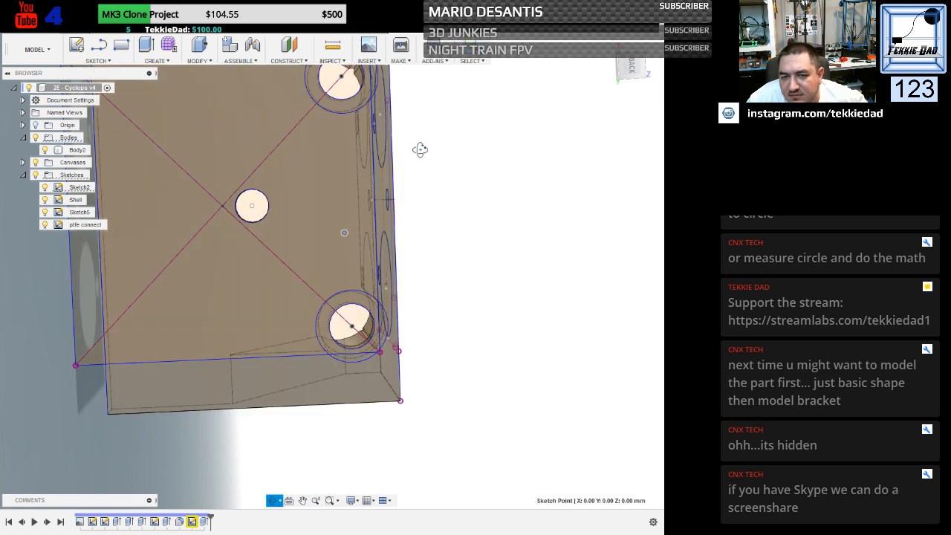
mouse_move(421, 149)
middle_mouse_down("shift")
mouse_move(435, 165)
mouse_move(490, 171)
mouse_move(510, 186)
mouse_move(512, 225)
mouse_move(567, 227)
mouse_move(530, 211)
mouse_move(531, 192)
mouse_move(531, 206)
middle_mouse_up("shift")
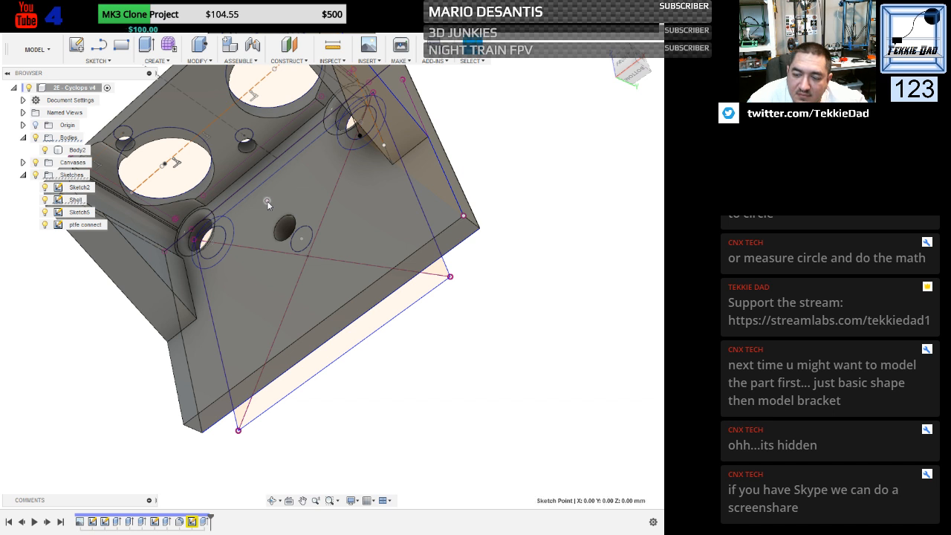
Try to delete the stray sketch point on the plate near the central hole.
right_click(267, 200)
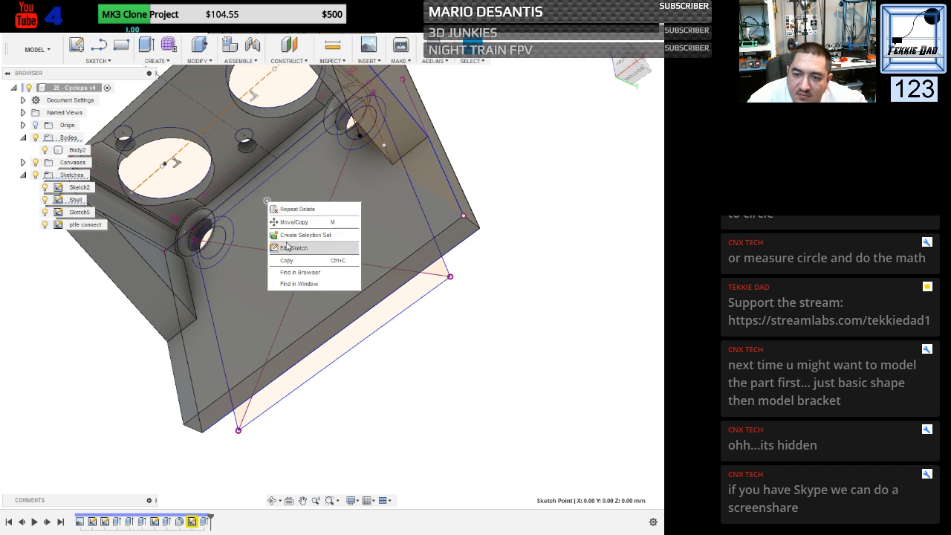
left_click(293, 212)
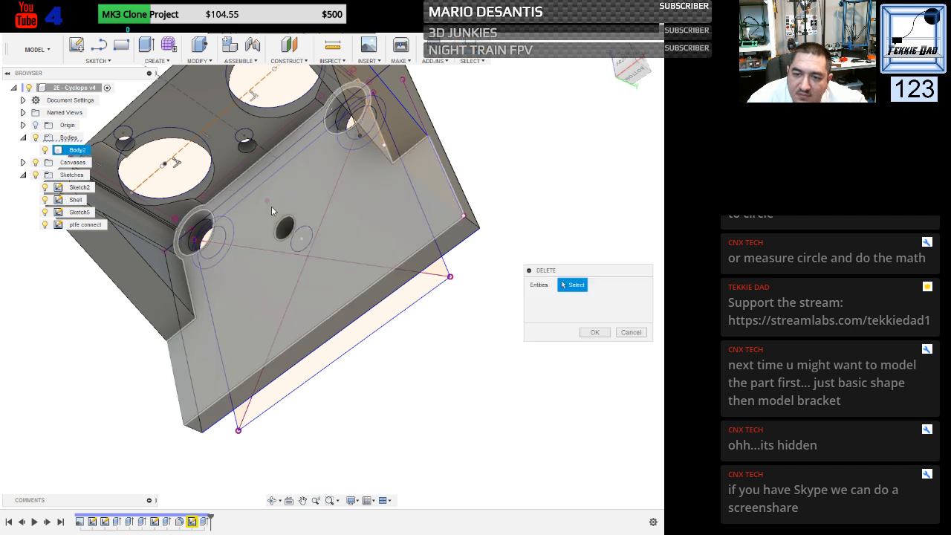
left_click(269, 202)
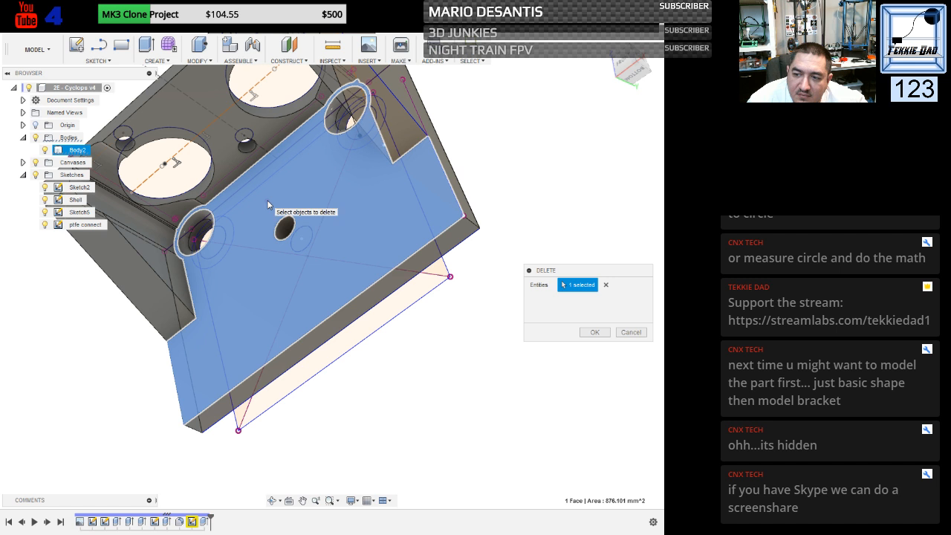
left_click(631, 332)
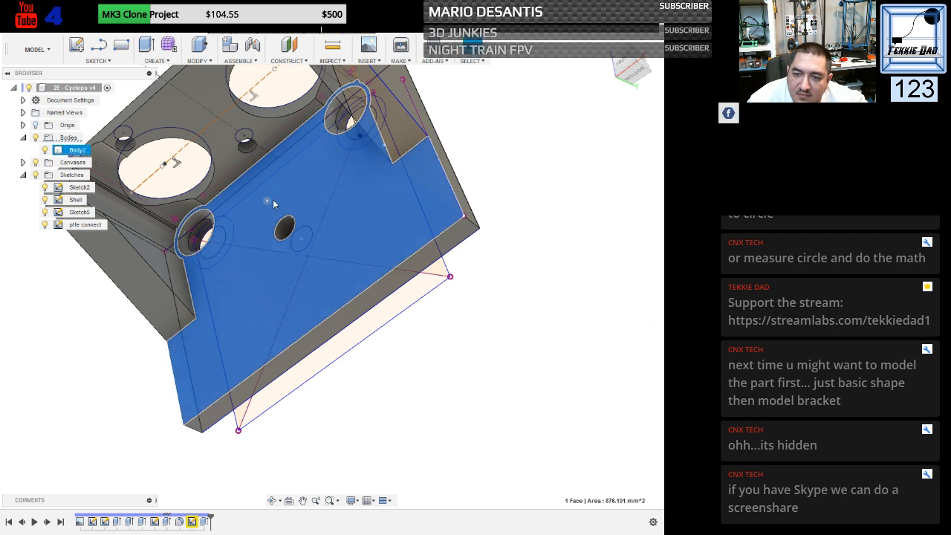
Open the Shell sketch from the stray point, check its circles and diagonals around that point, and close it again.
left_click(267, 200)
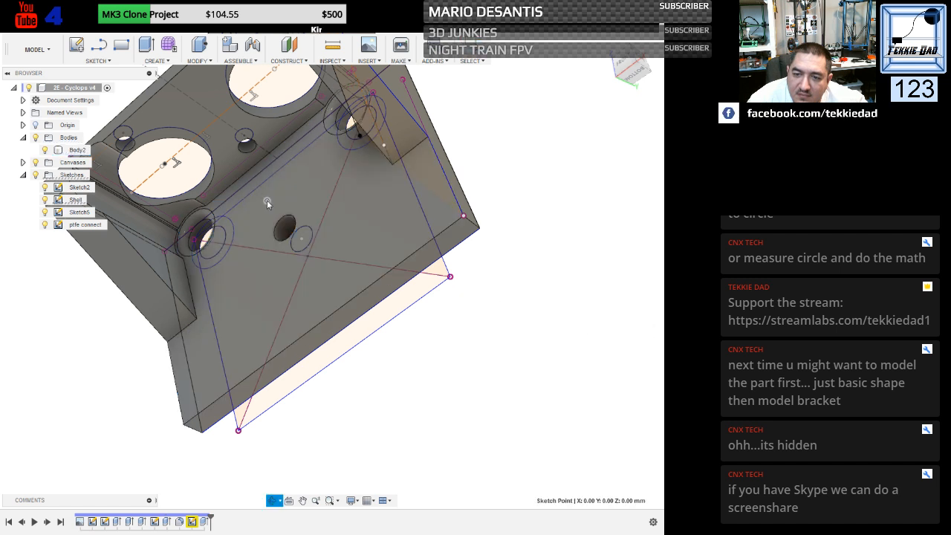
right_click(267, 200)
left_click(284, 246)
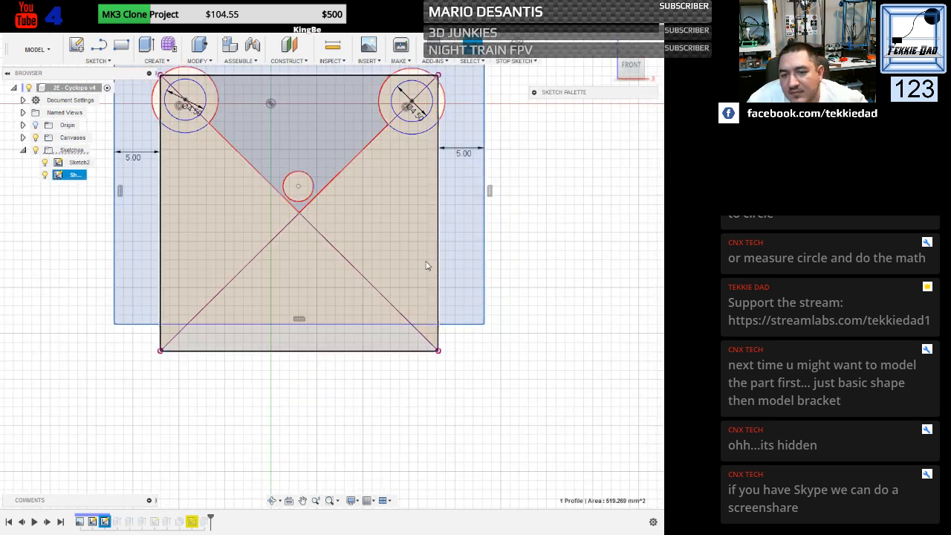
scroll(556, 350, "up", 3)
scroll(556, 351, "down", 3)
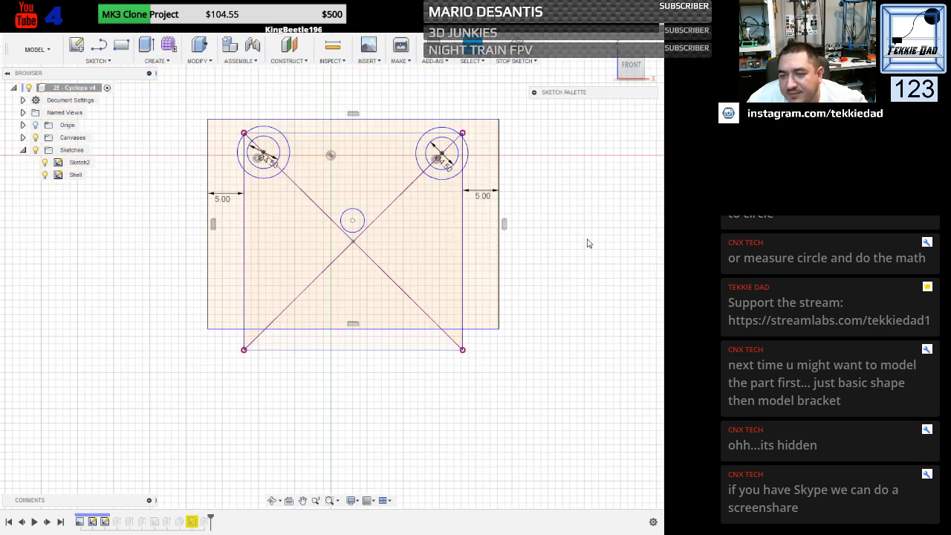
middle_click_drag(586, 242, 546, 253, "shift")
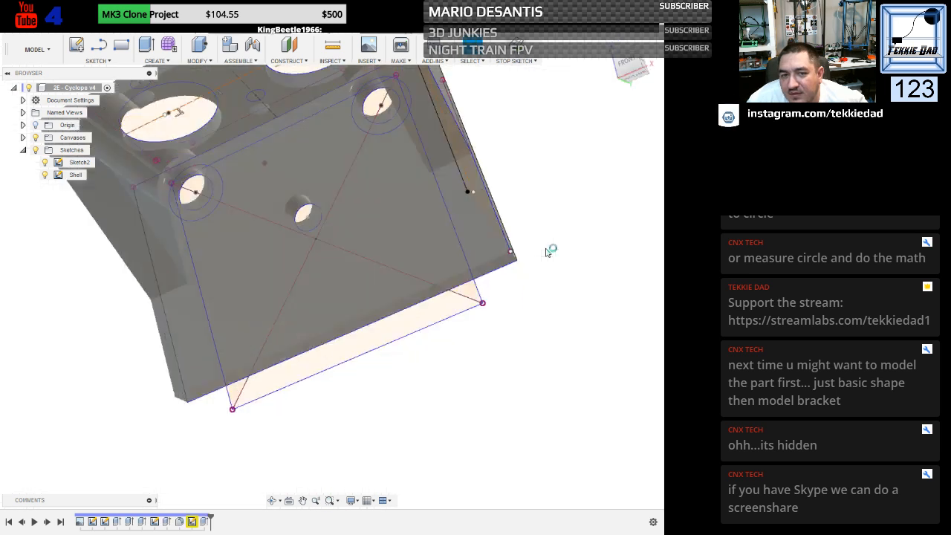
Hide Sketch2, Shell, Sketch5 and ptfe connect, and inspect the bare bracket from the home view and from below.
mouse_move(507, 148)
middle_mouse_down("shift")
mouse_move(458, 157)
mouse_move(459, 96)
mouse_move(418, 96)
mouse_move(392, 112)
middle_mouse_up("shift")
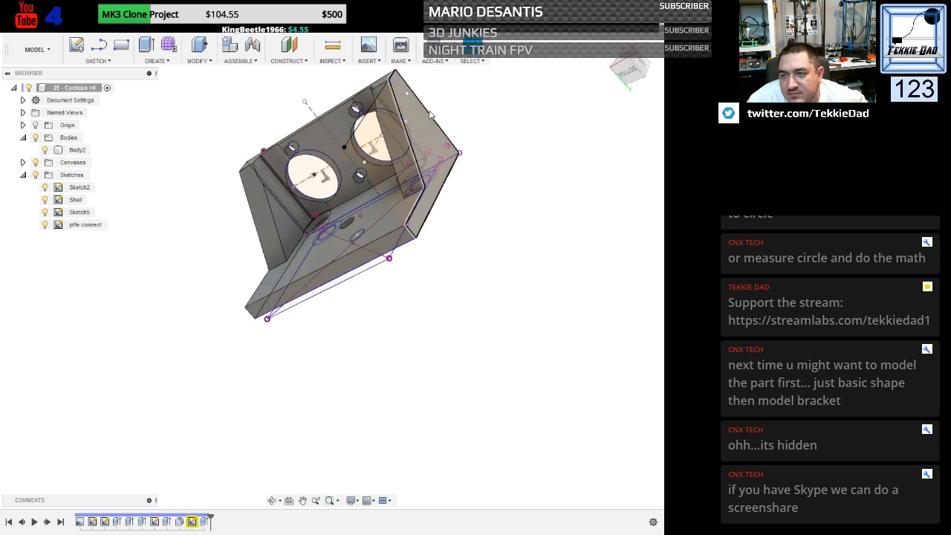
left_click(606, 48)
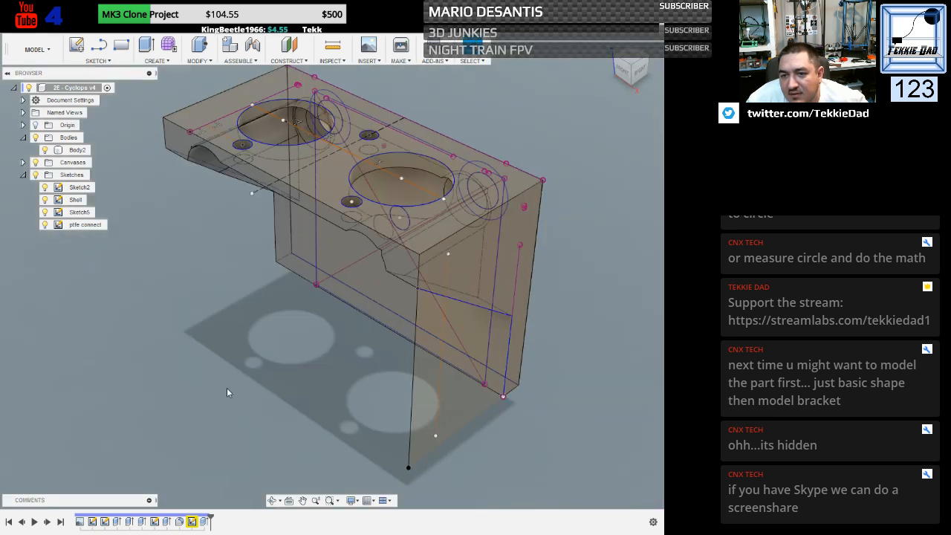
middle_click_drag(226, 387, 239, 375, "shift")
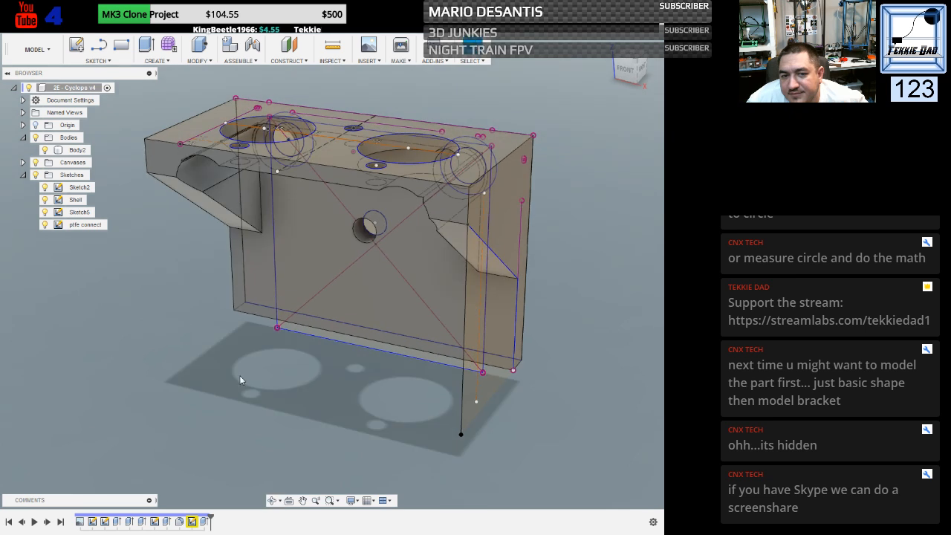
left_click(44, 188)
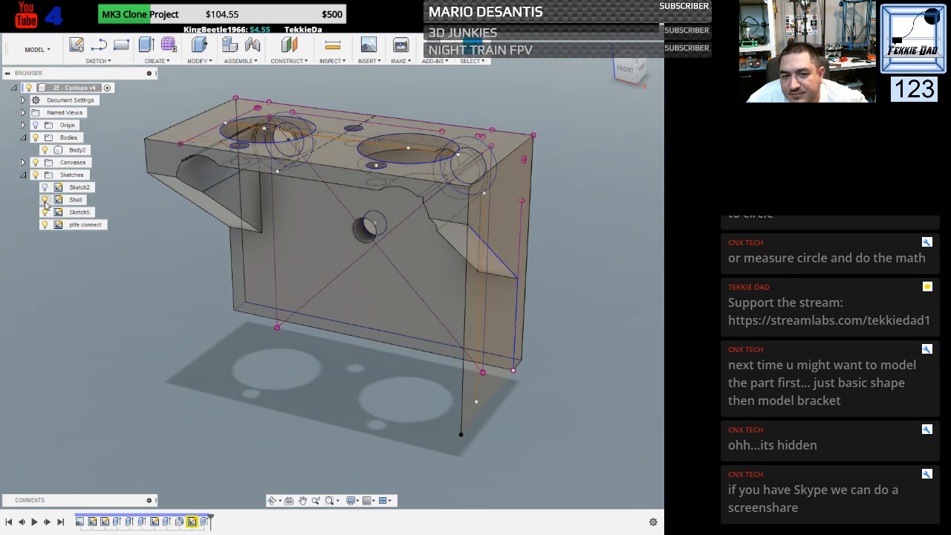
left_click(45, 199)
left_click(44, 212)
left_click(45, 225)
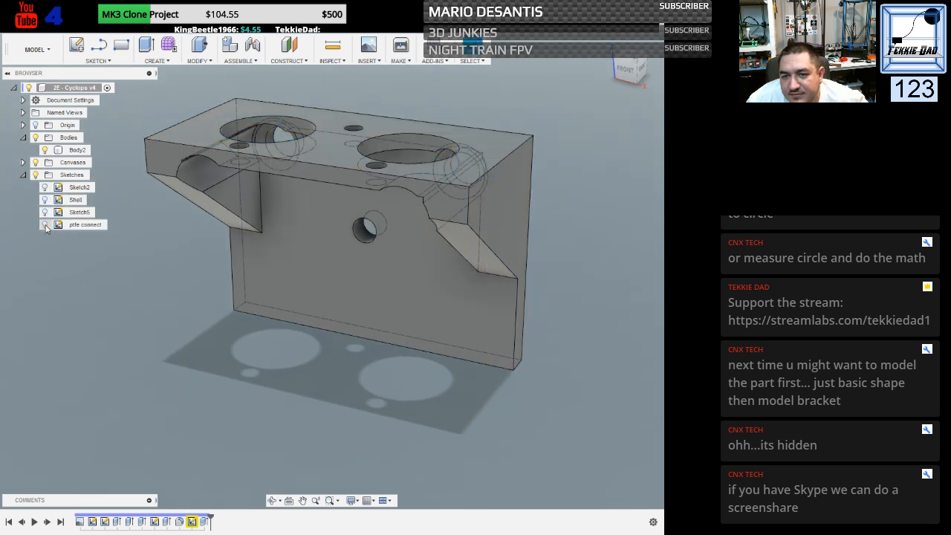
mouse_move(135, 316)
middle_mouse_down("shift")
mouse_move(204, 321)
mouse_move(251, 246)
mouse_move(259, 305)
mouse_move(199, 239)
mouse_move(202, 251)
middle_mouse_up("shift")
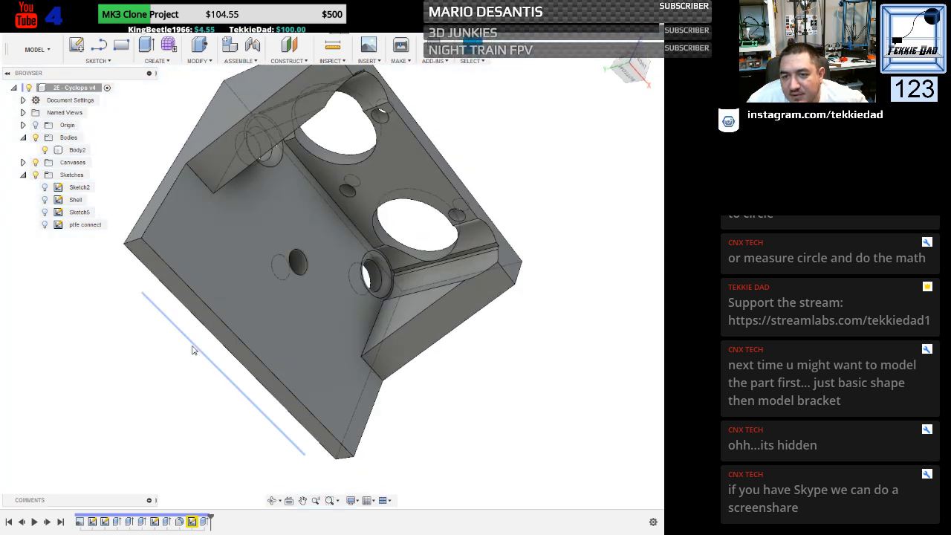